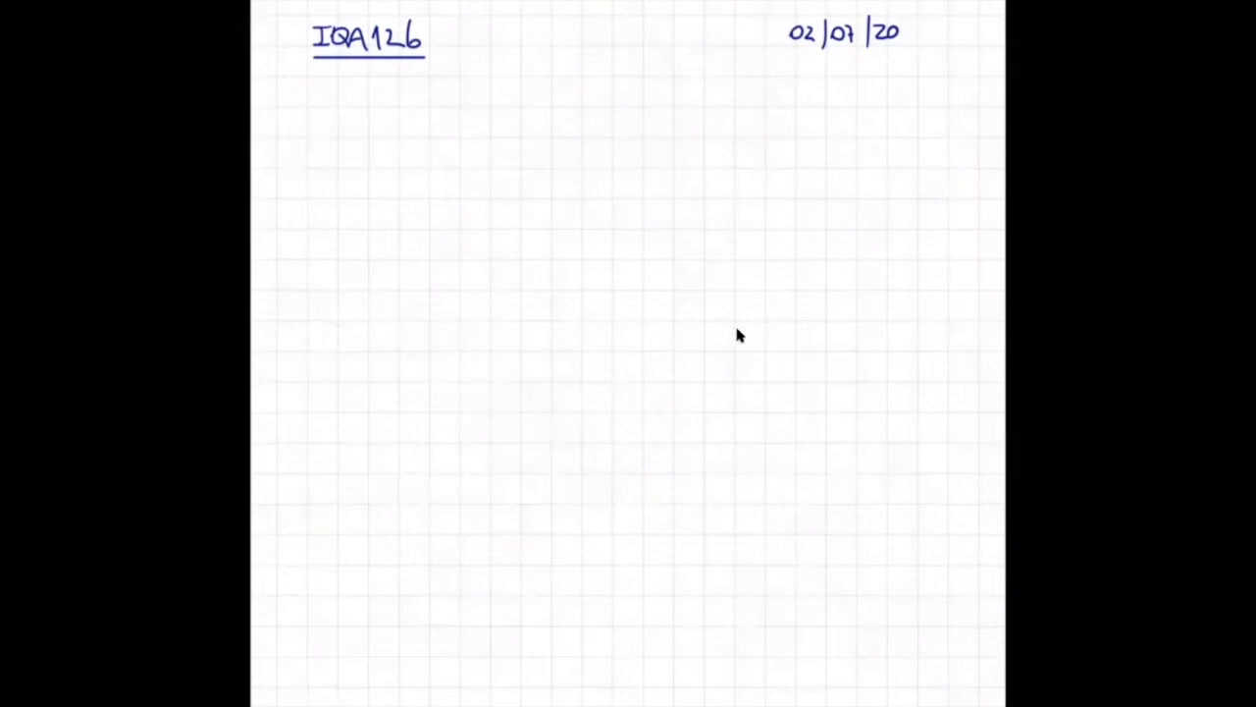
# - Switch to the IQA126 Excel workbook, open the Kahoot 30-06-2020 sheet and select the expression of relation R1
pyautogui.hotkey('ctrl', 'Right')
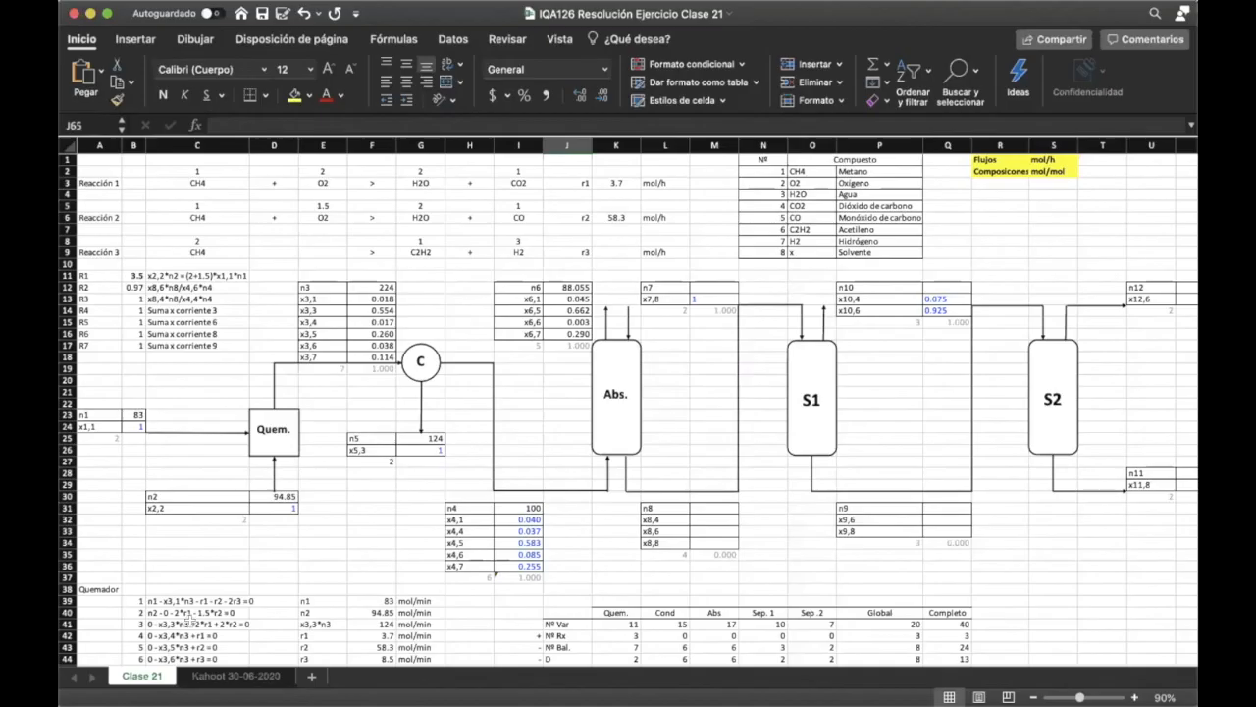
pyautogui.click(236, 675)
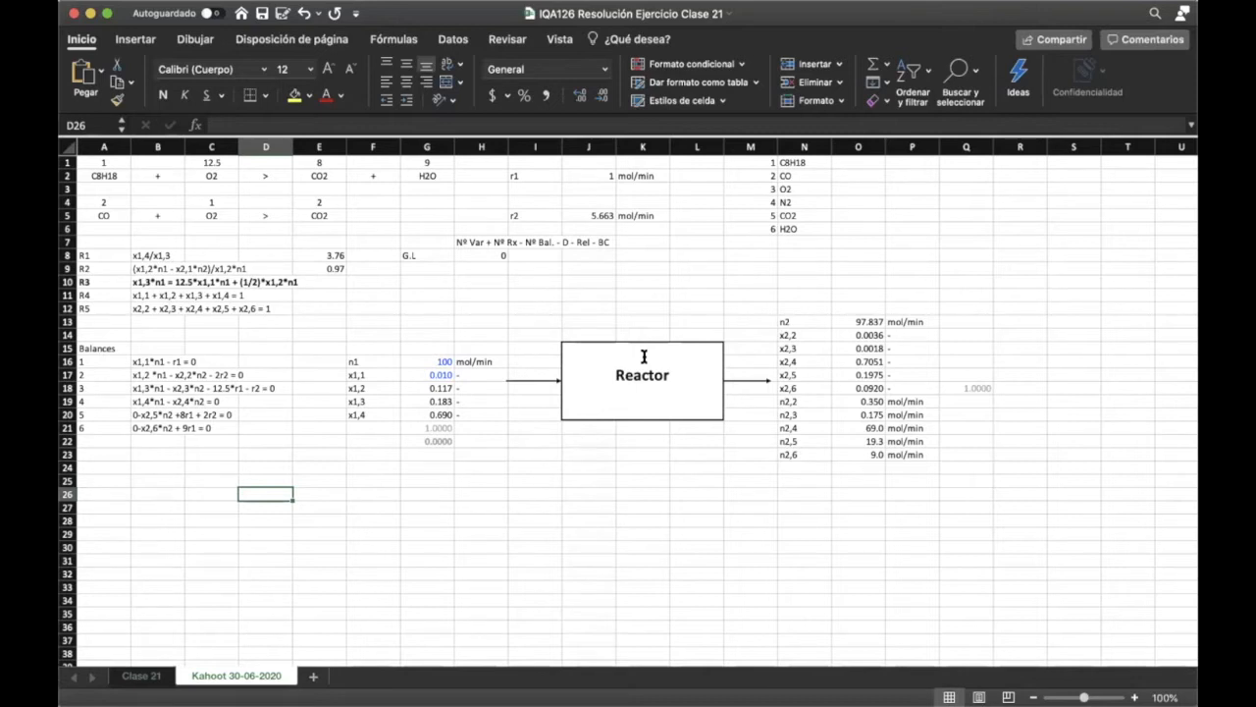
pyautogui.click(115, 254)
pyautogui.click(149, 255)
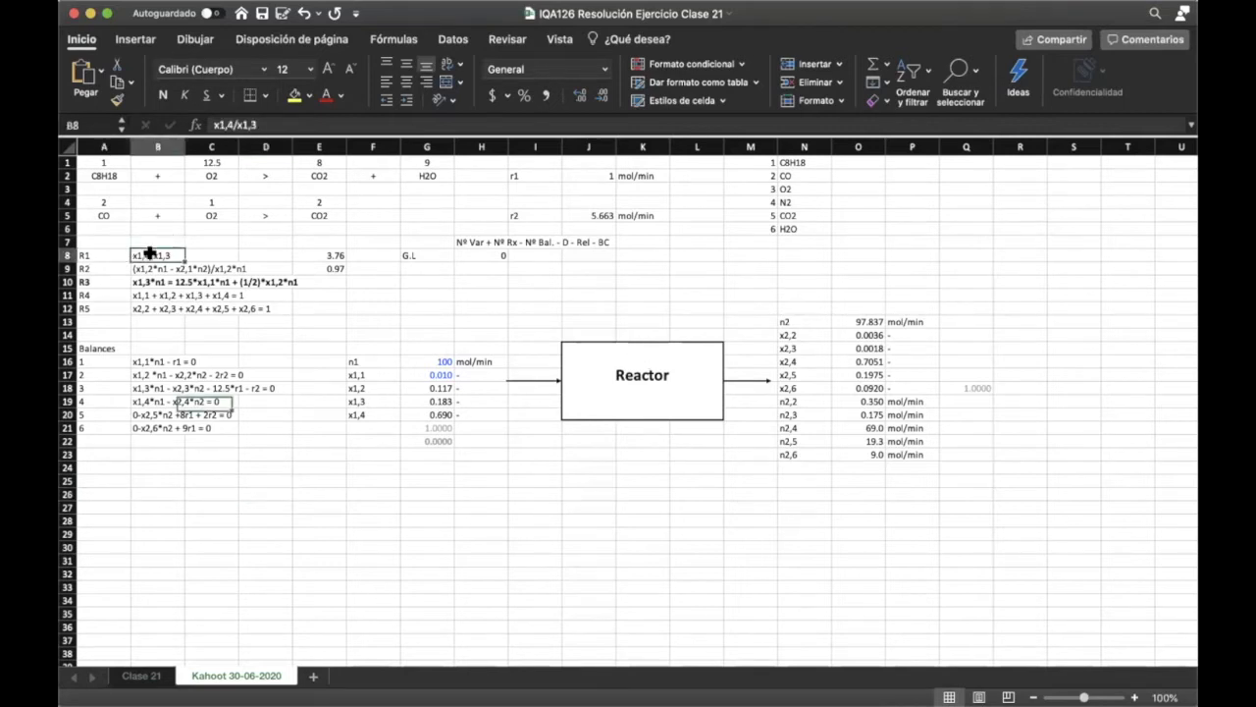
pyautogui.hscroll(-1, 149, 254)
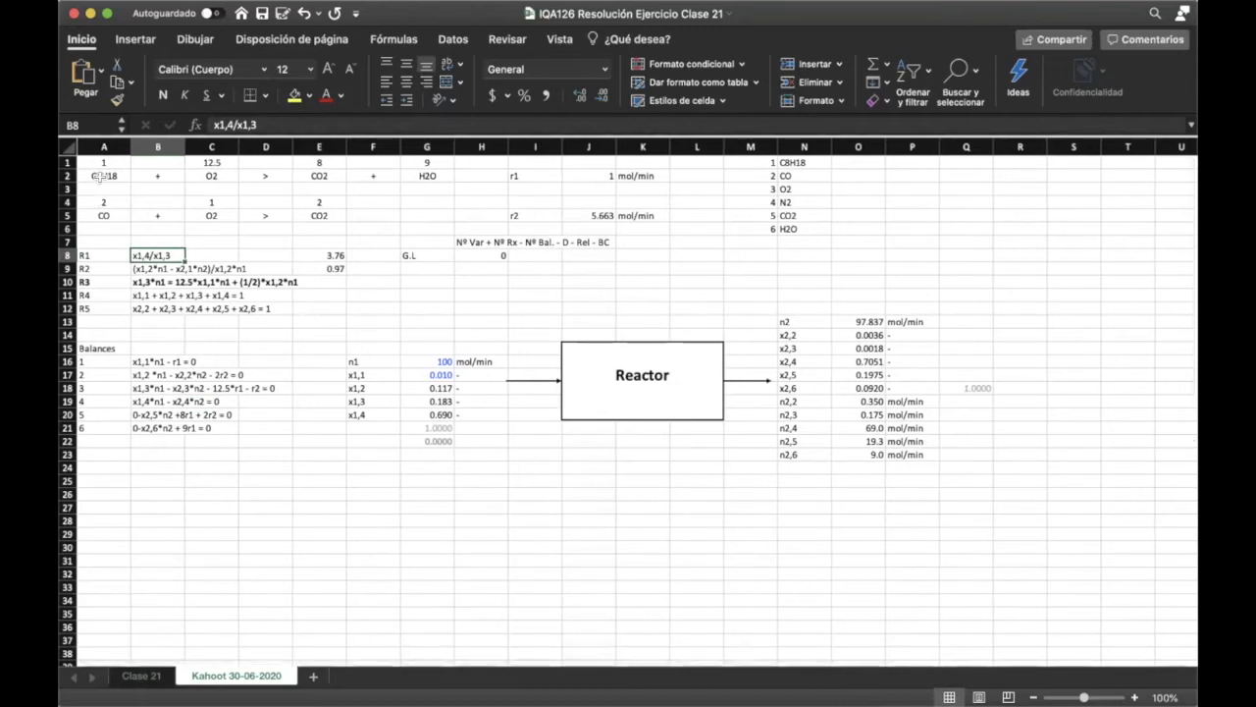
# - Examine the C8H18 and CO combustion reactions, their stoichiometric coefficients and the reaction rates r1 and r2
pyautogui.moveTo(98, 176); pyautogui.dragTo(431, 175)
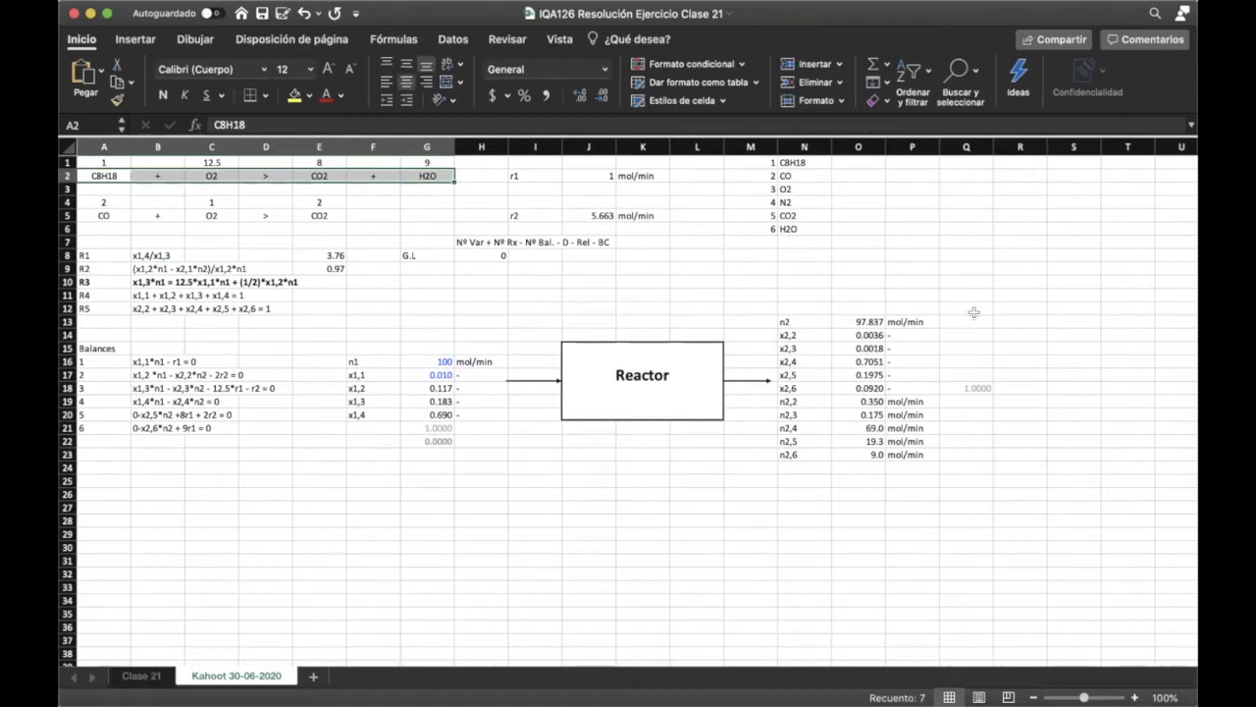
pyautogui.click(106, 162)
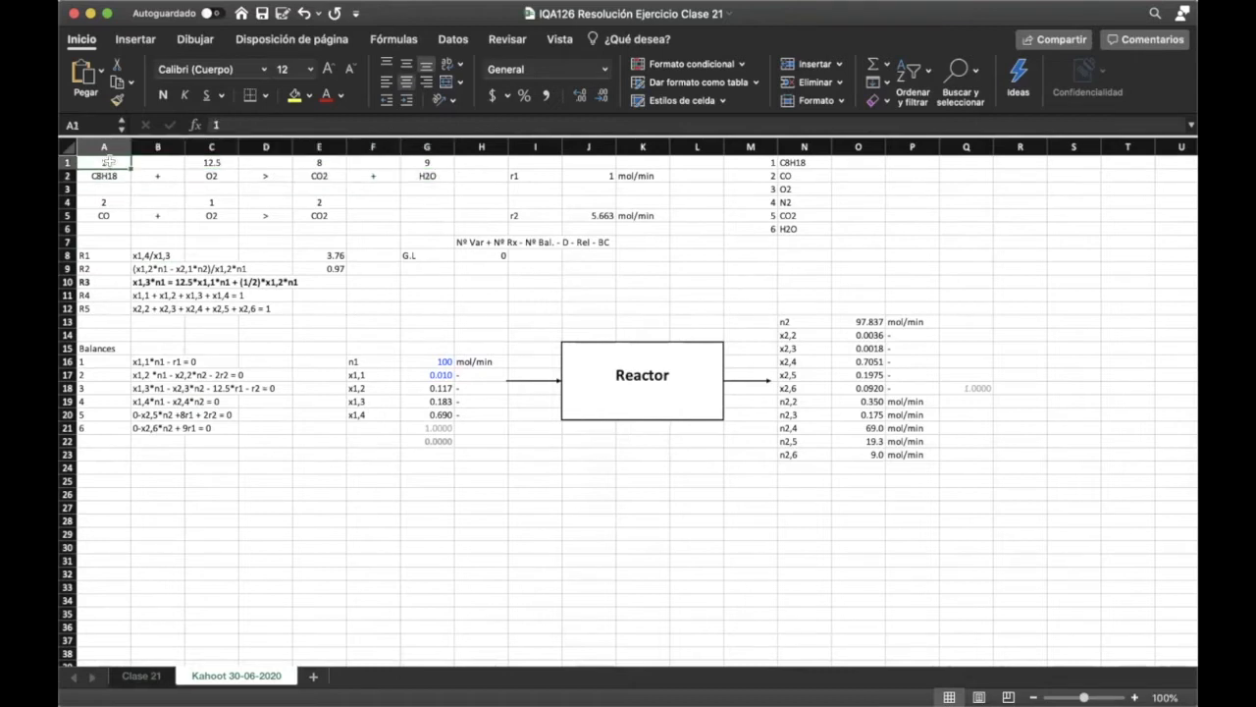
pyautogui.press('Right')
pyautogui.press('Right')
pyautogui.press('Right')
pyautogui.press('Right')
pyautogui.press('Right')
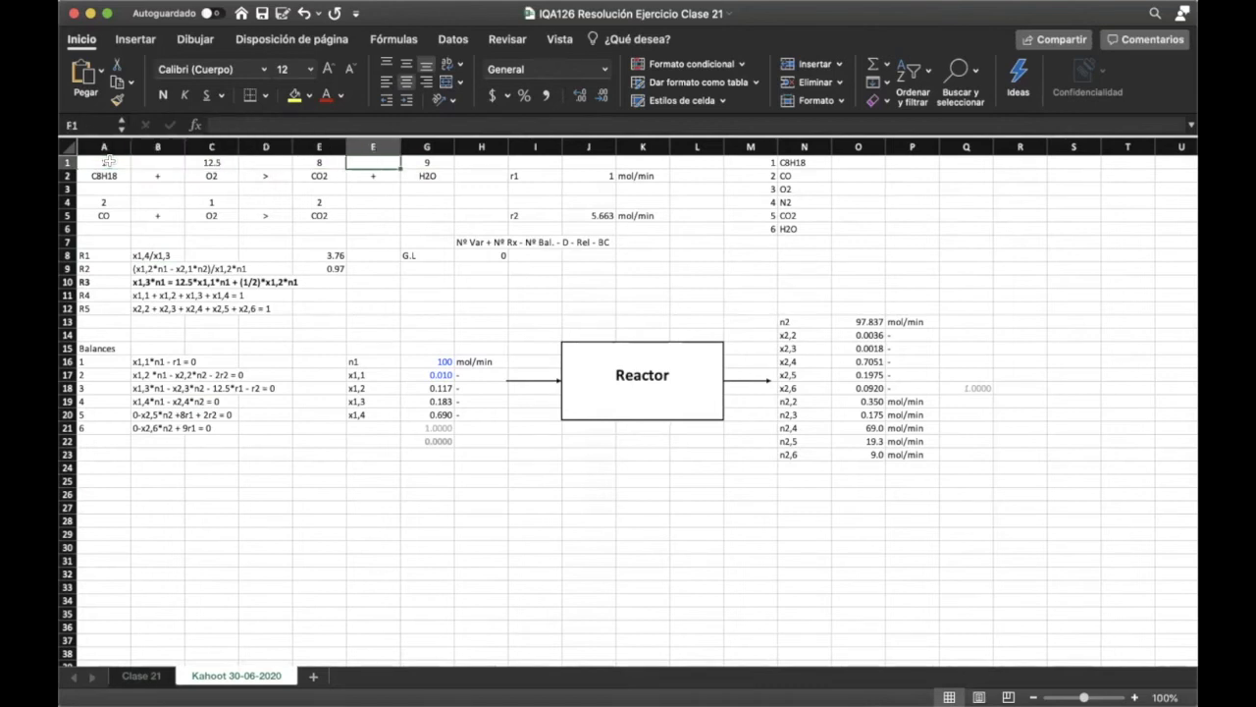
pyautogui.press('Right')
pyautogui.press('Down')
pyautogui.press('Down')
pyautogui.press('Down')
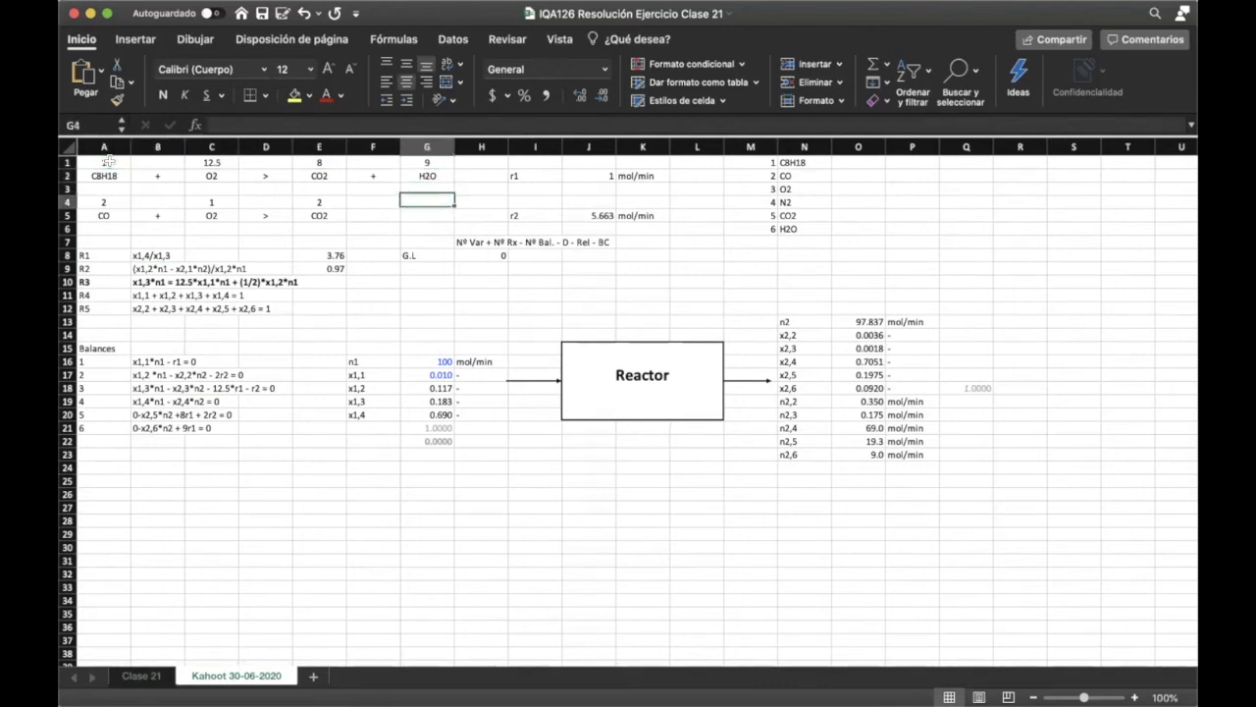
pyautogui.press('Left')
pyautogui.press('Right')
pyautogui.press('Right')
pyautogui.press('Right')
pyautogui.press('Up')
pyautogui.press('Up')
pyautogui.press('Down')
pyautogui.press('Down')
pyautogui.press('Down')
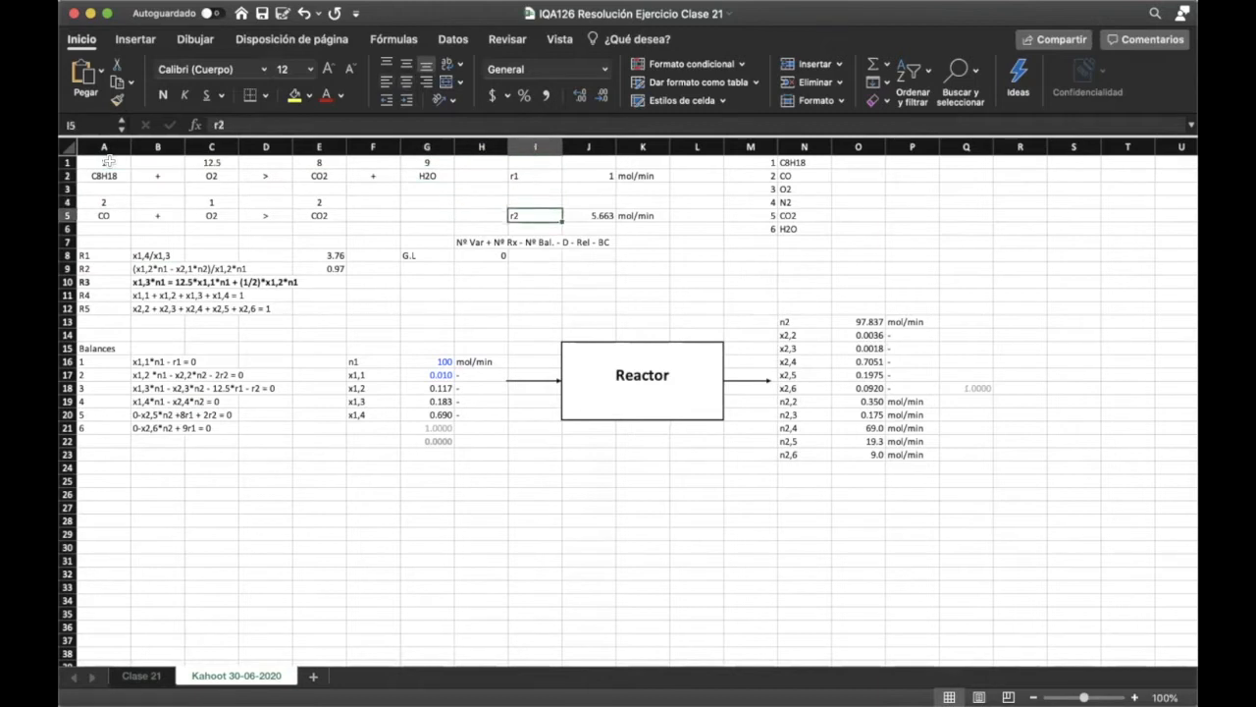
# - Make the numbered compound list from C8H18 to H2O in M1:N6 bold
pyautogui.moveTo(753, 163); pyautogui.dragTo(786, 225)
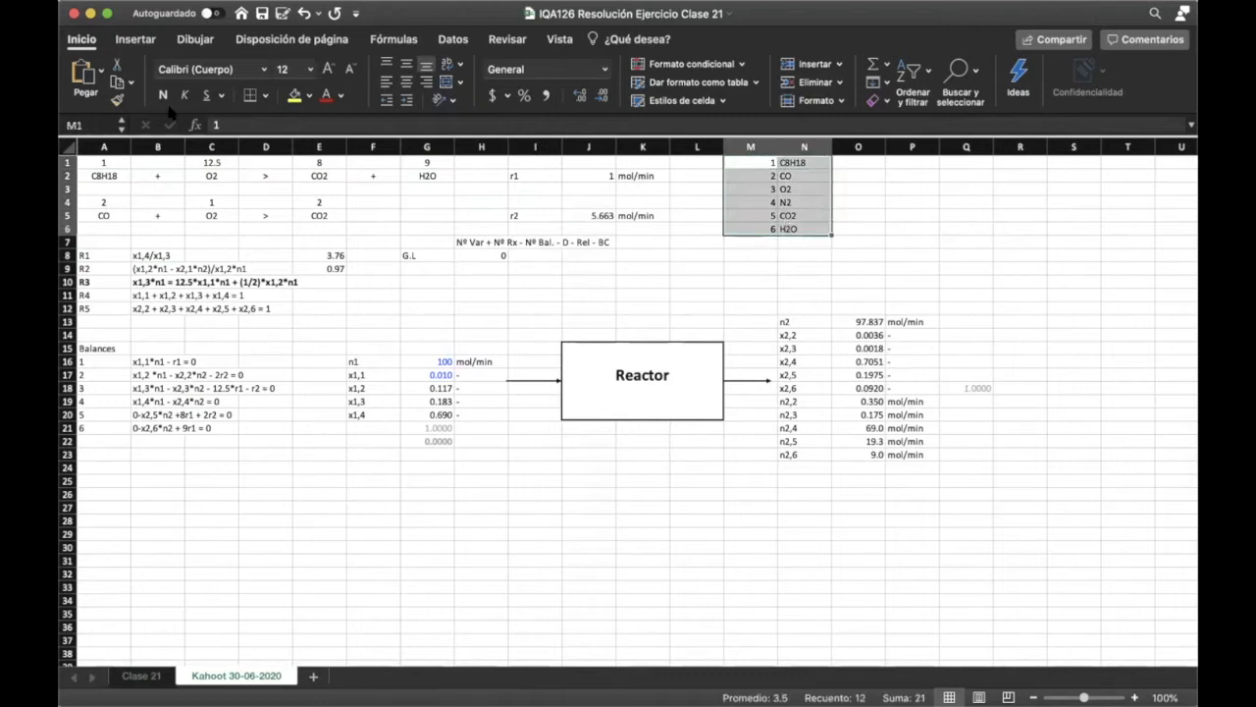
pyautogui.click(750, 278)
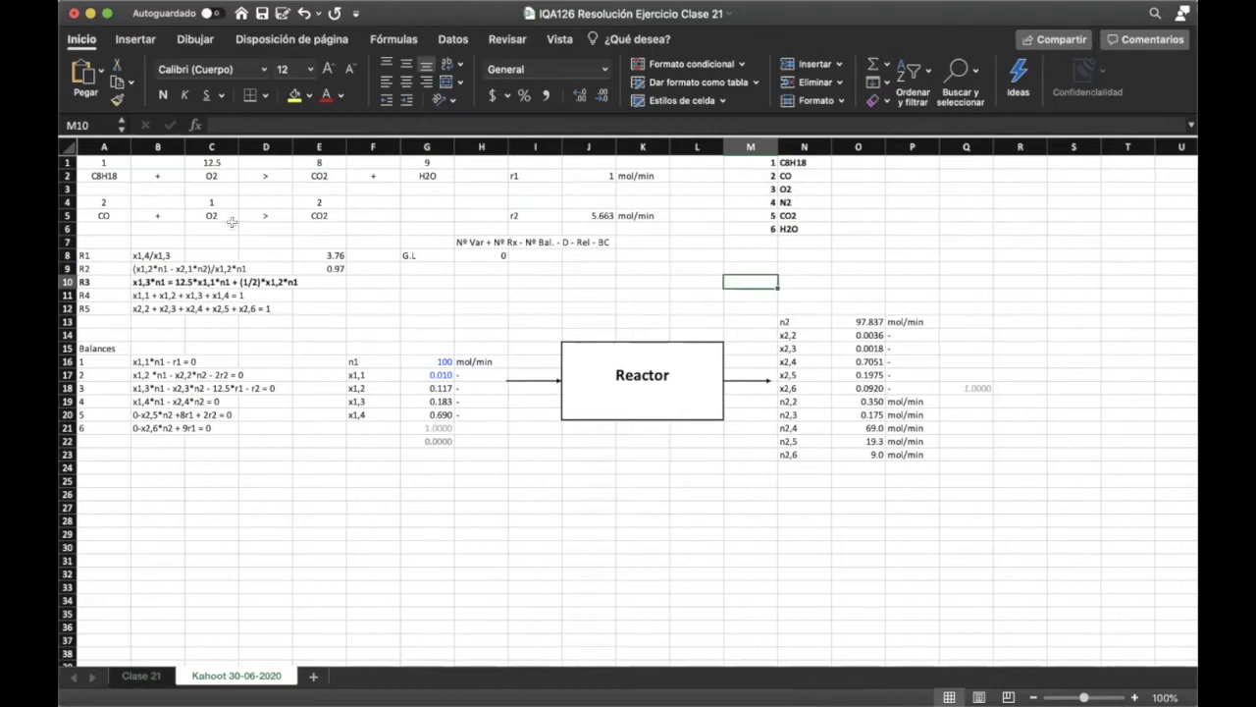
# - Change the formula for the value of relation R1 in cell E8 to =79/21
pyautogui.click(159, 255)
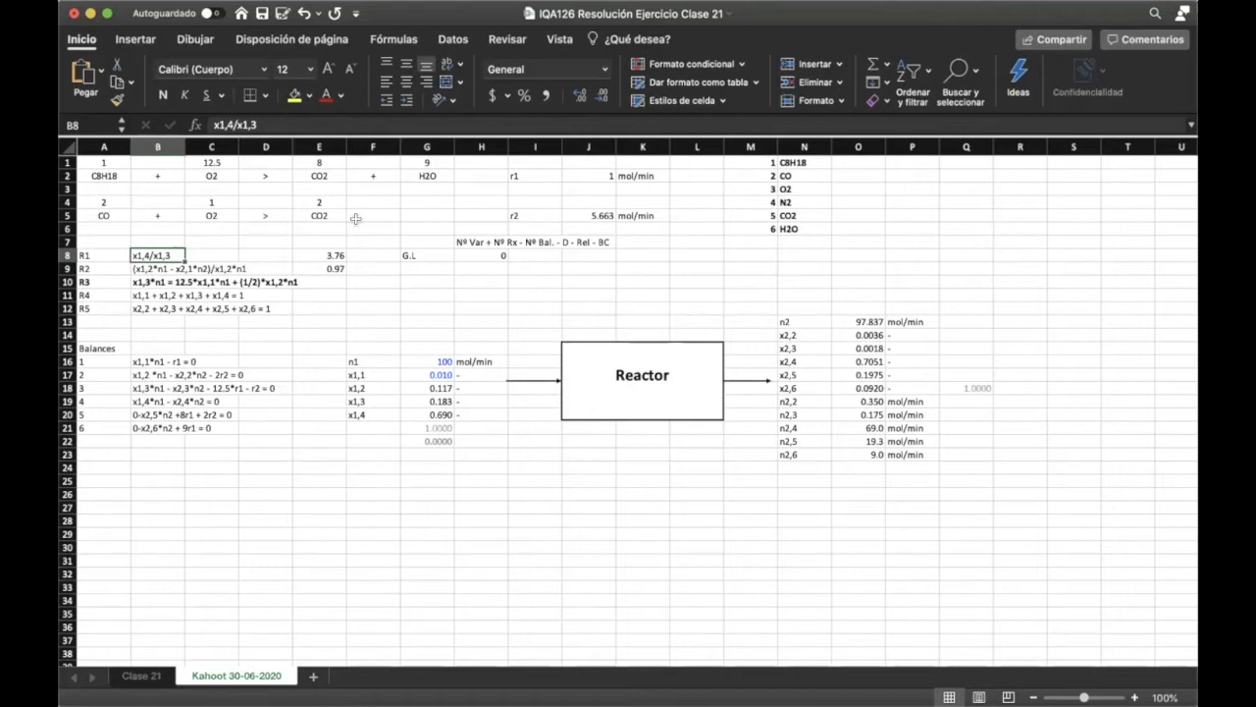
pyautogui.click(321, 258)
pyautogui.click(357, 124)
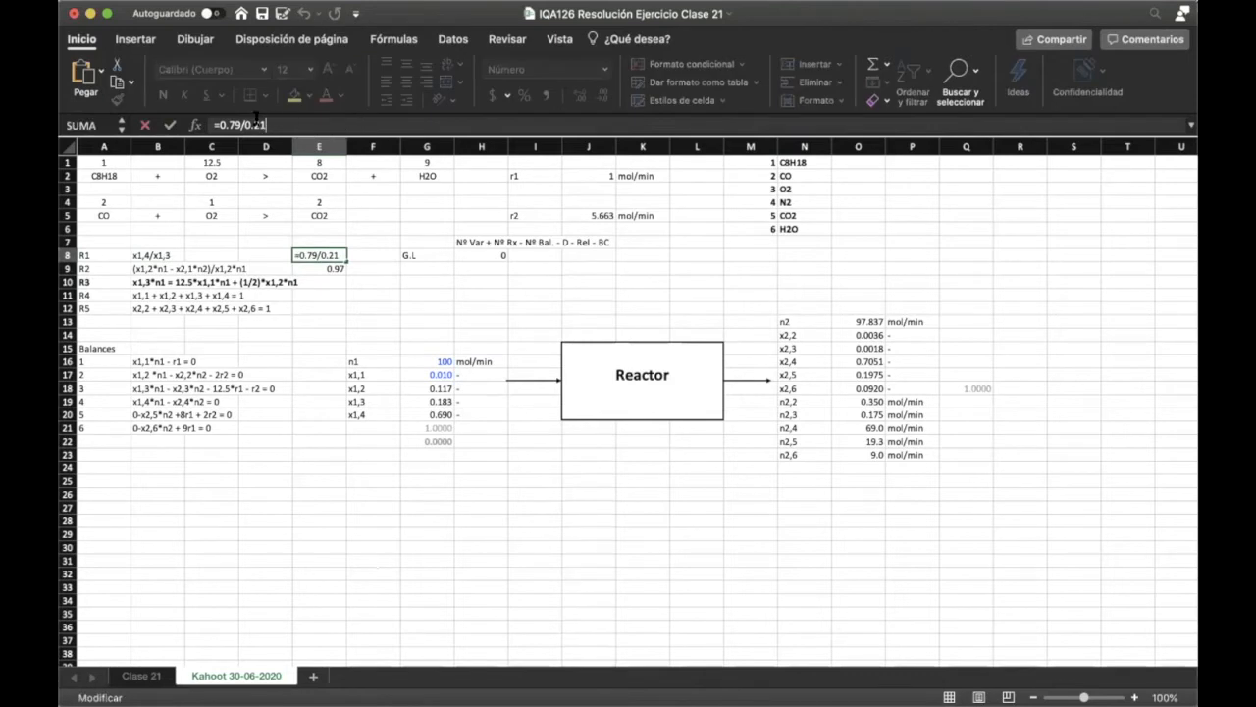
pyautogui.moveTo(220, 124); pyautogui.dragTo(281, 126)
pyautogui.write('79/21')
pyautogui.press('Return')
pyautogui.press('Up')
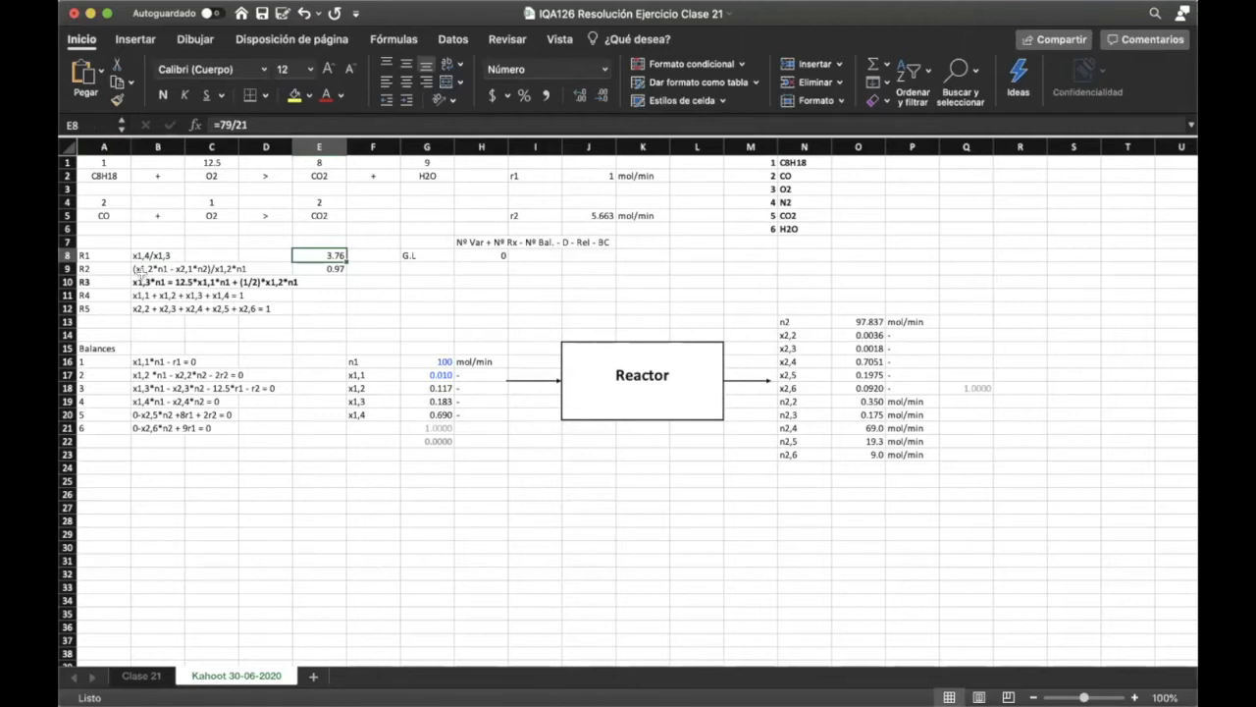
# - Examine the parts of relation R2's expression in B9 and its value in E9, leaving both unedited
pyautogui.click(157, 268)
pyautogui.moveTo(257, 125); pyautogui.dragTo(215, 124)
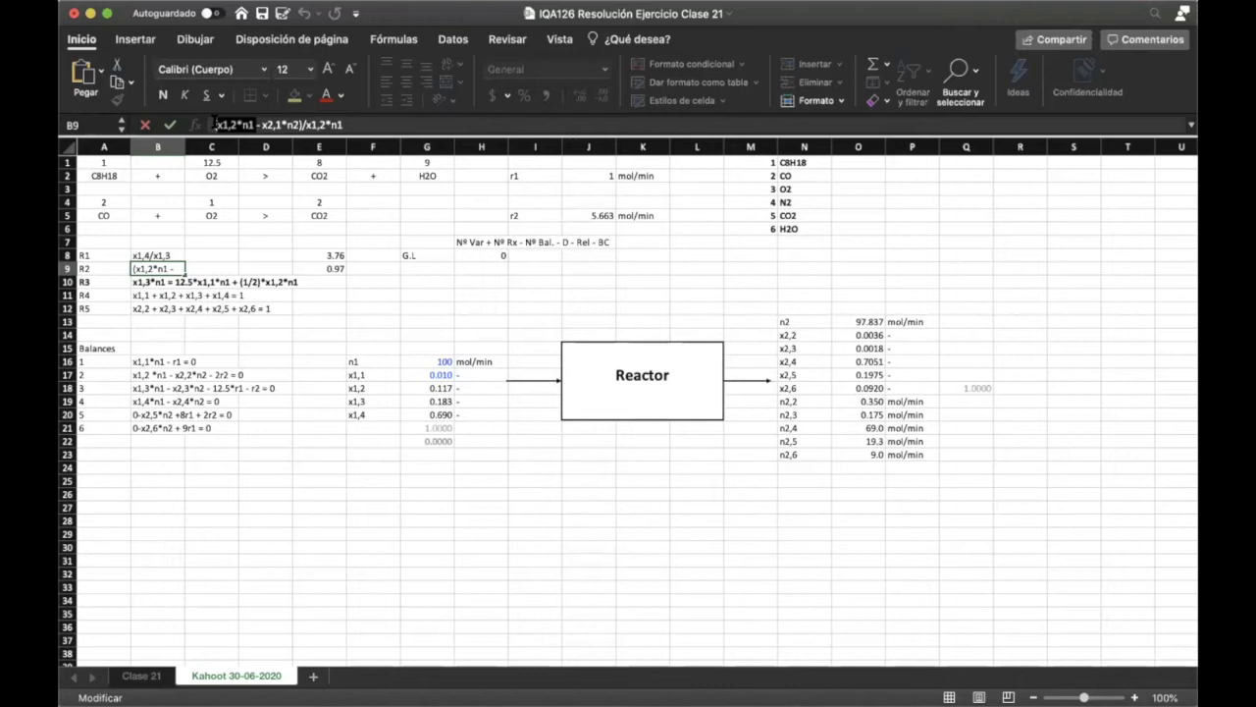
pyautogui.moveTo(260, 125); pyautogui.dragTo(344, 124)
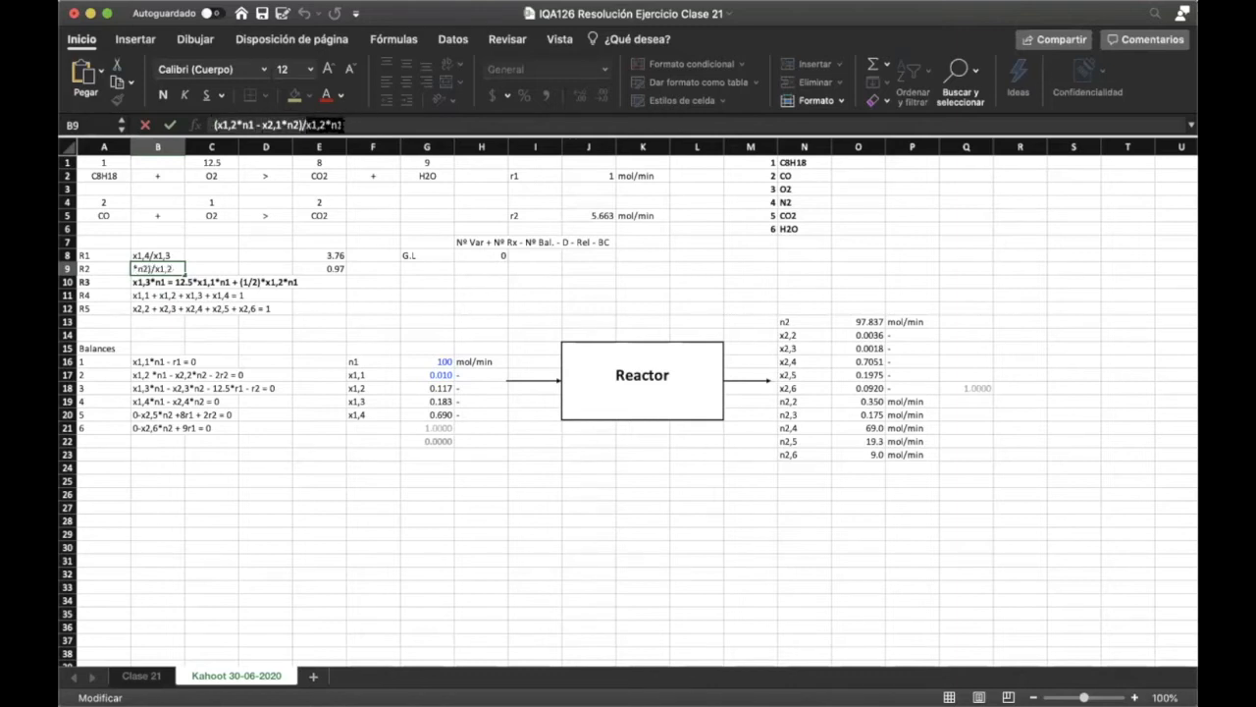
pyautogui.press('Return')
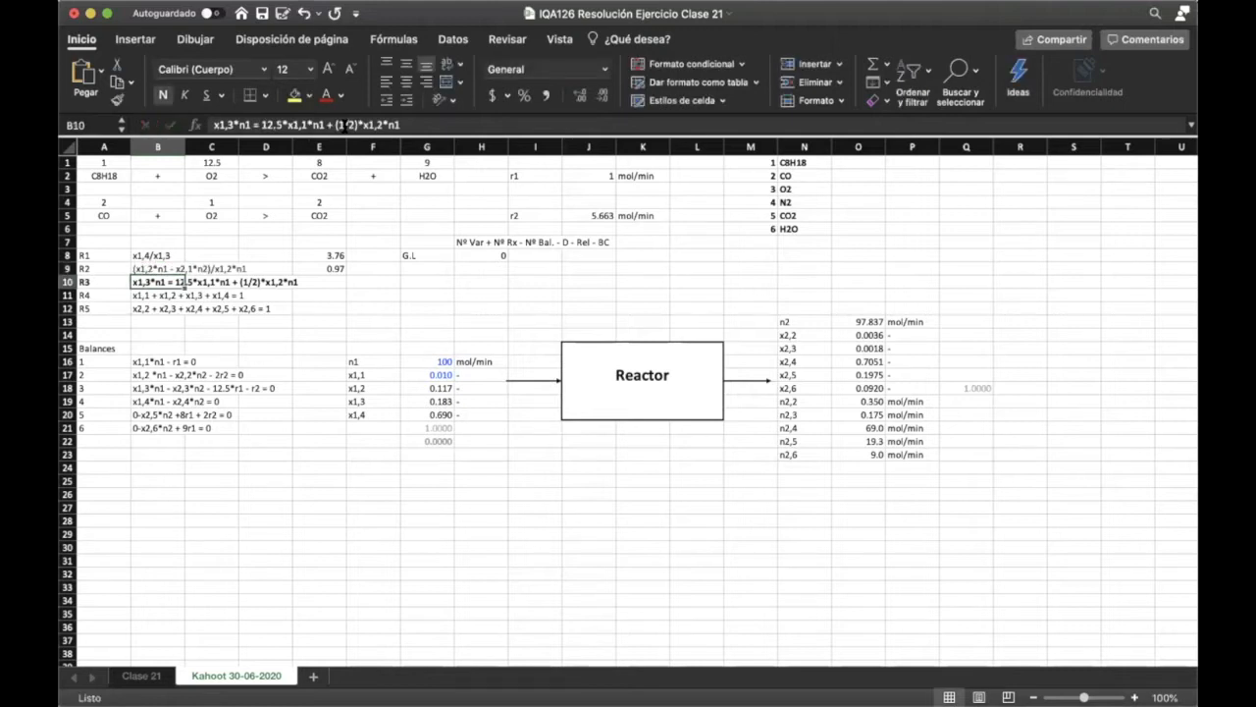
pyautogui.press('Up')
pyautogui.press('Right')
pyautogui.press('Right')
pyautogui.press('Right')
pyautogui.press('Right')
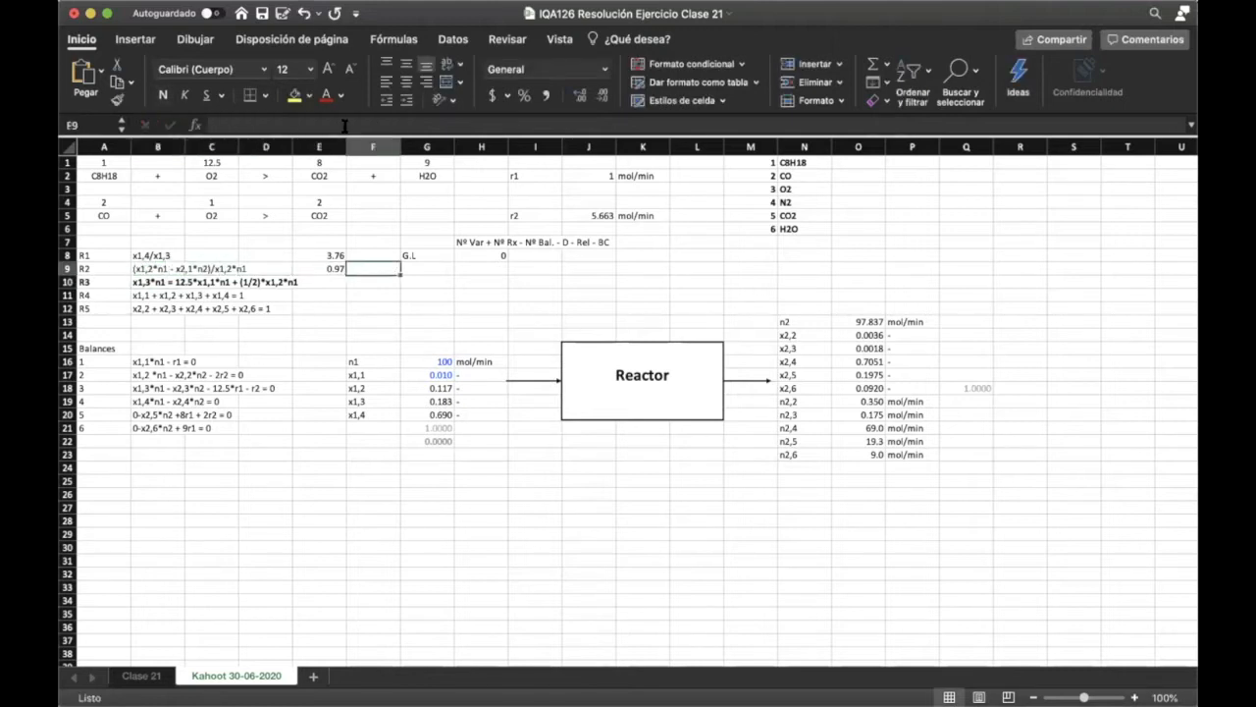
pyautogui.press('Left')
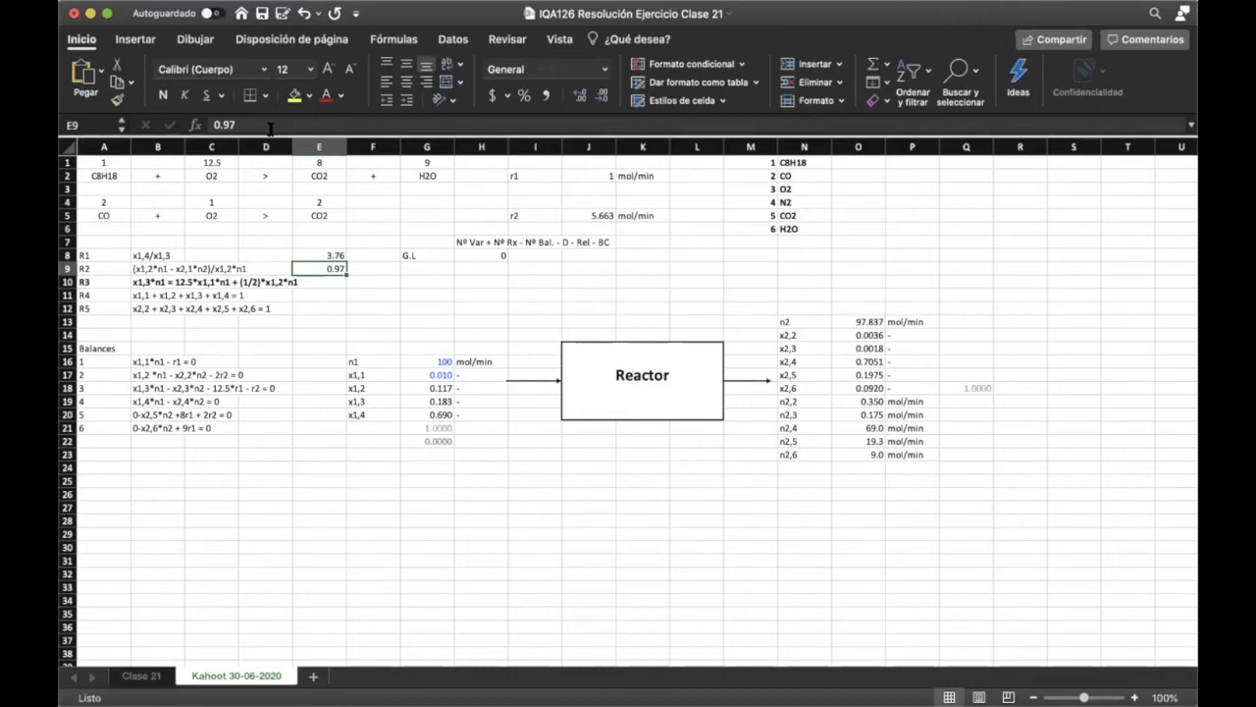
# - Review relations R3 to R5, the inlet values of n1 and x1,1, and the composition check formulas in G21 and G22
pyautogui.click(146, 279)
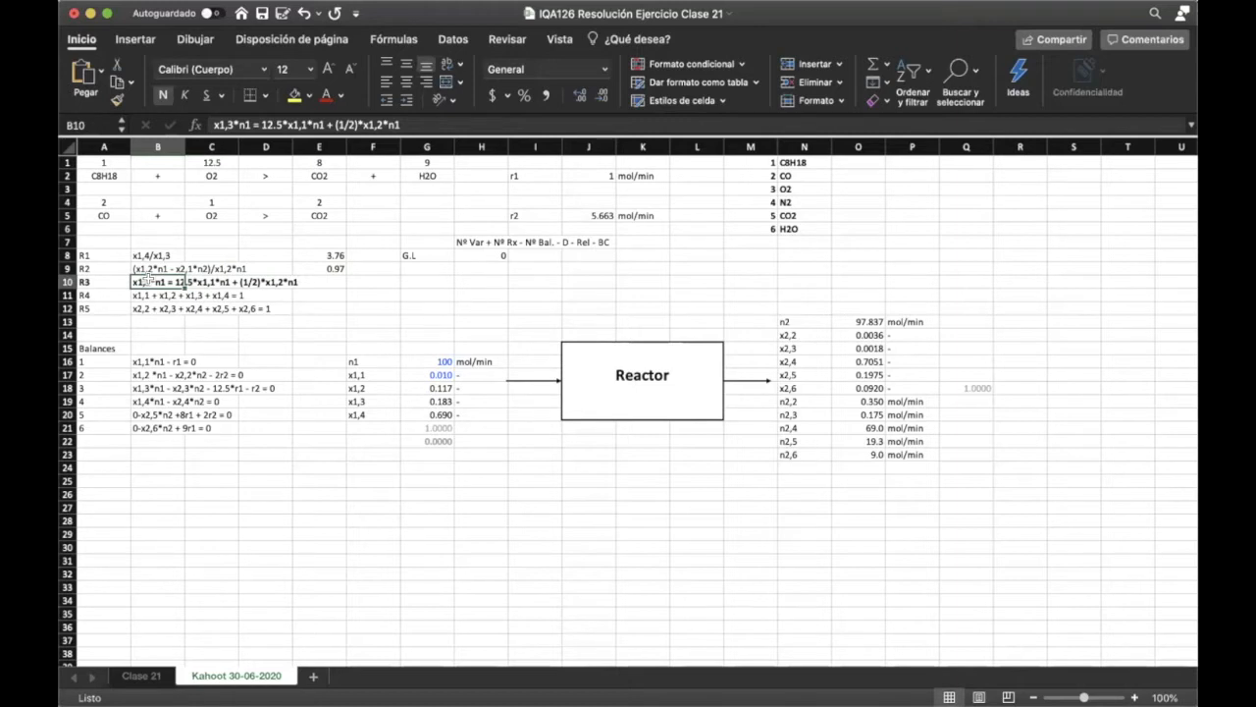
pyautogui.press('Down')
pyautogui.press('Down')
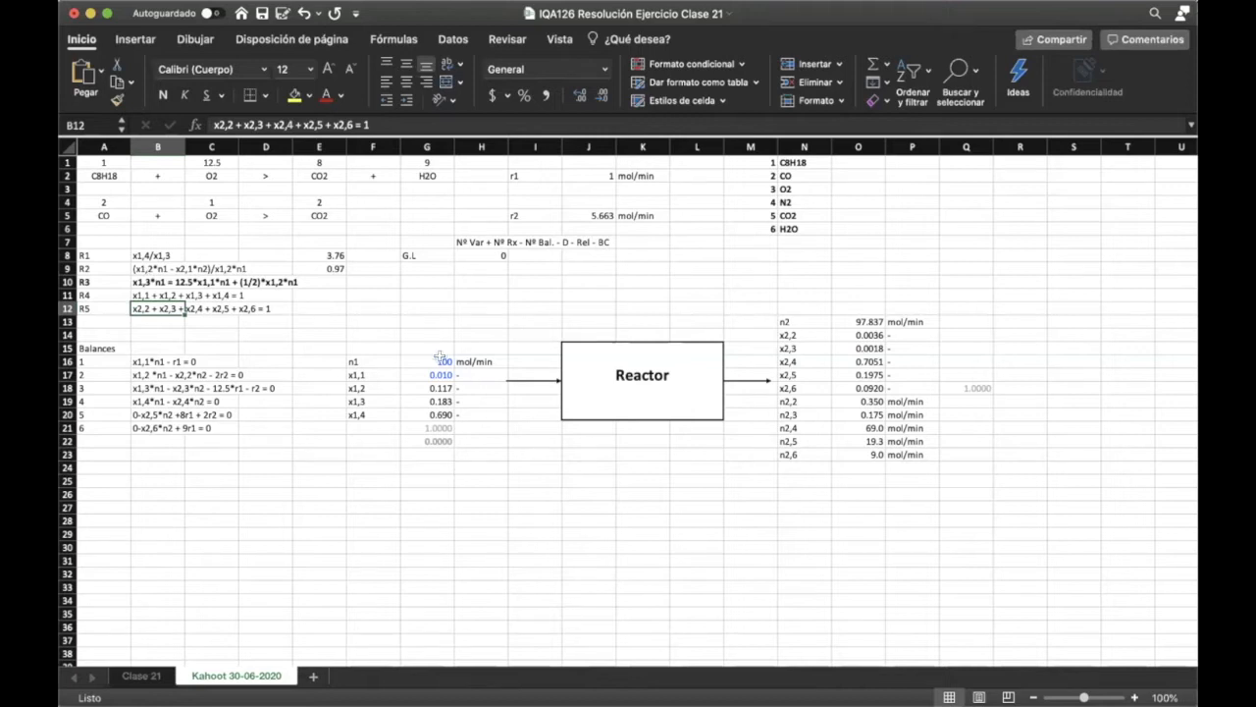
pyautogui.moveTo(426, 359); pyautogui.dragTo(423, 370)
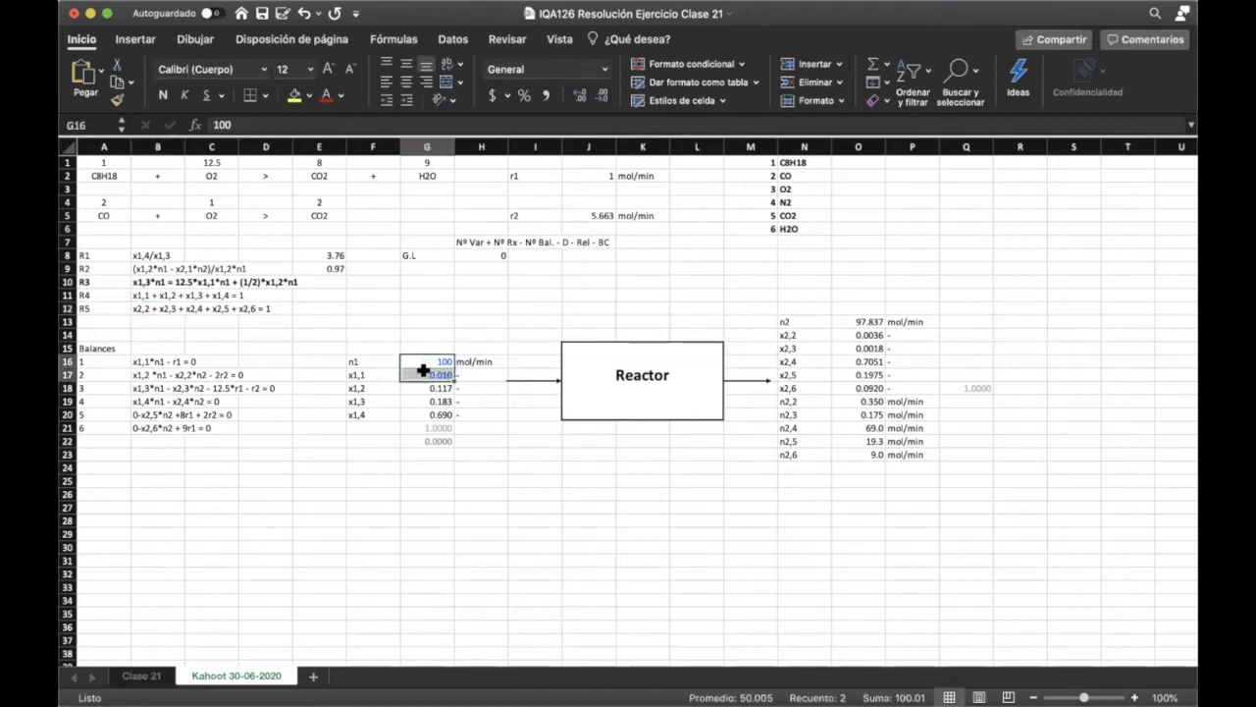
pyautogui.moveTo(438, 428); pyautogui.dragTo(439, 436)
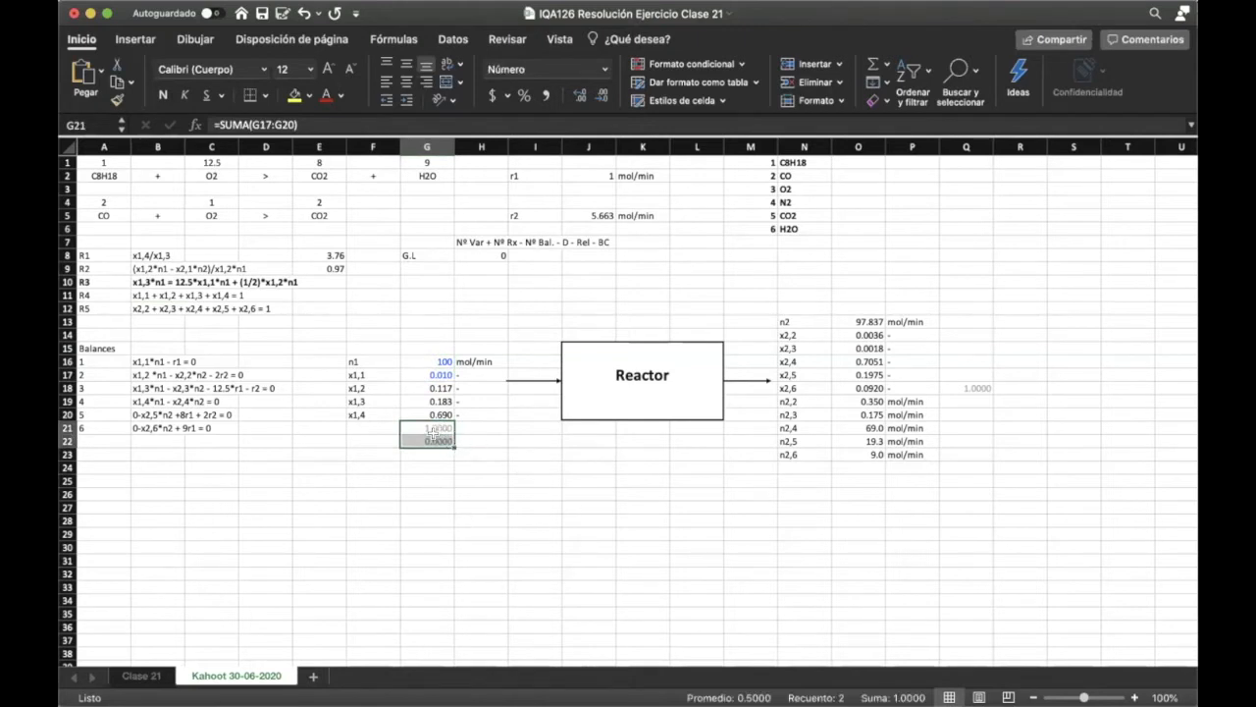
pyautogui.click(433, 438)
pyautogui.moveTo(438, 427); pyautogui.dragTo(440, 429)
pyautogui.click(438, 440)
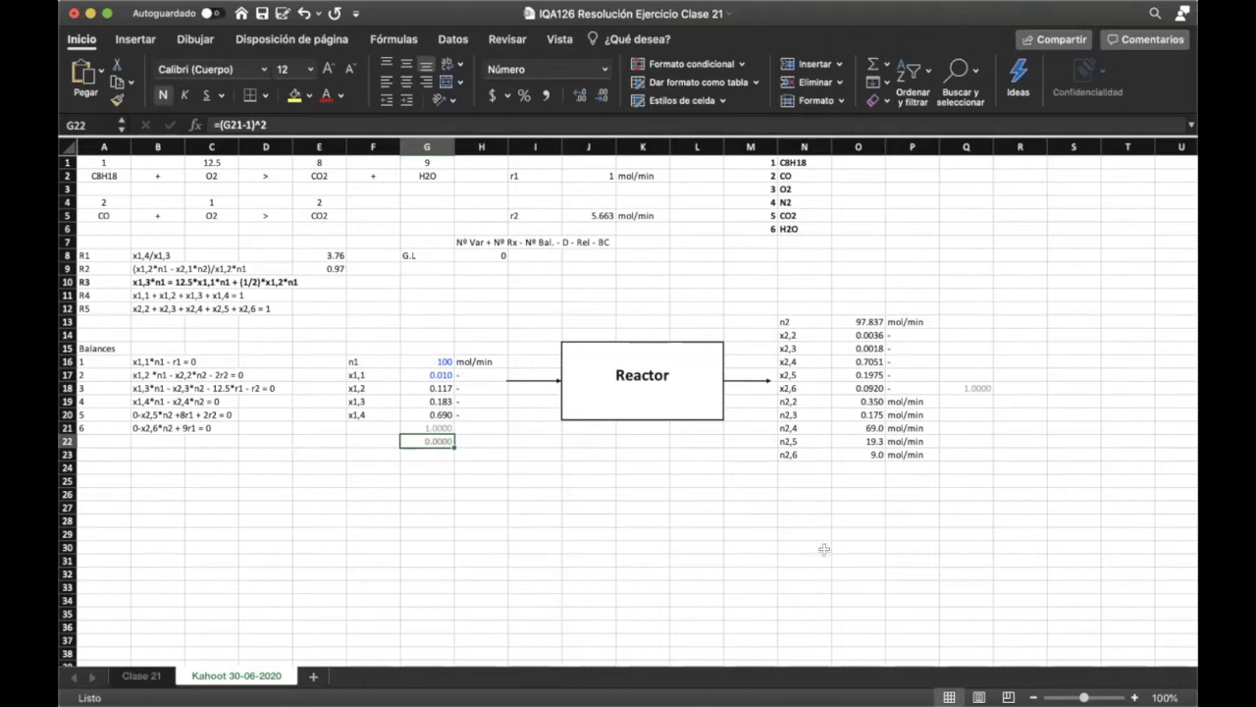
# - Change the font colour of the outlet component flows n2,2 to n2,6 in N19:P23 to grey
pyautogui.moveTo(807, 401); pyautogui.dragTo(903, 449)
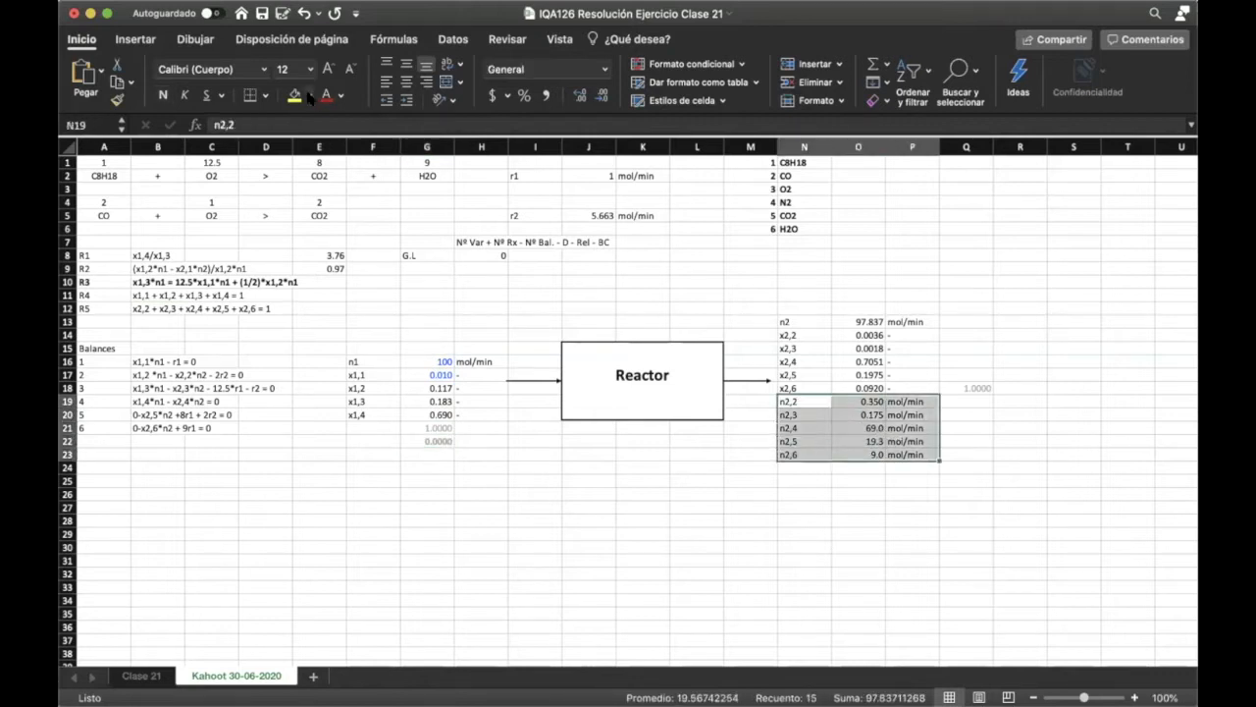
pyautogui.click(299, 238)
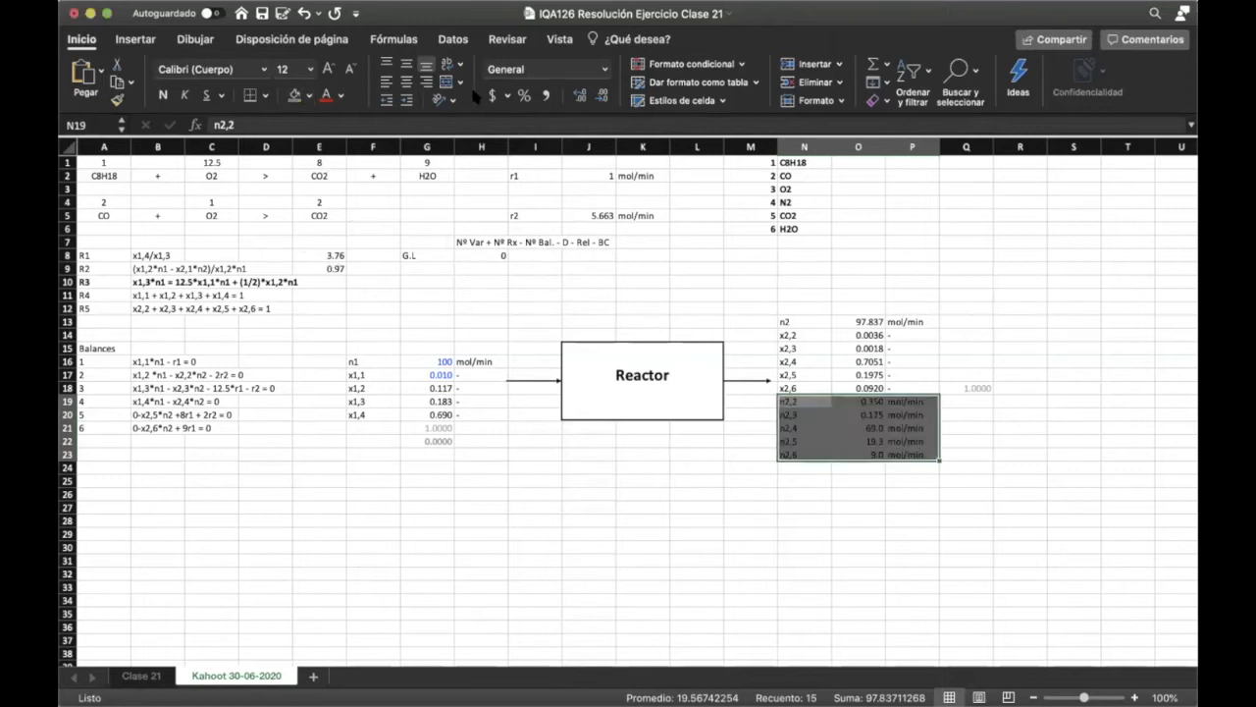
pyautogui.press('super+z')
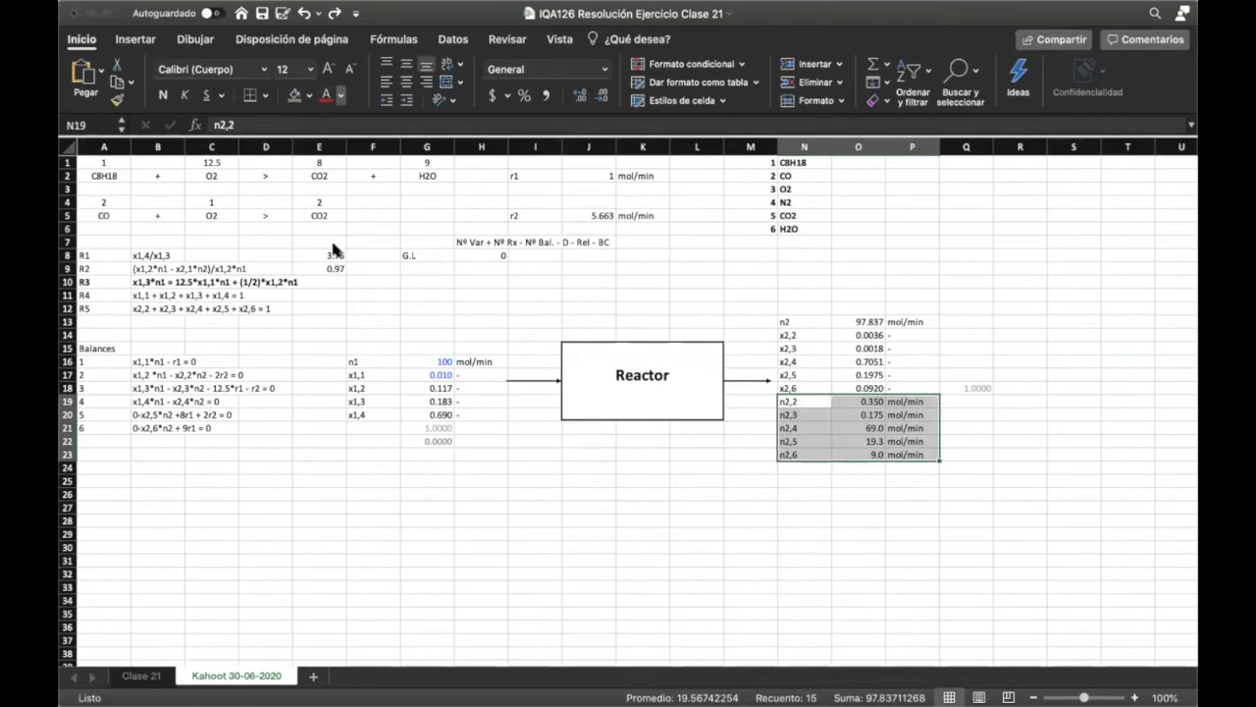
pyautogui.click(643, 494)
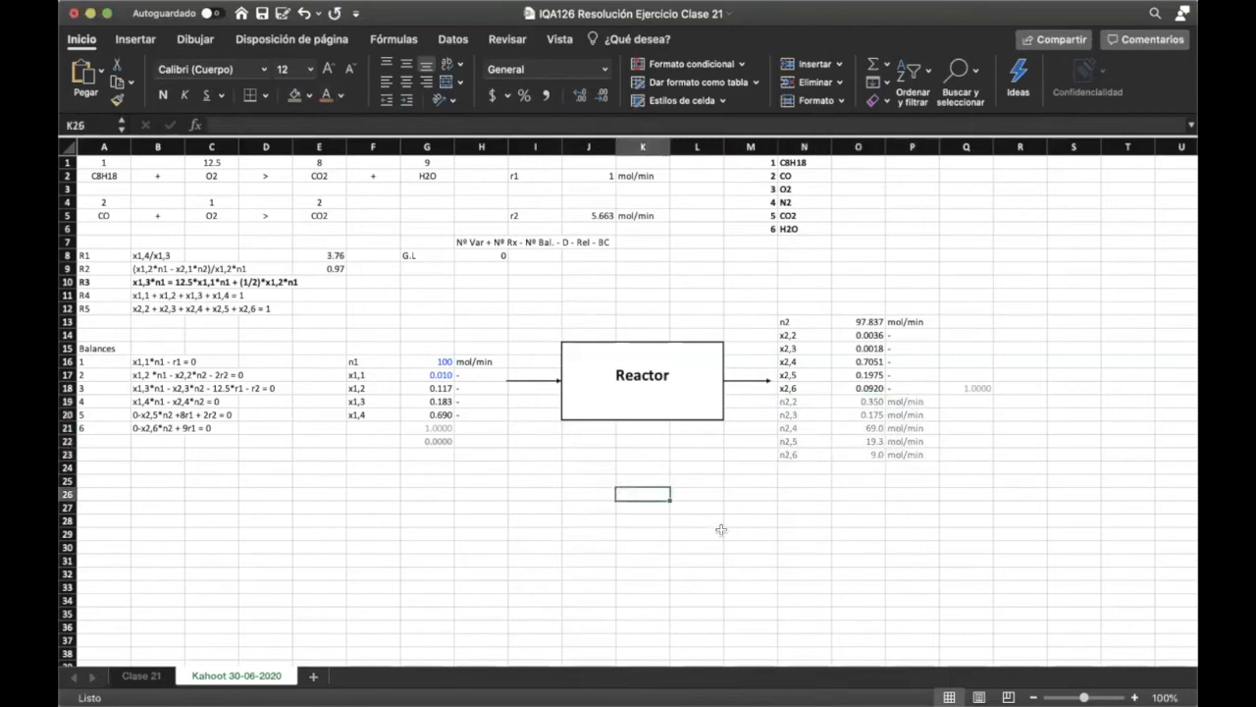
# - Break down the variable count in the degrees-of-freedom formula in H8, making it =(5+6)+2-6-2-5-0
pyautogui.moveTo(799, 321); pyautogui.dragTo(860, 385)
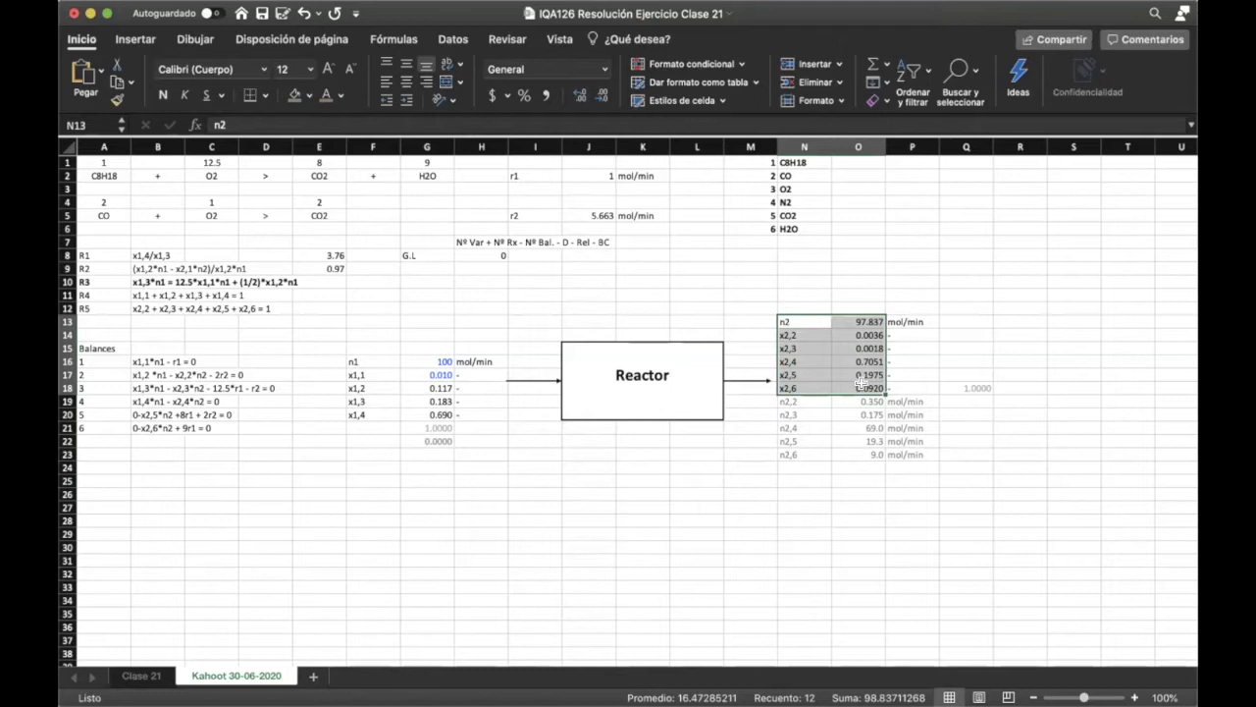
pyautogui.click(500, 254)
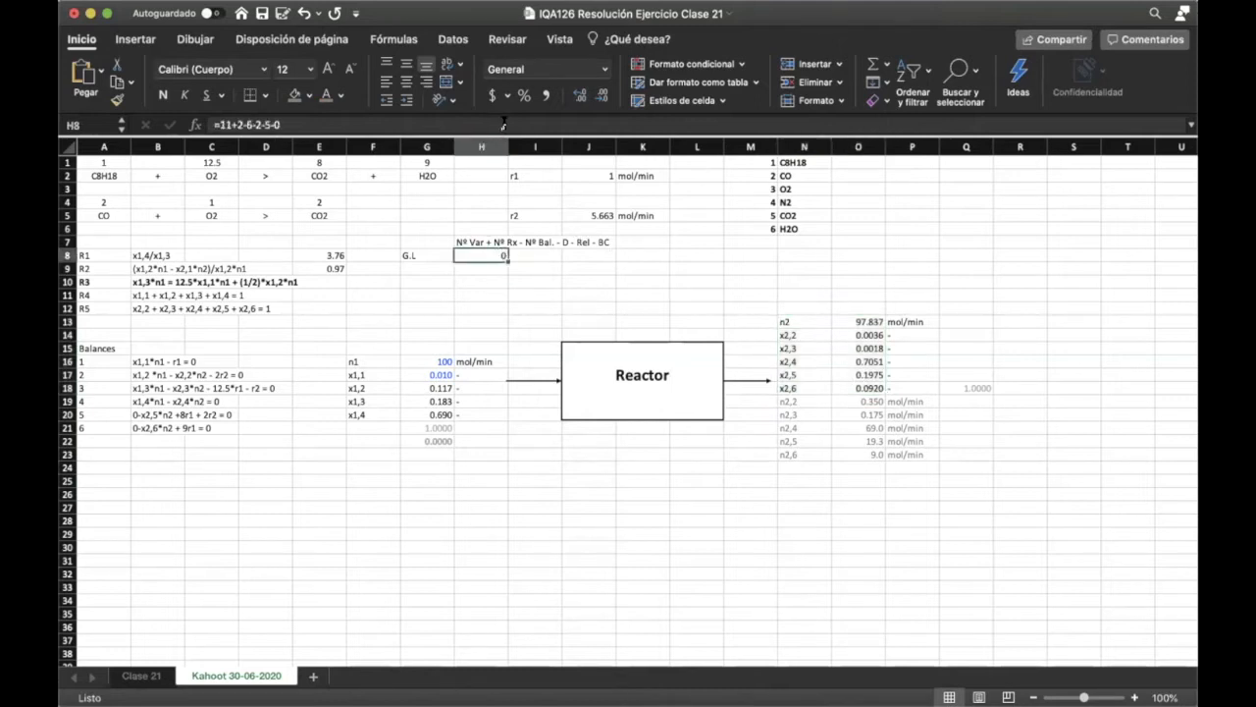
pyautogui.click(227, 125)
pyautogui.write('(')
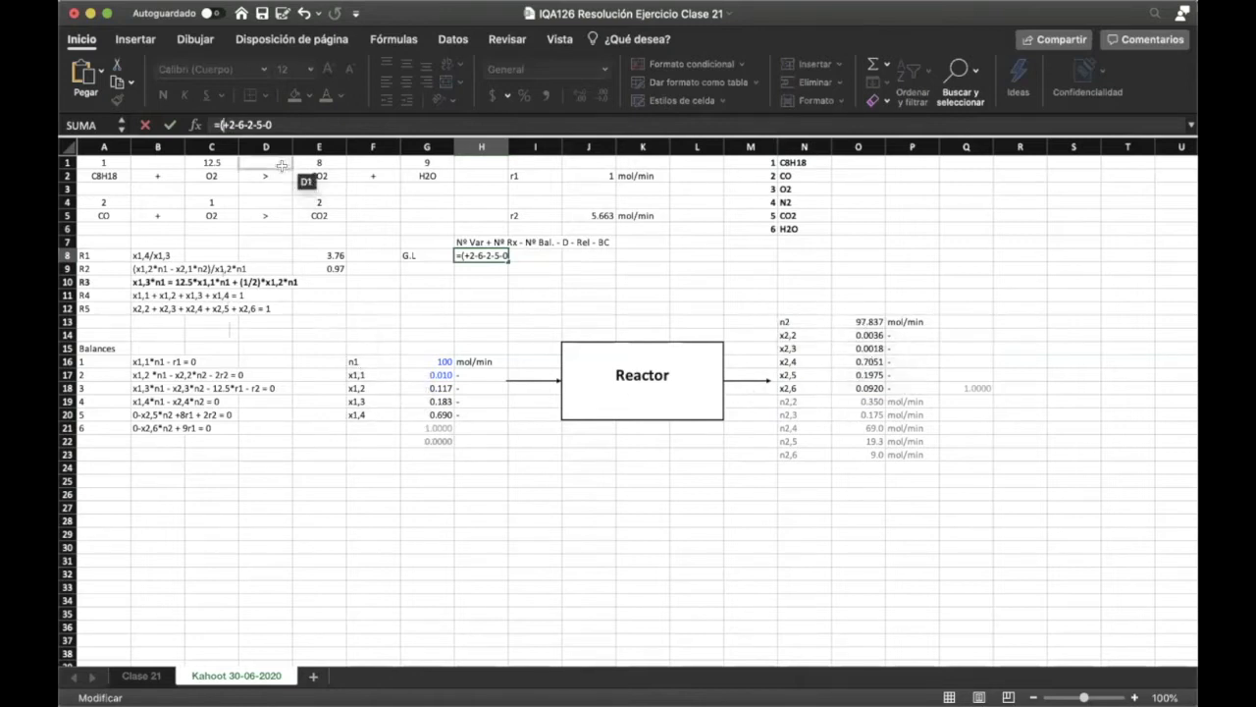
pyautogui.write('5+')
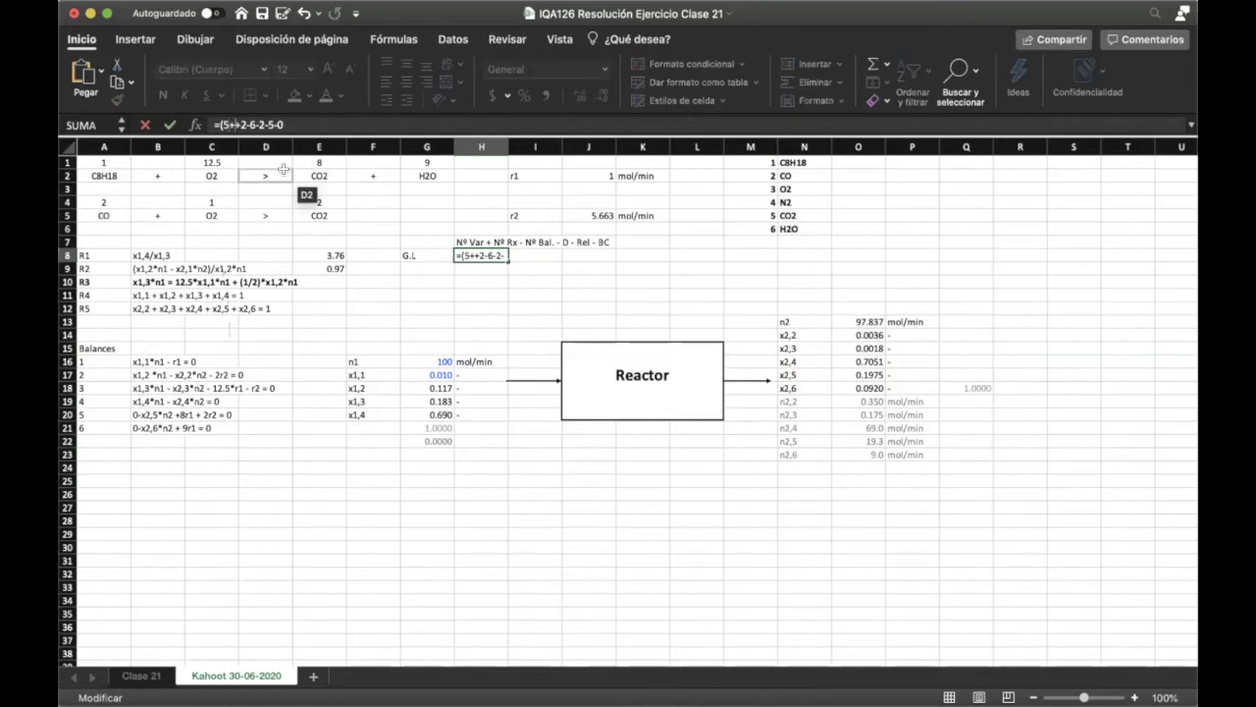
pyautogui.write('6)')
pyautogui.press('Return')
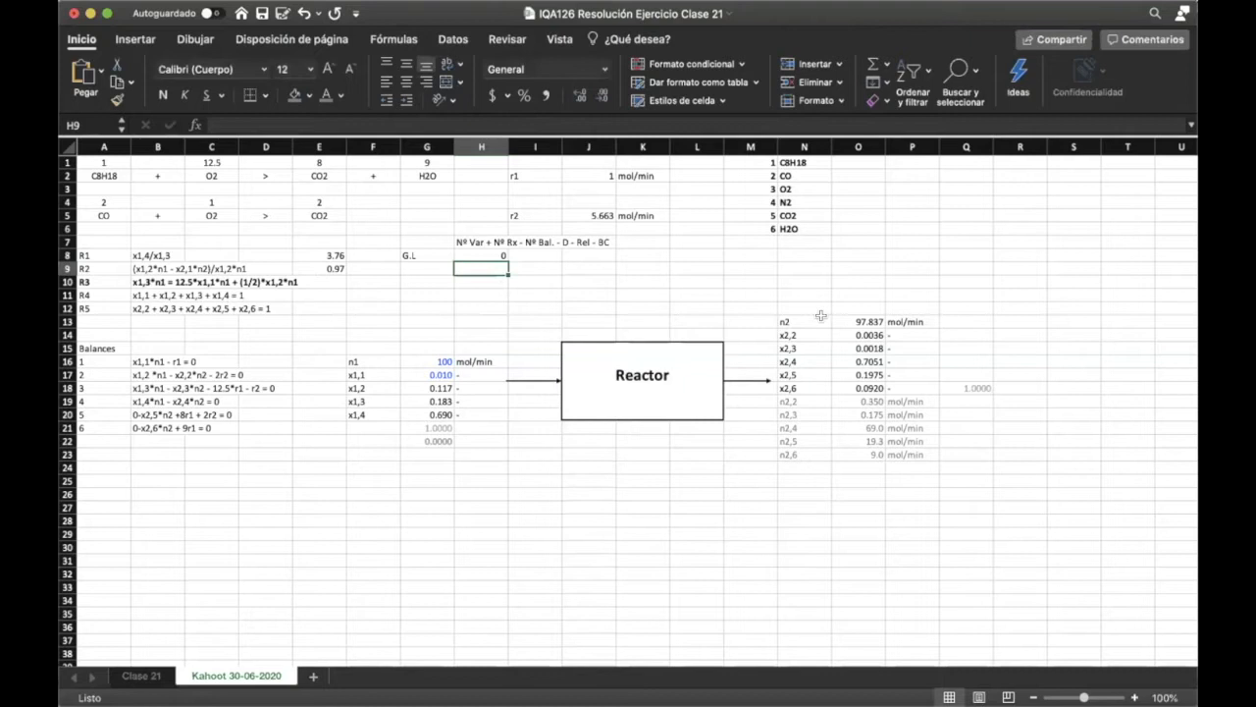
# - Check the formula of outlet fraction x2,2 in O14 and the degrees-of-freedom formula in H8, leaving both unedited
pyautogui.click(843, 338)
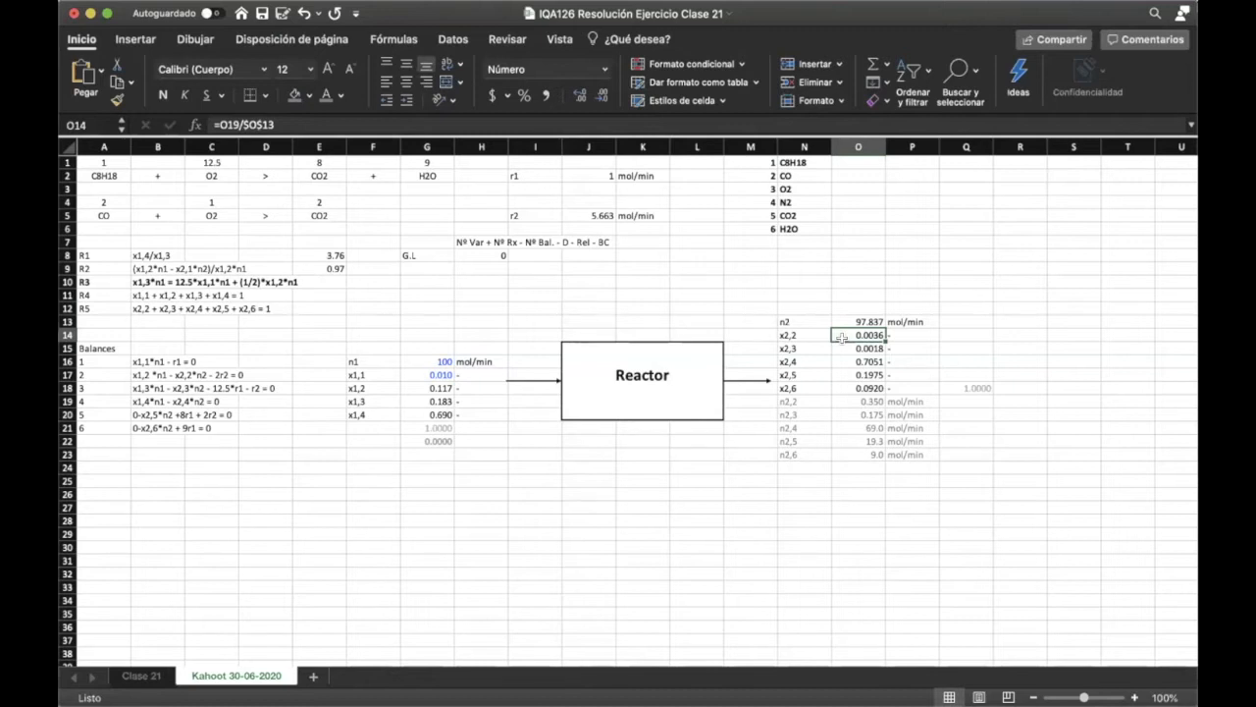
pyautogui.click(488, 253)
pyautogui.click(455, 120)
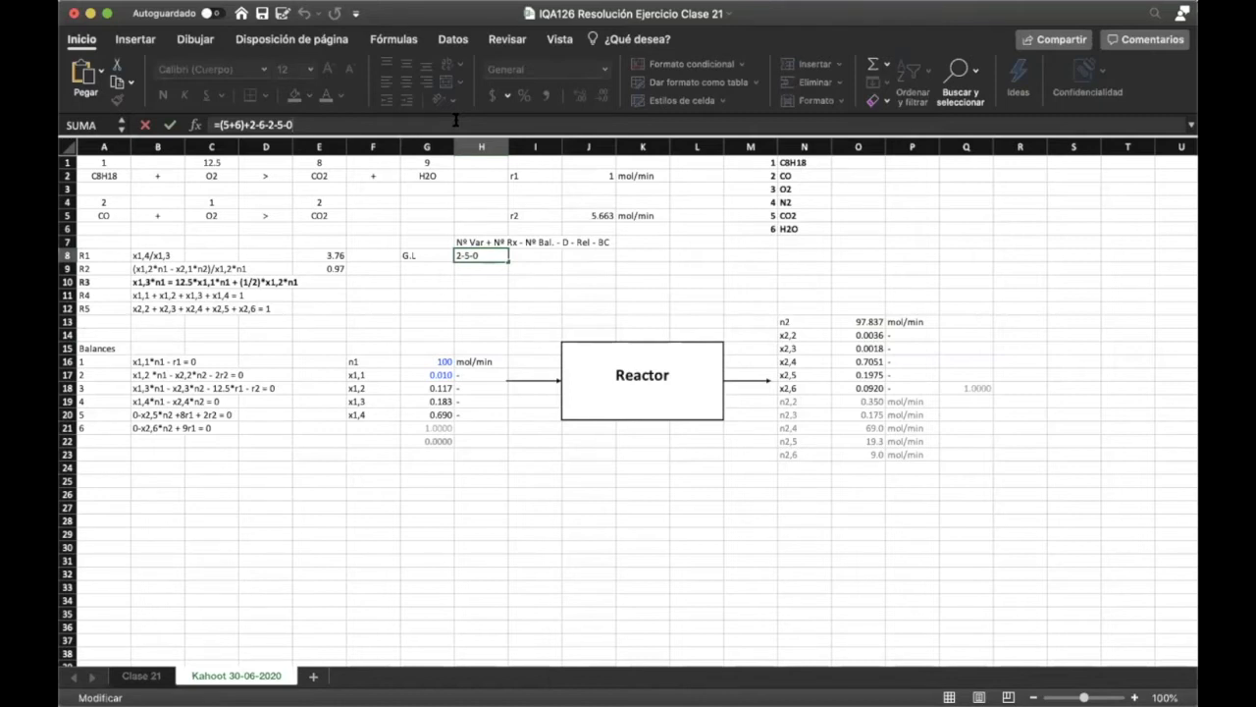
pyautogui.press('Escape')
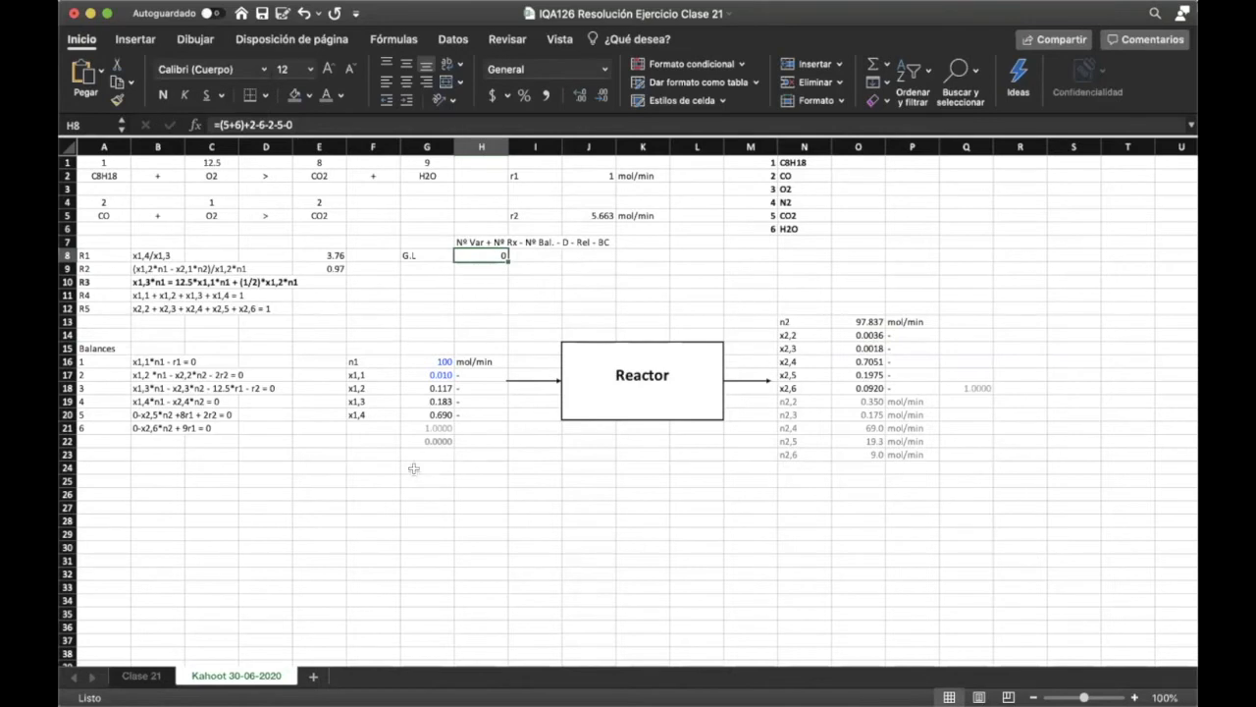
# - Note a variable count of 5 above the inlet stream in F15 and above the outlet stream in N12
pyautogui.click(380, 349)
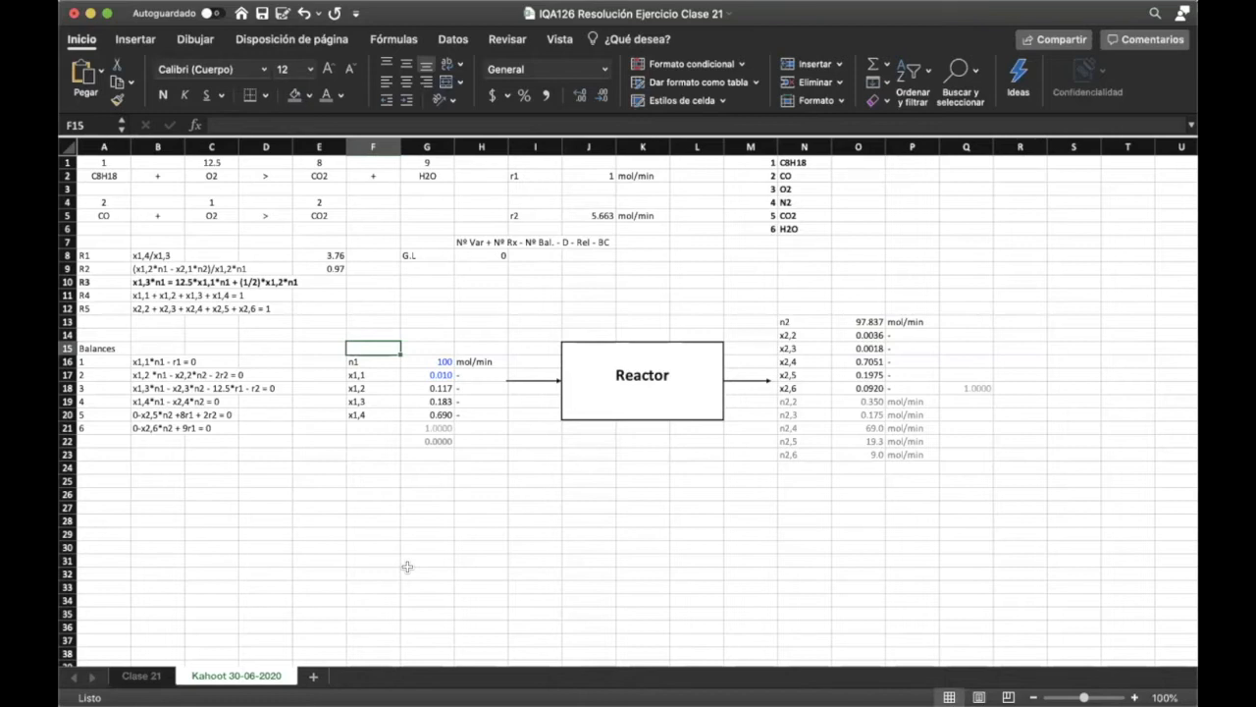
pyautogui.write('5')
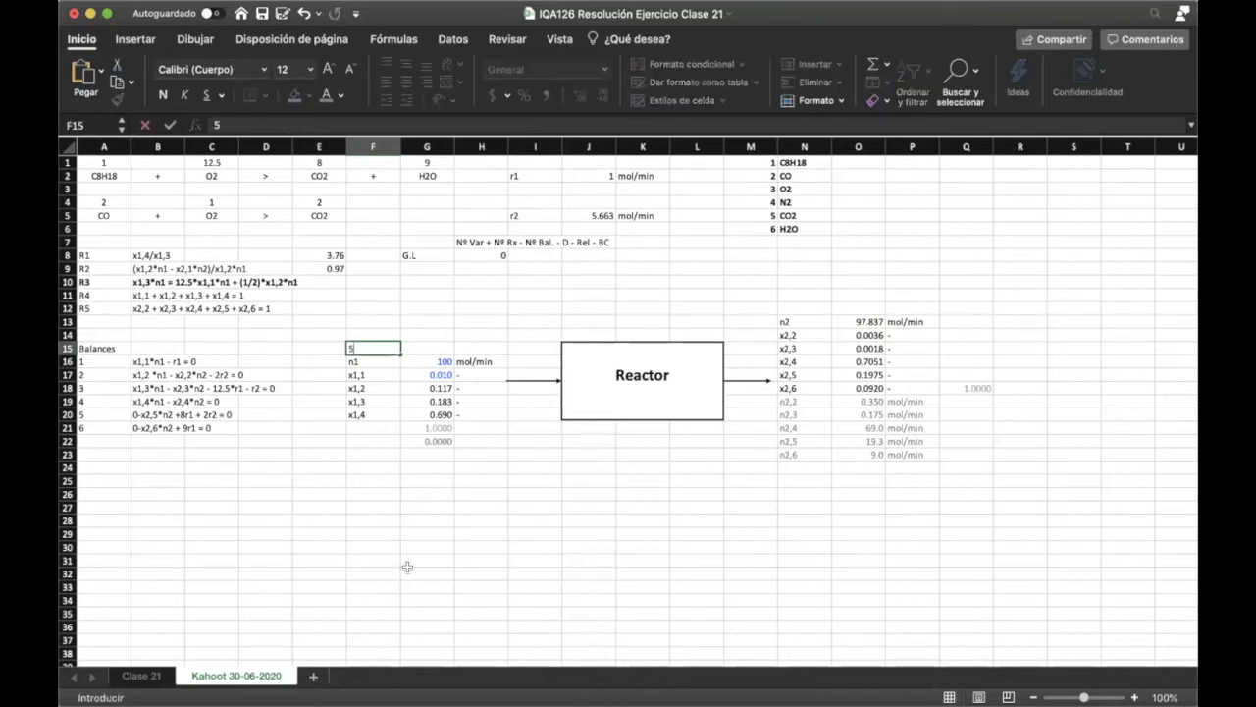
pyautogui.press('Return')
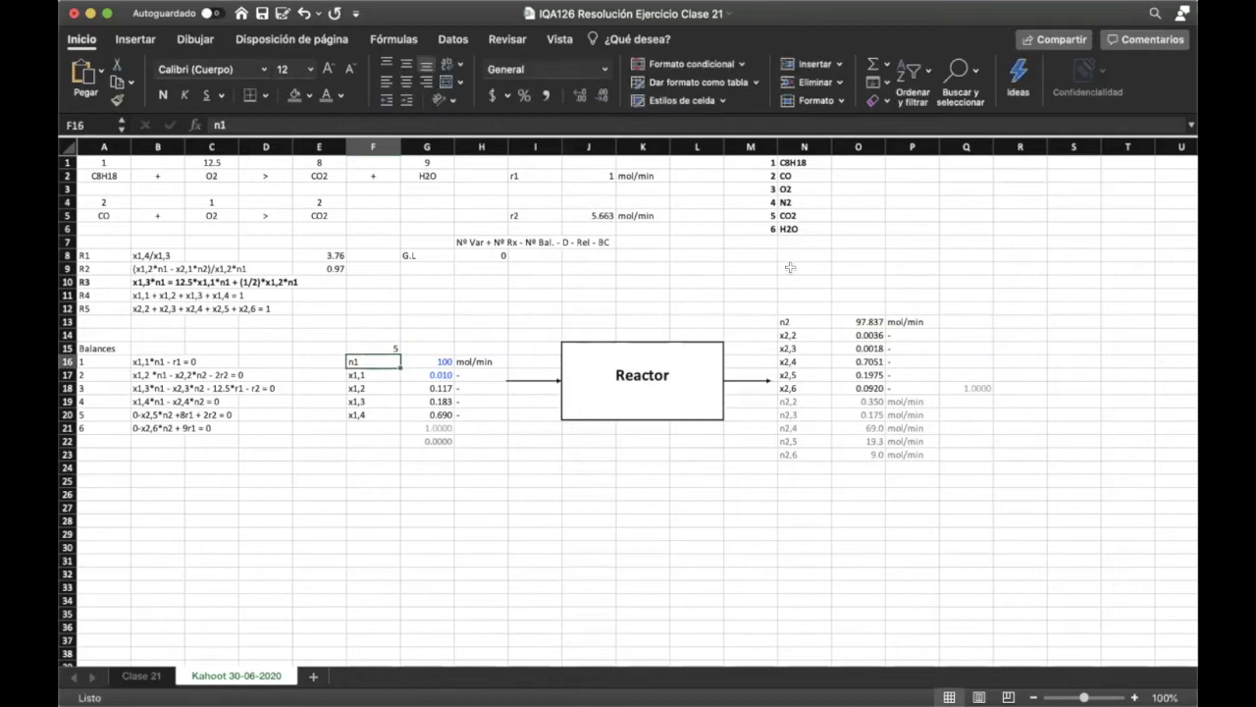
pyautogui.click(782, 306)
pyautogui.write('5')
pyautogui.press('Return')
pyautogui.click(782, 305)
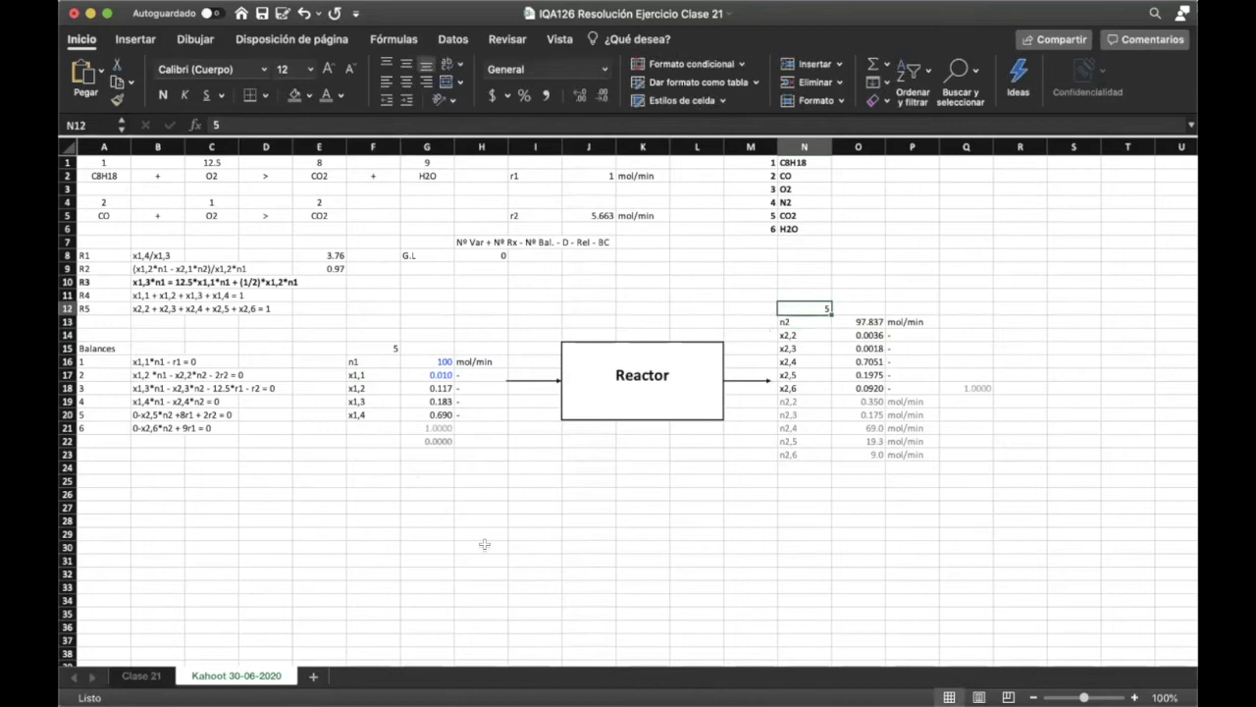
# - Remove the variable counts from F15 and N12
pyautogui.moveTo(380, 347); pyautogui.dragTo(824, 306)
pyautogui.click(827, 295)
pyautogui.press('Down')
pyautogui.press('Delete')
# - Go through the individual terms of the degrees-of-freedom formula in H8 without editing it
pyautogui.click(482, 255)
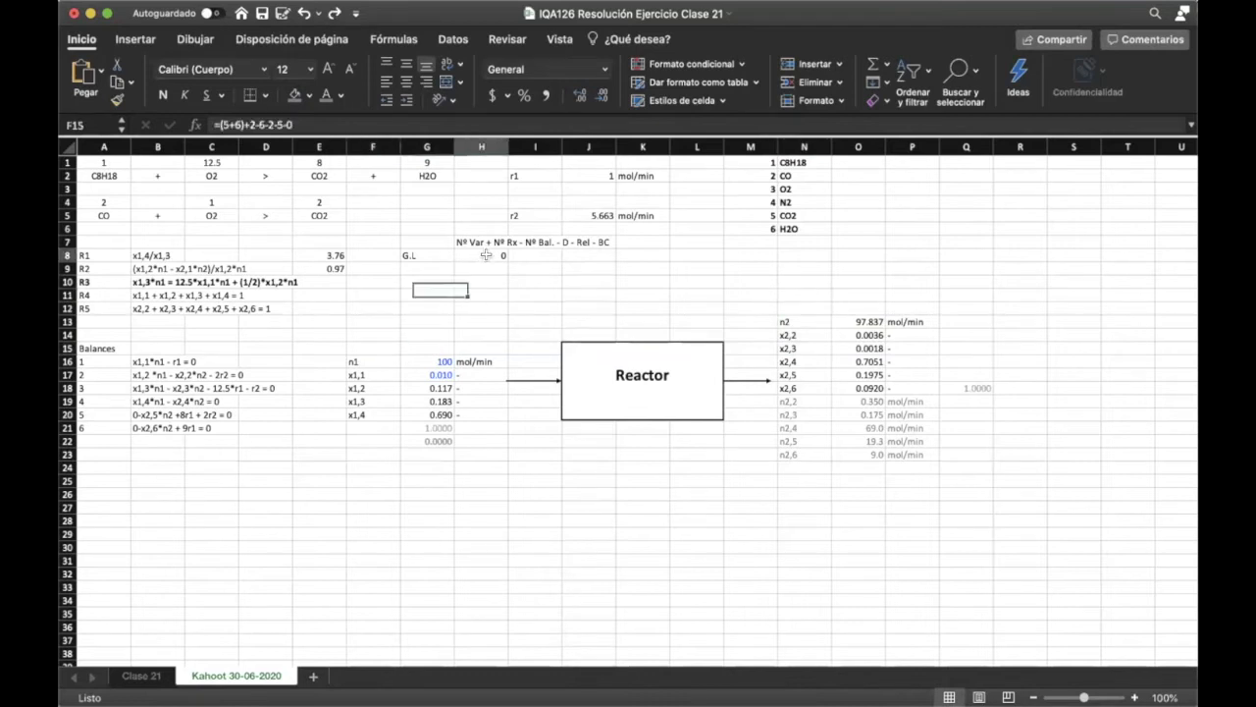
pyautogui.click(248, 118)
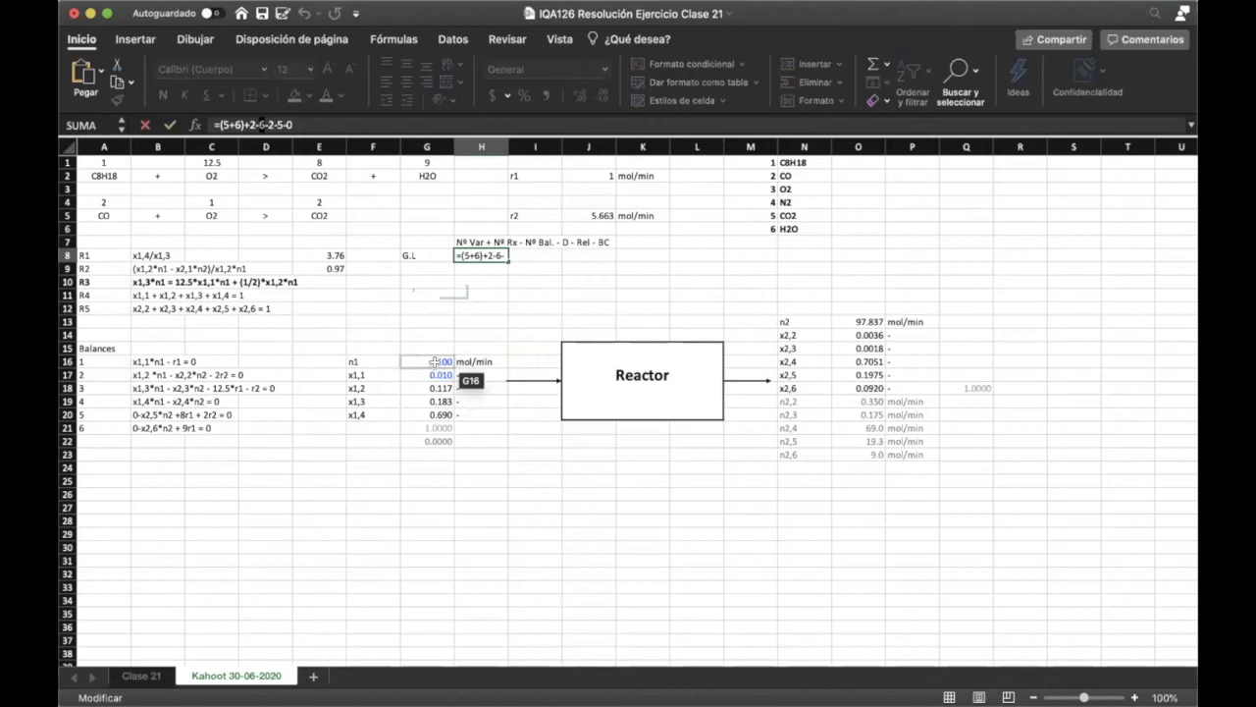
pyautogui.click(279, 125)
pyautogui.click(325, 126)
pyautogui.press('Return')
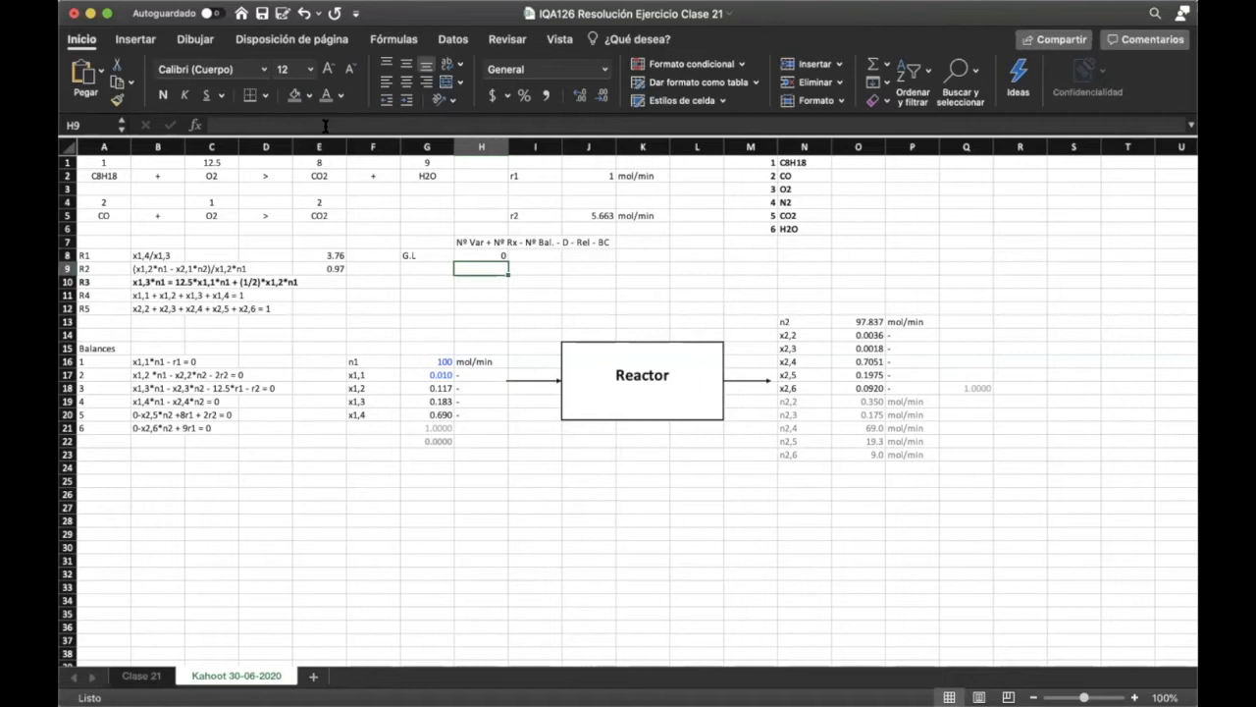
# - Examine the component balances 1 to 6 in A16:C21 one by one against the two reactions
pyautogui.click(138, 362)
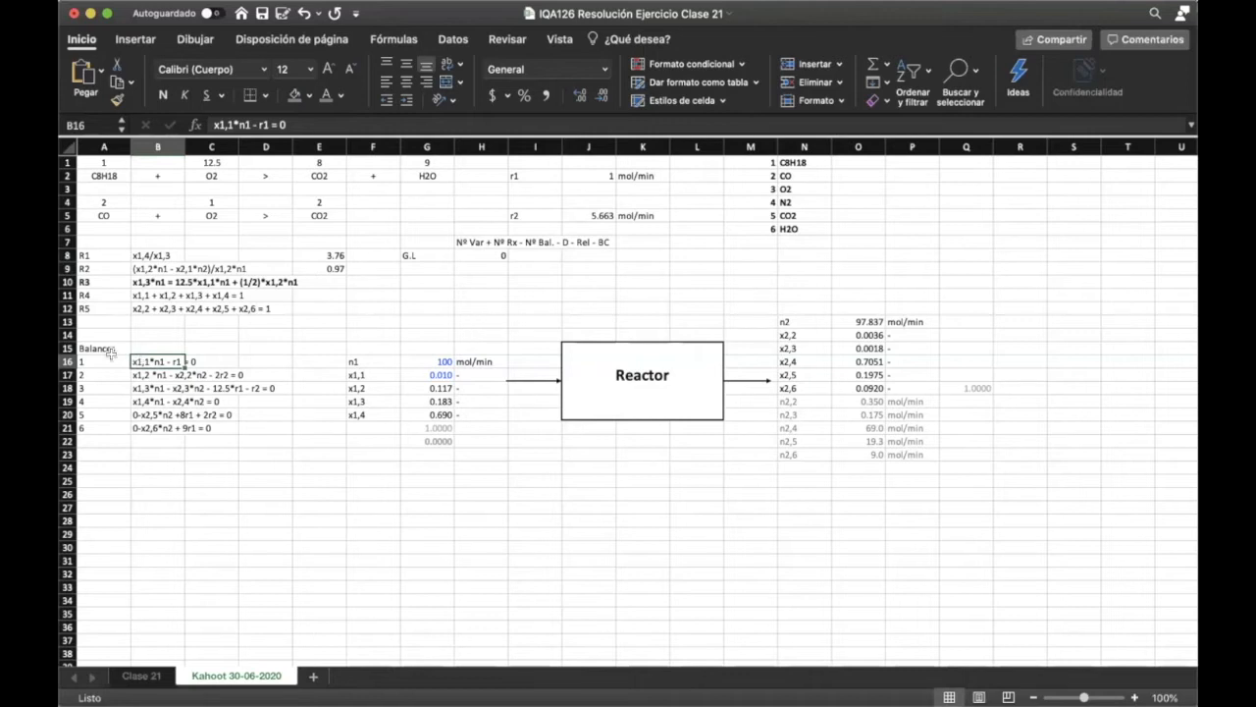
pyautogui.click(110, 359)
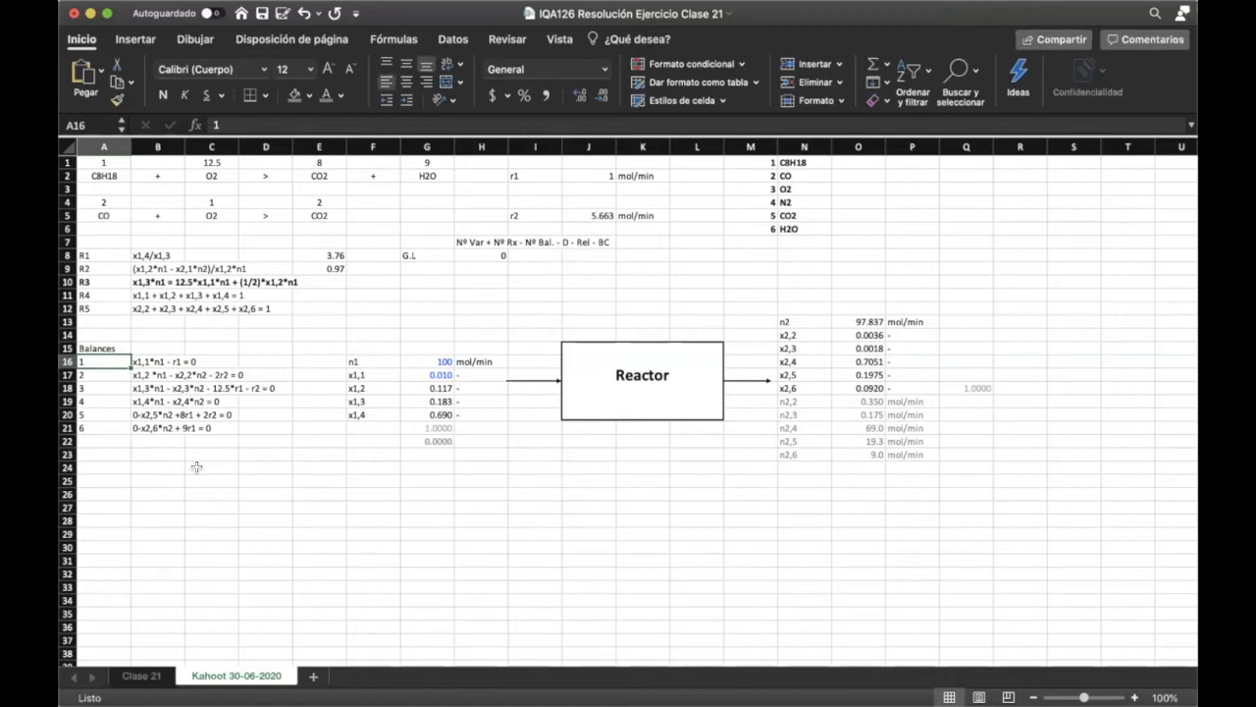
pyautogui.click(152, 359)
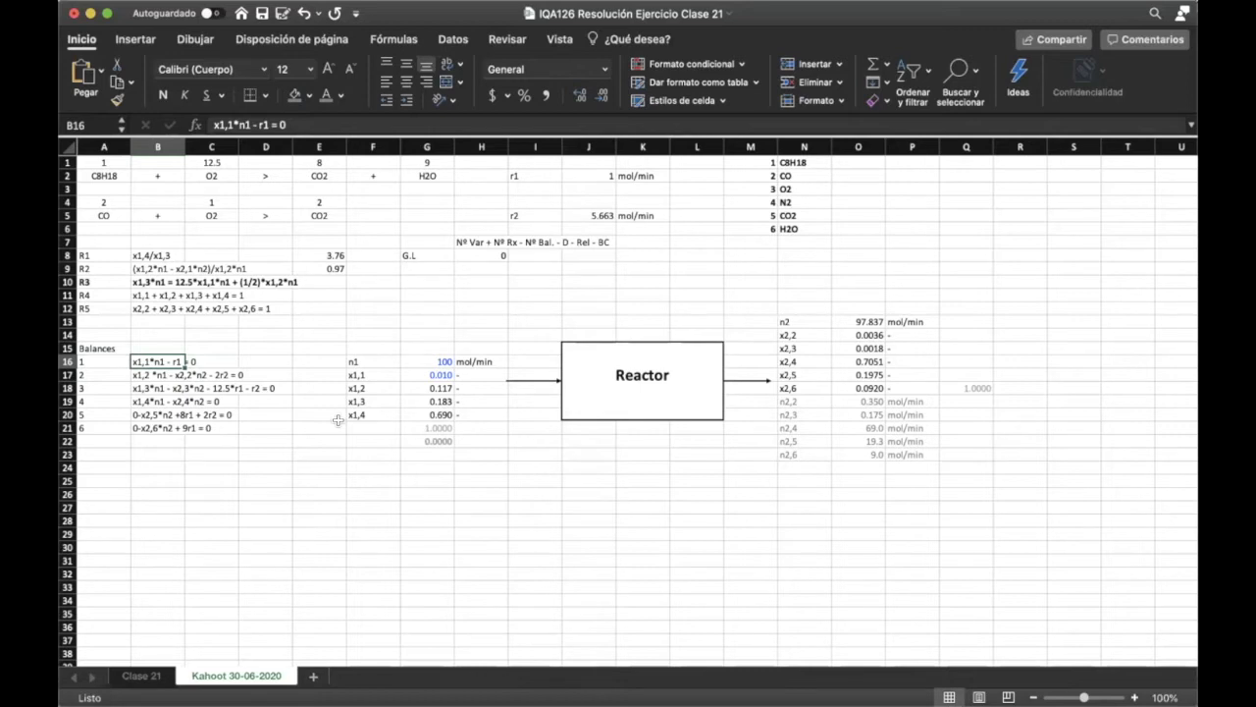
pyautogui.press('Down')
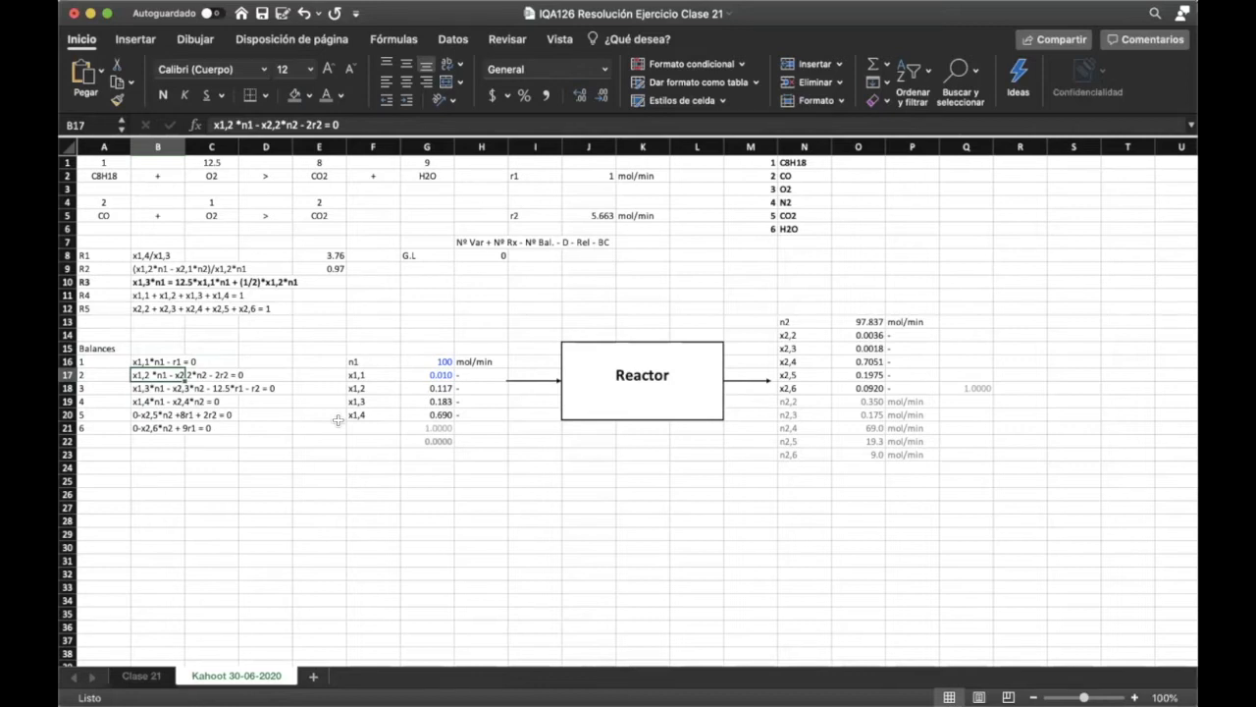
pyautogui.press('Down')
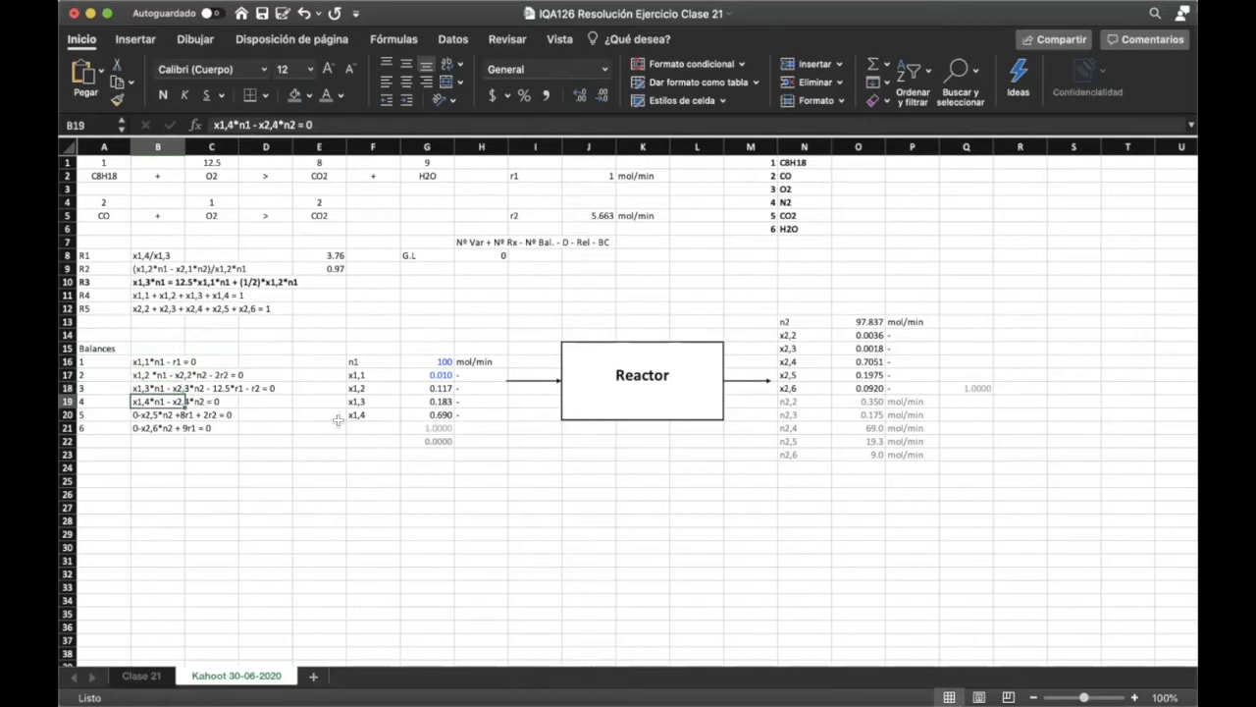
pyautogui.moveTo(106, 401); pyautogui.dragTo(220, 402)
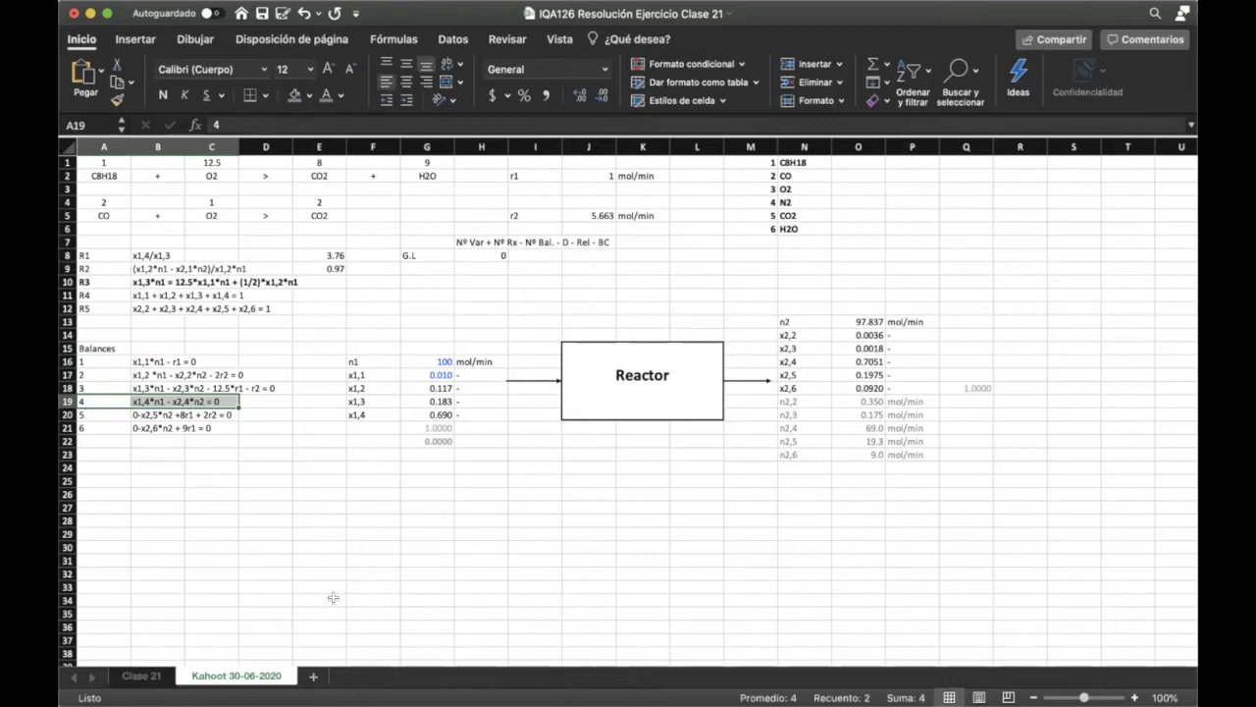
pyautogui.press('Down')
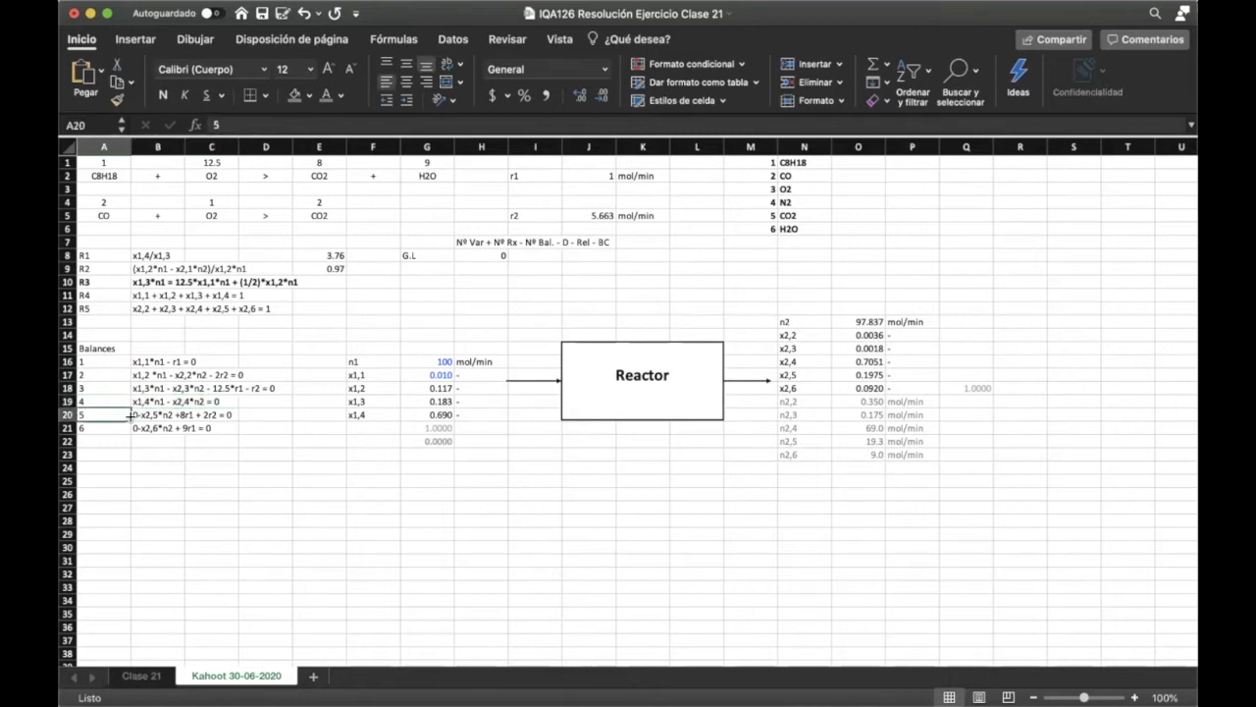
pyautogui.moveTo(120, 415); pyautogui.dragTo(224, 417)
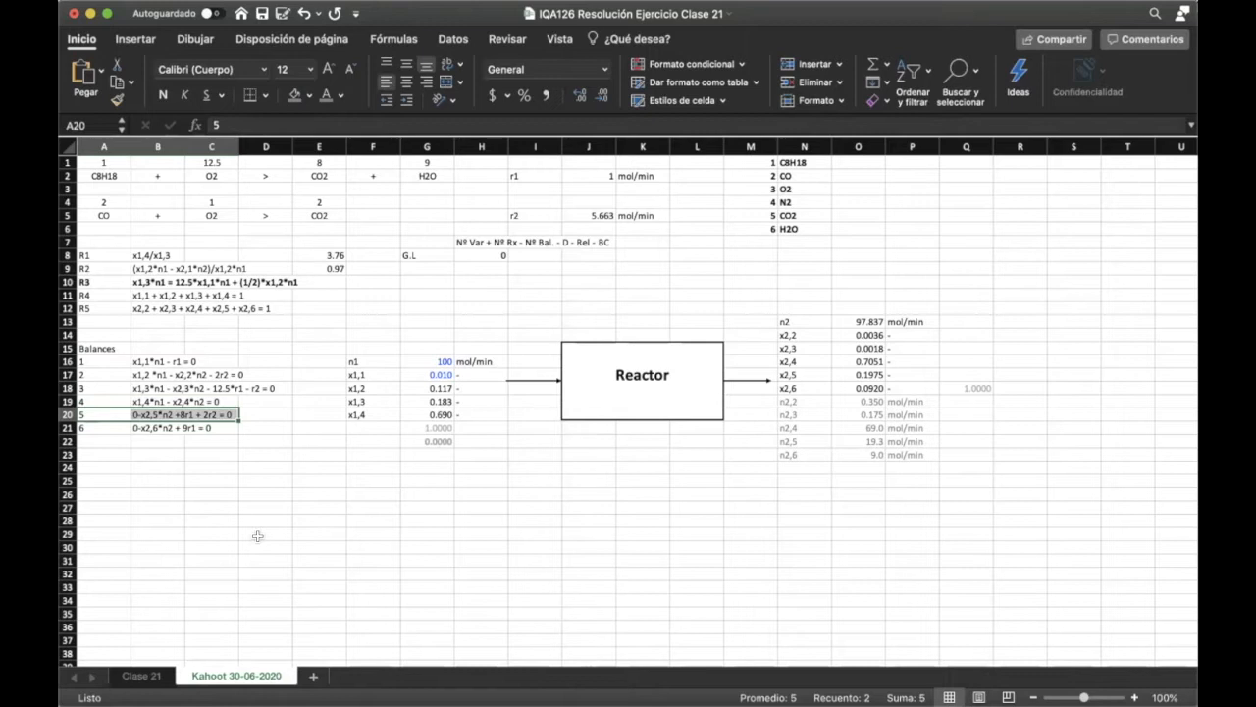
pyautogui.moveTo(110, 427); pyautogui.dragTo(223, 416)
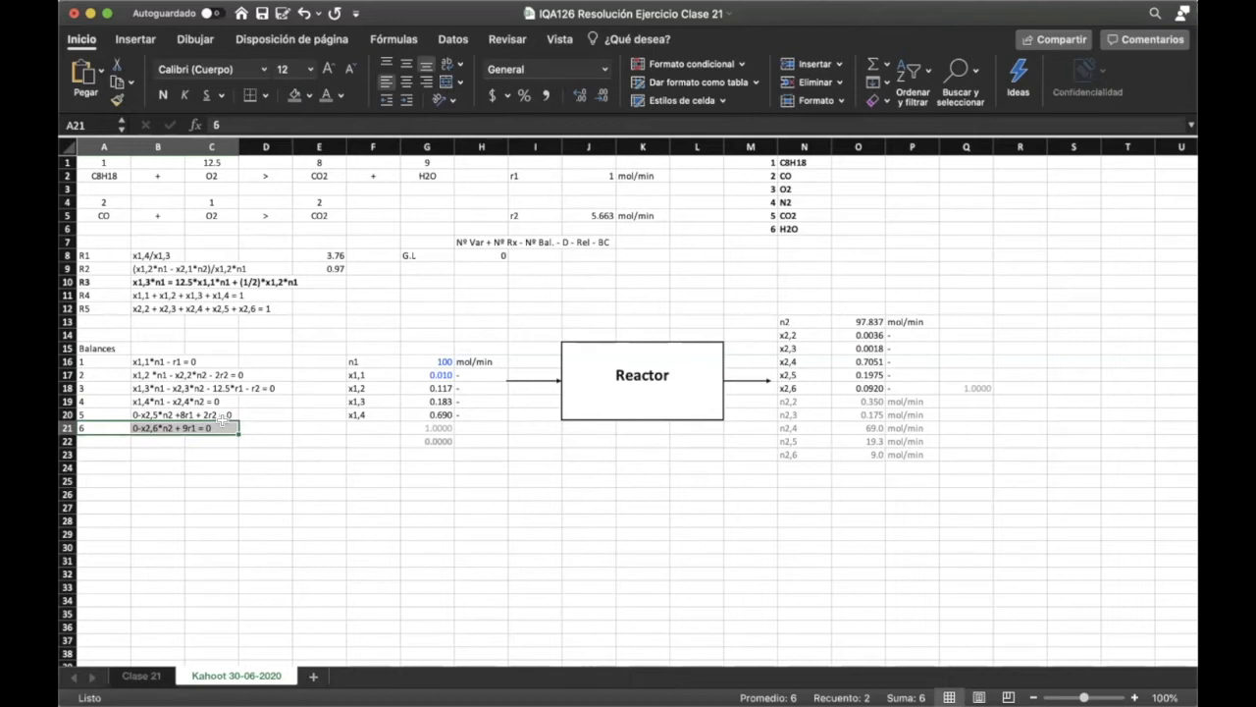
pyautogui.press('Tab')
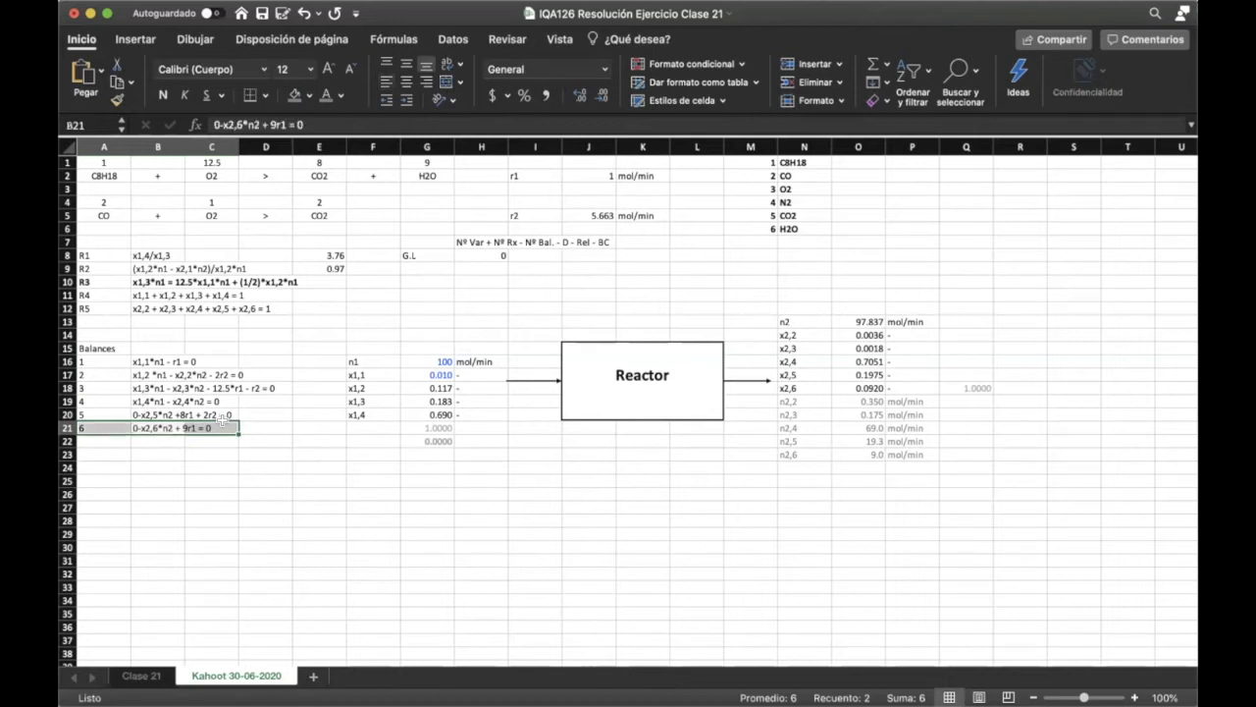
pyautogui.click(208, 459)
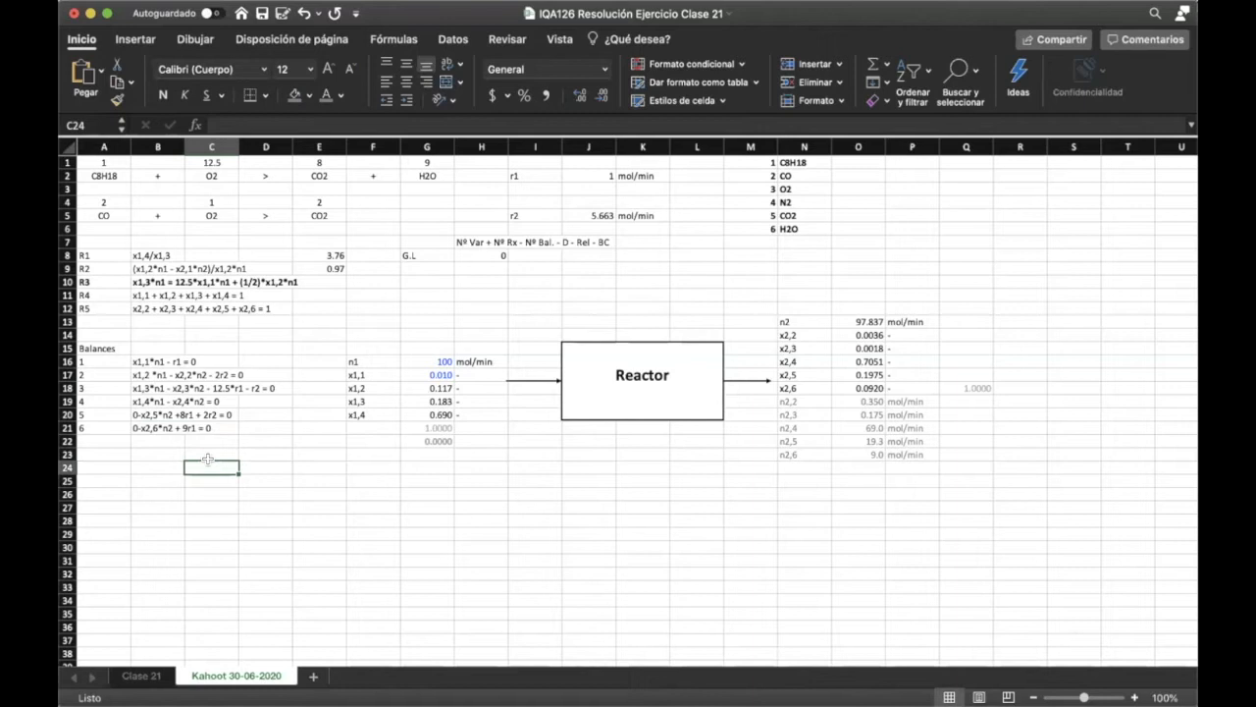
# - Trace the referenced cells in the inlet composition formulas of x1,2 in G18 and x1,4 in G20, leaving both unedited
pyautogui.click(444, 373)
pyautogui.click(441, 386)
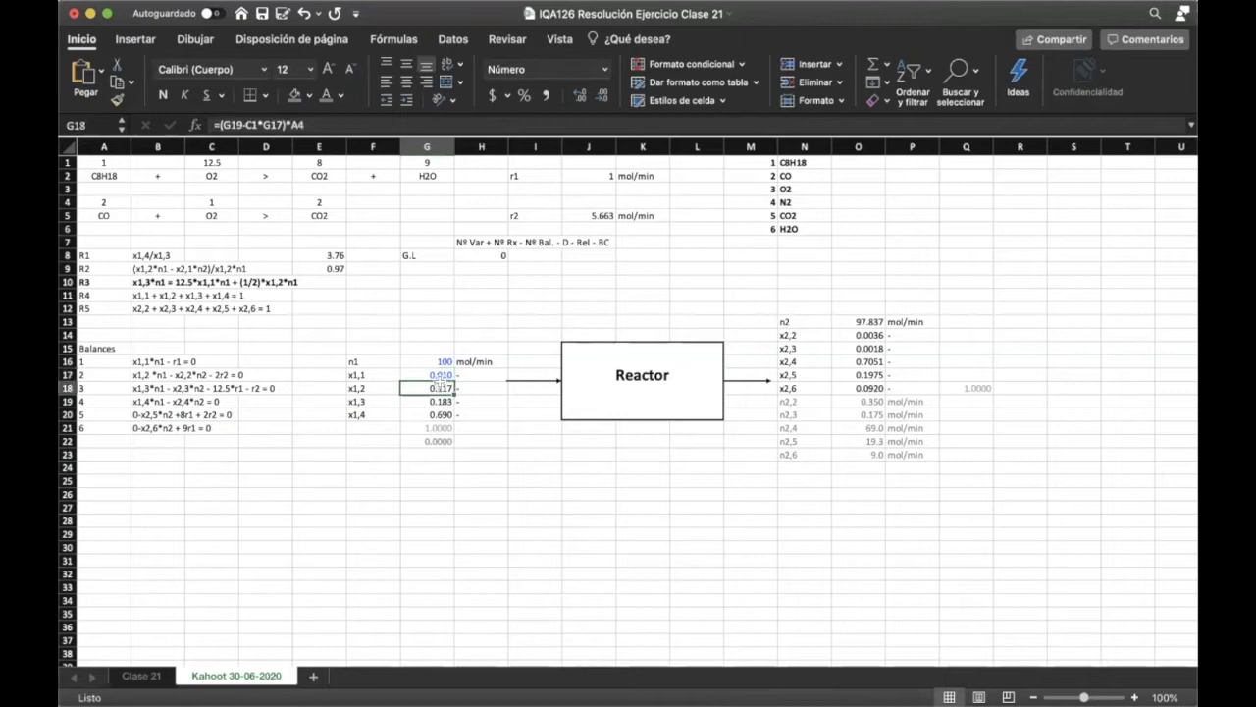
pyautogui.click(482, 126)
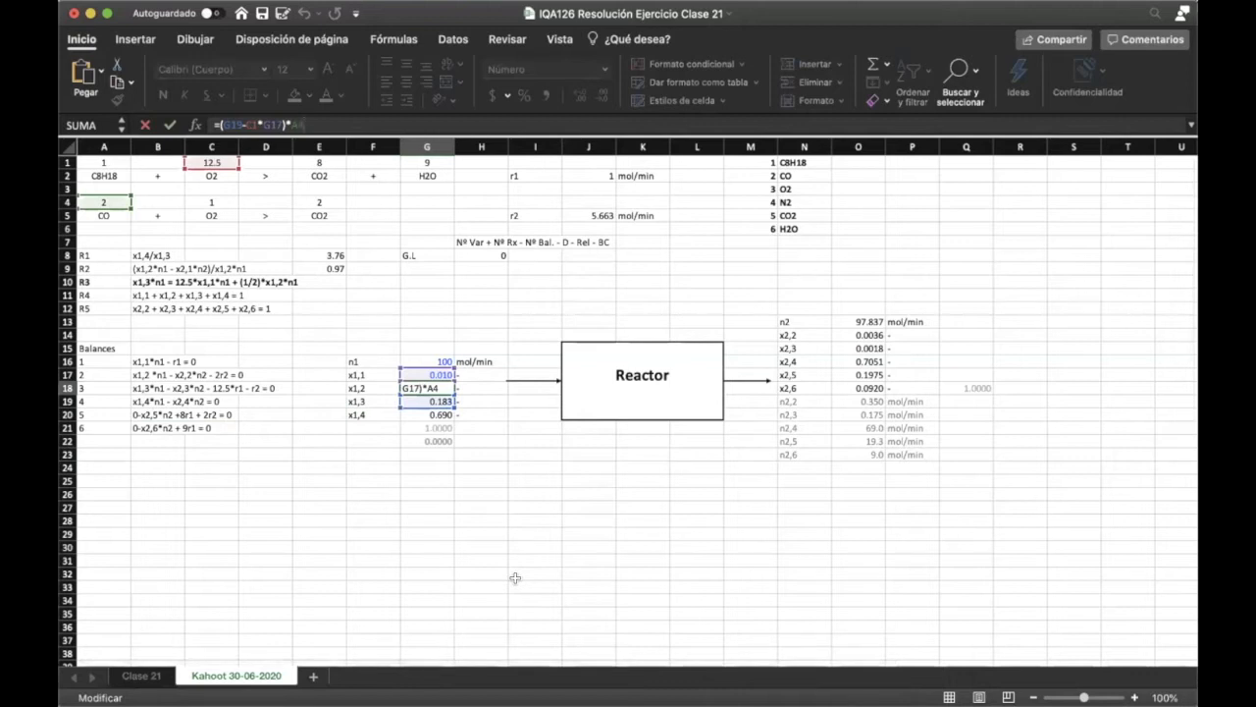
pyautogui.press('Return')
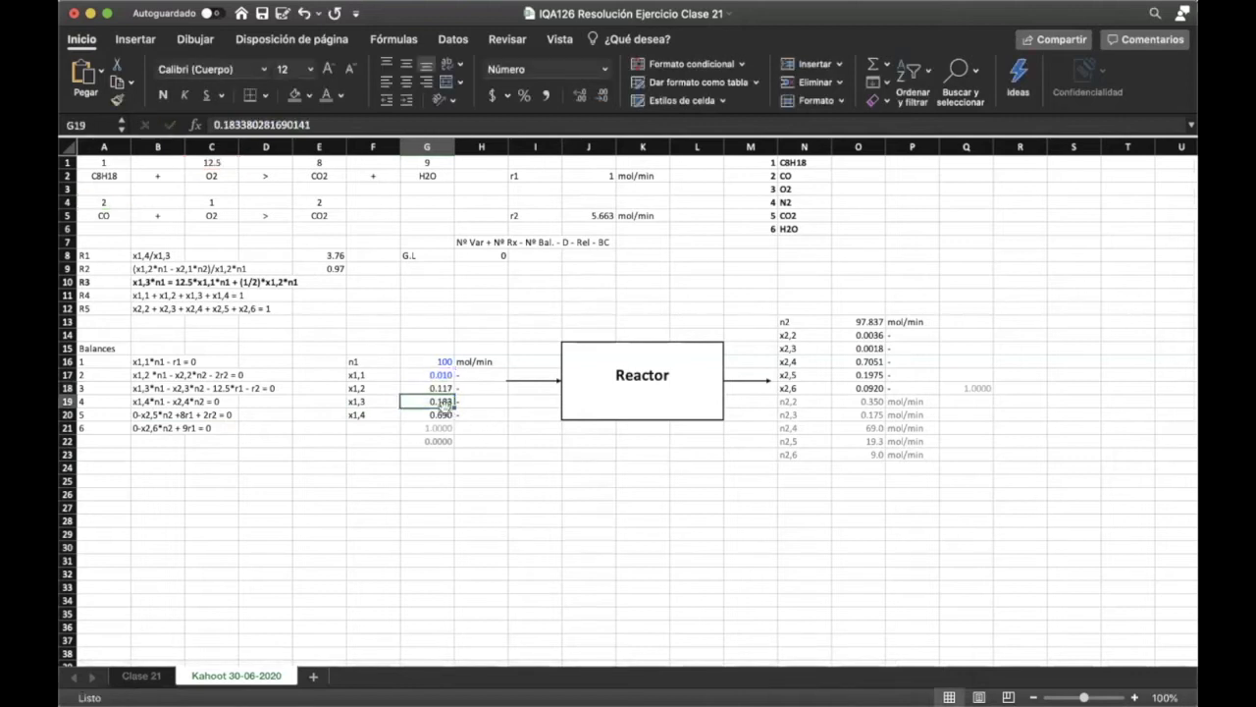
pyautogui.click(444, 414)
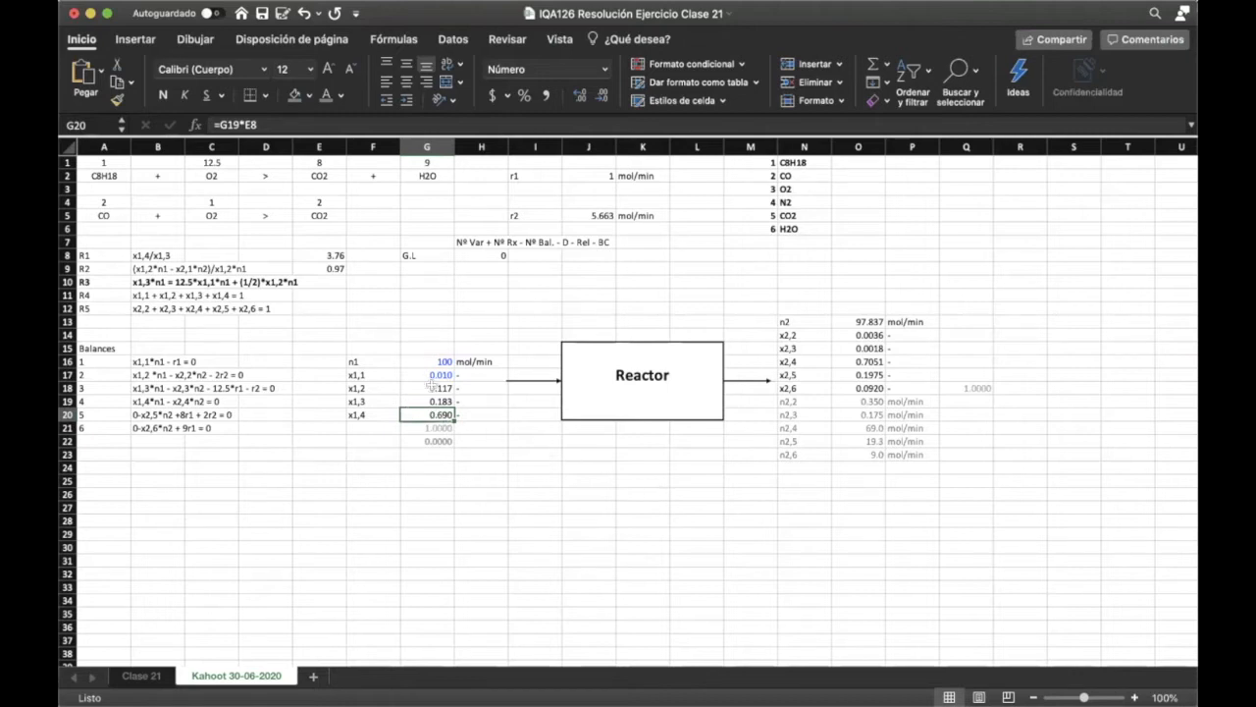
pyautogui.click(489, 121)
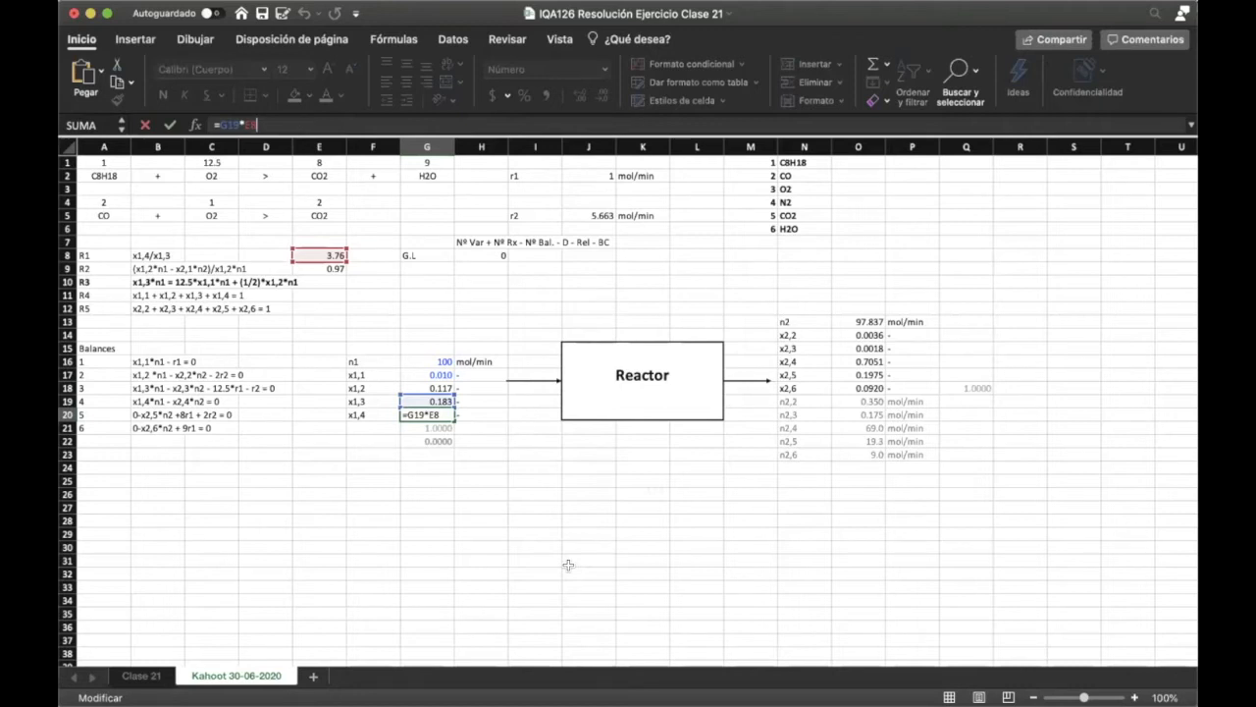
pyautogui.press('Return')
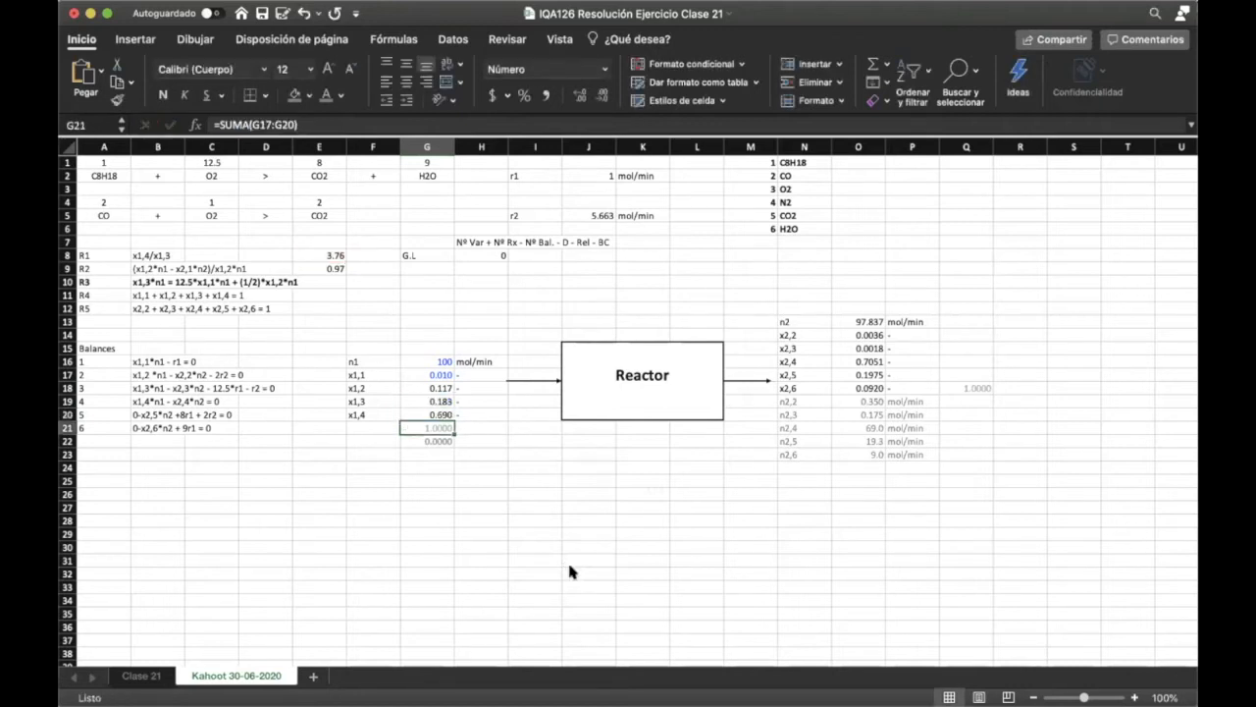
pyautogui.click(438, 414)
pyautogui.click(601, 126)
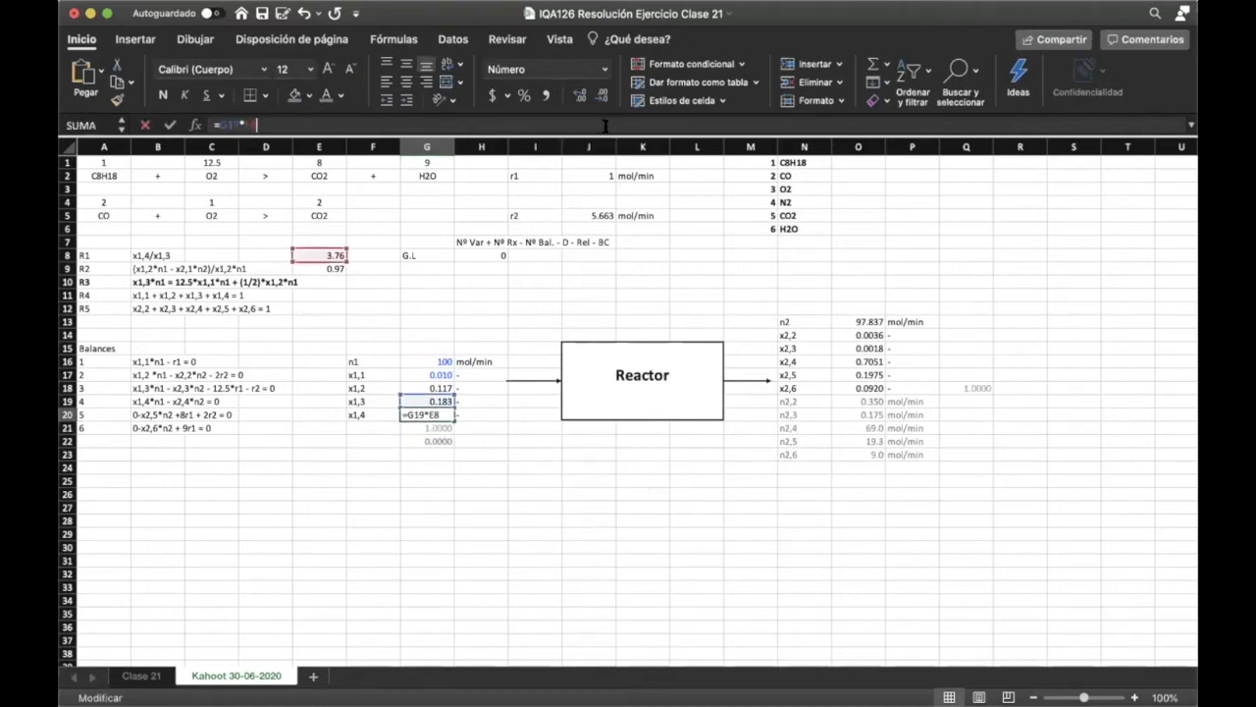
pyautogui.press('Return')
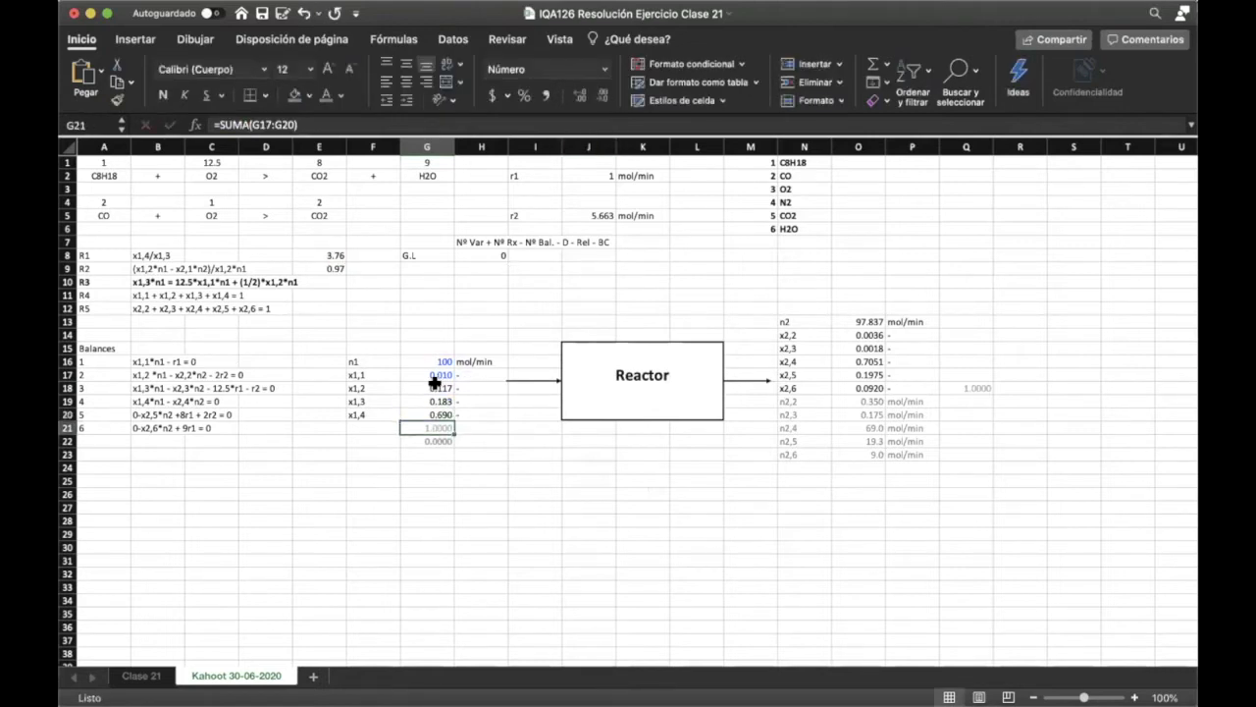
# - Compare the x1,2 formula in G18 and its referenced cells with relation R3 in B10, leaving both unedited
pyautogui.click(435, 383)
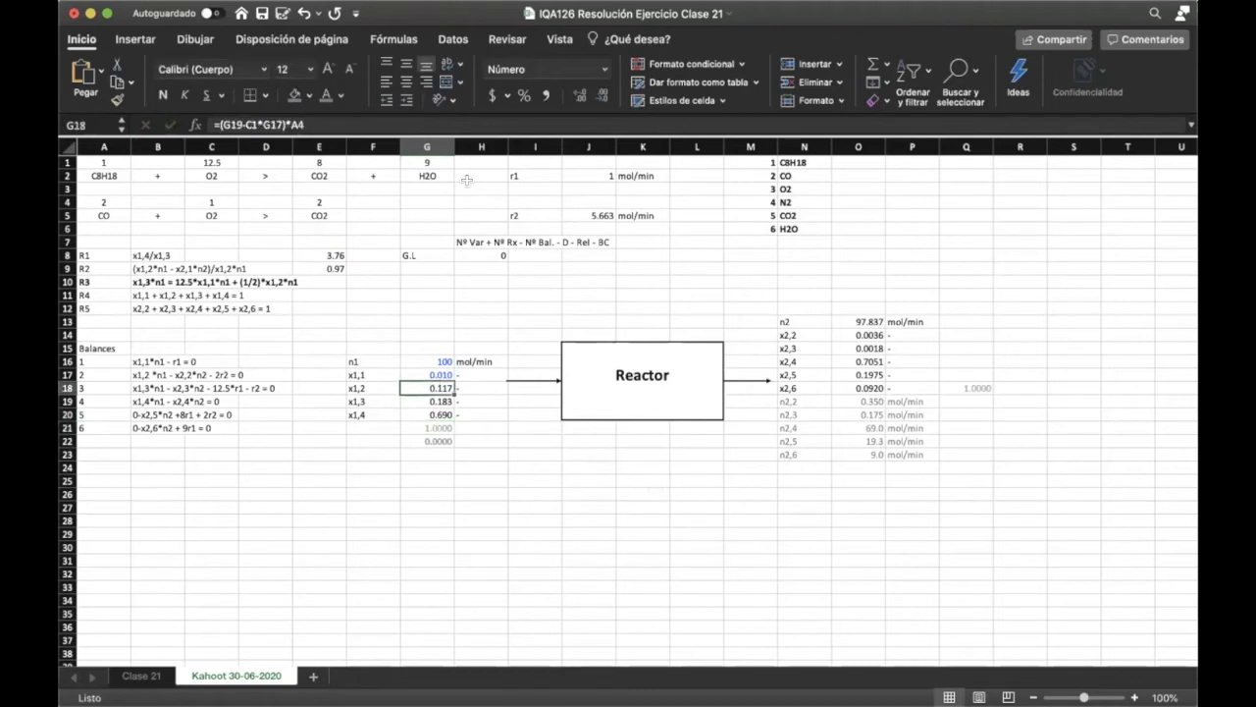
pyautogui.click(505, 125)
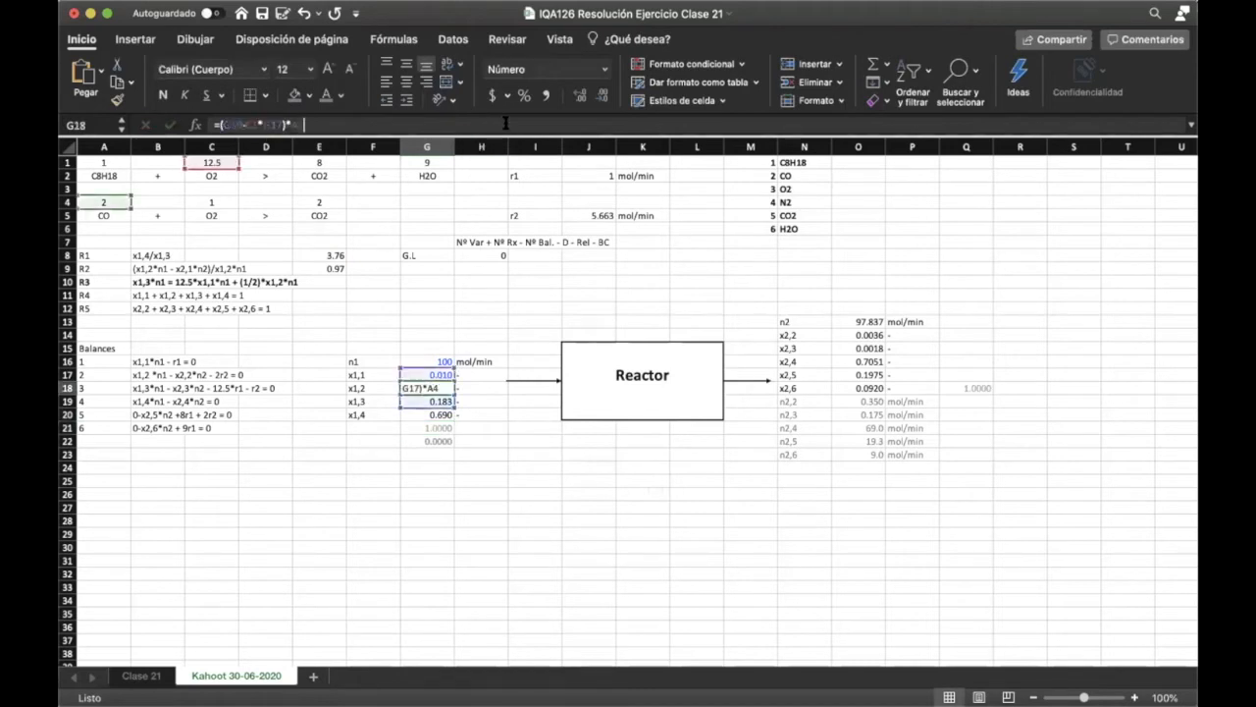
pyautogui.click(553, 528)
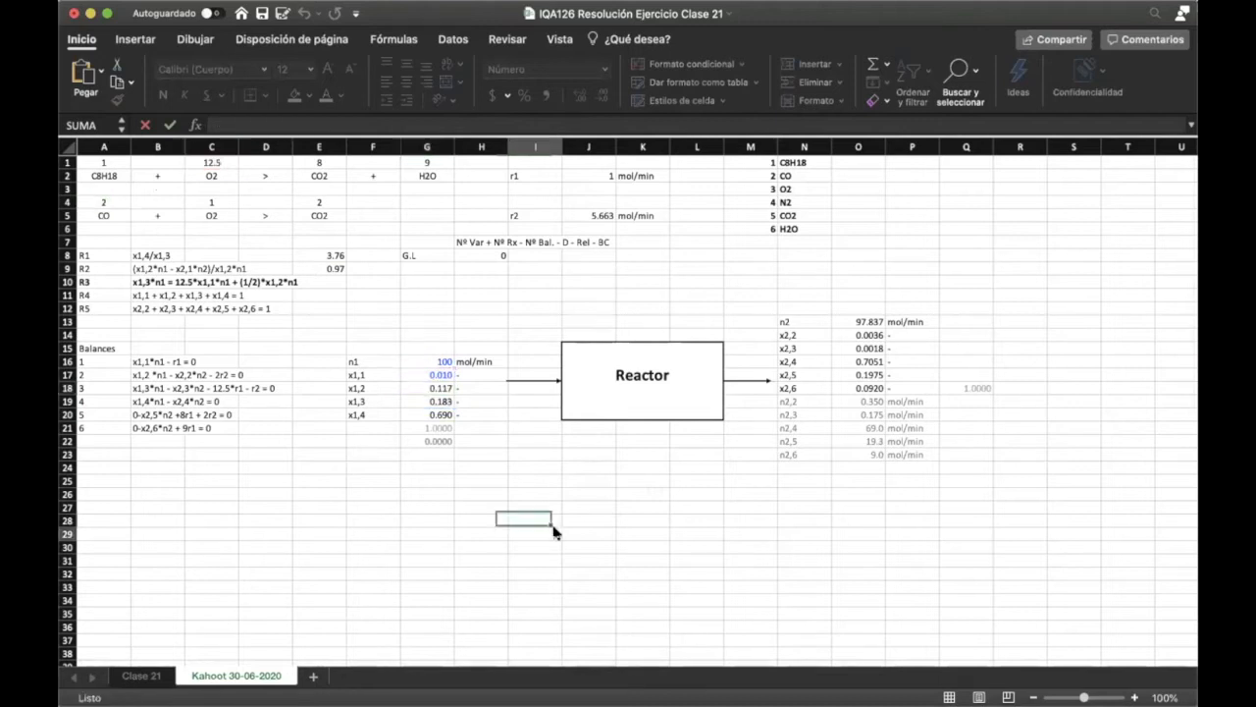
pyautogui.click(137, 282)
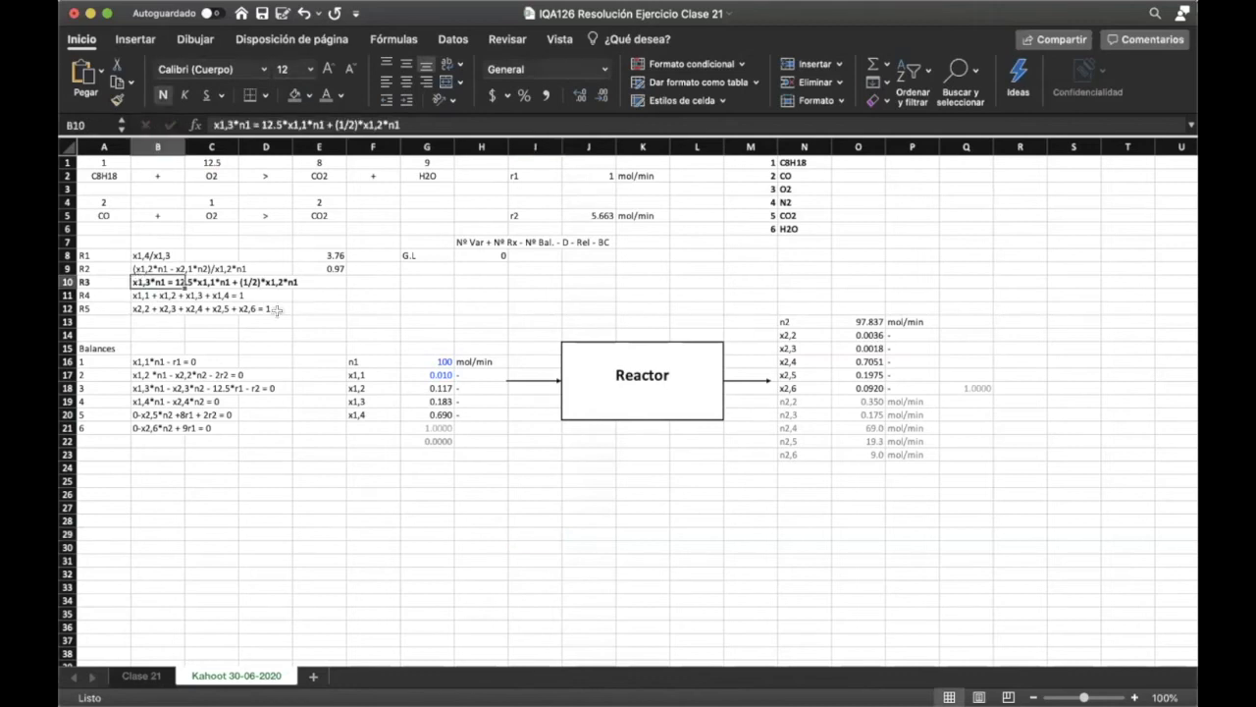
pyautogui.click(273, 280)
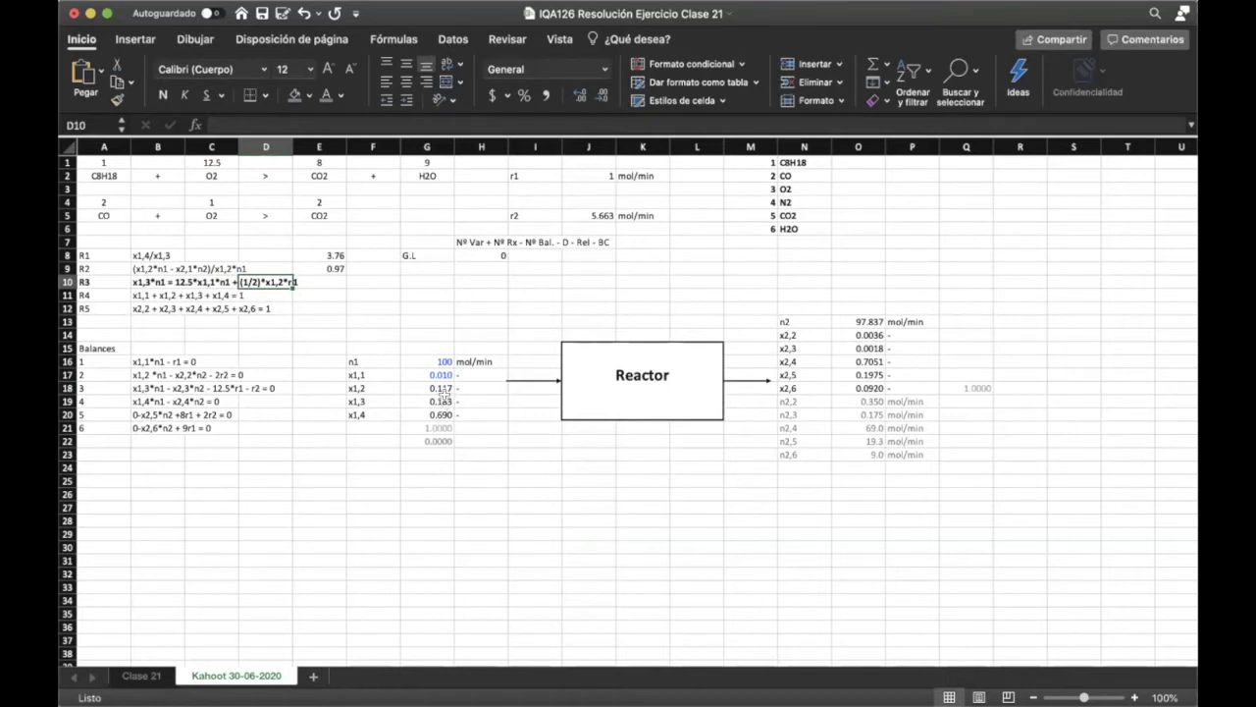
pyautogui.click(439, 389)
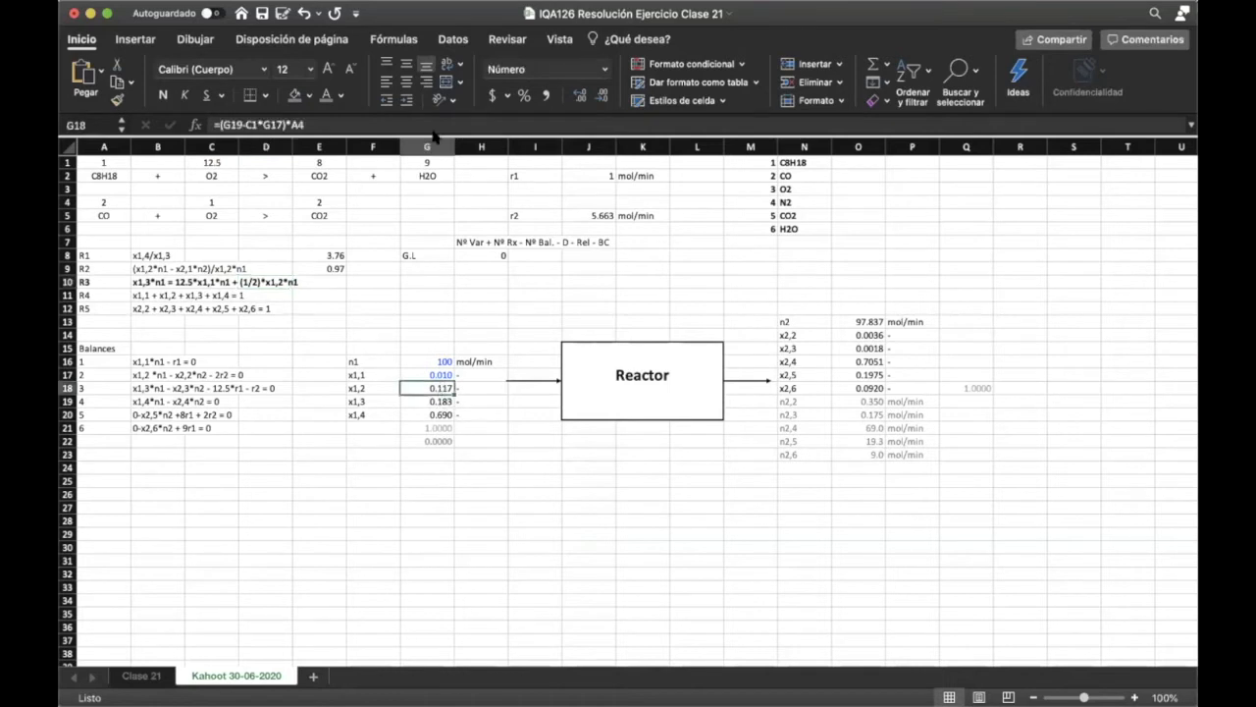
pyautogui.click(383, 119)
pyautogui.click(101, 199)
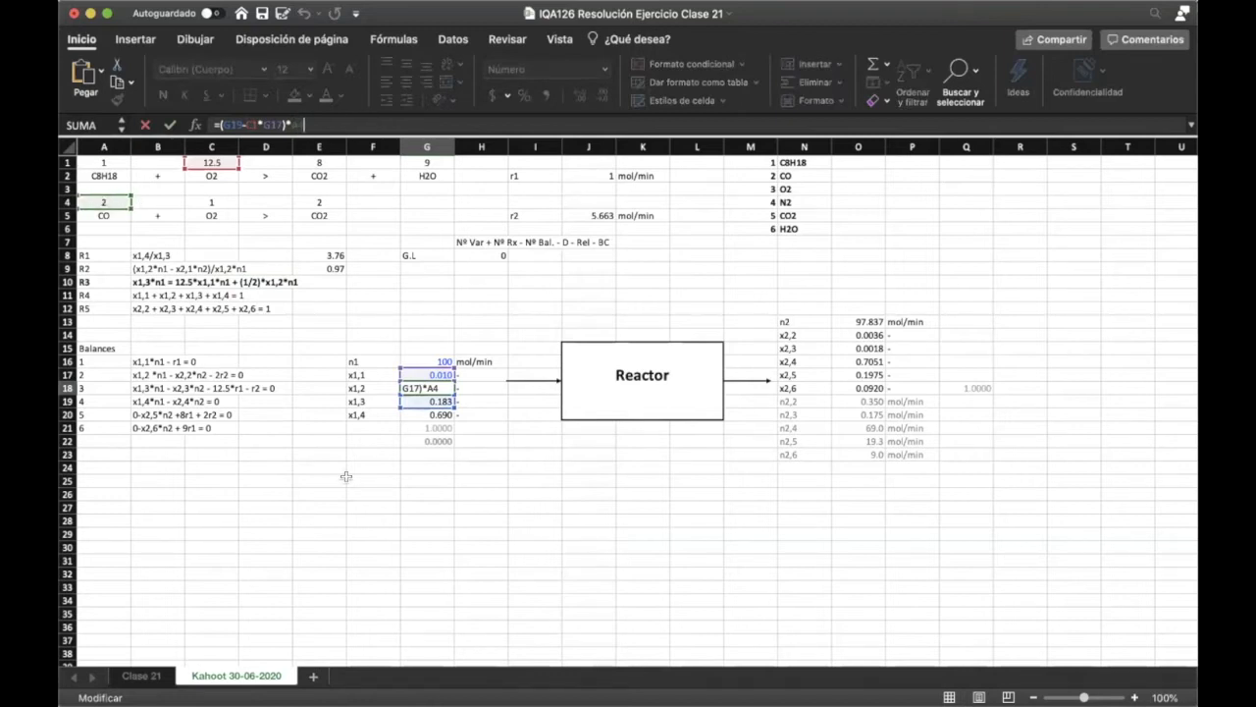
pyautogui.press('Return')
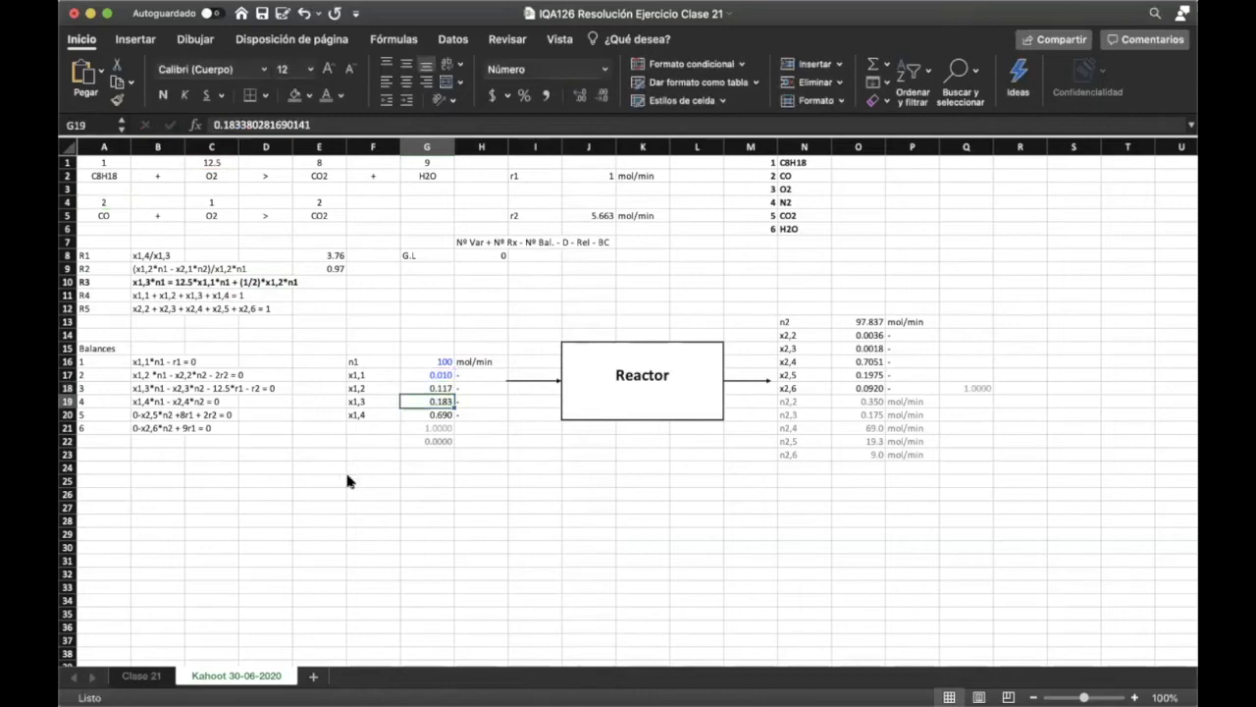
# - Set the x1,3 guess in G19 to 0.5 and check the inlet fractions in G18:G20
pyautogui.write('0.5')
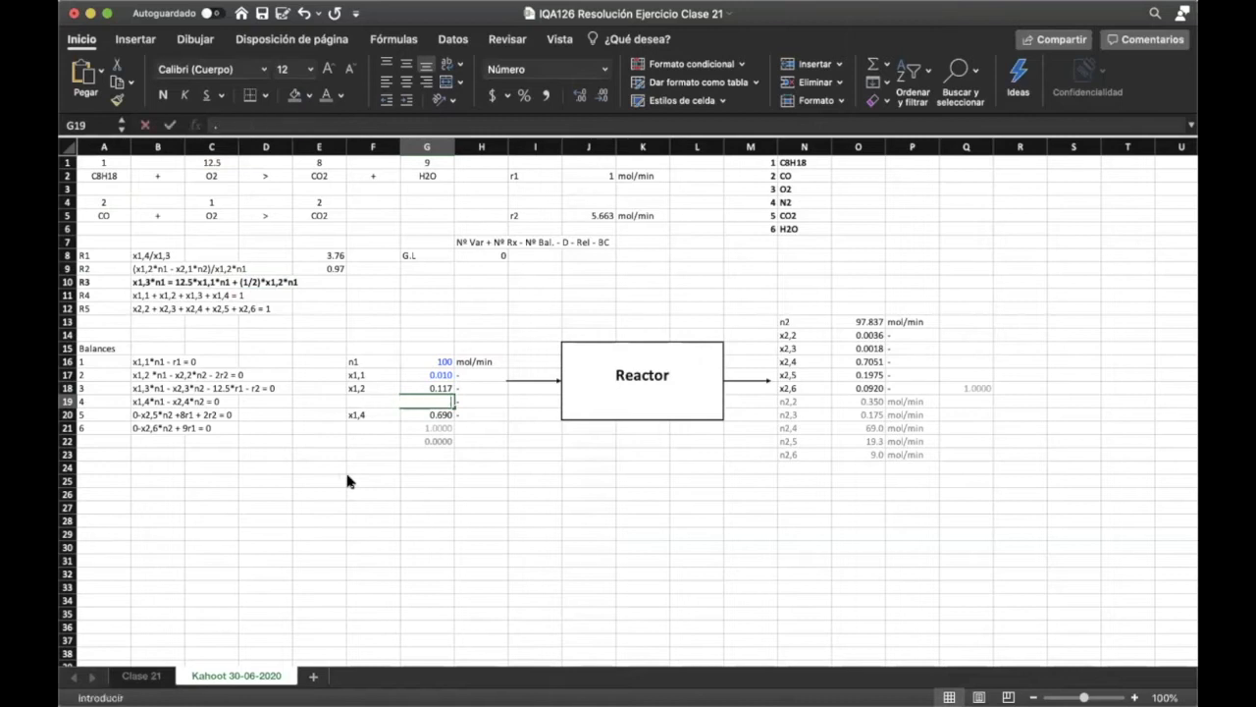
pyautogui.press('Return')
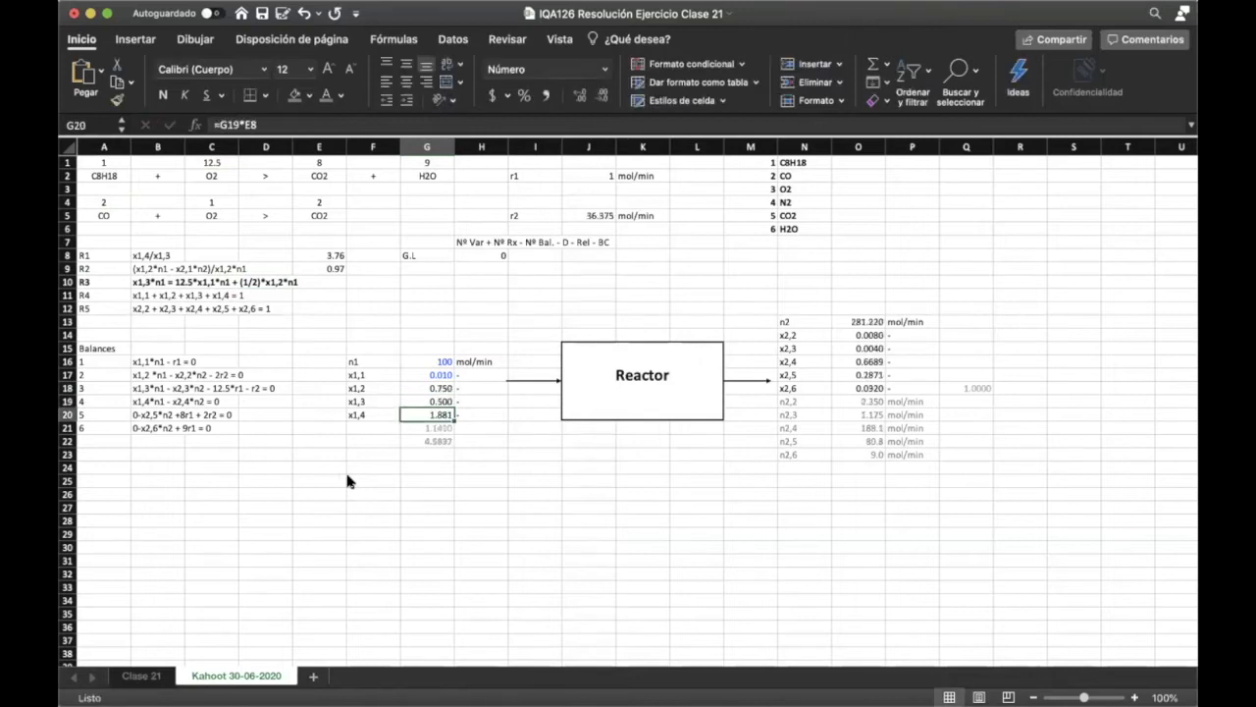
pyautogui.press('Up')
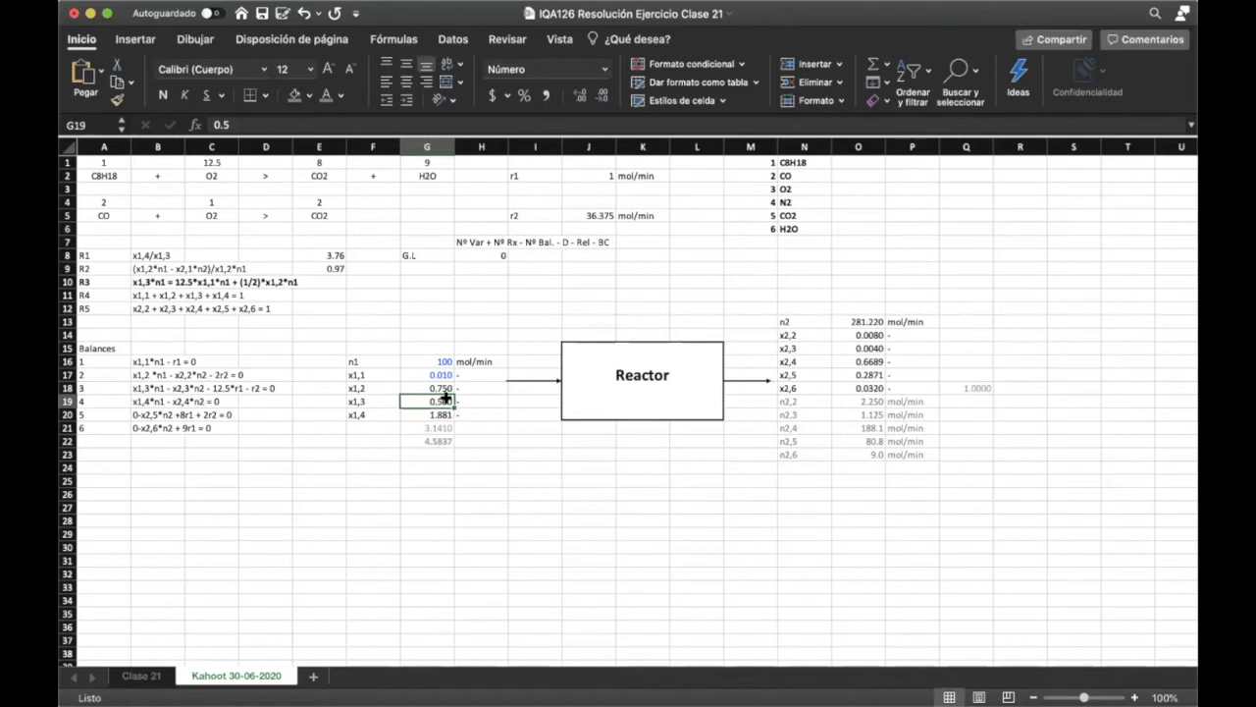
pyautogui.moveTo(439, 387); pyautogui.dragTo(439, 413)
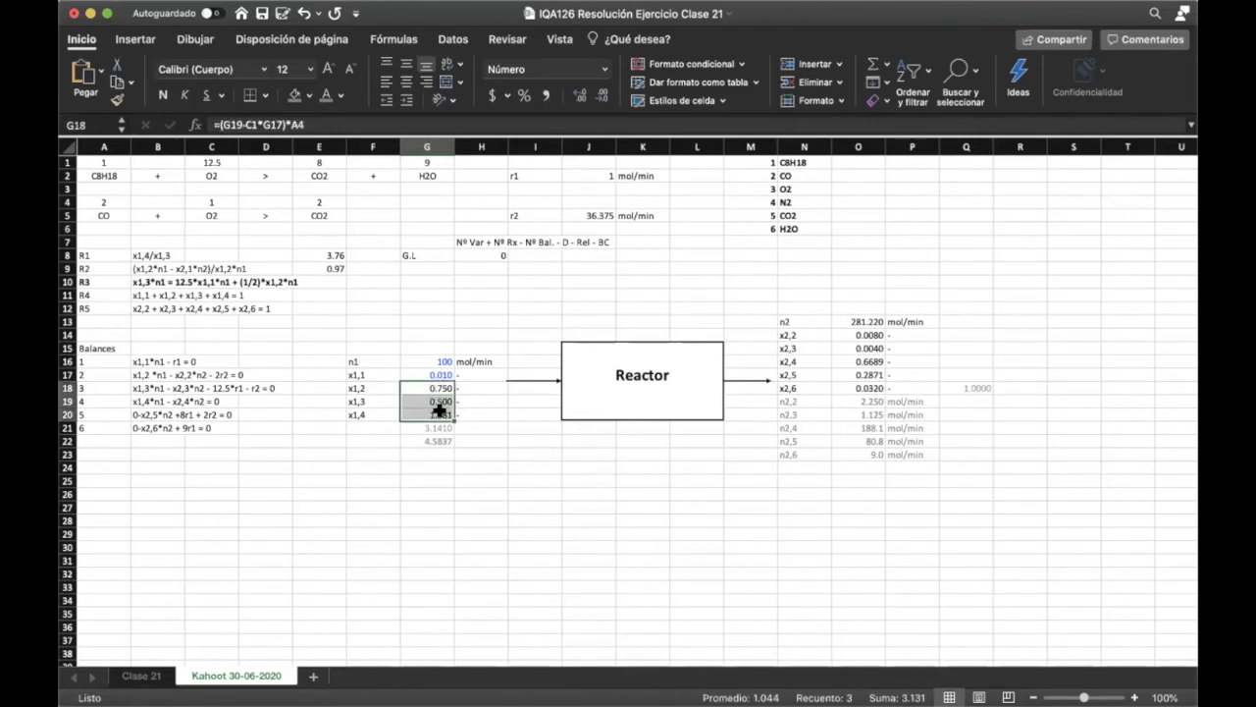
# - Inspect the inlet fraction sum in G21 and the squared error formula in G22 without editing them
pyautogui.click(437, 428)
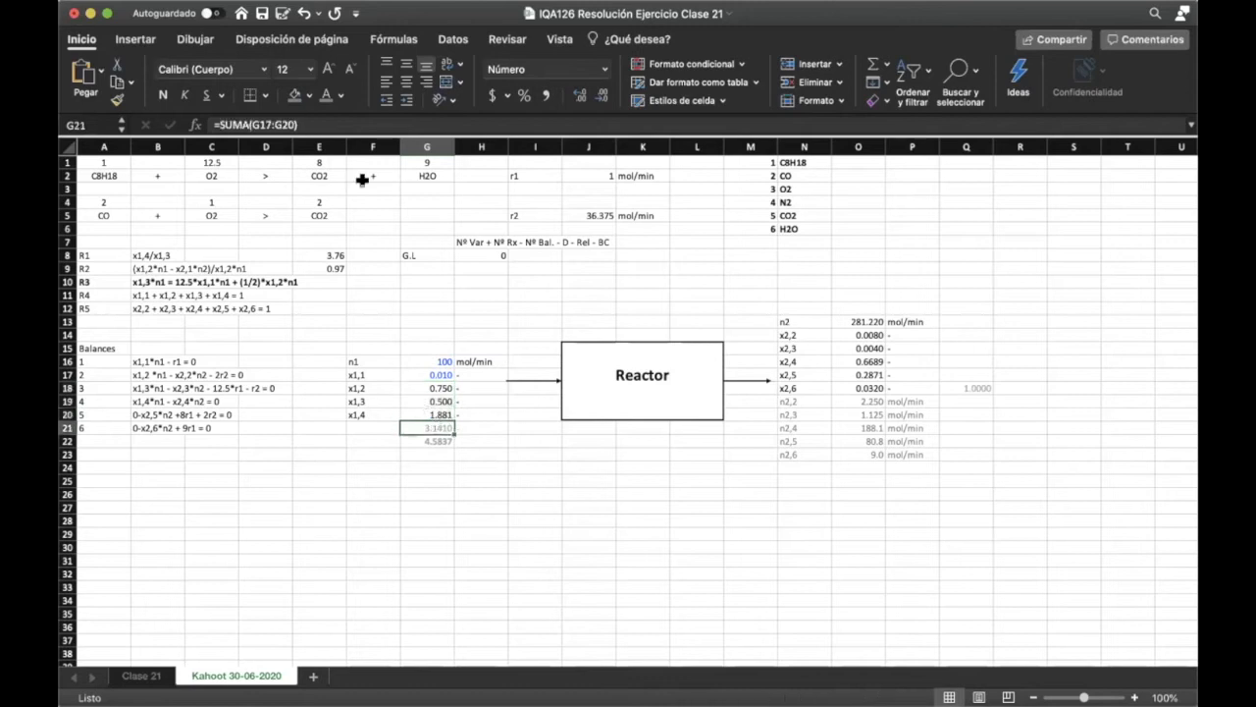
pyautogui.click(398, 122)
pyautogui.press('Return')
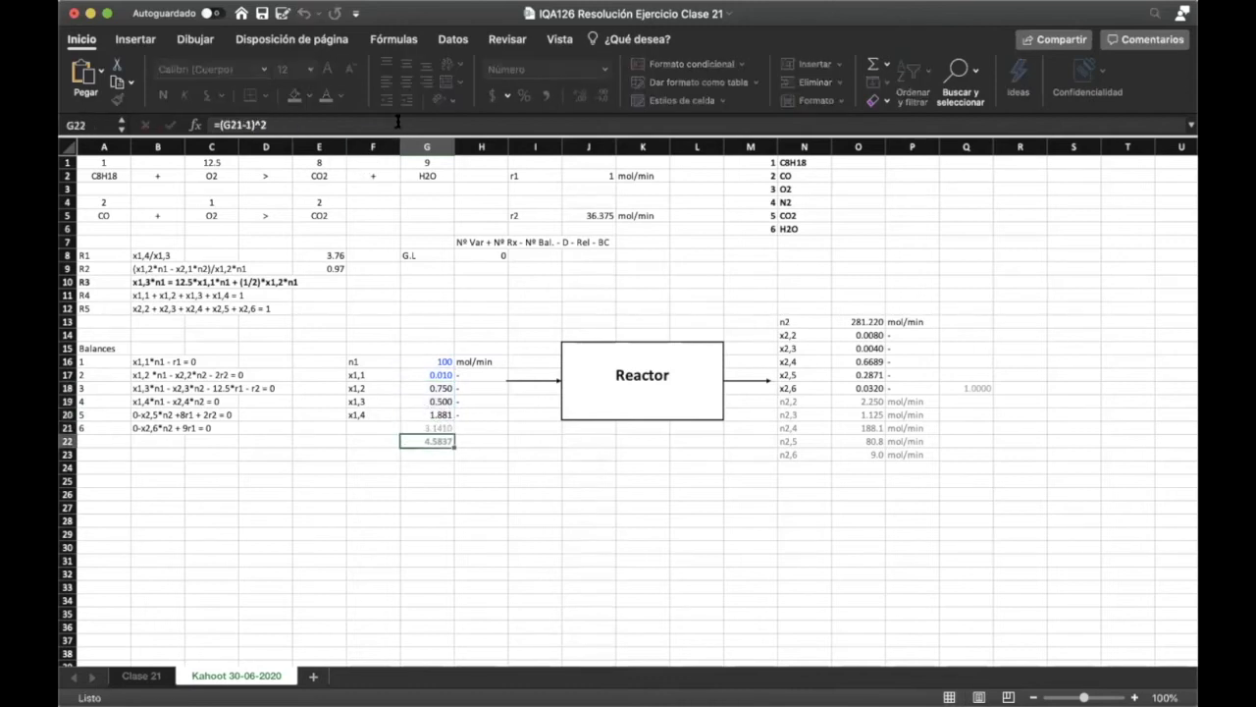
pyautogui.click(398, 121)
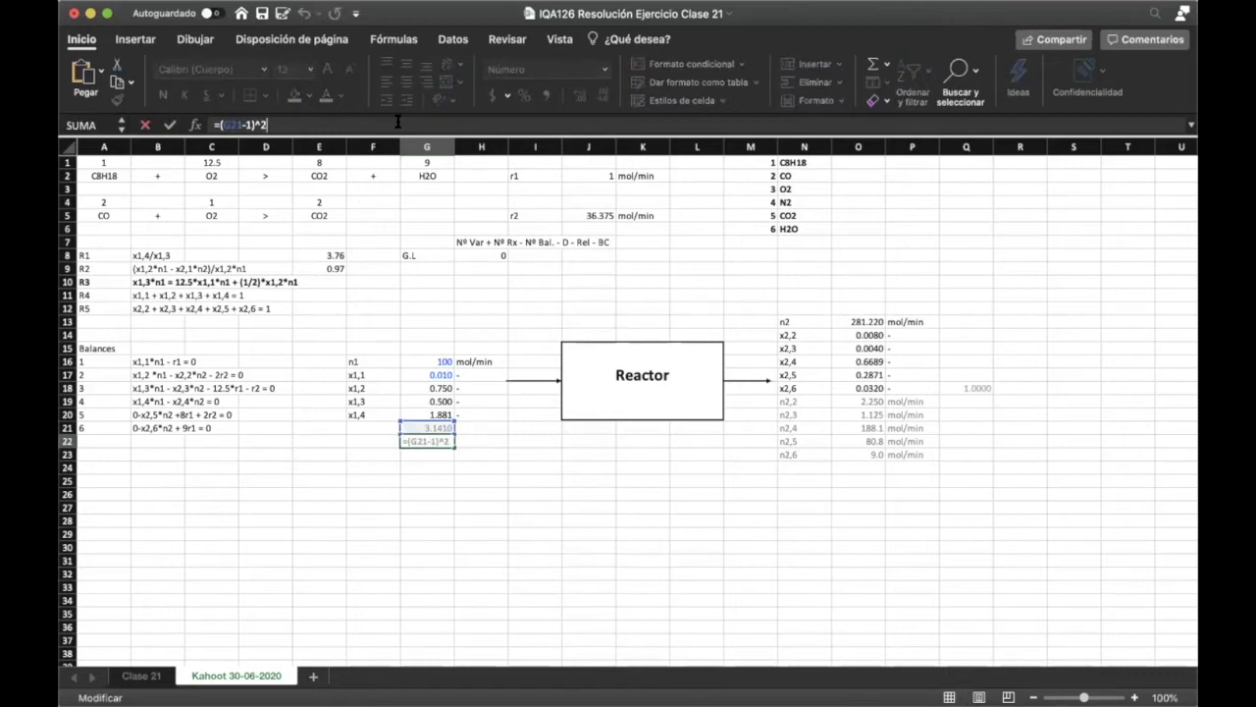
pyautogui.press('Return')
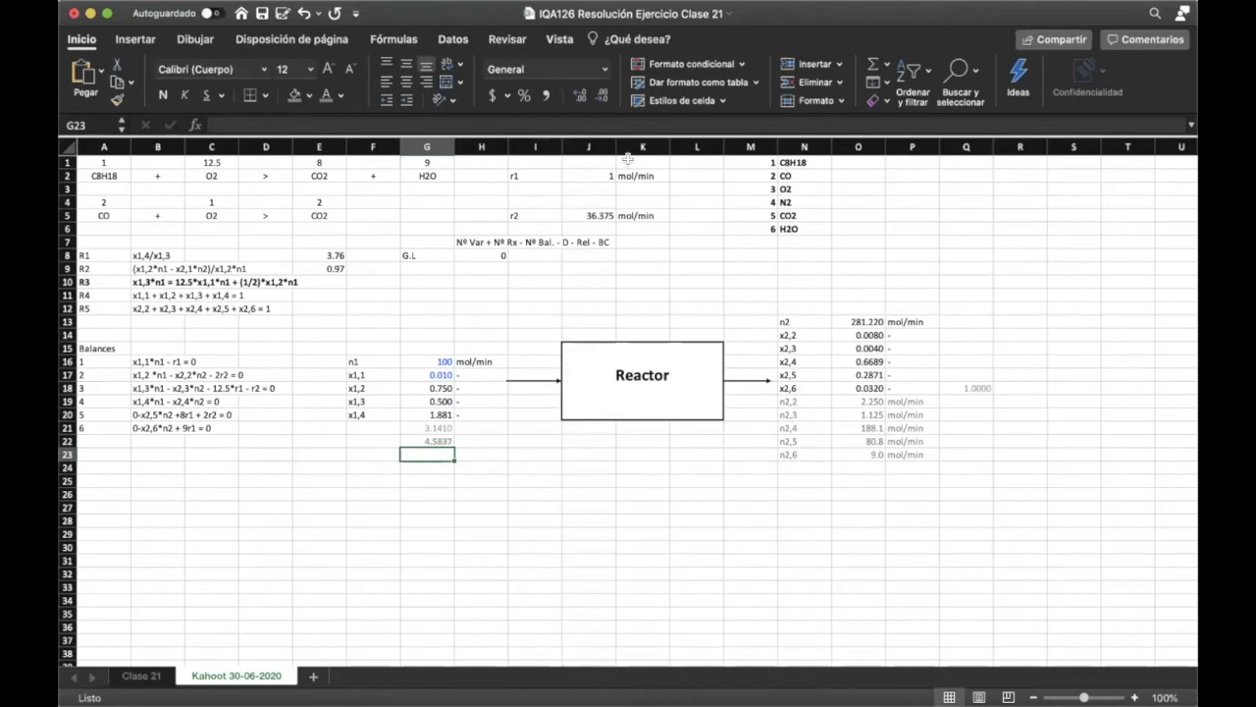
# - Run Solver with GRG Nonlinear to minimize G22 by changing G19, keep its solution, and check G19 and G21
pyautogui.click(401, 0)
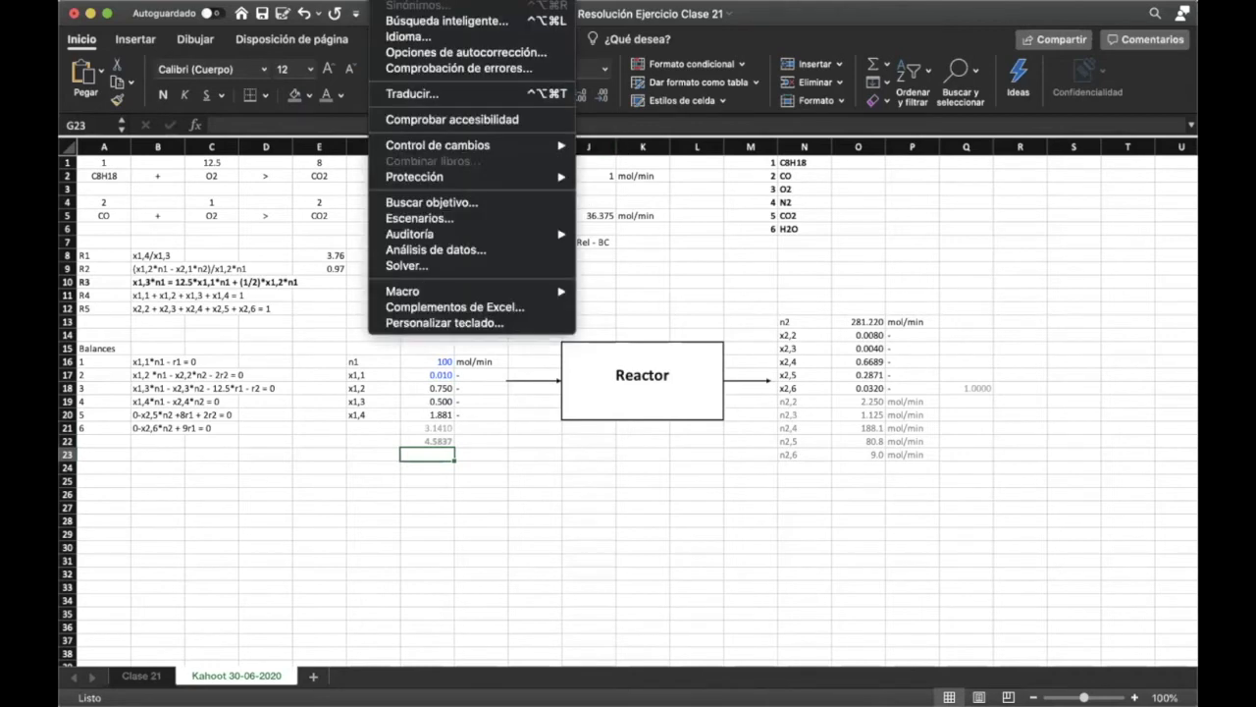
pyautogui.click(446, 266)
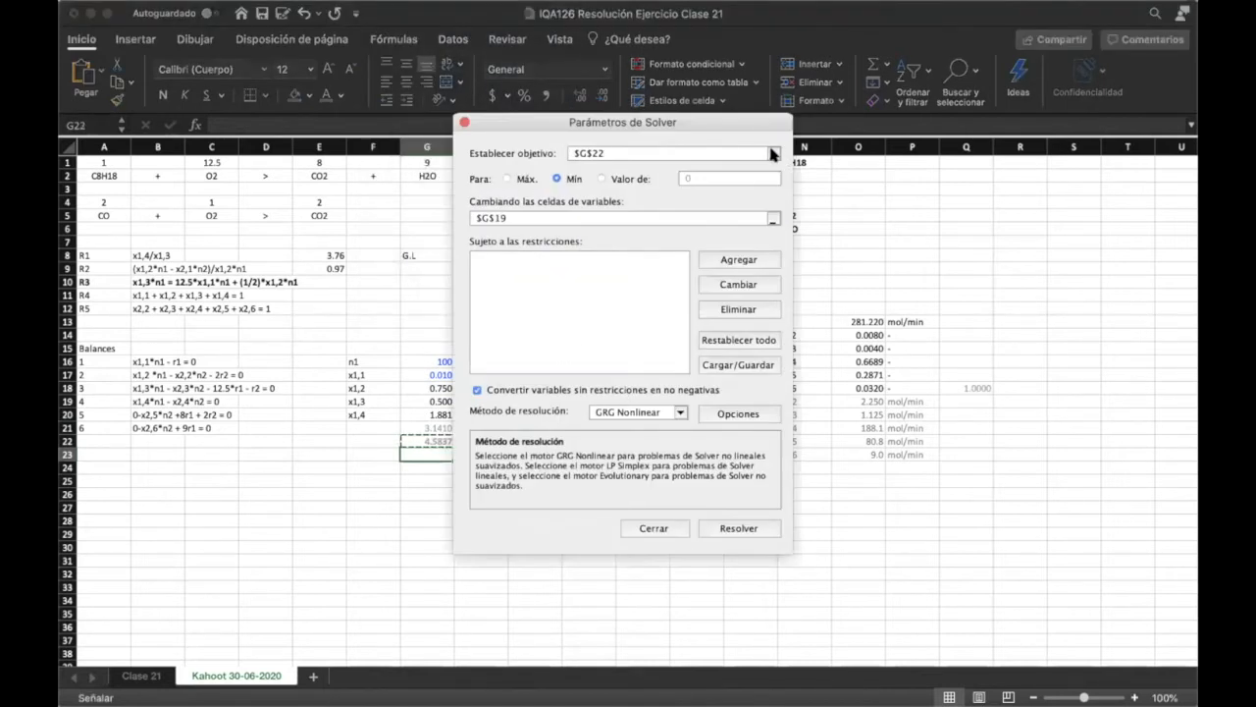
pyautogui.click(771, 218)
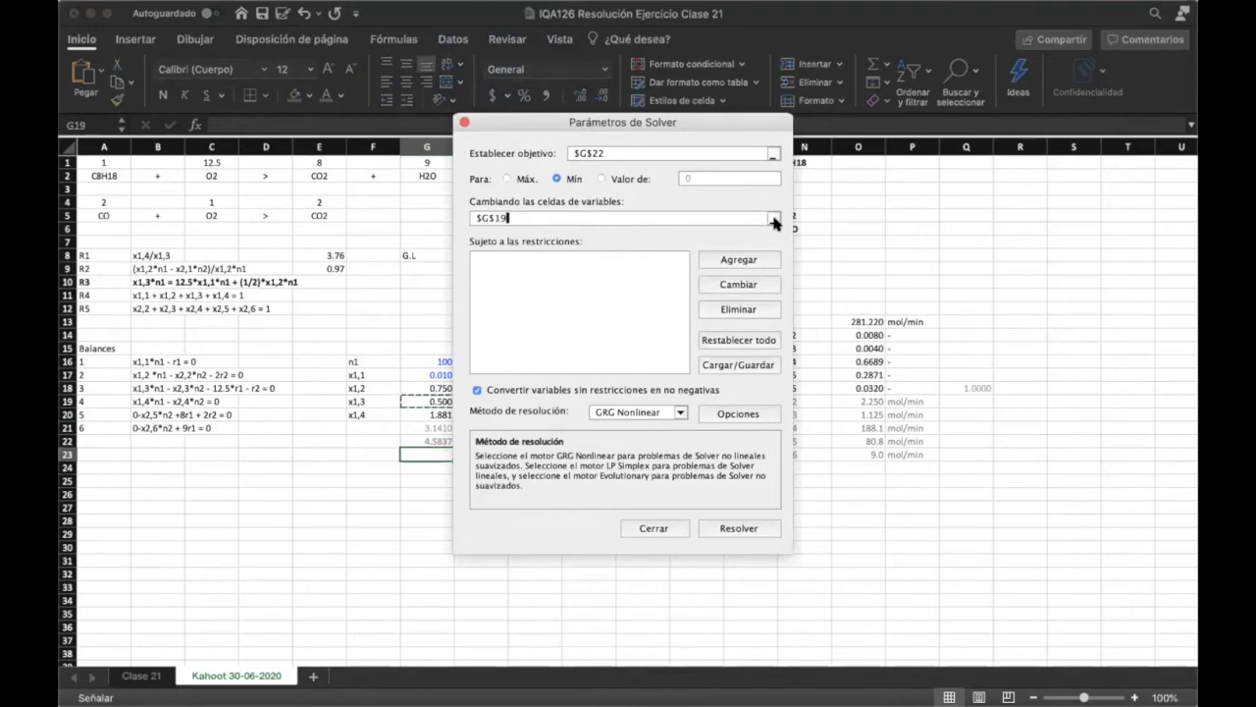
pyautogui.click(773, 153)
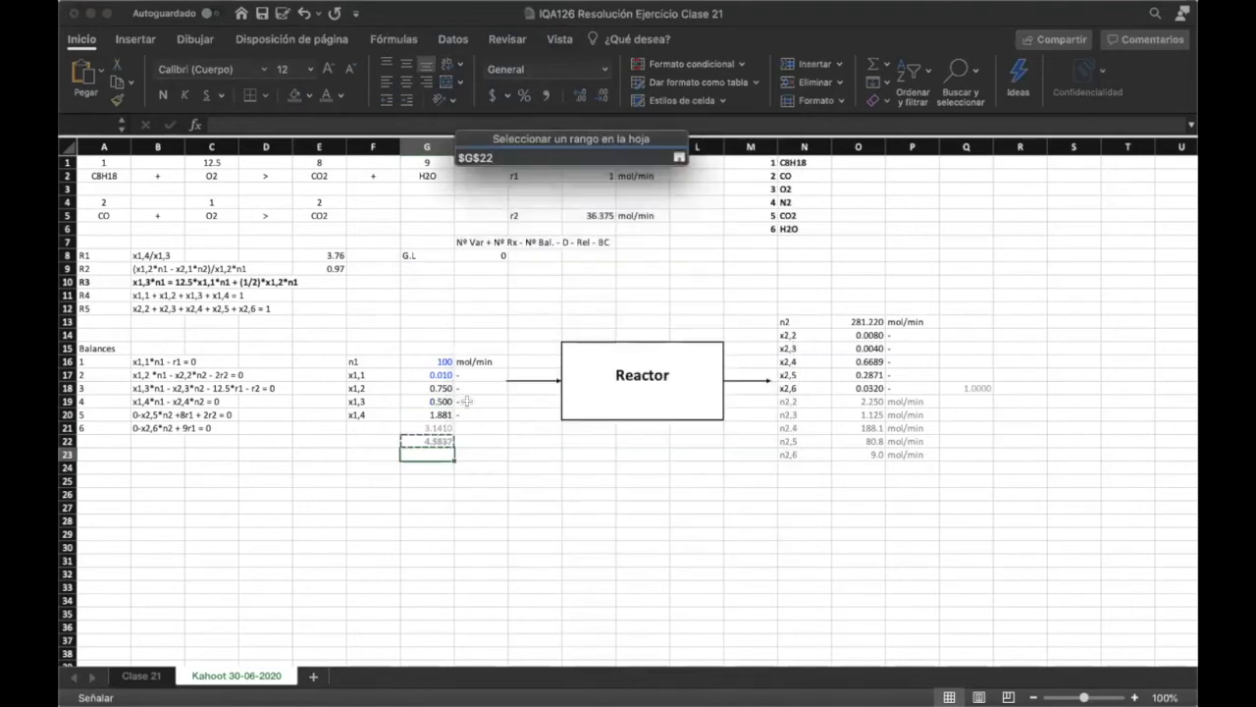
pyautogui.click(679, 157)
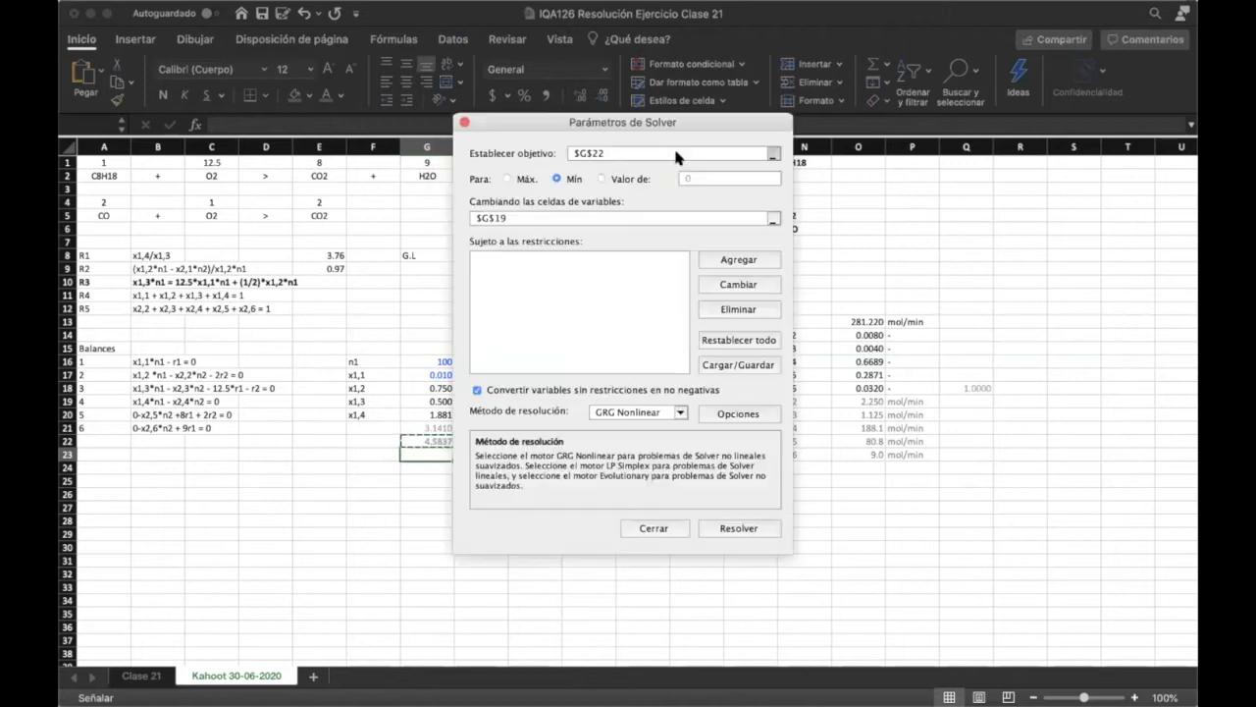
pyautogui.click(773, 218)
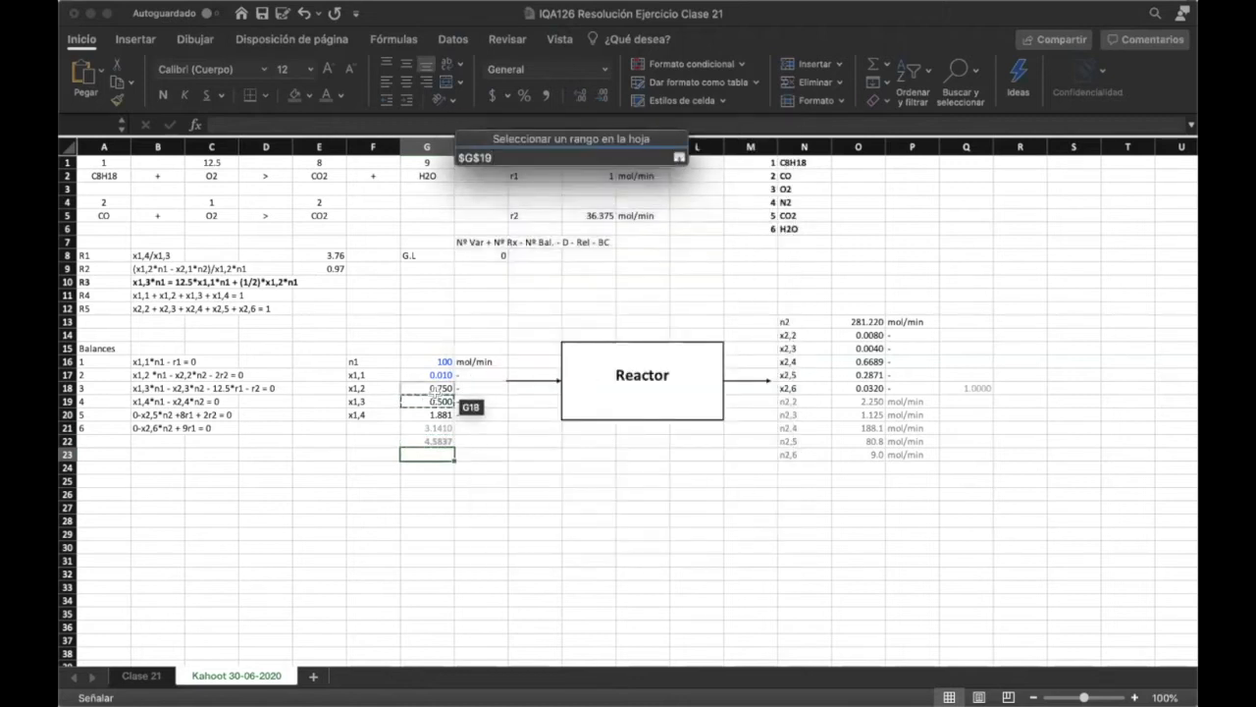
pyautogui.click(678, 156)
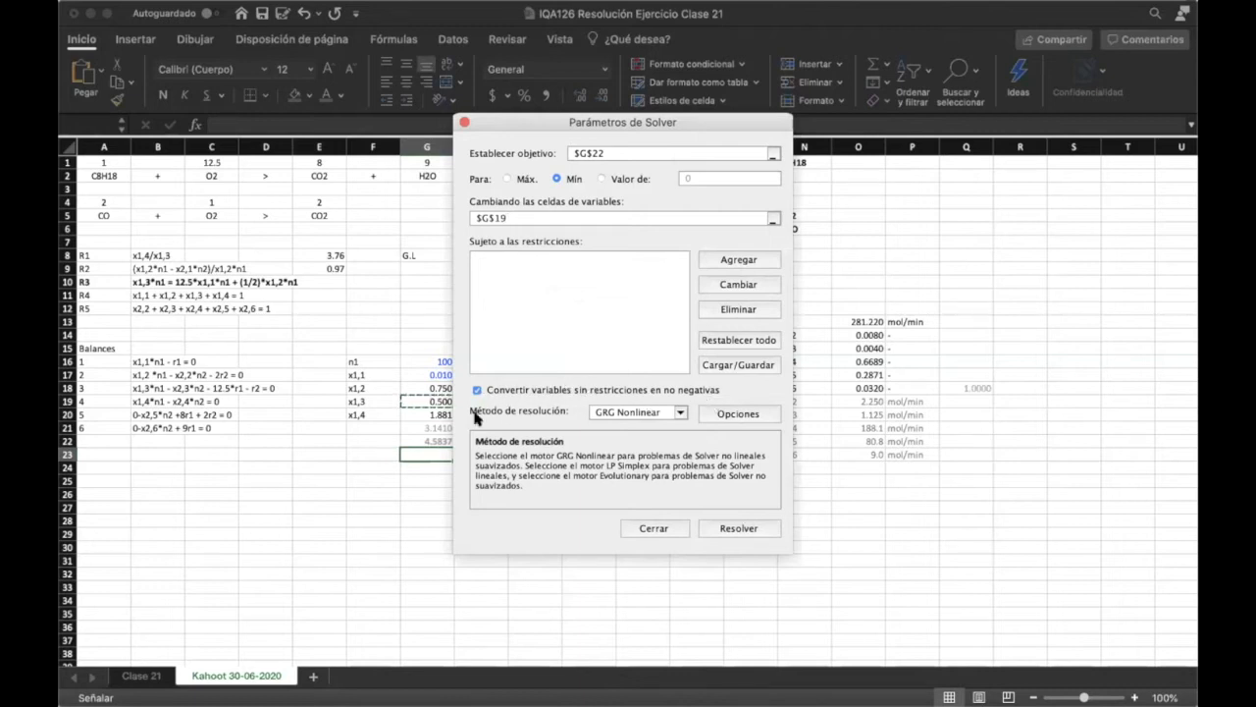
pyautogui.click(722, 527)
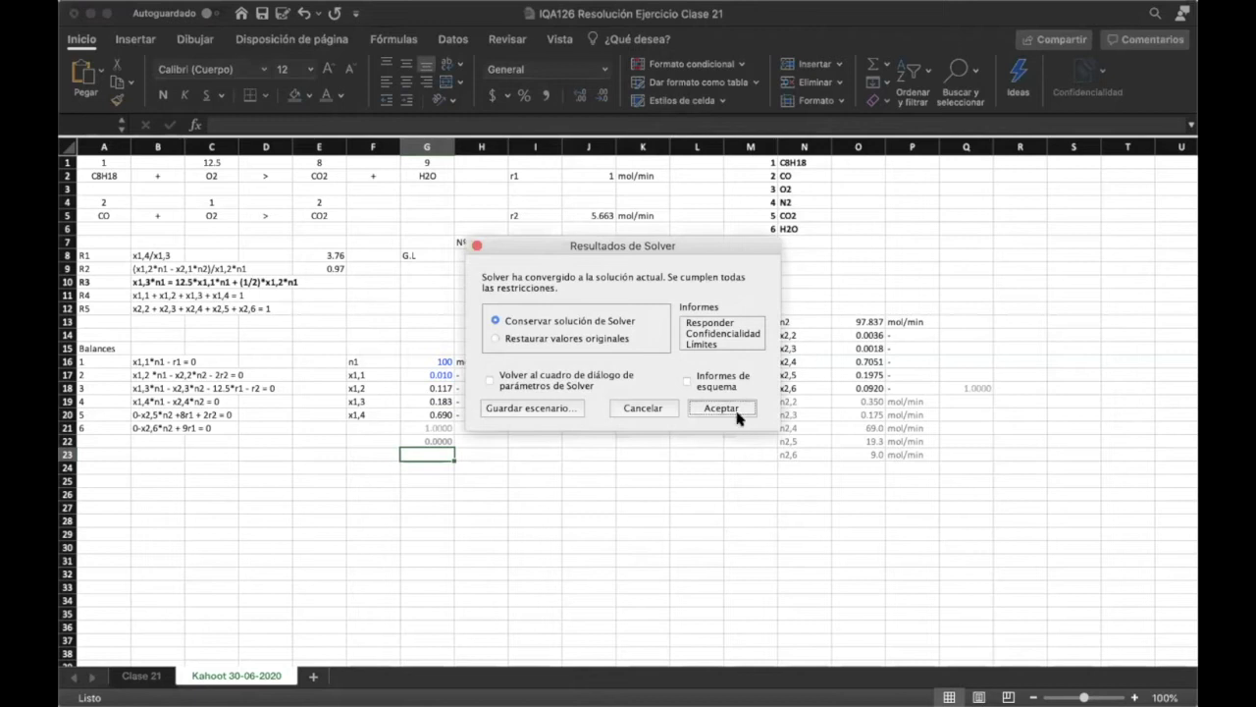
pyautogui.click(721, 407)
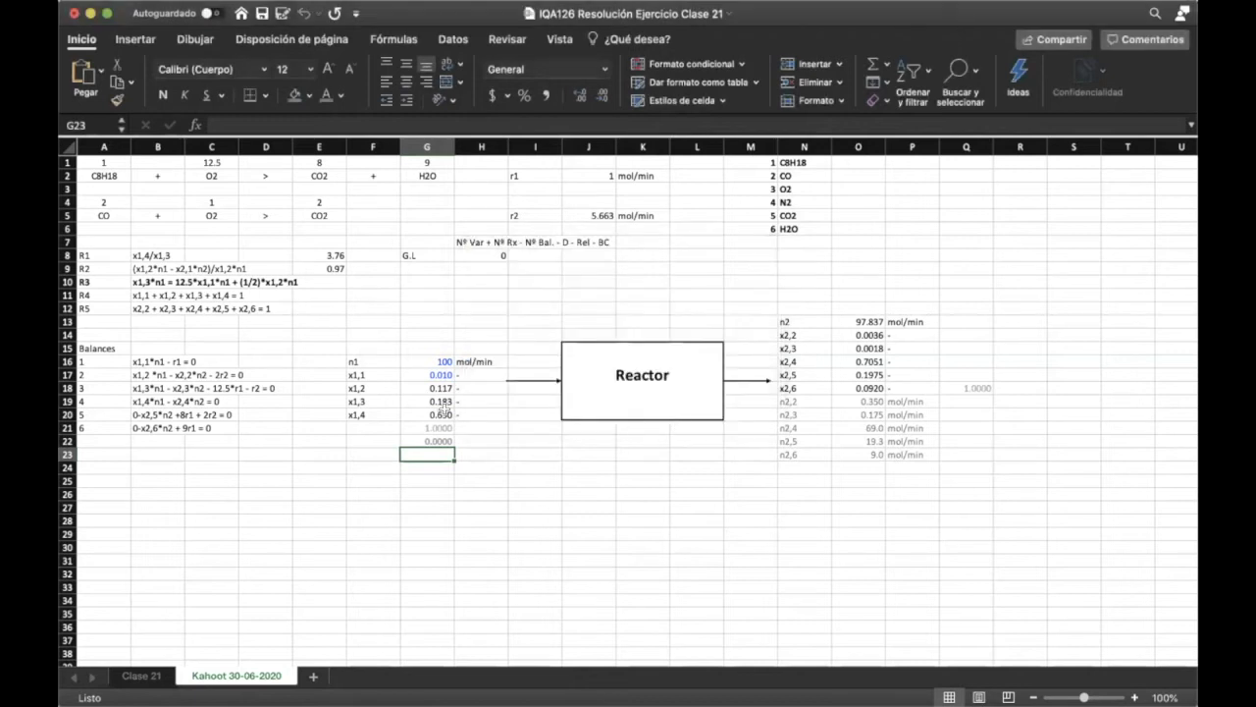
pyautogui.click(440, 403)
pyautogui.click(433, 426)
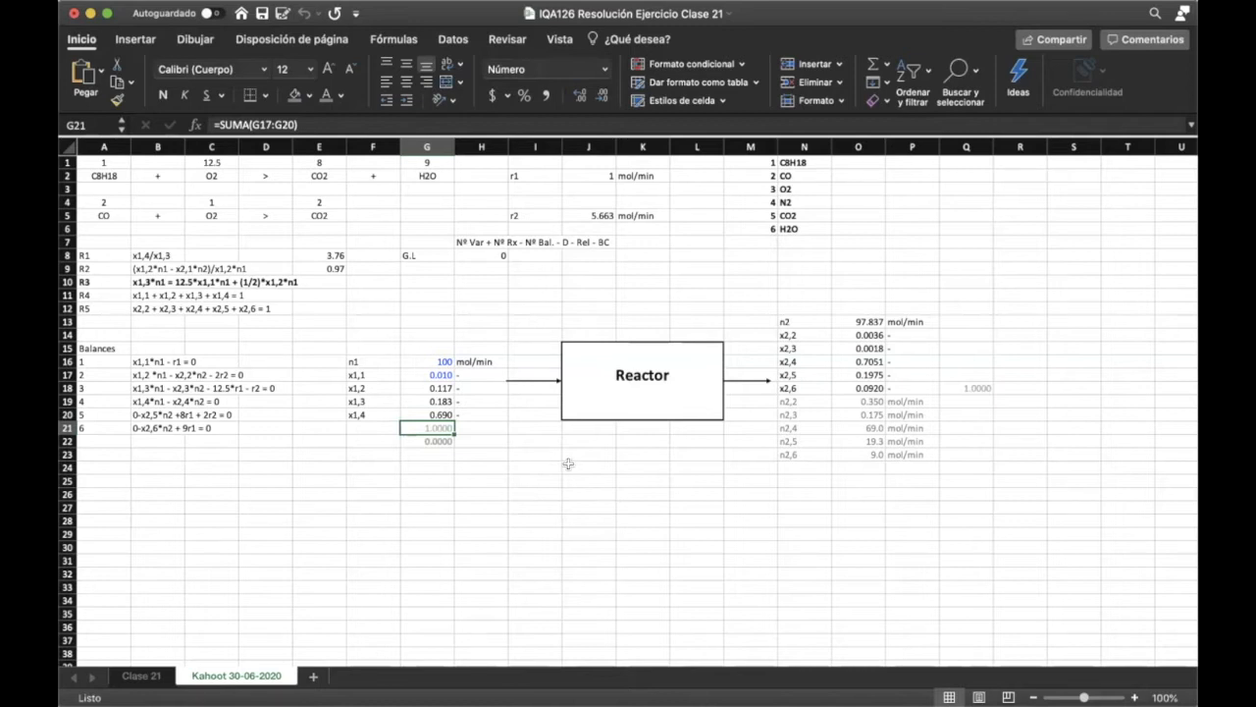
# - Look through the outlet composition formulas from O14 down to the n2,2 flow in O19 and the fraction sum in Q18
pyautogui.click(874, 335)
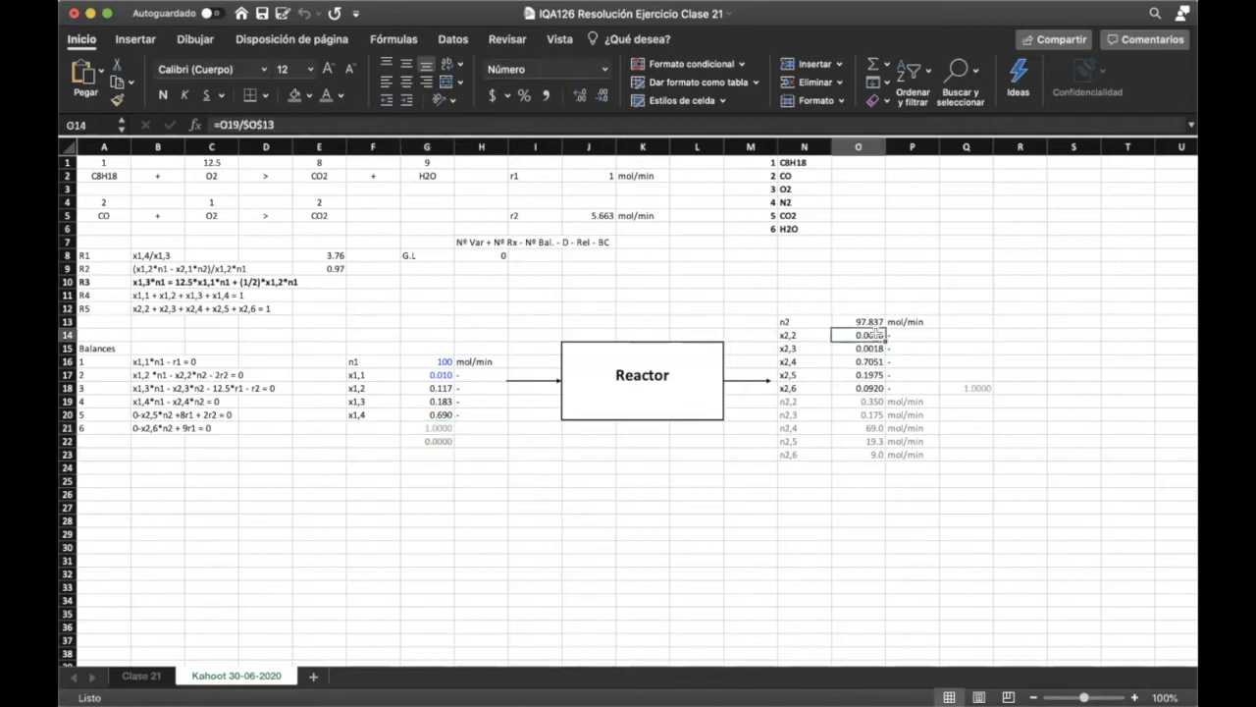
pyautogui.press('Down')
pyautogui.press('Down')
pyautogui.press('Down')
pyautogui.press('Down')
pyautogui.press('Down')
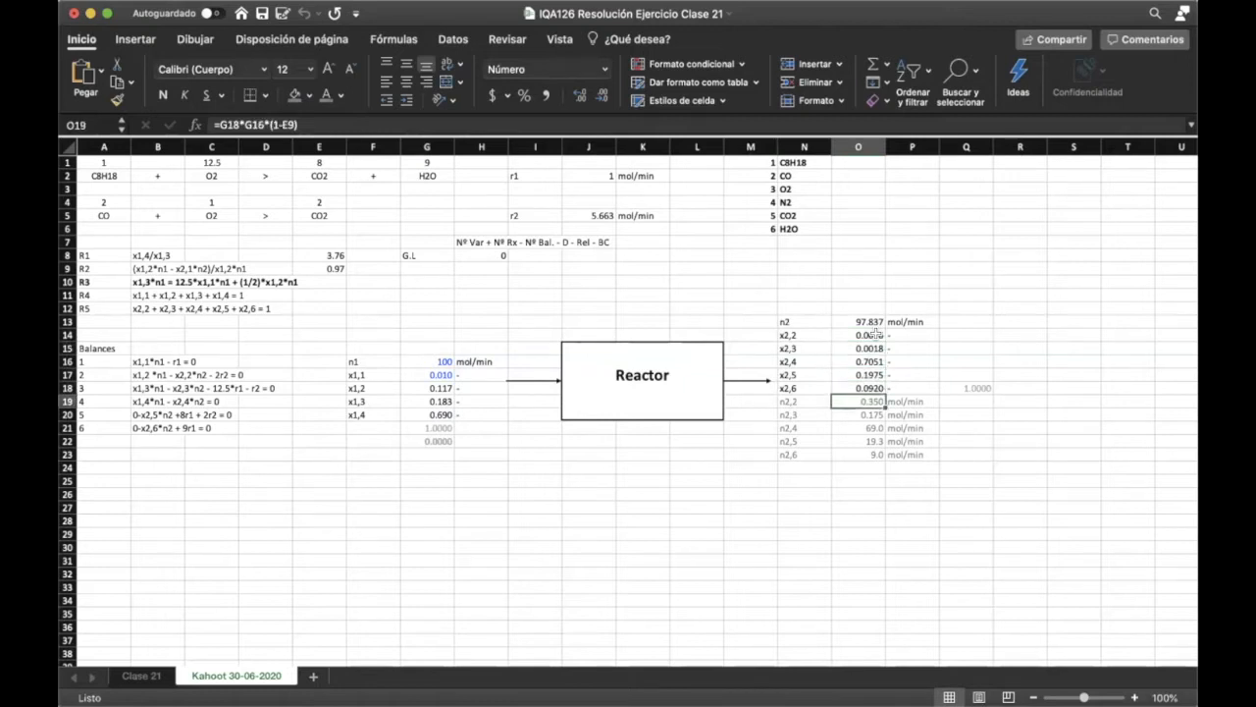
pyautogui.press('Up')
pyautogui.press('Up')
pyautogui.click(975, 386)
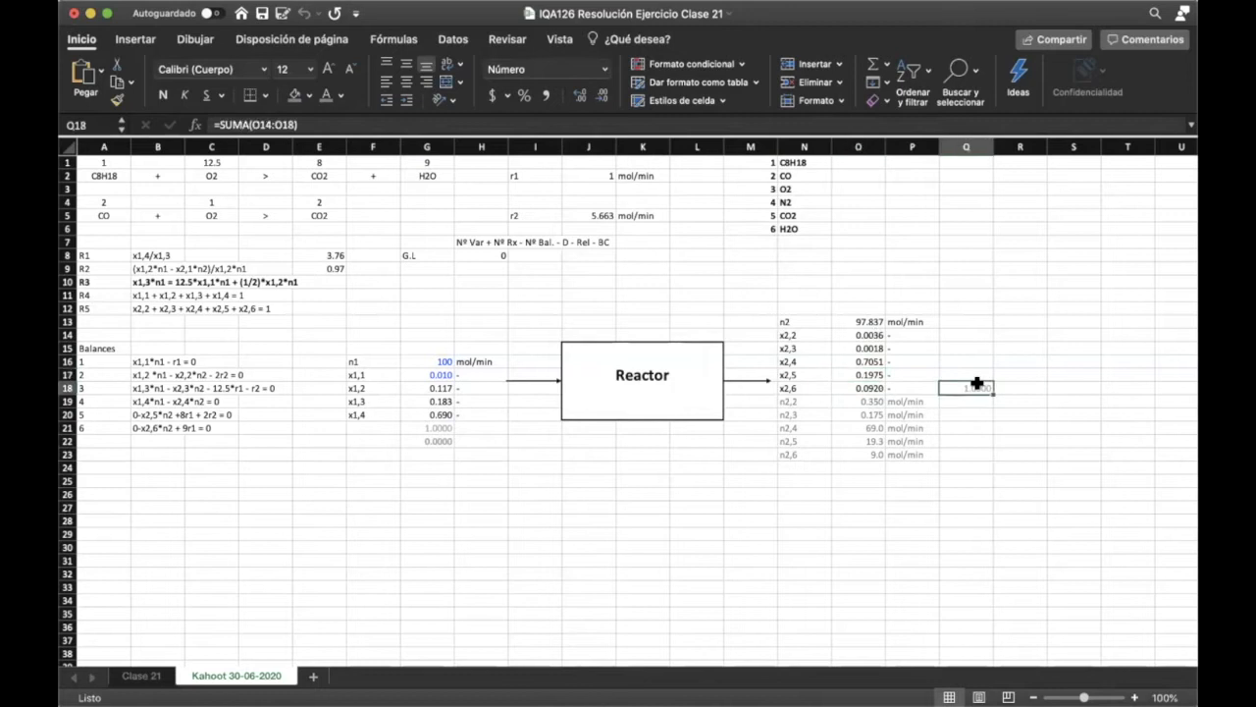
# - Trace the total outlet flow n2 in O13 to the component flows in O19:O23, and check the inlet flow n1 in G16
pyautogui.click(872, 322)
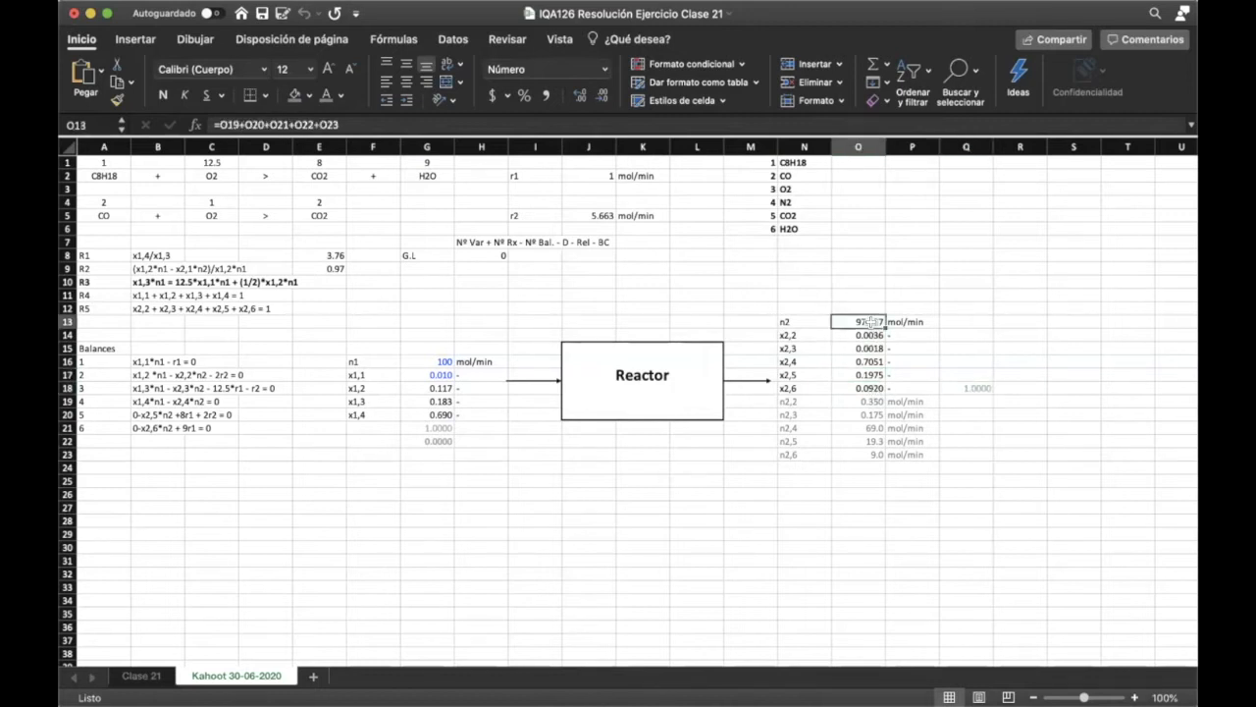
pyautogui.click(901, 125)
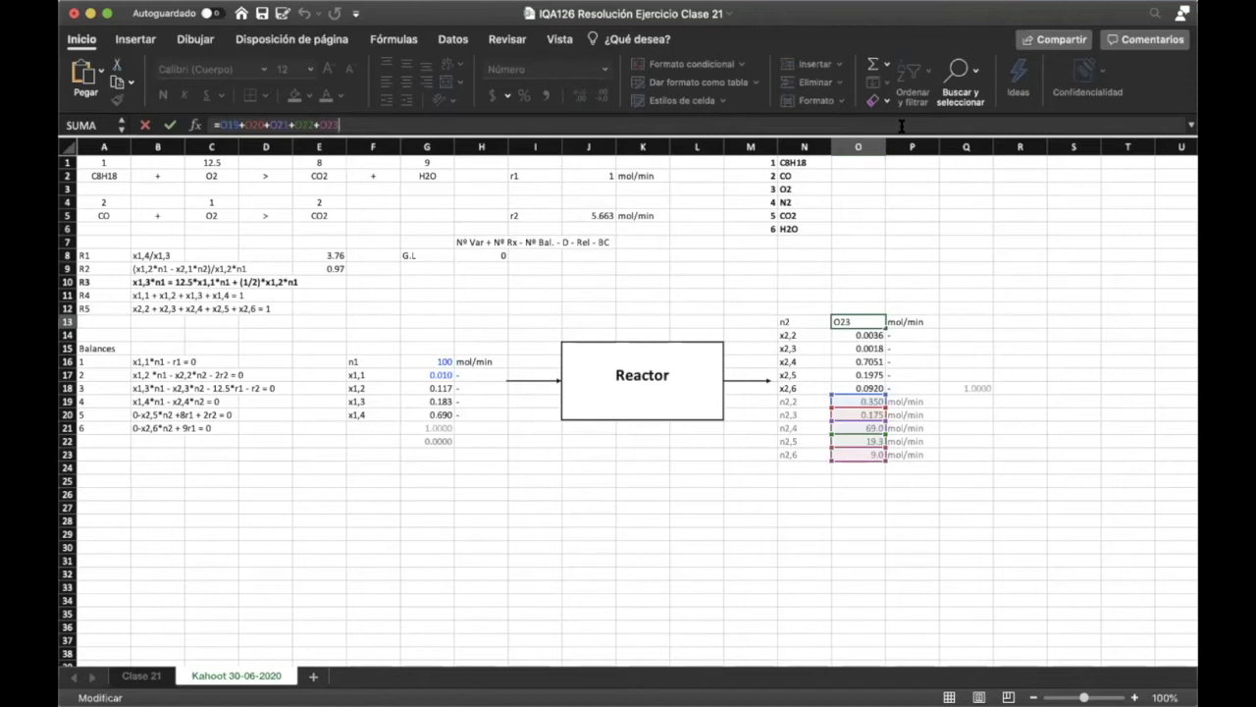
pyautogui.press('Return')
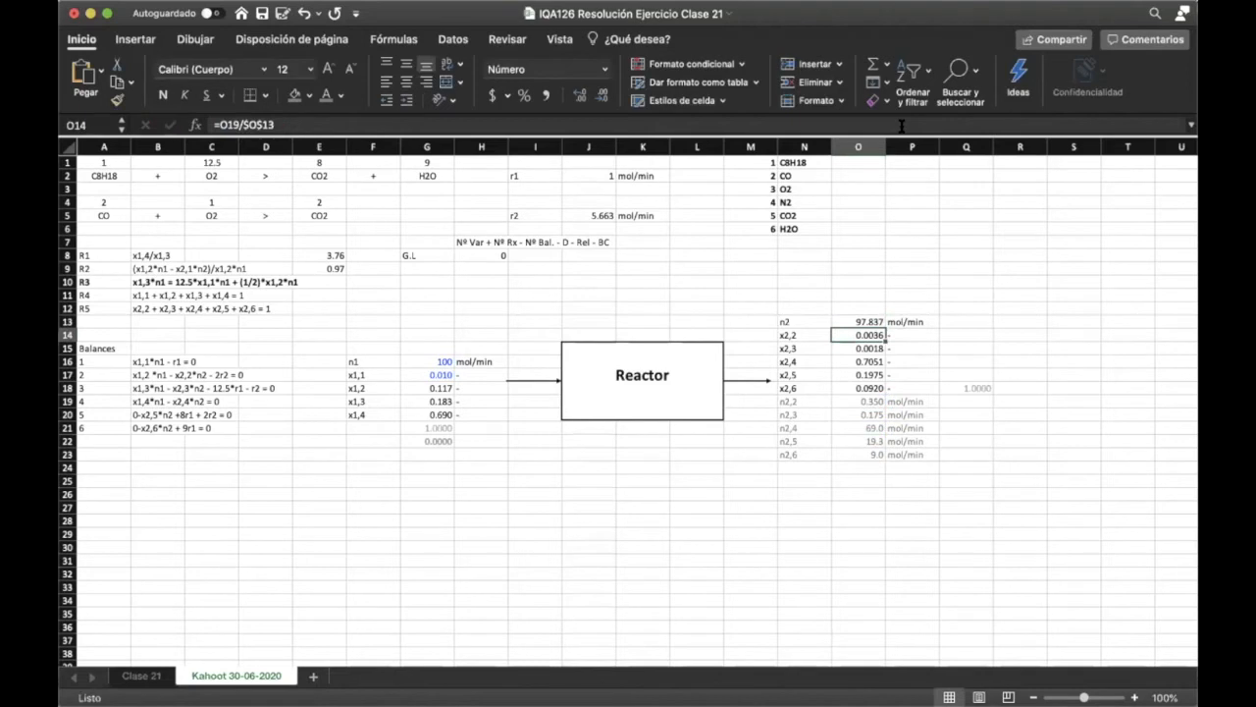
pyautogui.click(856, 399)
pyautogui.moveTo(856, 400); pyautogui.dragTo(863, 453)
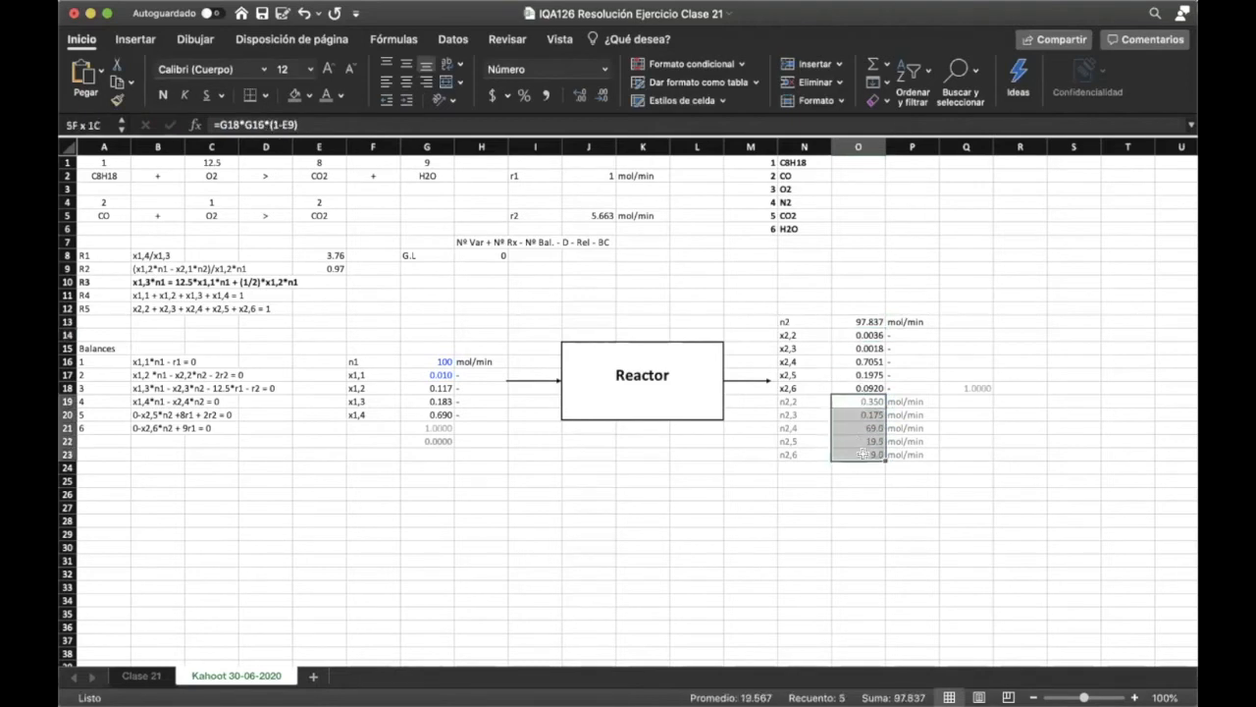
pyautogui.doubleClick(858, 322)
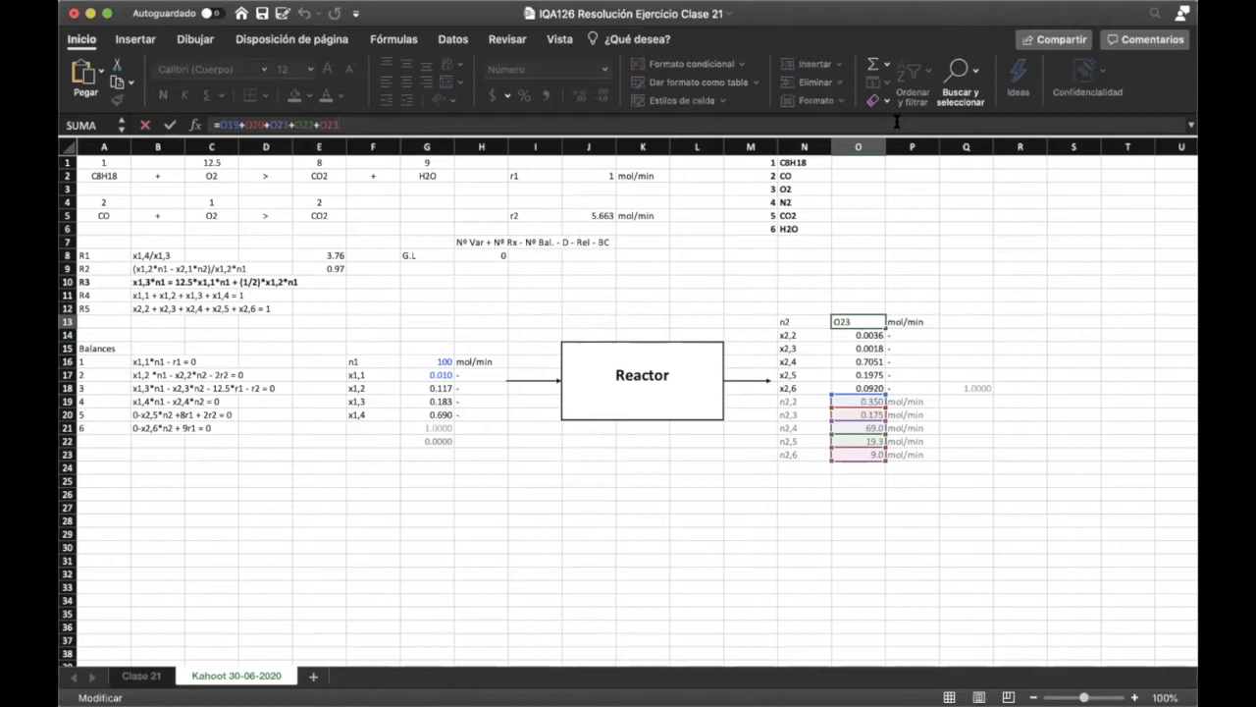
pyautogui.press('Return')
pyautogui.click(418, 360)
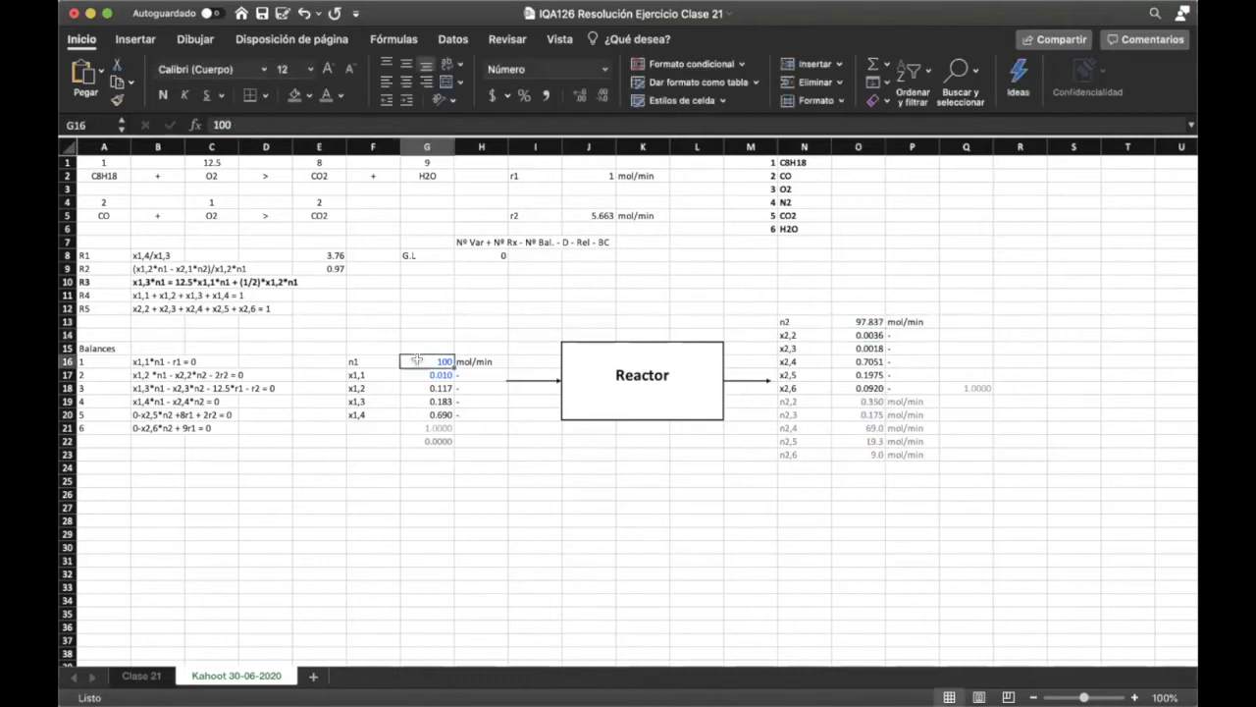
# - Check the total outlet flow formula in O13, and go through the component flow formulas from O19 down to O23
pyautogui.click(868, 320)
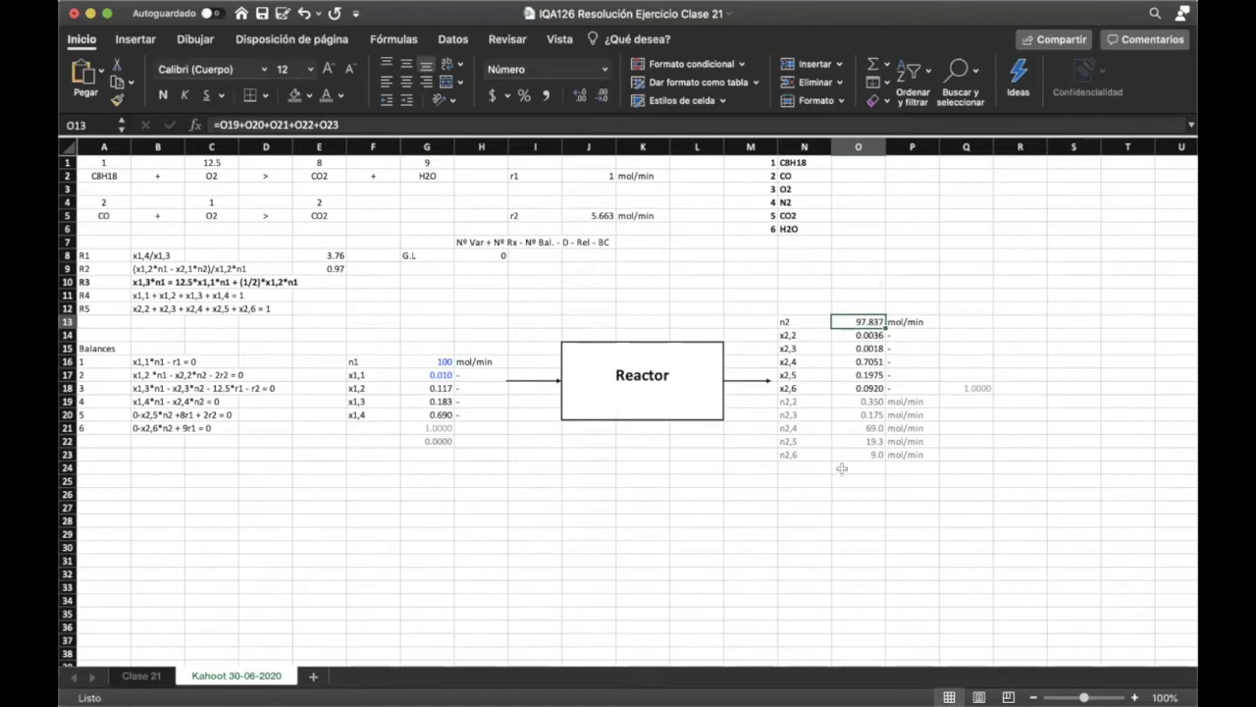
pyautogui.click(873, 403)
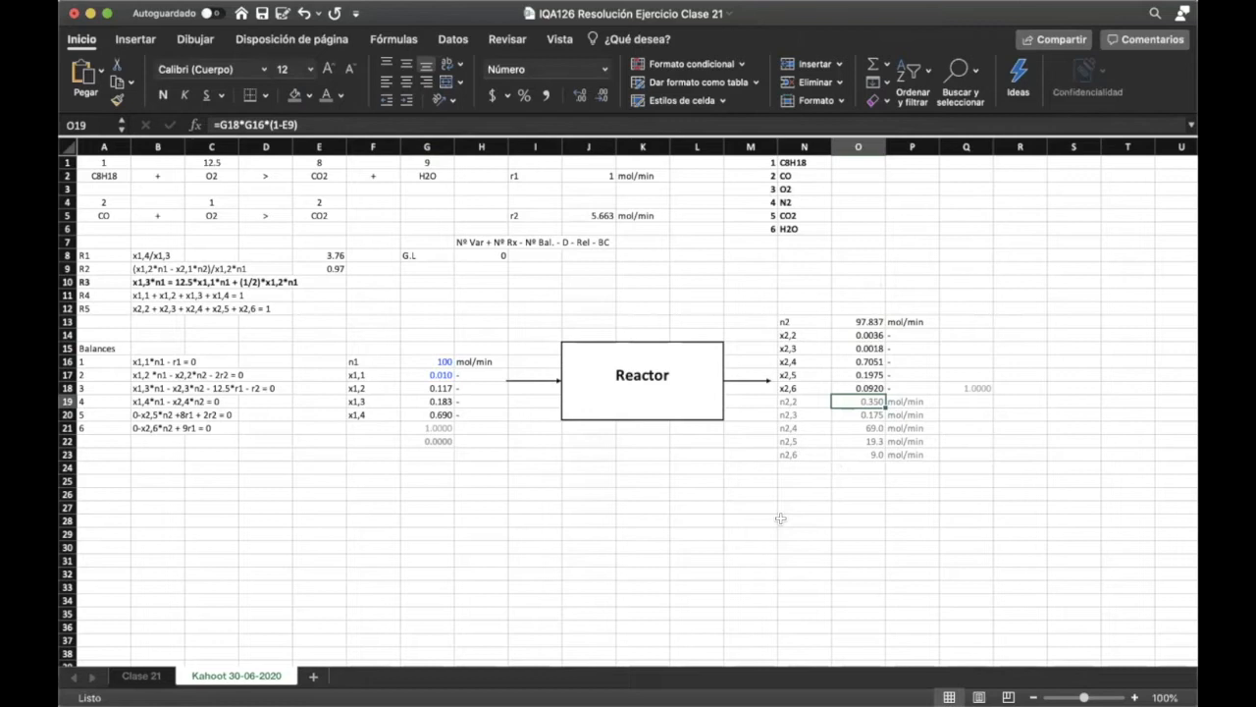
pyautogui.press('Down')
pyautogui.press('Down')
pyautogui.press('Down')
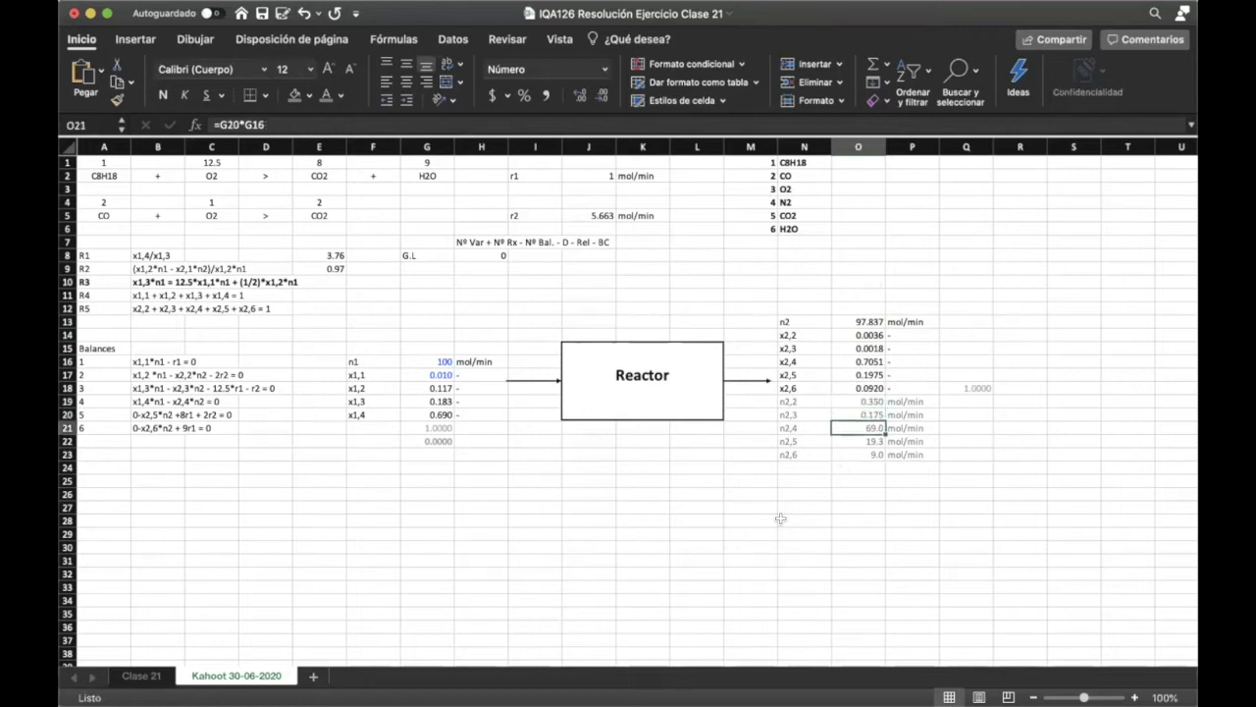
pyautogui.press('Down')
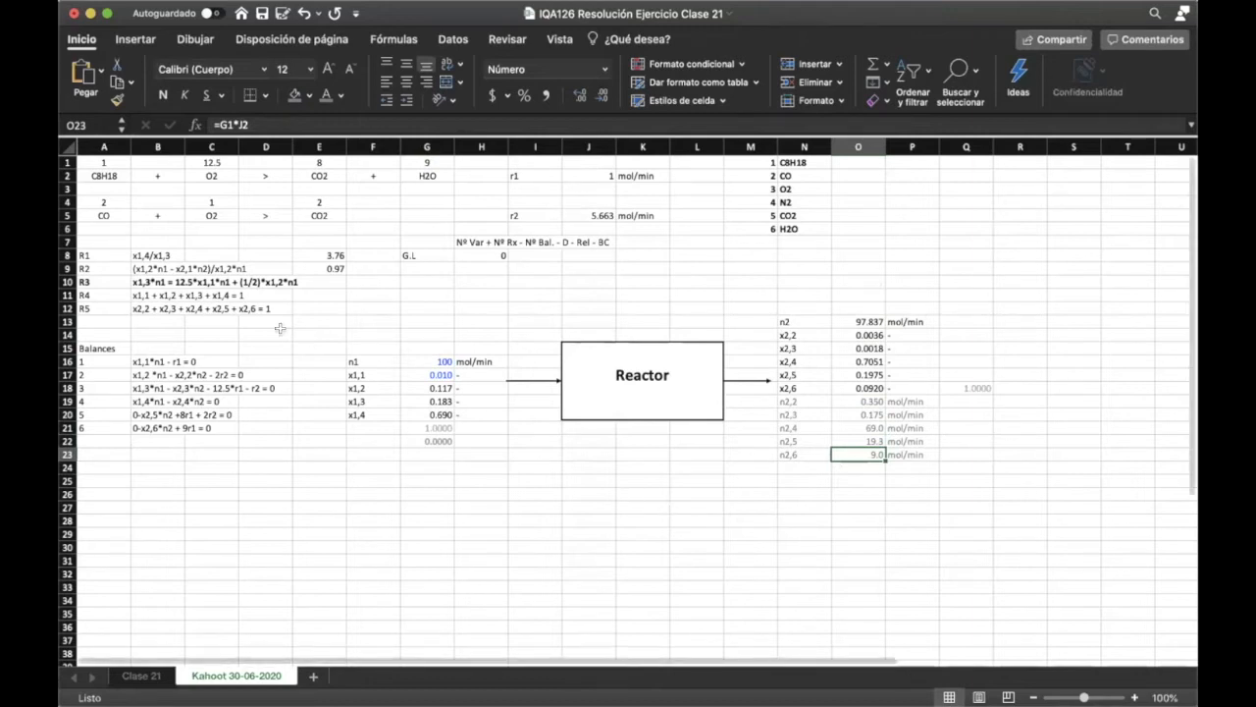
# - Relate conversion relation R2 in row 9 to the n2,2 flow in O19 and trace the cells its formula references
pyautogui.click(88, 268)
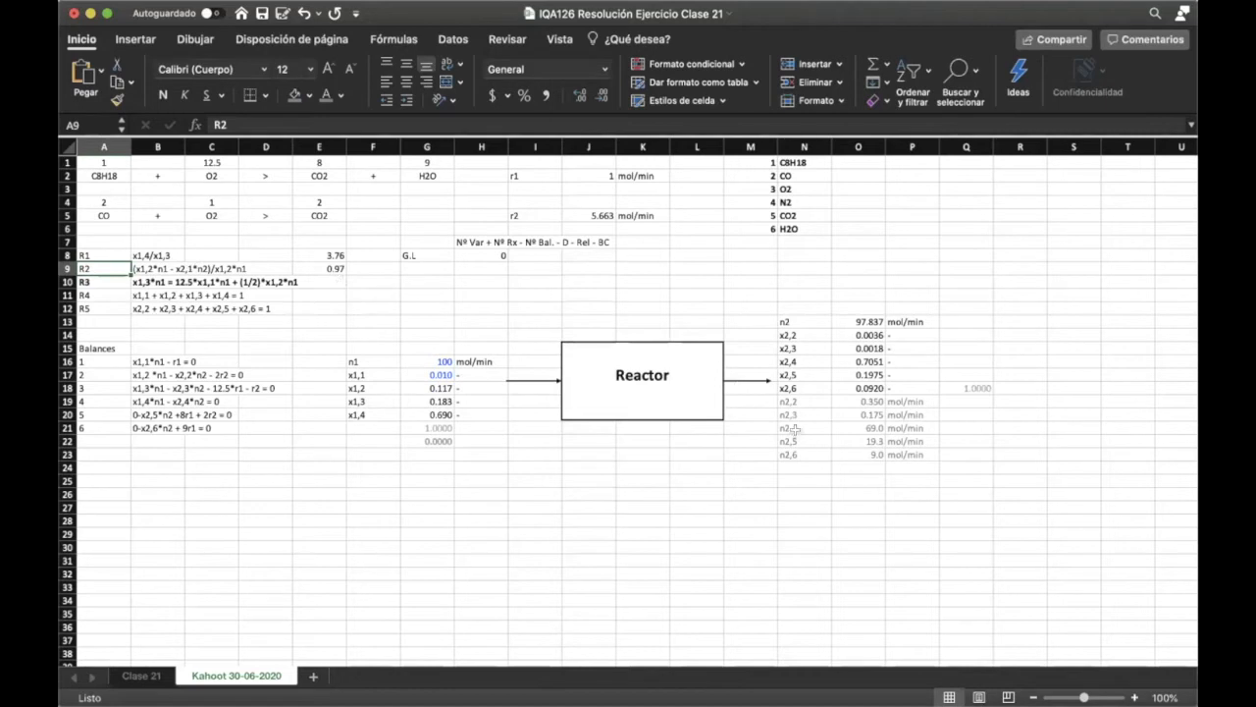
pyautogui.moveTo(792, 402); pyautogui.dragTo(918, 401)
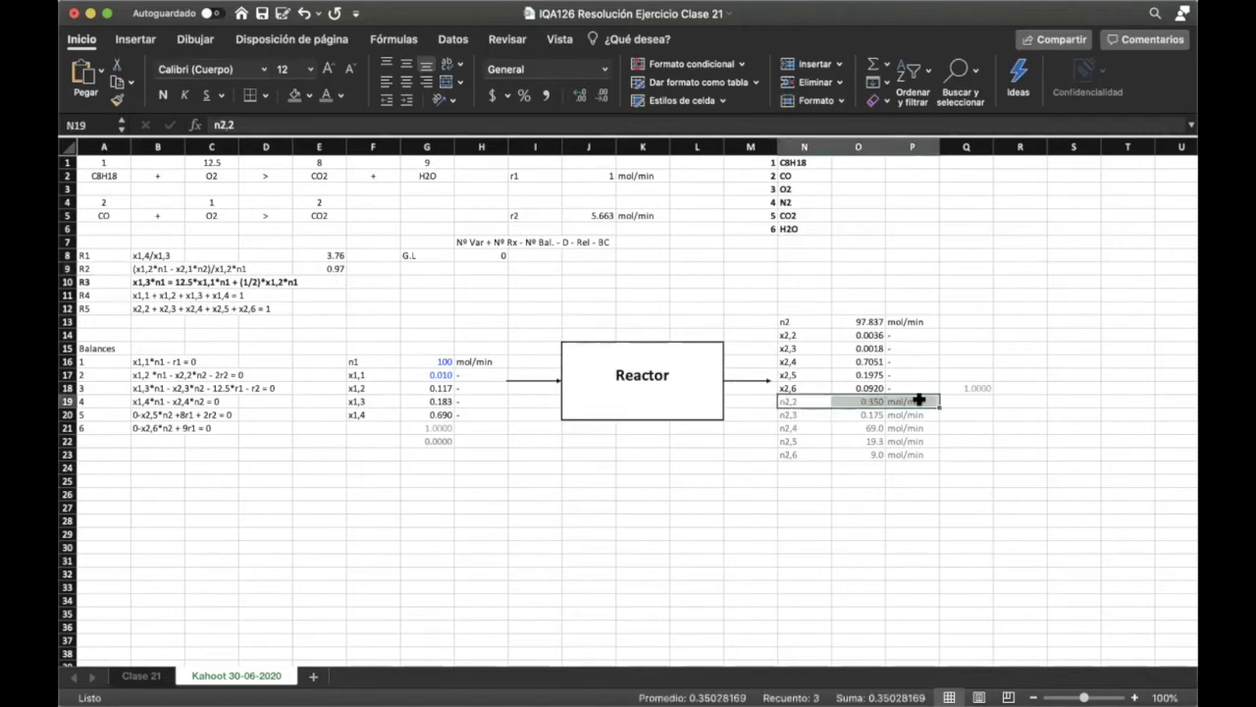
pyautogui.click(868, 401)
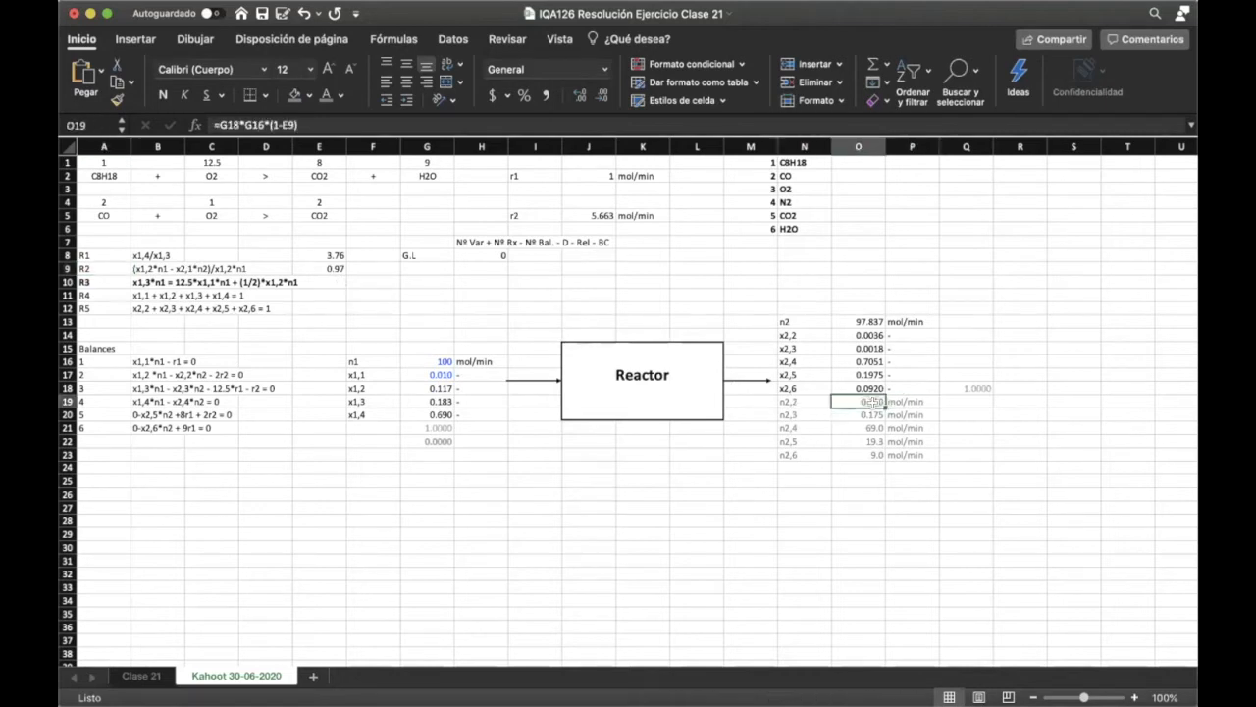
pyautogui.click(852, 123)
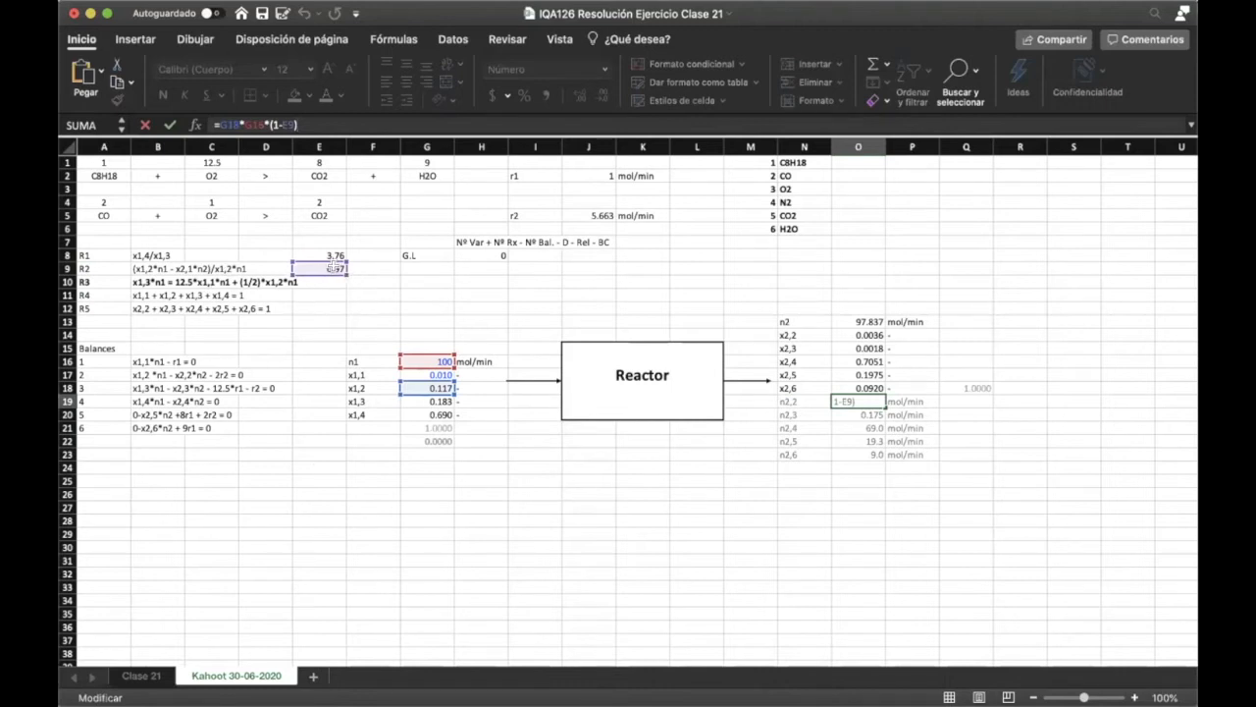
pyautogui.press('Return')
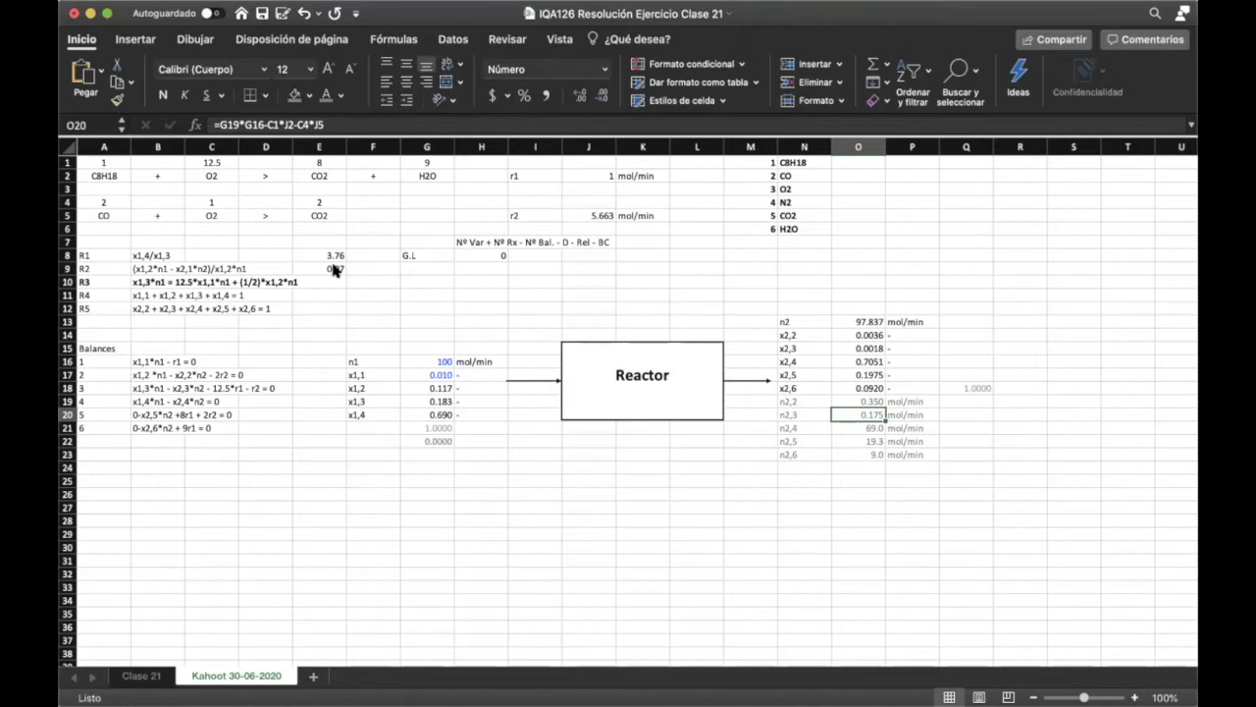
# - Trace the cells referenced by the n2,3 flow formula in O20 without changing it
pyautogui.click(457, 122)
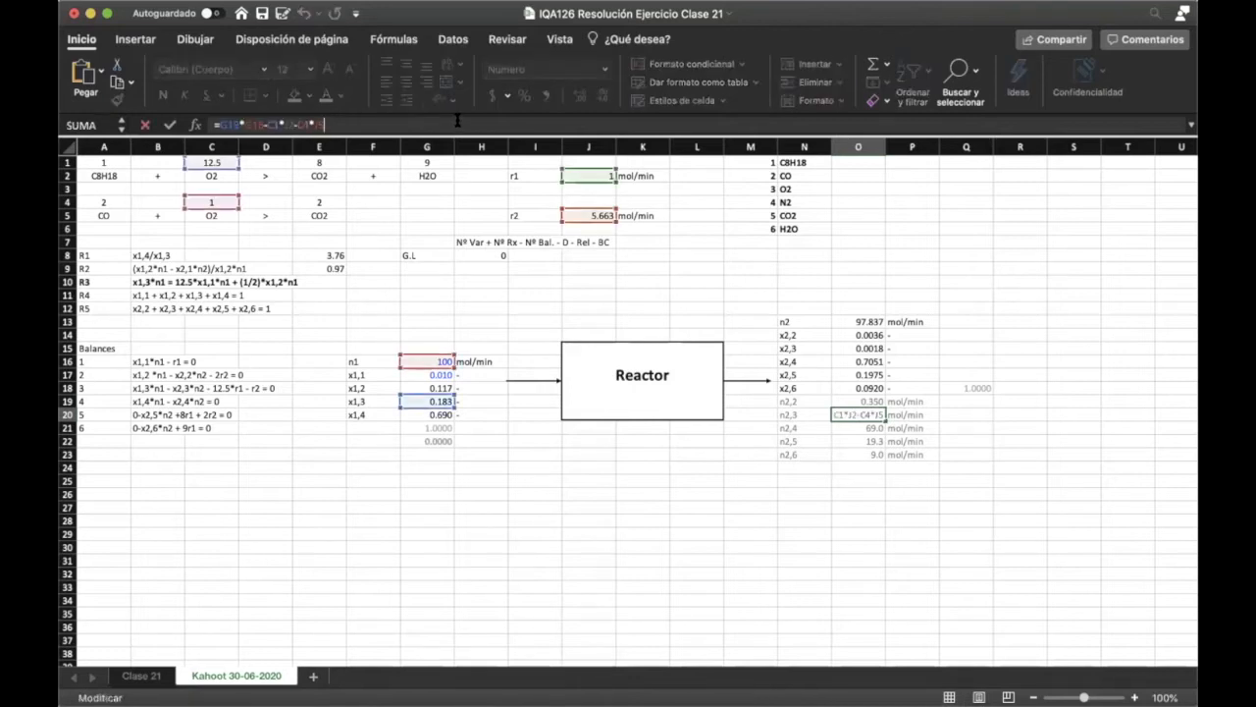
pyautogui.press('Return')
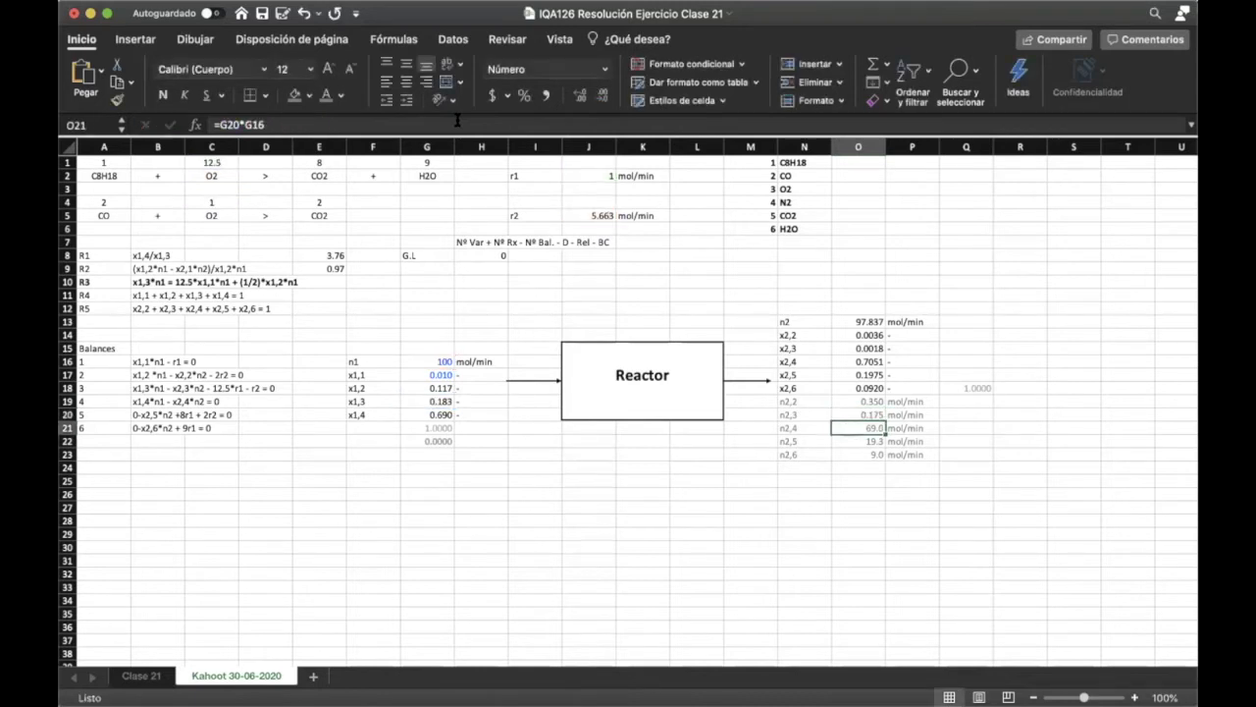
pyautogui.press('Up')
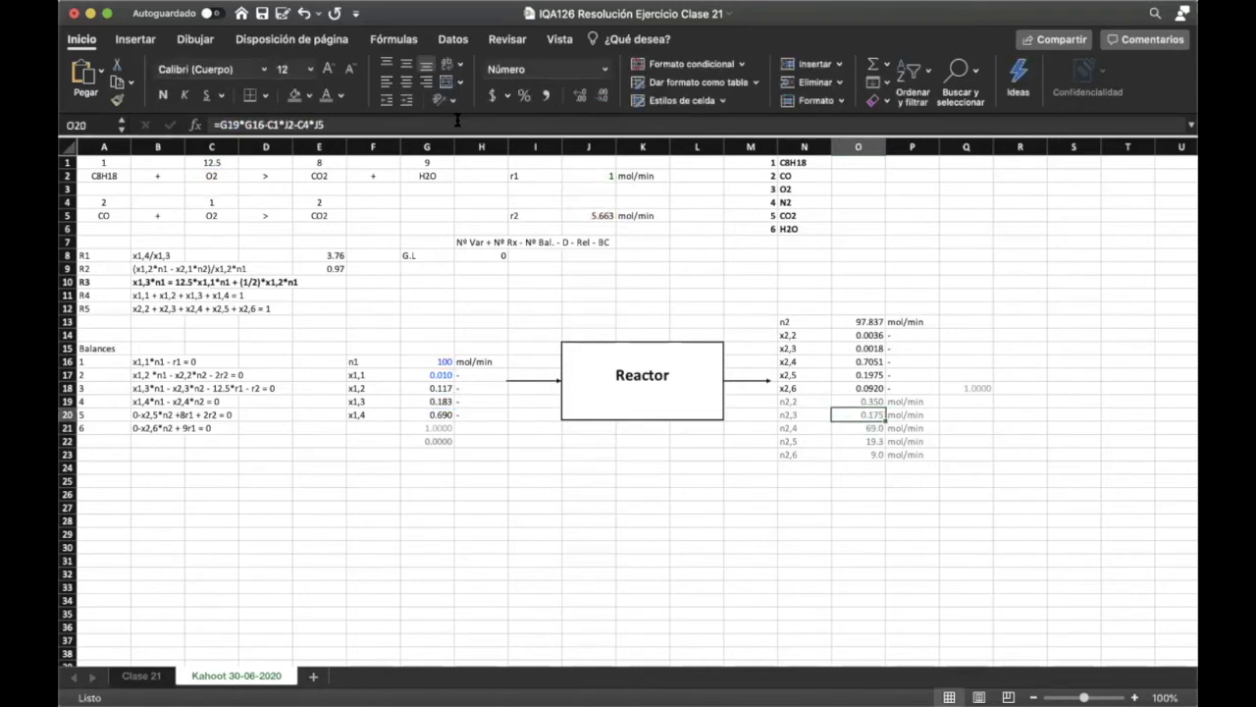
# - Compare balance 1 in B16 with the r1 formula in J2 and trace the inlet cells it uses
pyautogui.click(152, 359)
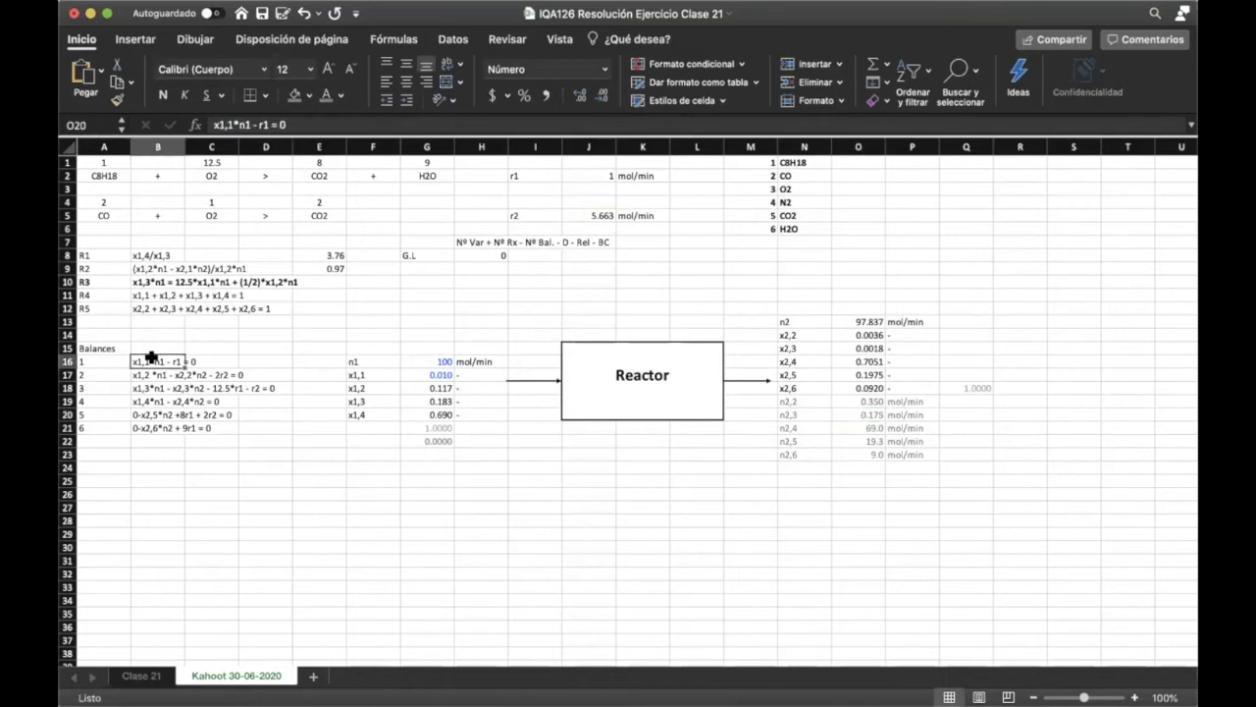
pyautogui.click(609, 173)
pyautogui.doubleClick(608, 173)
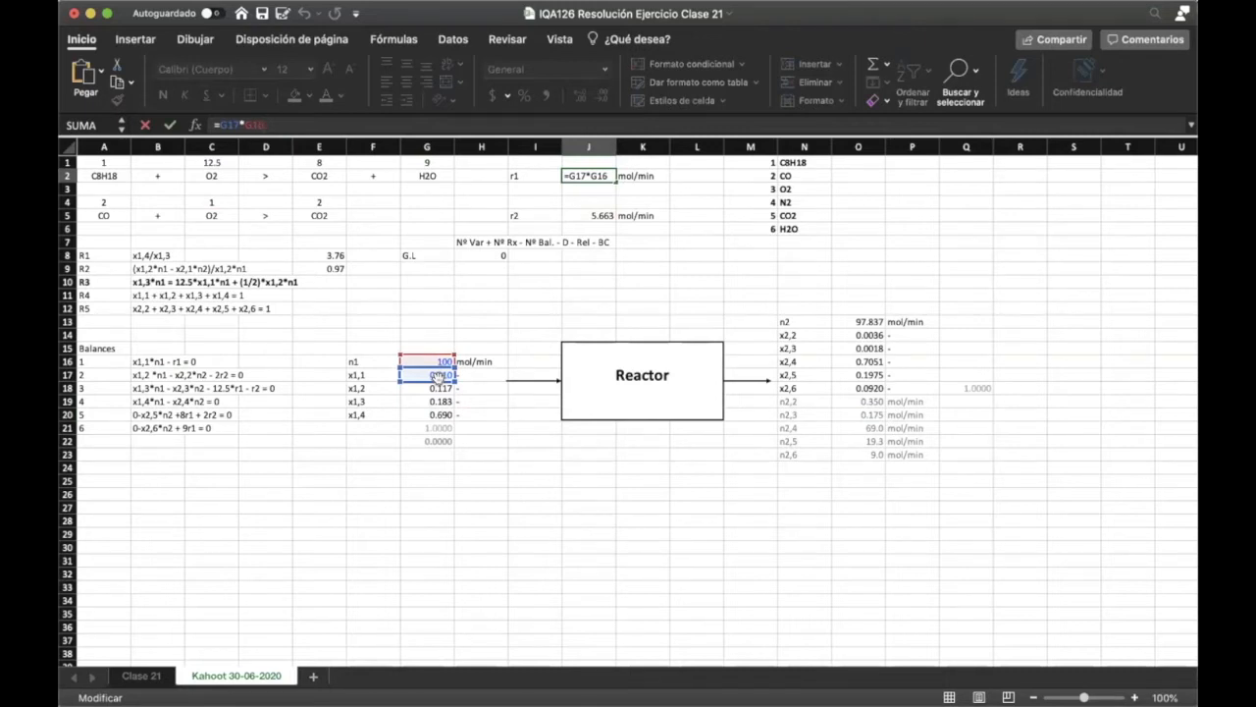
pyautogui.press('Return')
pyautogui.press('Left')
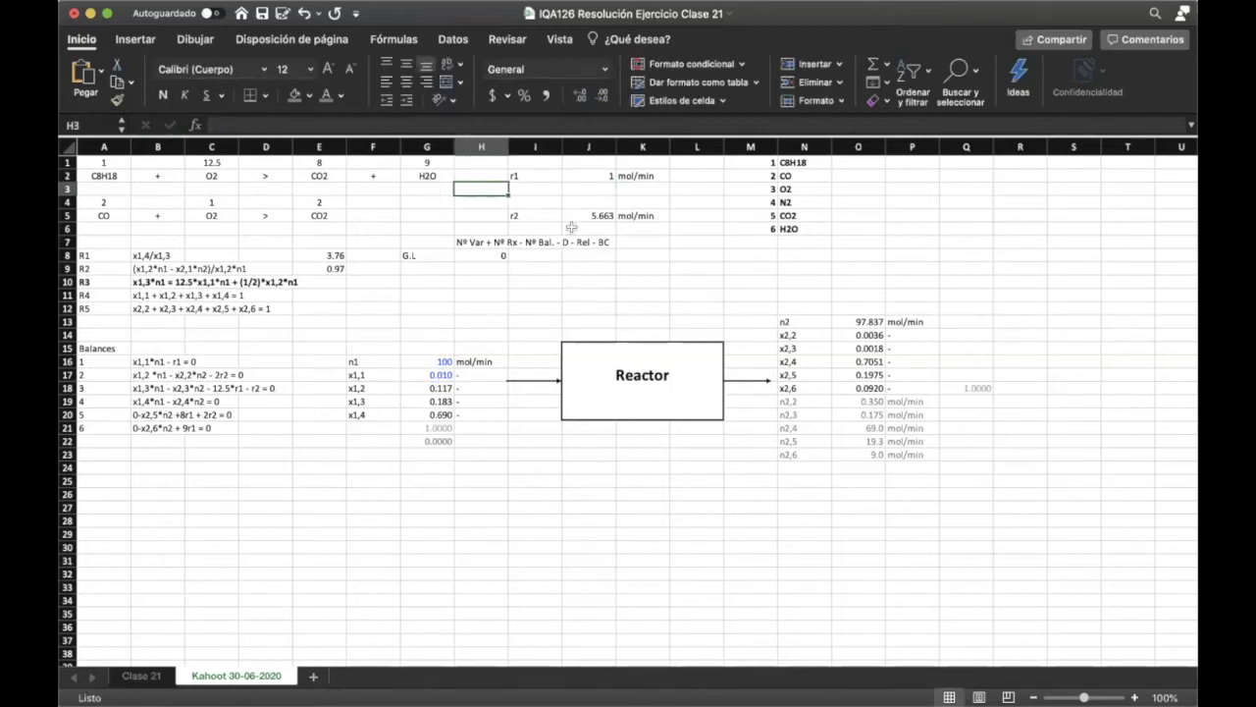
# - Trace the references of the r2 formula in J5 and compare it with balance 2 in B17, leaving both unedited
pyautogui.click(599, 212)
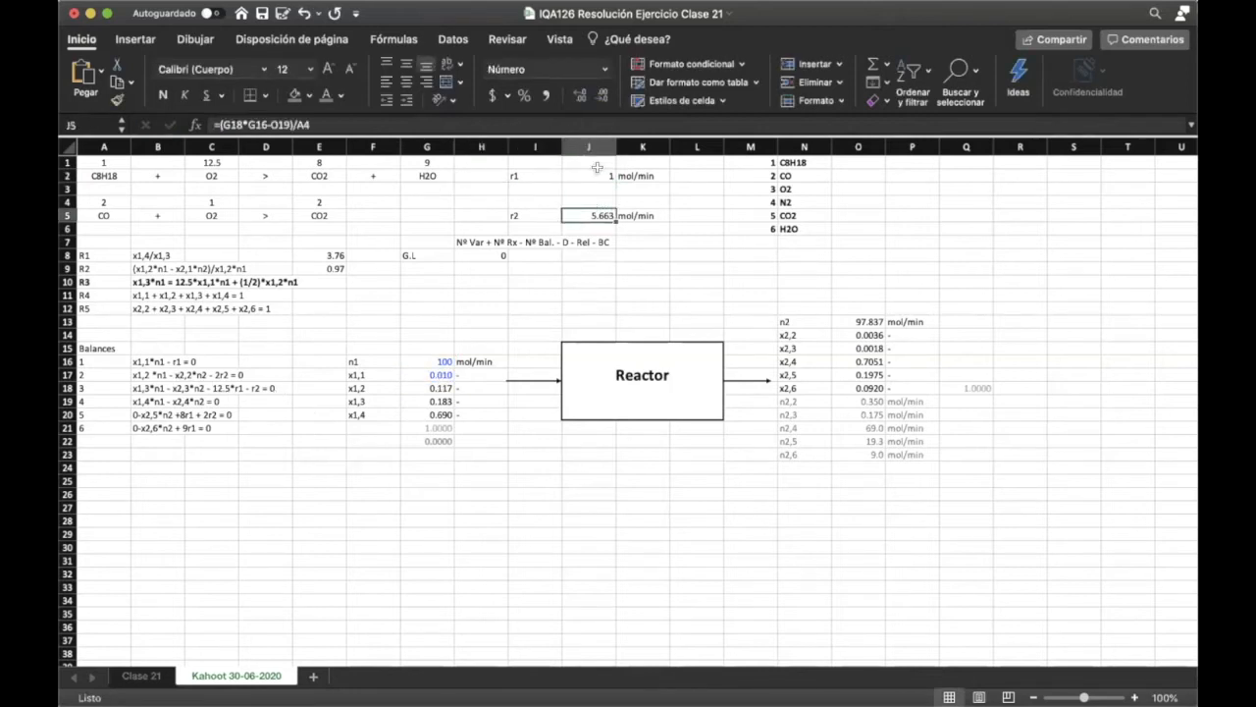
pyautogui.click(650, 129)
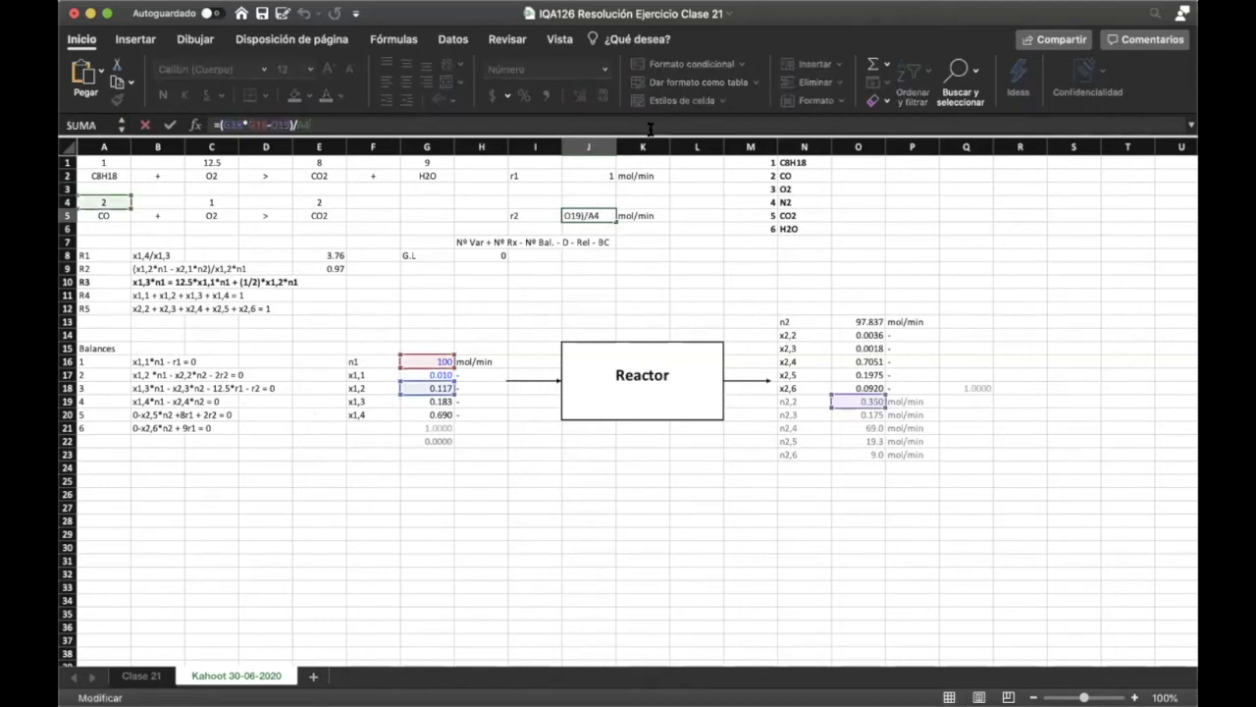
pyautogui.press('Return')
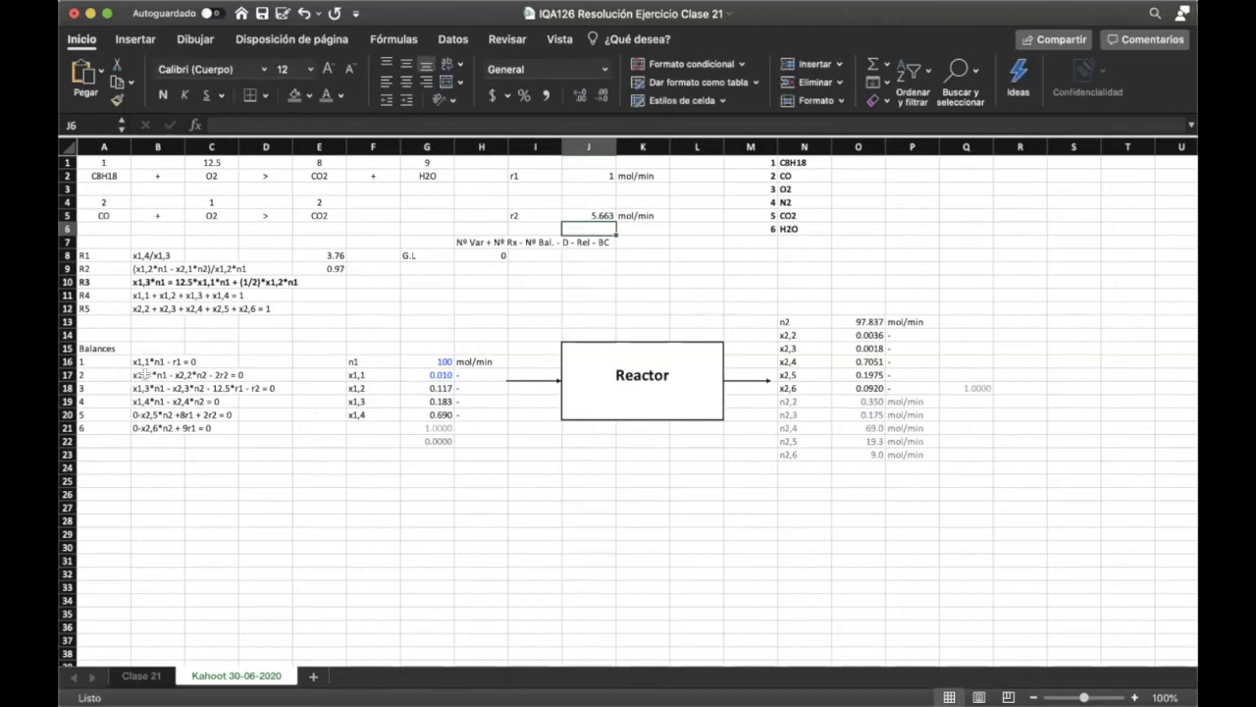
pyautogui.click(144, 374)
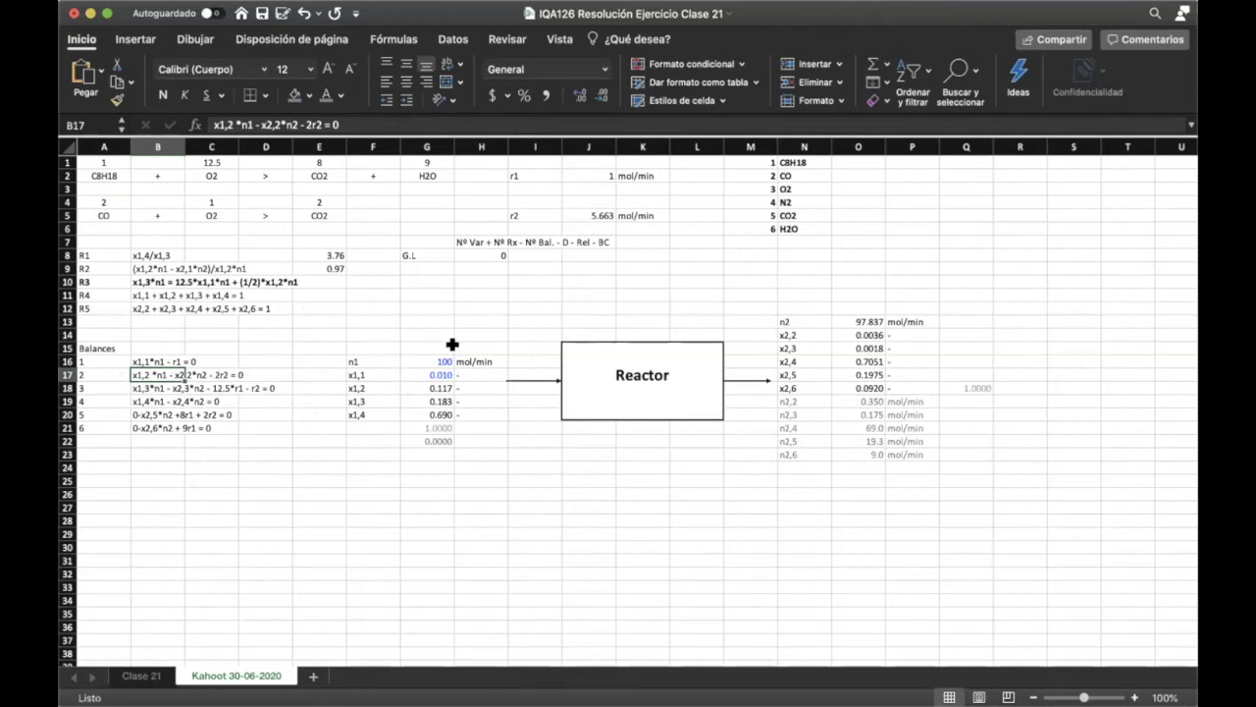
pyautogui.click(588, 215)
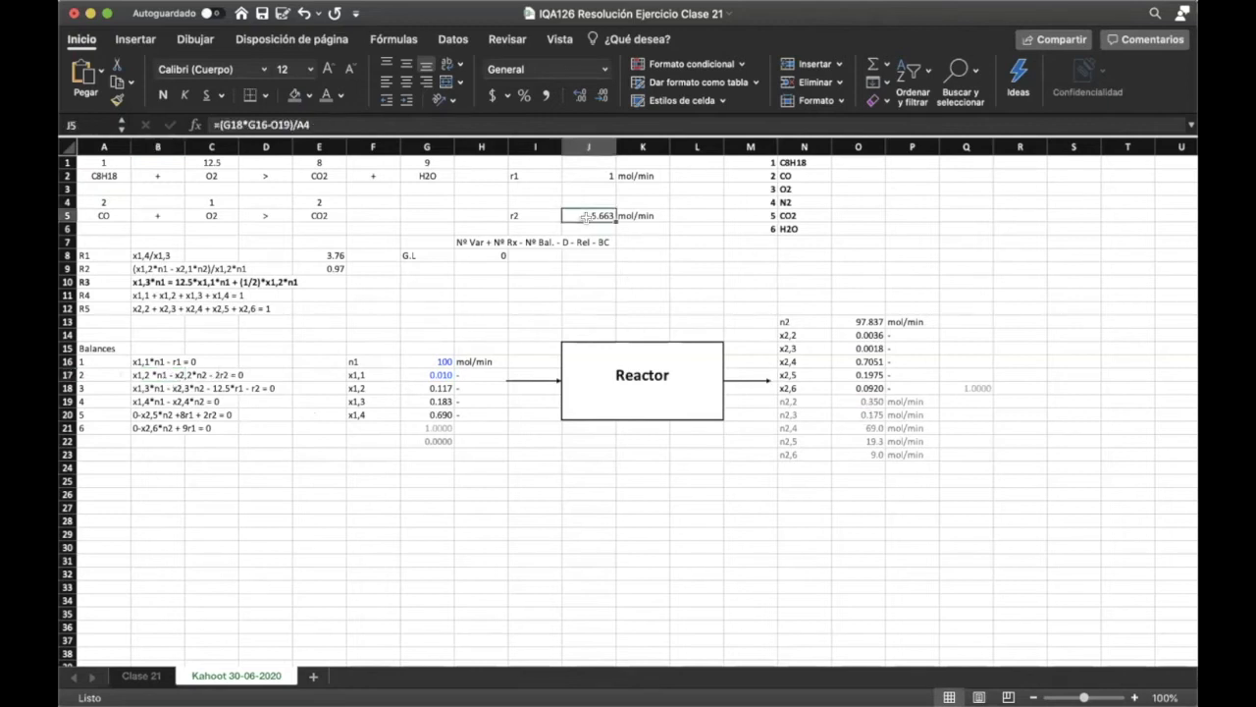
pyautogui.click(589, 124)
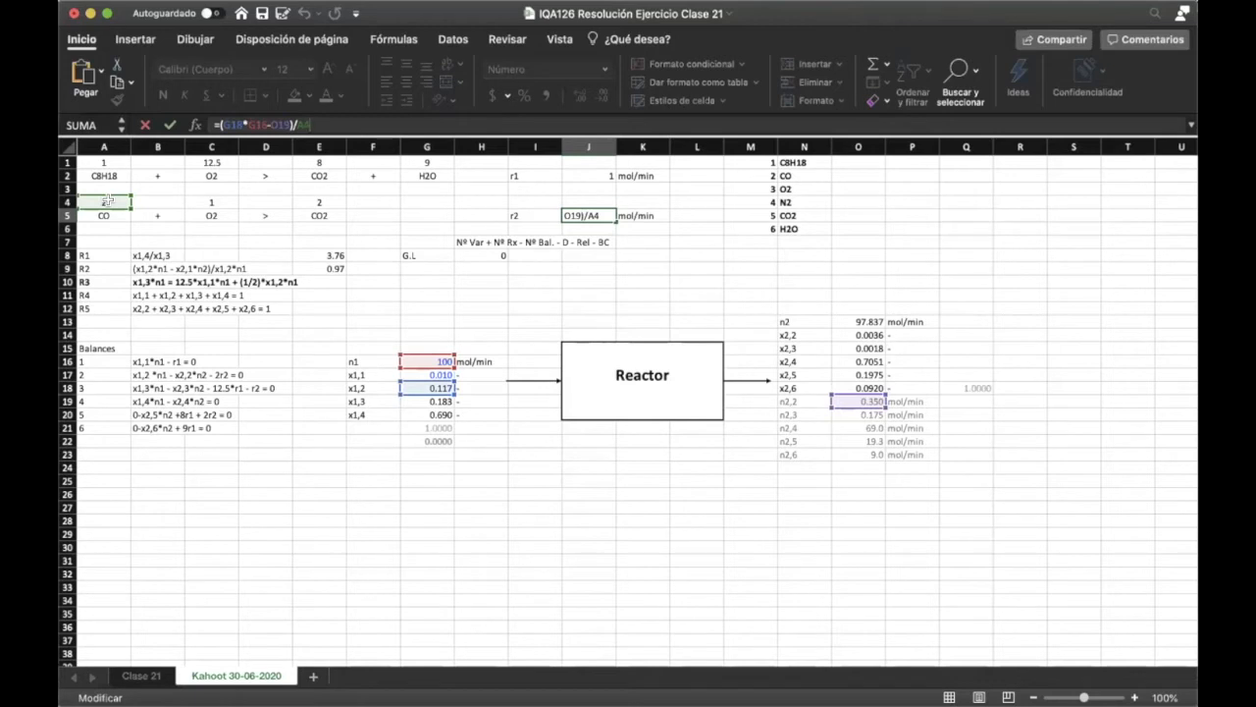
pyautogui.press('Return')
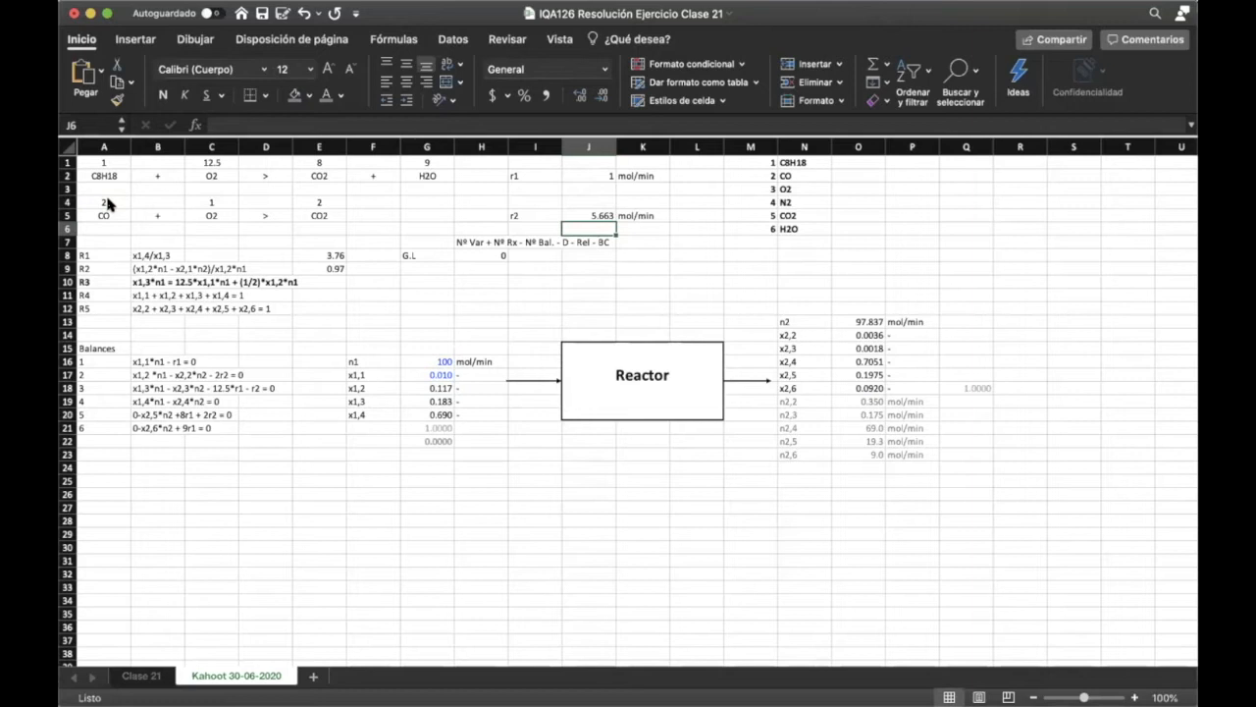
# - Review the n2,2 and n2,3 flow formulas in O19 and O20, and compare the latter with balance 3 in B18
pyautogui.click(863, 402)
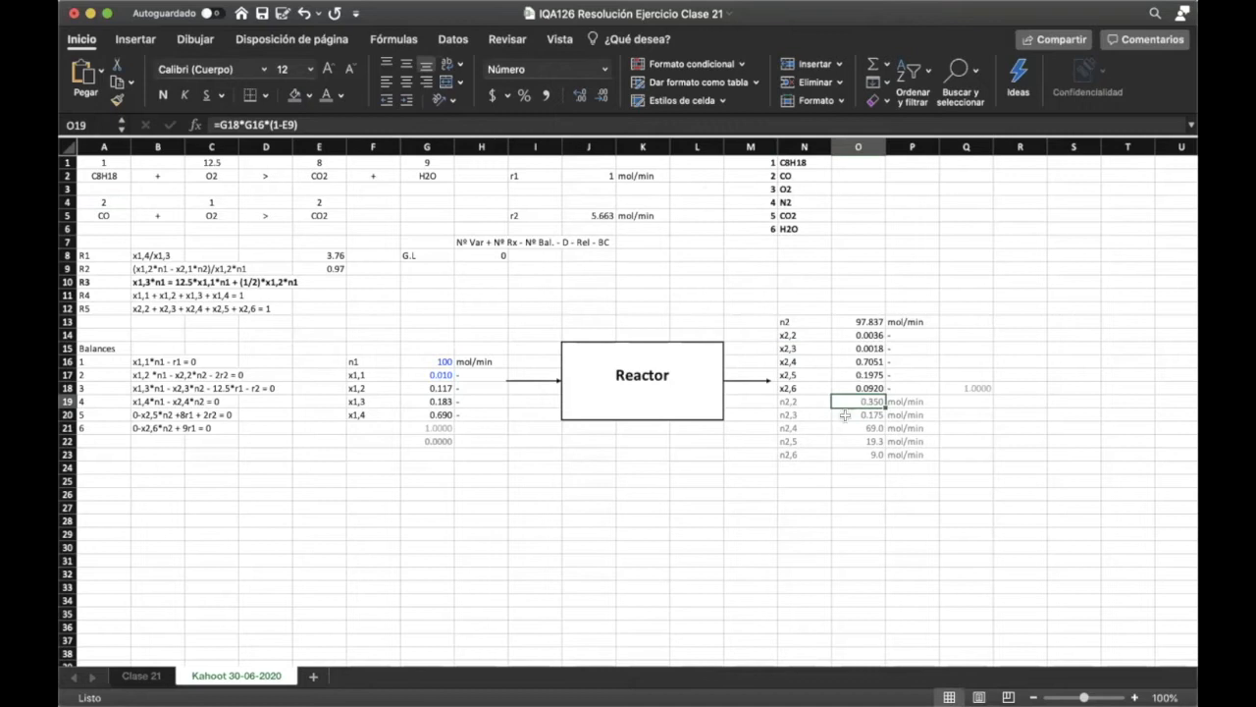
pyautogui.click(845, 415)
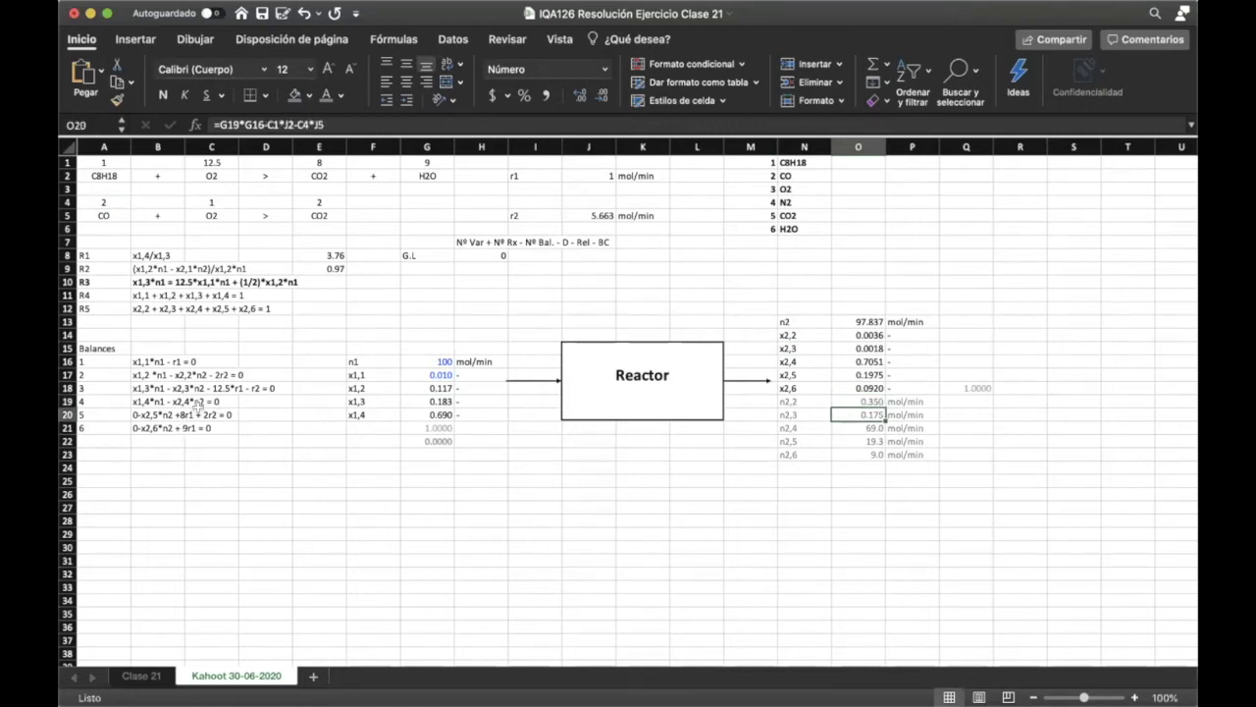
pyautogui.click(90, 387)
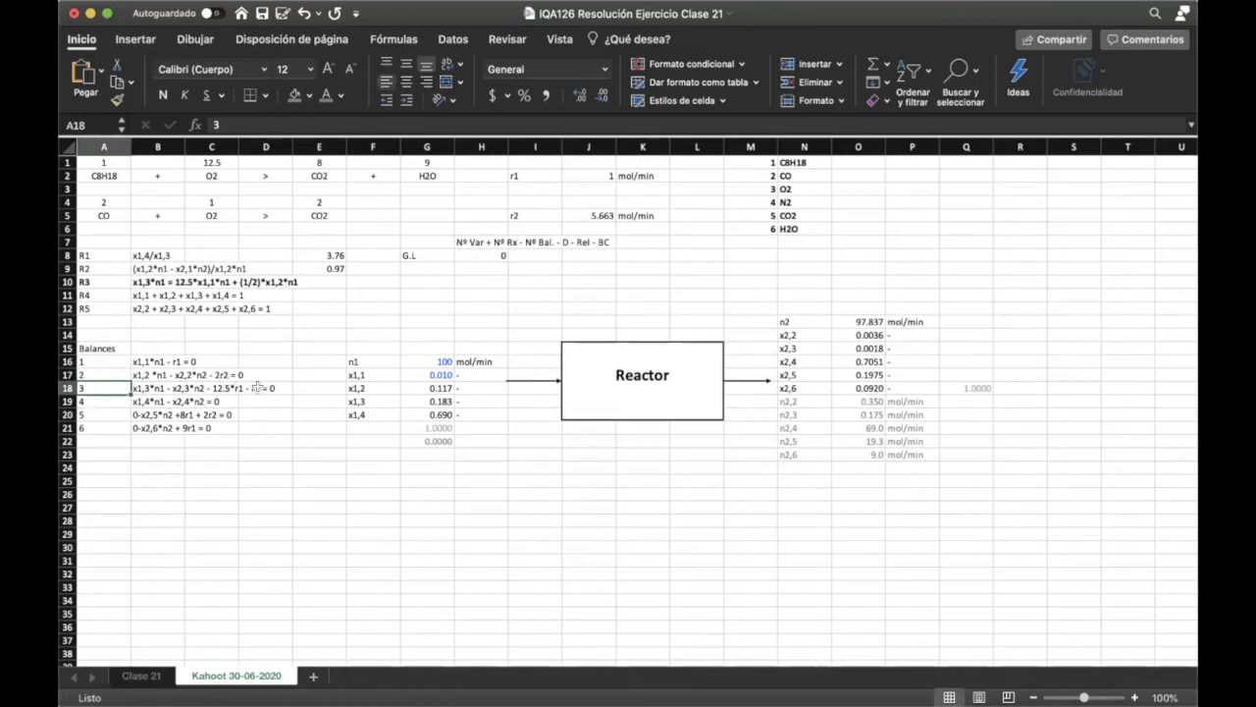
pyautogui.click(201, 389)
pyautogui.click(172, 388)
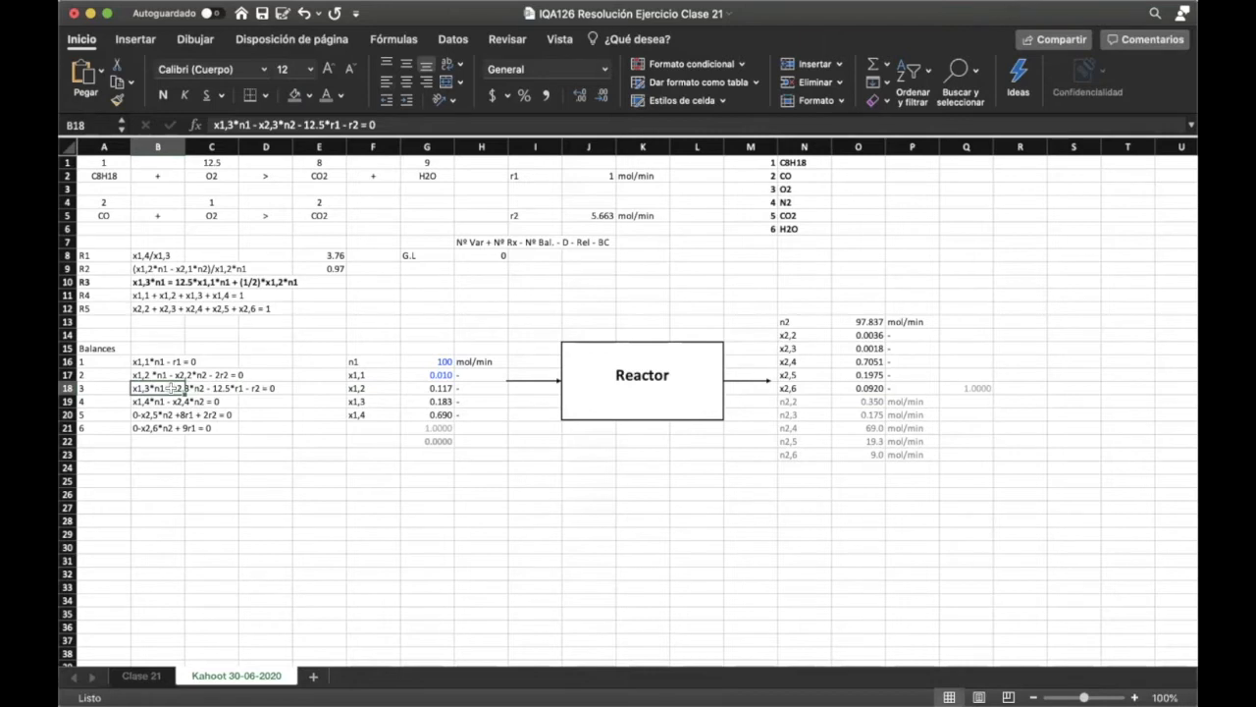
# - Compare balance 4 in B19 with the x1,4 fraction in G20 and the n2,4 flow formula in O21
pyautogui.press('Down')
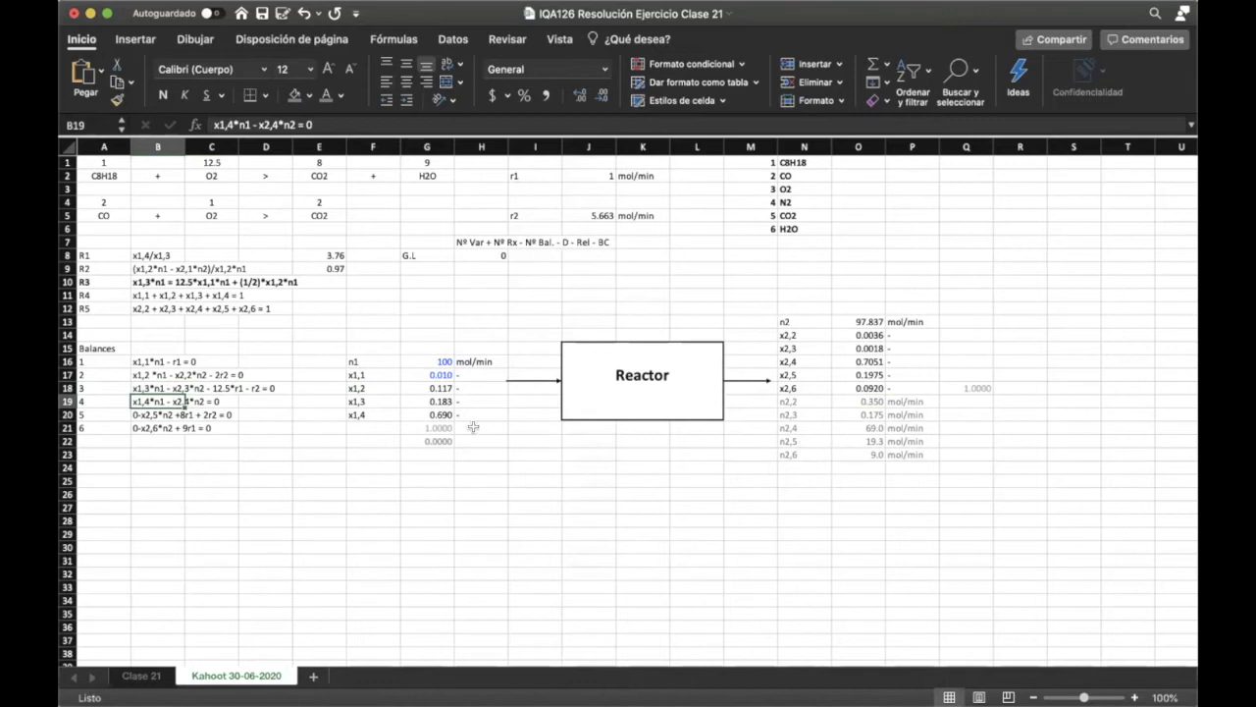
pyautogui.click(439, 415)
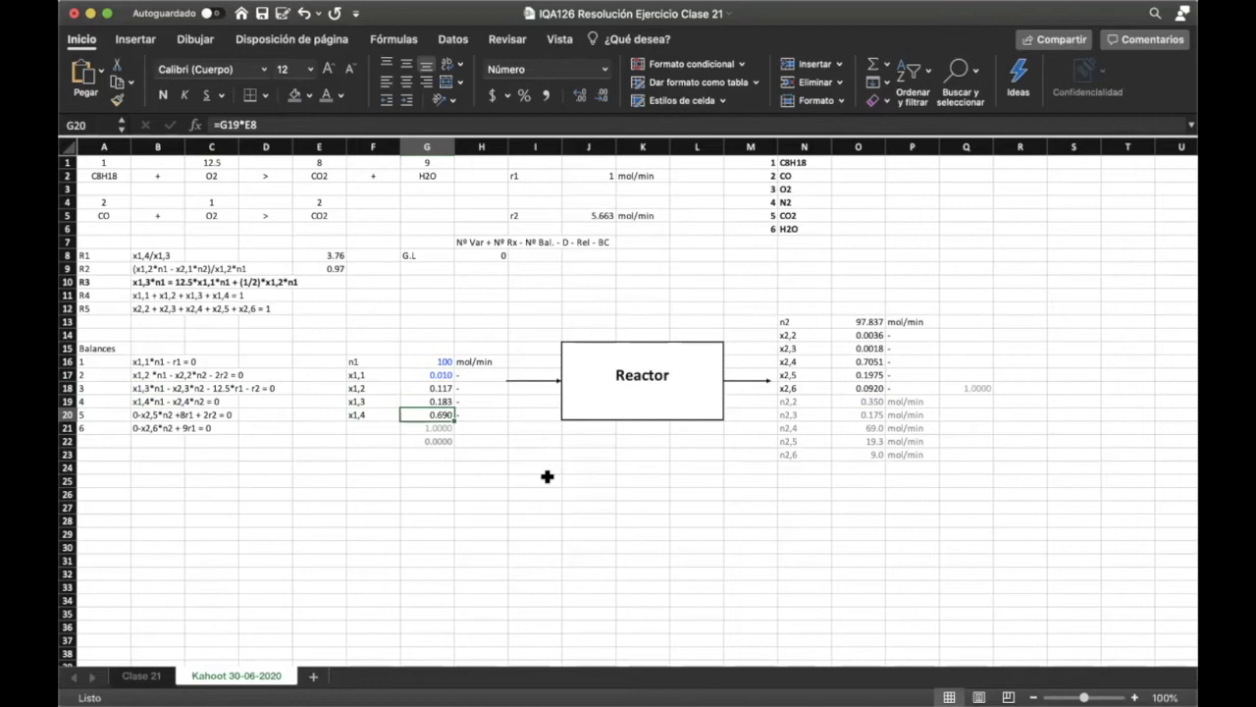
pyautogui.click(872, 428)
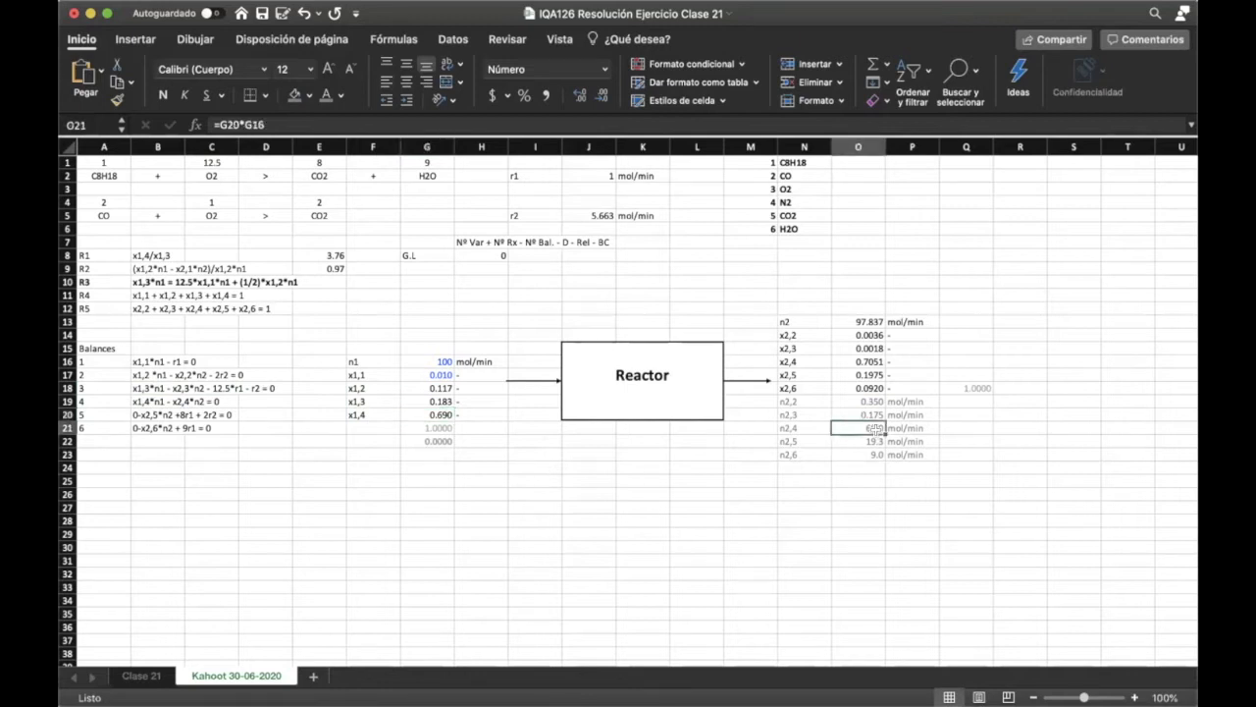
# - Compare balance 5 in B20 with the n2,5 flow in O22, and trace the formula references of O22 and O23
pyautogui.click(144, 416)
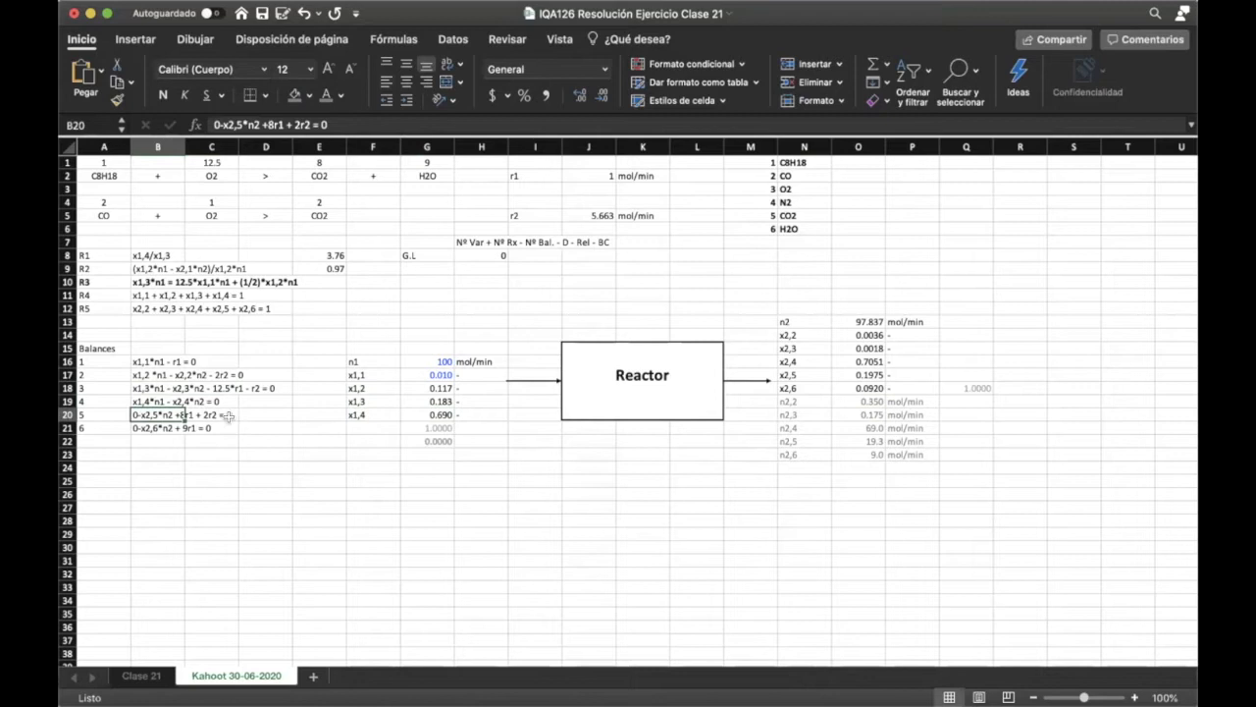
pyautogui.click(870, 442)
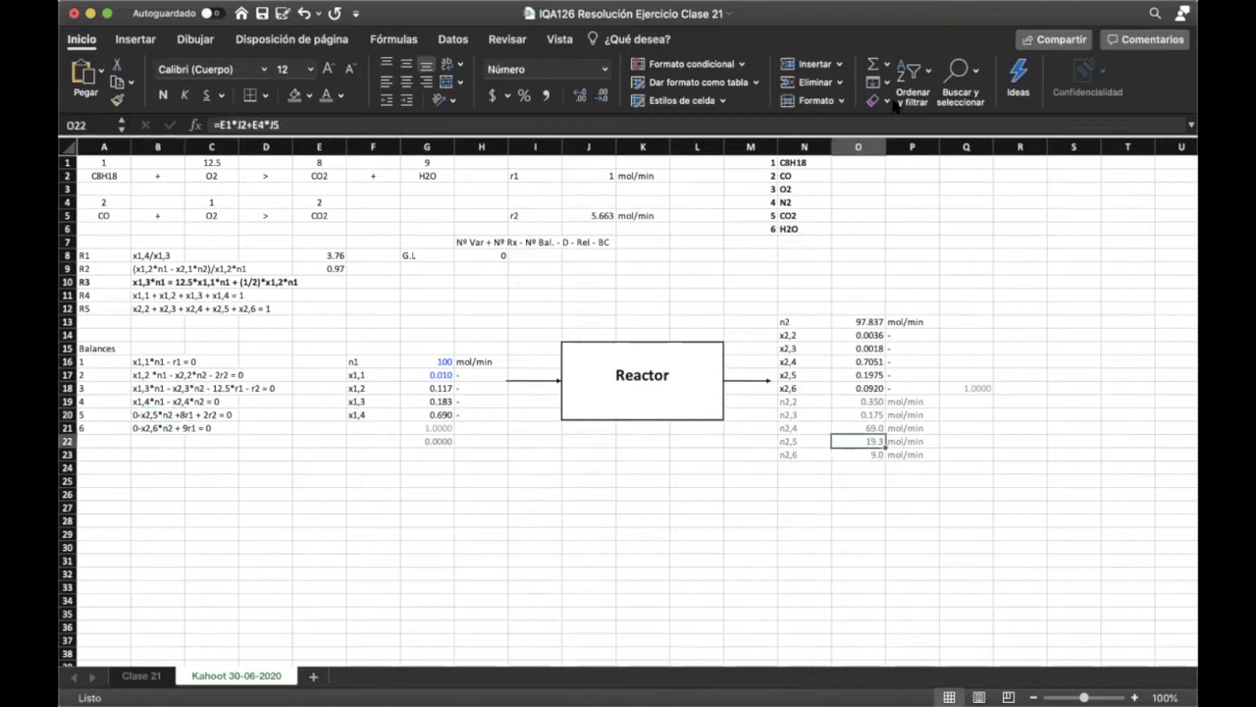
pyautogui.press('F2')
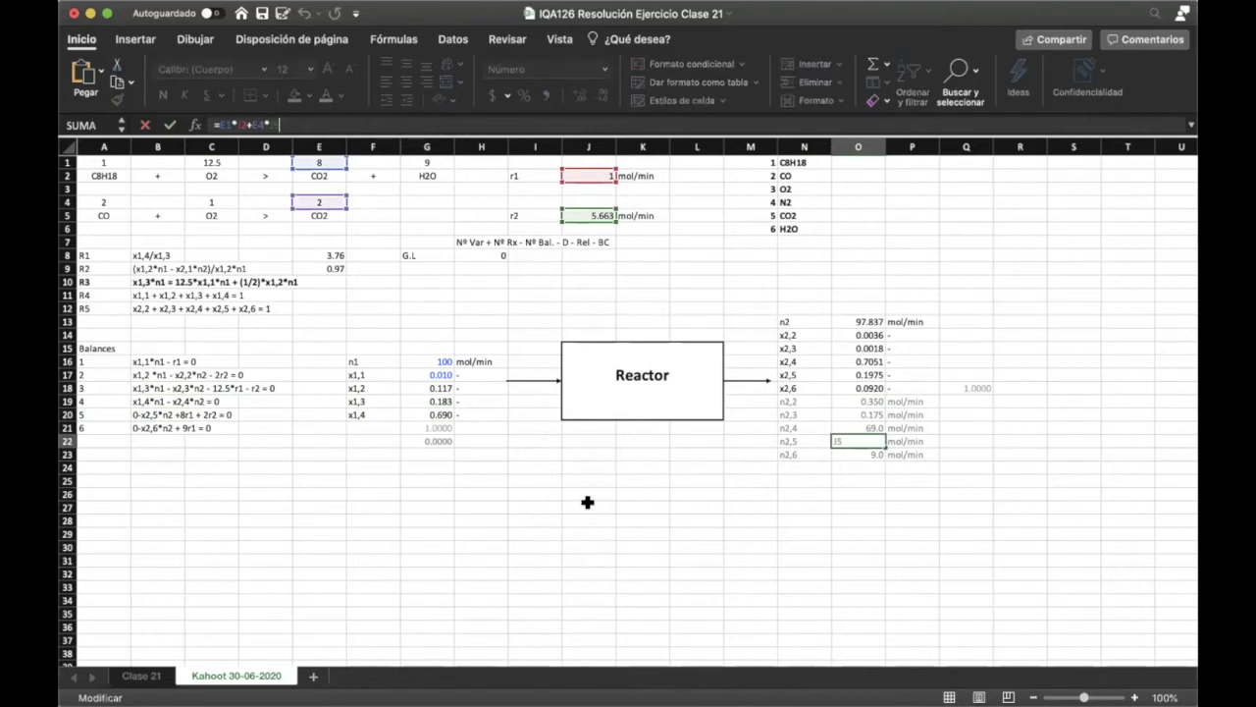
pyautogui.press('Return')
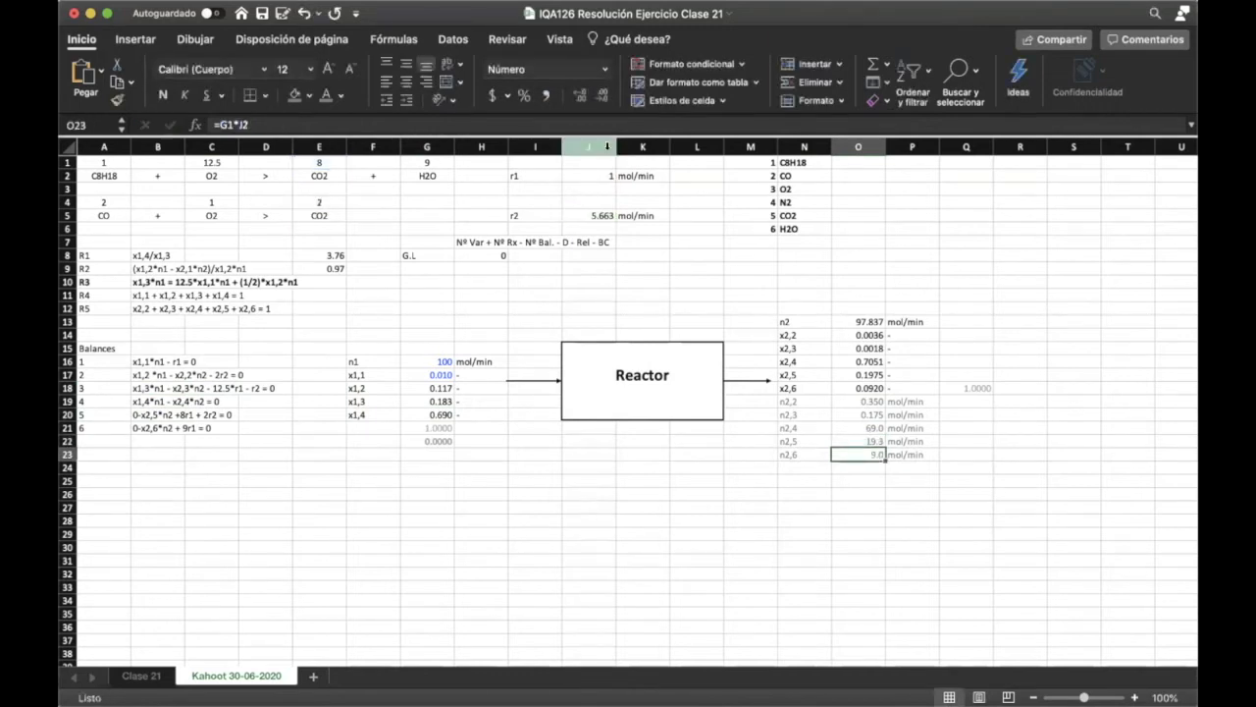
pyautogui.click(624, 128)
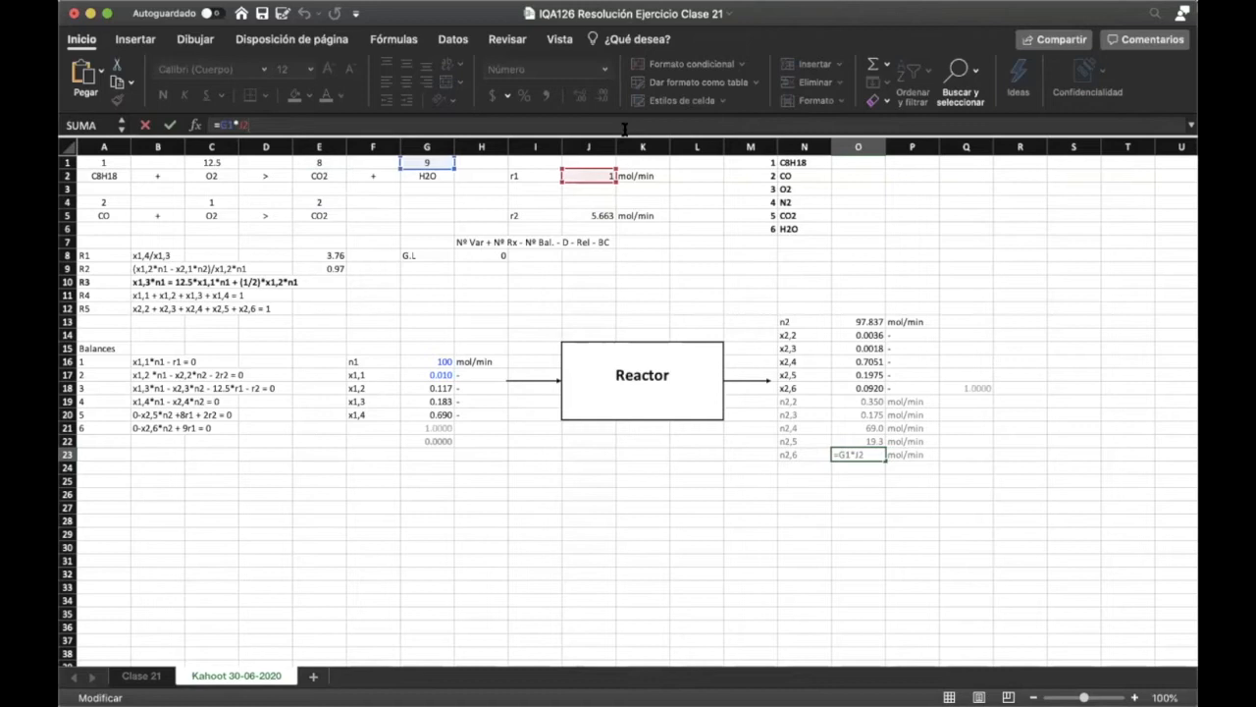
pyautogui.press('Return')
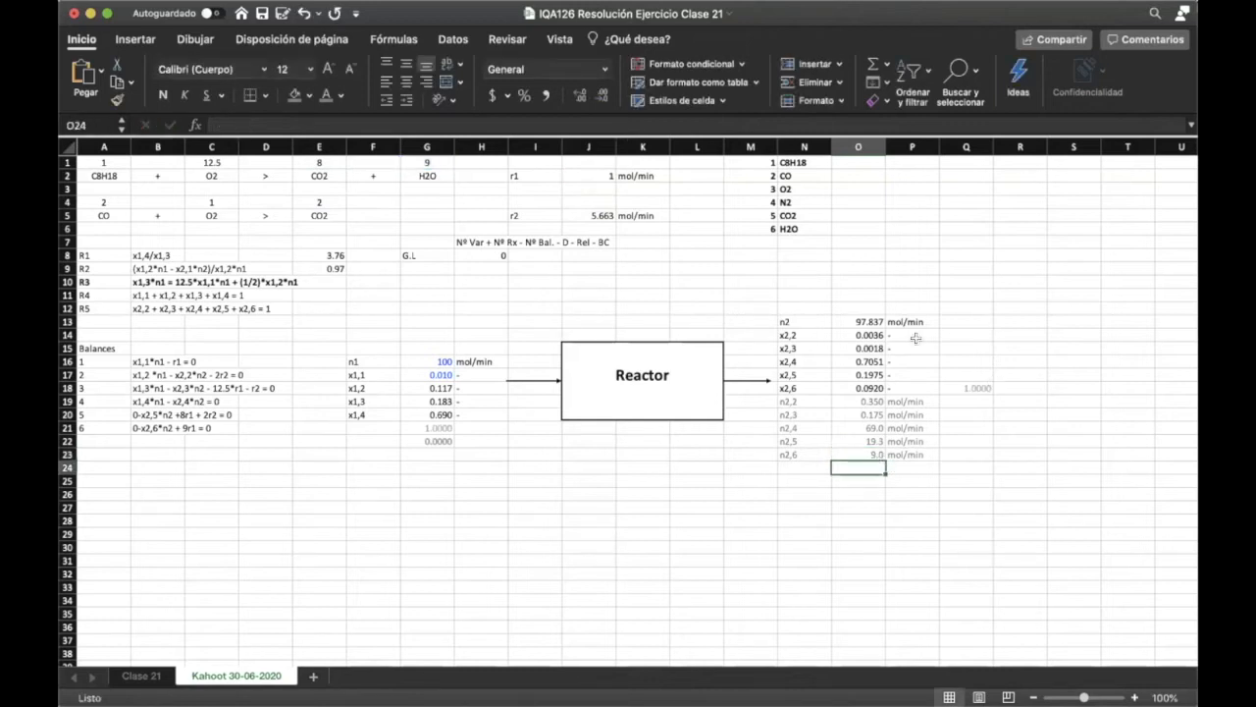
# - Trace the references of the n2 sum in O13 and the x2,2 fraction in O14 without editing, and select relation R3 in A10
pyautogui.click(870, 326)
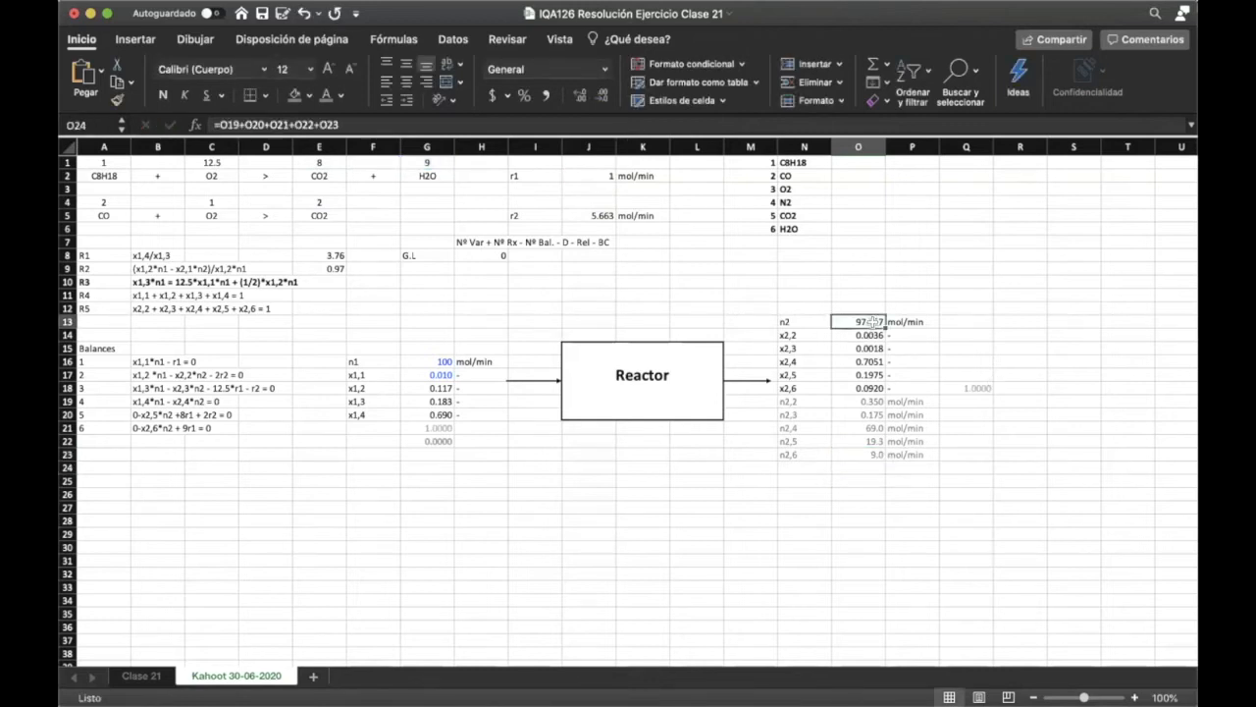
pyautogui.click(851, 121)
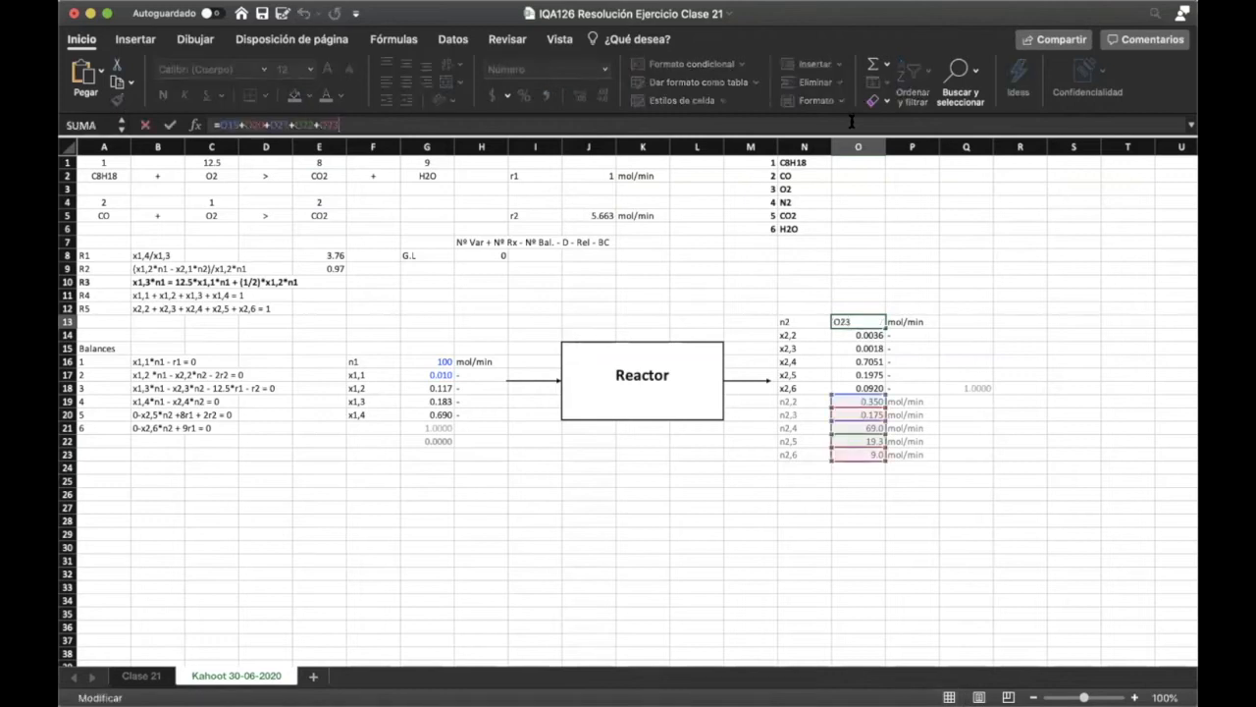
pyautogui.press('Return')
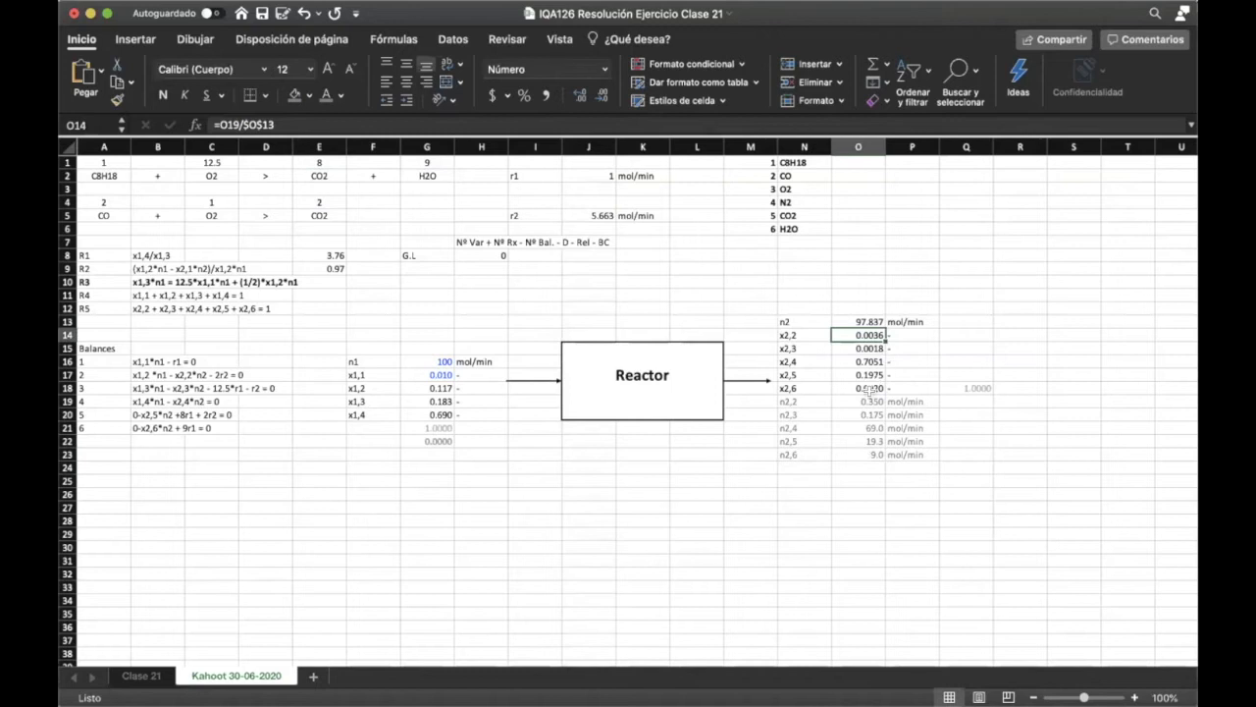
pyautogui.click(910, 119)
pyautogui.press('Return')
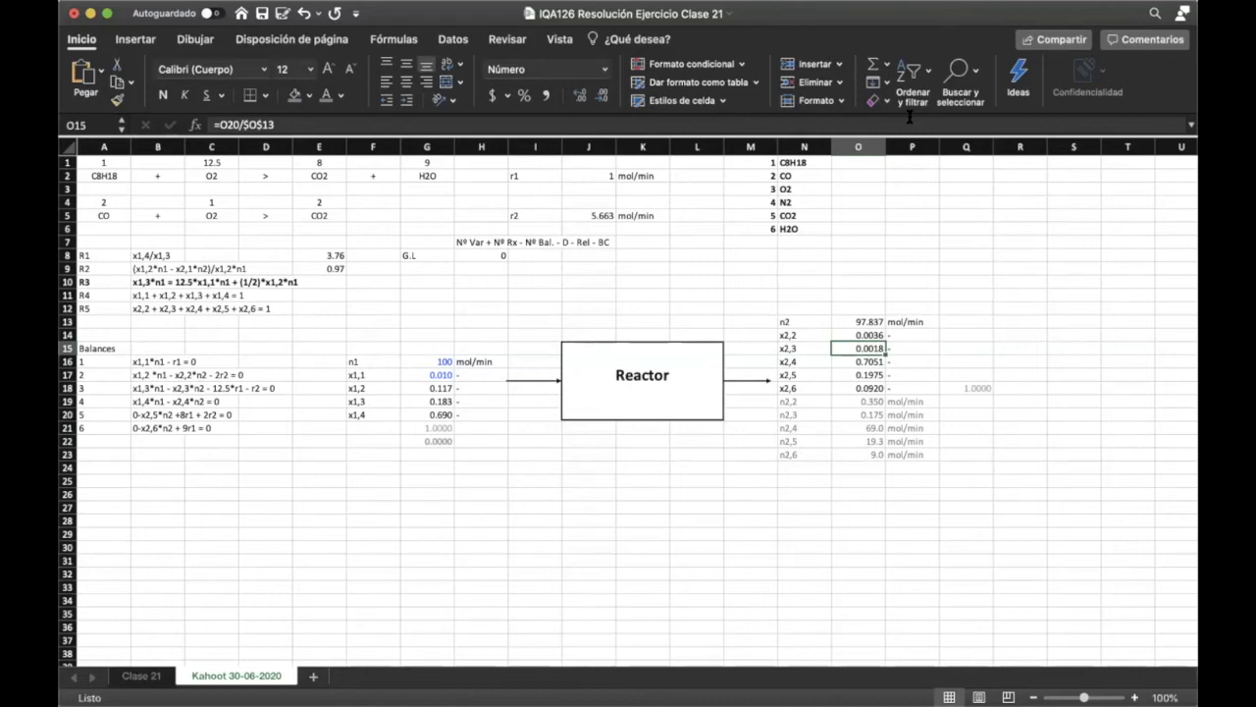
pyautogui.click(100, 280)
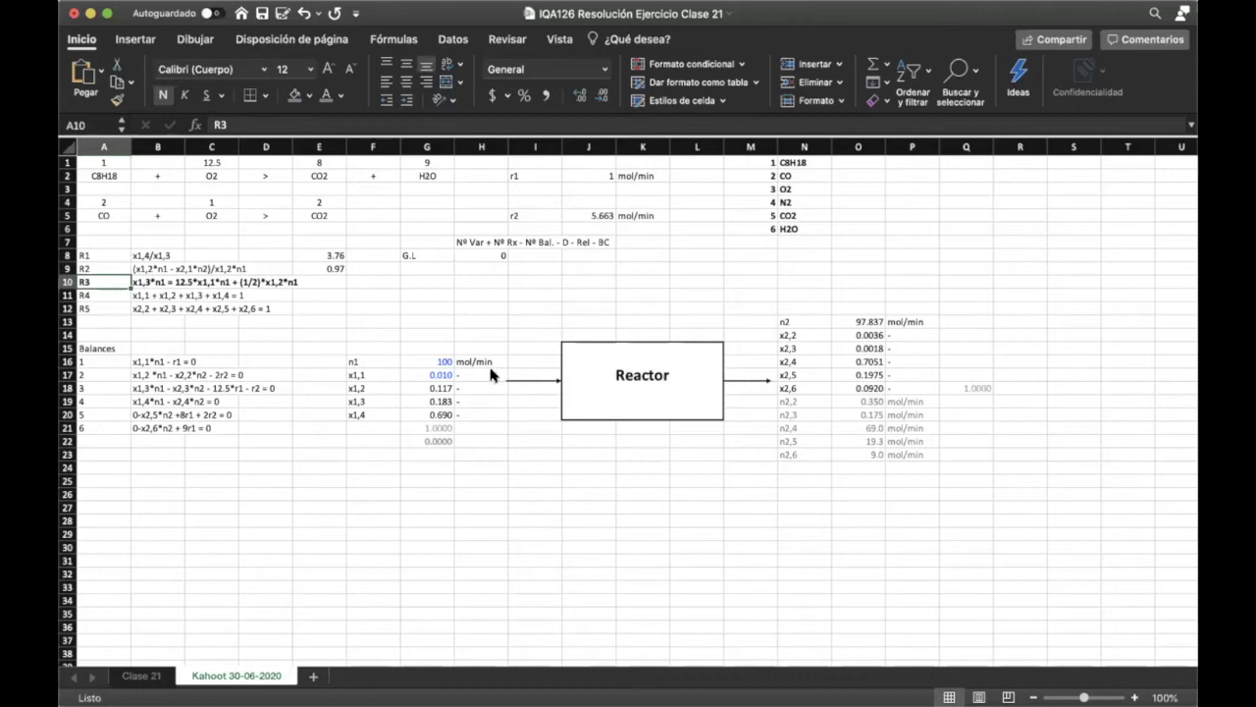
# - Switch to the Clase 21 exercise document in Word and select burner reactions (1), (2) and (3) one after another for review
pyautogui.press('super+Tab')
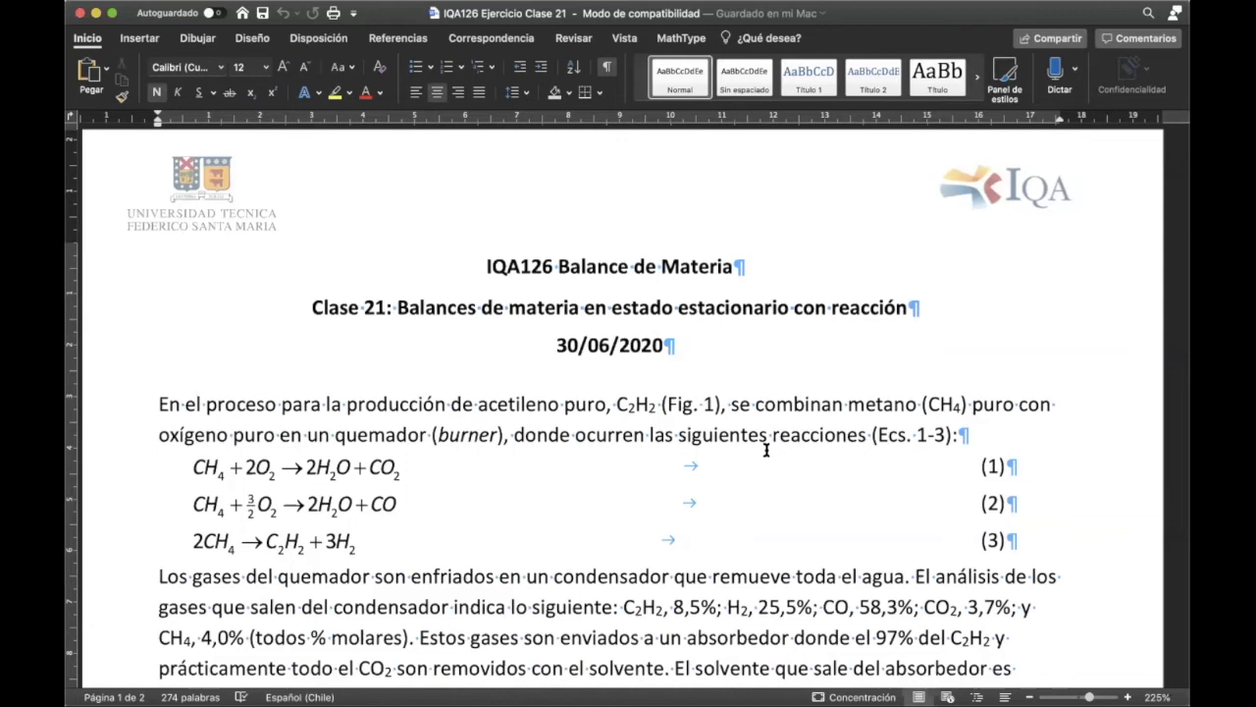
pyautogui.click(196, 469)
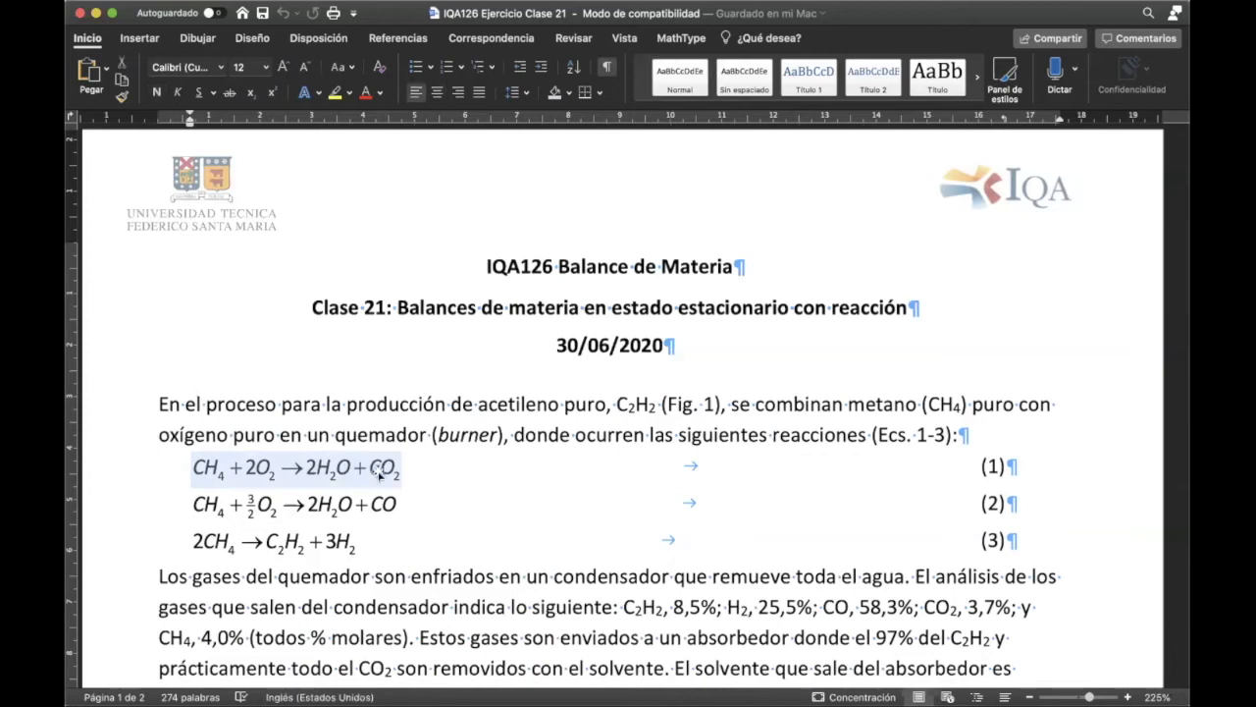
pyautogui.click(187, 495)
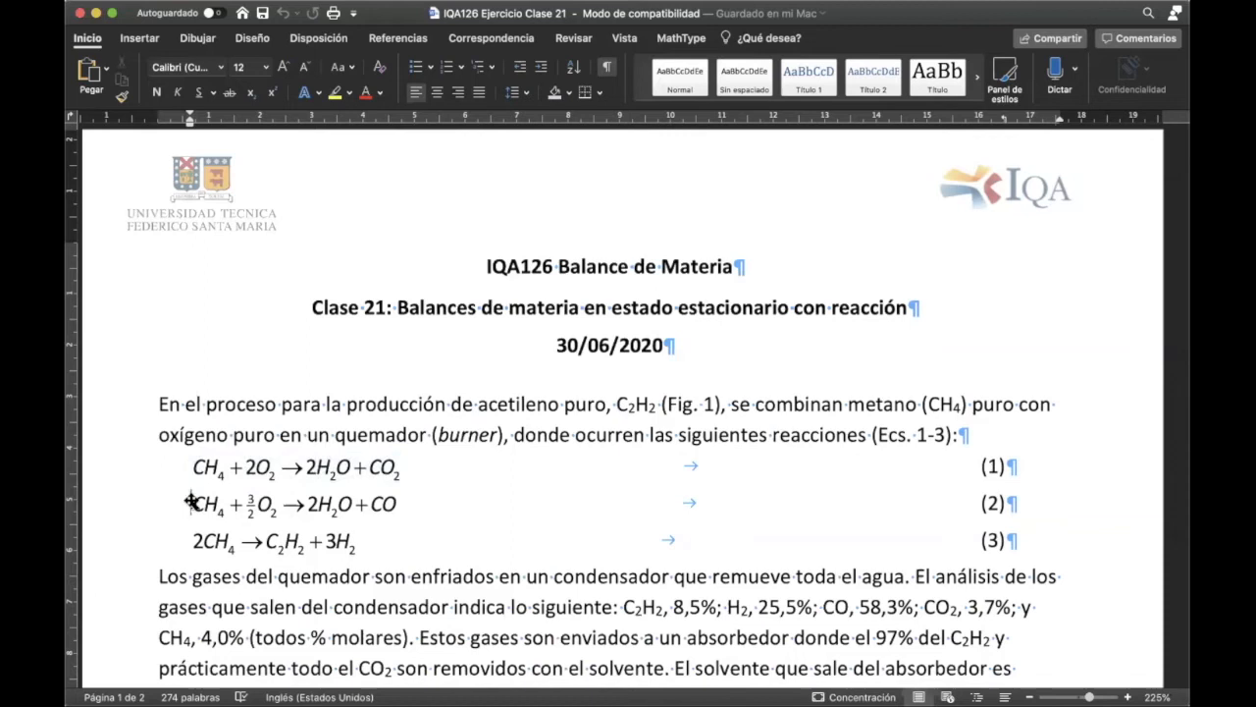
pyautogui.click(193, 503)
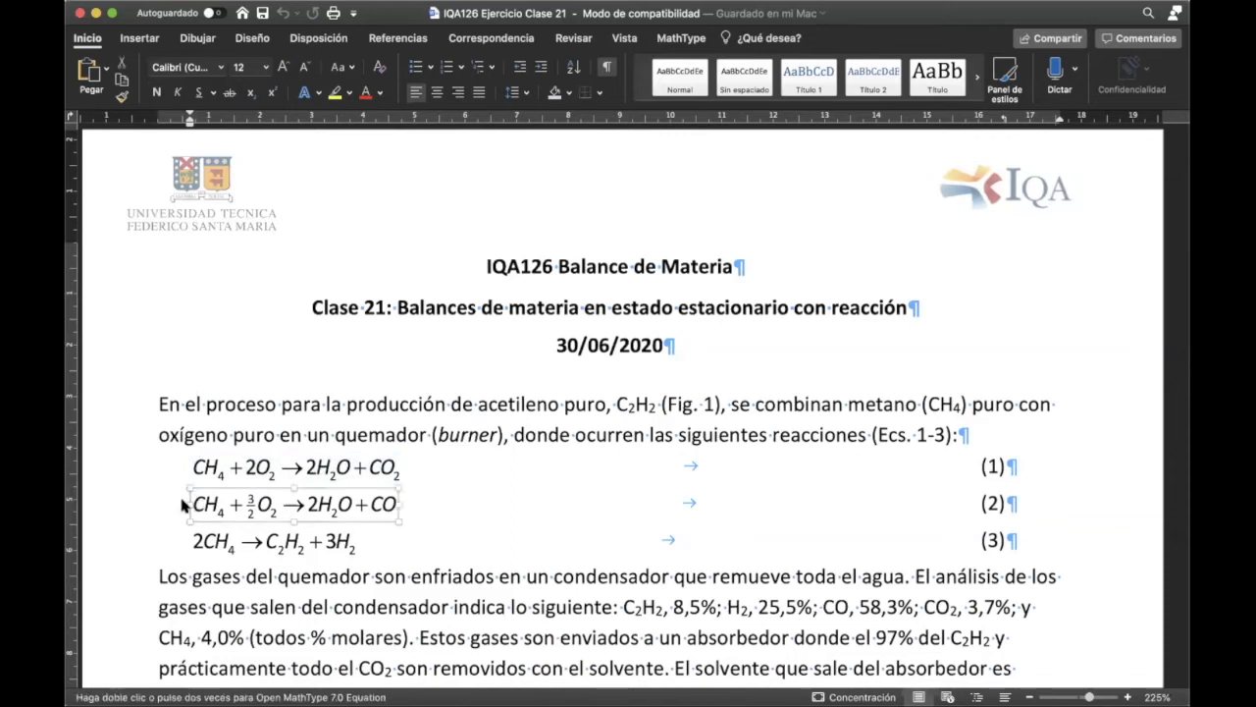
pyautogui.click(184, 502)
pyautogui.moveTo(191, 503); pyautogui.dragTo(290, 507)
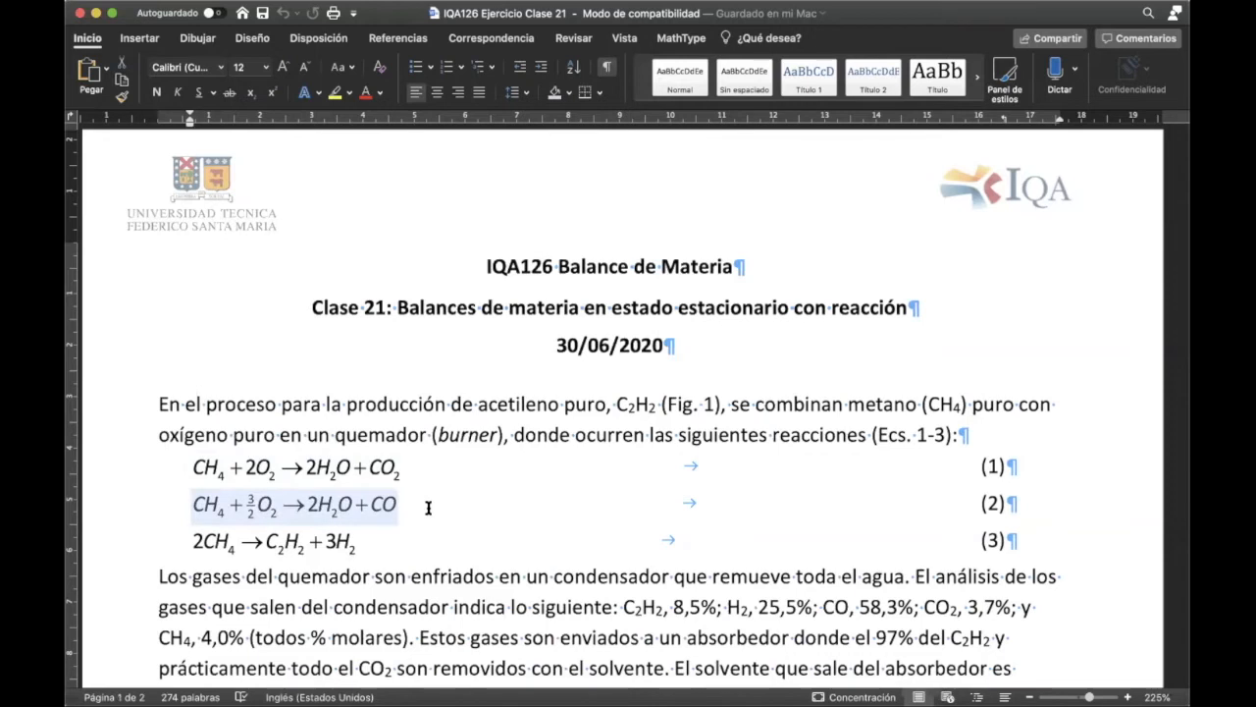
pyautogui.click(181, 532)
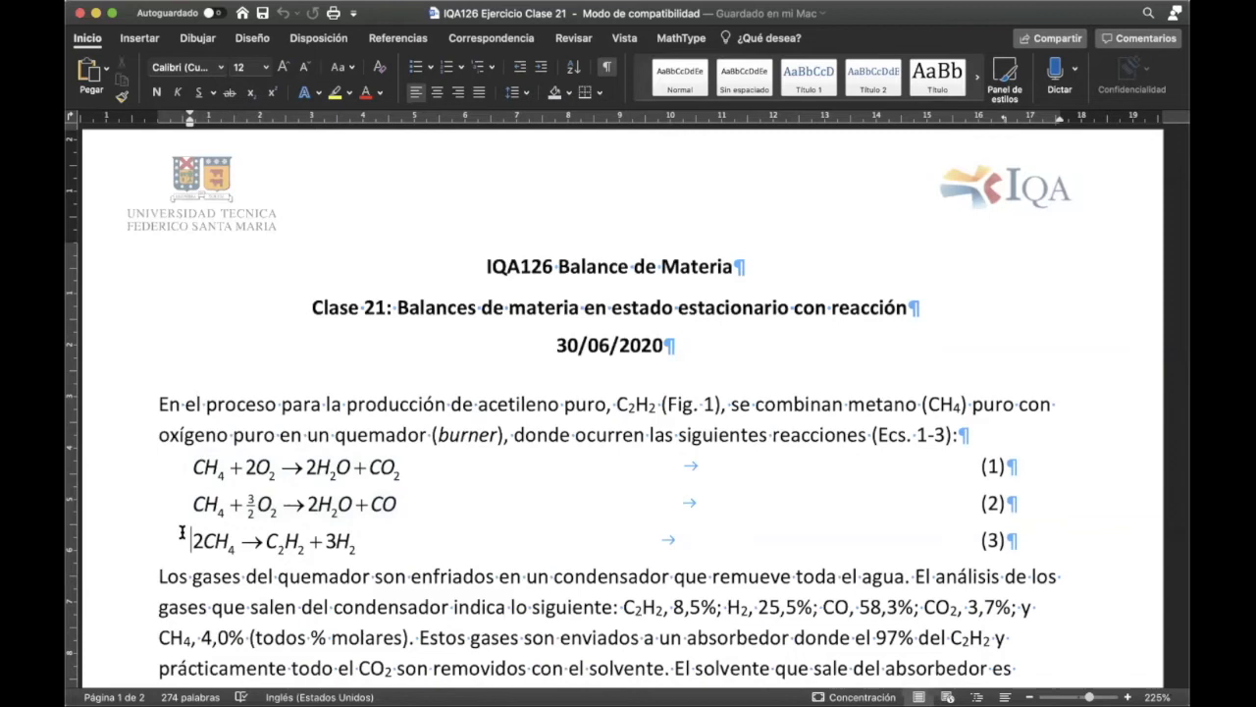
pyautogui.moveTo(181, 532); pyautogui.dragTo(348, 533)
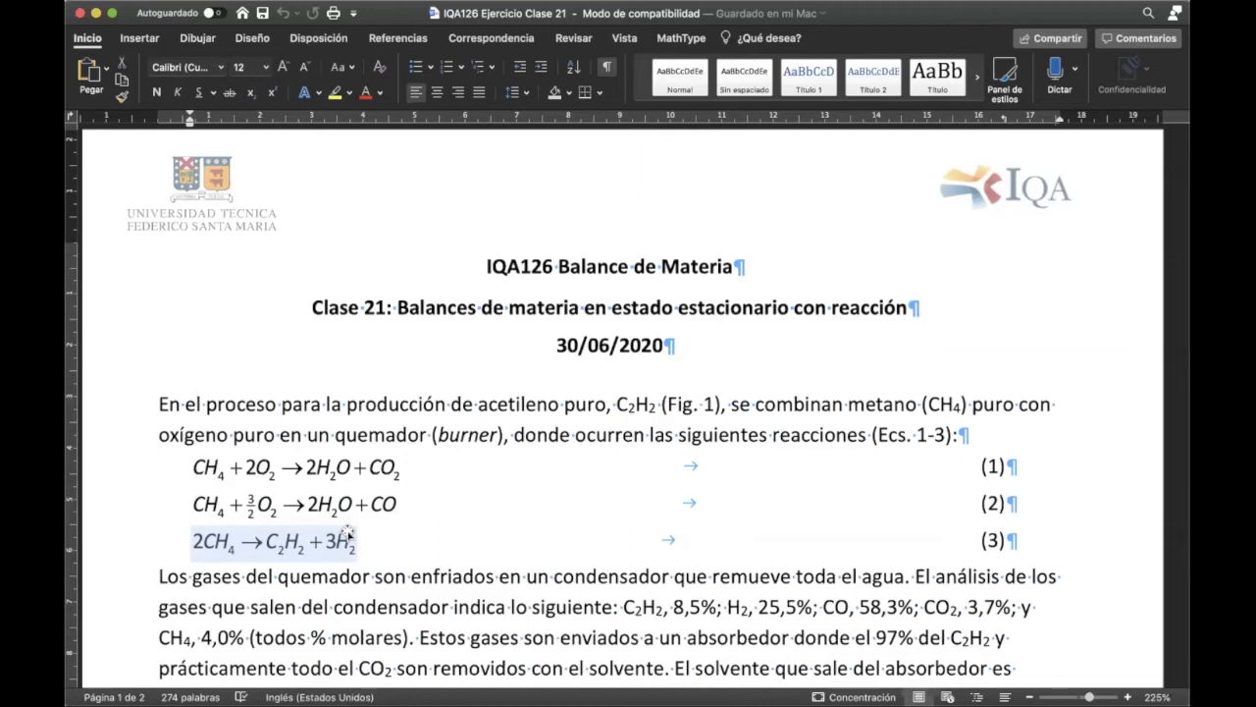
pyautogui.click(192, 468)
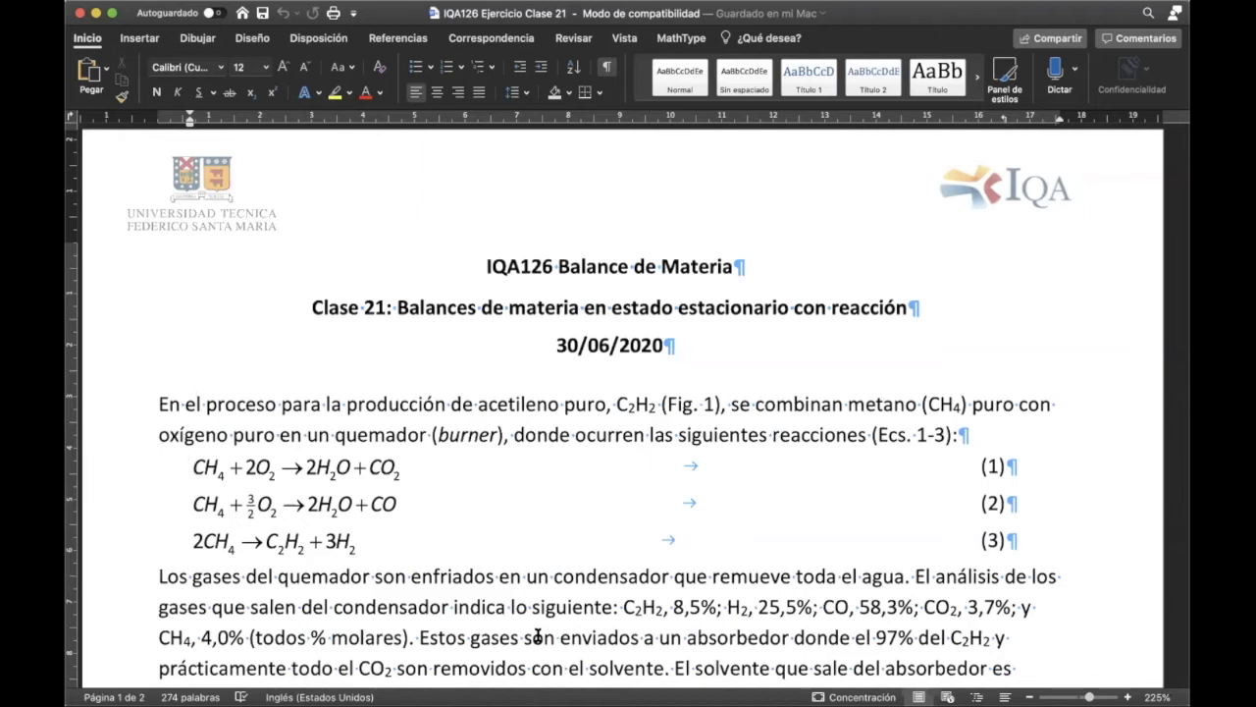
# - Examine the Figure 1 process diagram on page 2, including the burner feeds, and return to the problem statement
pyautogui.scroll(-1, 653, 563)
pyautogui.scroll(-15, 653, 561)
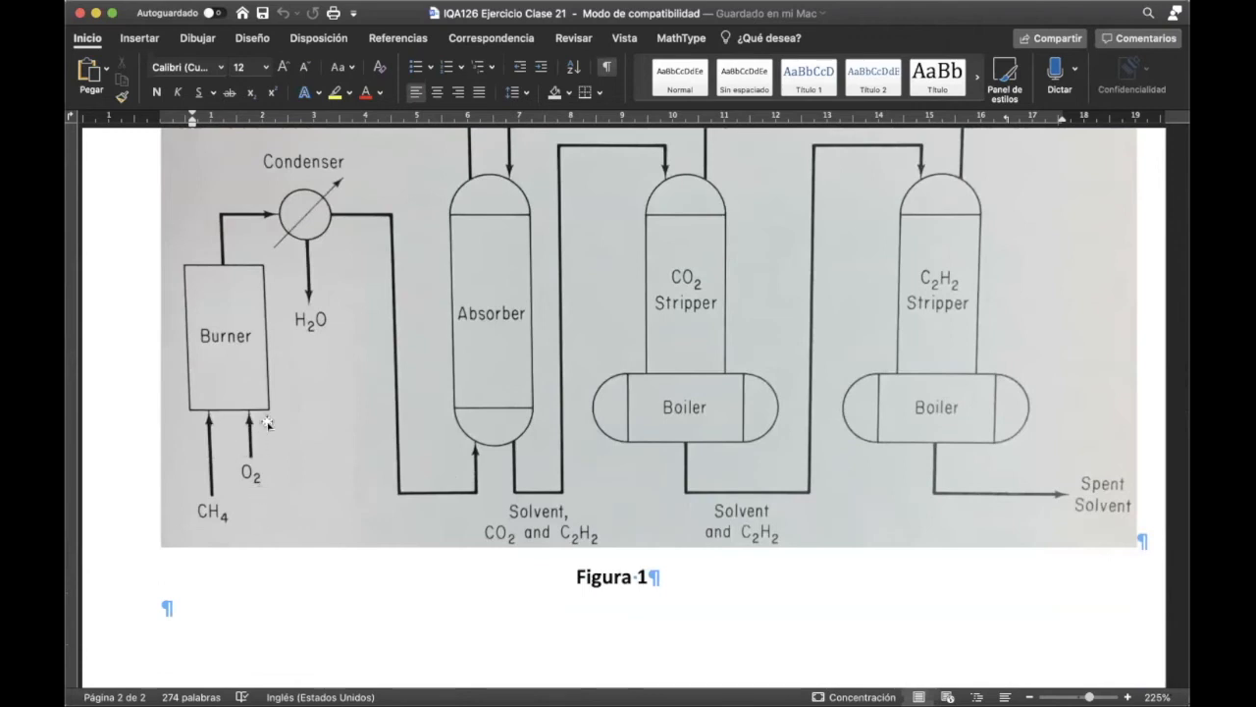
pyautogui.scroll(2, 267, 424)
pyautogui.scroll(2, 267, 424)
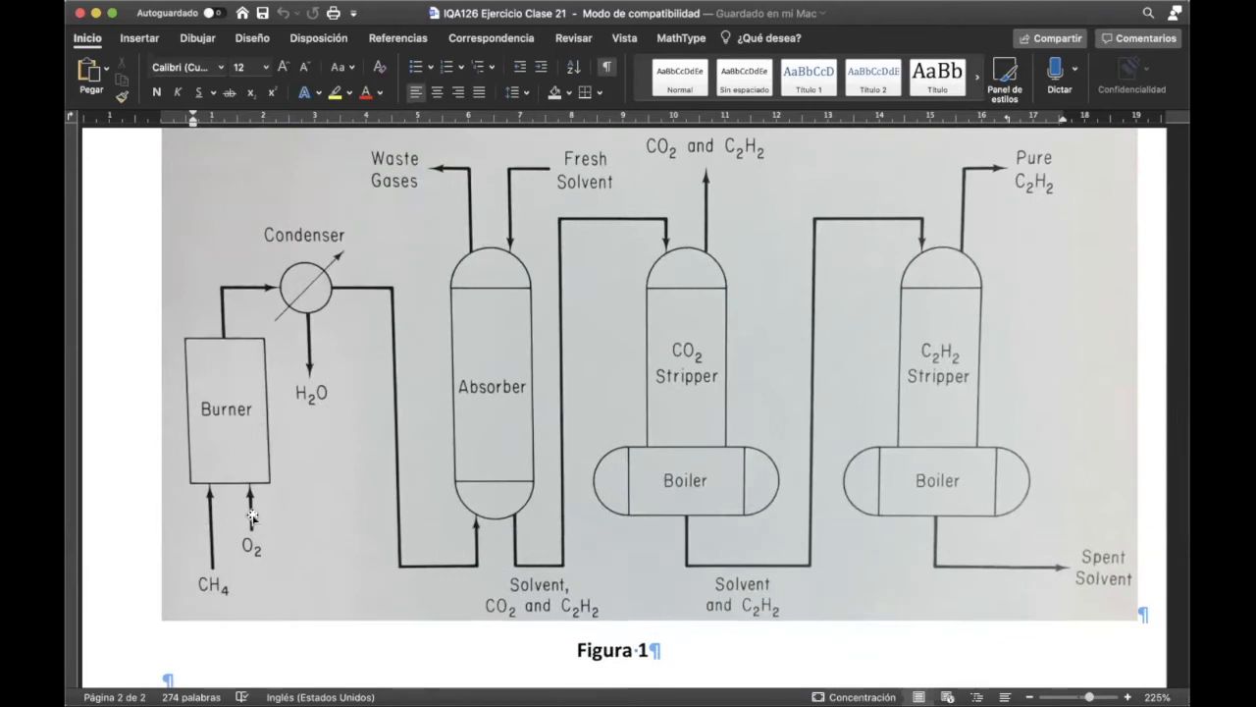
pyautogui.scroll(-10, 252, 514)
pyautogui.scroll(10, 252, 515)
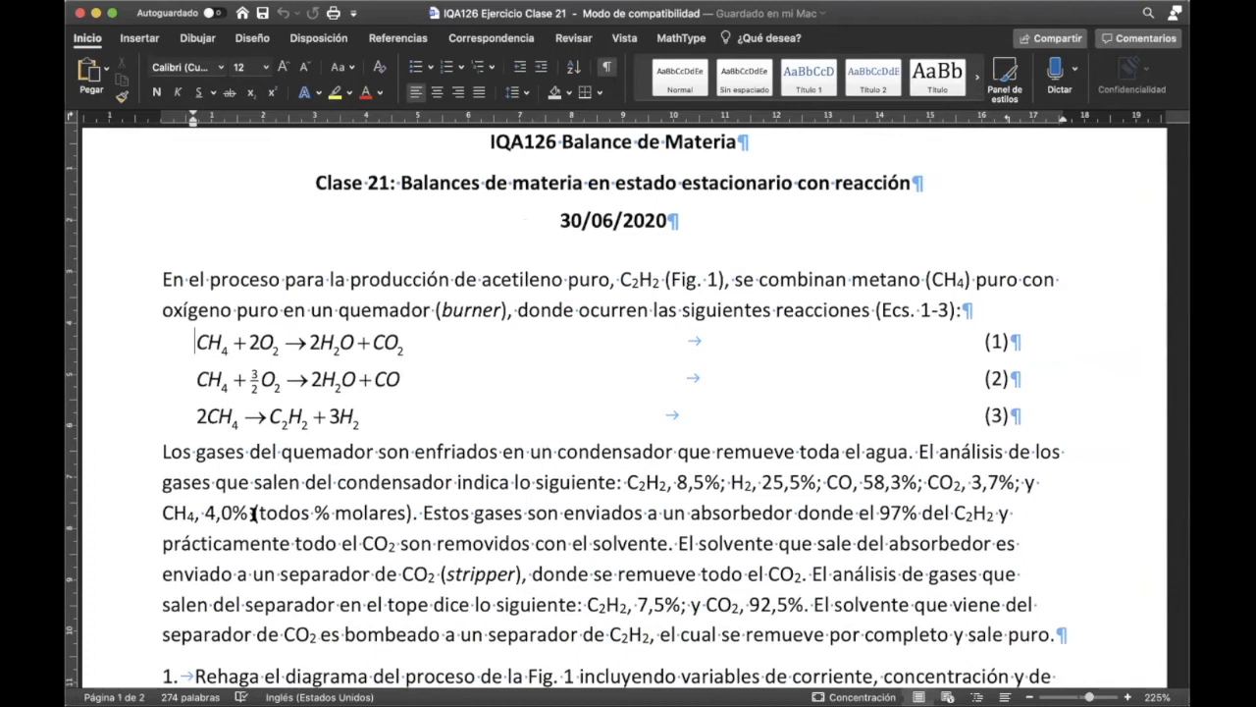
# - Select the condenser outlet gas composition and the 97% C2H2 absorption value in the statement, and go back to the Figure 1 diagram
pyautogui.moveTo(629, 482); pyautogui.dragTo(417, 520)
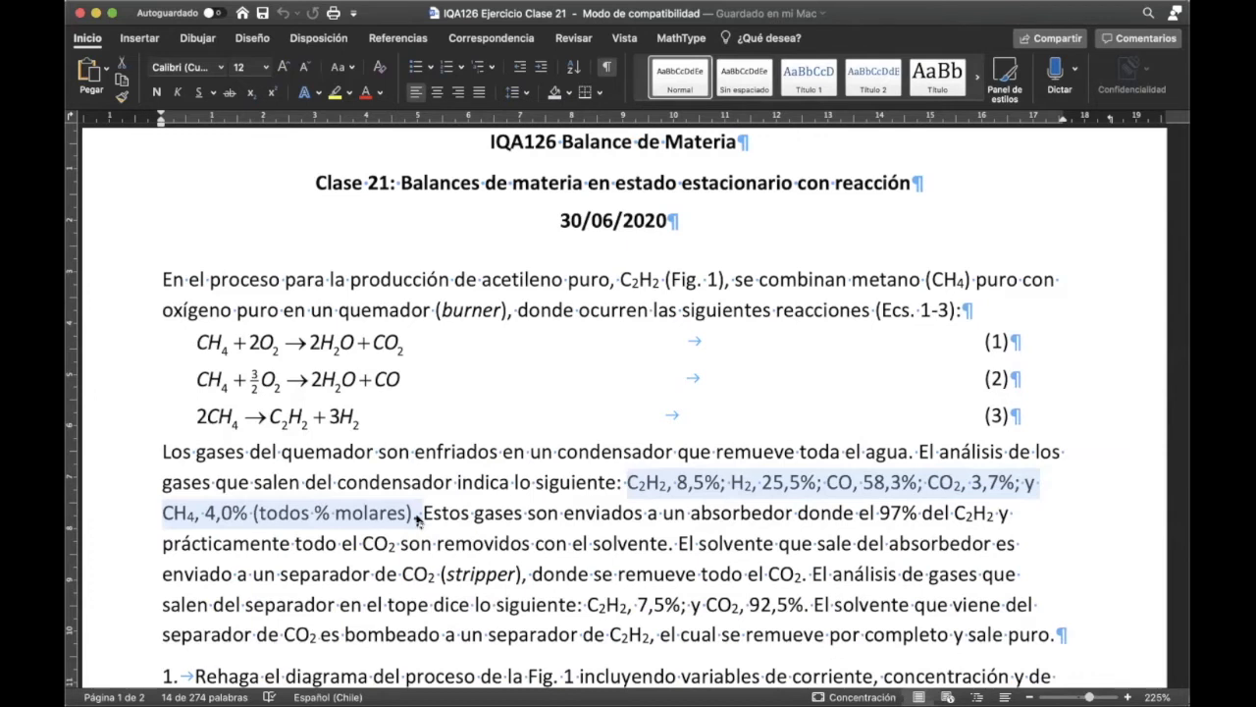
pyautogui.moveTo(882, 513); pyautogui.dragTo(921, 515)
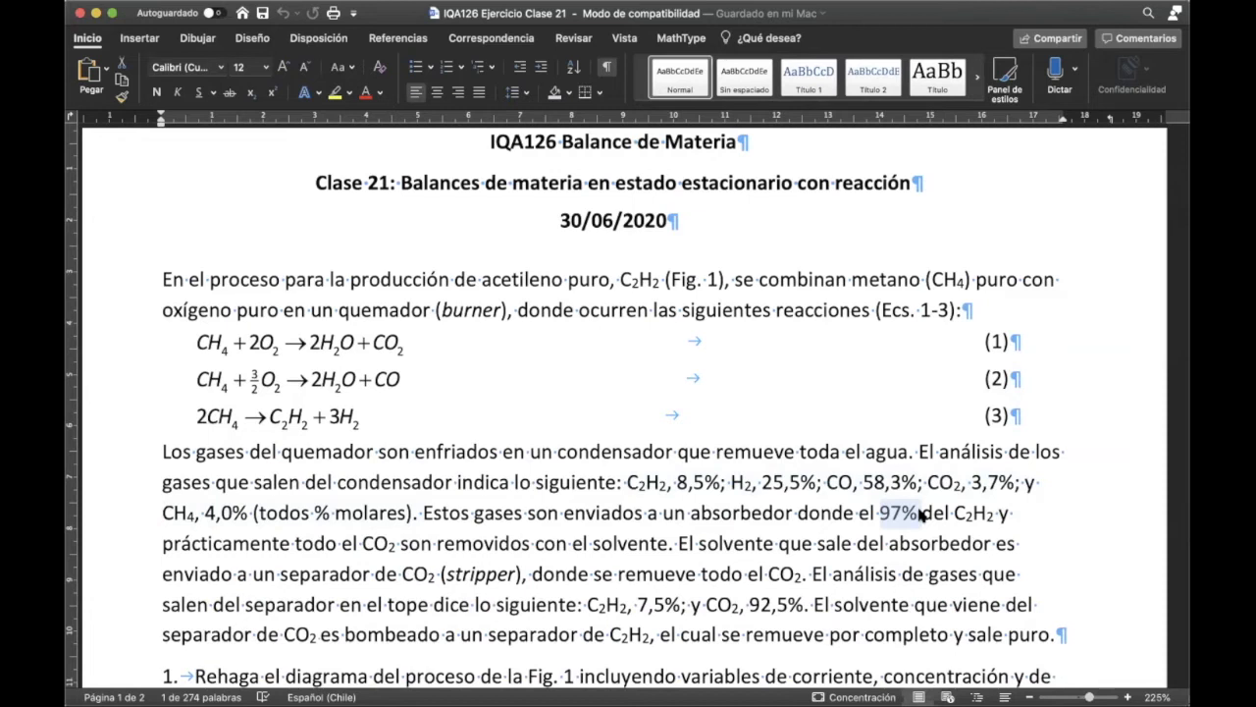
pyautogui.scroll(-1, 921, 514)
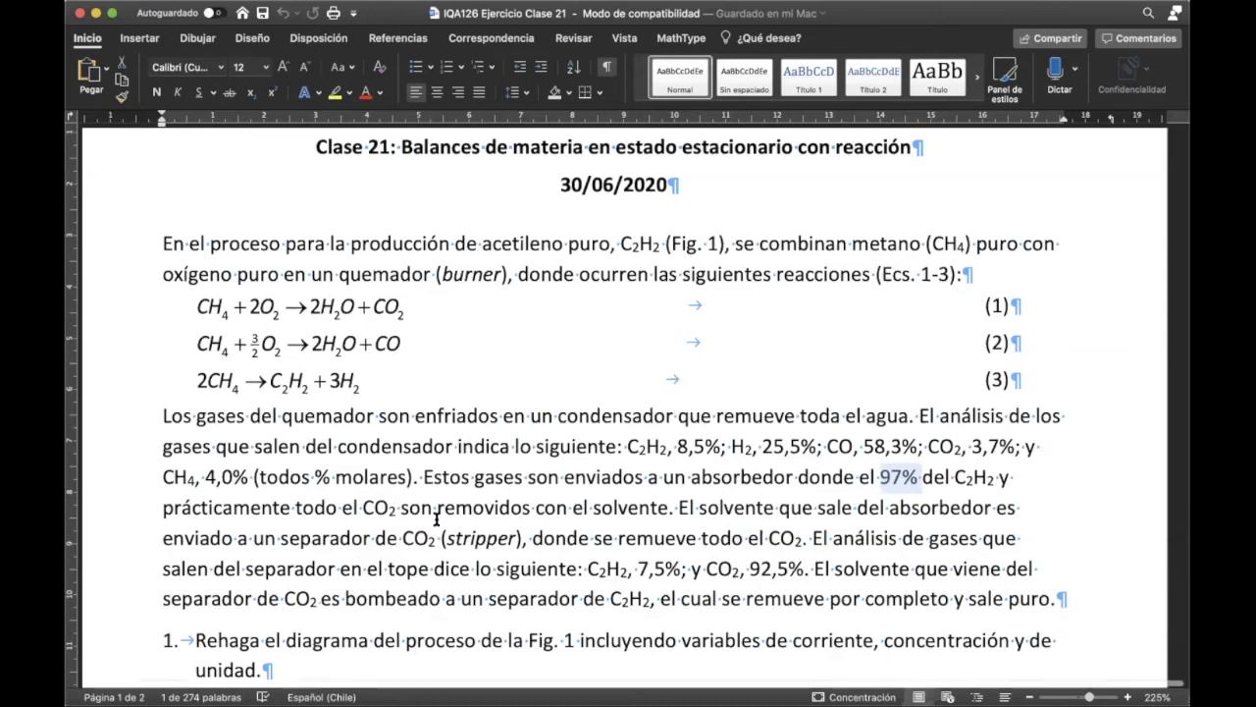
pyautogui.scroll(-5, 436, 519)
pyautogui.scroll(-10, 436, 519)
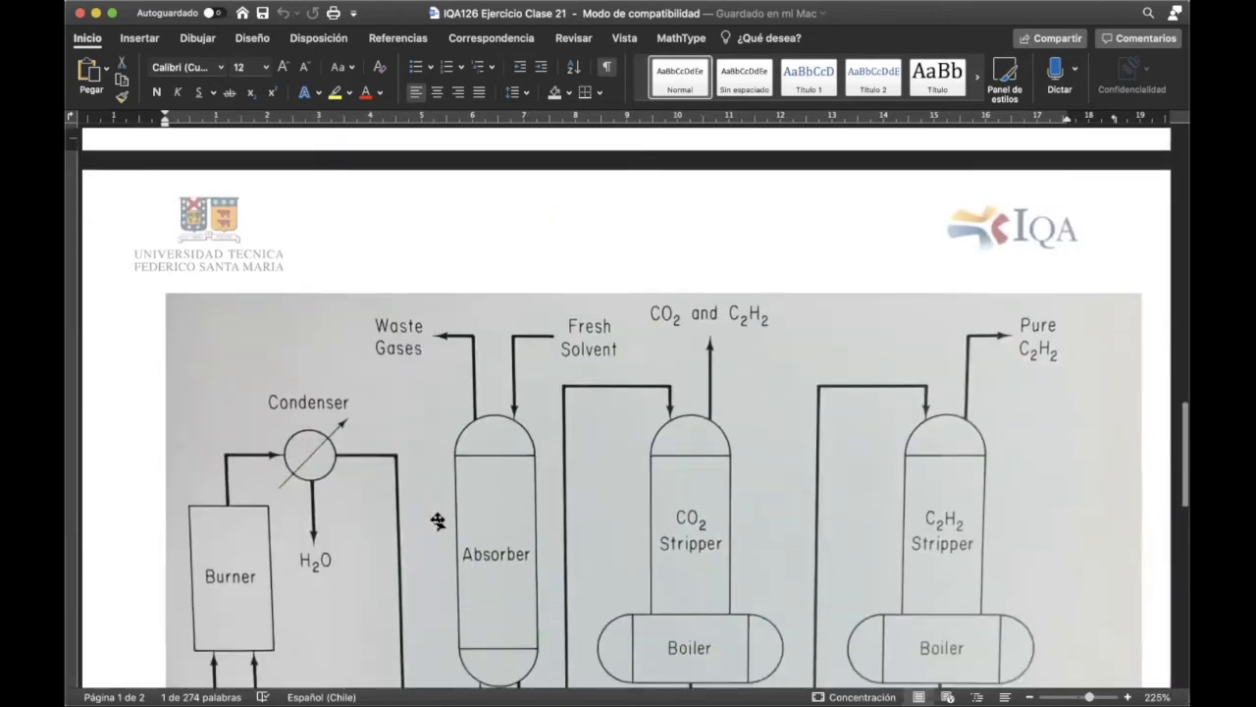
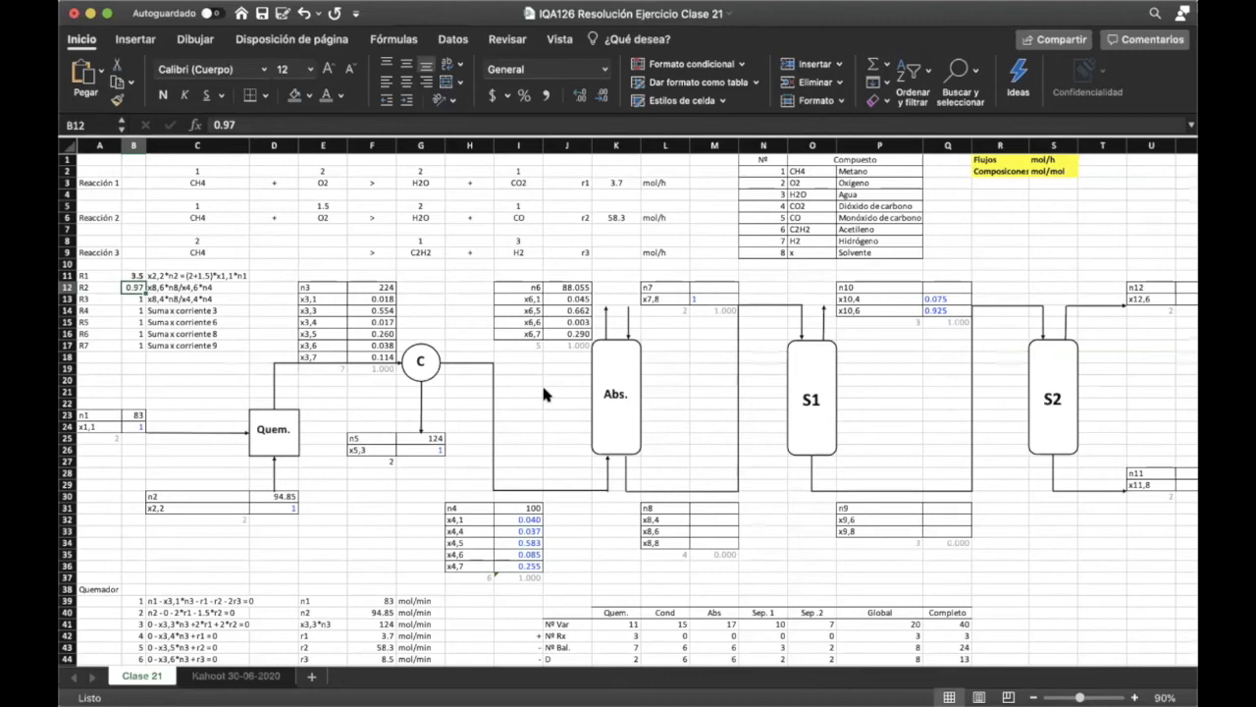
# - Review the numbered compound table in N1:P9 and the flow and composition units in R1:S2 on the Clase 21 sheet
pyautogui.moveTo(764, 159); pyautogui.dragTo(883, 252)
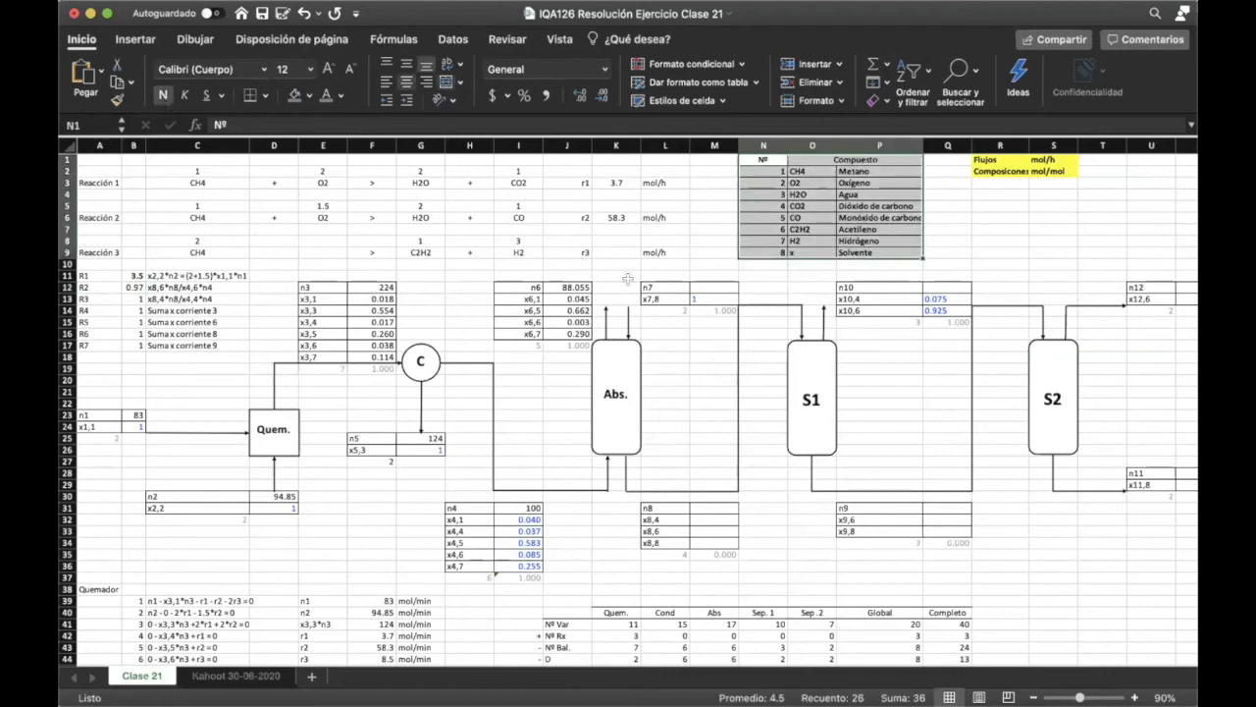
pyautogui.click(790, 286)
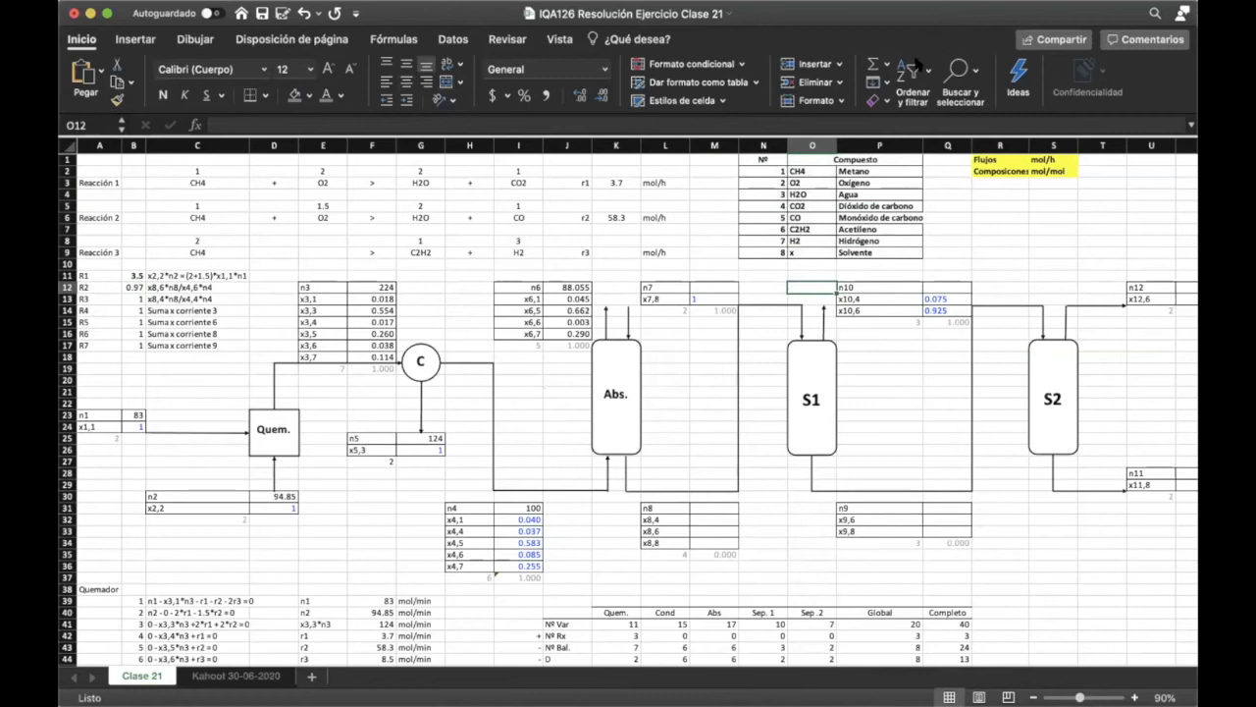
pyautogui.moveTo(981, 159); pyautogui.dragTo(1051, 171)
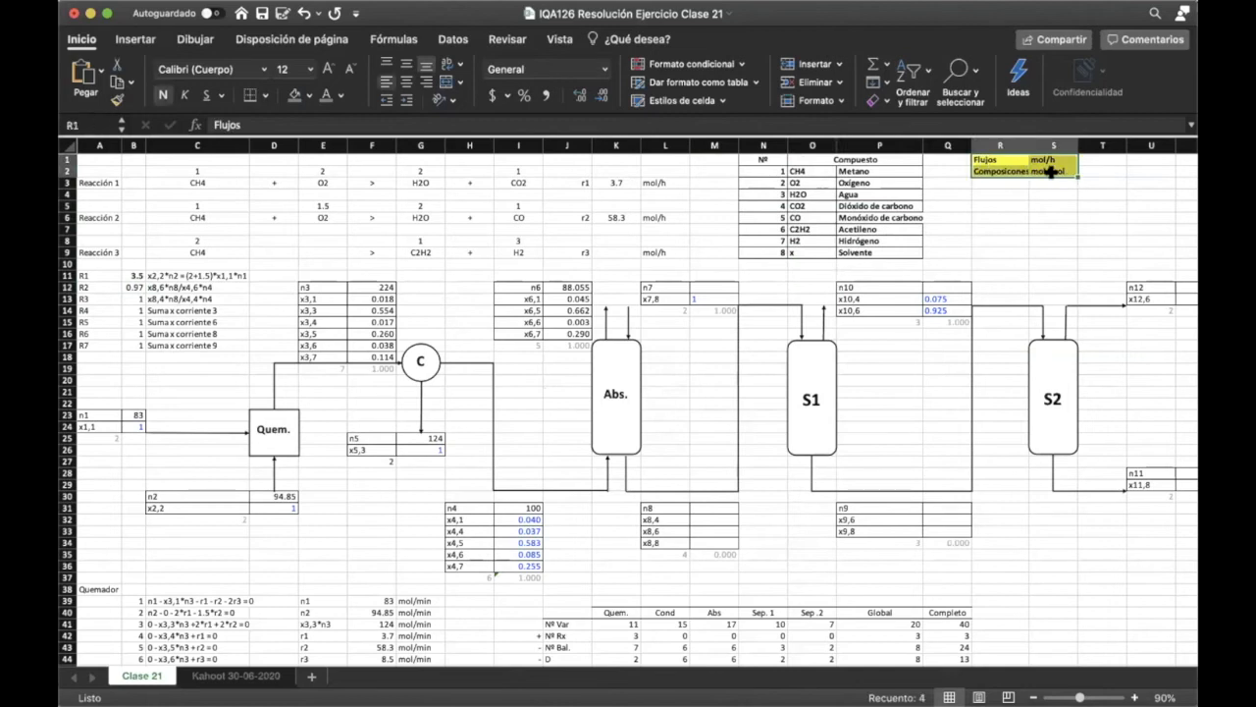
pyautogui.click(1051, 171)
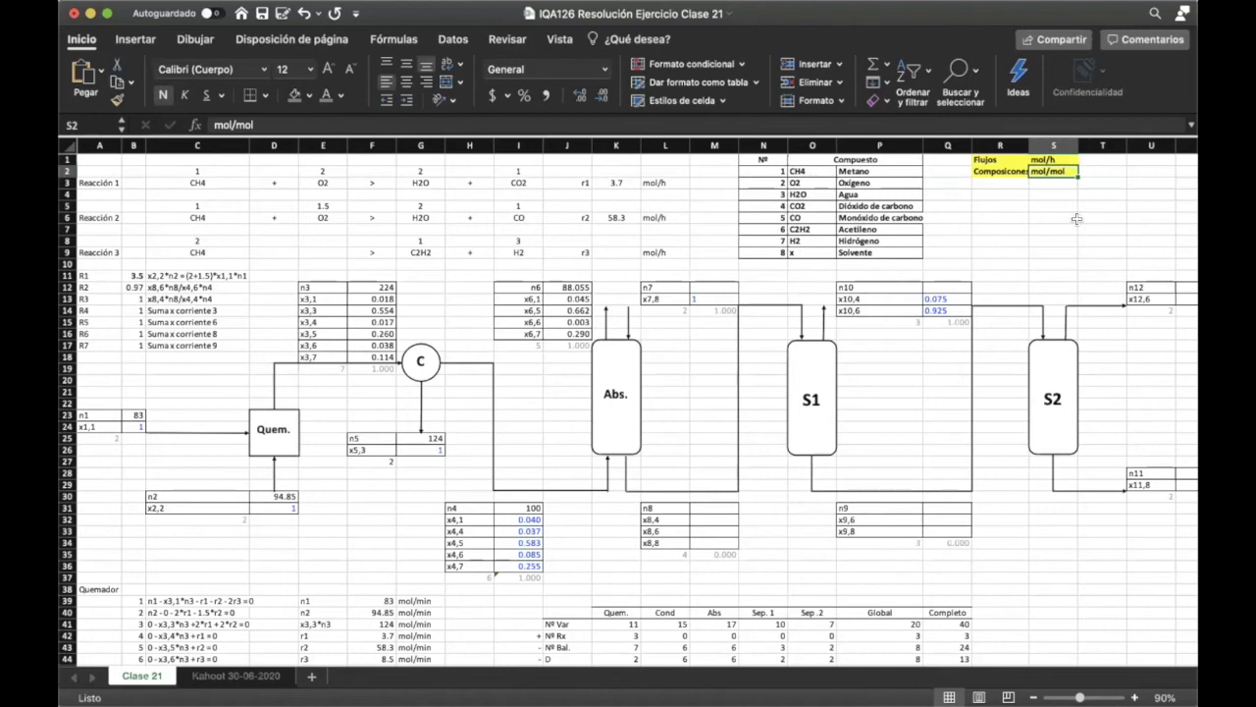
# - Review the degrees-of-freedom table for all units in J40:Q48, below the process diagram
pyautogui.scroll(-5, 1076, 219)
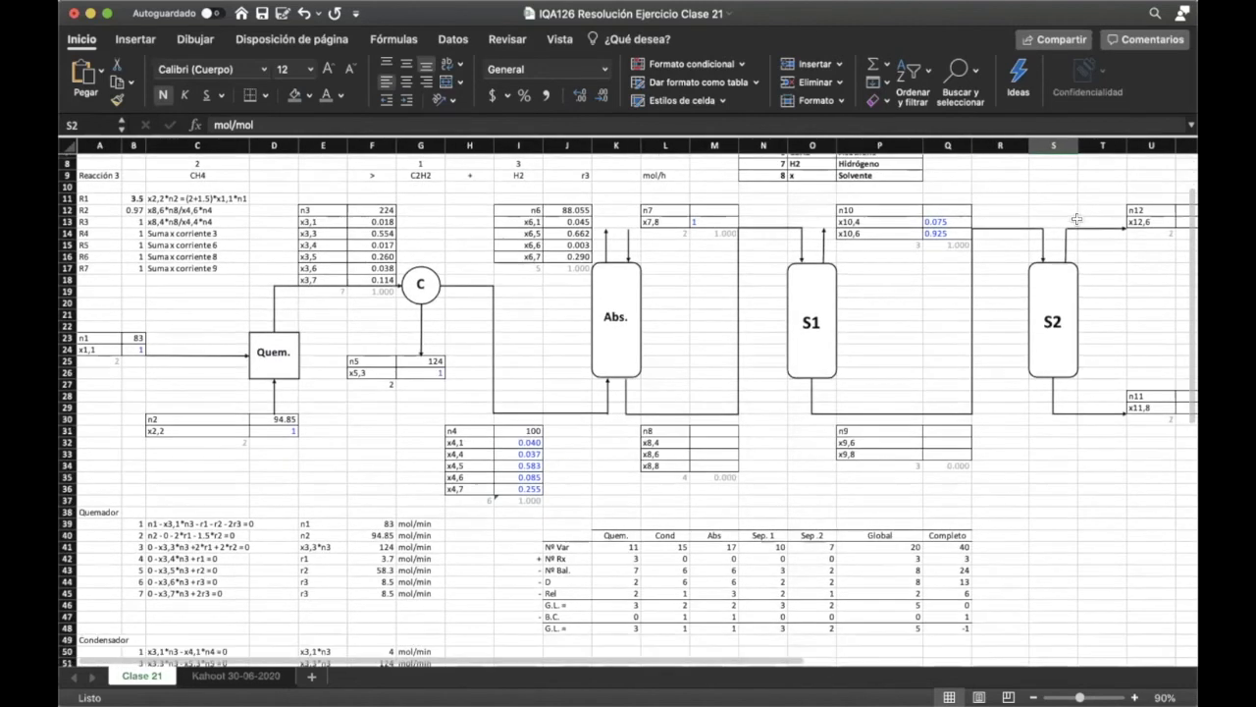
pyautogui.scroll(1, 1077, 219)
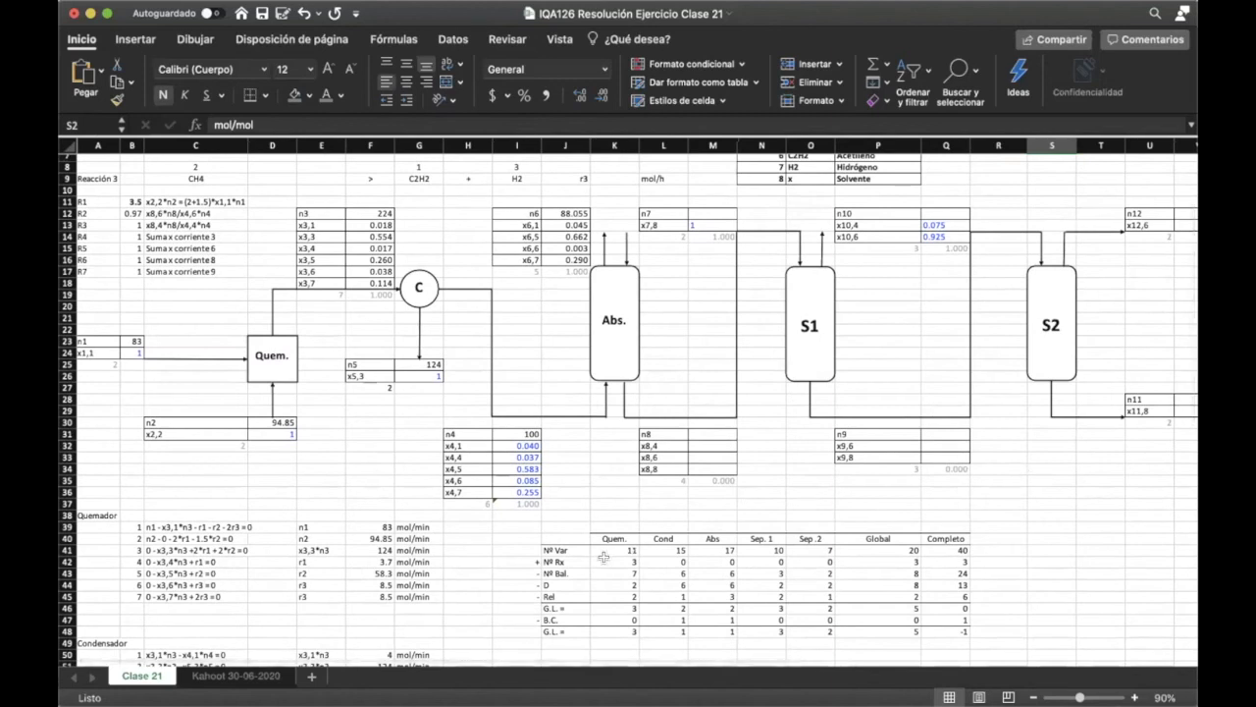
pyautogui.scroll(-1, 604, 557)
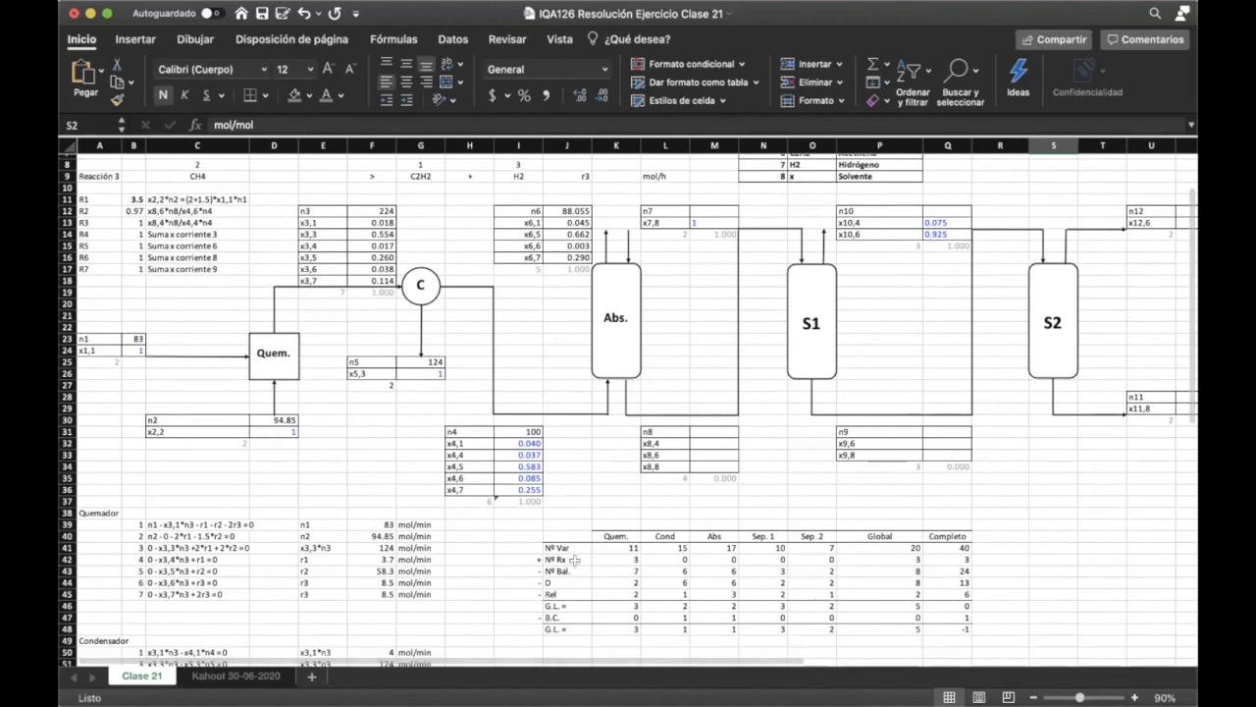
pyautogui.moveTo(555, 535); pyautogui.dragTo(969, 630)
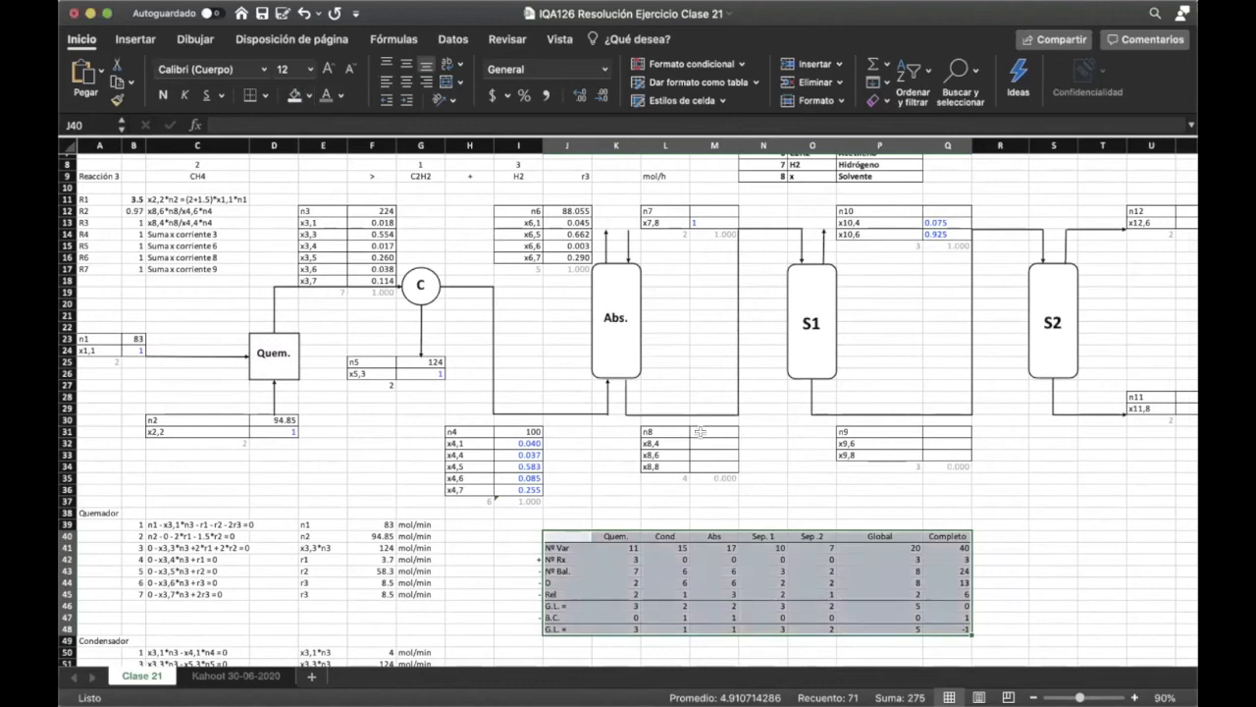
pyautogui.click(765, 479)
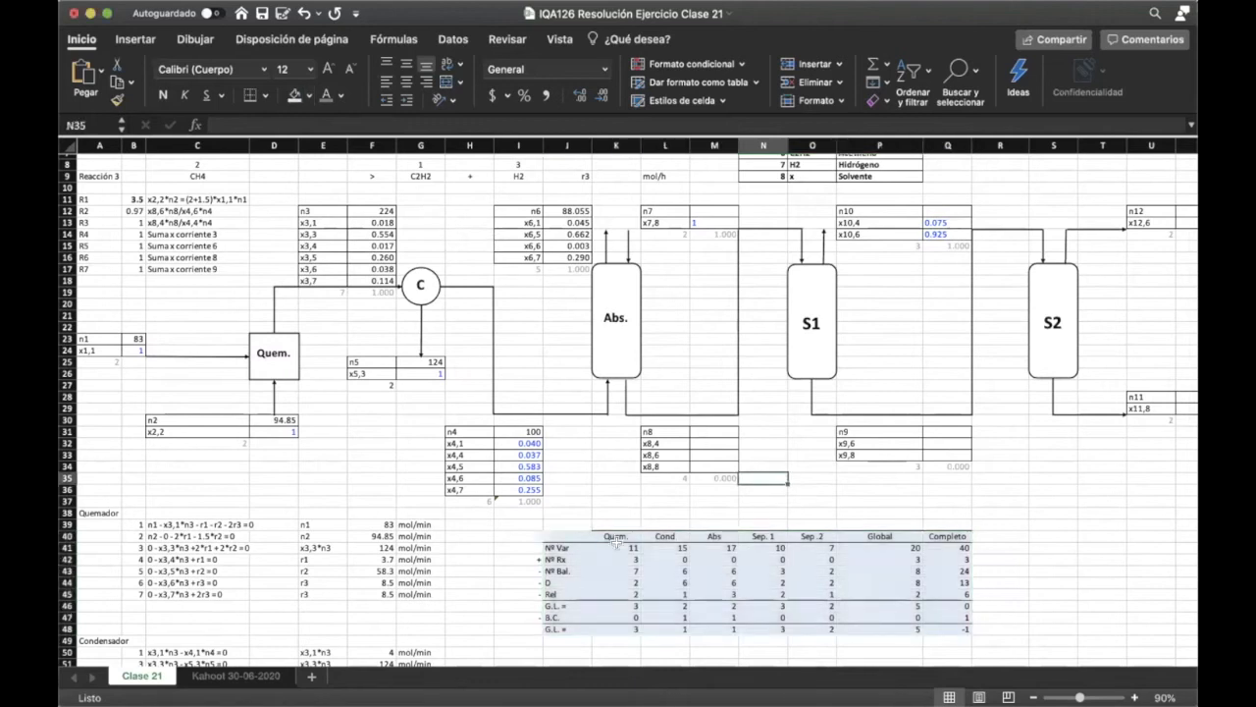
# - Check the burner's variable count in K41 against the counts beneath streams n1, n2 and n3 in A25, C32 and E19
pyautogui.click(615, 544)
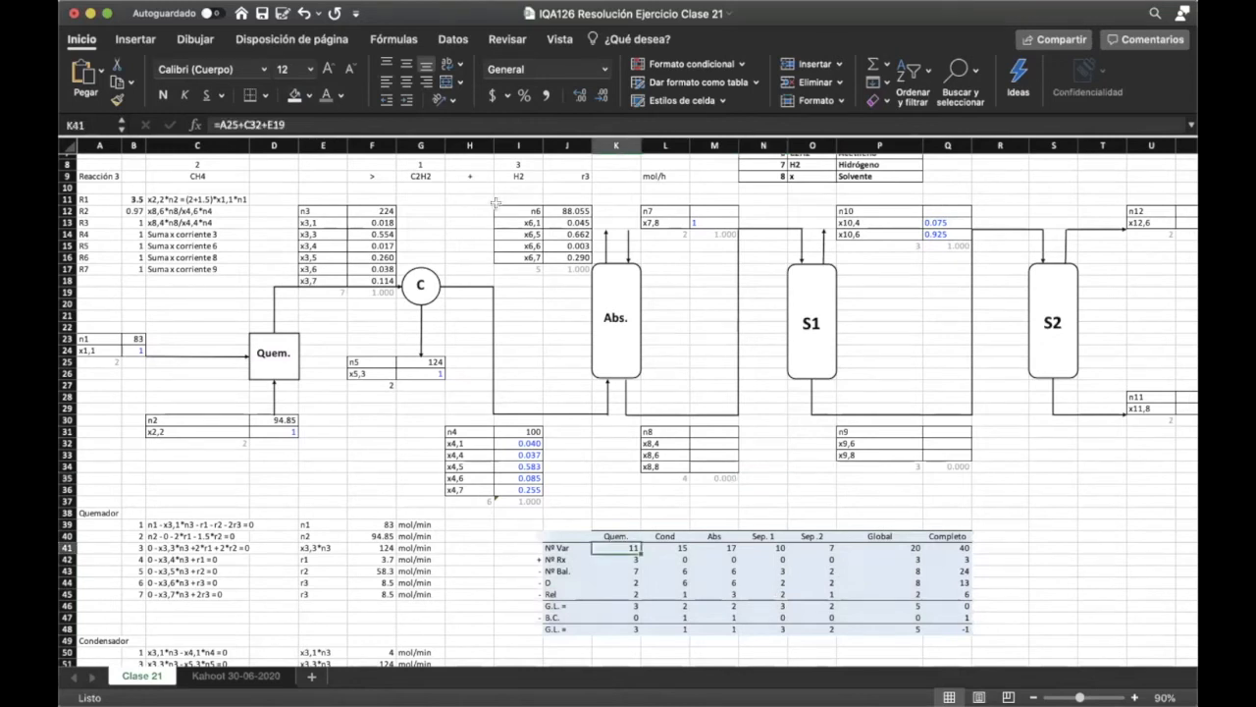
pyautogui.click(374, 421)
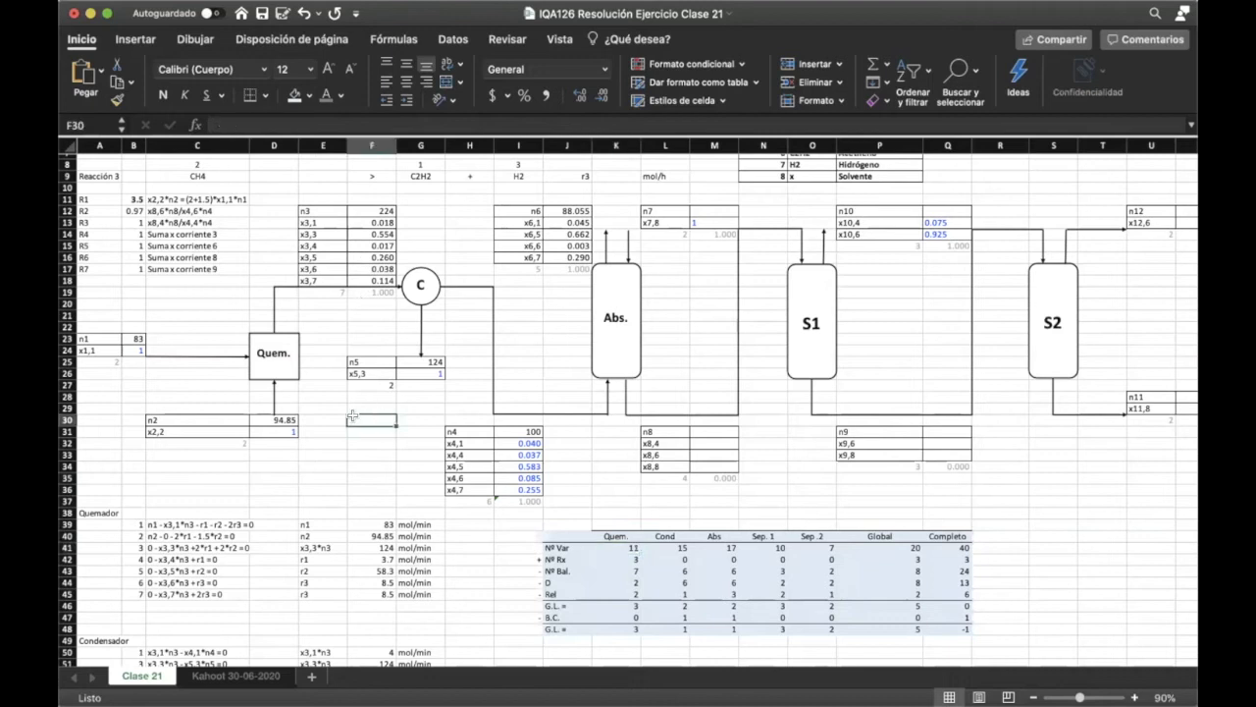
pyautogui.click(101, 338)
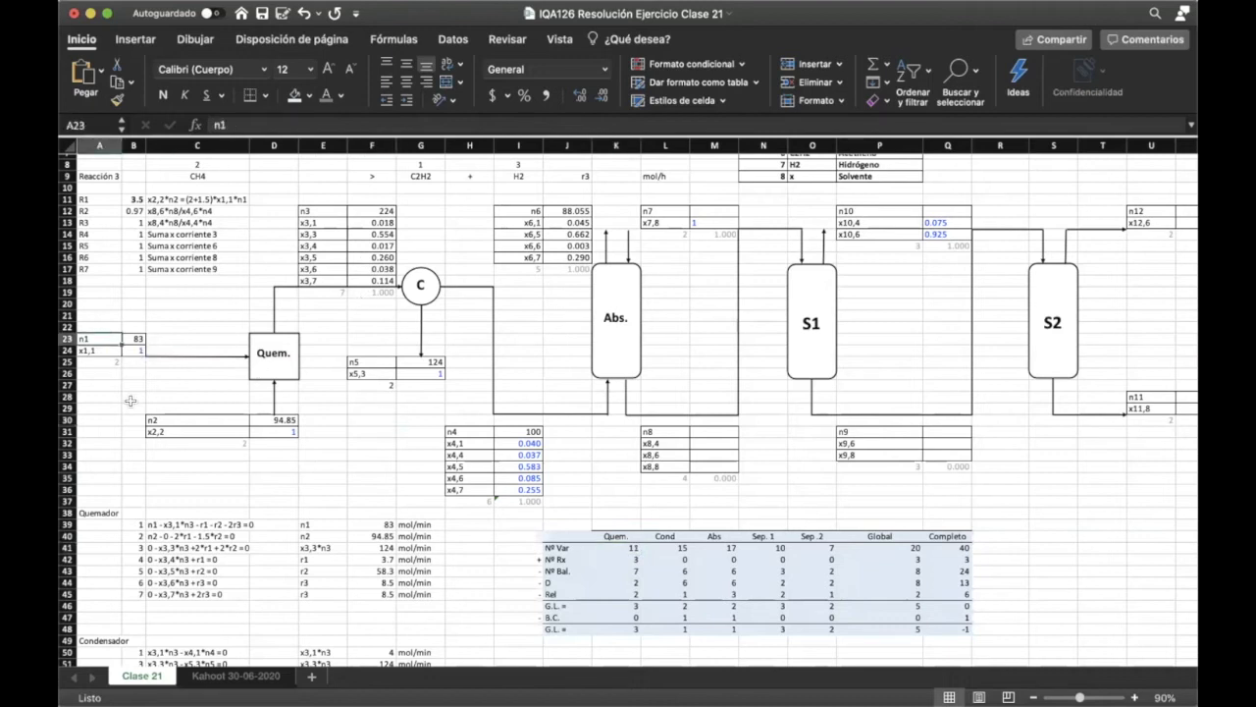
pyautogui.press('Down')
pyautogui.press('Down')
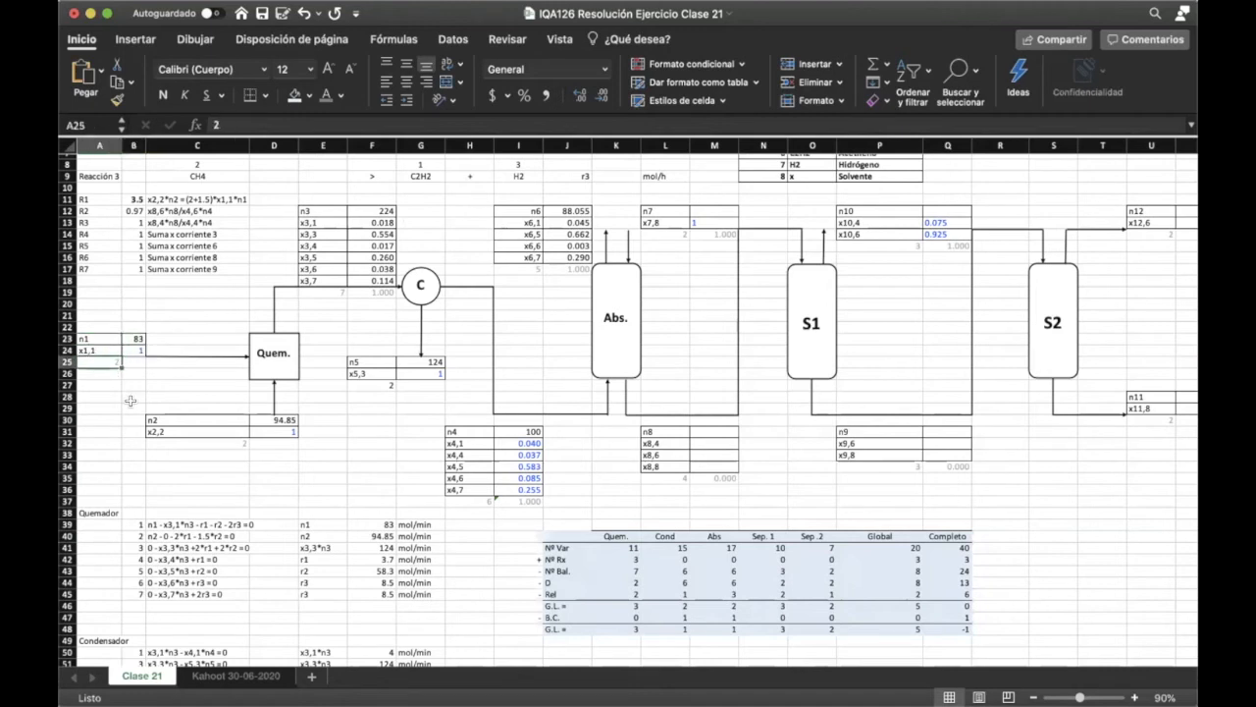
pyautogui.click(211, 442)
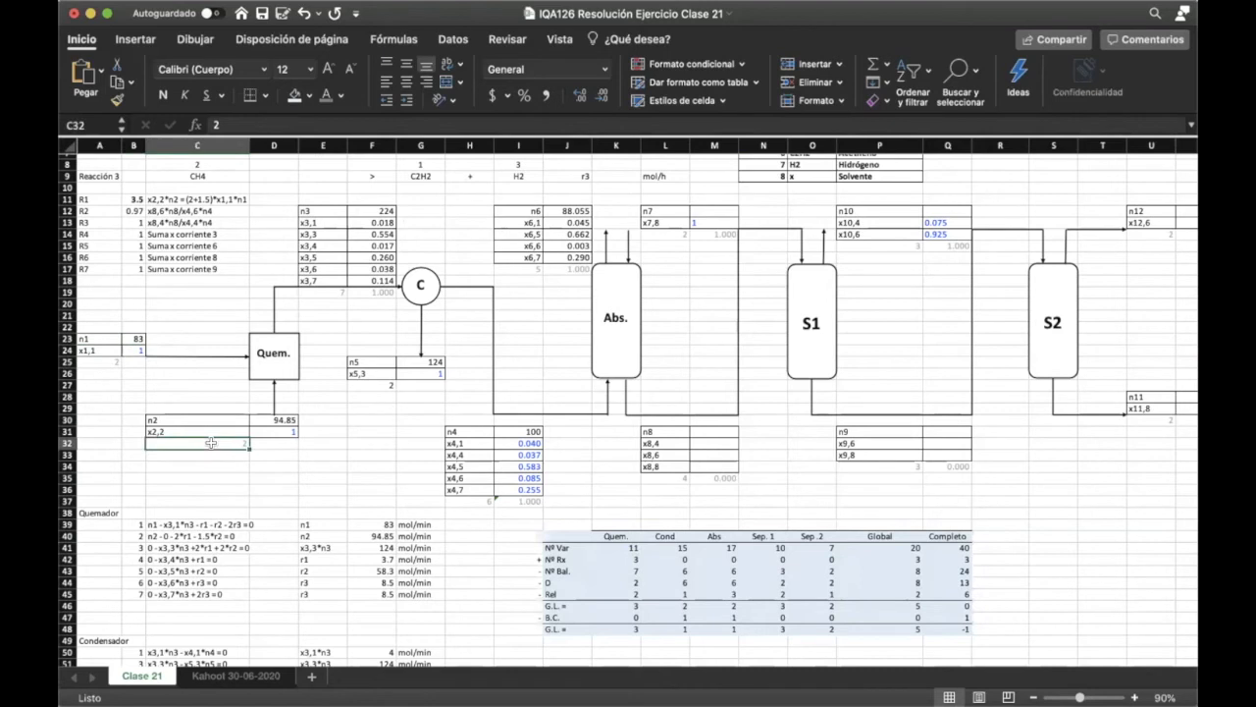
pyautogui.click(333, 290)
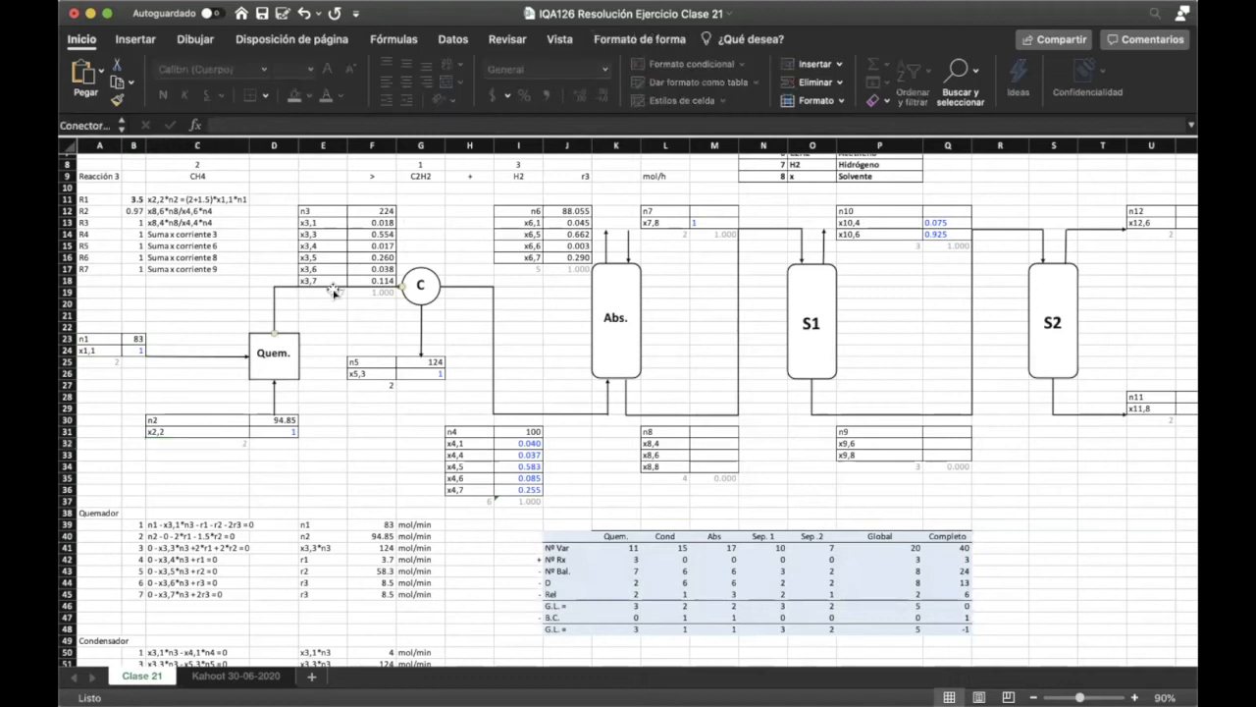
pyautogui.click(334, 293)
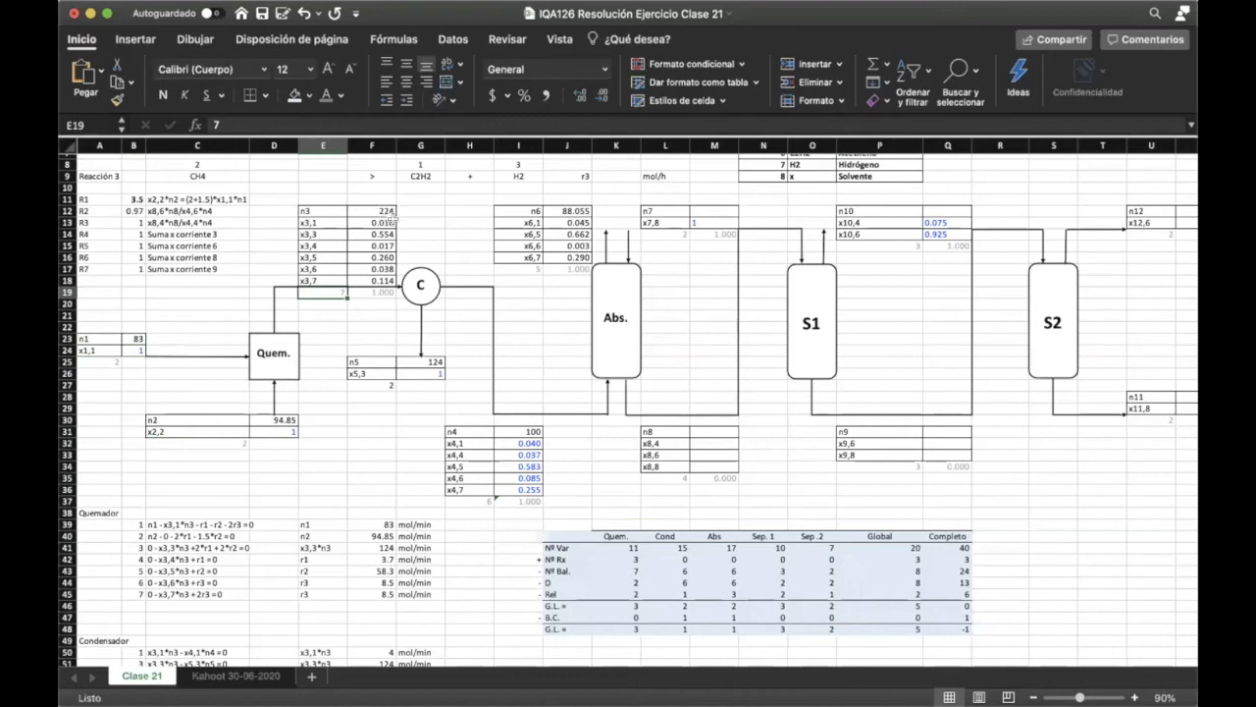
# - Review the variable counts beneath streams n5, n6 and n7 in F27, I17 and L14
pyautogui.click(387, 383)
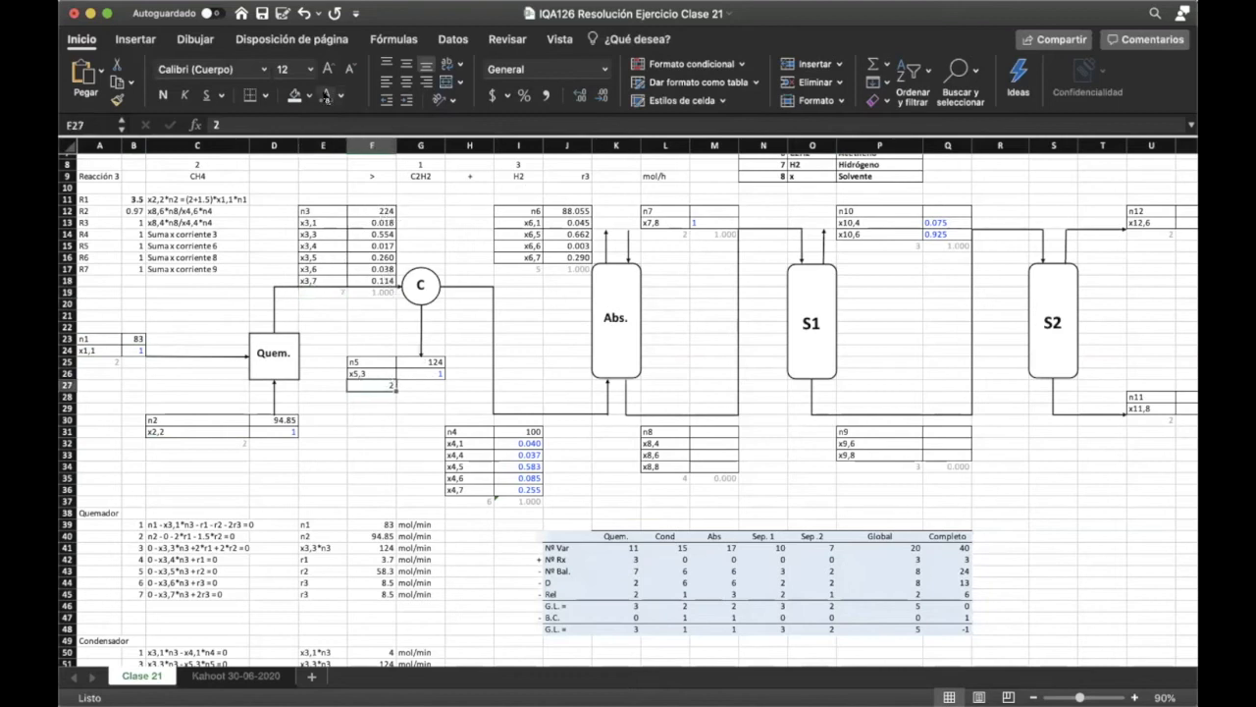
pyautogui.click(538, 270)
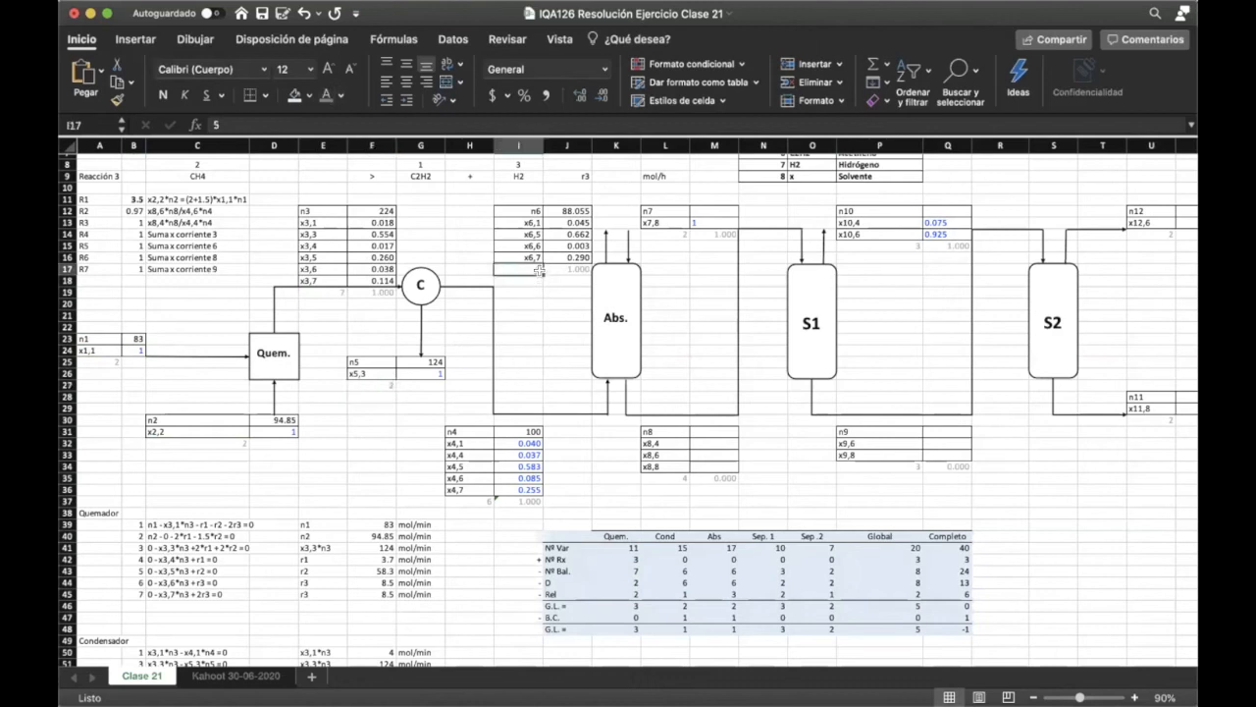
pyautogui.click(664, 230)
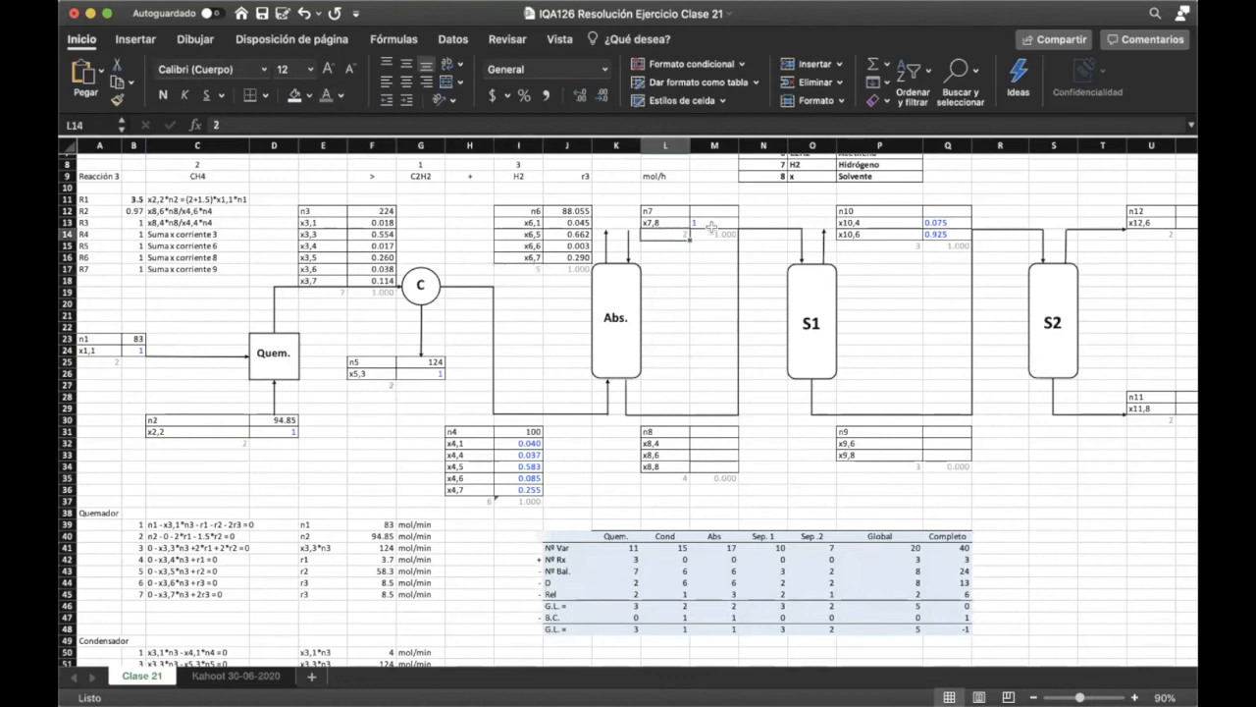
pyautogui.click(710, 232)
pyautogui.click(664, 229)
# - Trace the stream cells referenced by the burner's variable-count formula in K41, leaving the formula as it is
pyautogui.click(629, 548)
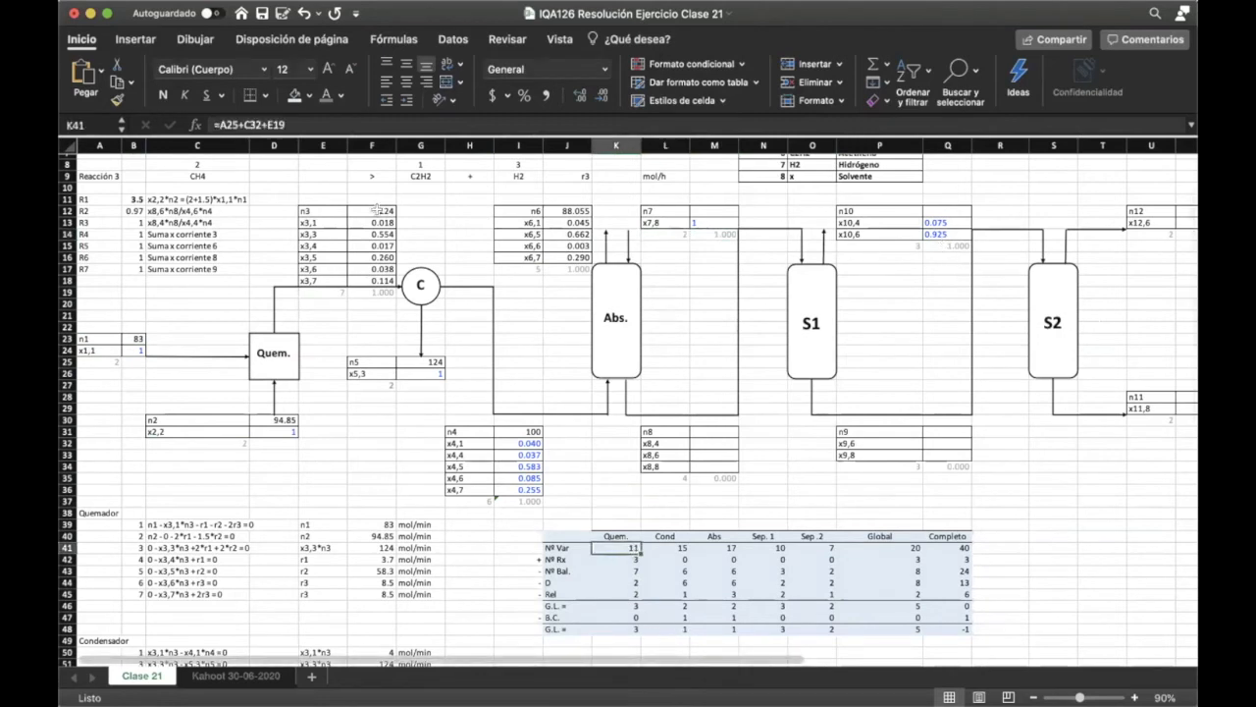
pyautogui.click(314, 124)
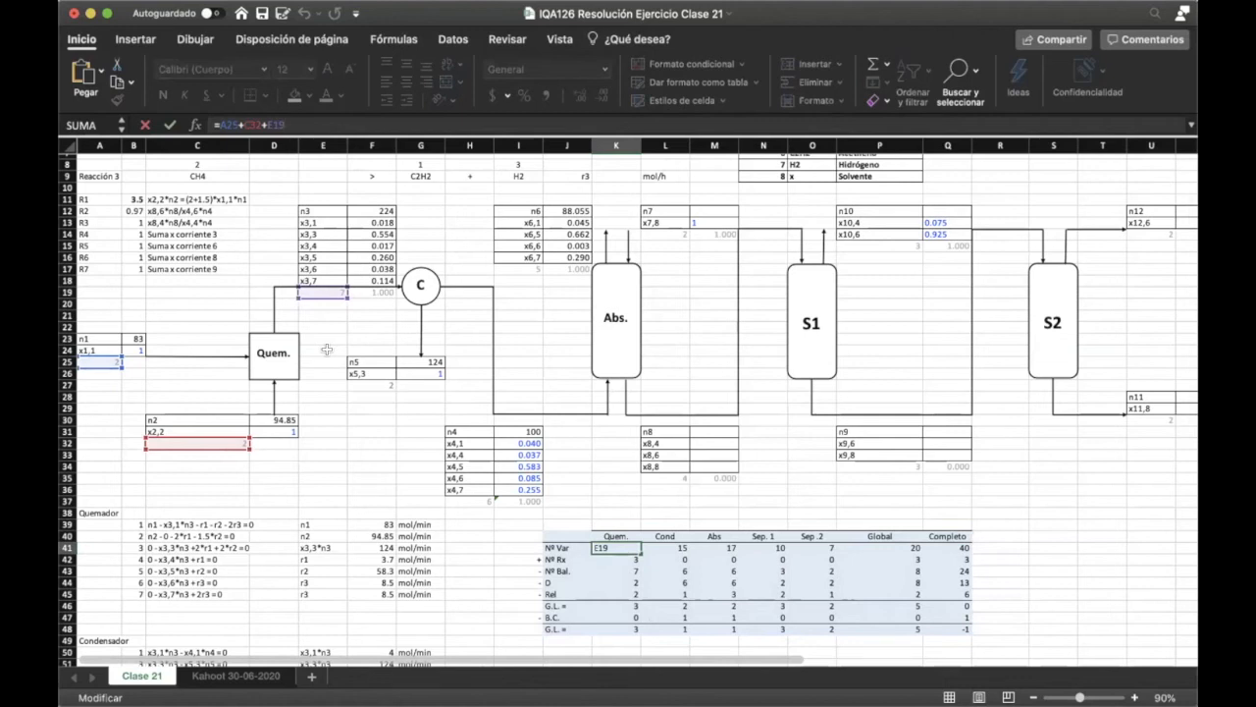
pyautogui.press('Return')
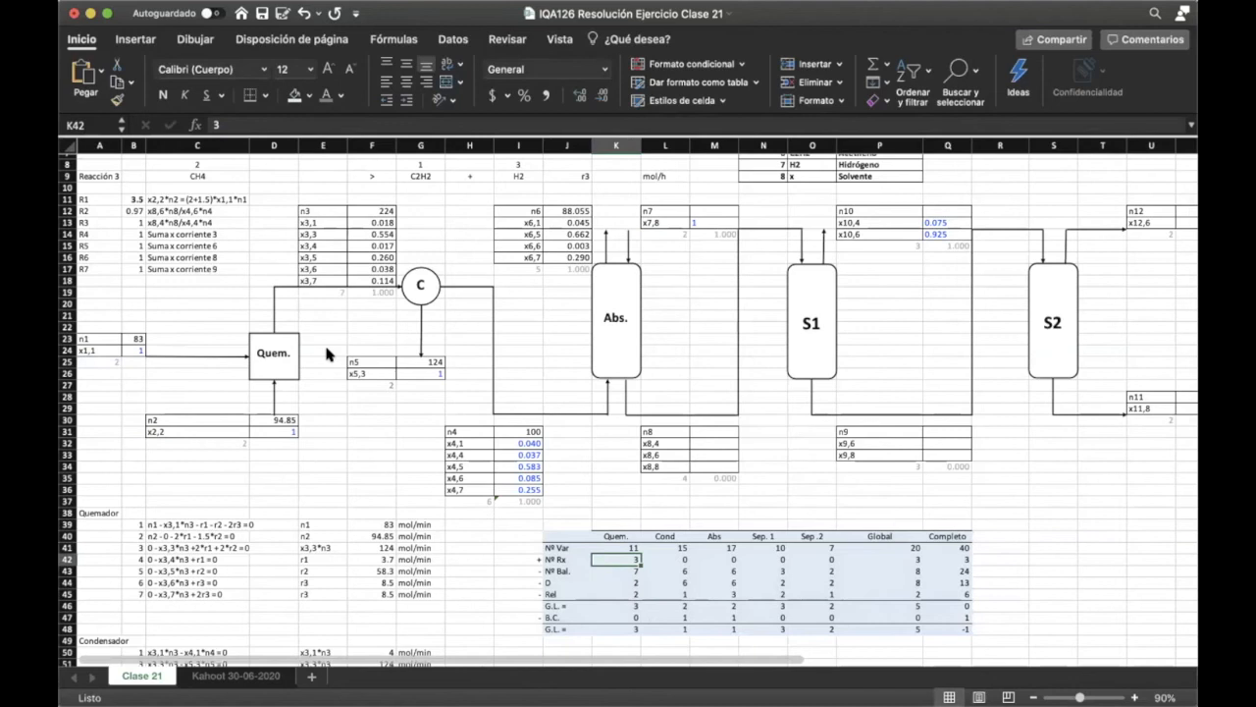
# - Go through the burner's balance, data and relation counts in K43:K45
pyautogui.press('Return')
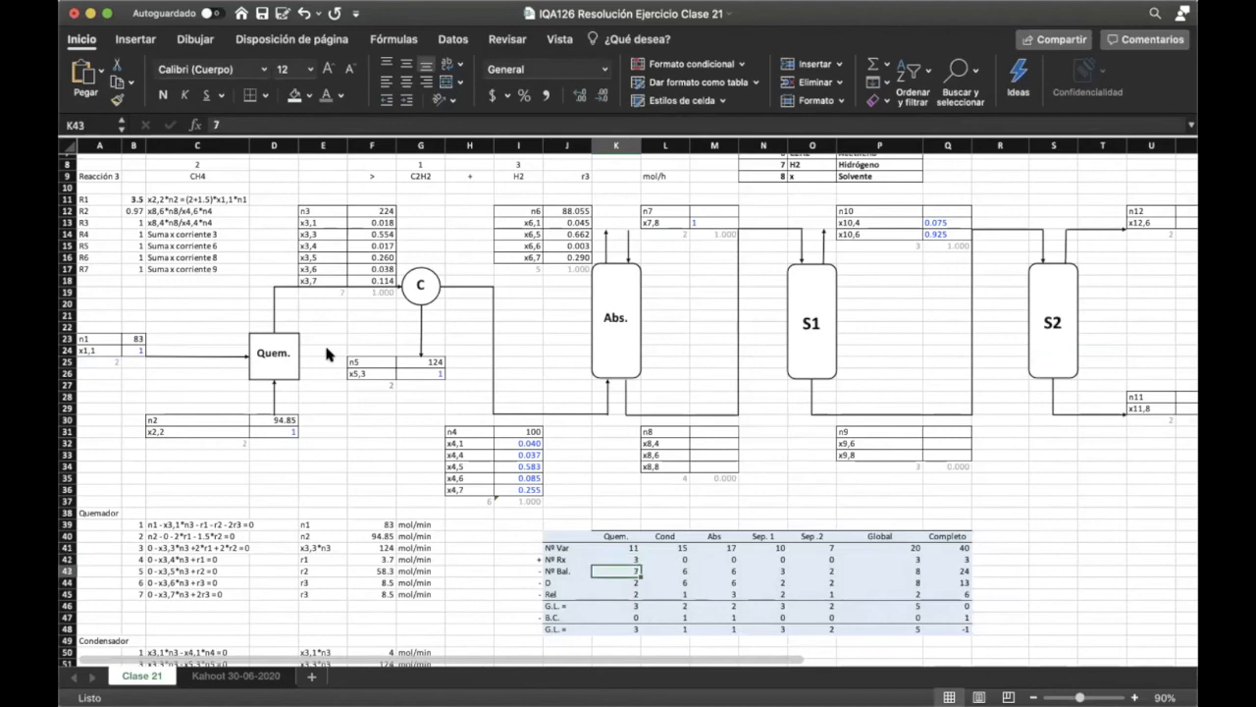
pyautogui.press('Return')
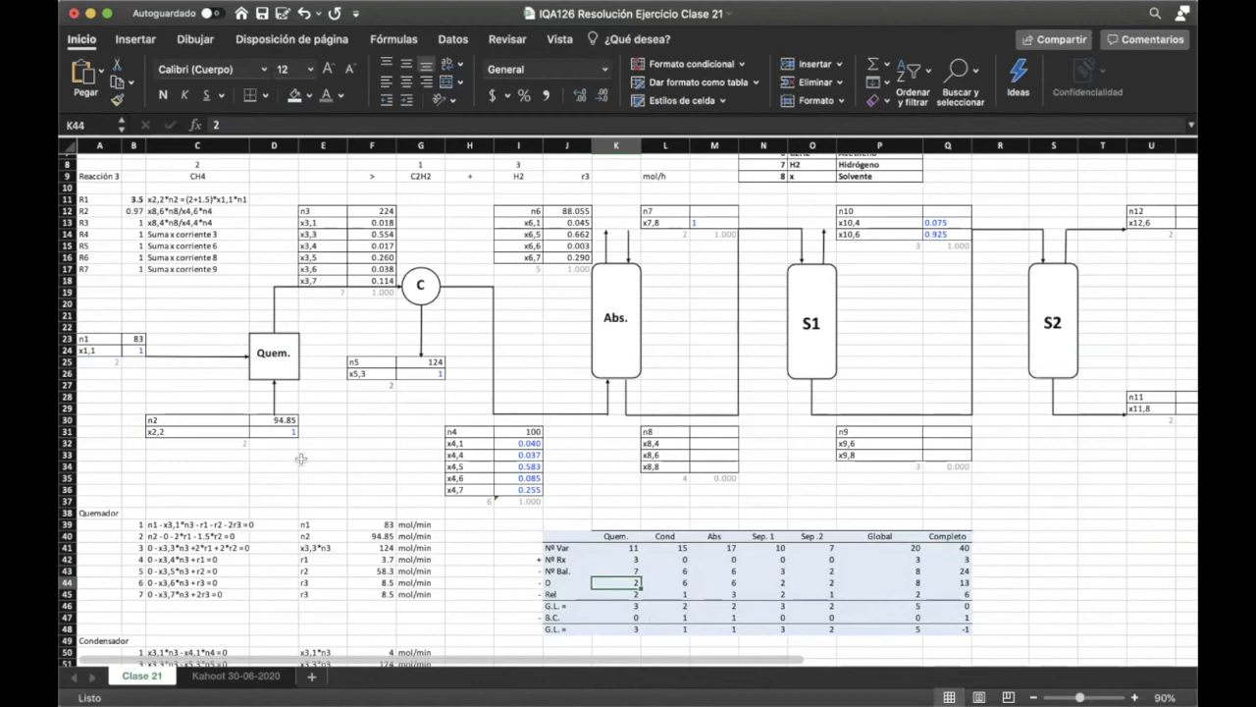
pyautogui.moveTo(614, 583); pyautogui.dragTo(615, 593)
pyautogui.press('Escape')
# - Review relations R1 to R4 in B11:C14 and the burner's degrees-of-freedom formula in K46
pyautogui.click(135, 199)
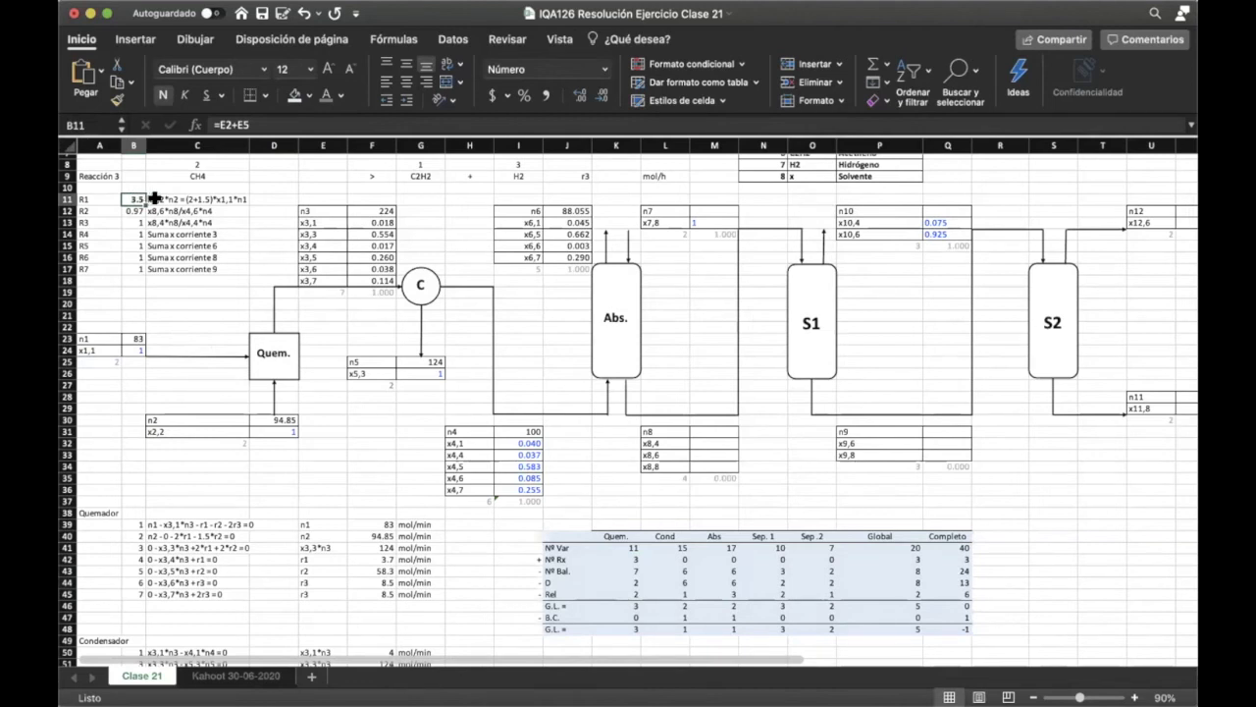
pyautogui.click(154, 198)
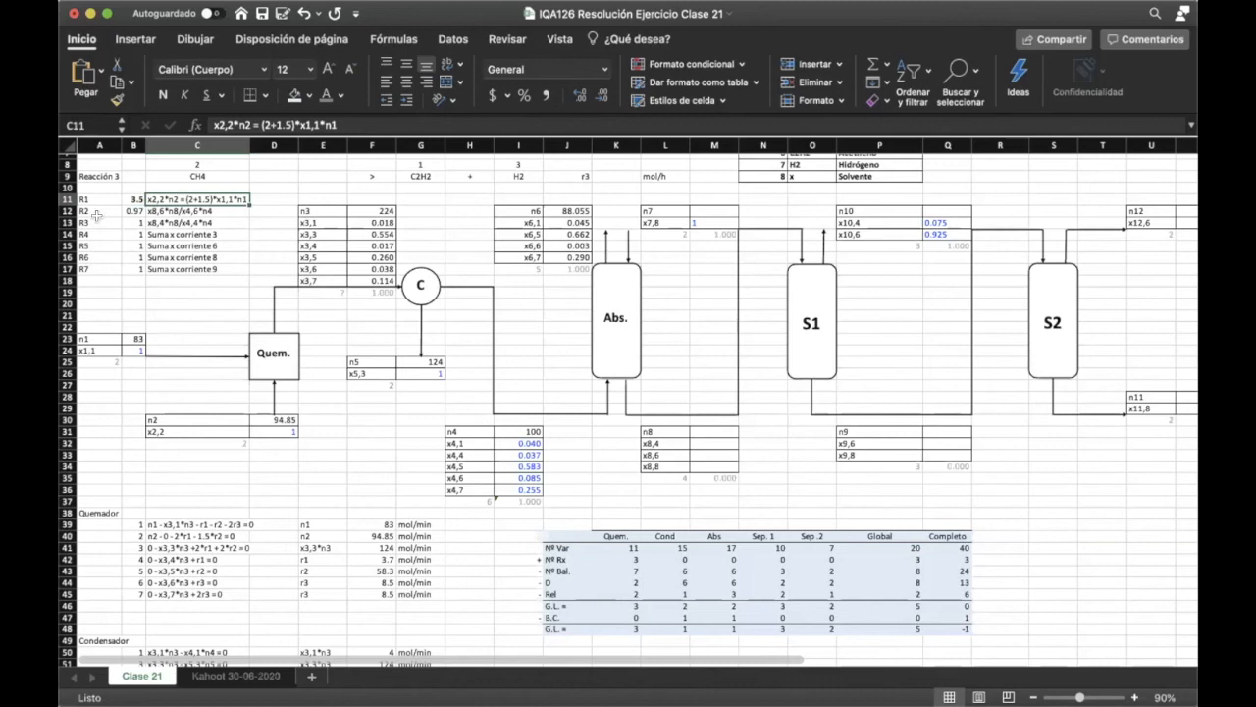
pyautogui.click(133, 221)
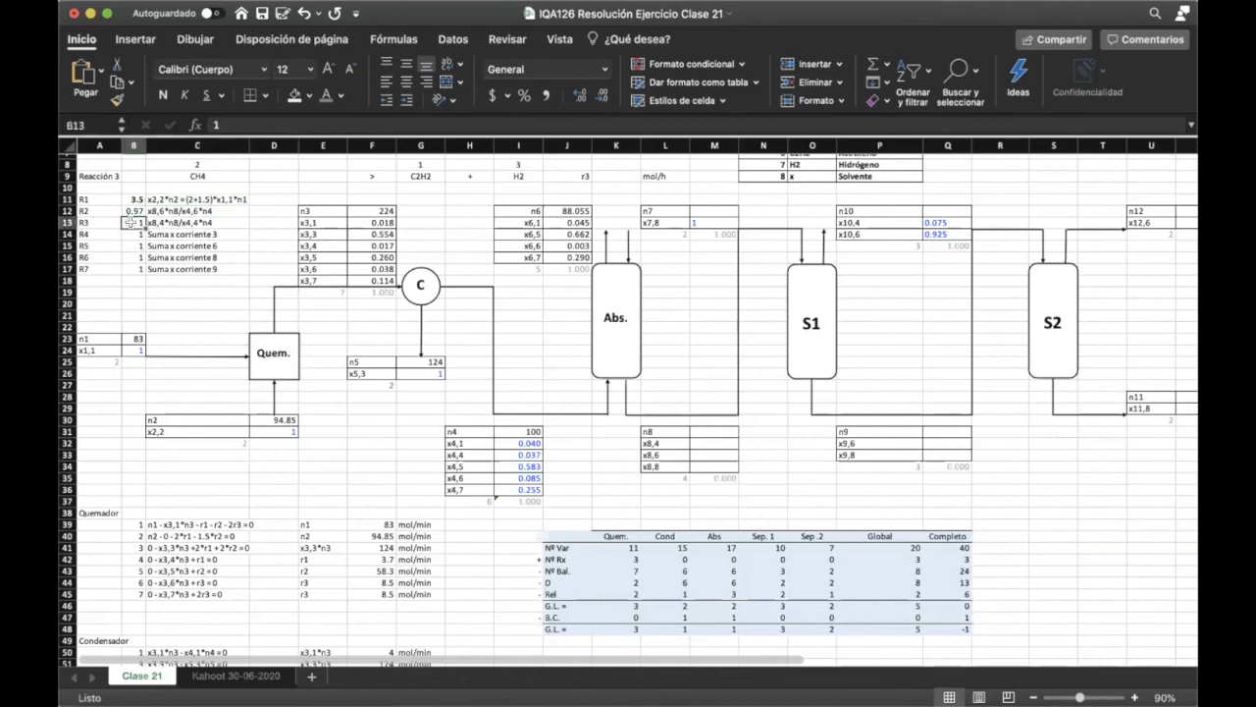
pyautogui.click(131, 232)
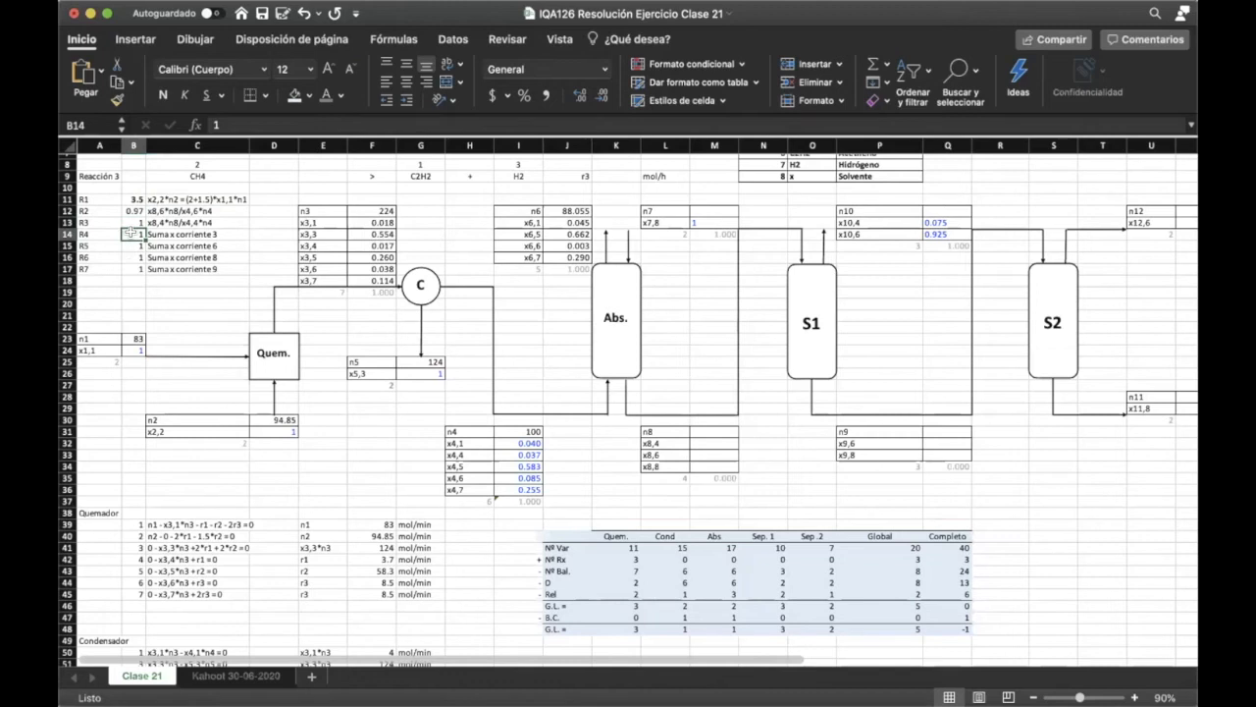
pyautogui.click(632, 605)
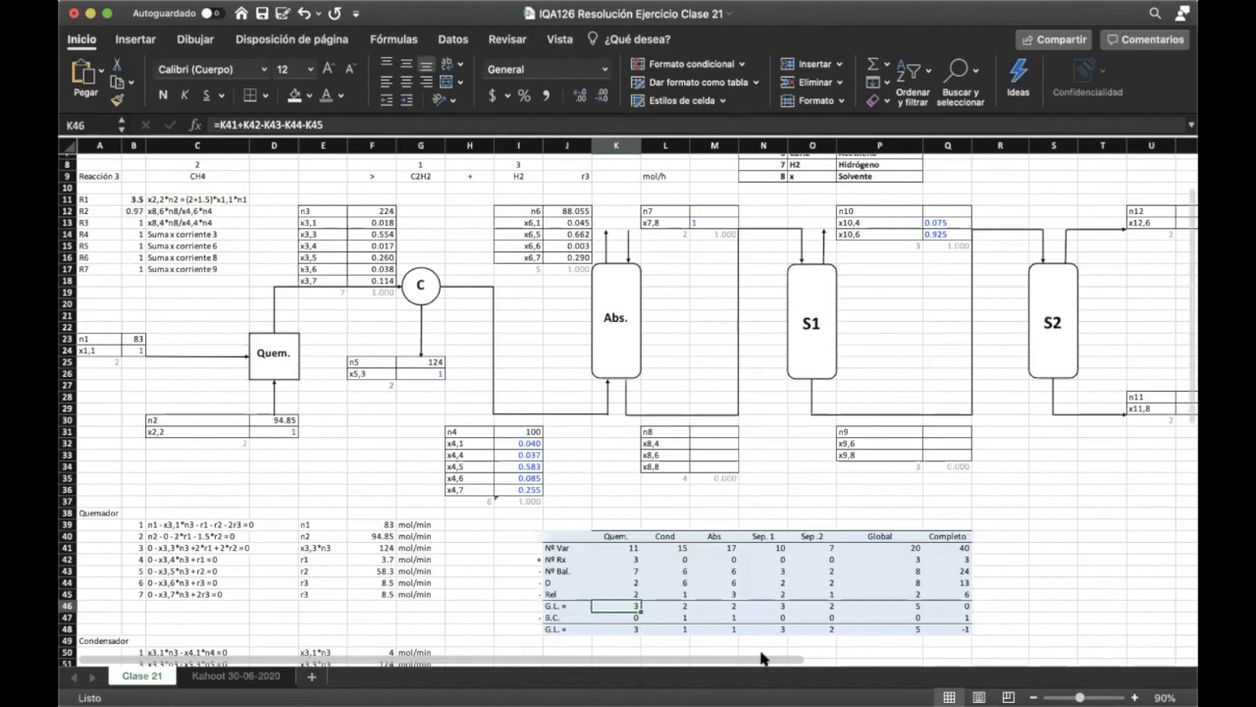
# - Trace the stream cells referenced by the condenser's variable-count formula in L41
pyautogui.click(677, 548)
pyautogui.click(611, 119)
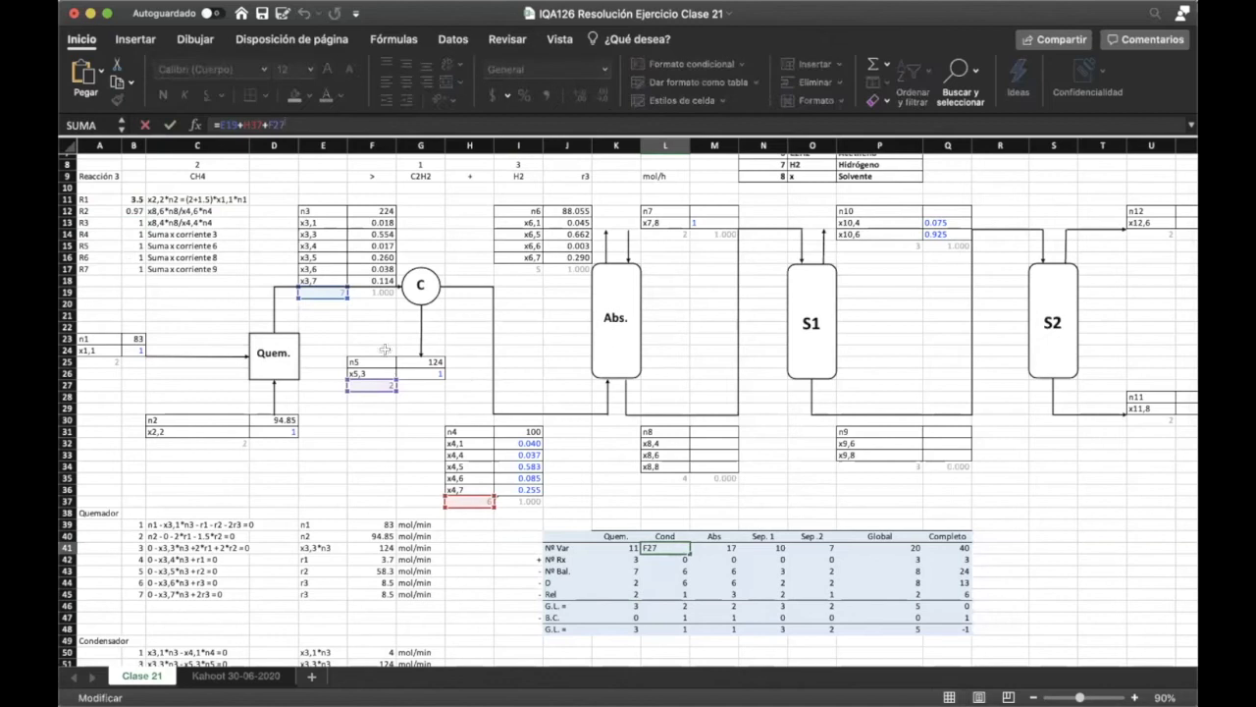
pyautogui.click(475, 496)
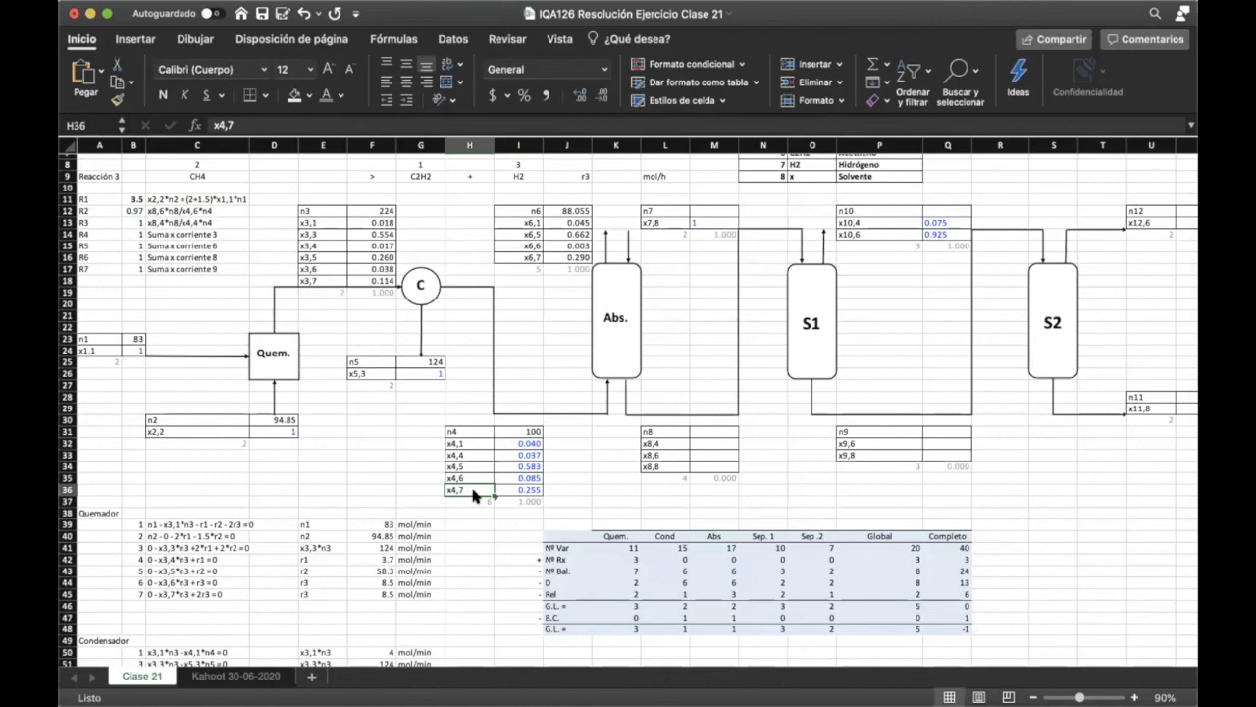
# - Review the condenser's counts and degrees of freedom in L42:L46, checking the known compositions in I32:I36 and G26
pyautogui.click(667, 559)
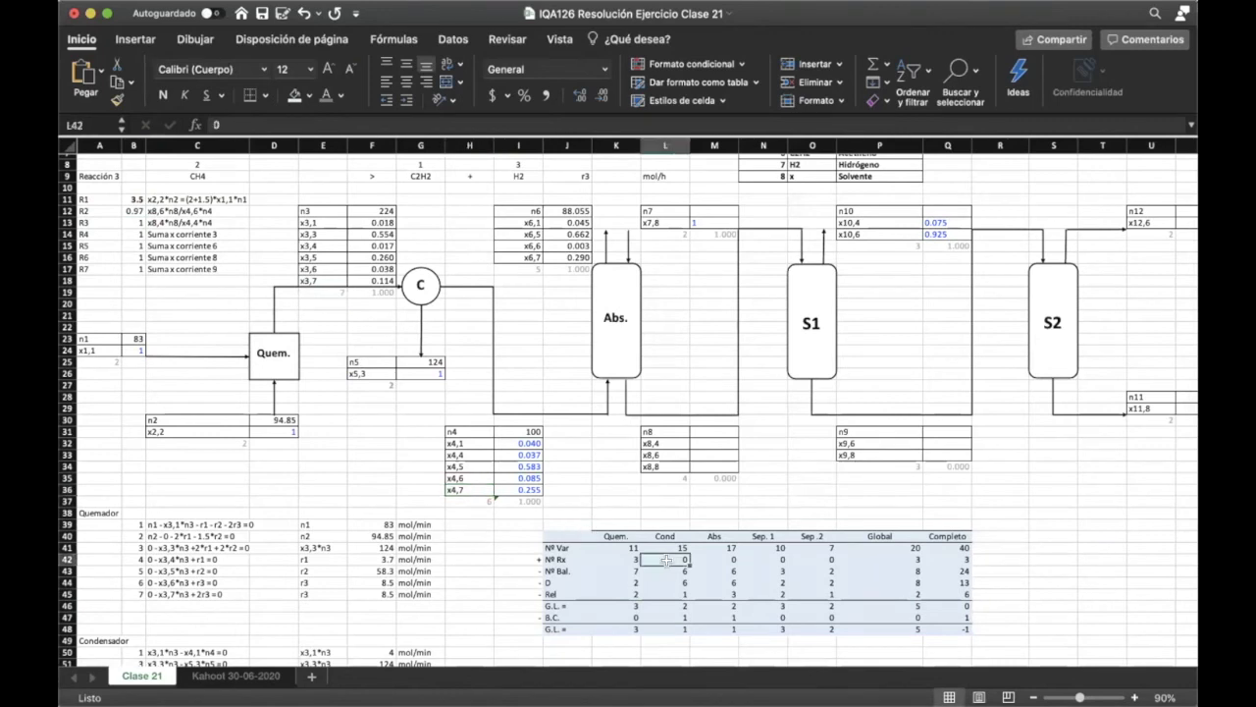
pyautogui.press('Down')
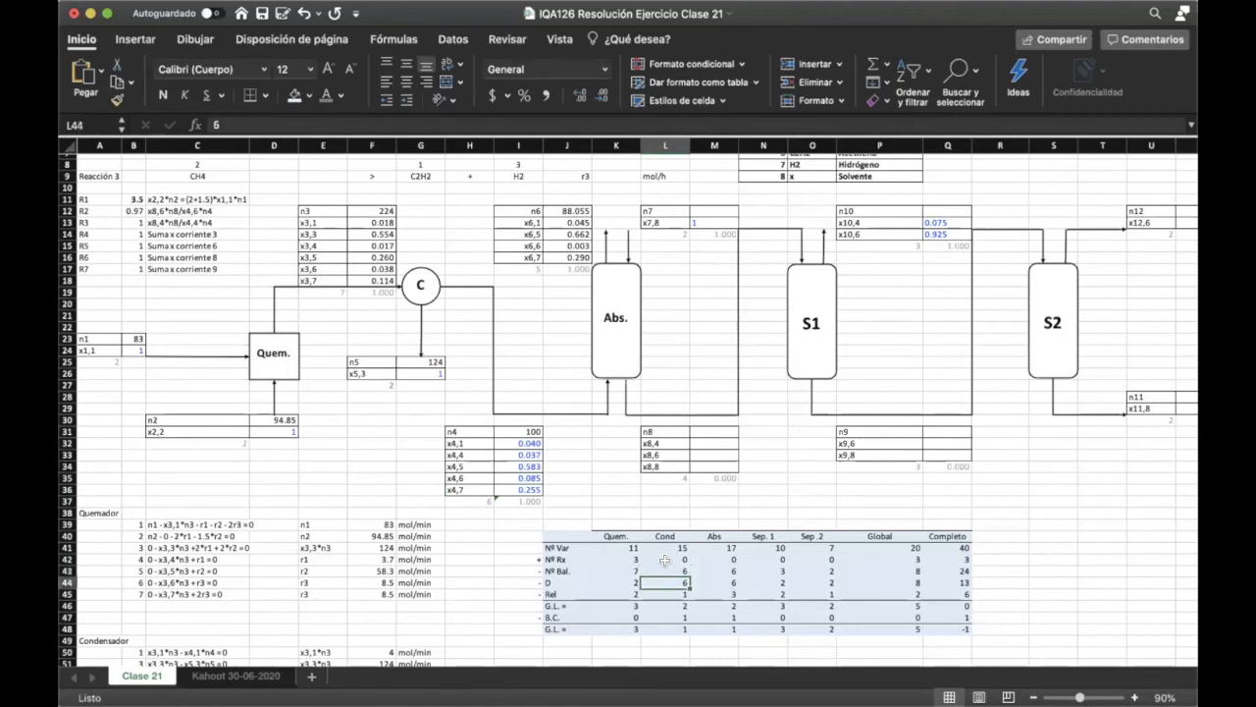
pyautogui.click(528, 443)
pyautogui.moveTo(528, 442); pyautogui.dragTo(528, 489)
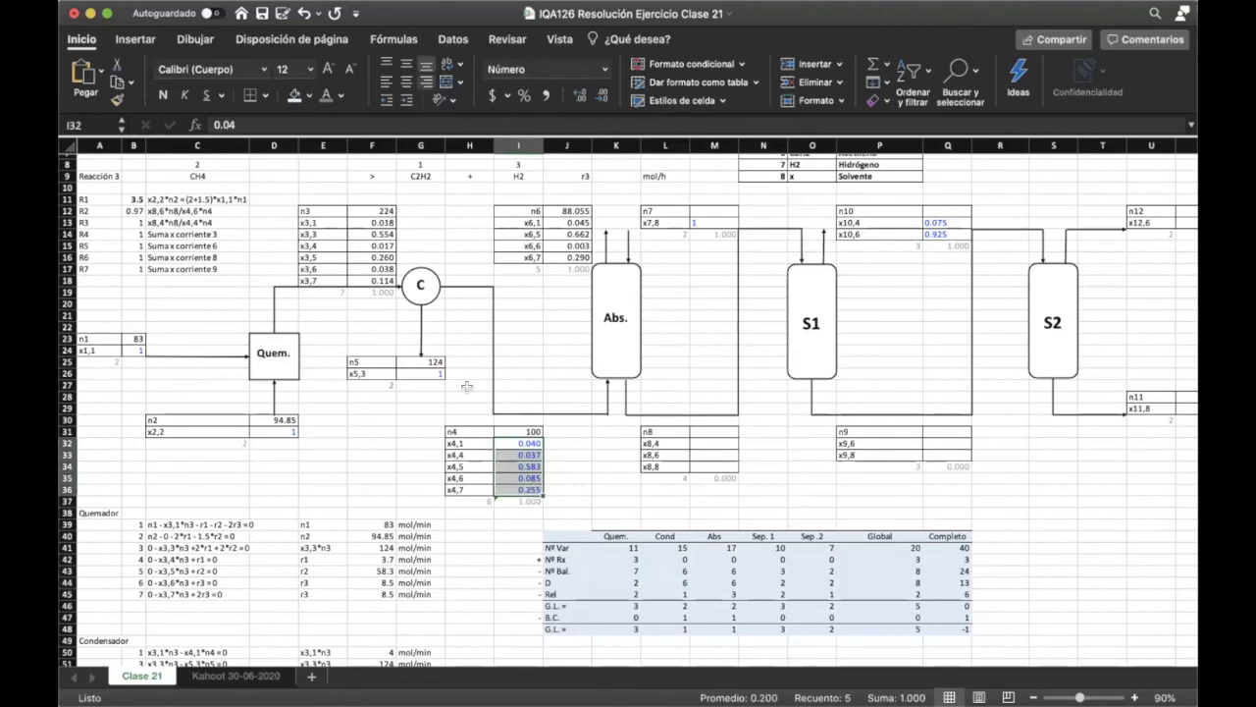
pyautogui.click(439, 376)
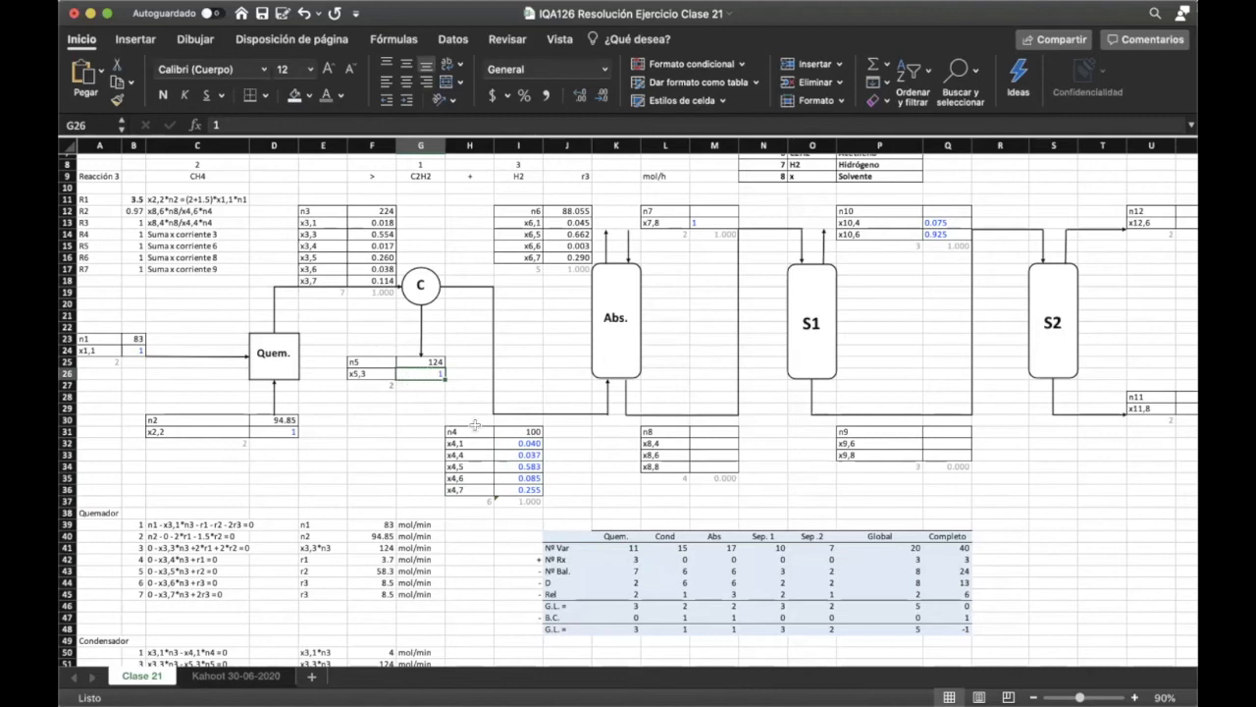
pyautogui.click(579, 467)
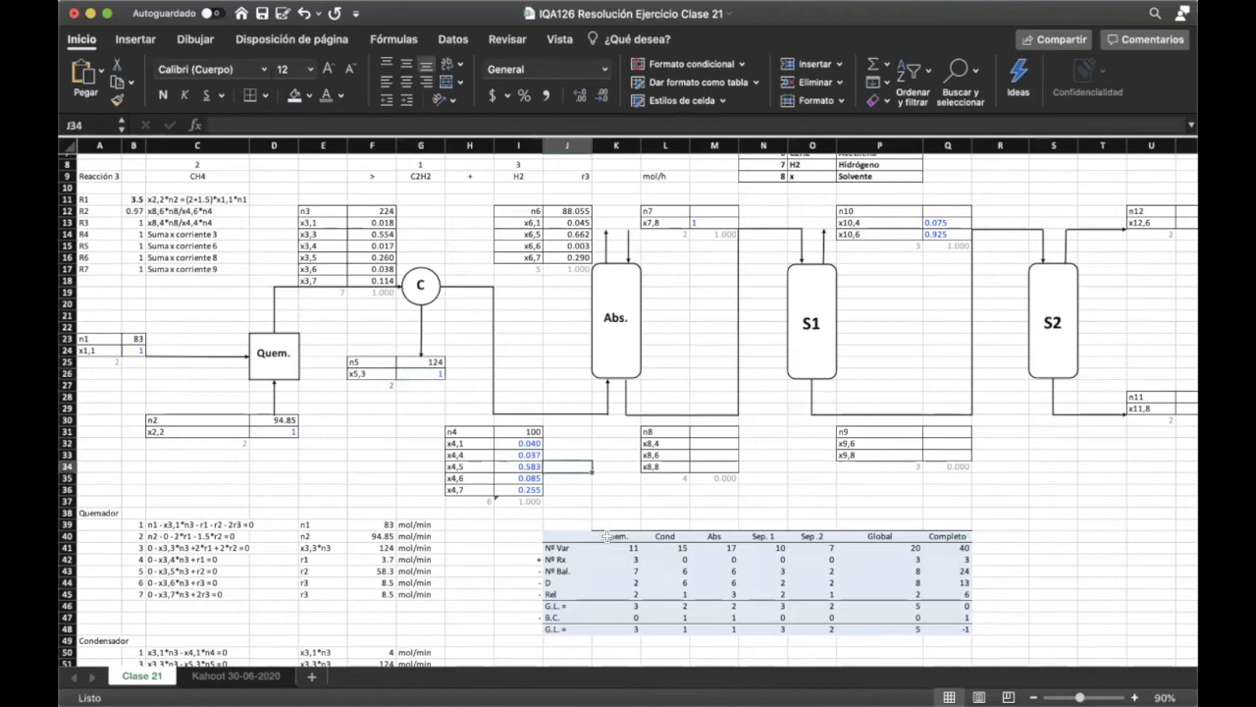
pyautogui.click(686, 589)
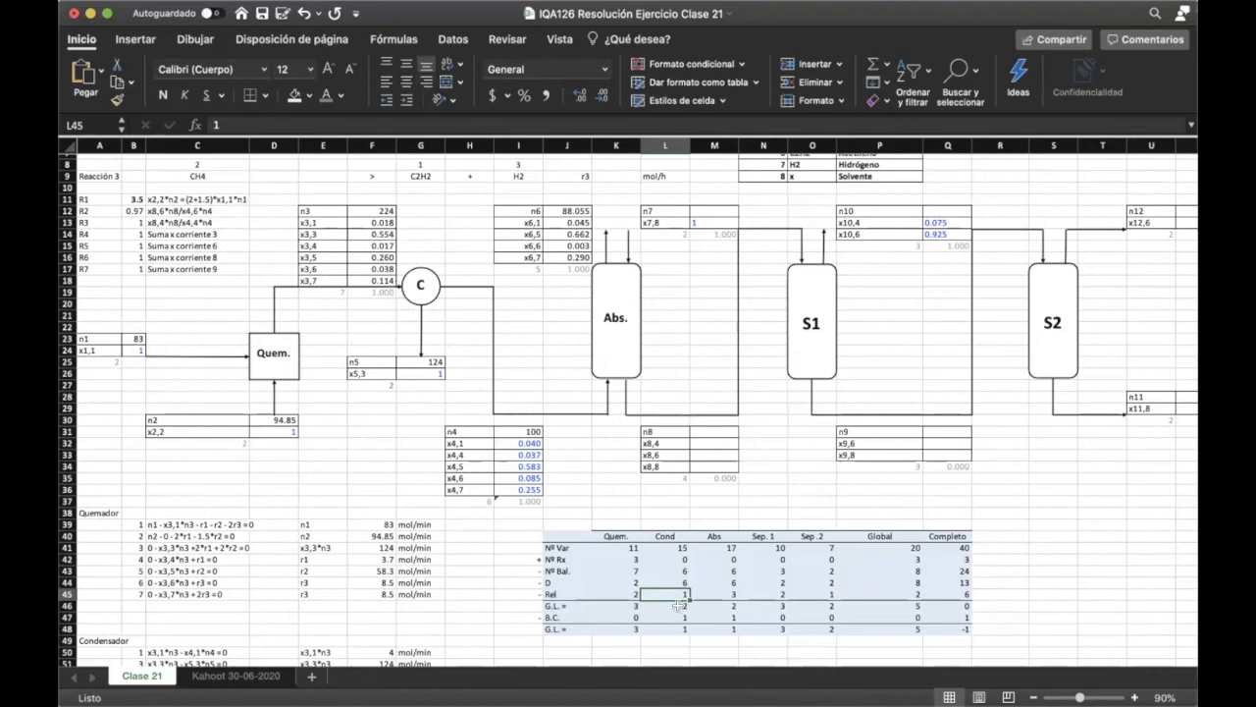
pyautogui.click(679, 605)
# - Trace the stream cells referenced by the absorber's variable-count formula in M41, leaving the formula as it is
pyautogui.click(723, 549)
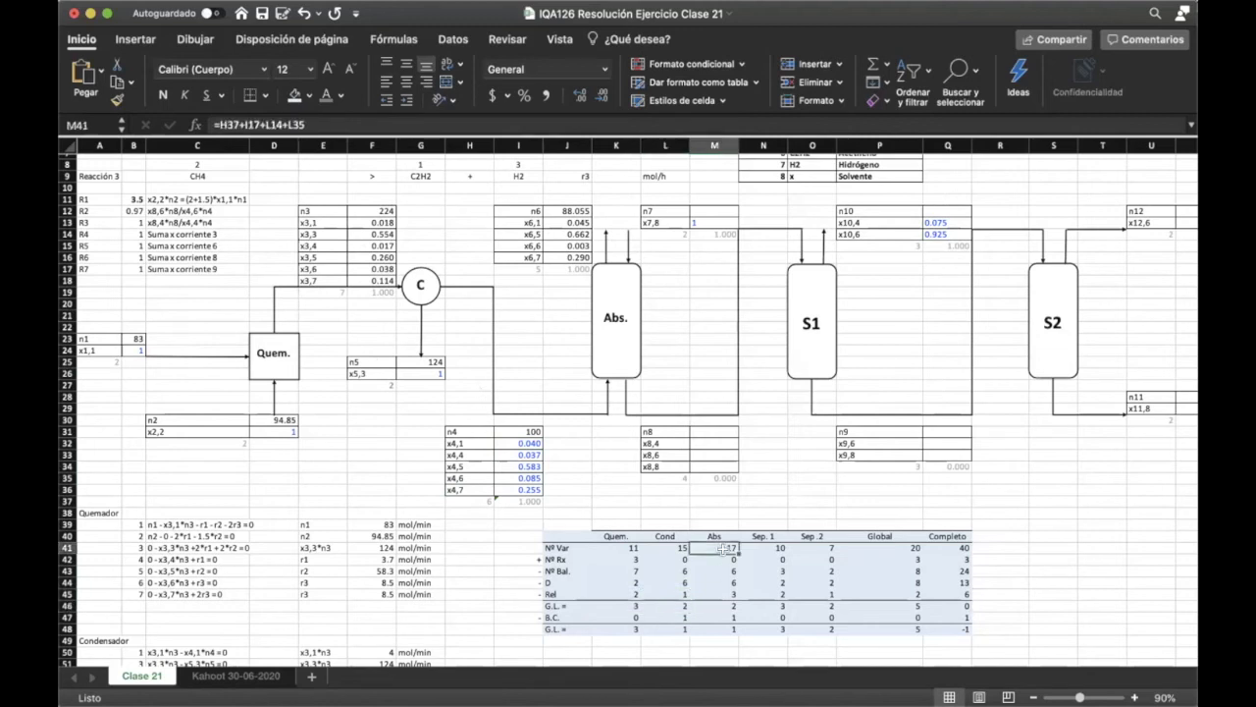
pyautogui.click(714, 125)
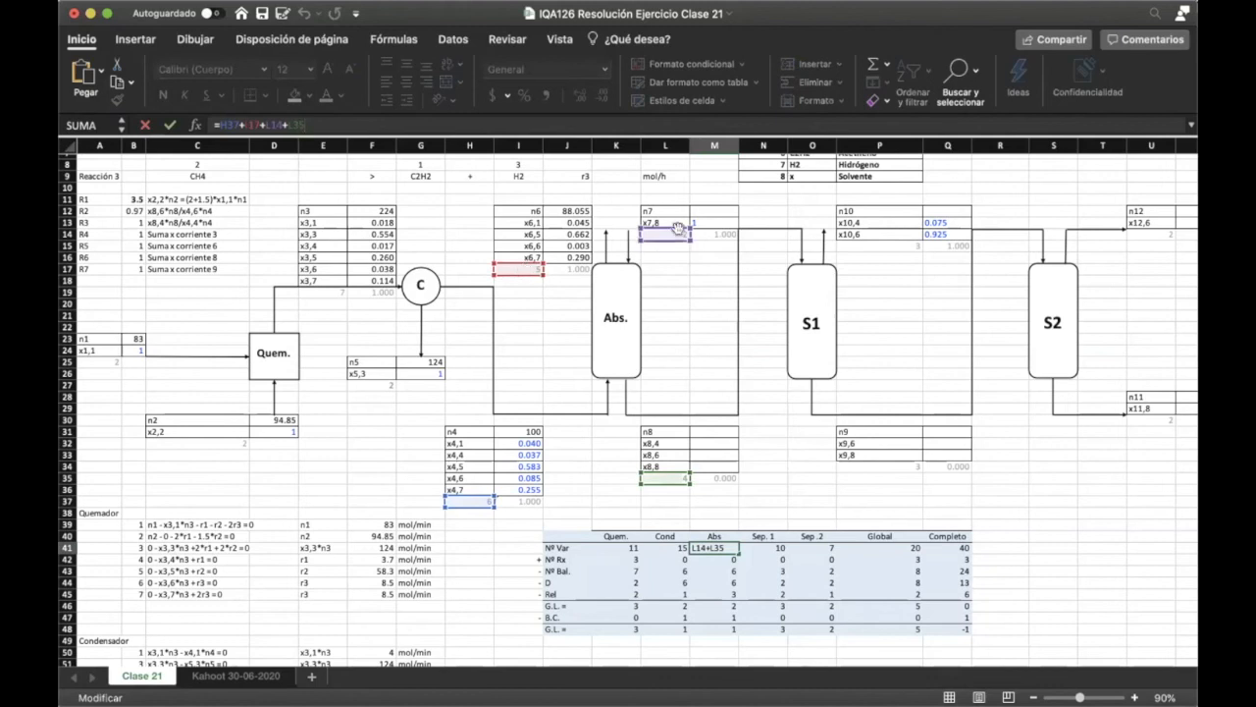
pyautogui.press('Return')
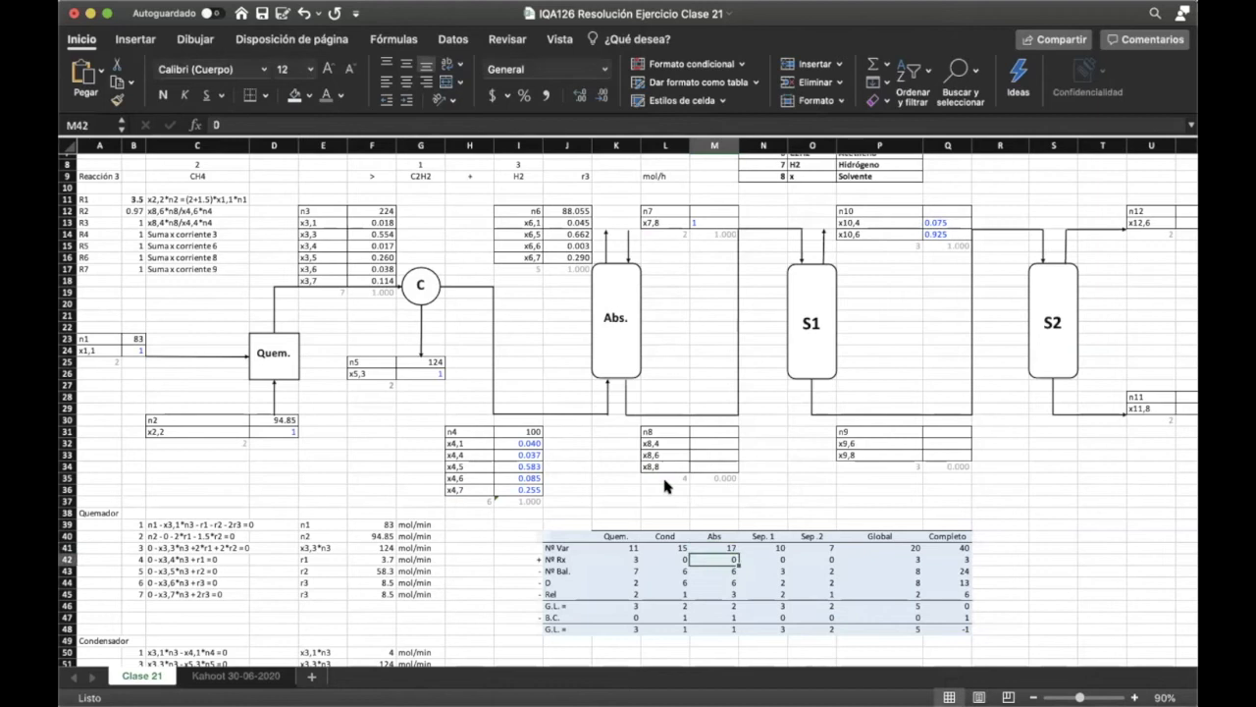
# - Review the absorber's balance and known-data counts in M43:M44, checking the known solvent composition in M13
pyautogui.press('Return')
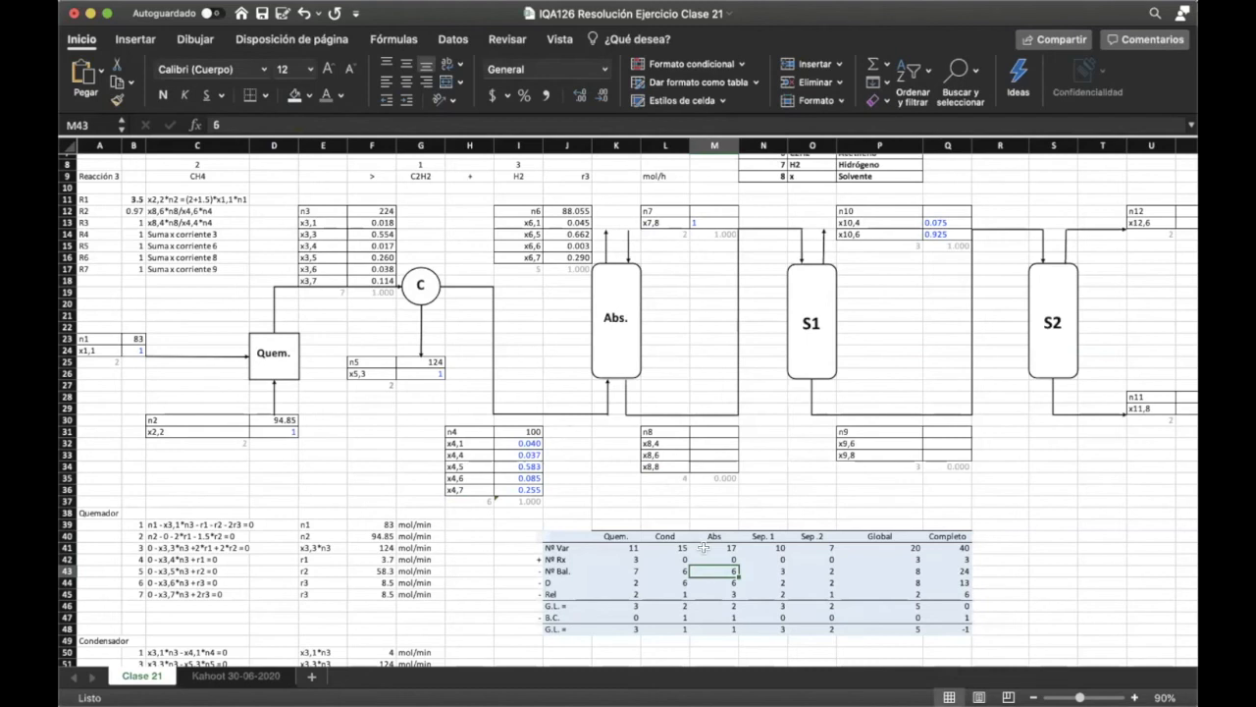
pyautogui.press('Down')
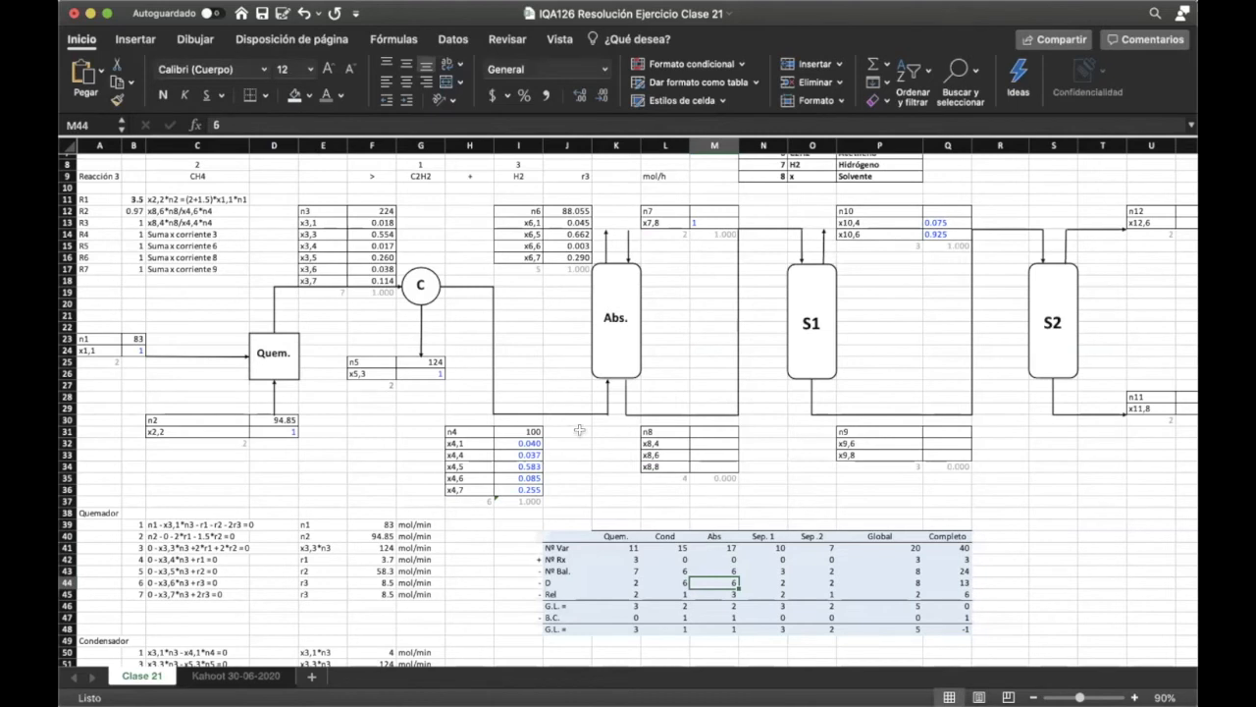
pyautogui.click(710, 221)
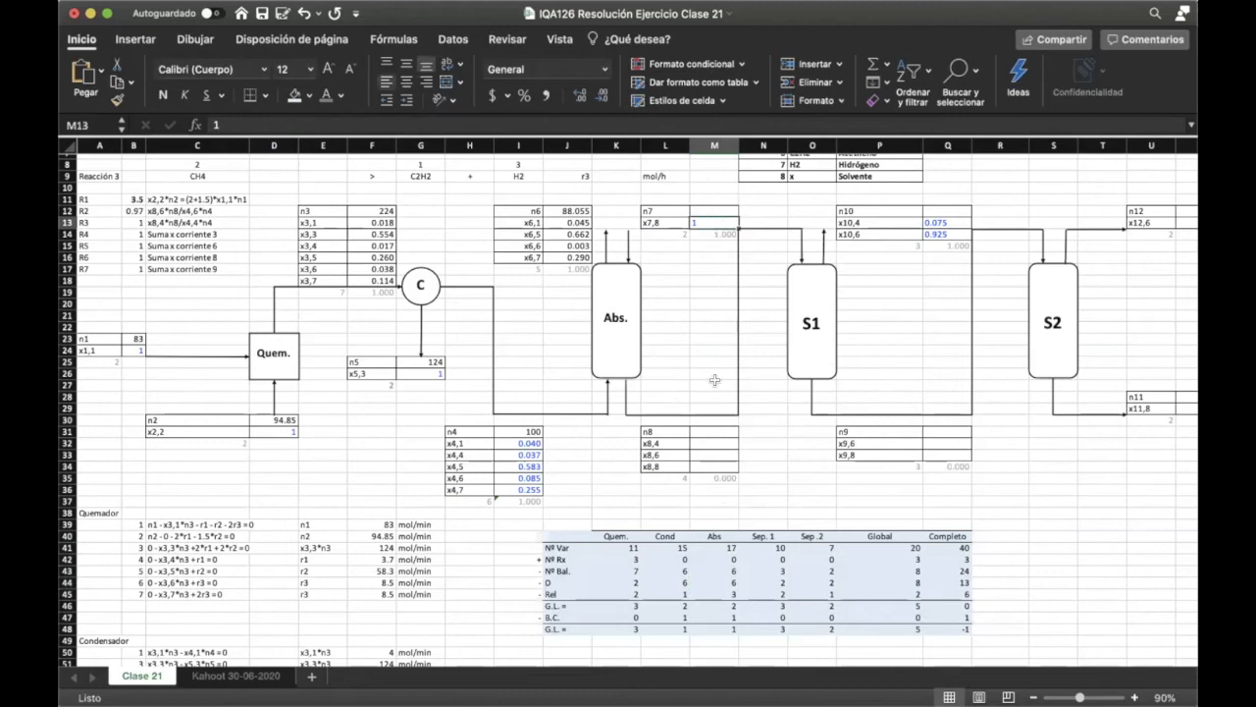
# - Set the absorber's number of relations in M45 to 5
pyautogui.click(724, 591)
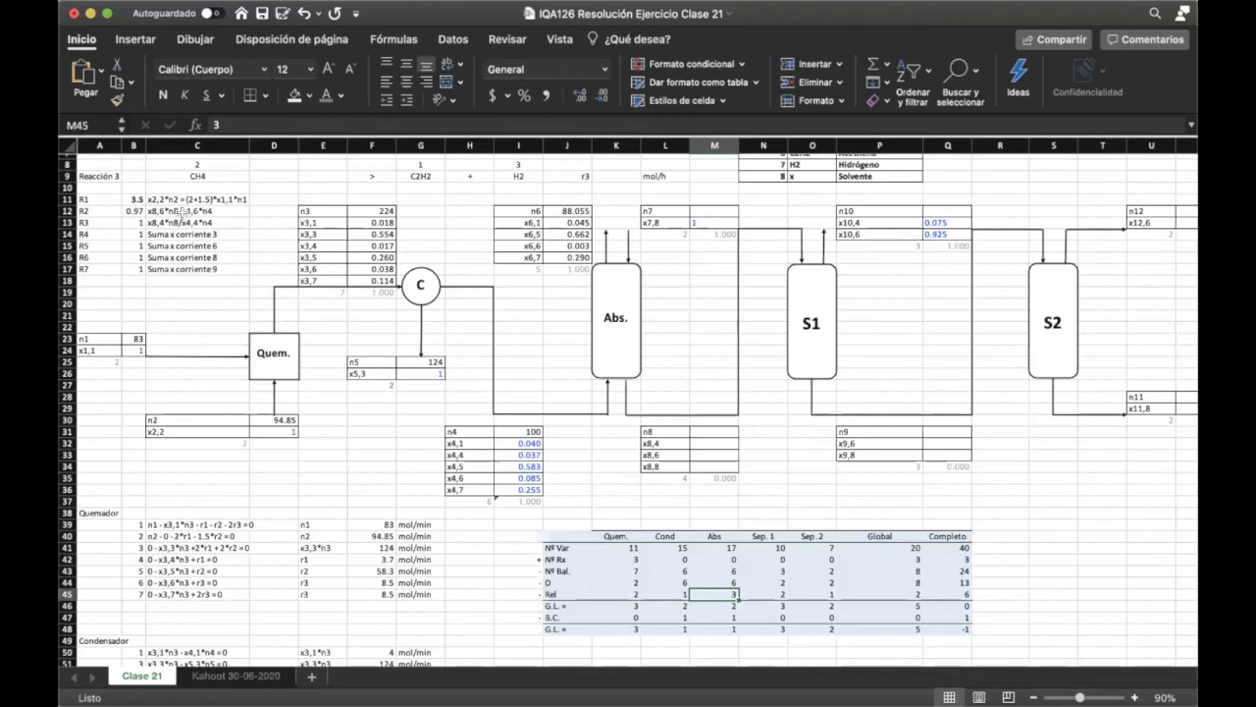
pyautogui.write('5')
pyautogui.press('Return')
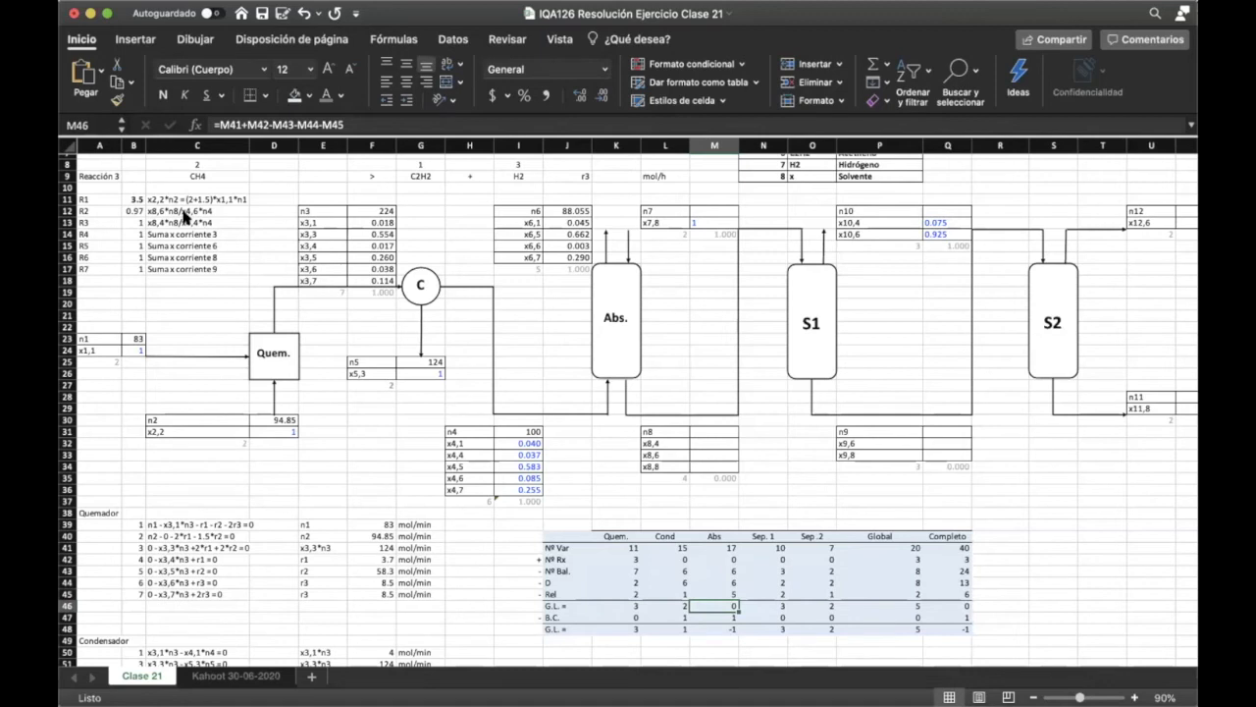
pyautogui.press('Up')
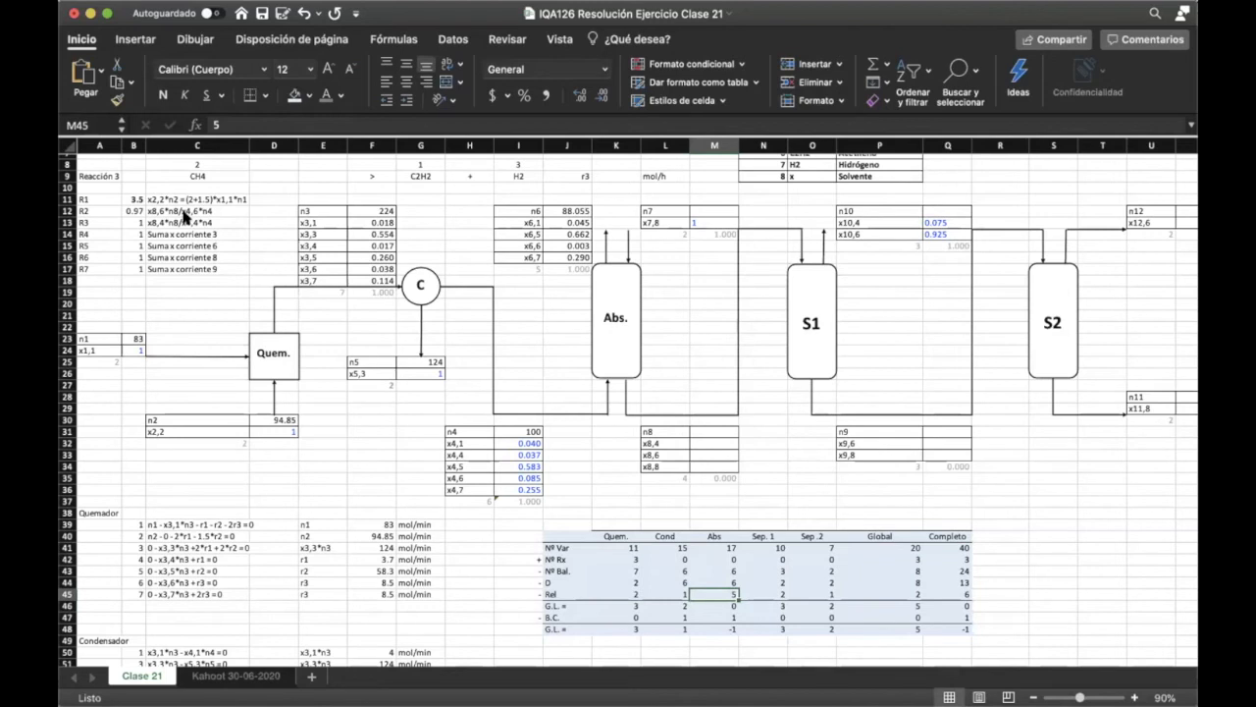
# - Check relations R2, R3, R5 and R6 in column A and set the absorber's number of relations in M45 to 4
pyautogui.click(113, 212)
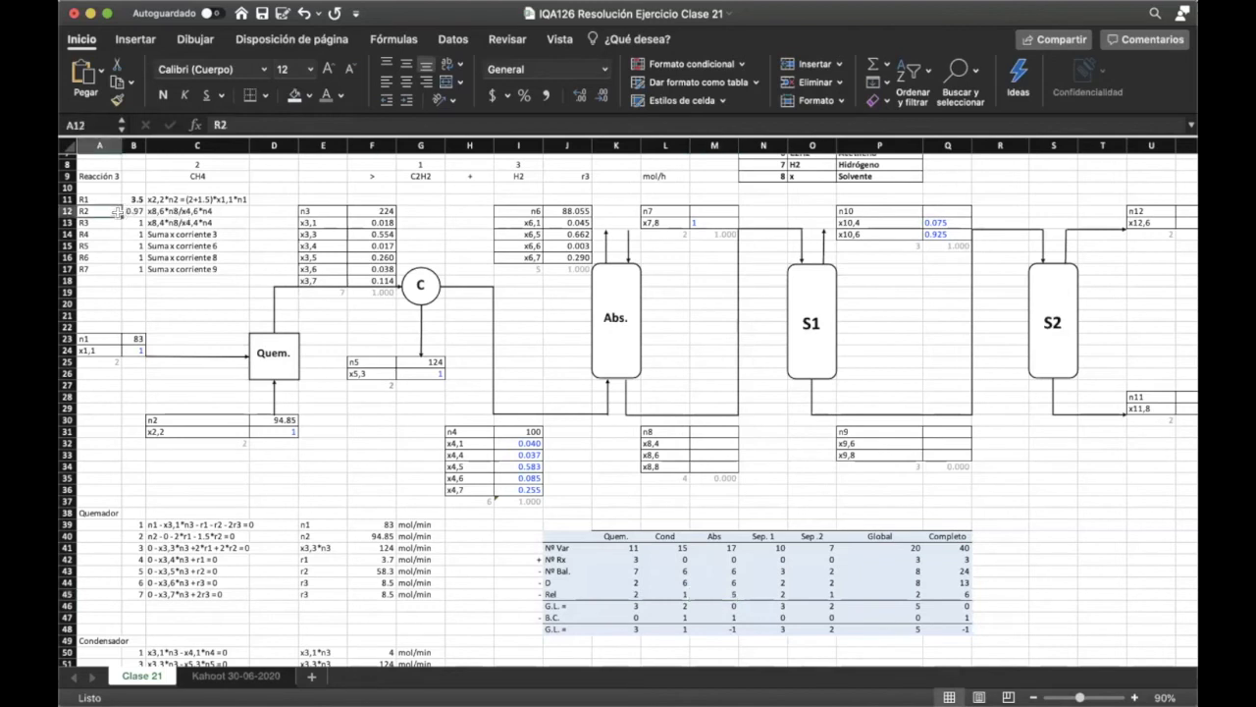
pyautogui.click(110, 223)
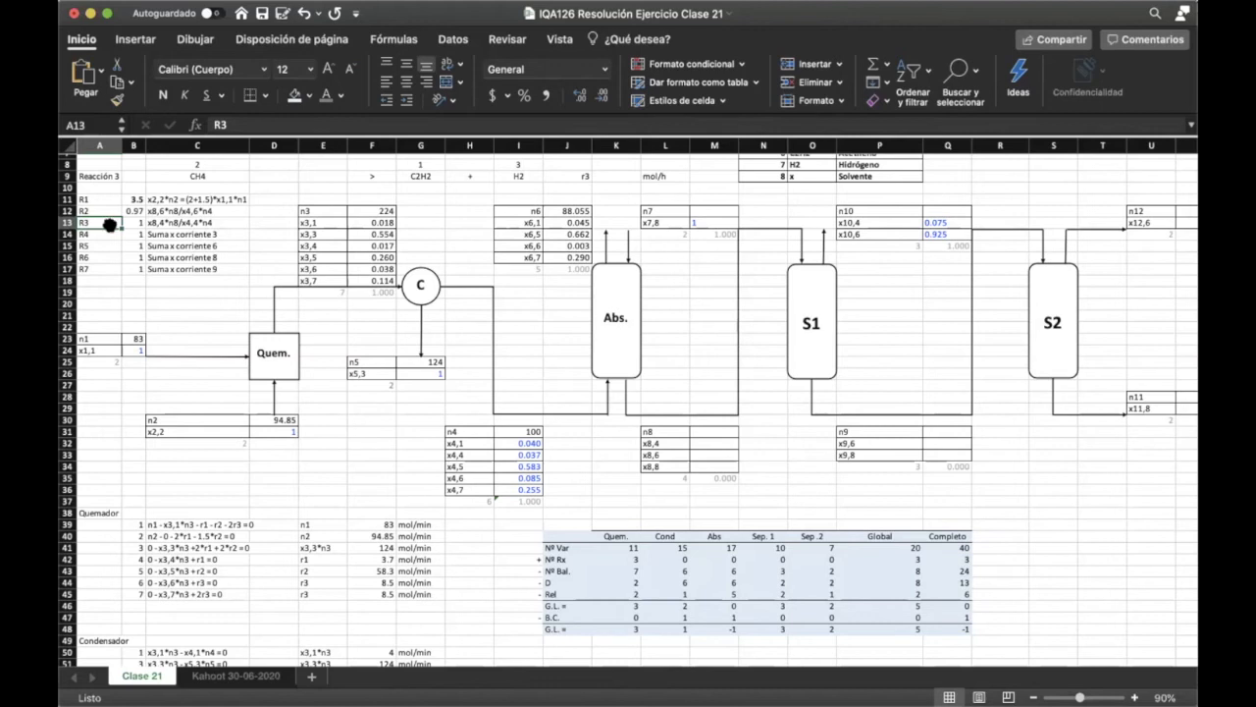
pyautogui.click(102, 257)
pyautogui.click(104, 245)
pyautogui.click(717, 590)
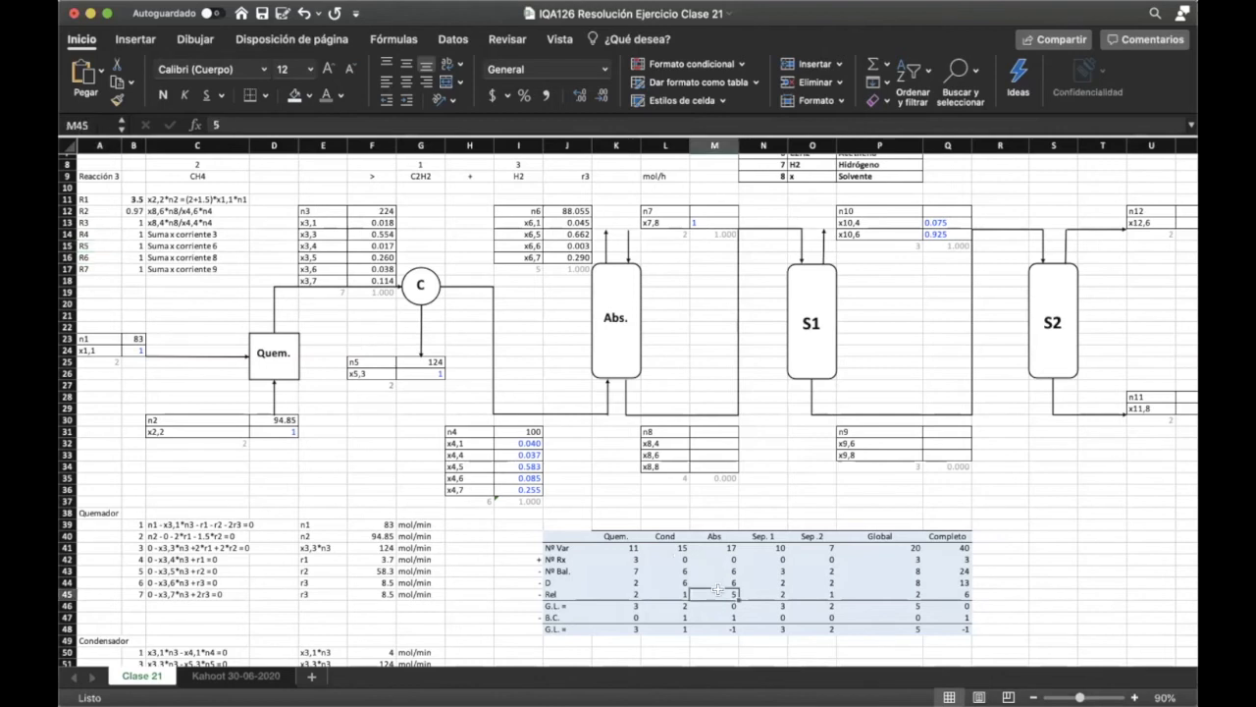
pyautogui.write('4')
pyautogui.press('Return')
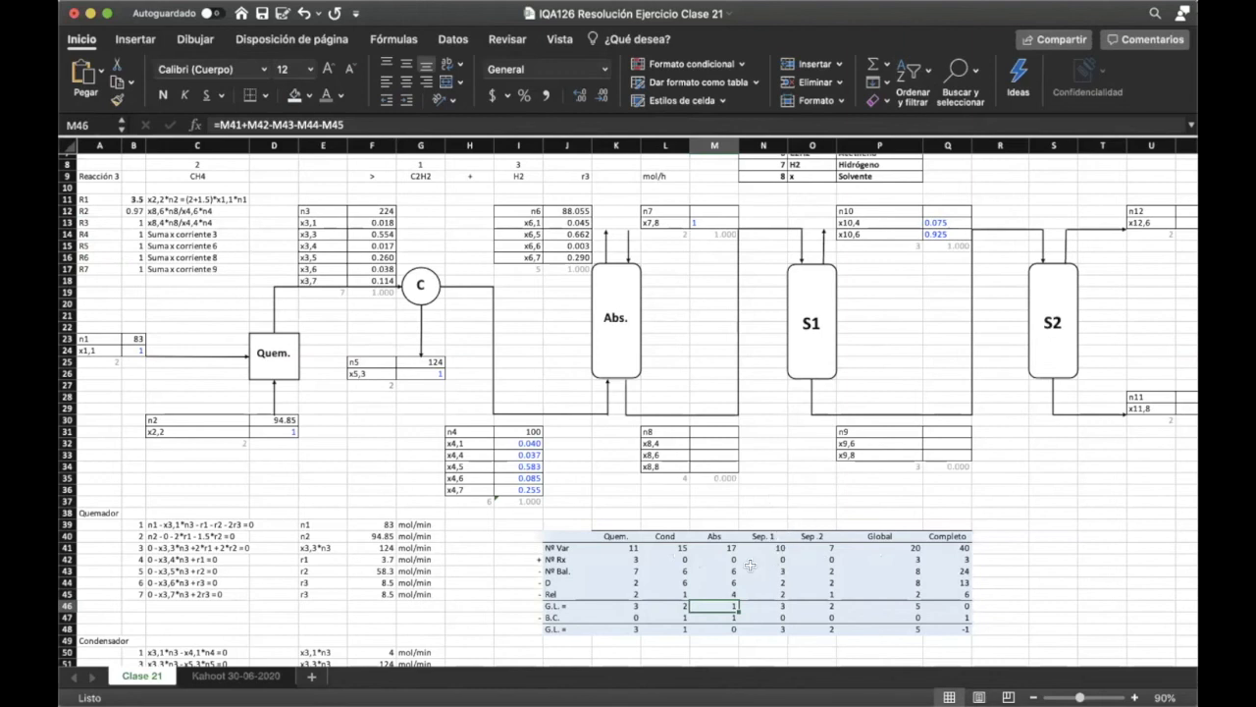
# - Trace the stream cells referenced by separator 1's variable-count formula in N41, leaving the formula as it is
pyautogui.click(764, 537)
pyautogui.click(764, 545)
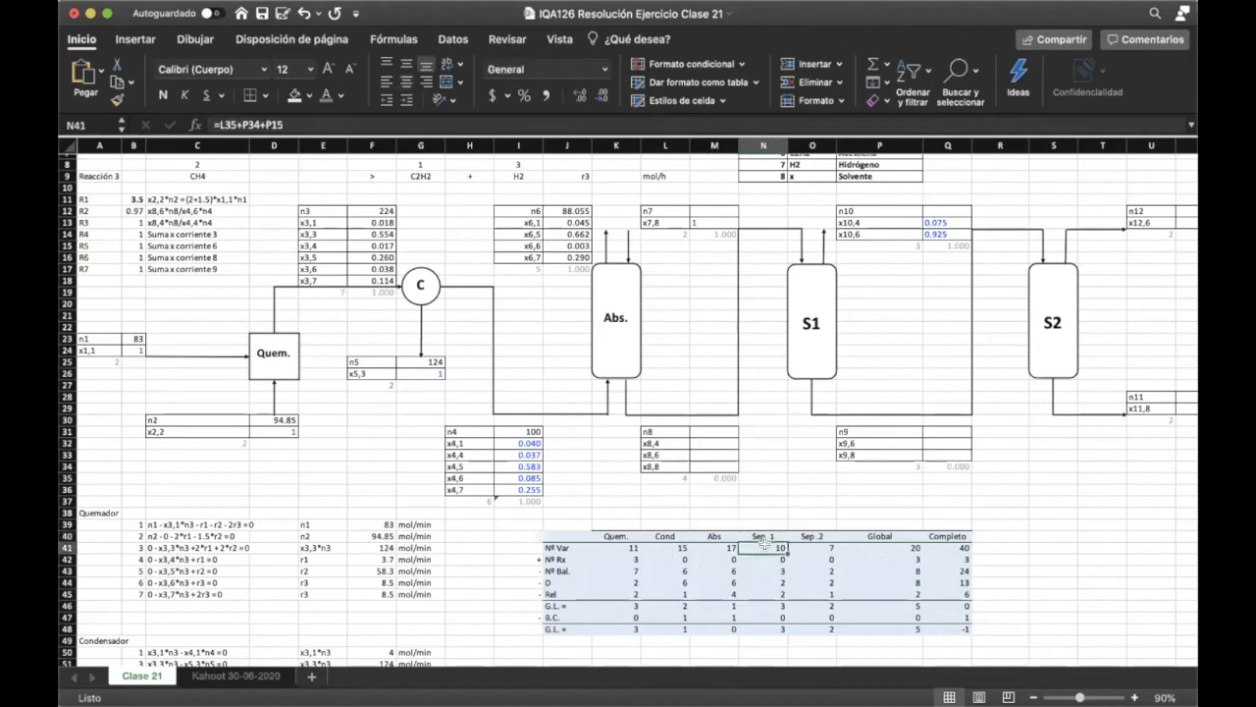
pyautogui.click(825, 129)
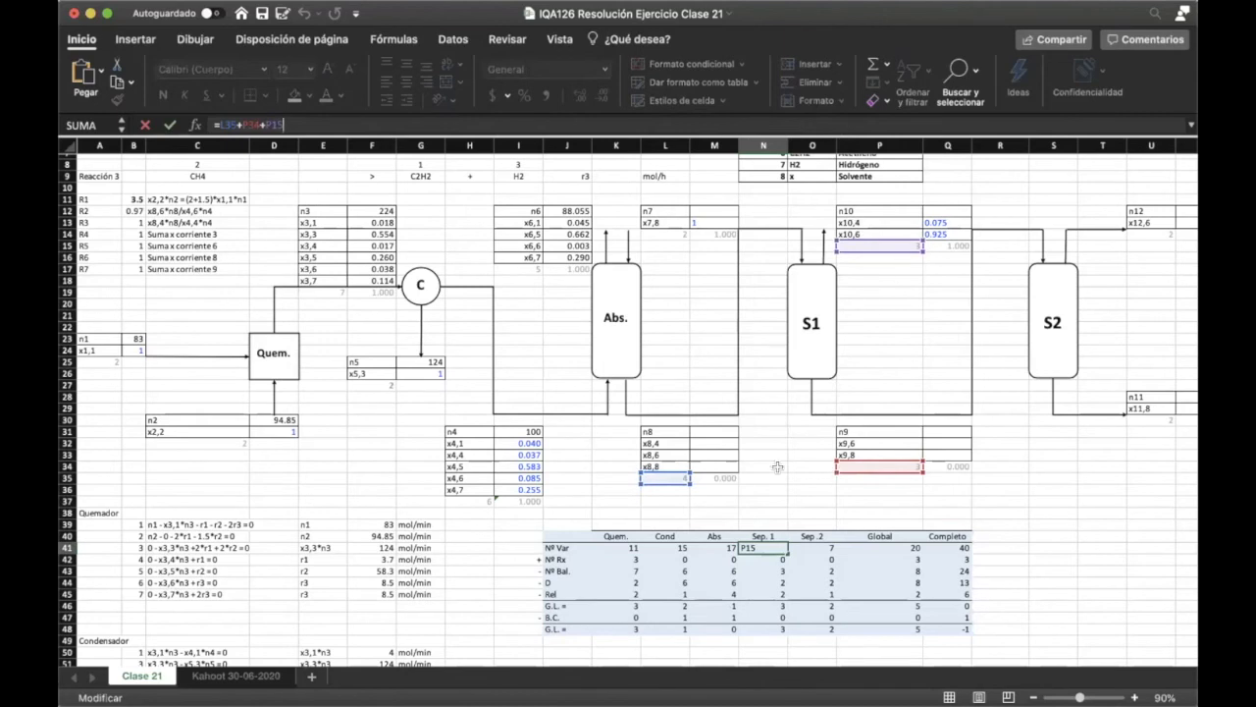
pyautogui.press('Return')
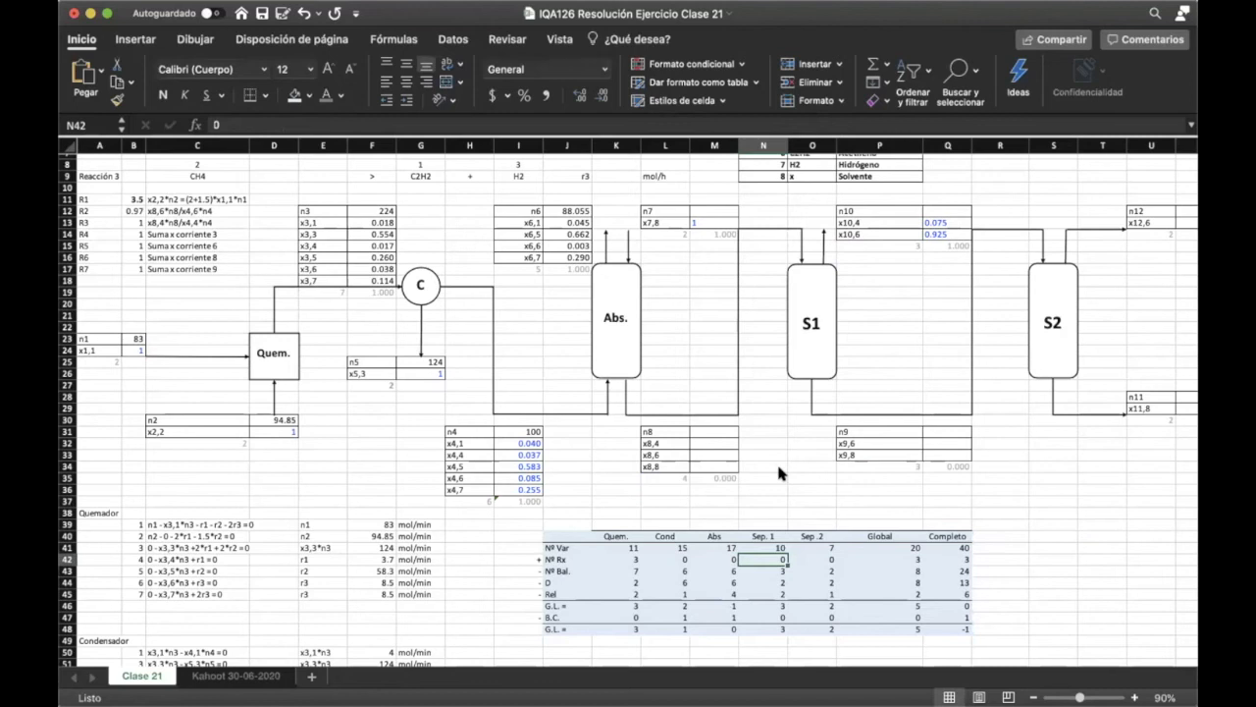
# - Review separator 1's counts in N43:N45, checking the known compositions in Q13:Q14 and the stream 8 and 9 fractions in M33 and Q32
pyautogui.press('Return')
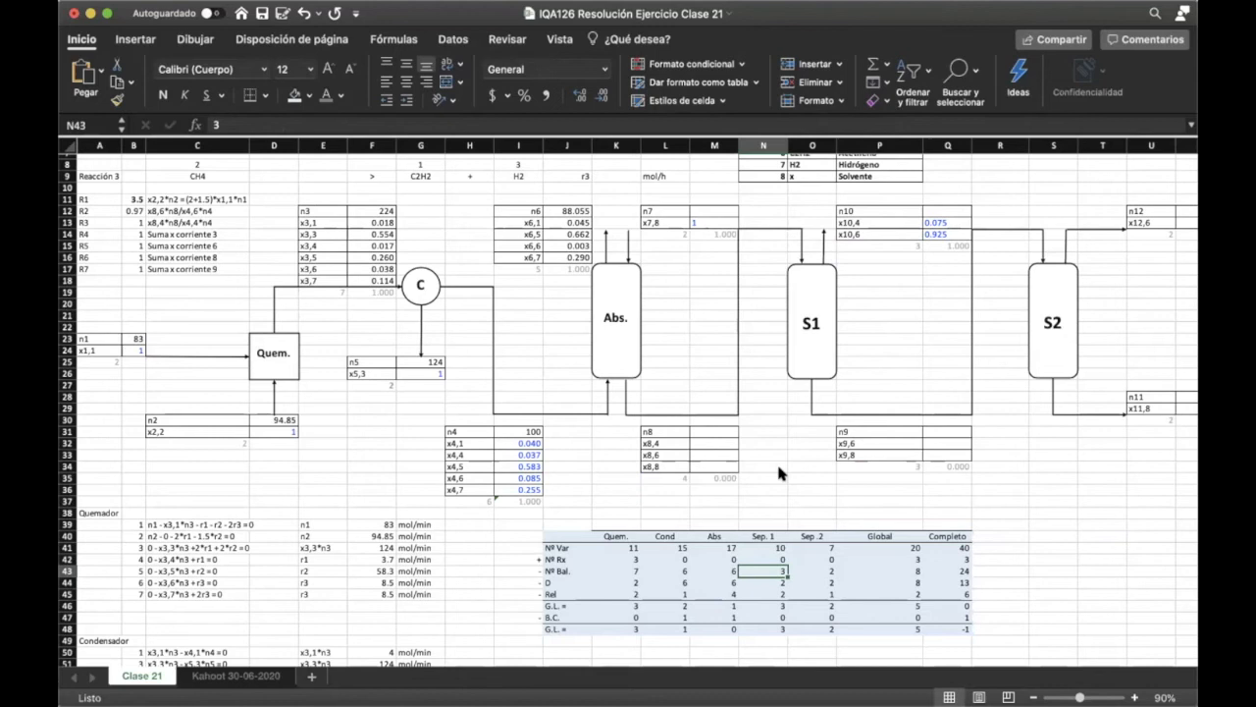
pyautogui.press('Return')
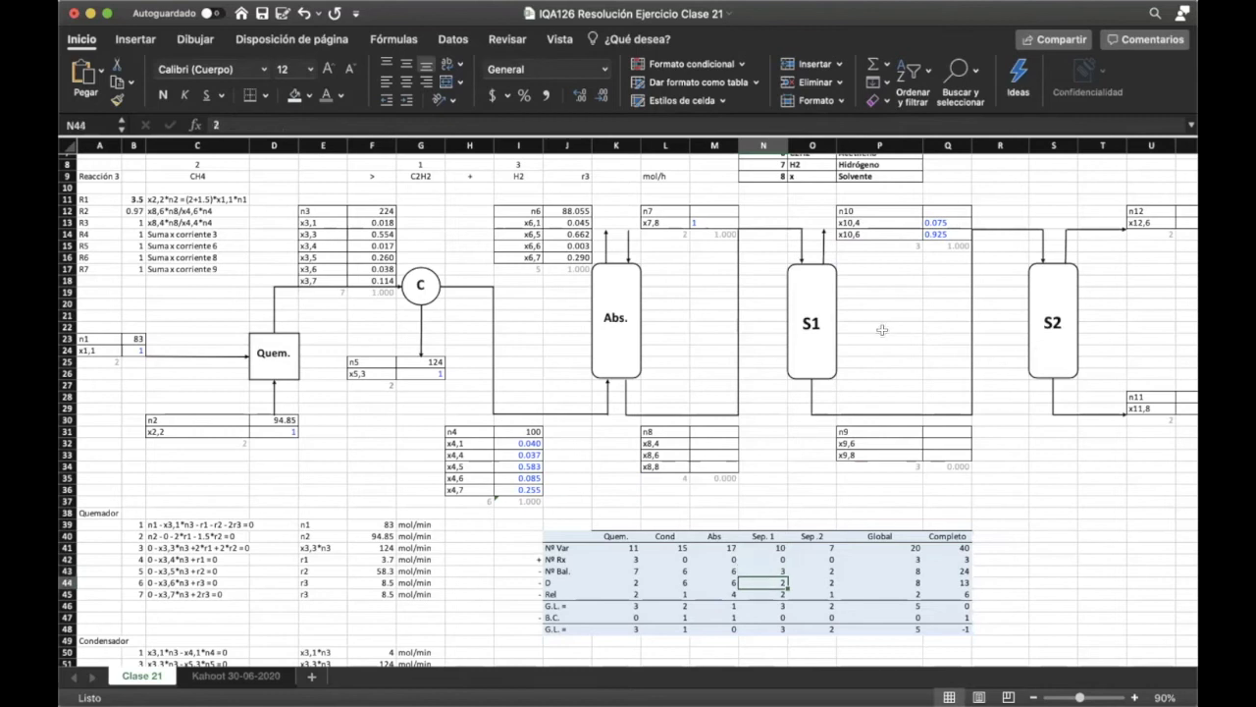
pyautogui.moveTo(942, 224); pyautogui.dragTo(943, 233)
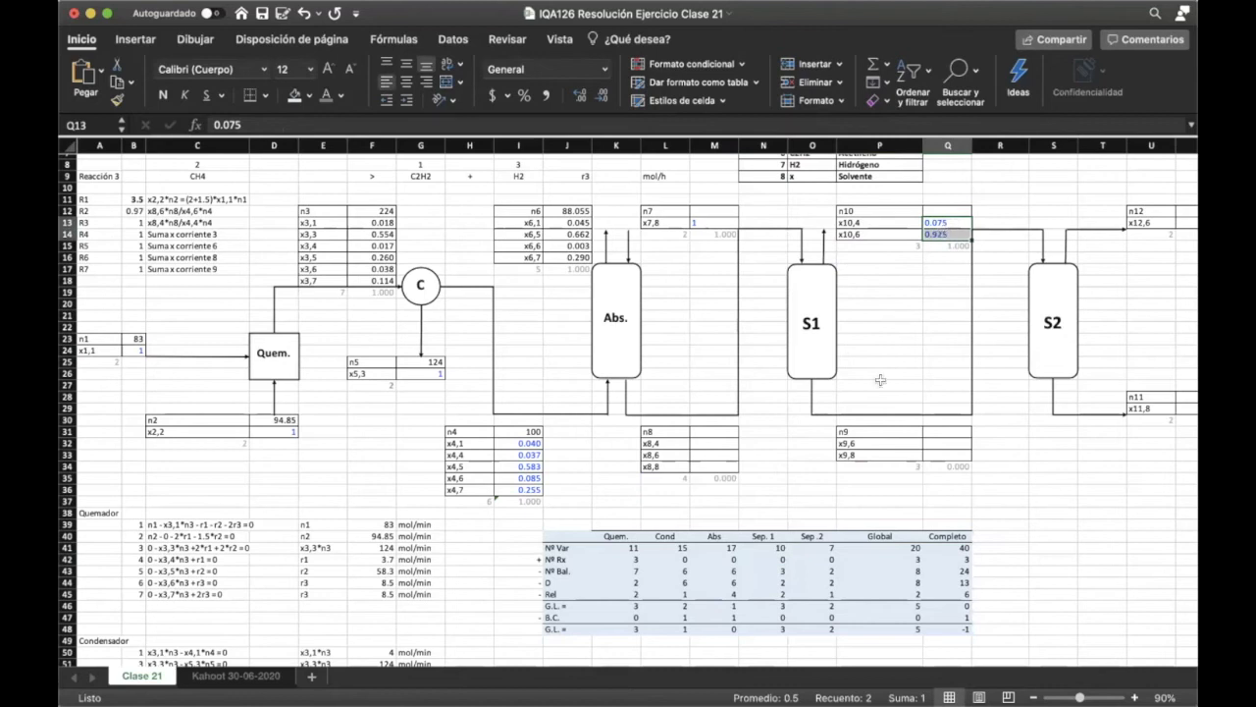
pyautogui.click(776, 592)
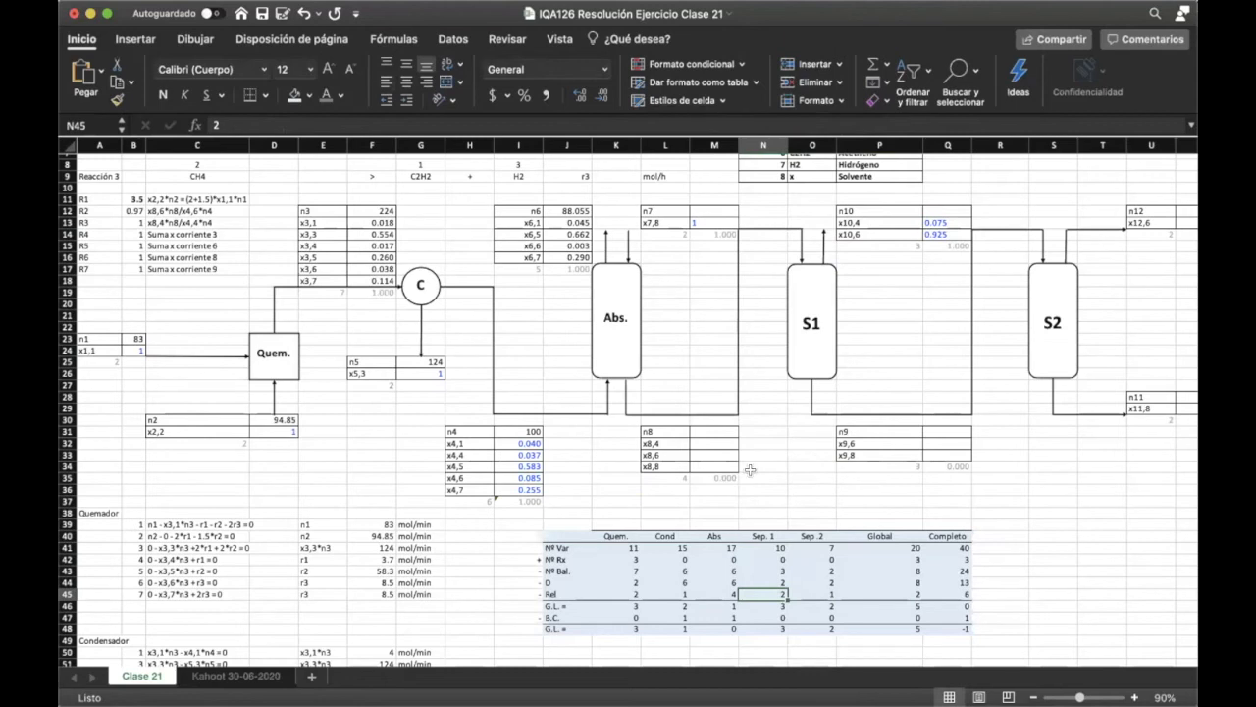
pyautogui.click(725, 453)
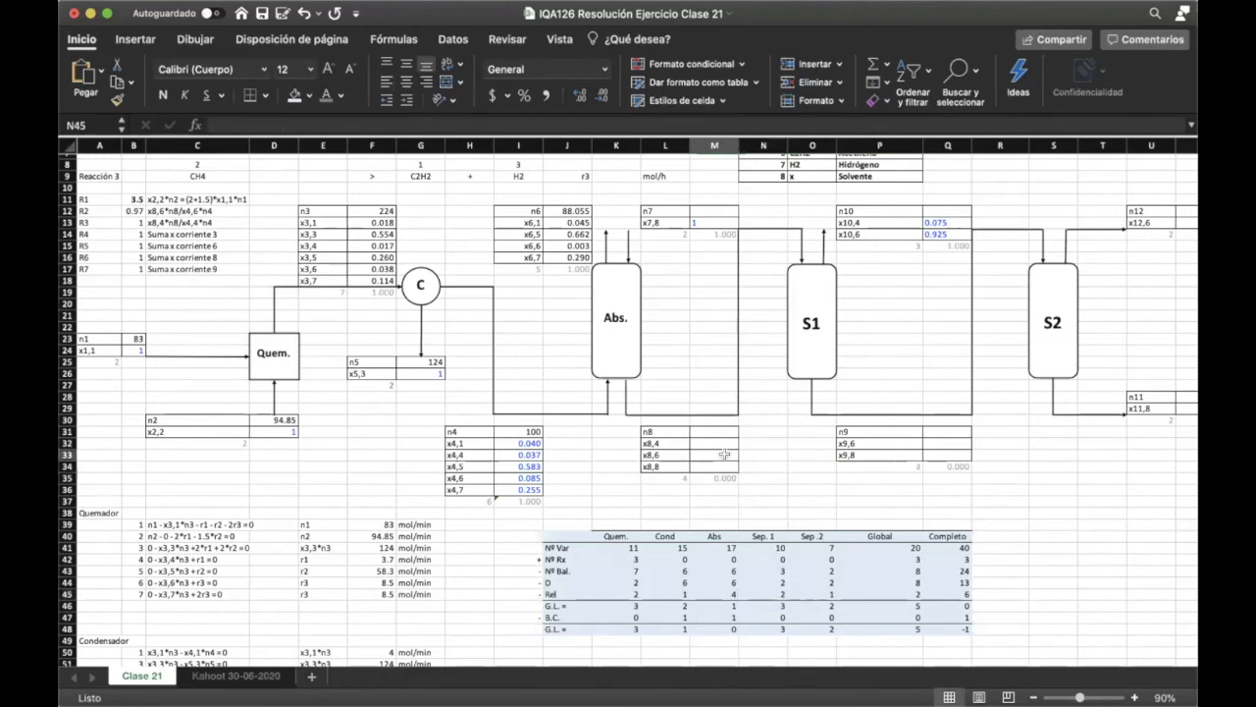
pyautogui.click(927, 445)
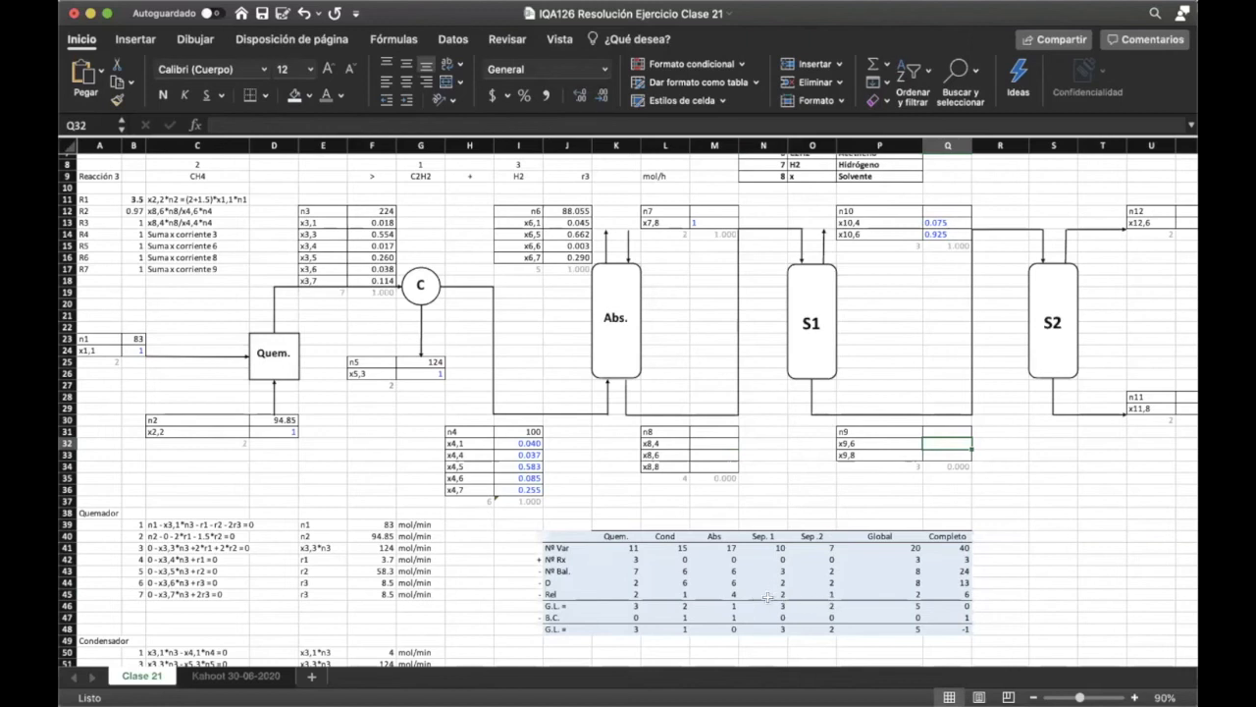
# - Trace the stream cells referenced by separator 2's variable-count formula in O41, leaving the formula as it is
pyautogui.click(830, 547)
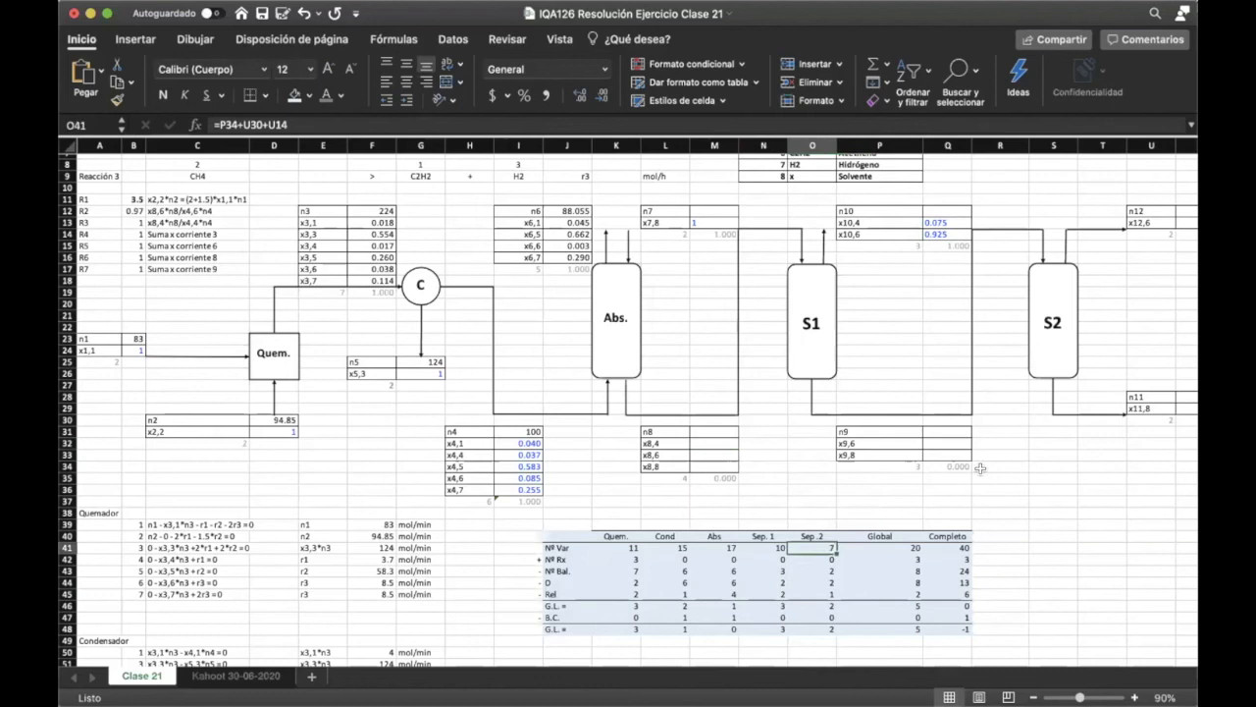
pyautogui.click(1025, 122)
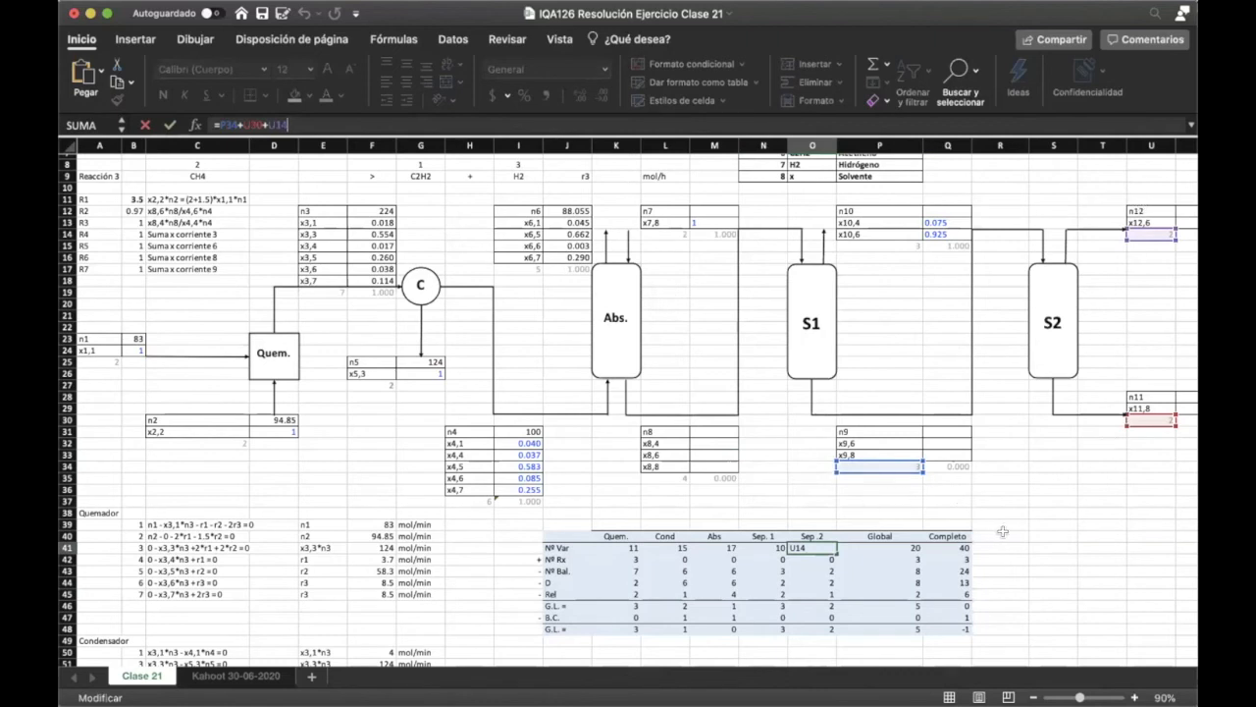
pyautogui.press('Return')
# - Review separator 2's balance, known-data and relation counts in O43:O45, checking the known compositions of streams 11 and 12
pyautogui.press('Up')
pyautogui.press('Down')
pyautogui.press('Down')
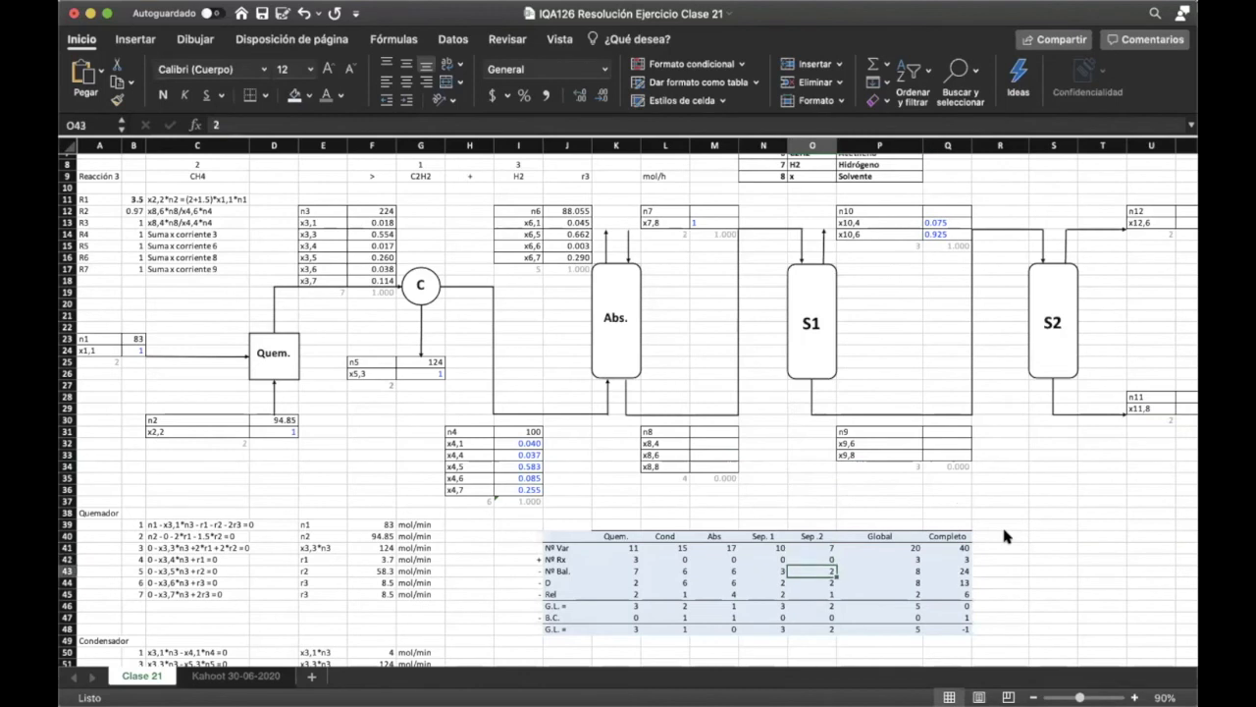
pyautogui.press('Right')
pyautogui.press('Down')
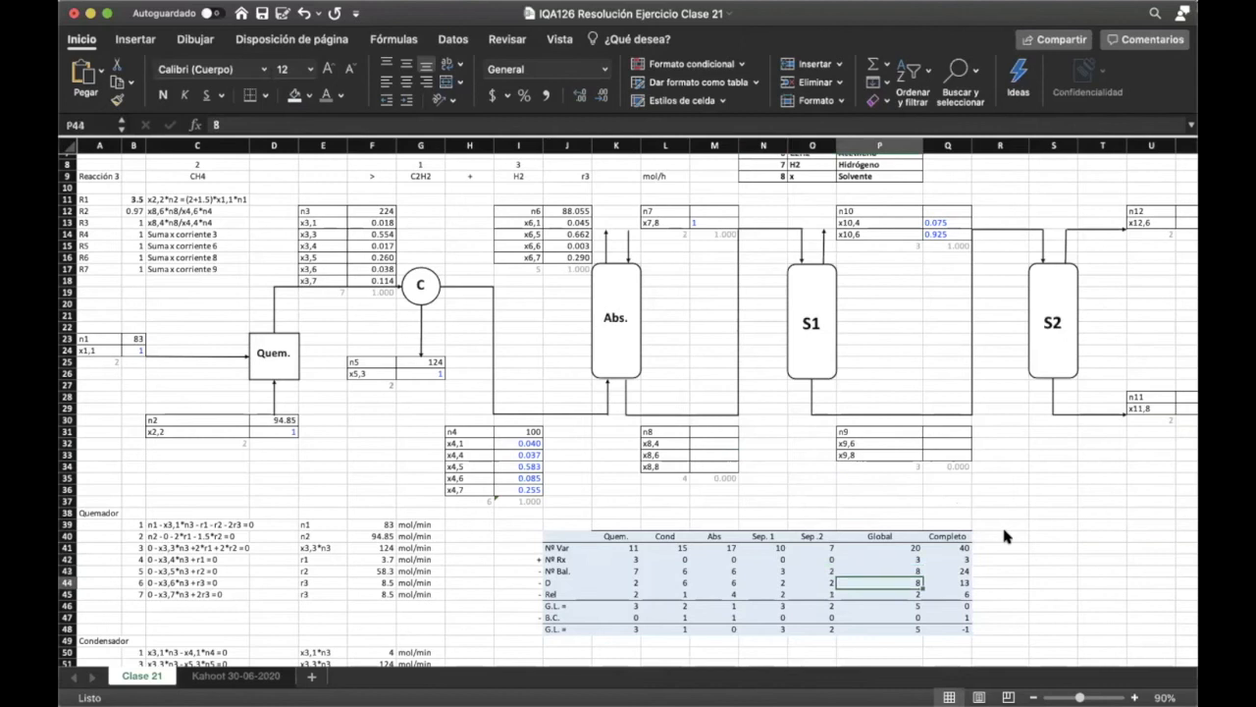
pyautogui.press('Left')
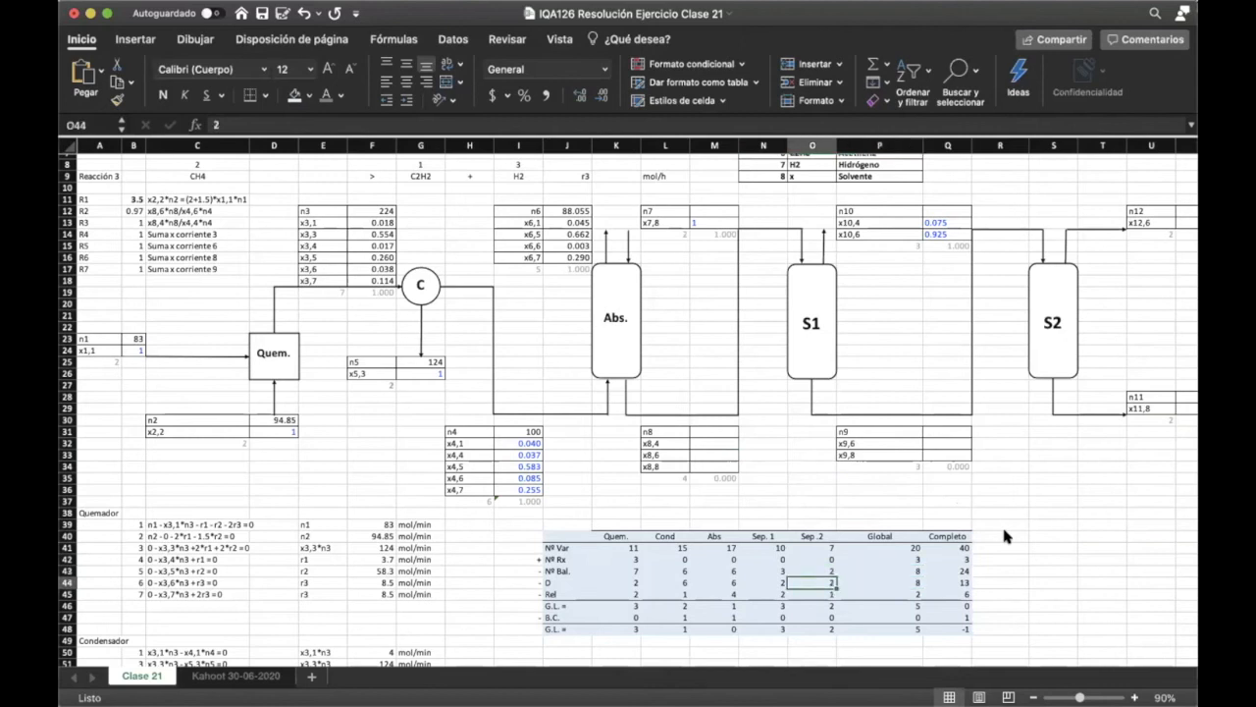
pyautogui.hscroll(2, 1107, 422)
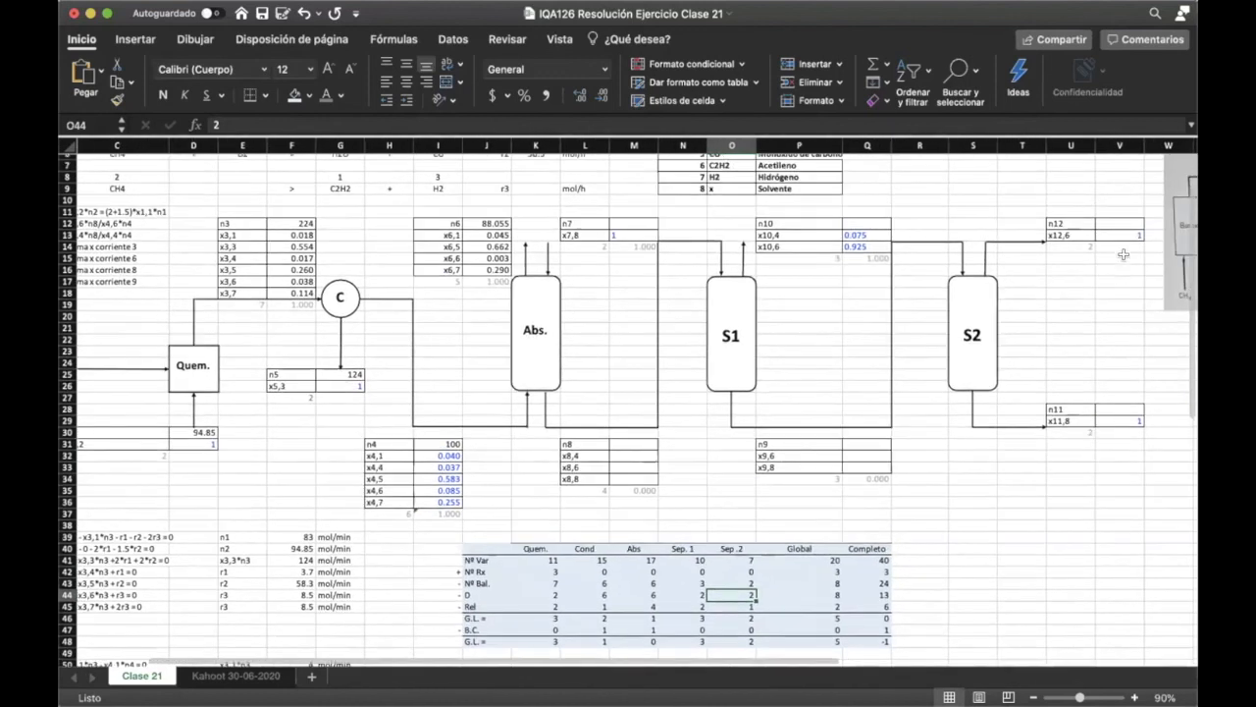
pyautogui.hscroll(-2, 1006, 464)
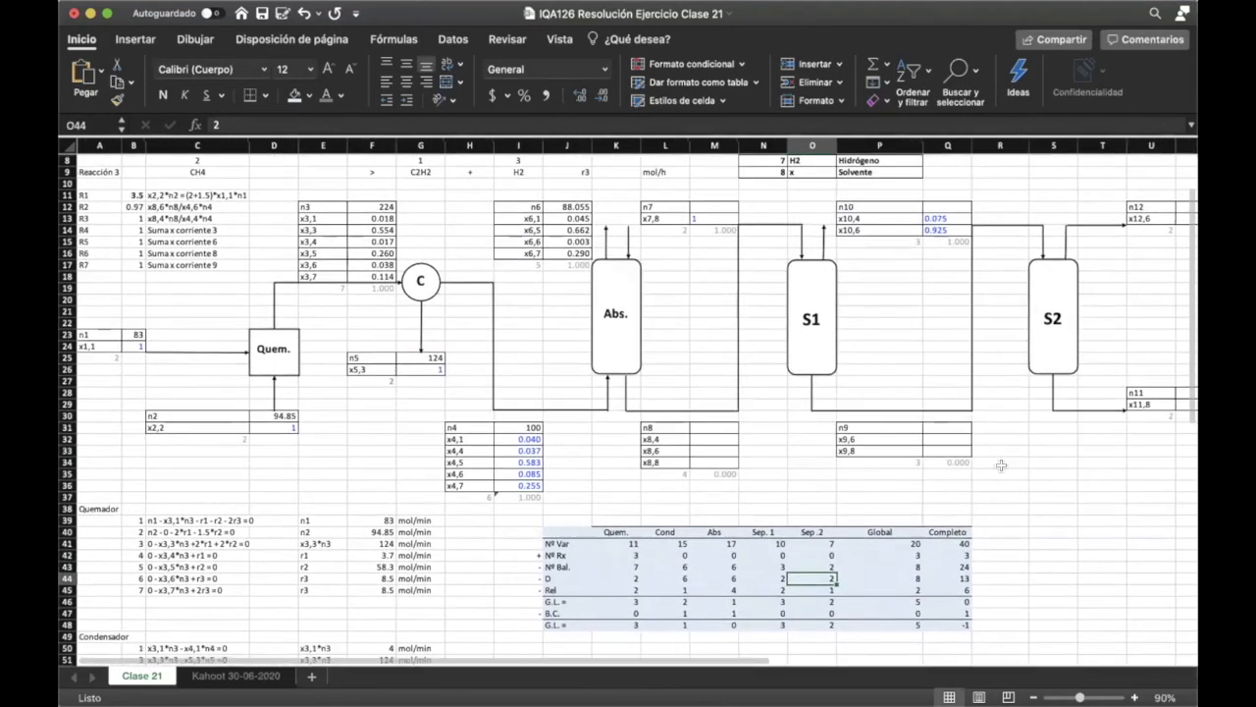
pyautogui.press('Down')
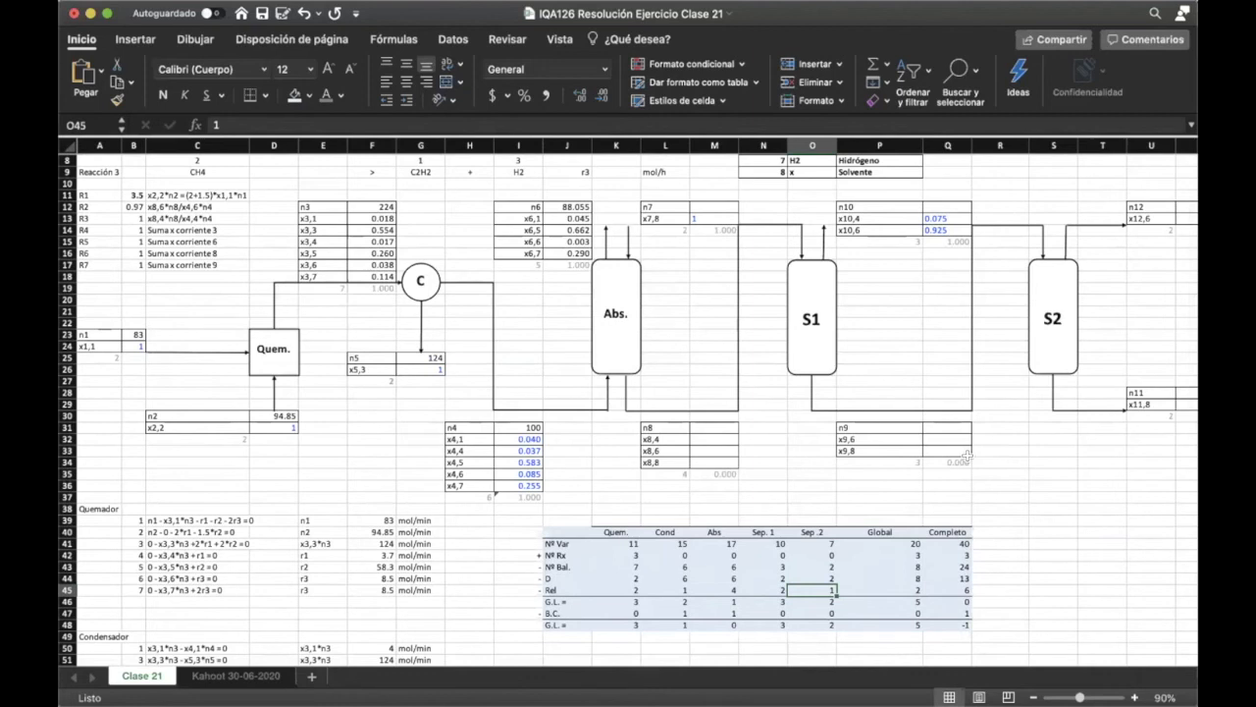
# - Trace the stream cells referenced by the global variable-count formula in P41, leaving the formula as it is
pyautogui.scroll(-1, 967, 455)
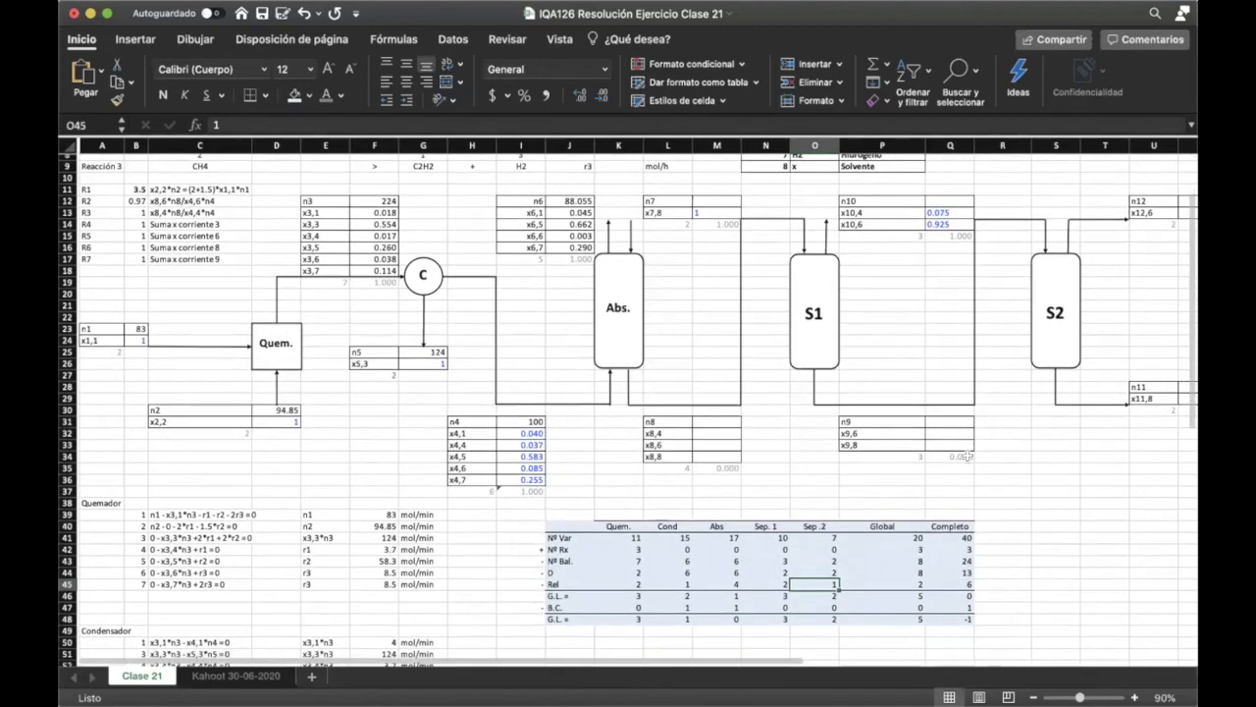
pyautogui.click(908, 538)
pyautogui.scroll(3, 909, 538)
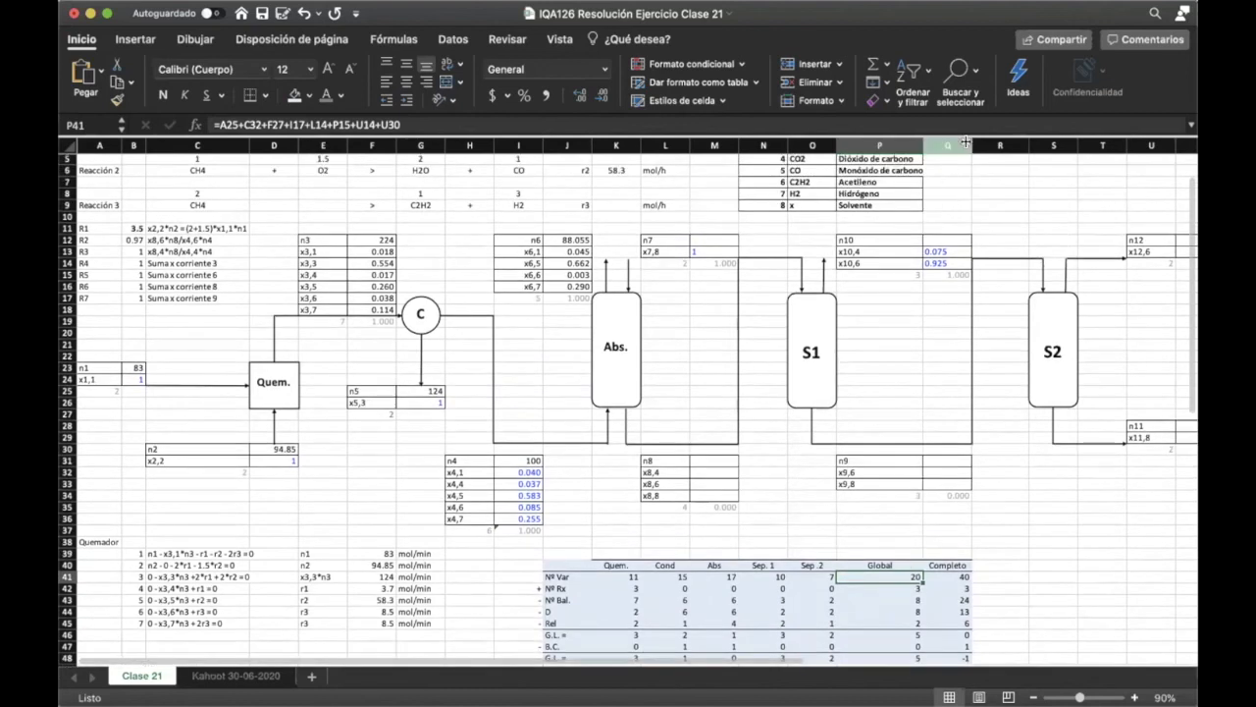
pyautogui.click(975, 120)
pyautogui.scroll(-2, 989, 494)
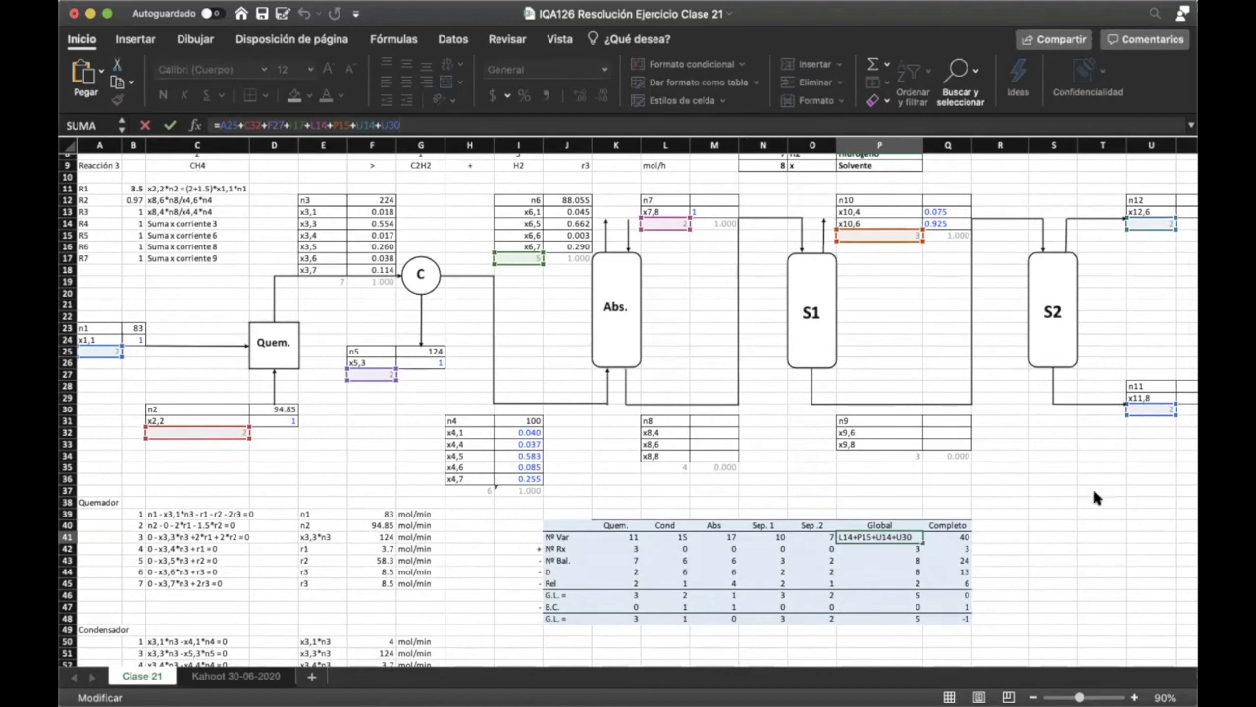
pyautogui.press('Return')
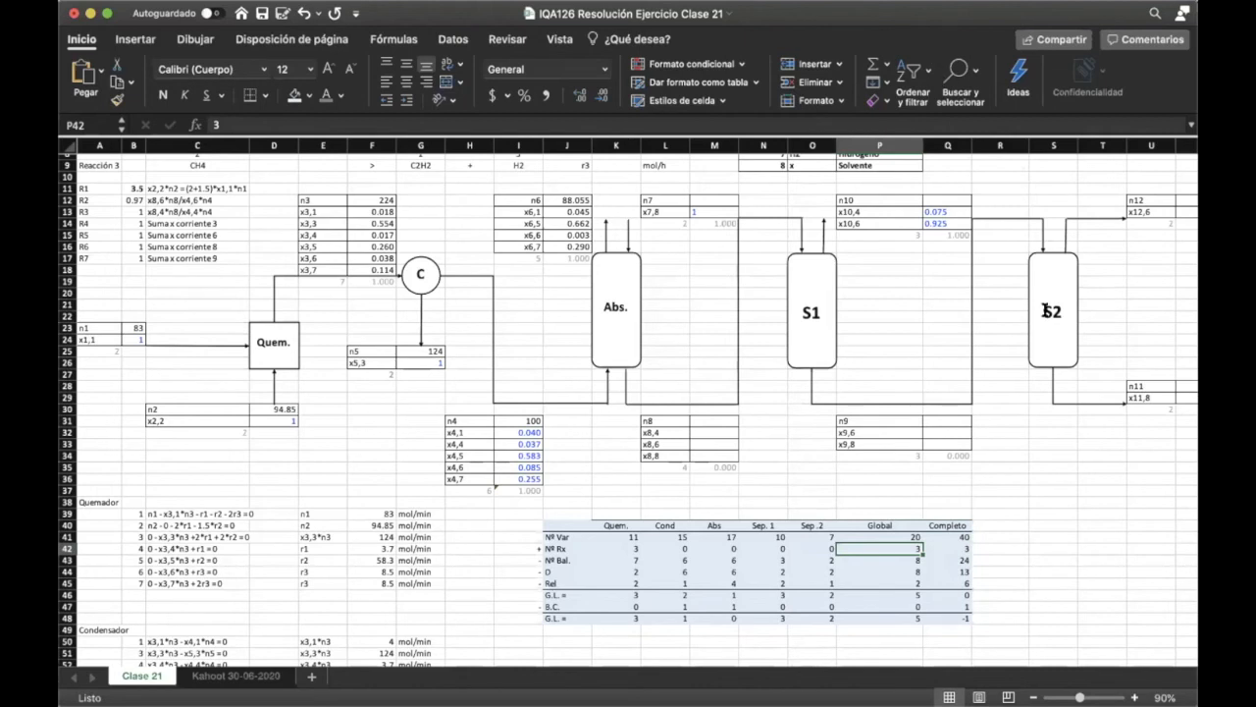
# - Examine the Global column of the degrees-of-freedom table, including the stream cells referenced by its Nº Var formula
pyautogui.press('Down')
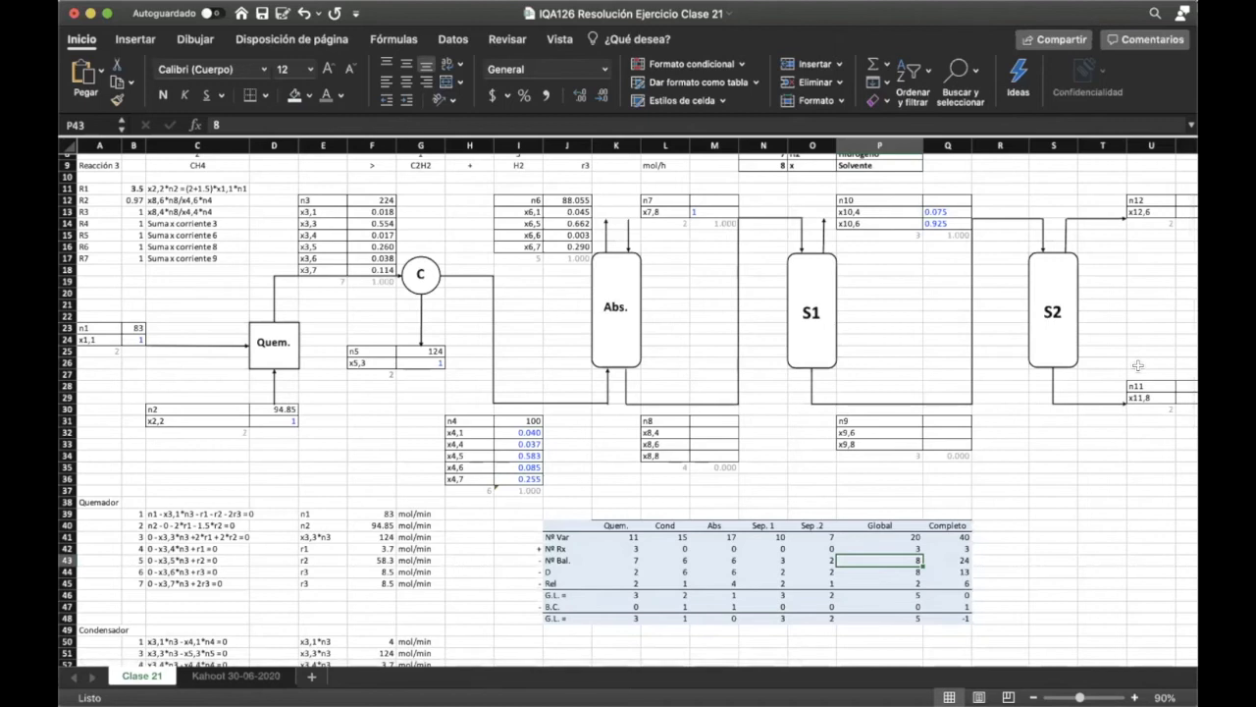
pyautogui.press('Down')
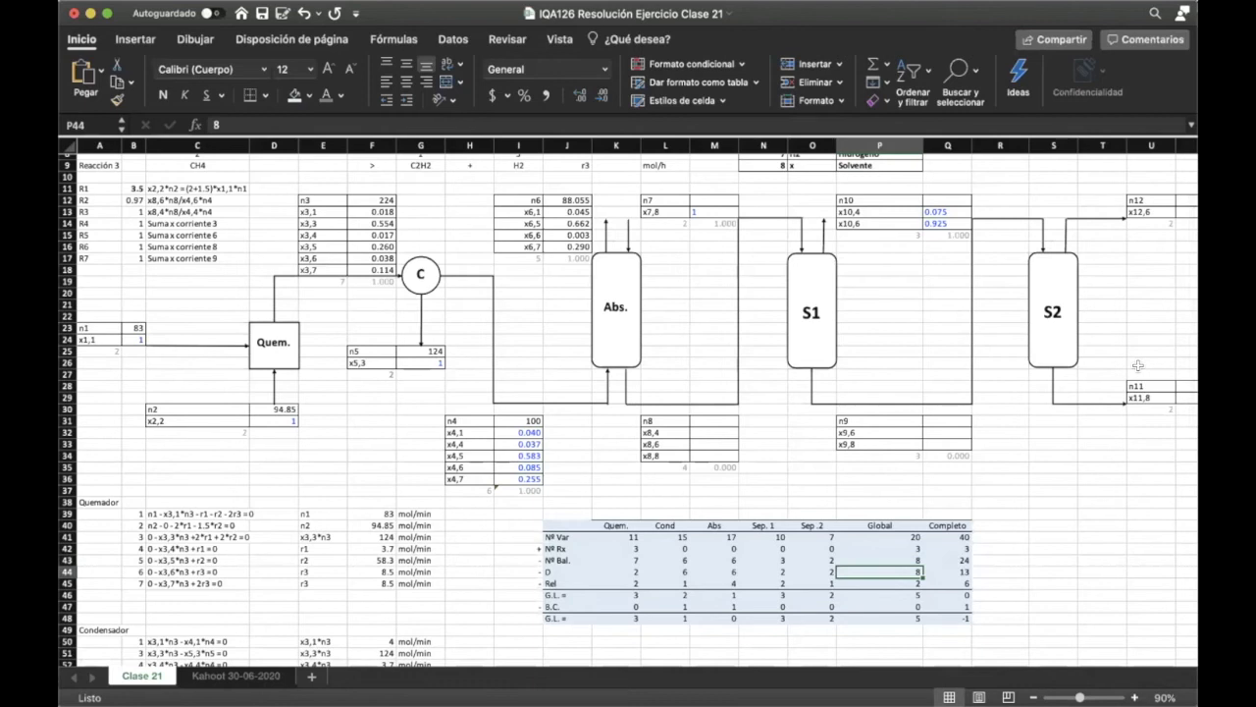
pyautogui.click(886, 537)
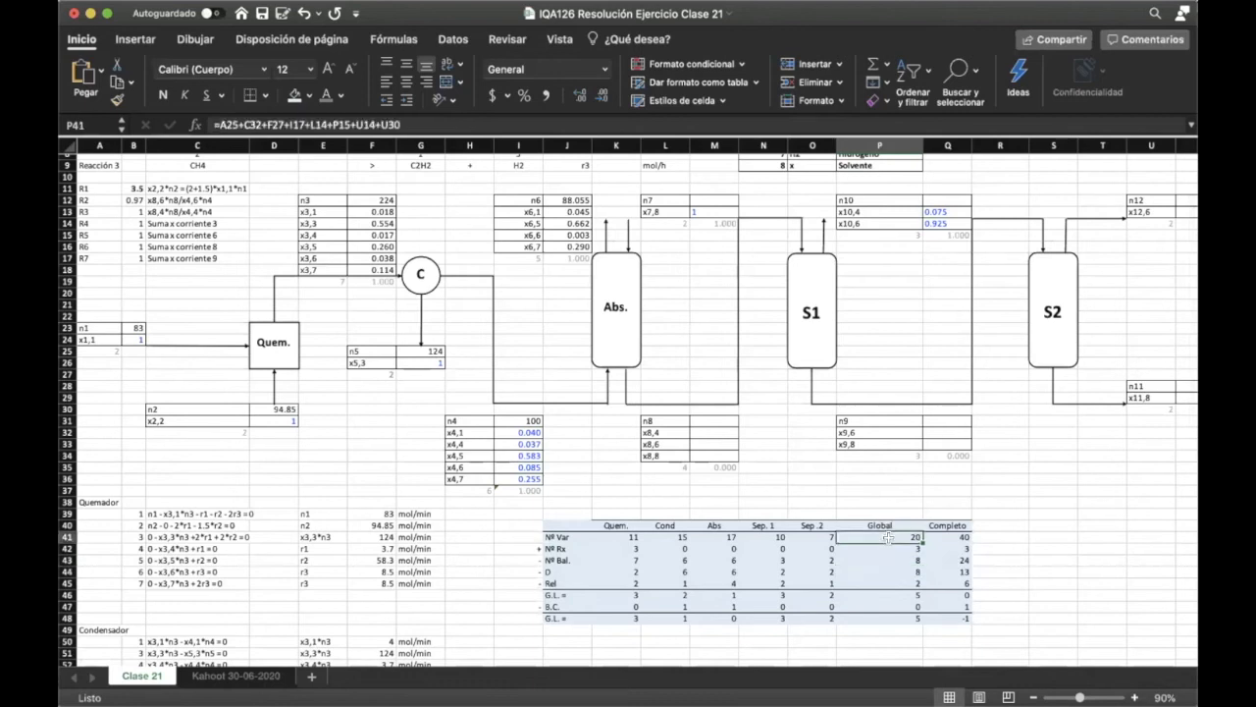
pyautogui.click(761, 120)
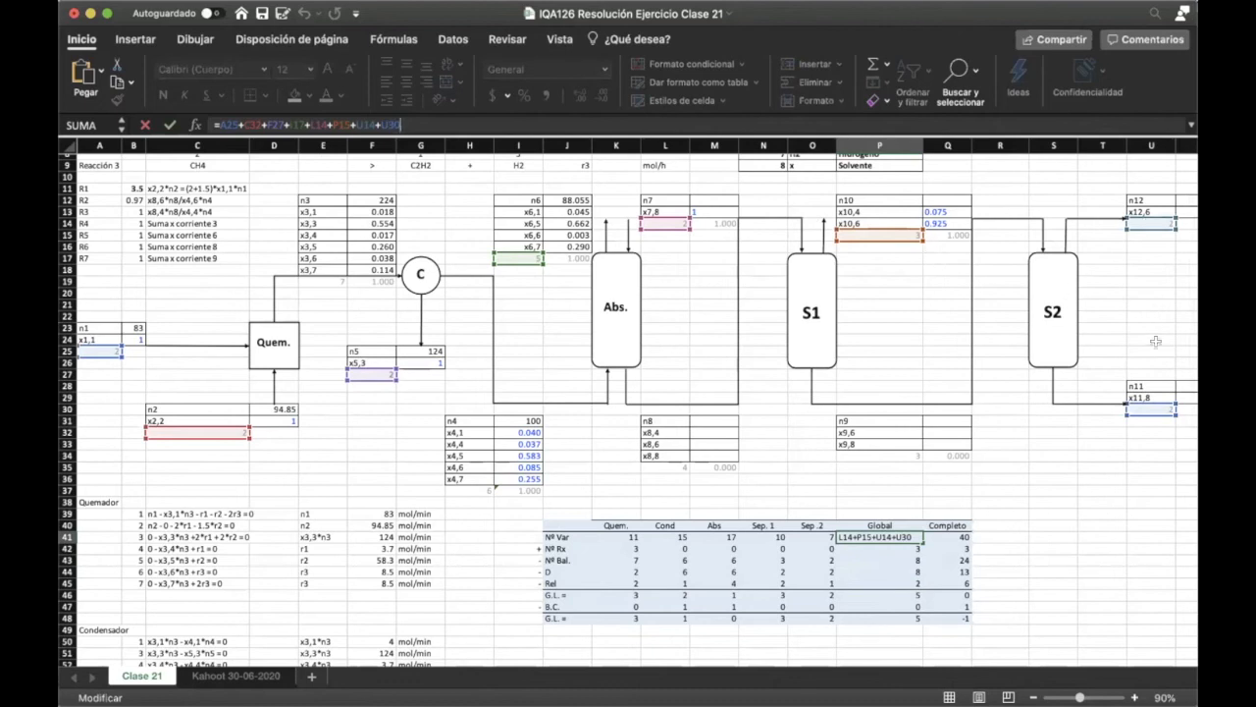
pyautogui.click(1146, 467)
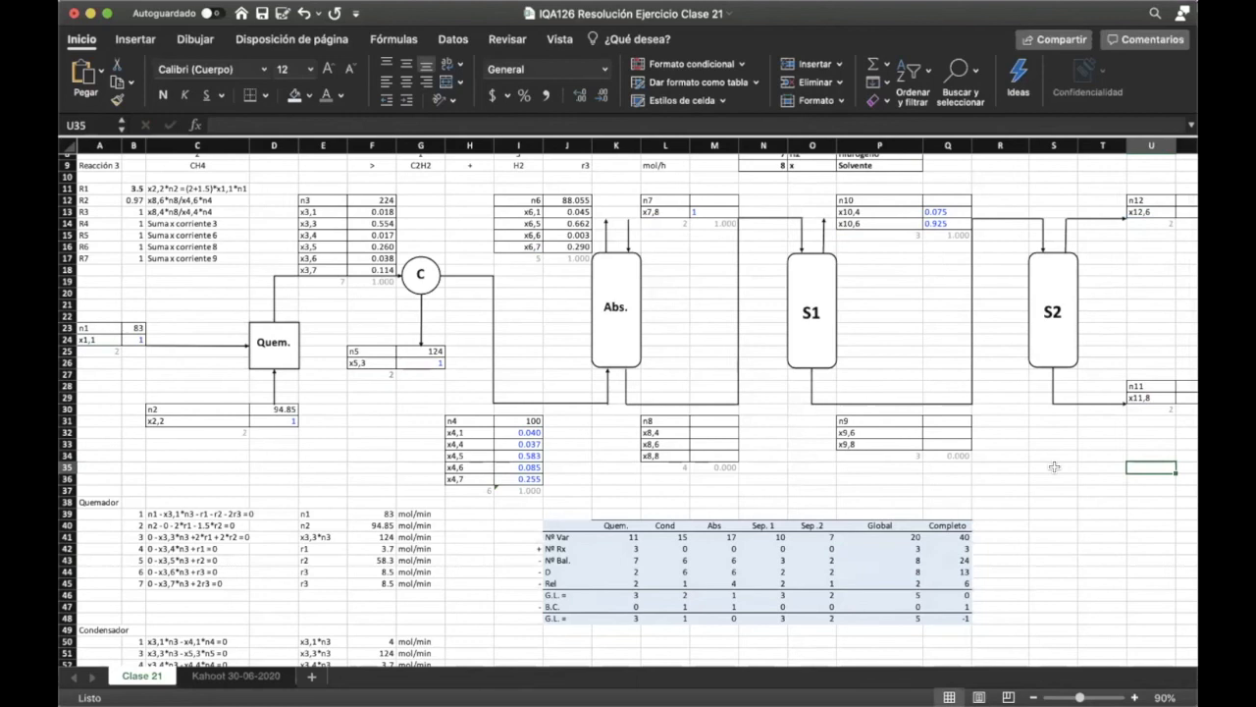
pyautogui.click(897, 572)
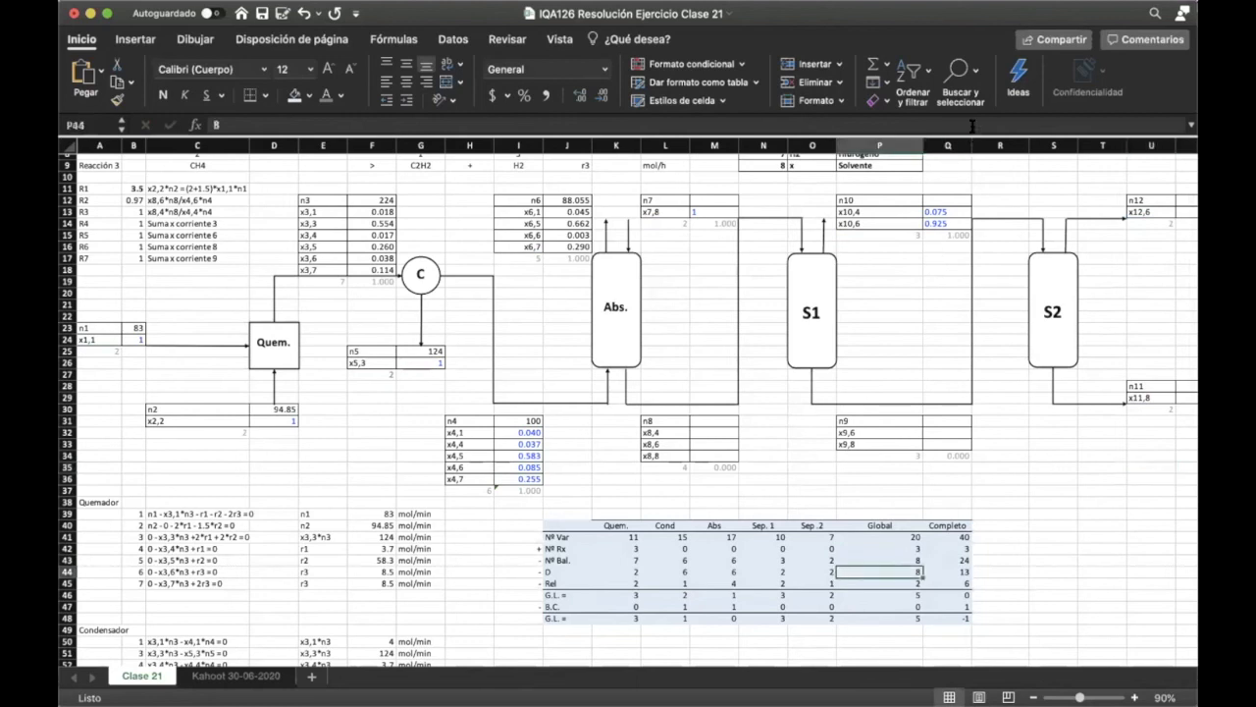
pyautogui.press('Down')
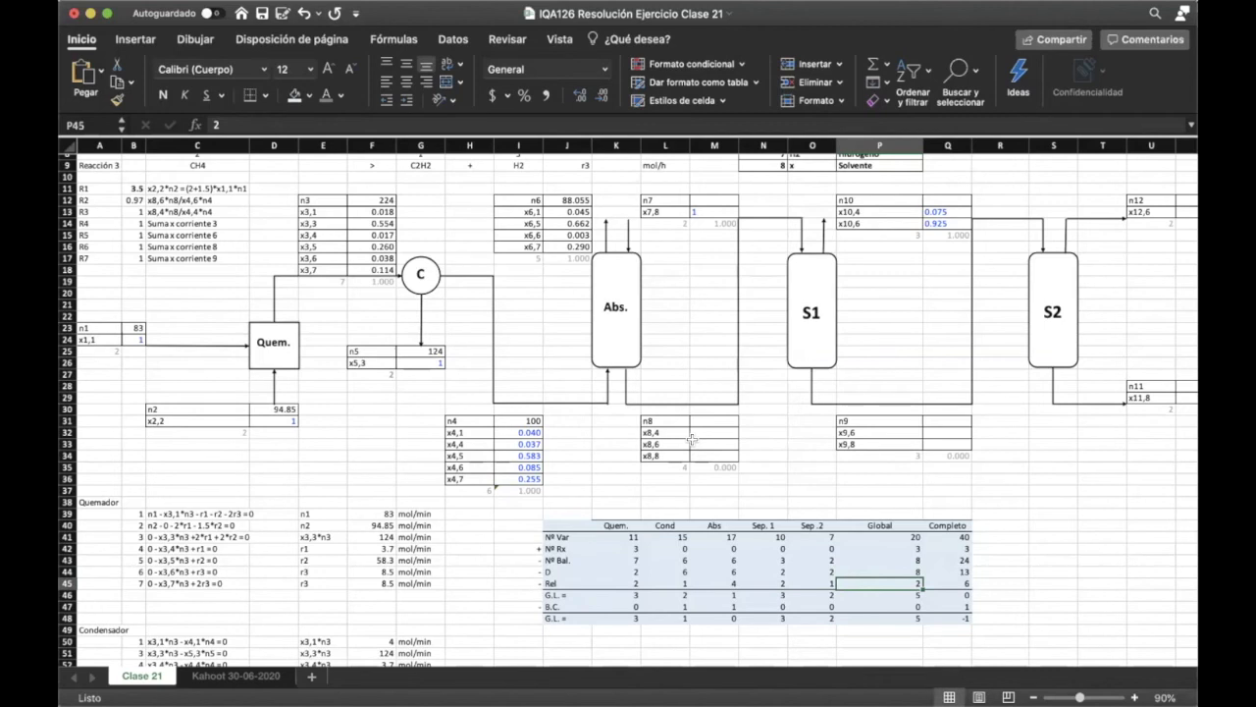
pyautogui.press('Down')
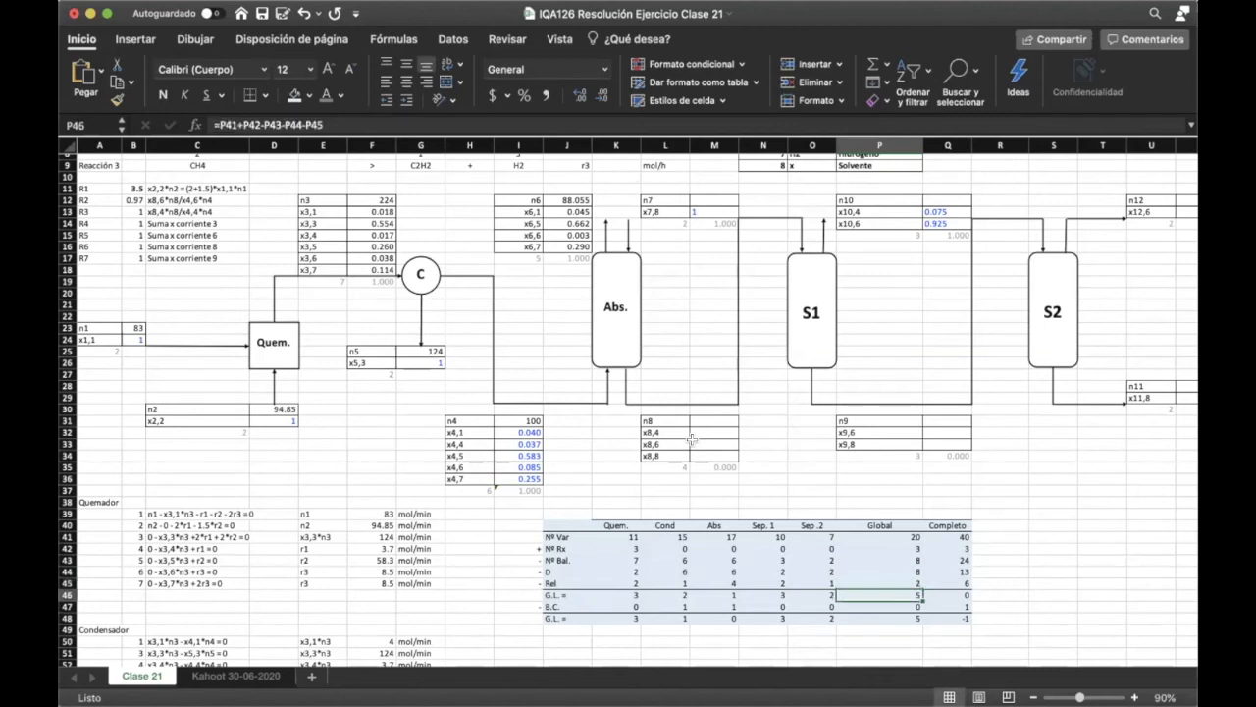
# - Review the Nº Var and Nº Bal. formulas in the Completo column and the cells they reference
pyautogui.click(943, 539)
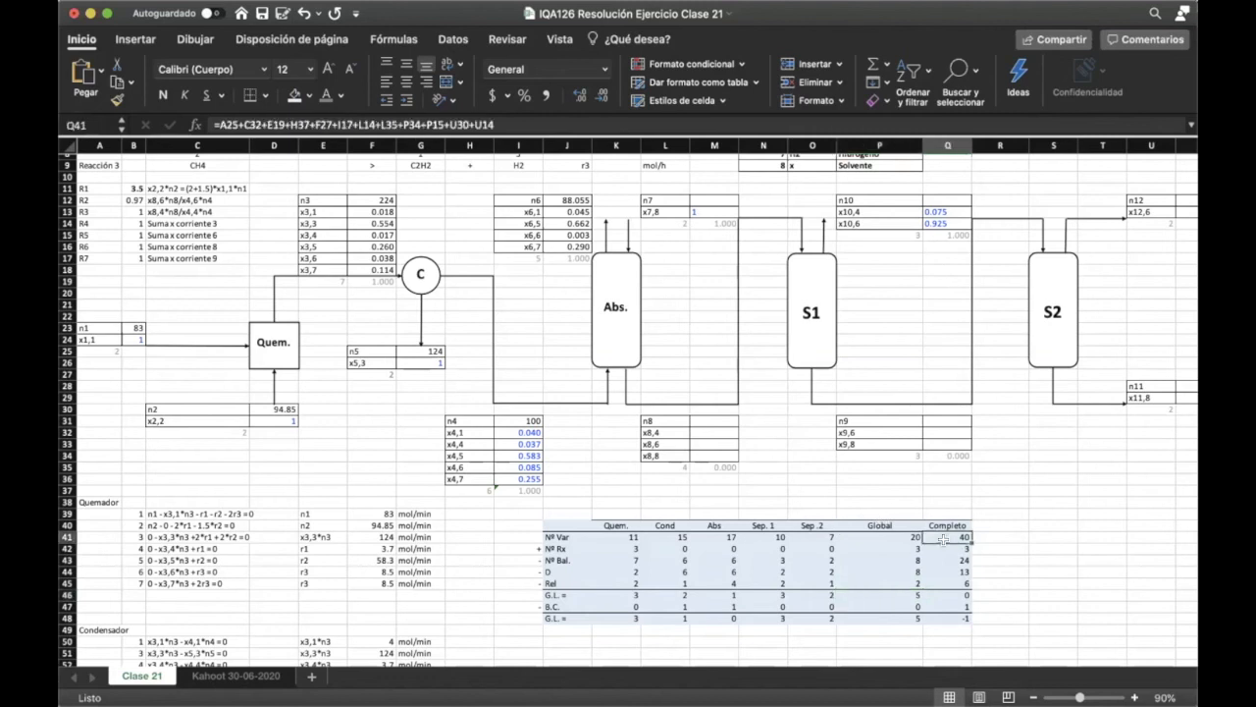
pyautogui.click(913, 119)
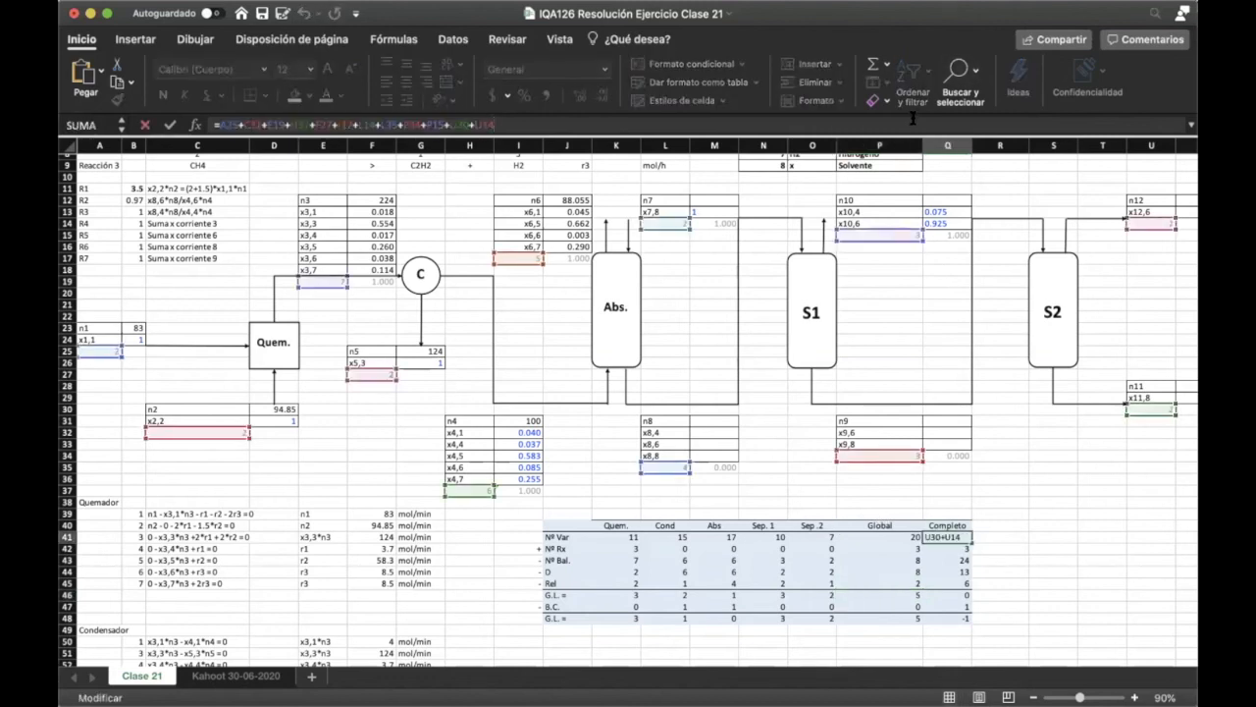
pyautogui.press('Return')
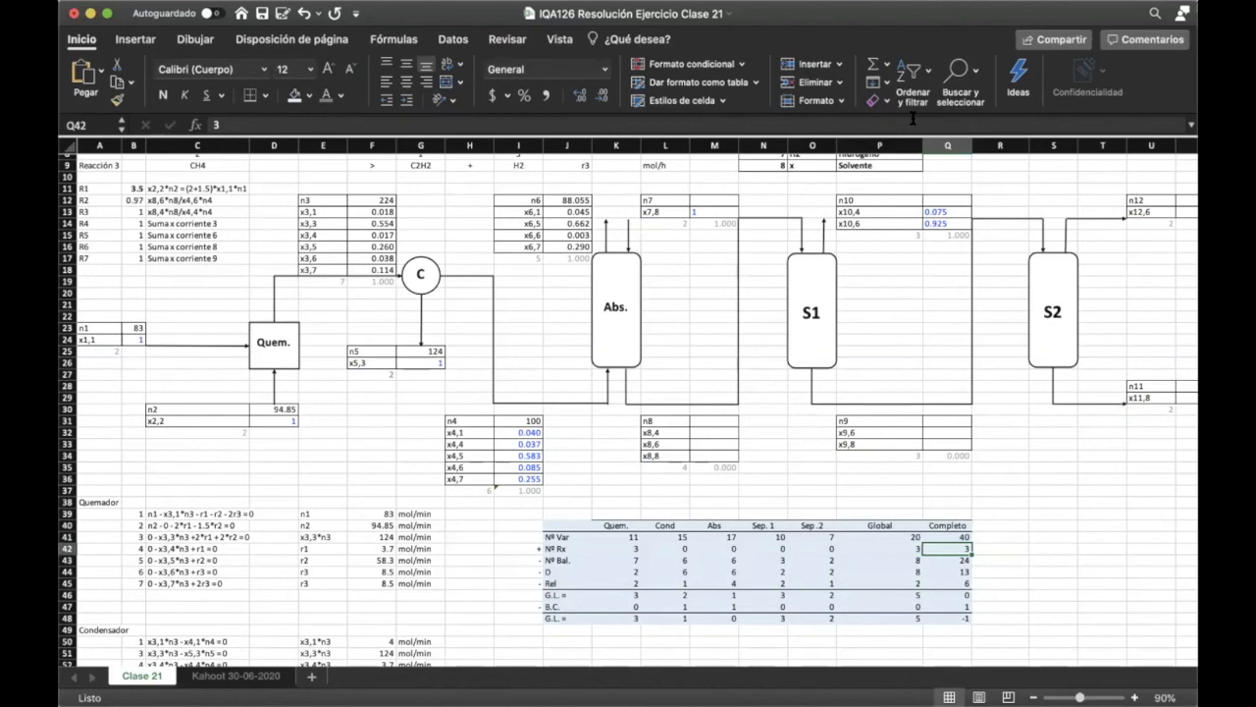
pyautogui.press('Down')
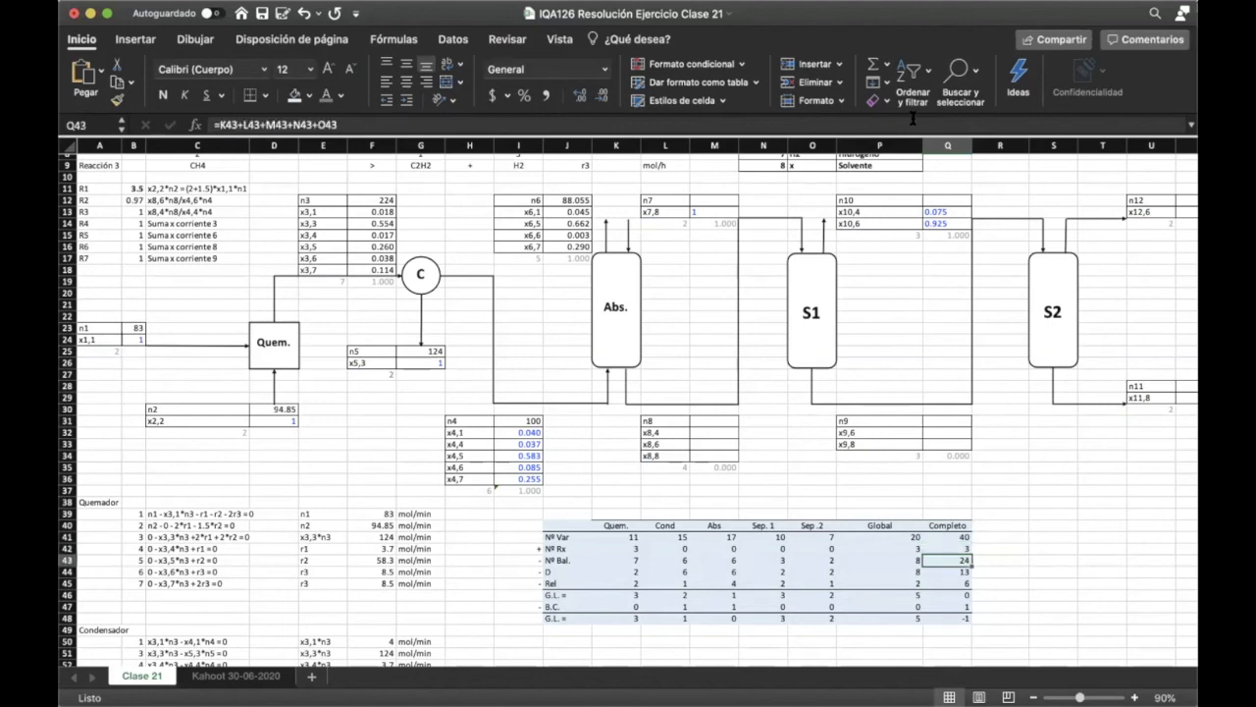
pyautogui.press('F2')
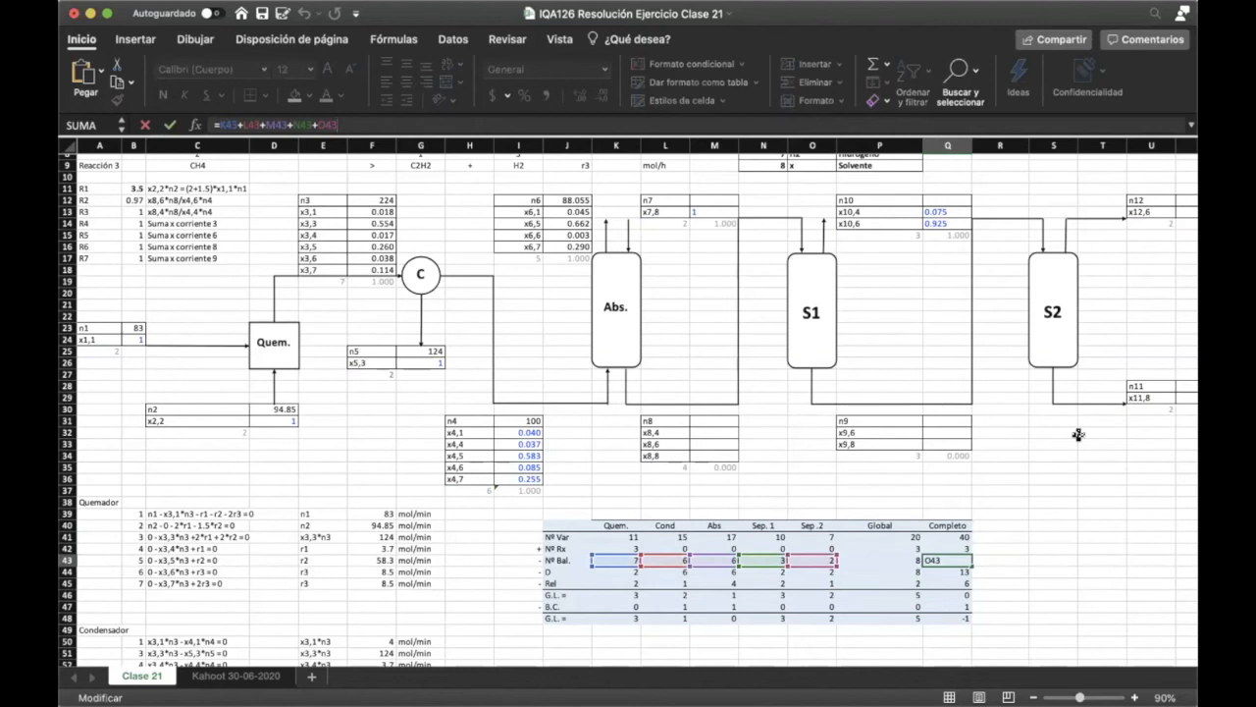
pyautogui.press('Return')
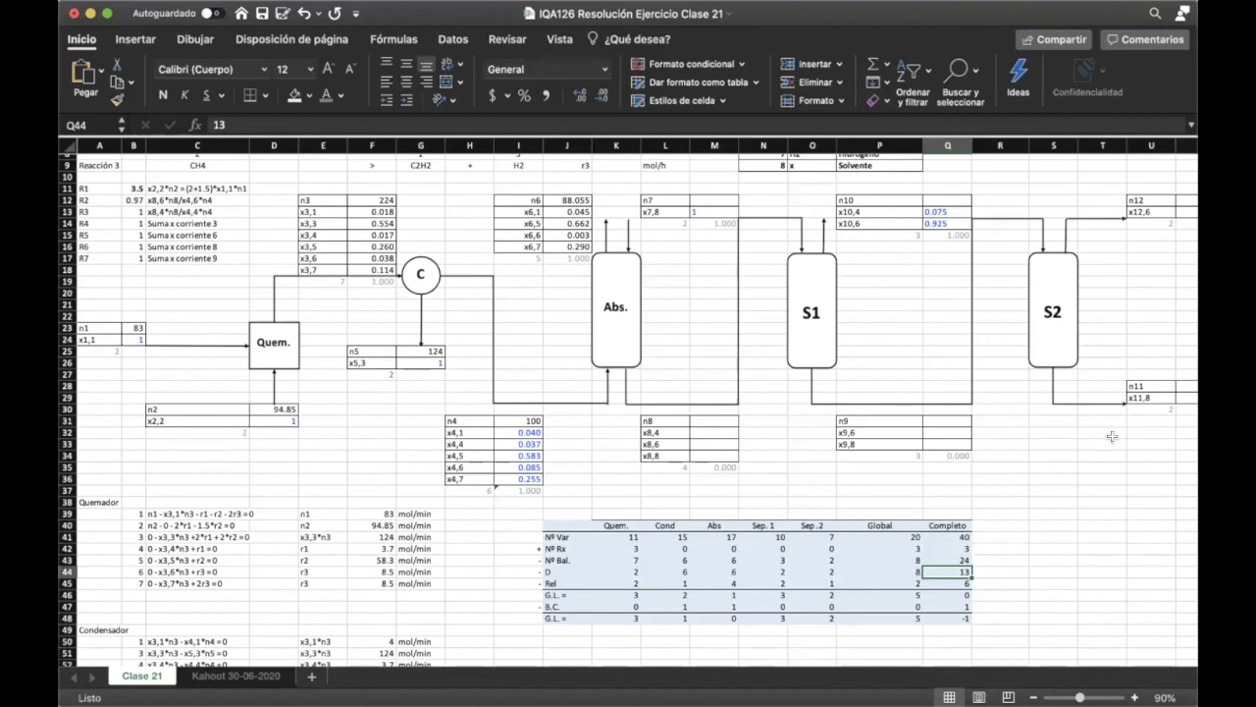
# - Set the Rel count in the Completo column to 7
pyautogui.press('Down')
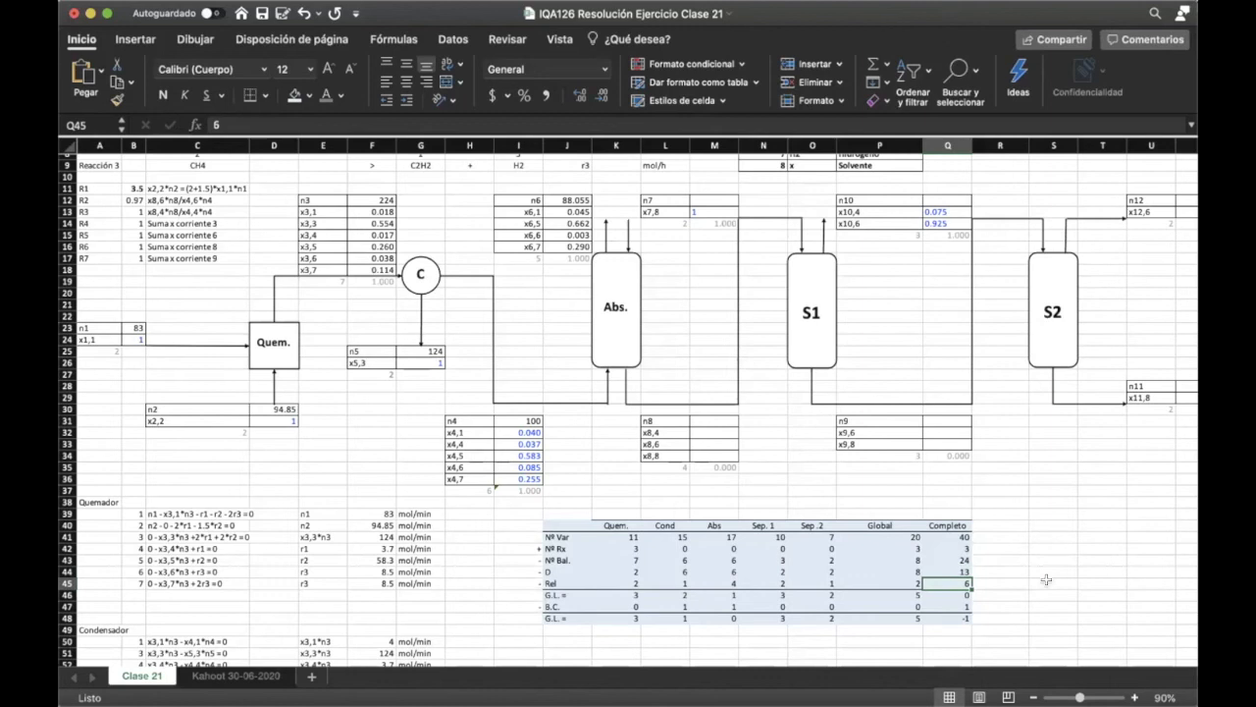
pyautogui.write('7')
pyautogui.press('Return')
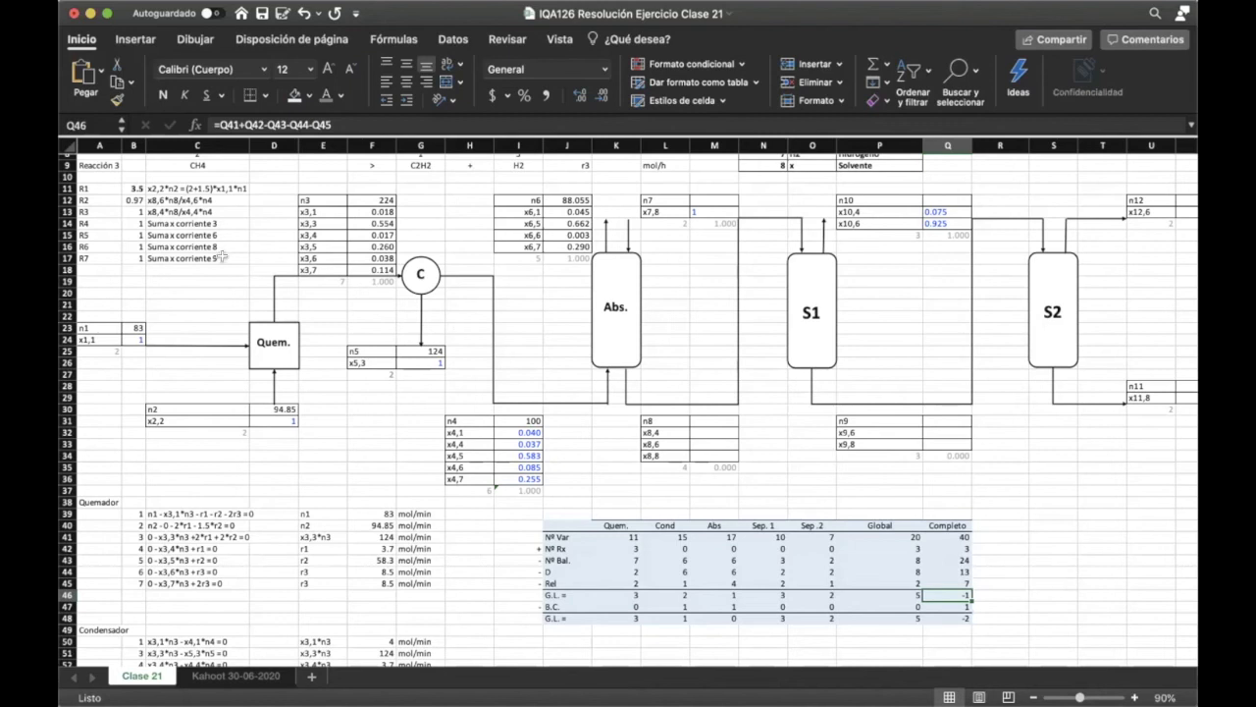
# - Compare relation R3 with the absorber's component 4 balance and the Completo column's Rel count
pyautogui.moveTo(89, 211); pyautogui.dragTo(180, 211)
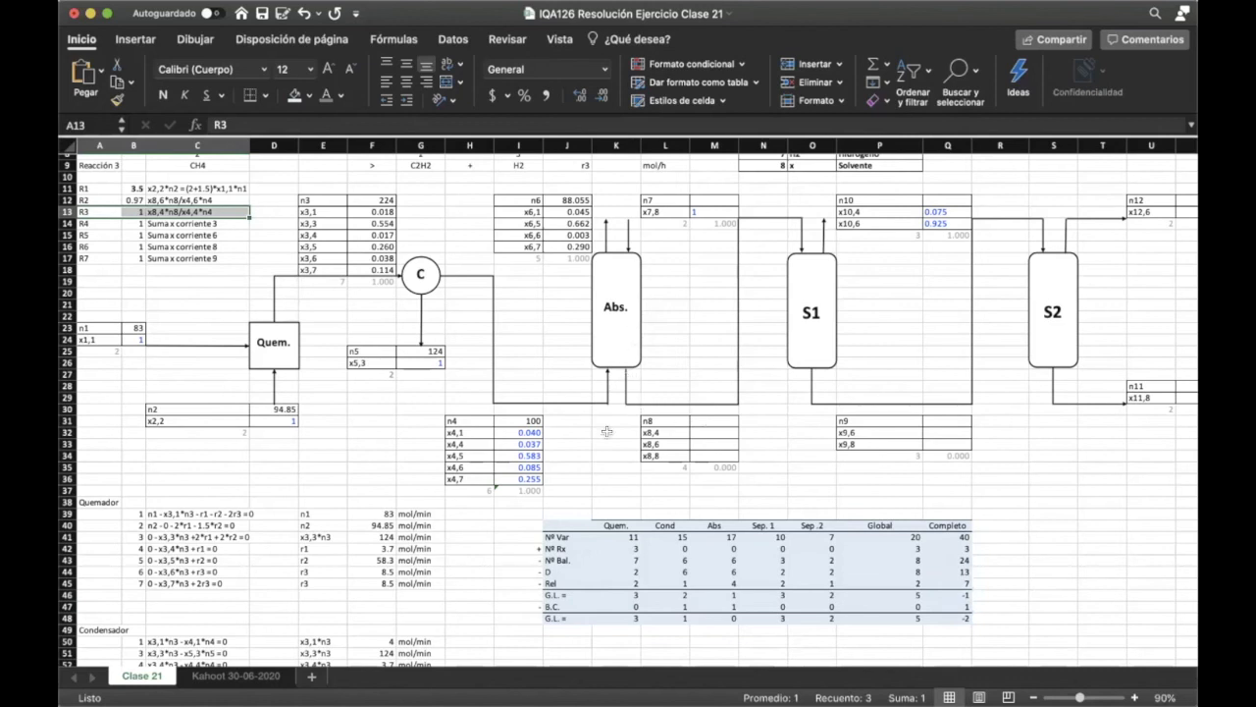
pyautogui.click(567, 432)
pyautogui.scroll(-6, 440, 506)
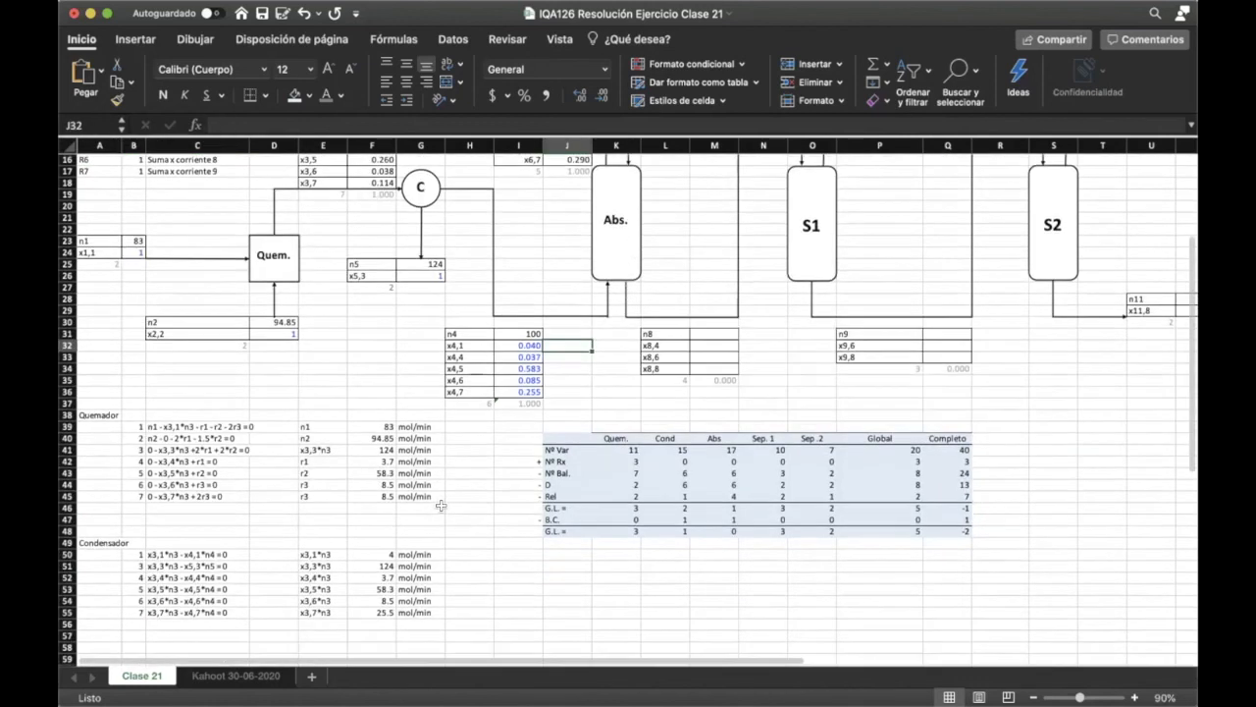
pyautogui.scroll(-2, 441, 505)
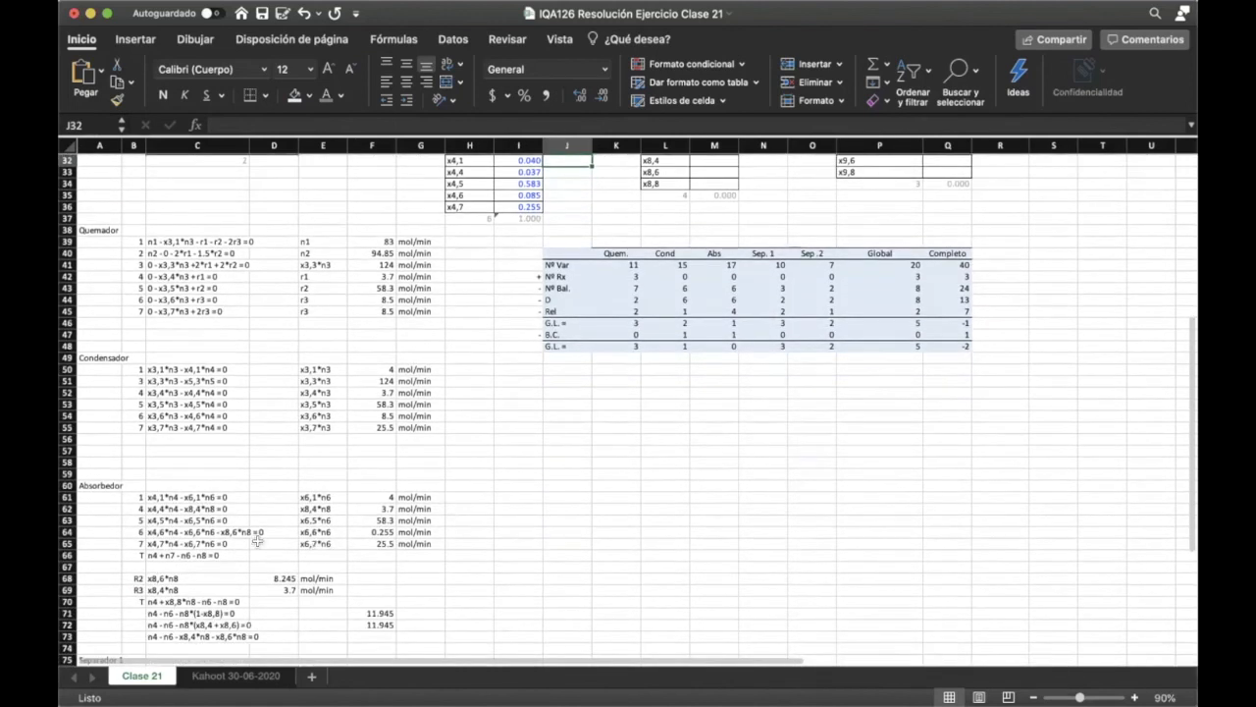
pyautogui.moveTo(137, 507); pyautogui.dragTo(448, 508)
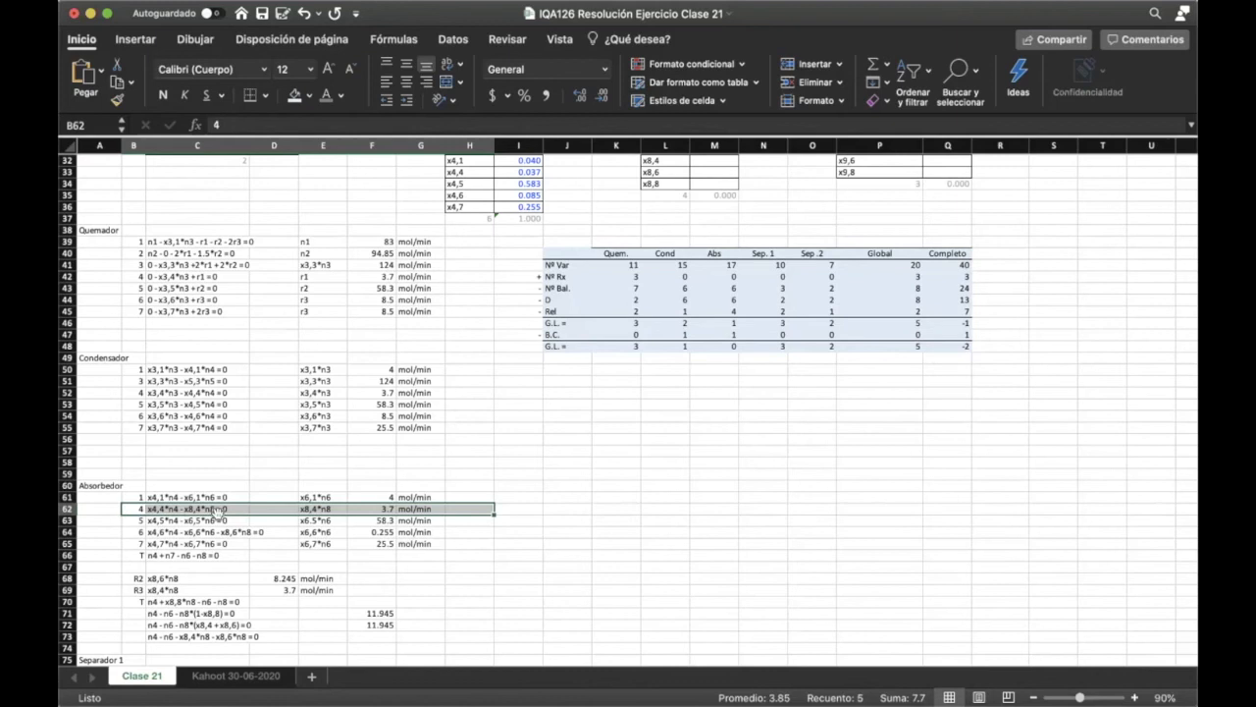
pyautogui.scroll(10, 214, 511)
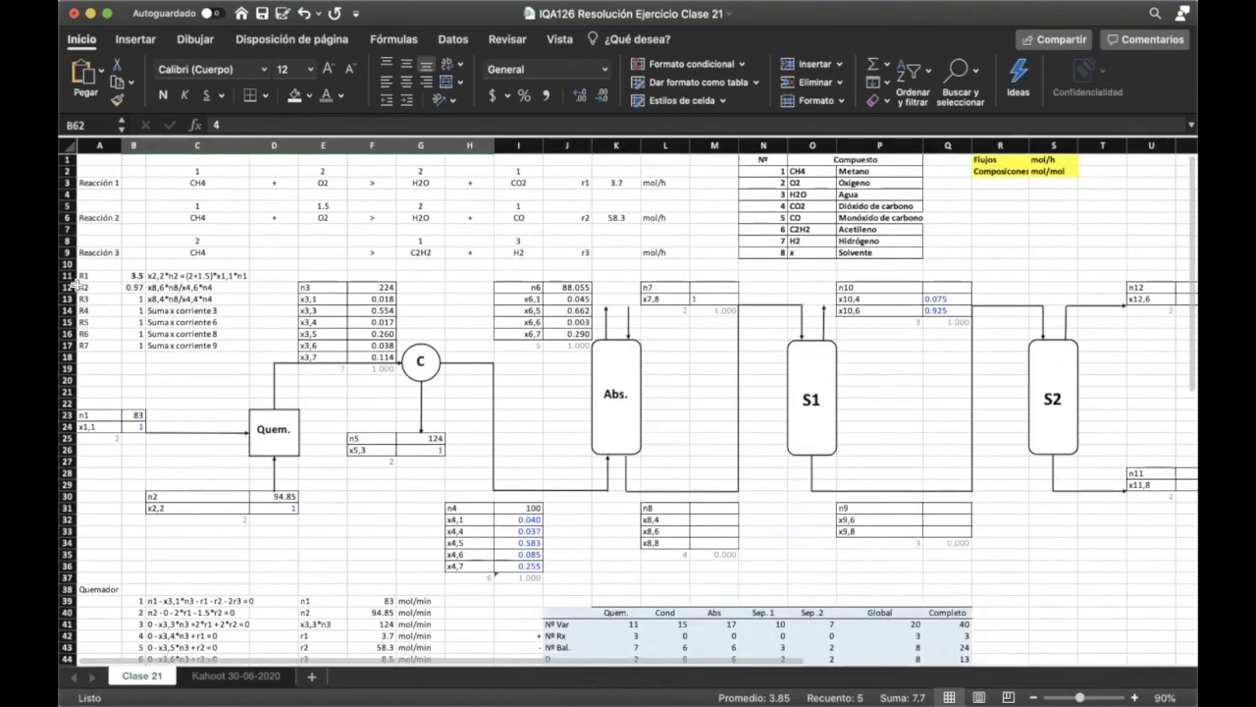
pyautogui.click(79, 298)
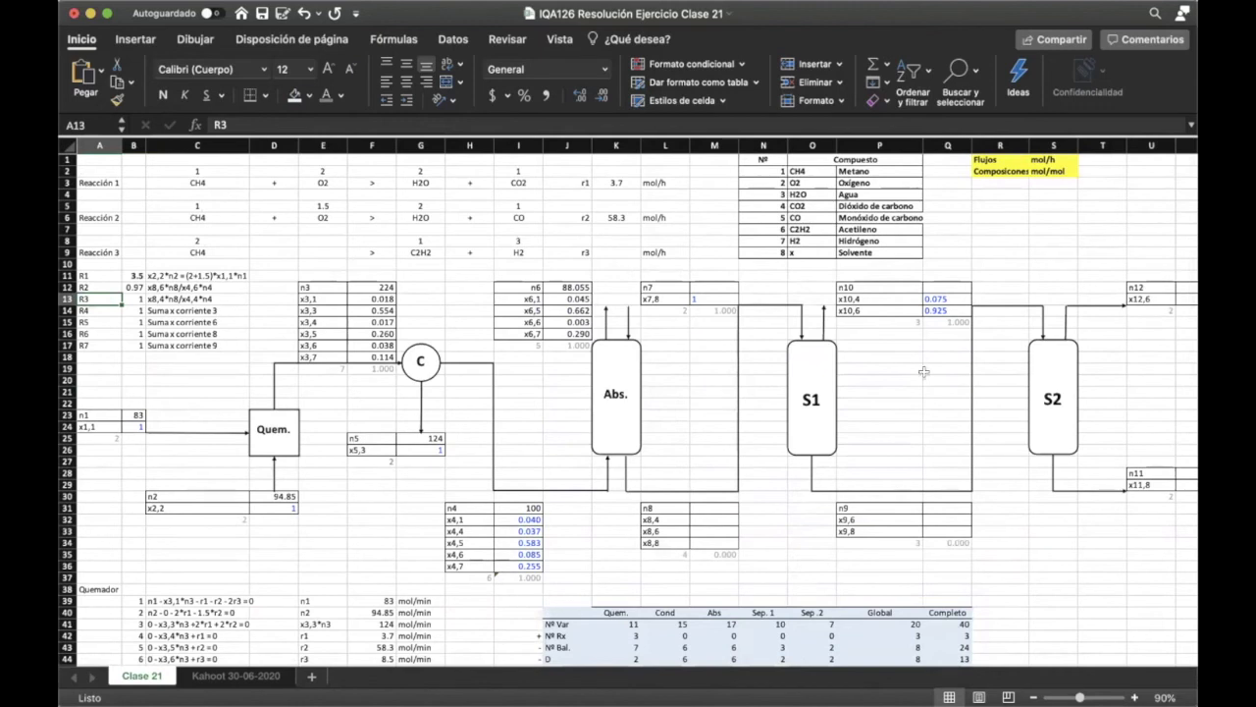
pyautogui.scroll(-5, 923, 371)
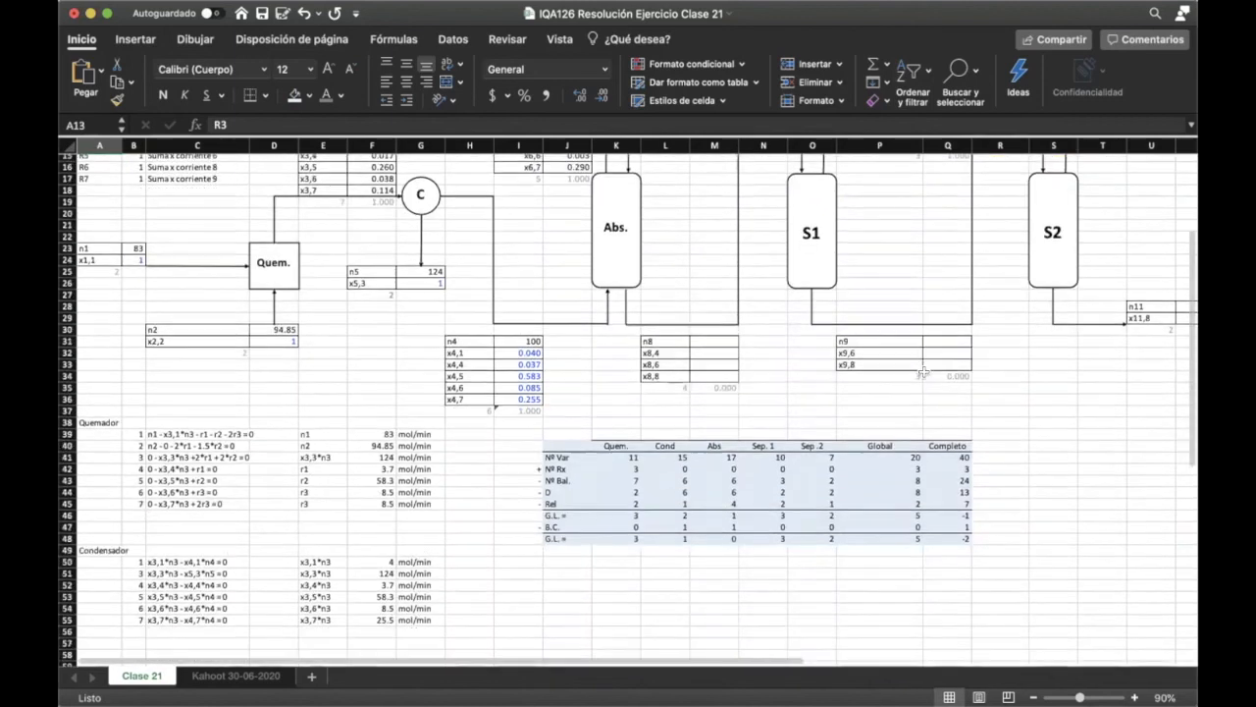
pyautogui.click(962, 502)
pyautogui.scroll(5, 550, 373)
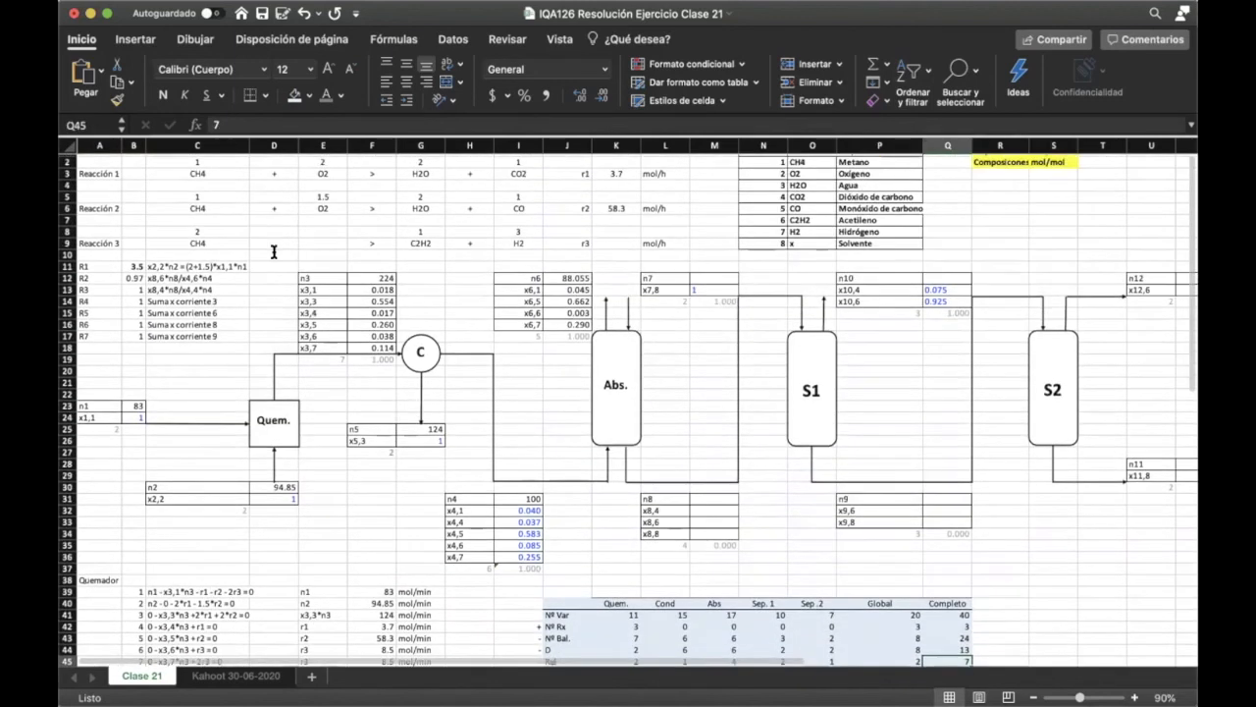
# - Try to apply strikethrough to the value and expression cells of relation R3
pyautogui.moveTo(135, 290); pyautogui.dragTo(200, 291)
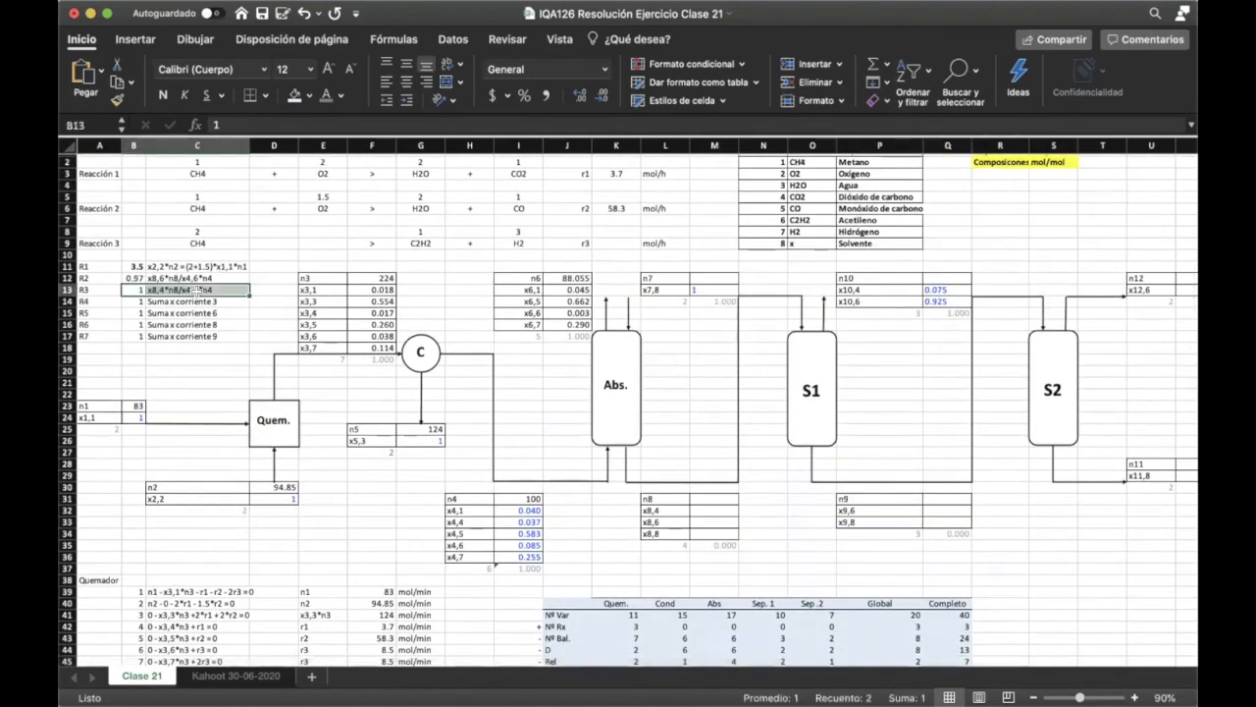
pyautogui.rightClick(199, 291)
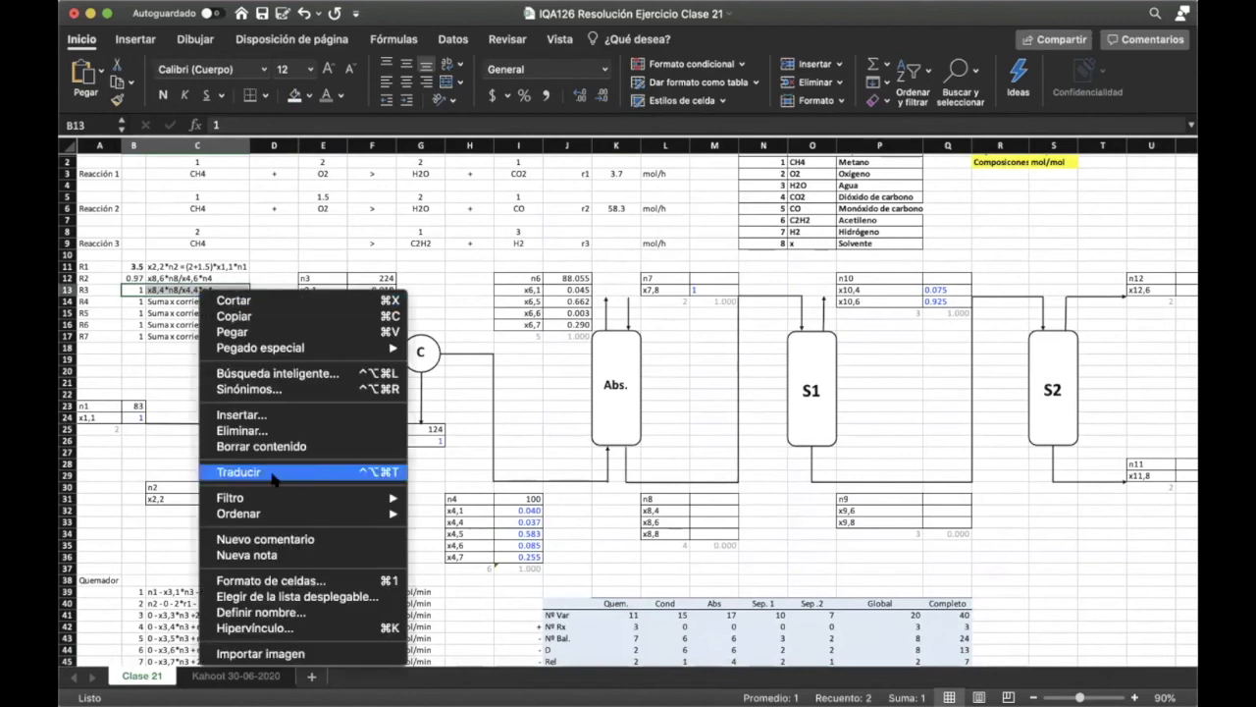
pyautogui.click(293, 579)
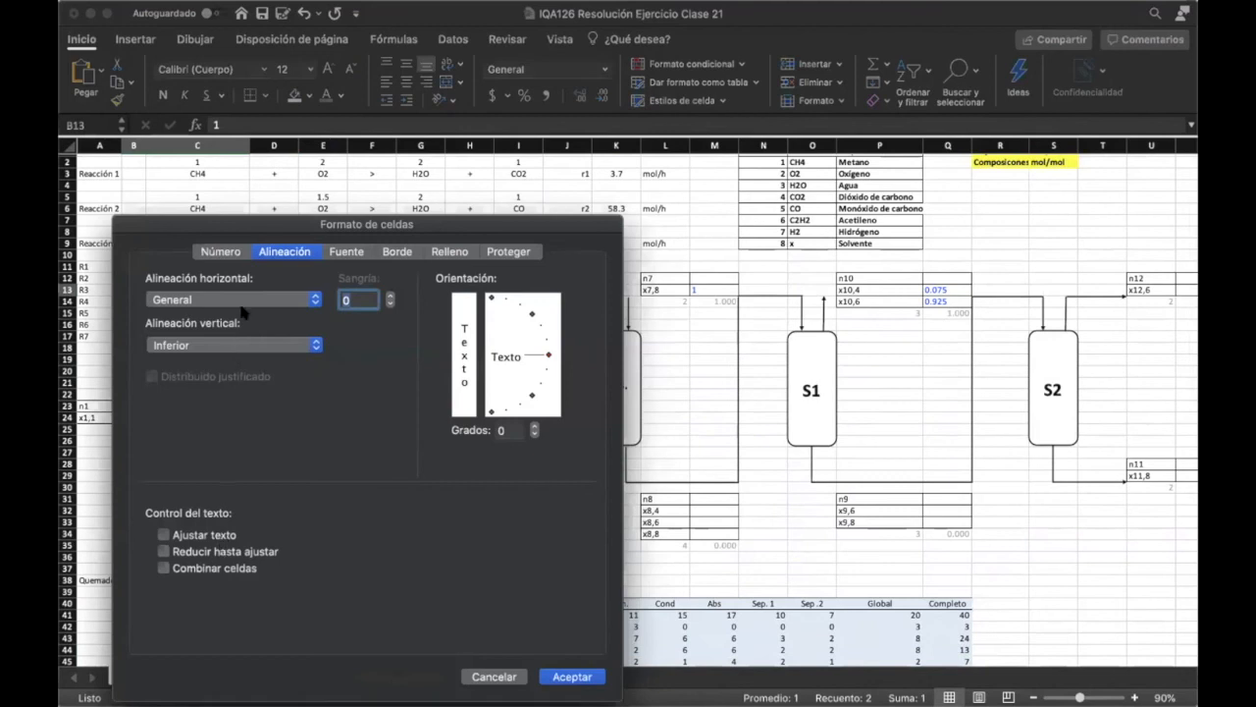
pyautogui.click(235, 254)
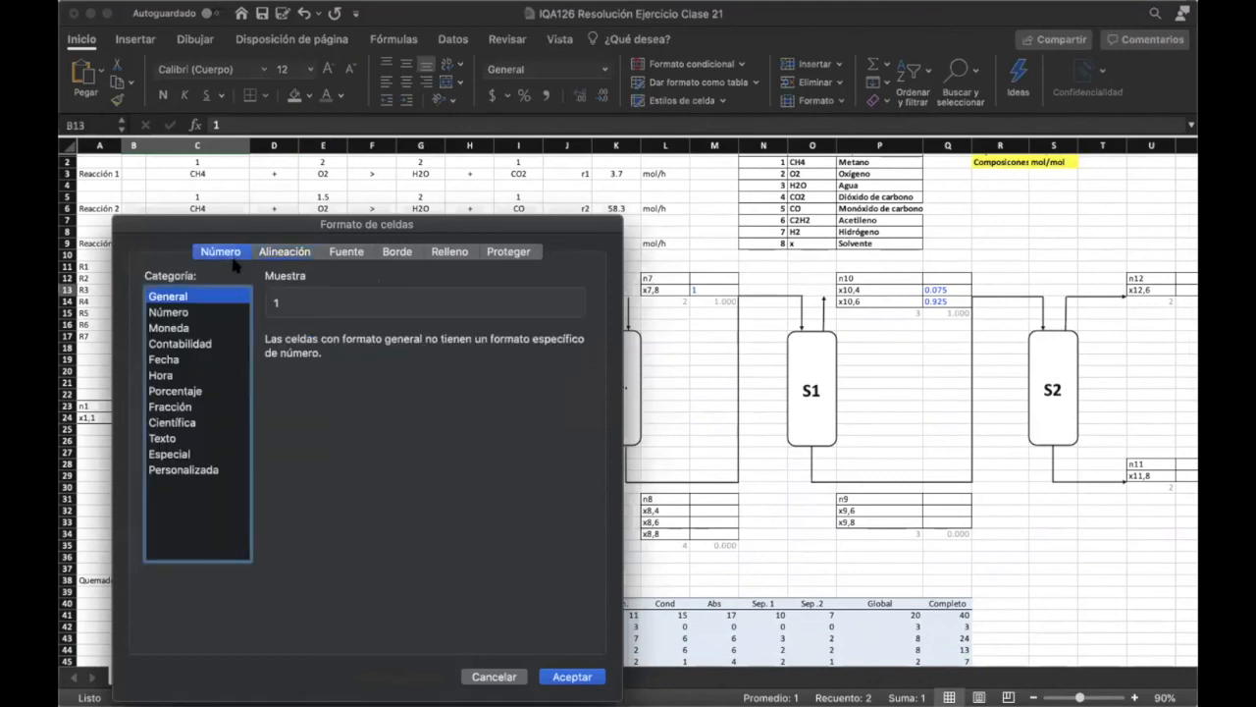
pyautogui.click(283, 252)
pyautogui.click(332, 251)
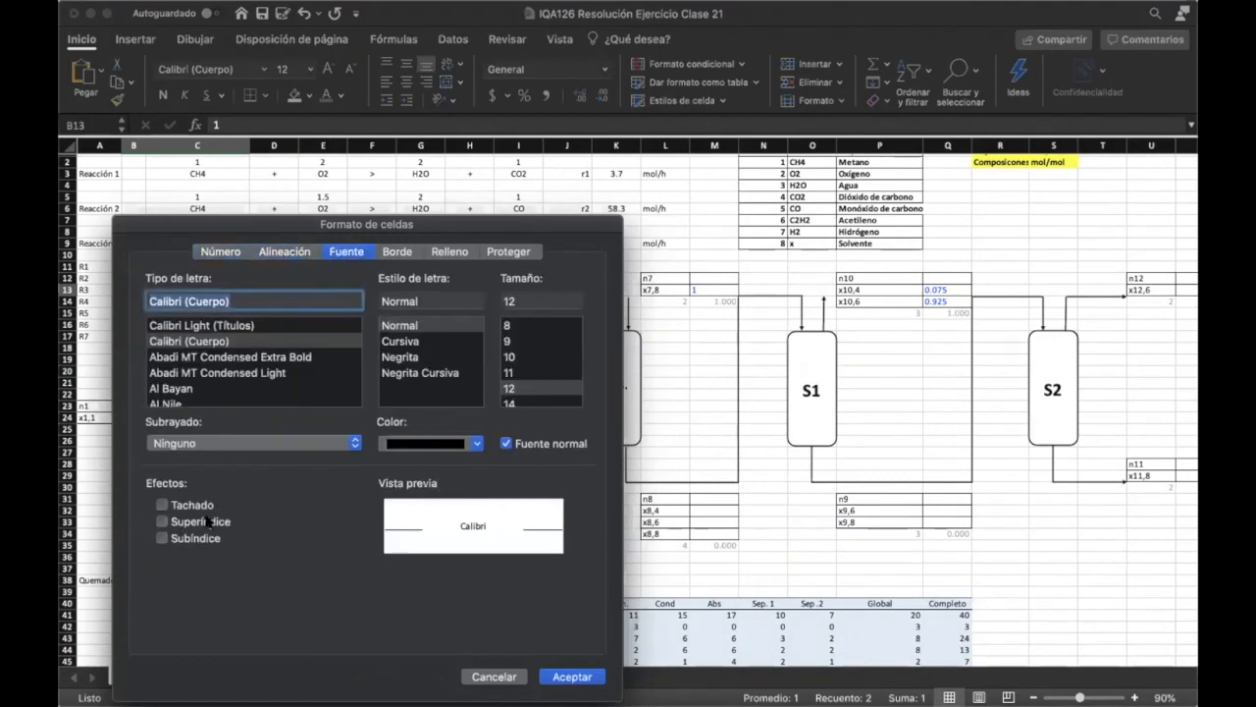
pyautogui.click(205, 508)
pyautogui.click(569, 677)
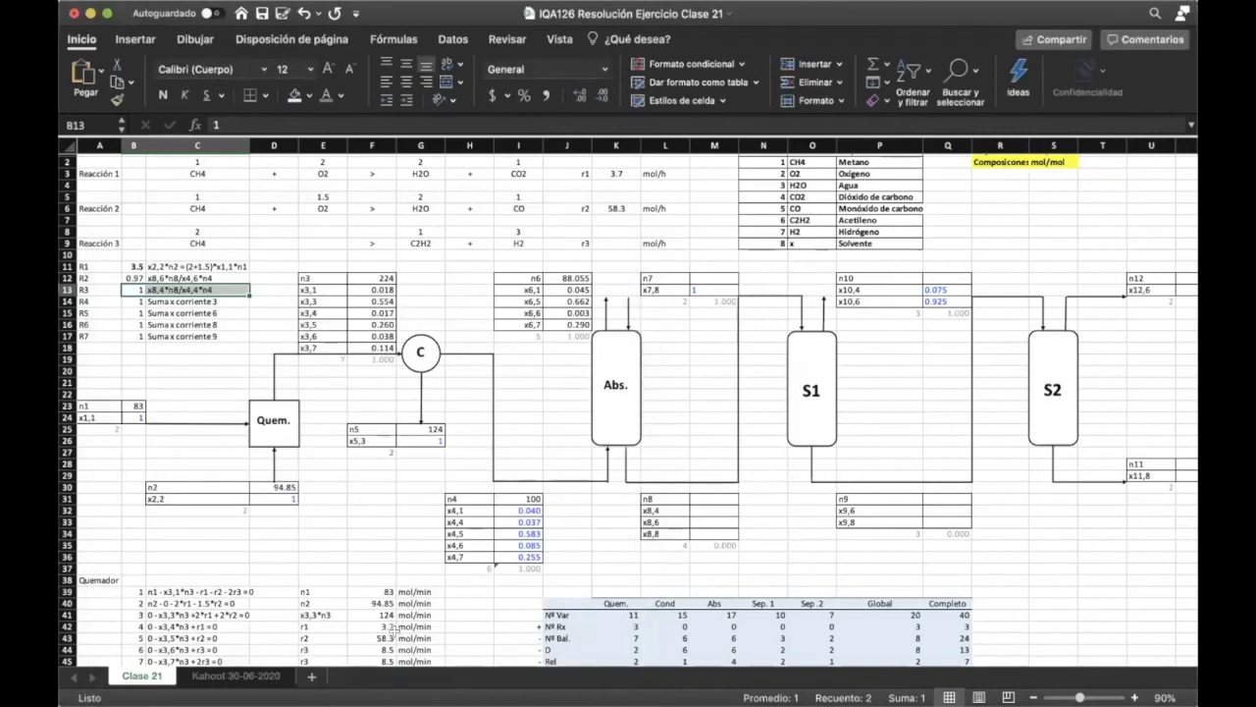
# - Apply strikethrough to the R3 expression x8,4*n8/x4,4*n4 in cell C13
pyautogui.click(223, 286)
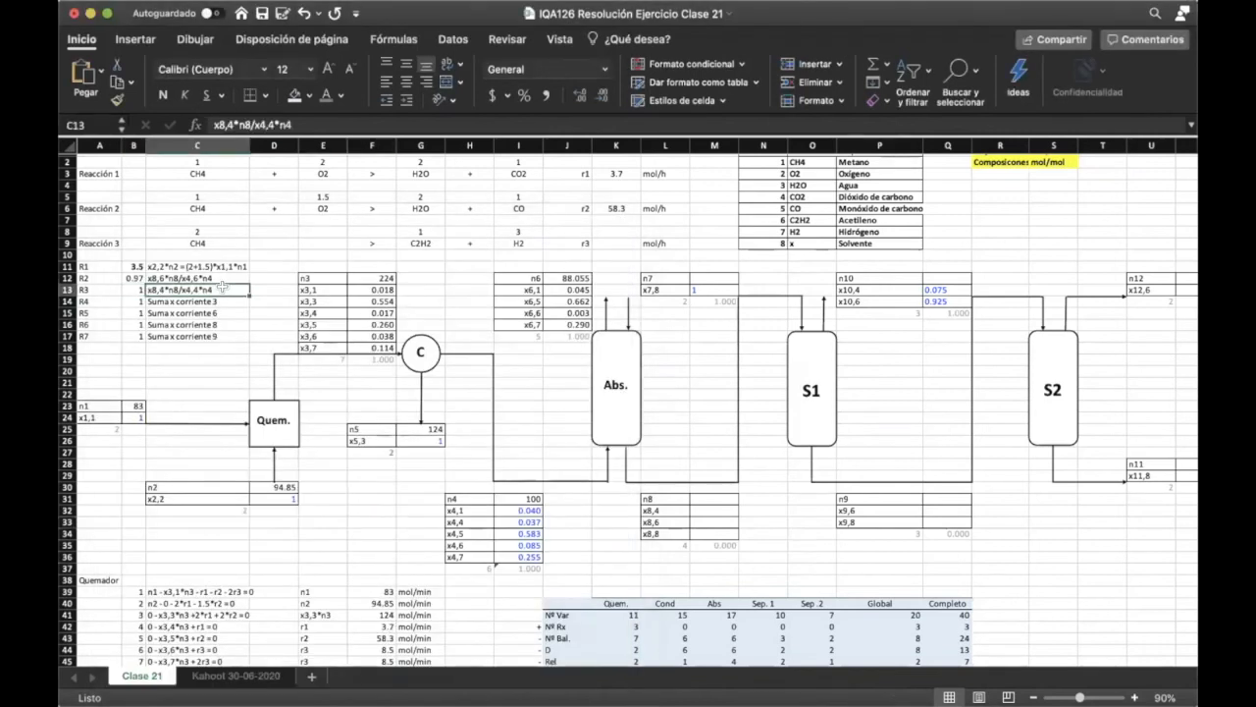
pyautogui.rightClick(223, 286)
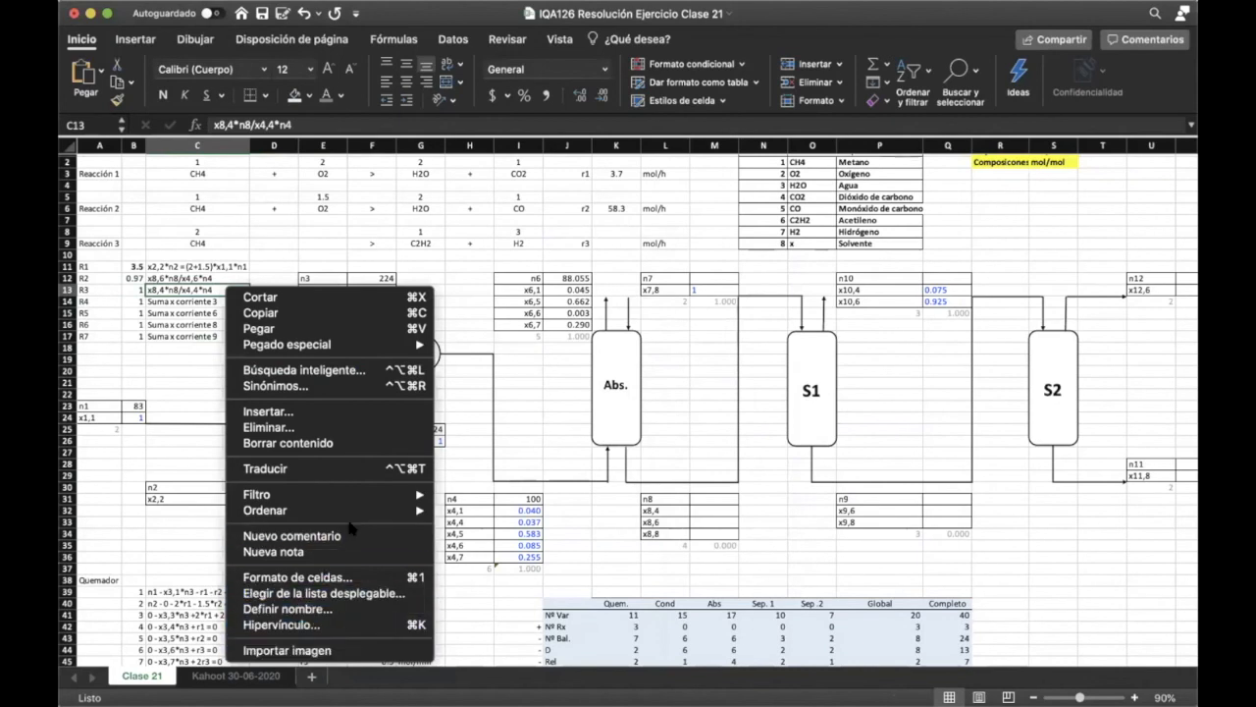
pyautogui.click(335, 577)
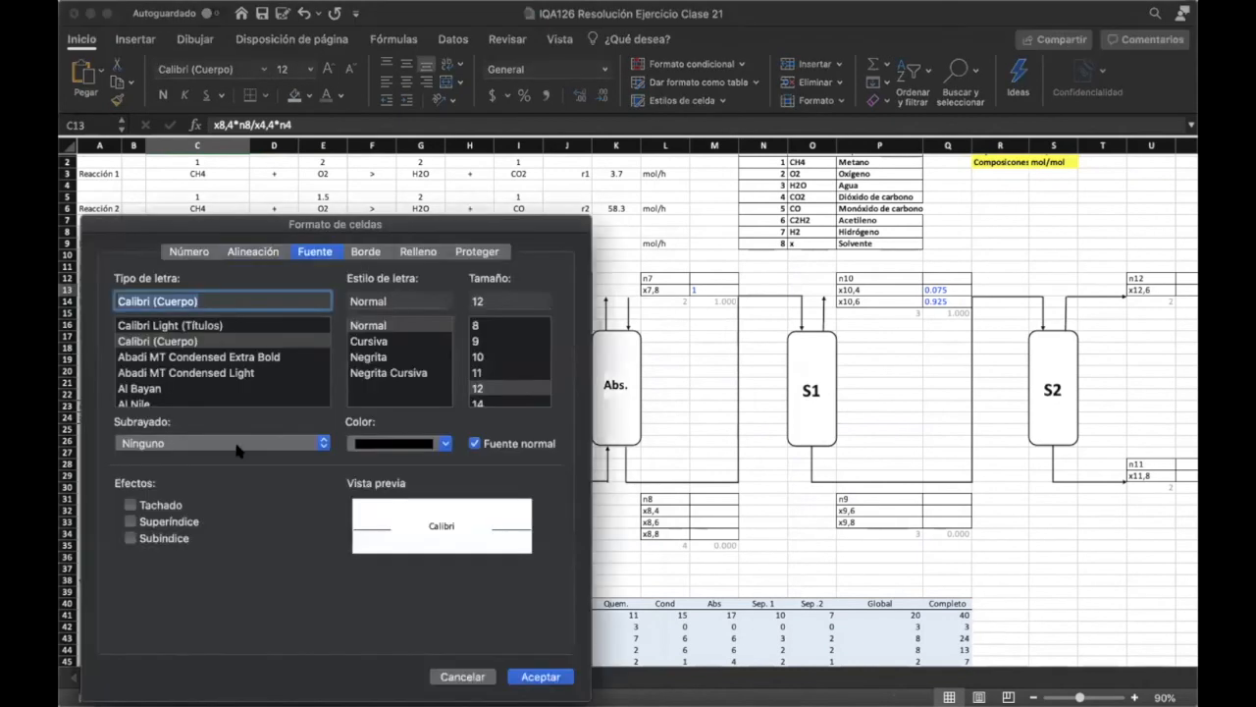
pyautogui.click(164, 506)
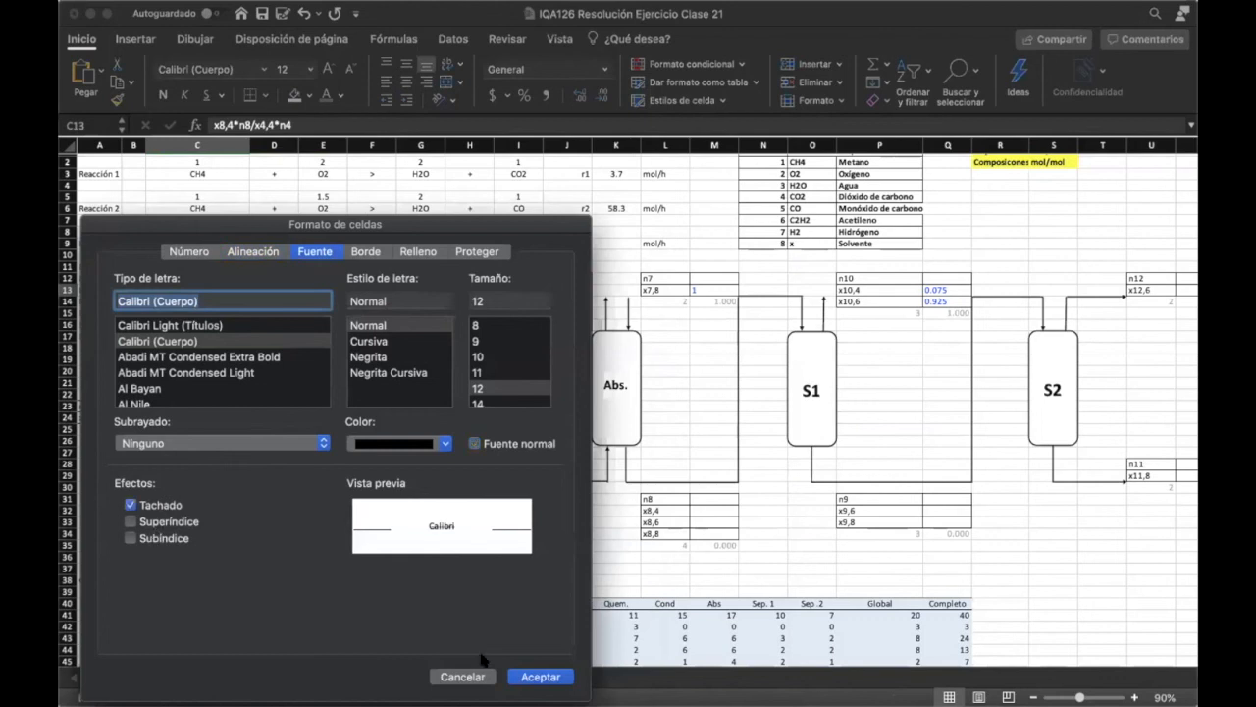
pyautogui.click(538, 676)
pyautogui.press('Down')
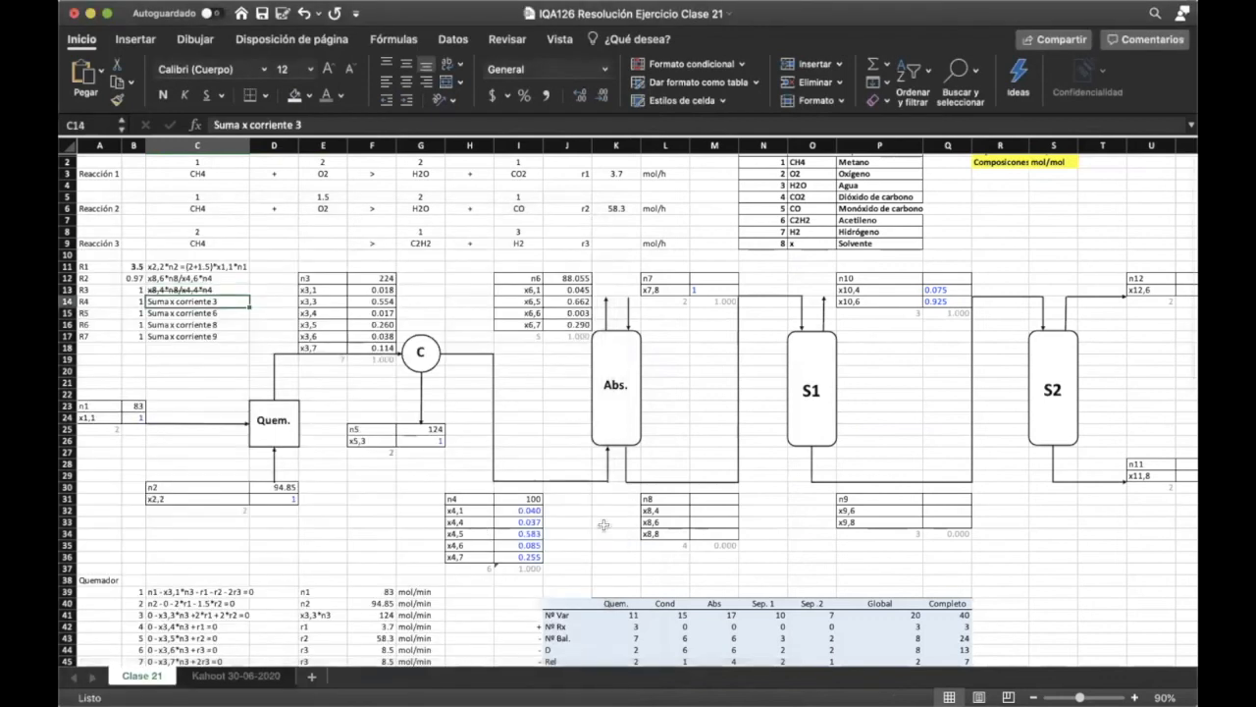
# - Set the Rel count in the Abs column to 3 and format it in bold red
pyautogui.scroll(-5, 716, 527)
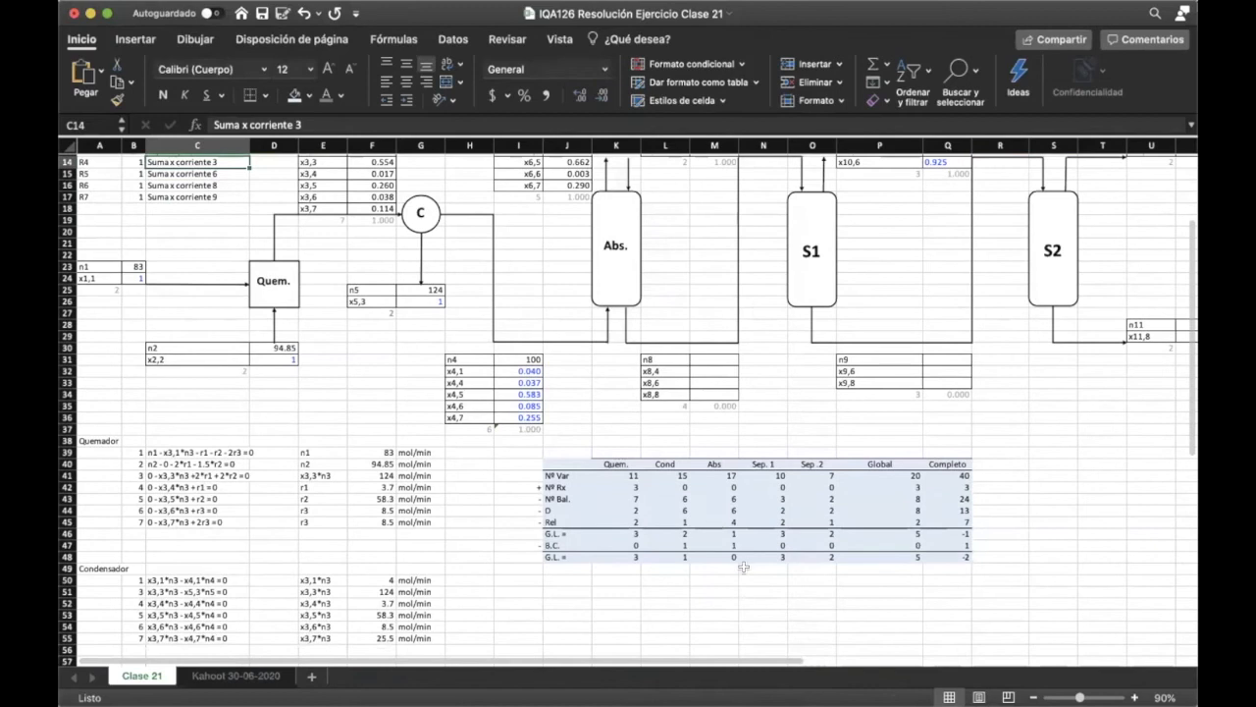
pyautogui.click(733, 522)
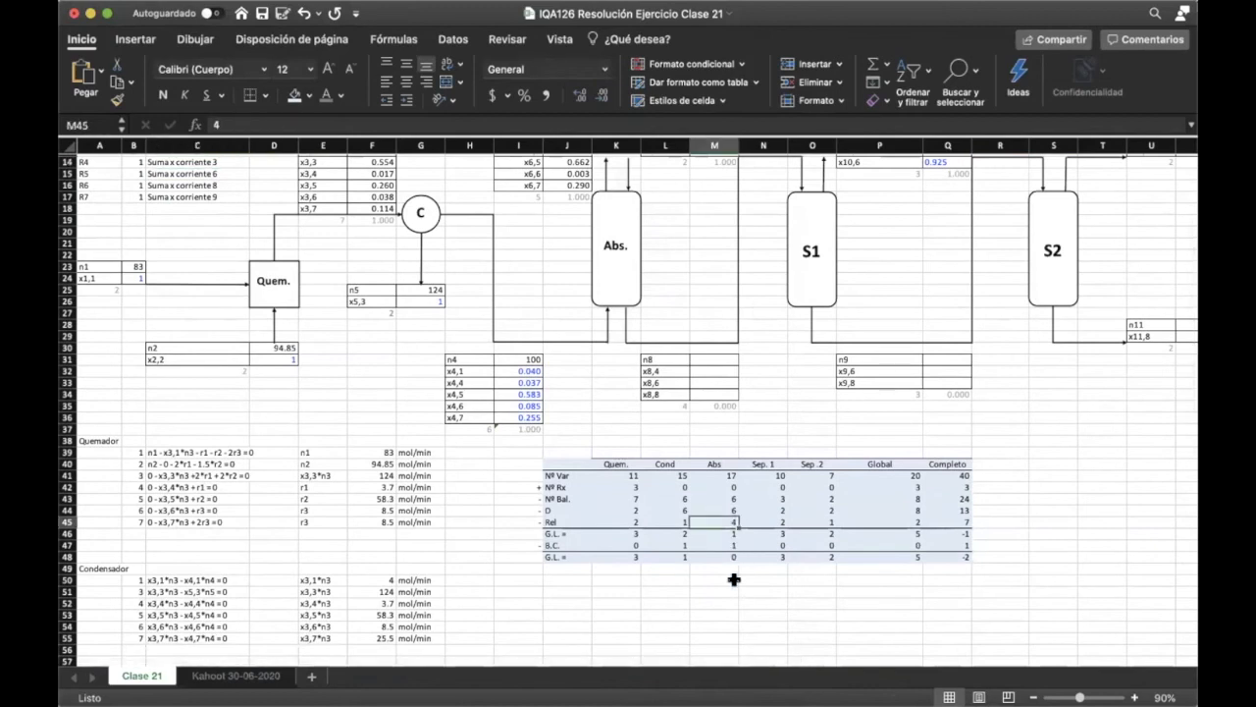
pyautogui.write('3')
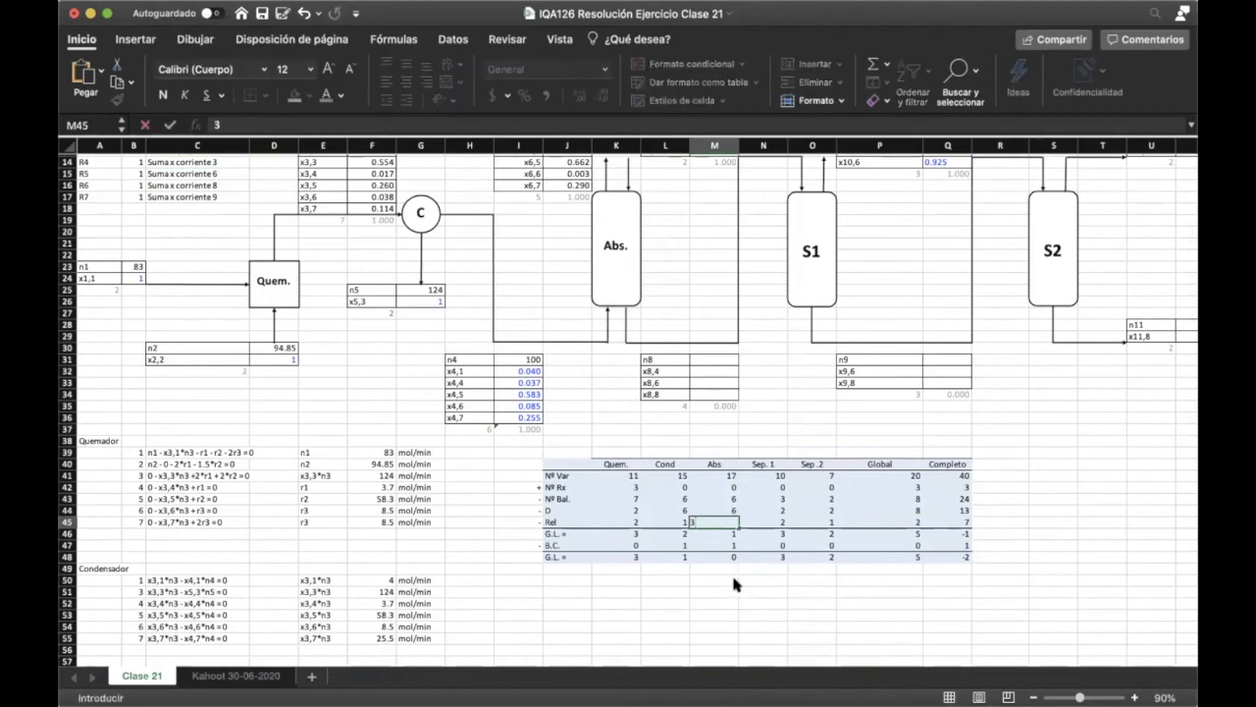
pyautogui.press('Return')
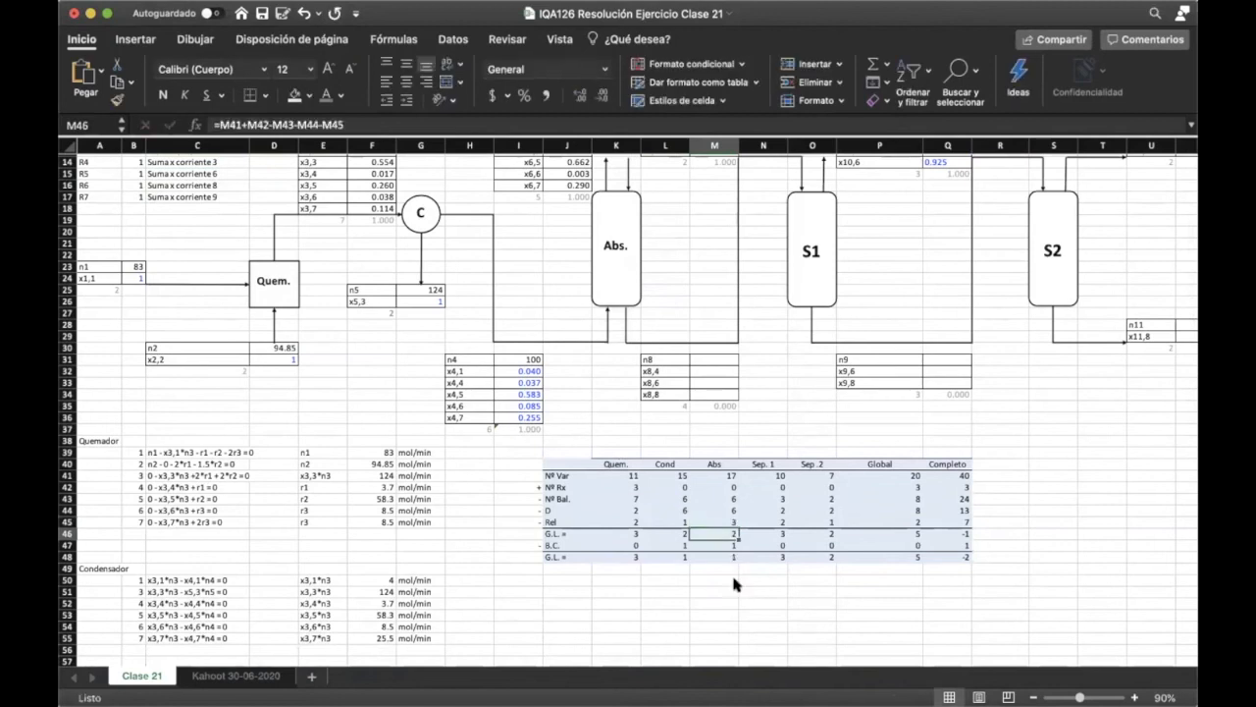
pyautogui.press('Up')
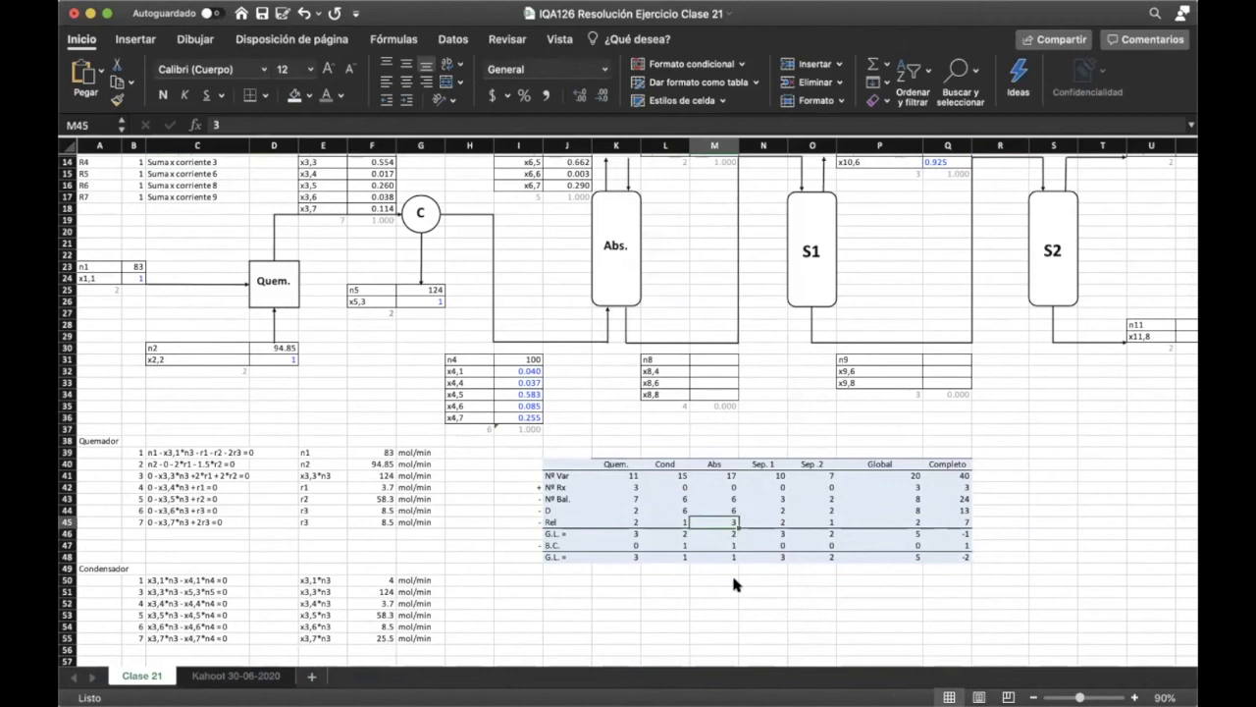
pyautogui.write('4')
pyautogui.press('Return')
pyautogui.press('Up')
pyautogui.write('3')
pyautogui.press('Return')
pyautogui.press('Up')
pyautogui.click(164, 97)
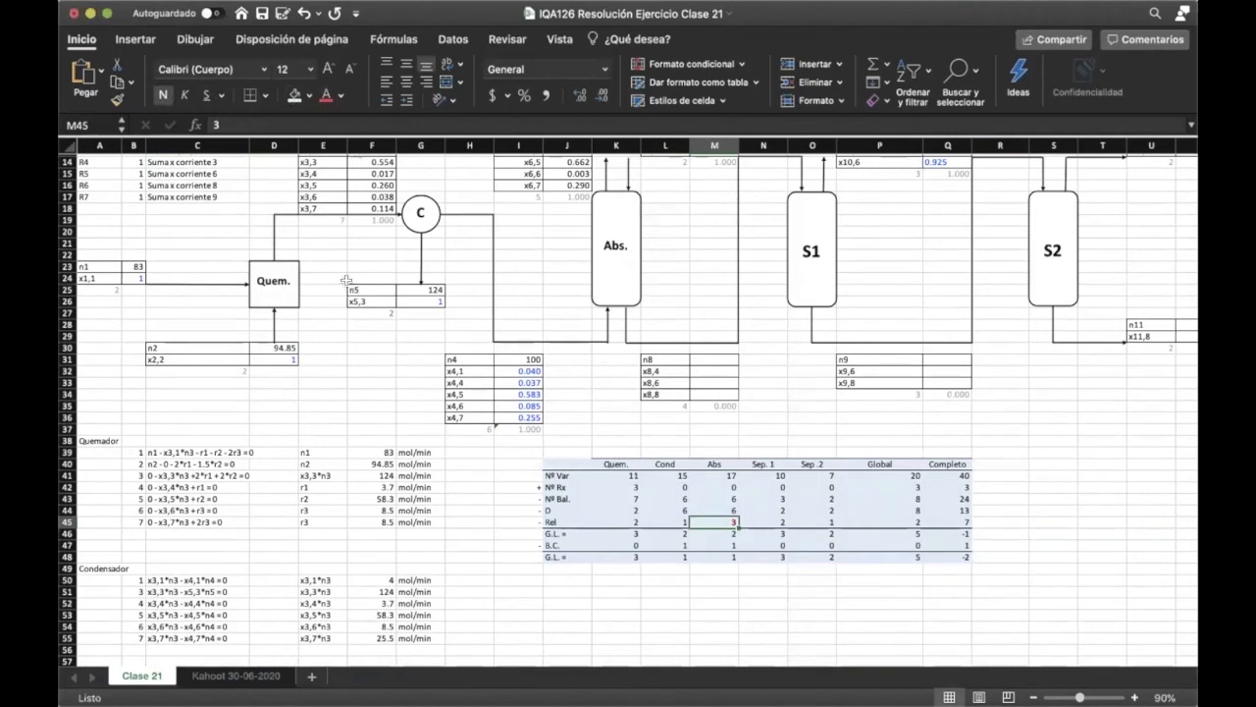
# - Set the Rel count in the Completo column to 6, formatted in bold red
pyautogui.click(949, 522)
pyautogui.write('6')
pyautogui.press('Return')
pyautogui.click(951, 522)
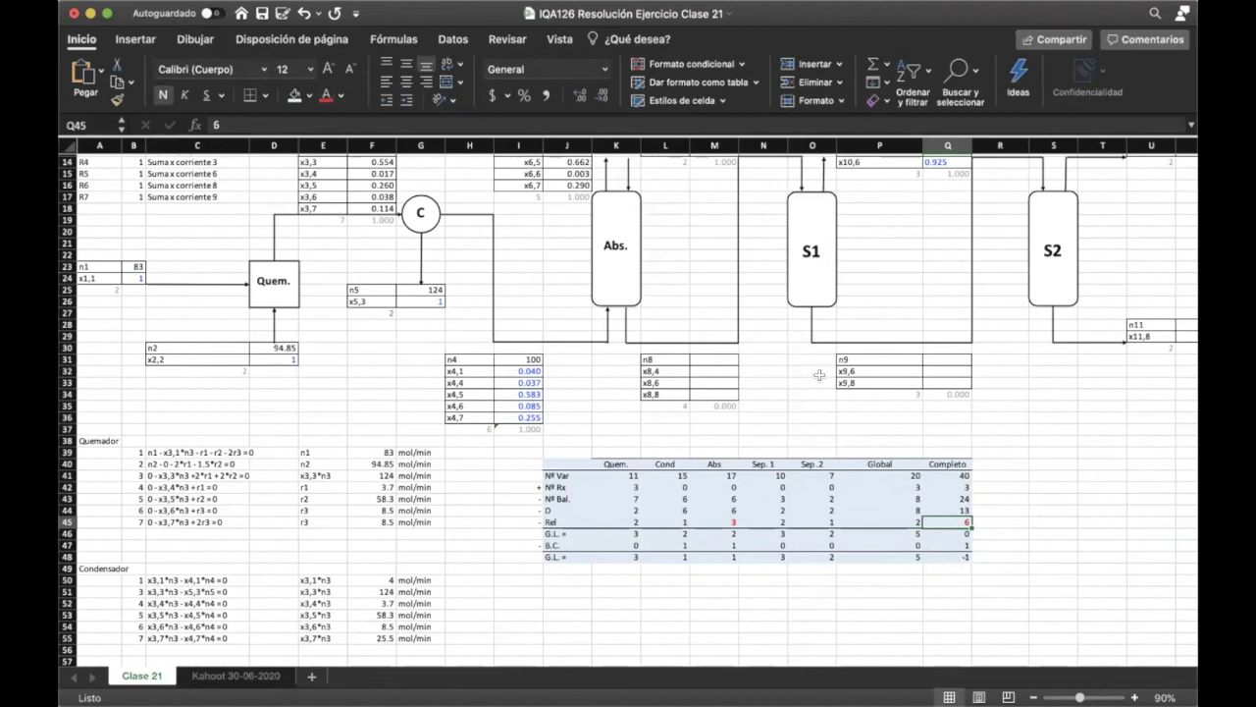
pyautogui.click(1008, 475)
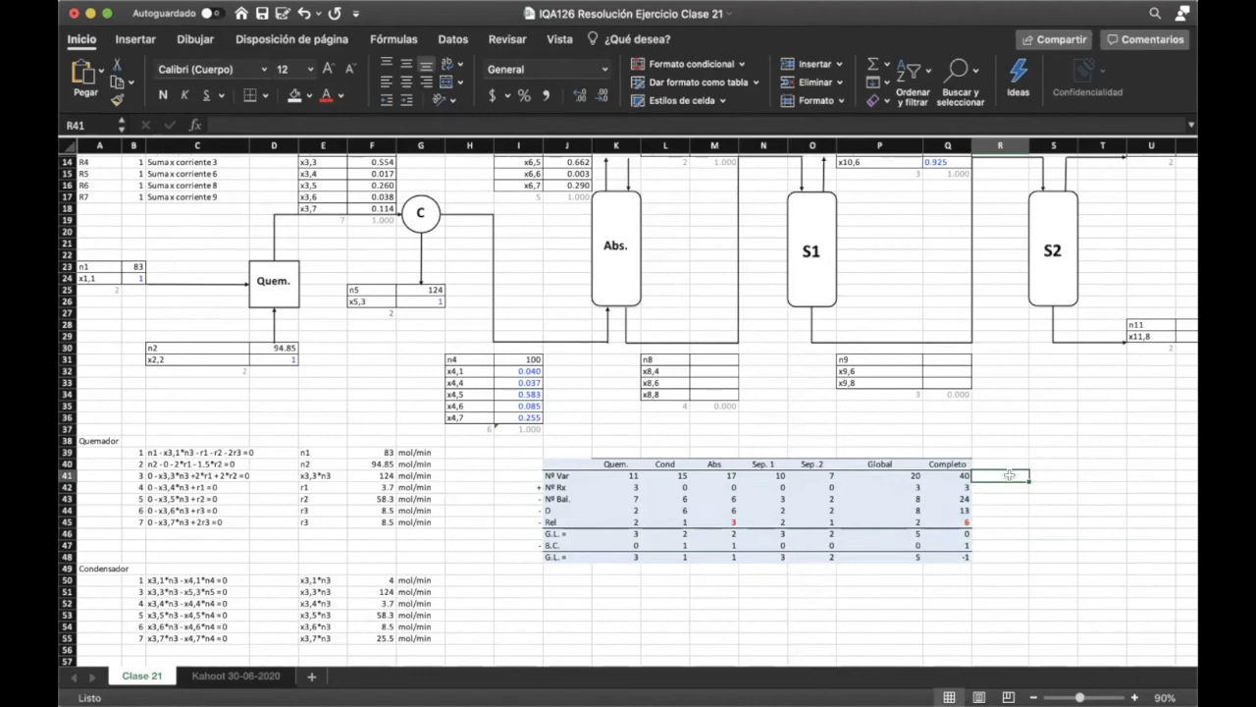
# - Review the process flowsheet and its relations, the degrees-of-freedom table and the absorber balances
pyautogui.scroll(3, 1009, 475)
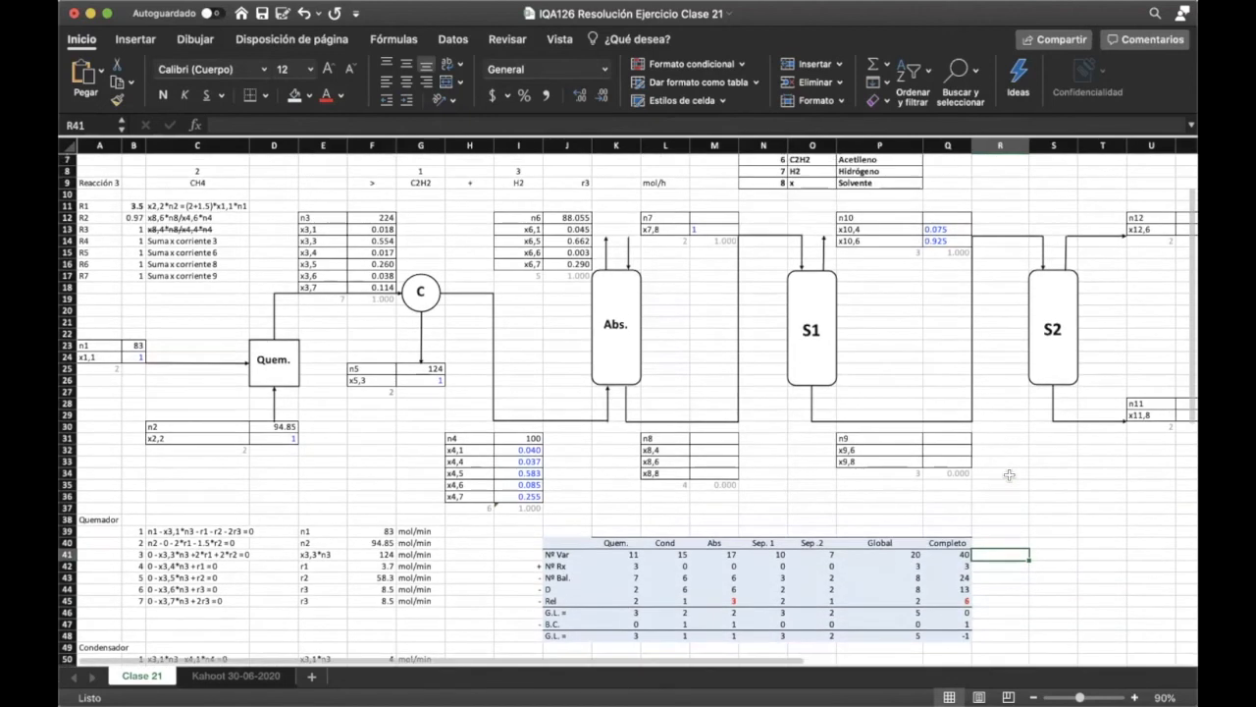
pyautogui.scroll(3, 1009, 475)
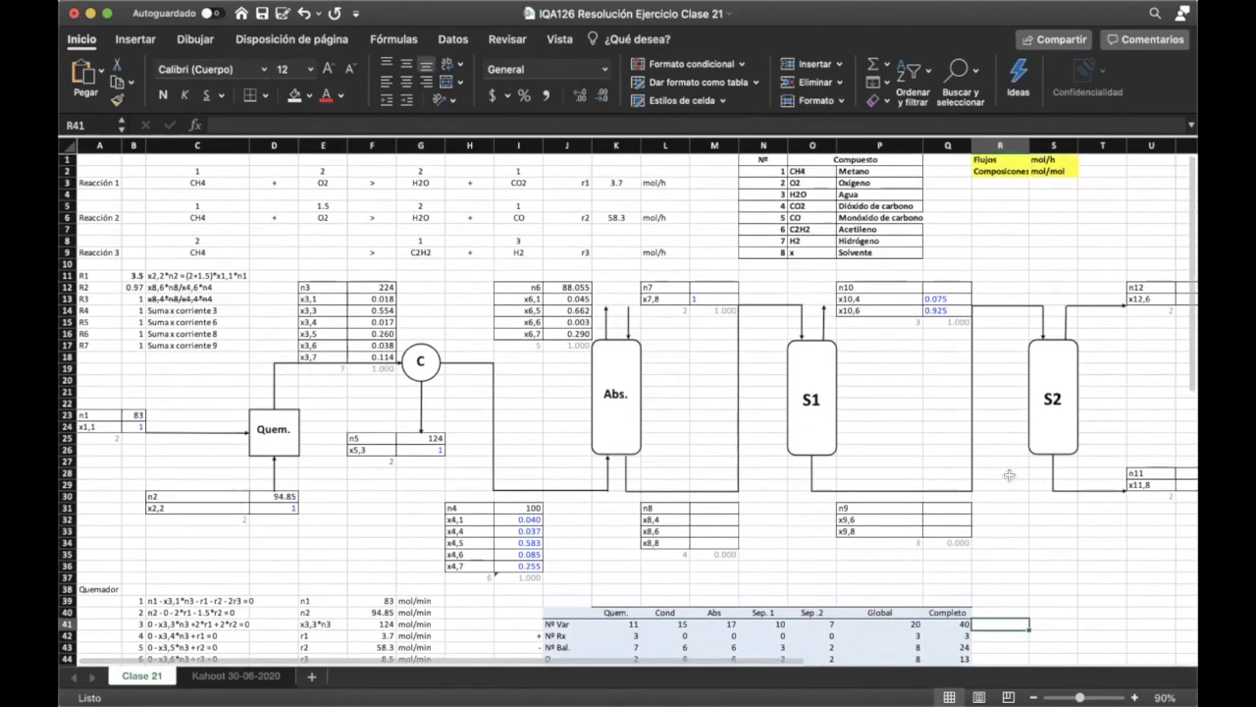
pyautogui.scroll(-1, 1009, 475)
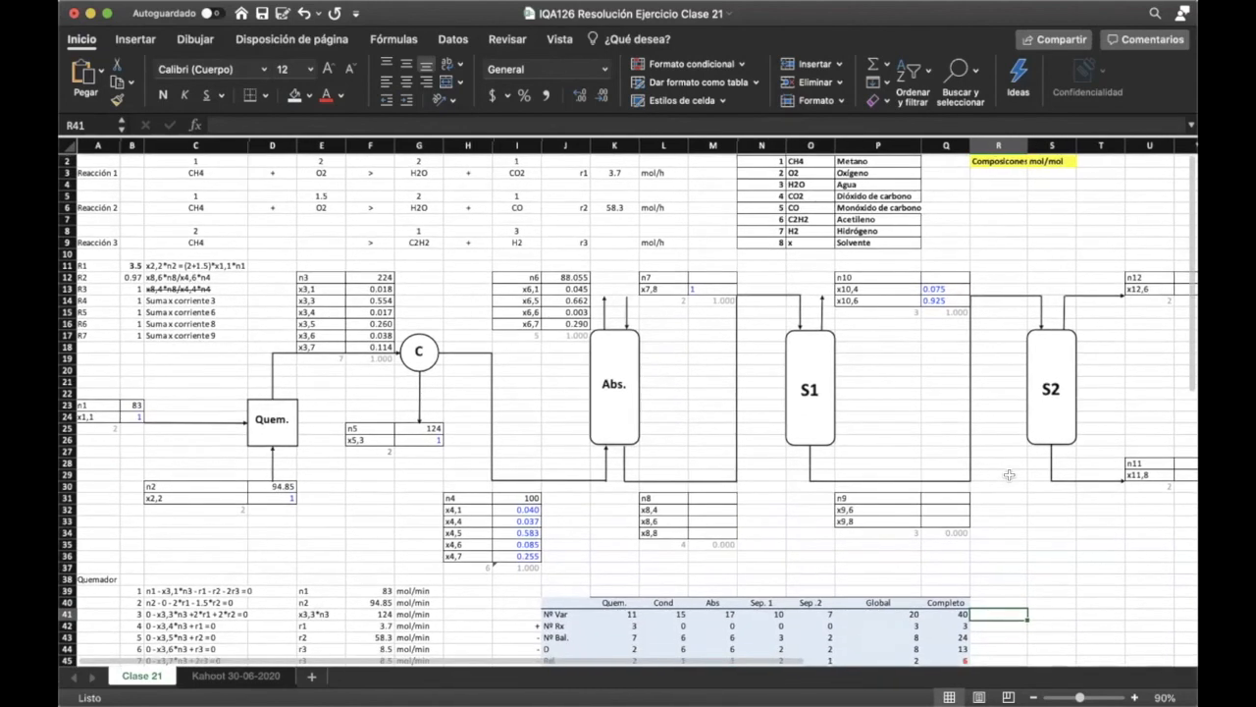
pyautogui.scroll(1, 1009, 475)
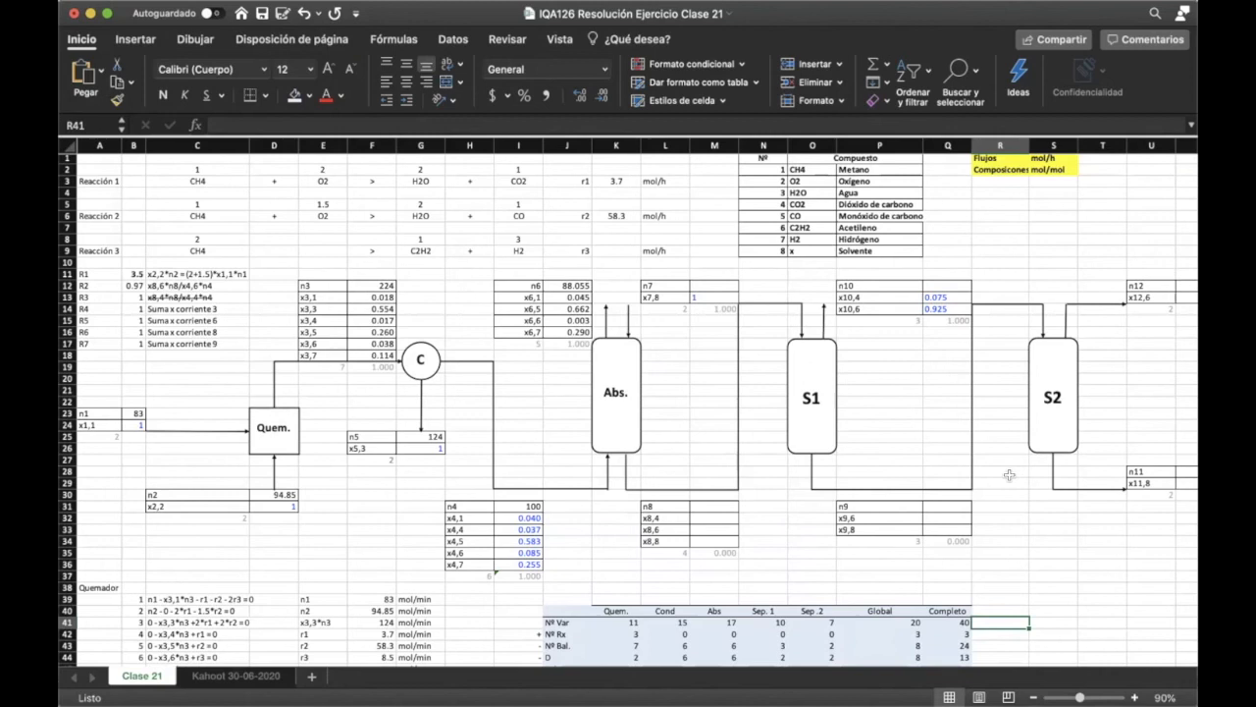
pyautogui.scroll(-9, 1009, 475)
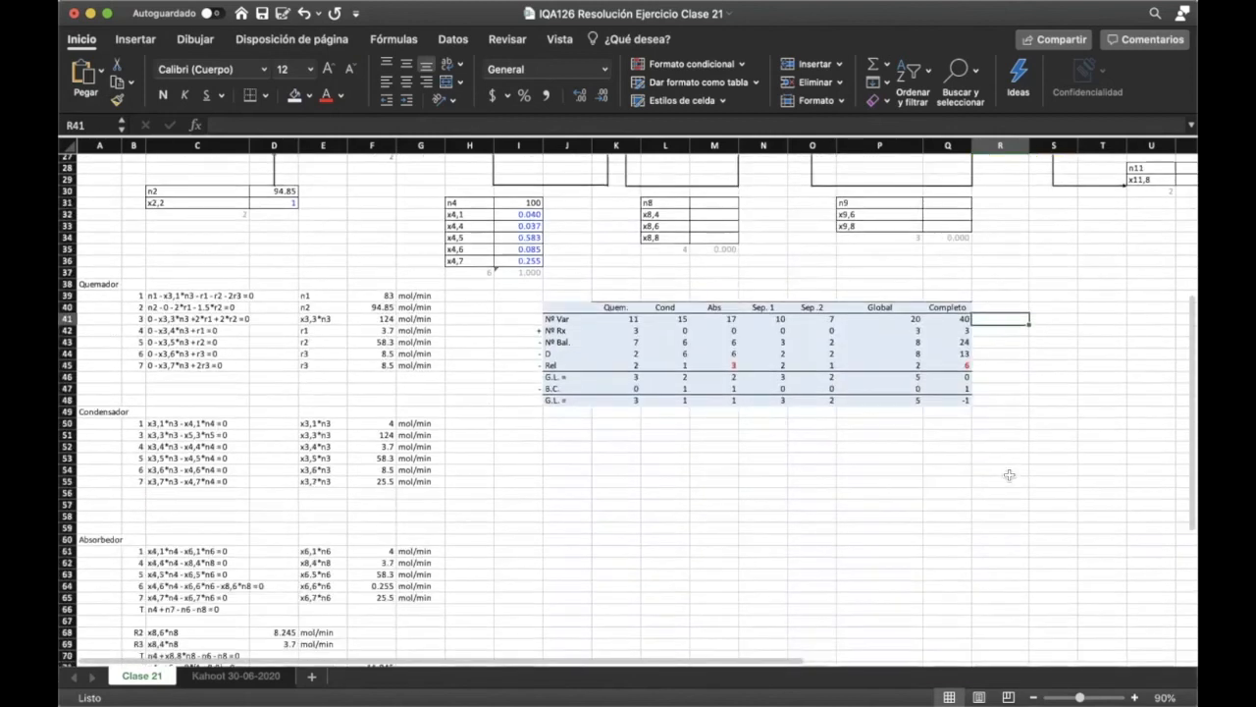
pyautogui.scroll(-2, 802, 451)
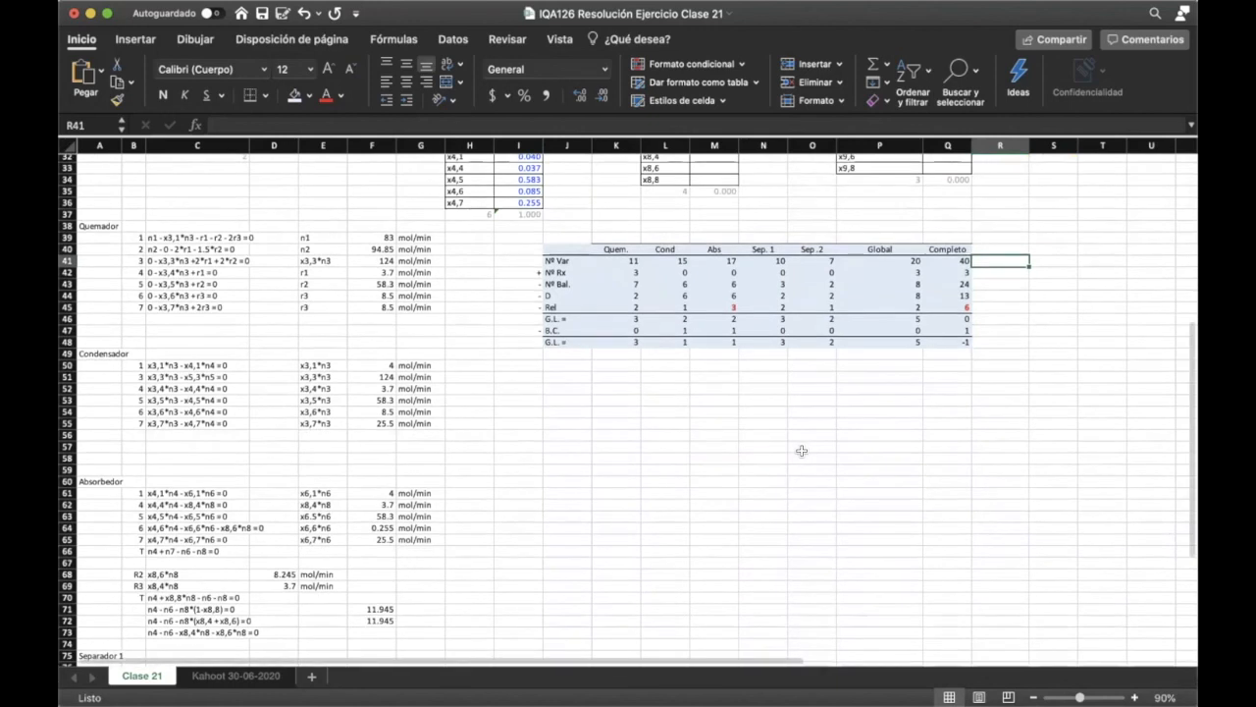
pyautogui.scroll(-1, 802, 450)
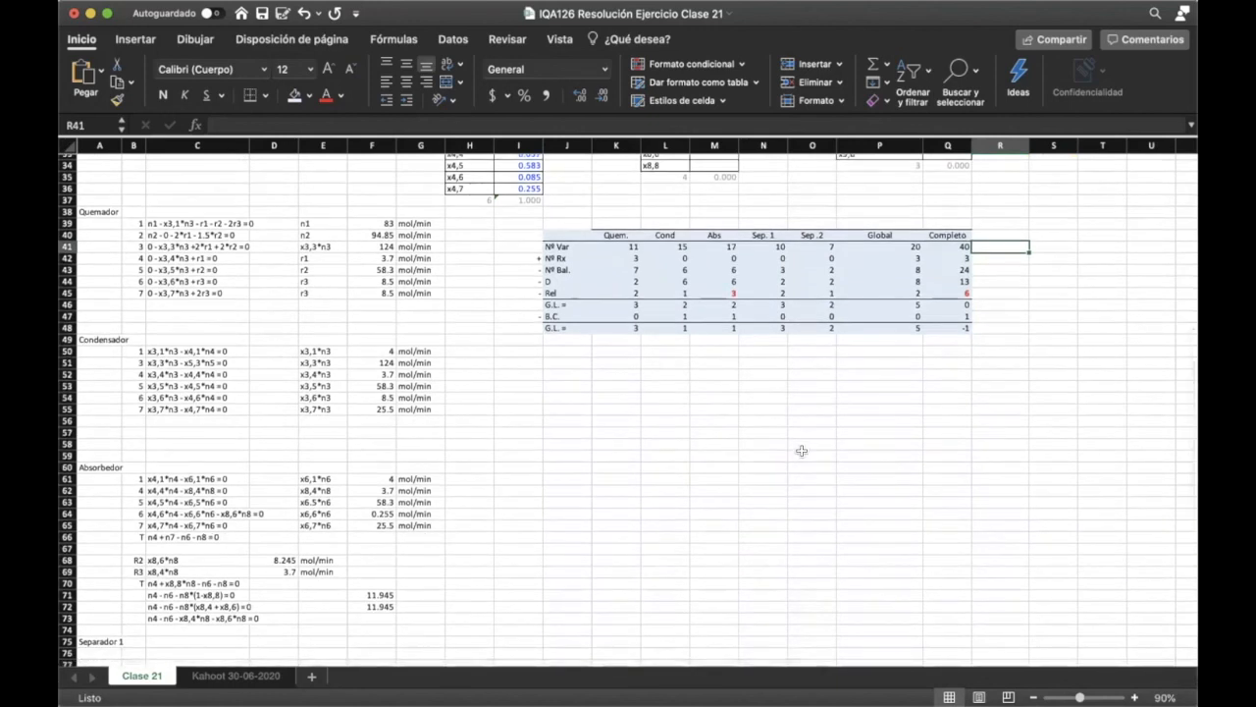
# - Trace the cells referenced by the absorber total balance formulas in F71 and F72
pyautogui.click(397, 120)
pyautogui.scroll(10, 514, 339)
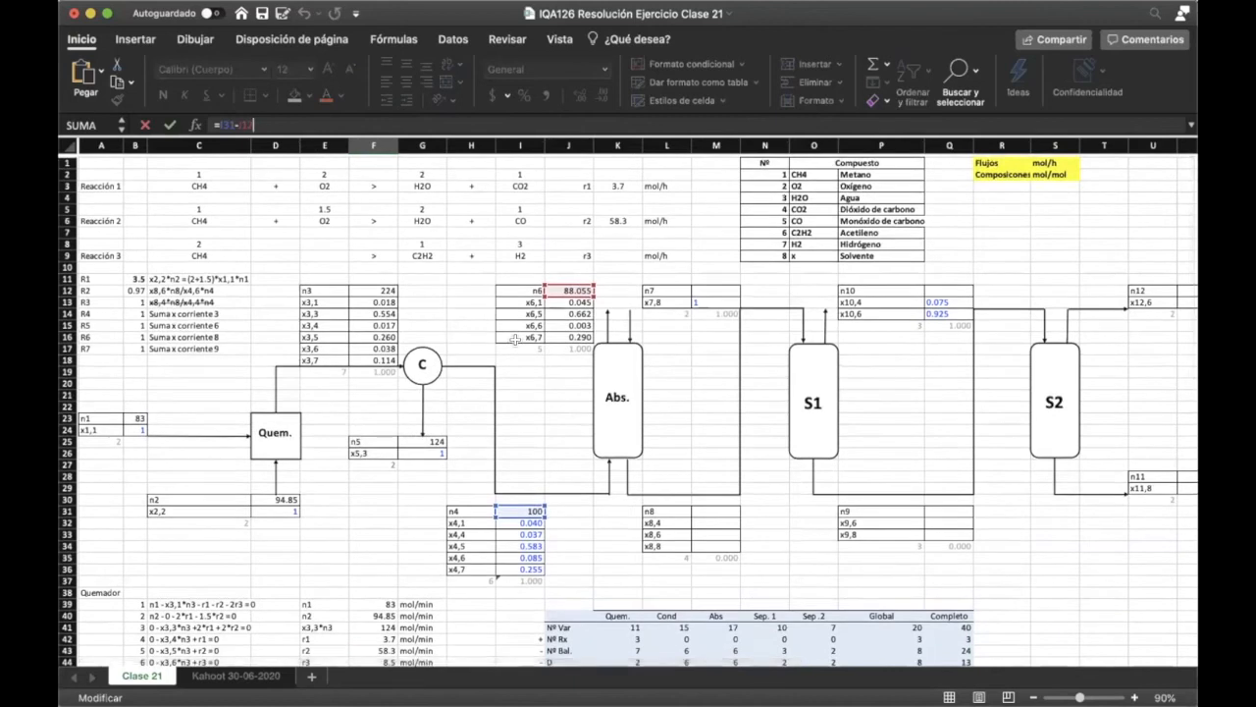
pyautogui.press('Return')
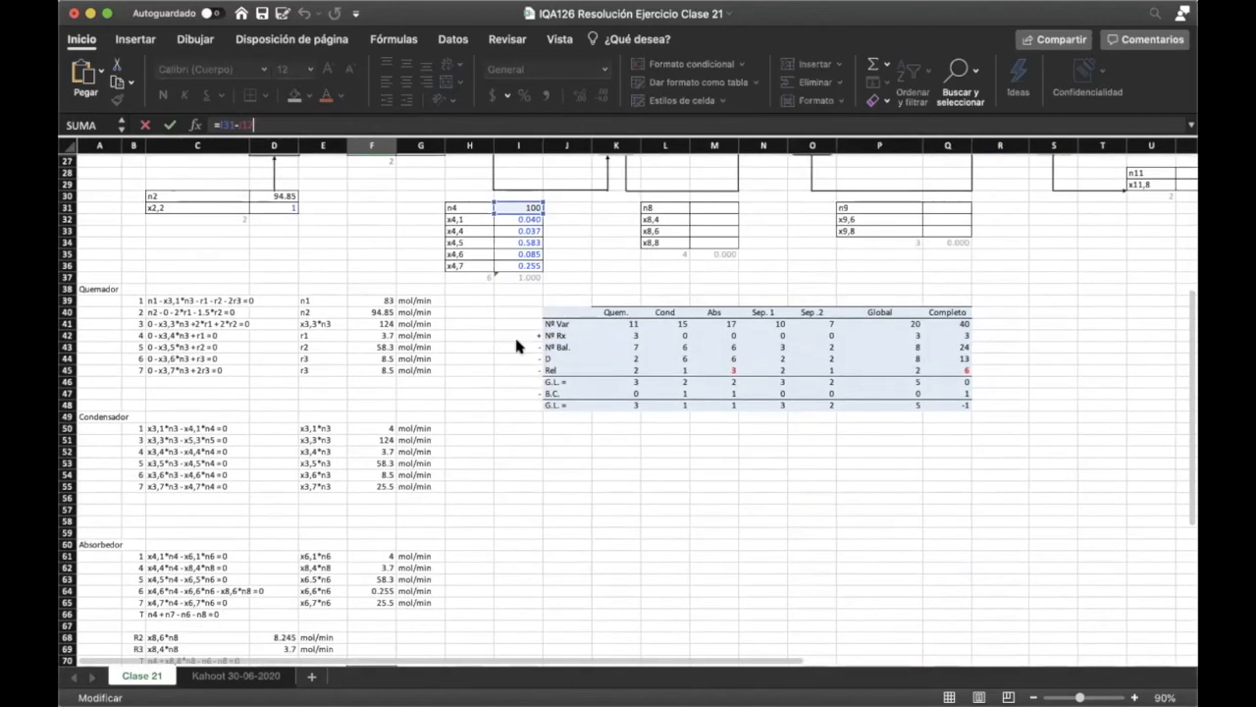
pyautogui.click(530, 124)
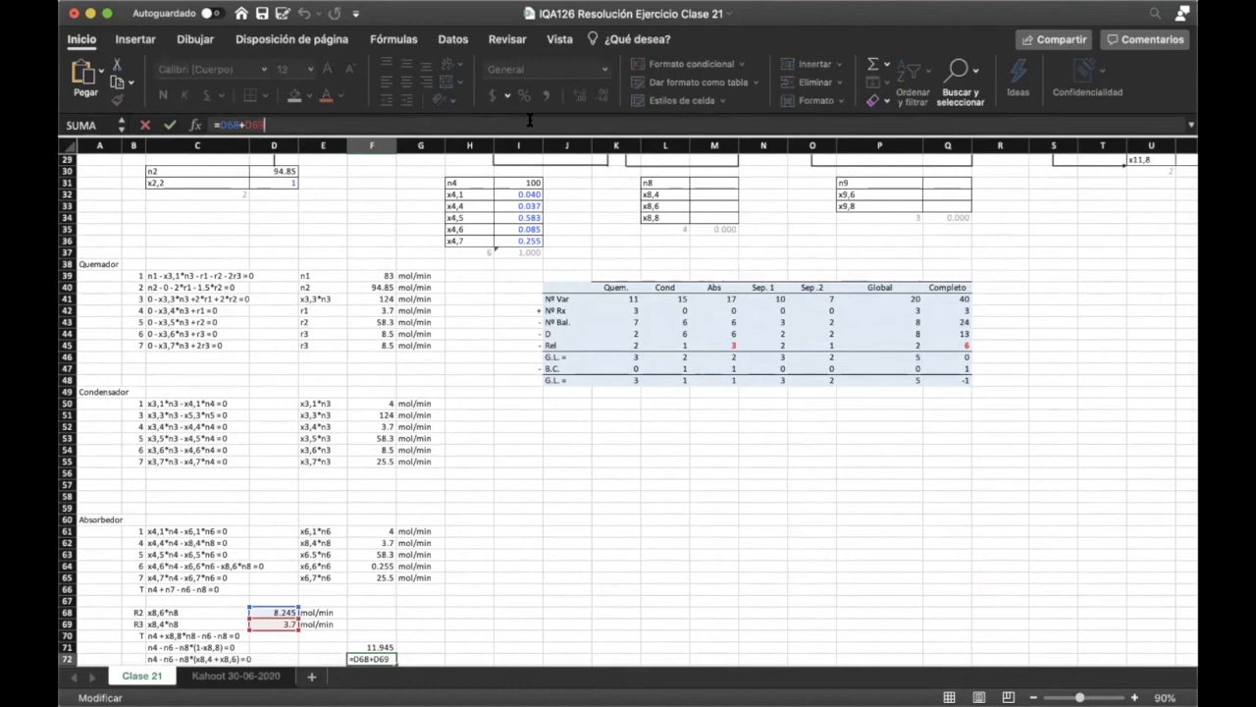
pyautogui.press('Return')
pyautogui.scroll(-5, 434, 534)
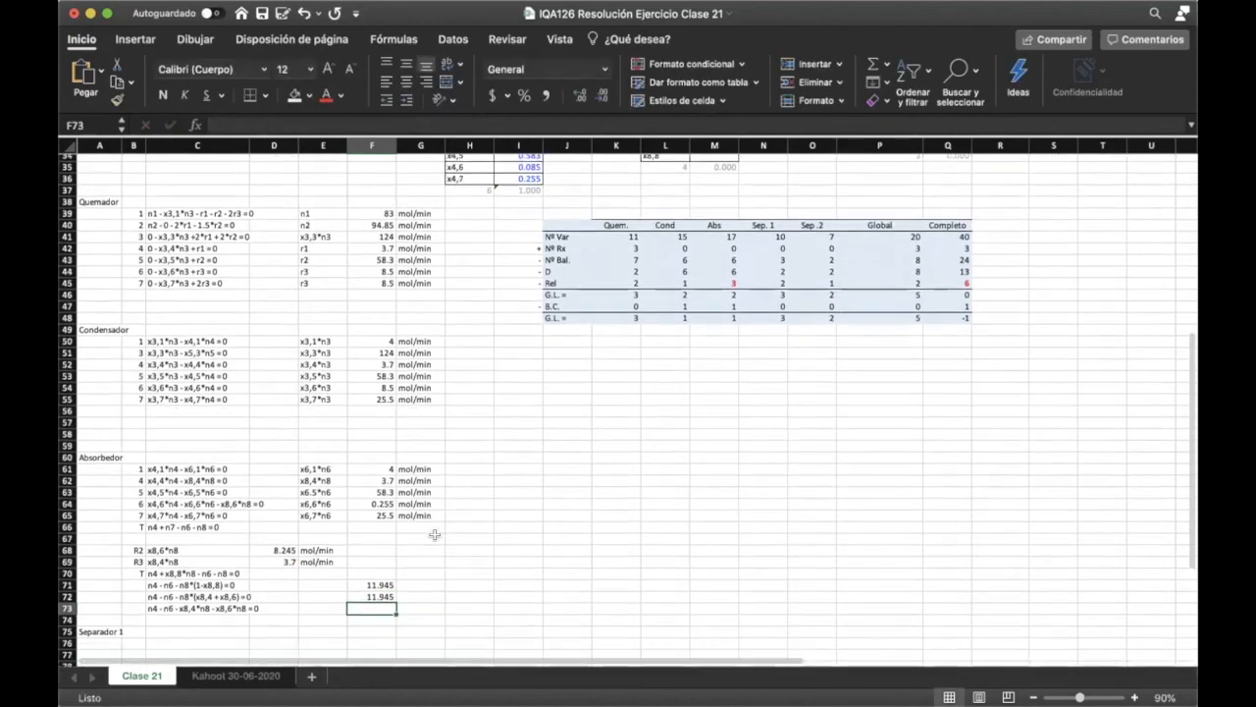
# - Inspect the R2 flow formula in D68 and trace the F71 formula back to the n4 and n6 flows
pyautogui.scroll(-1, 434, 533)
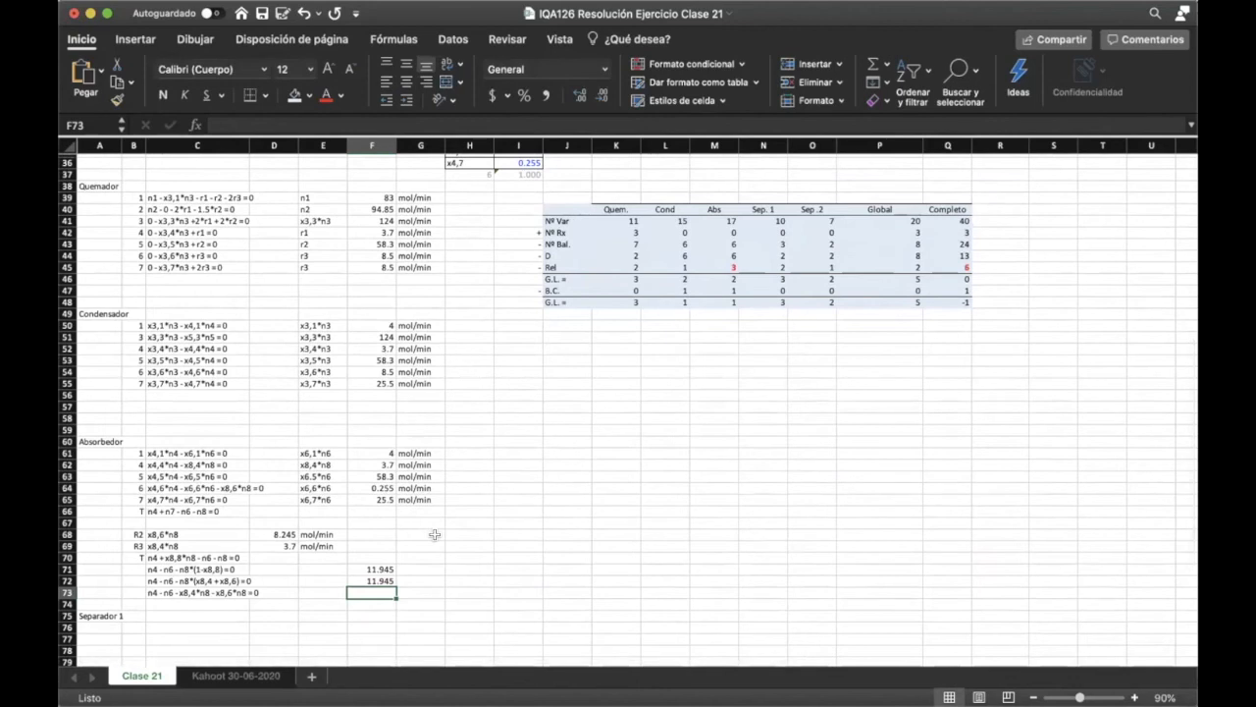
pyautogui.click(368, 569)
pyautogui.click(286, 534)
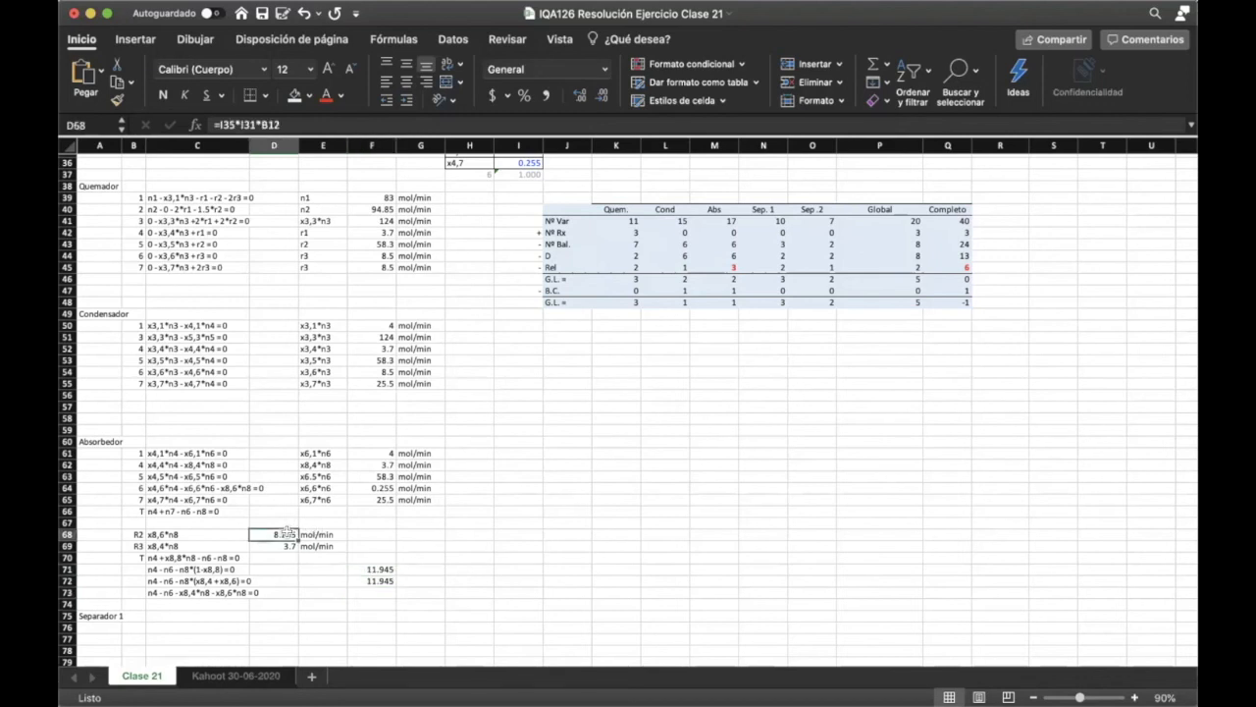
pyautogui.click(373, 567)
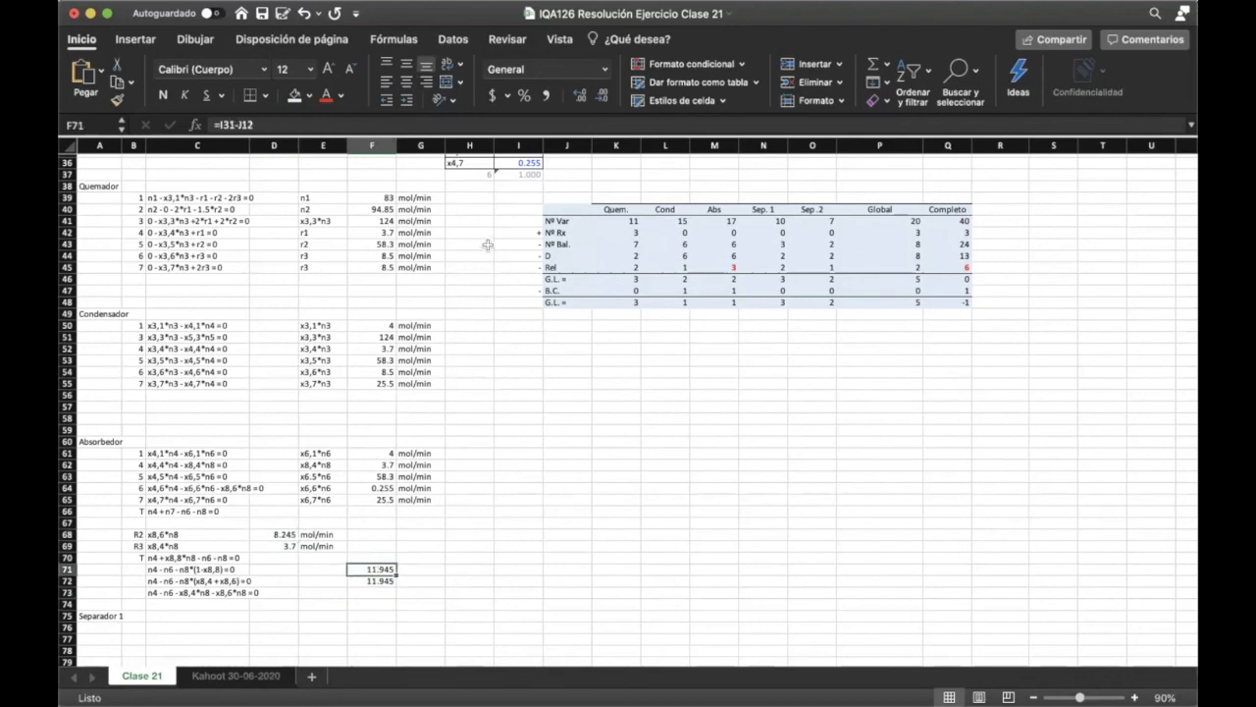
pyautogui.click(542, 125)
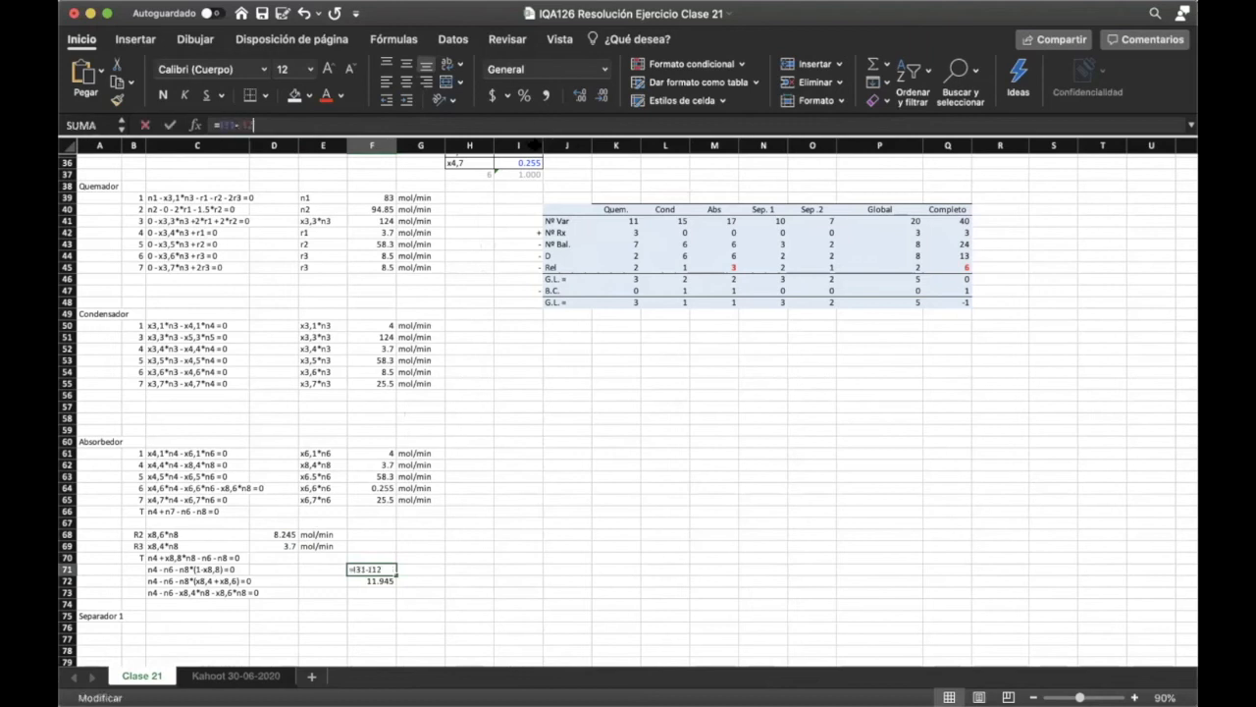
pyautogui.scroll(10, 486, 403)
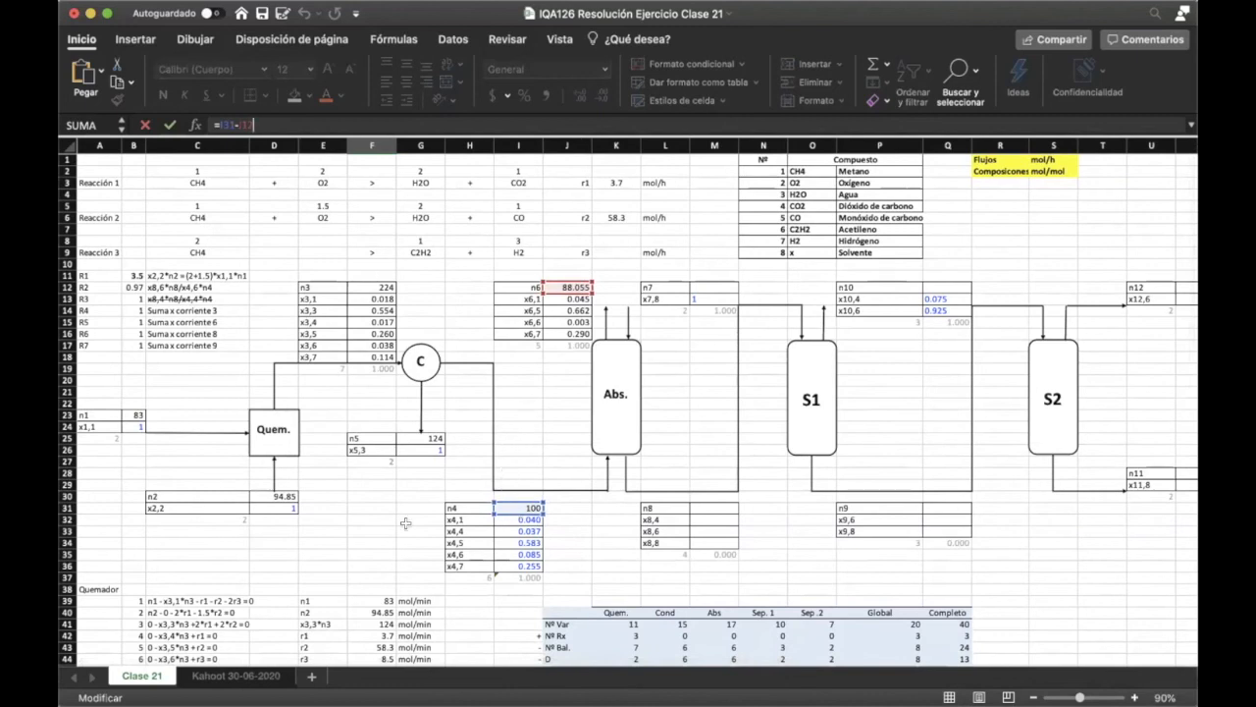
pyautogui.scroll(-2, 405, 524)
pyautogui.scroll(-3, 405, 523)
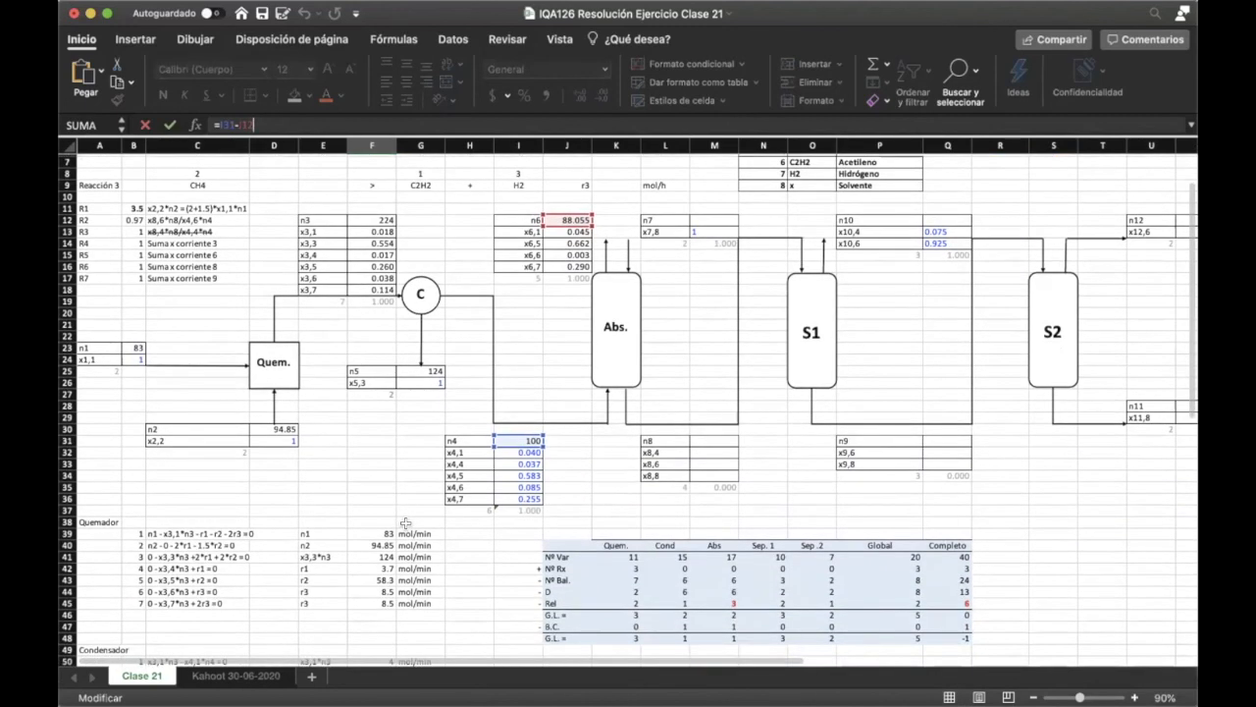
pyautogui.scroll(-10, 406, 523)
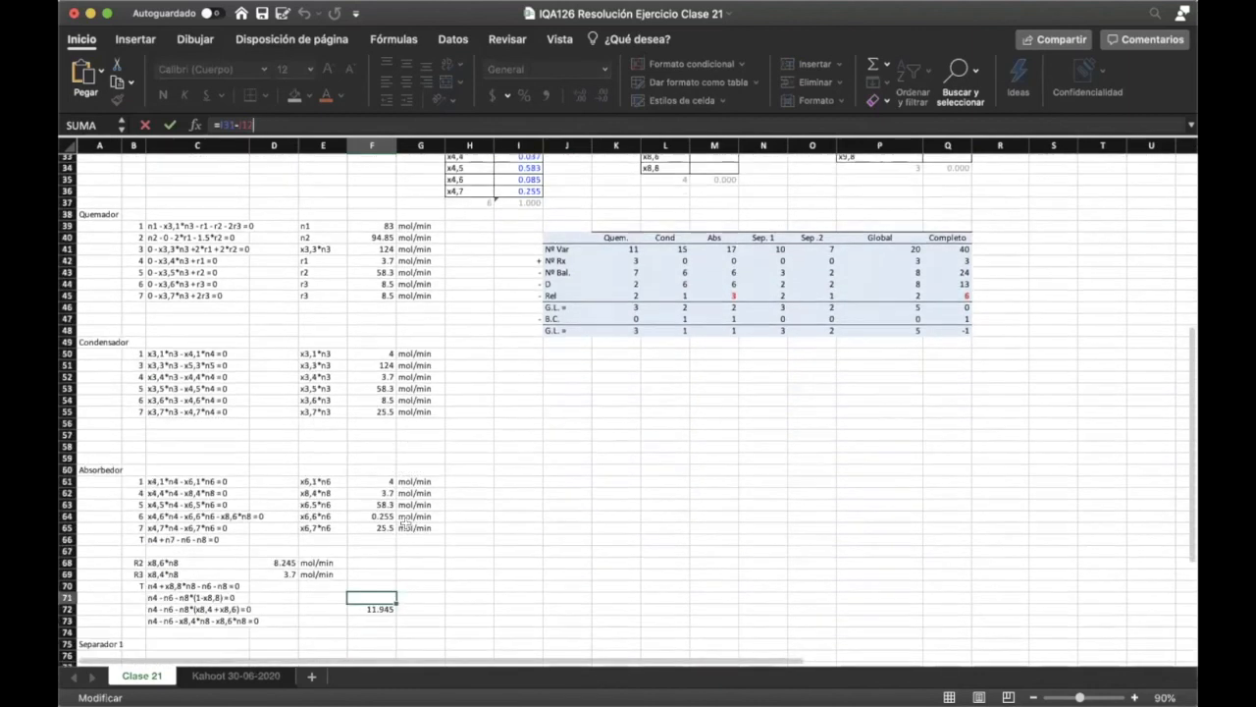
pyautogui.press('Return')
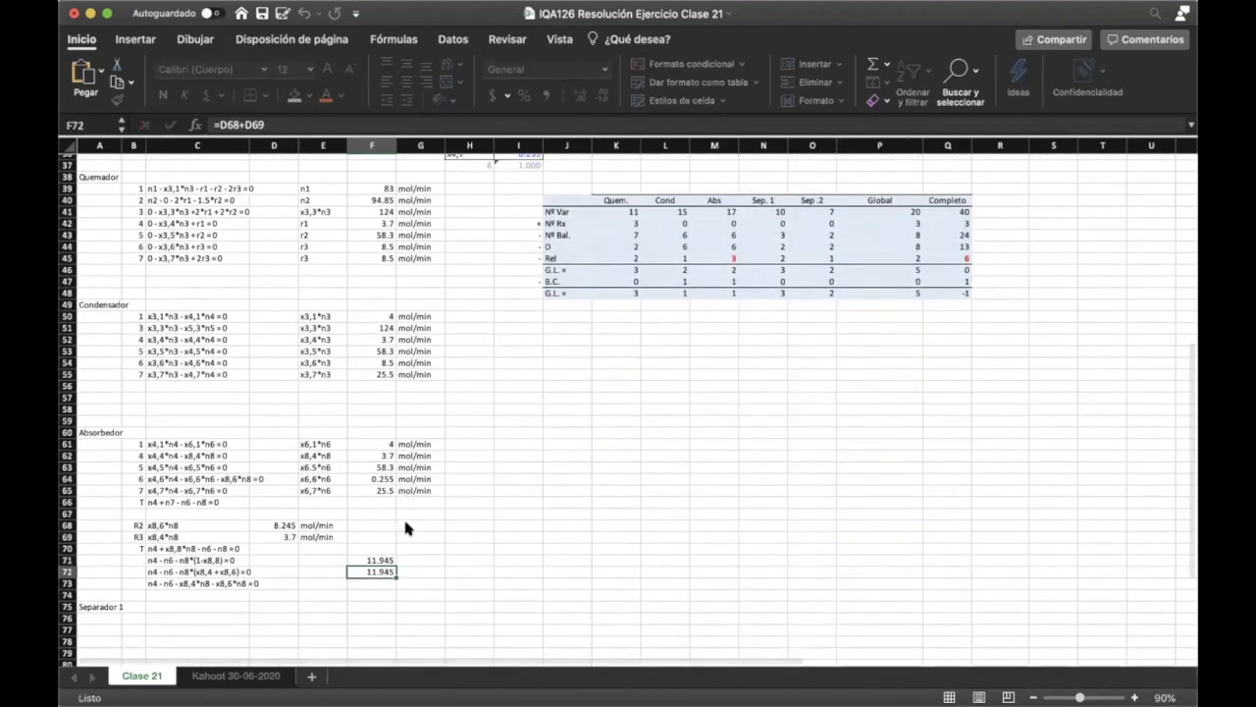
# - Check which component flows the F72 formula adds and inspect relation R2's expression in C12
pyautogui.click(498, 119)
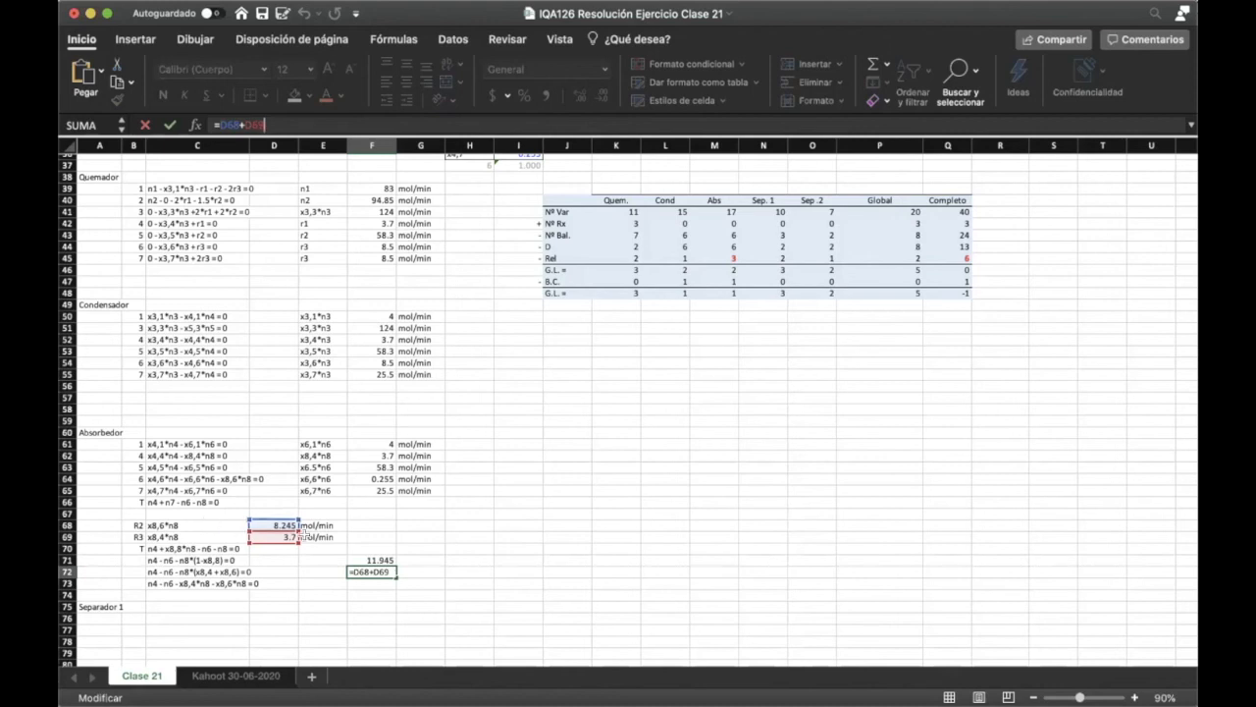
pyautogui.click(461, 543)
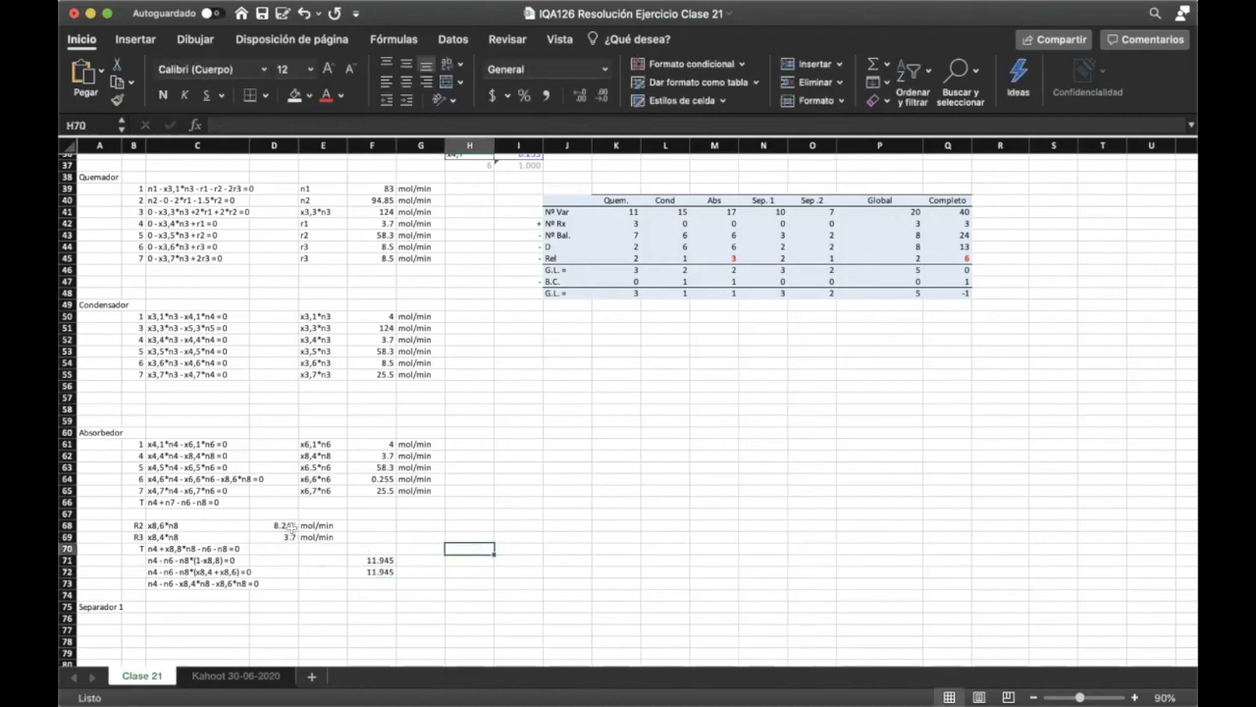
pyautogui.scroll(12, 290, 527)
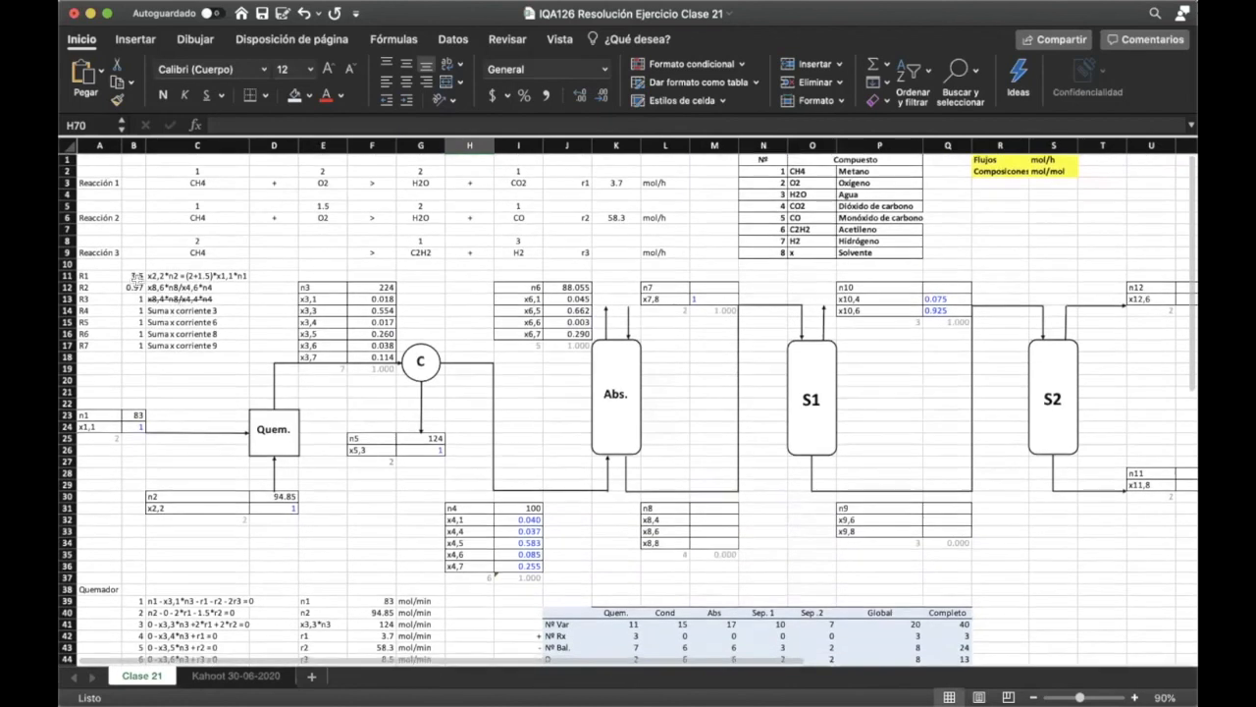
pyautogui.click(137, 286)
pyautogui.click(165, 287)
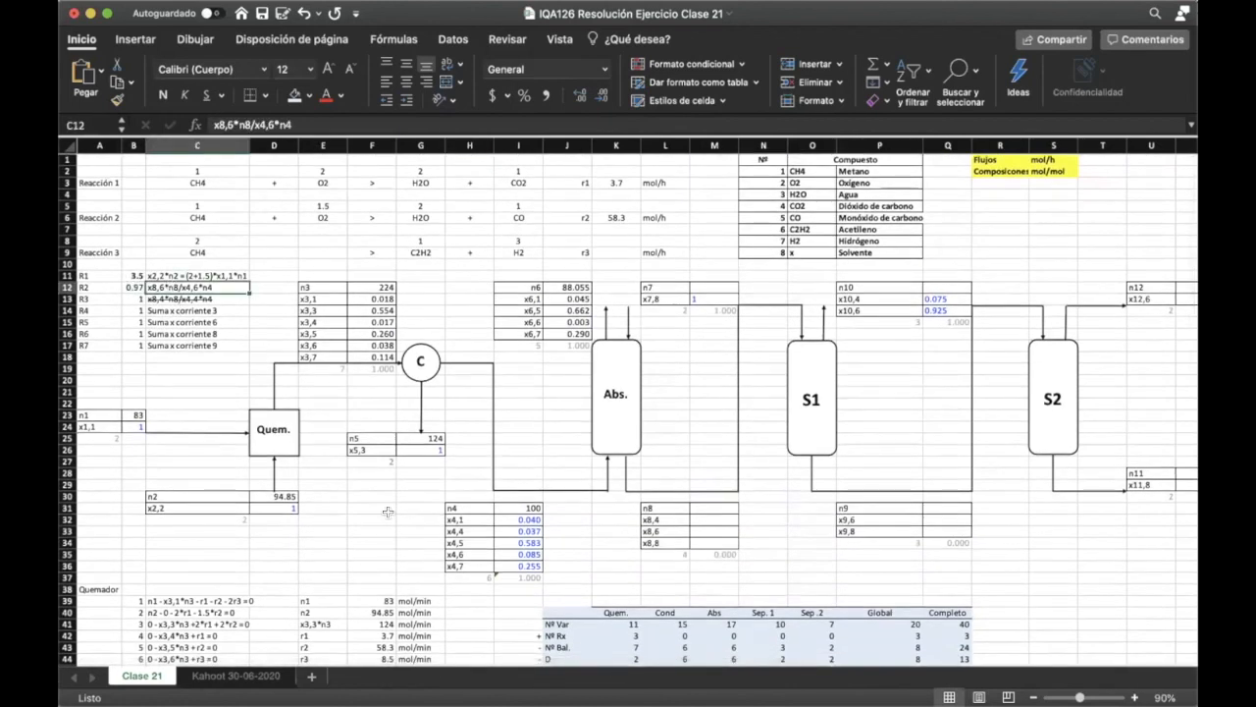
# - Examine the Completo column's entries from Nº Var to Rel in the degrees-of-freedom table
pyautogui.hscroll(1, 388, 511)
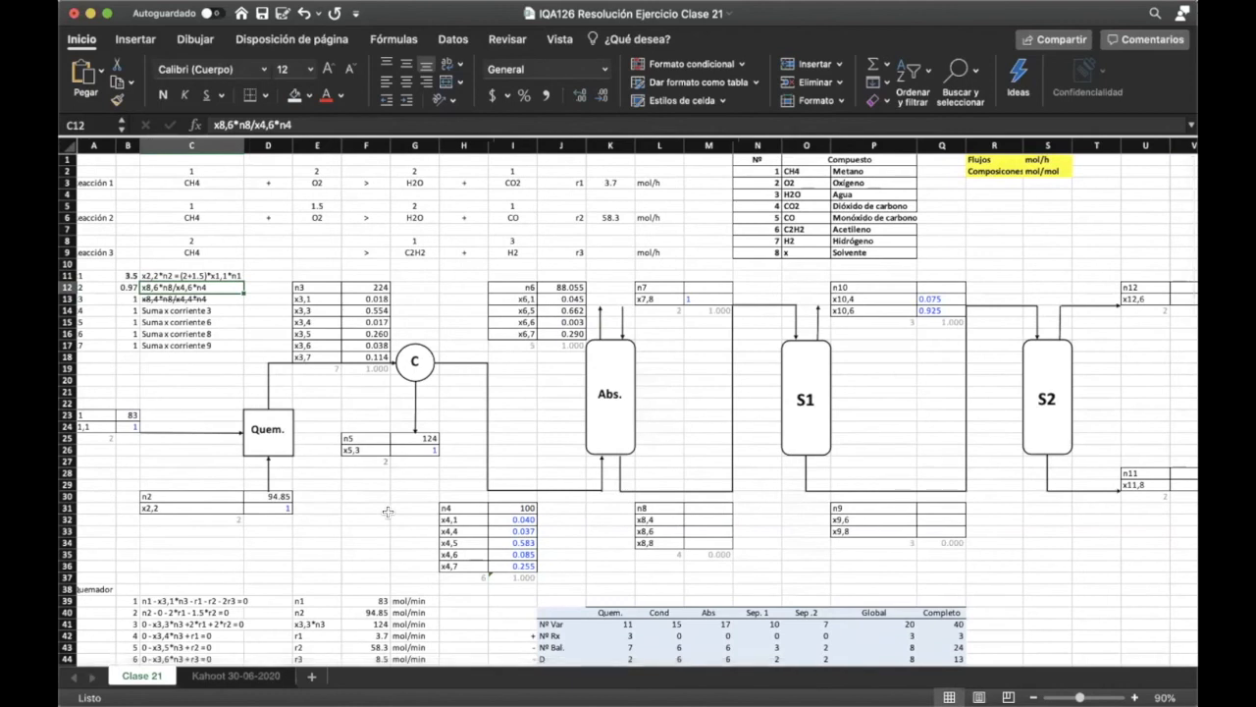
pyautogui.scroll(-10, 388, 512)
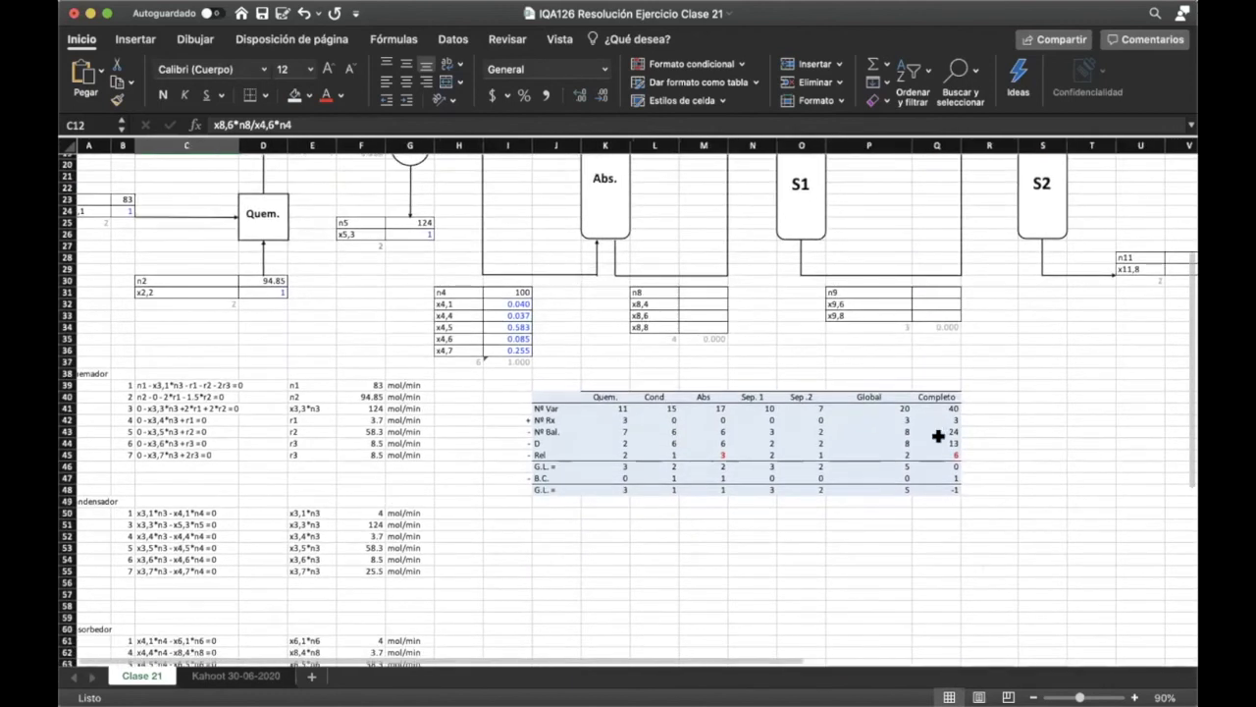
pyautogui.click(937, 454)
pyautogui.click(948, 408)
pyautogui.moveTo(948, 408); pyautogui.dragTo(949, 456)
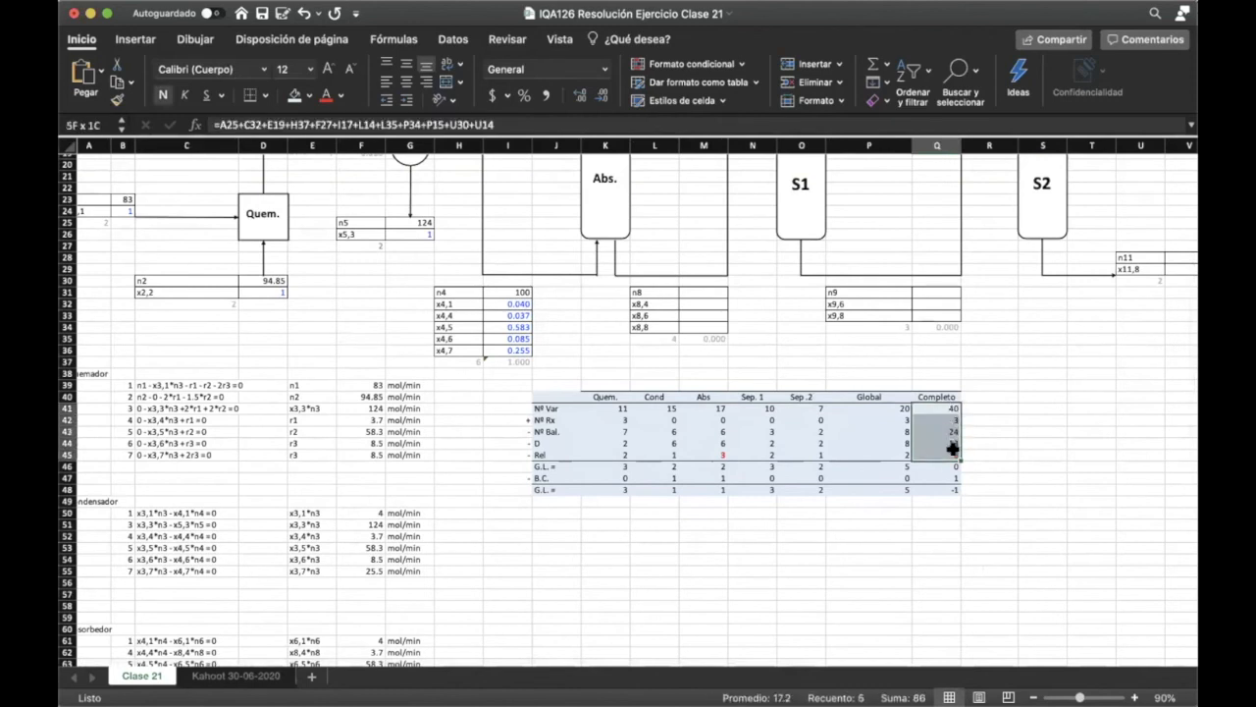
pyautogui.click(1028, 484)
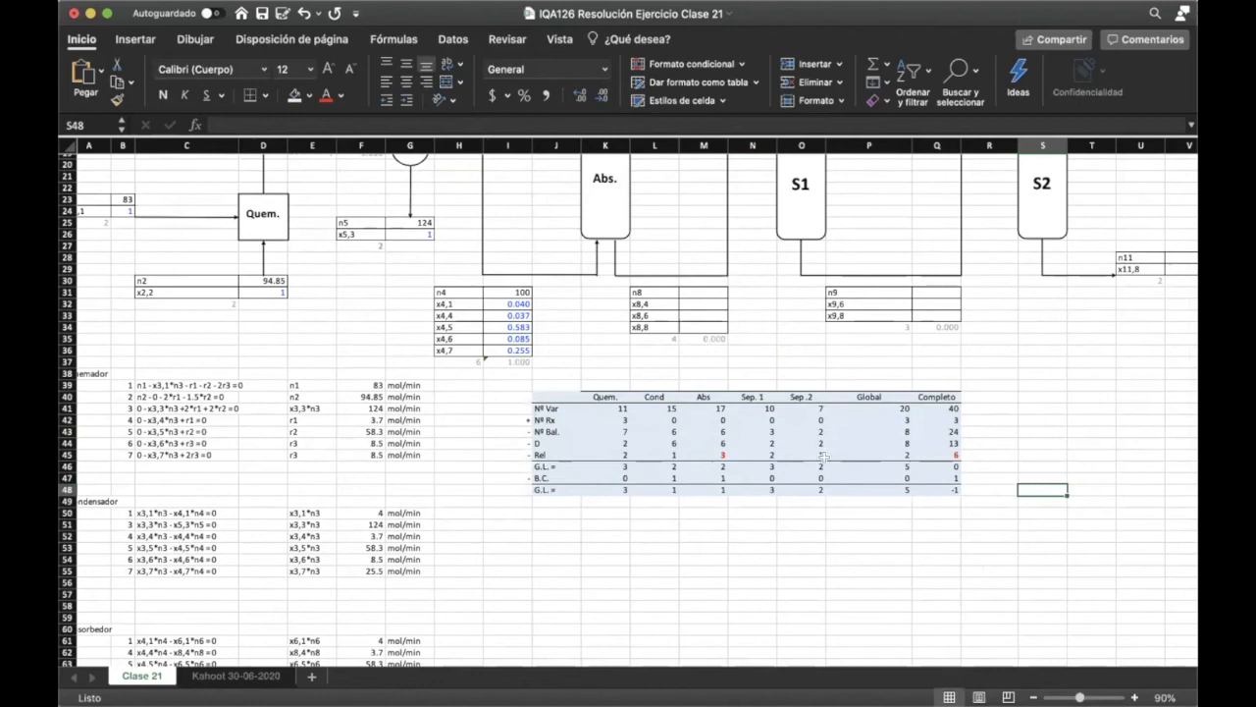
# - Make the n4 flow value of 100 in I31 bold
pyautogui.scroll(5, 408, 339)
pyautogui.scroll(1, 408, 338)
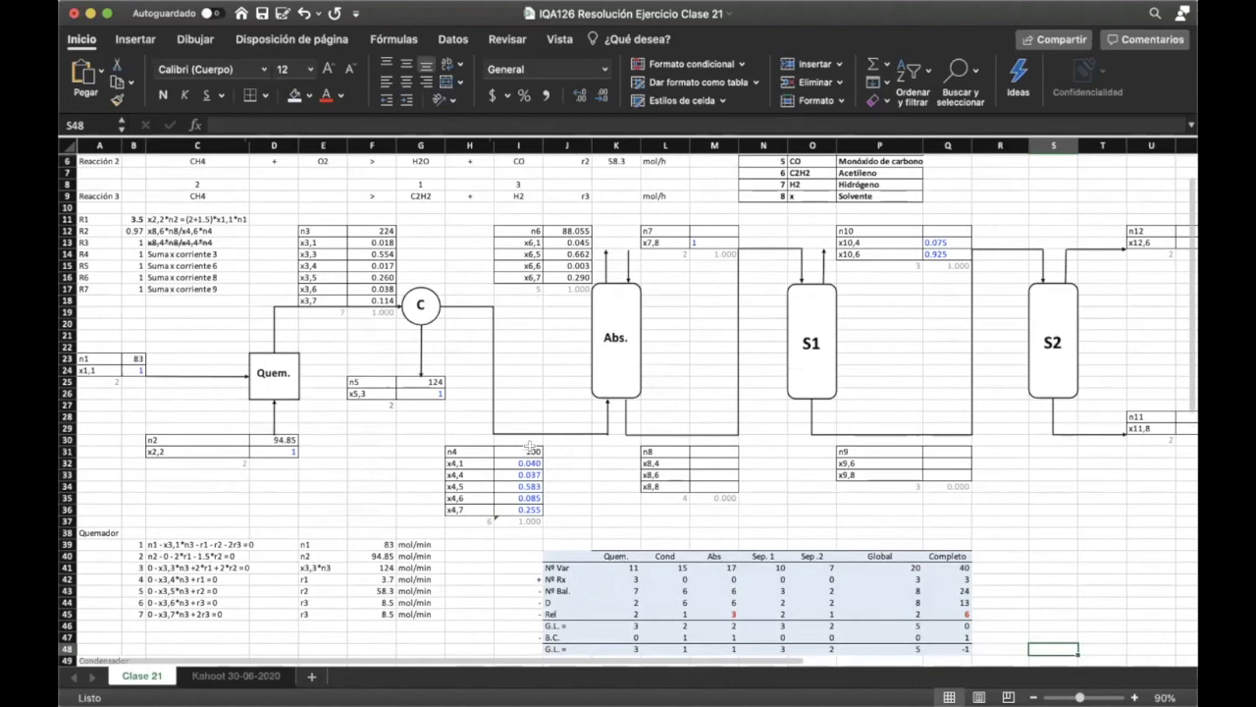
pyautogui.click(518, 452)
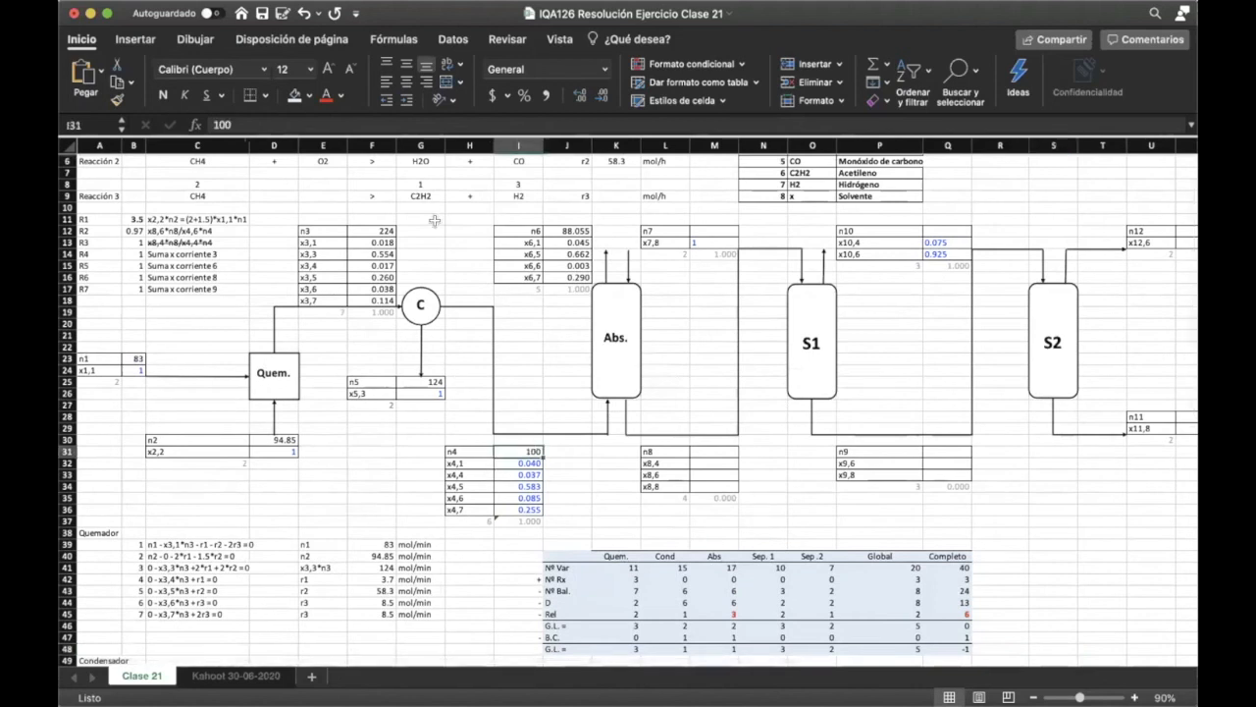
pyautogui.click(163, 94)
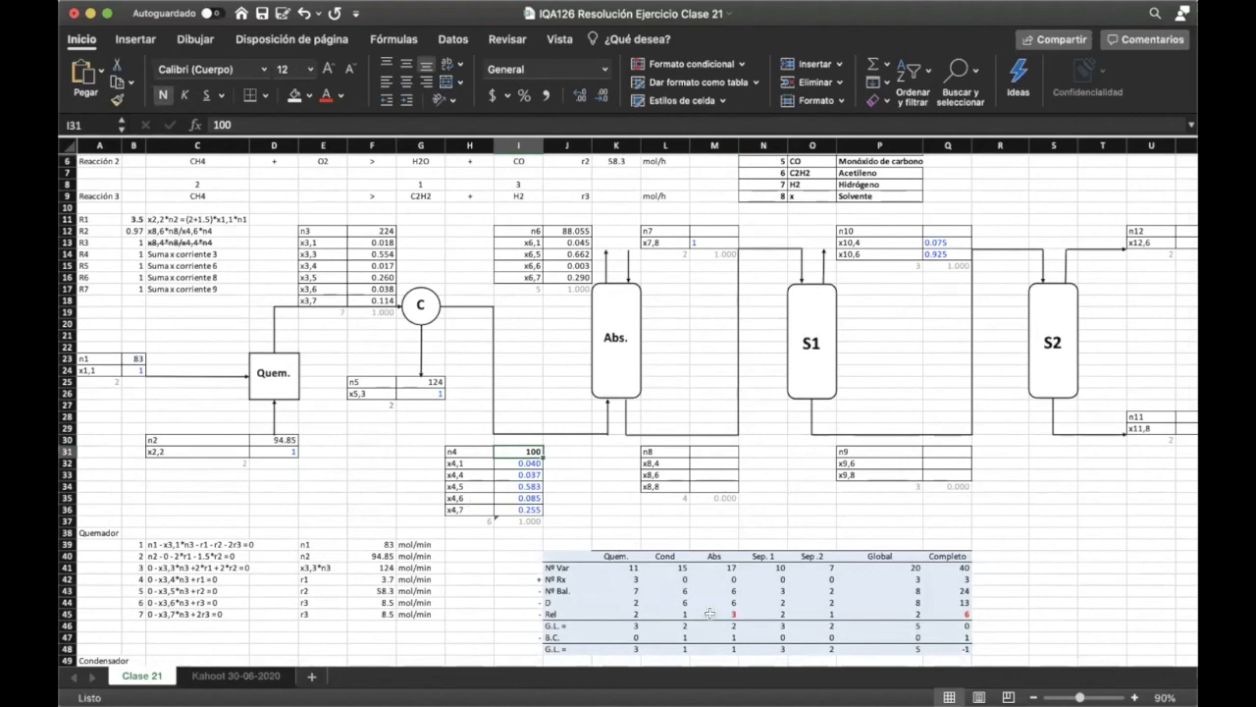
# - Examine the B.C. entries and final G.L. row of the degrees-of-freedom table, plus the absorber's Nº Bal. entry
pyautogui.scroll(-2, 709, 613)
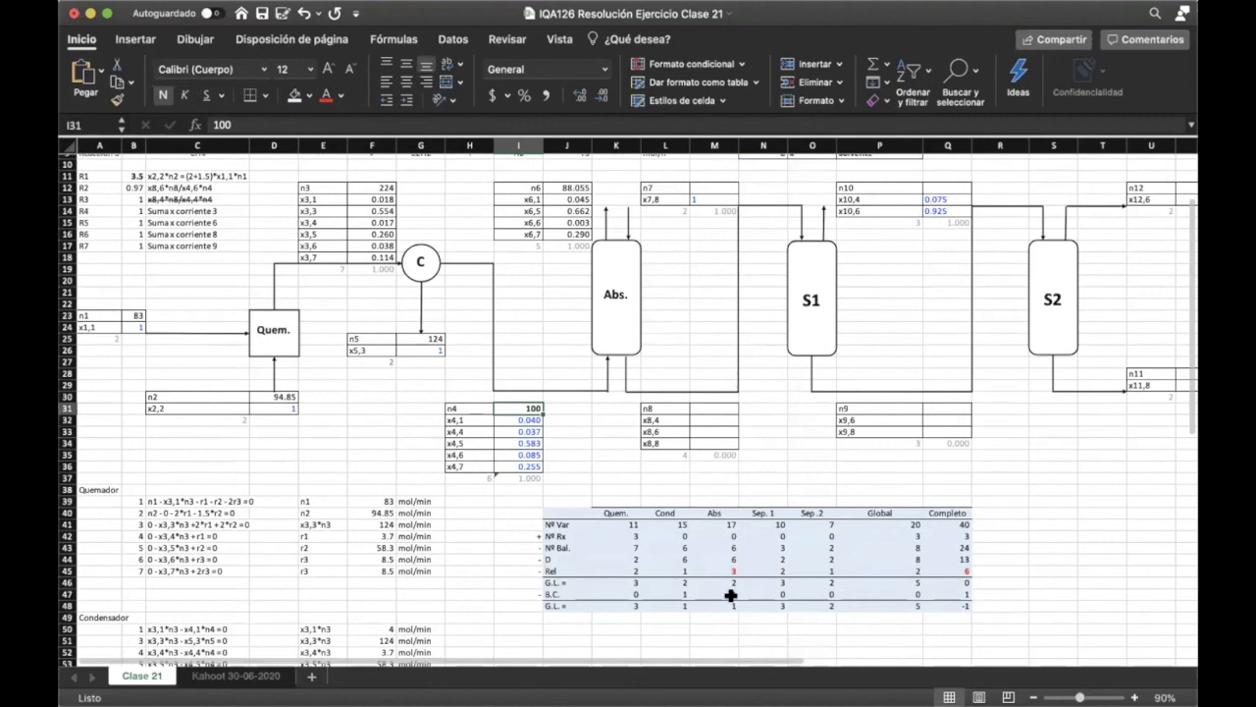
pyautogui.click(731, 595)
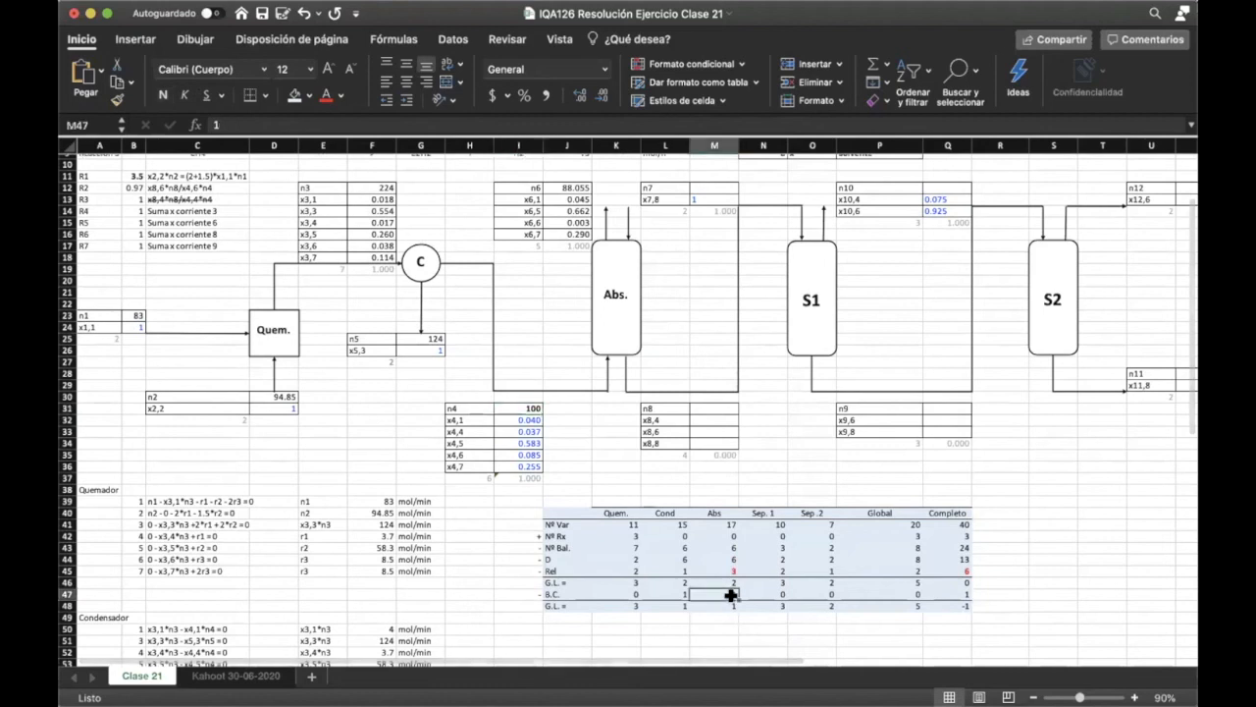
pyautogui.click(681, 593)
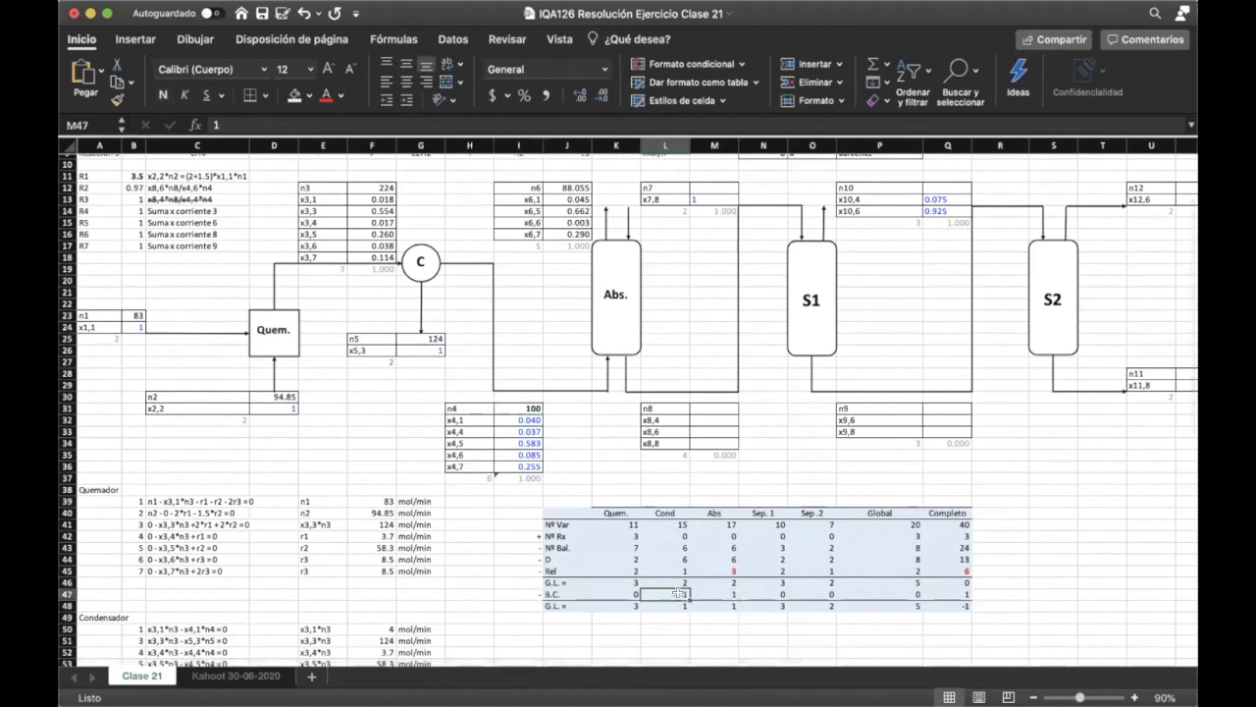
pyautogui.click(967, 593)
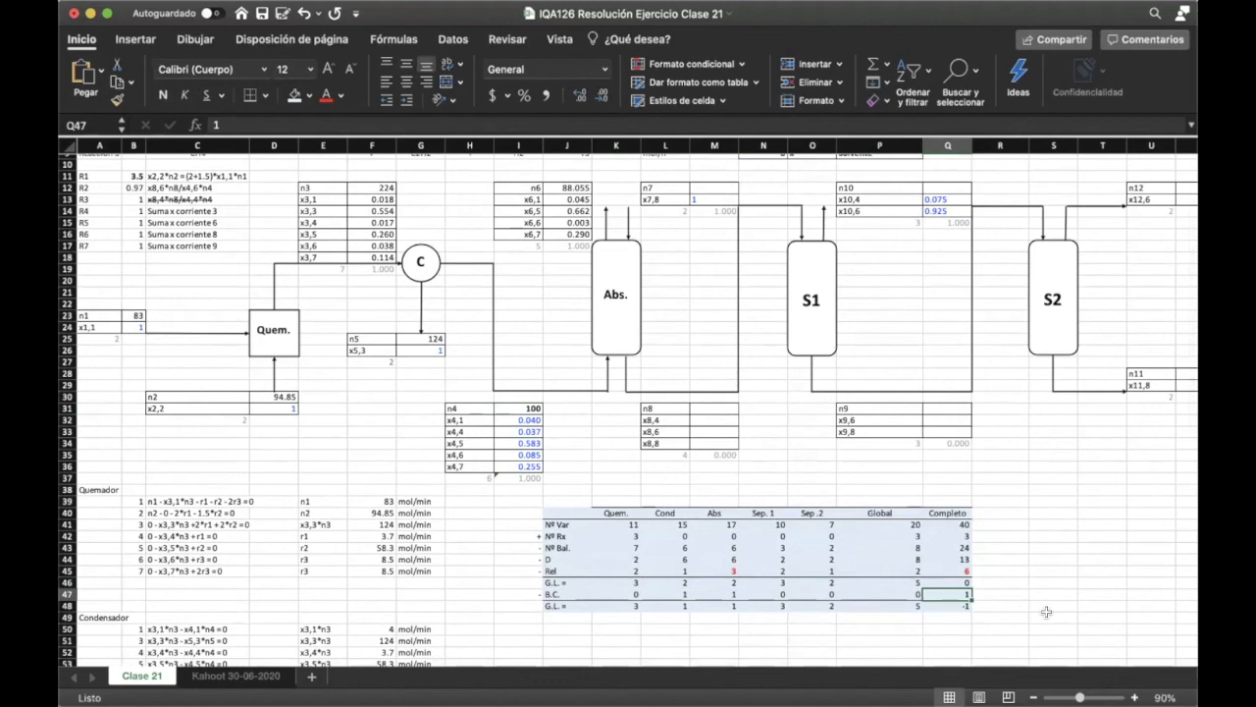
pyautogui.moveTo(576, 606); pyautogui.dragTo(970, 606)
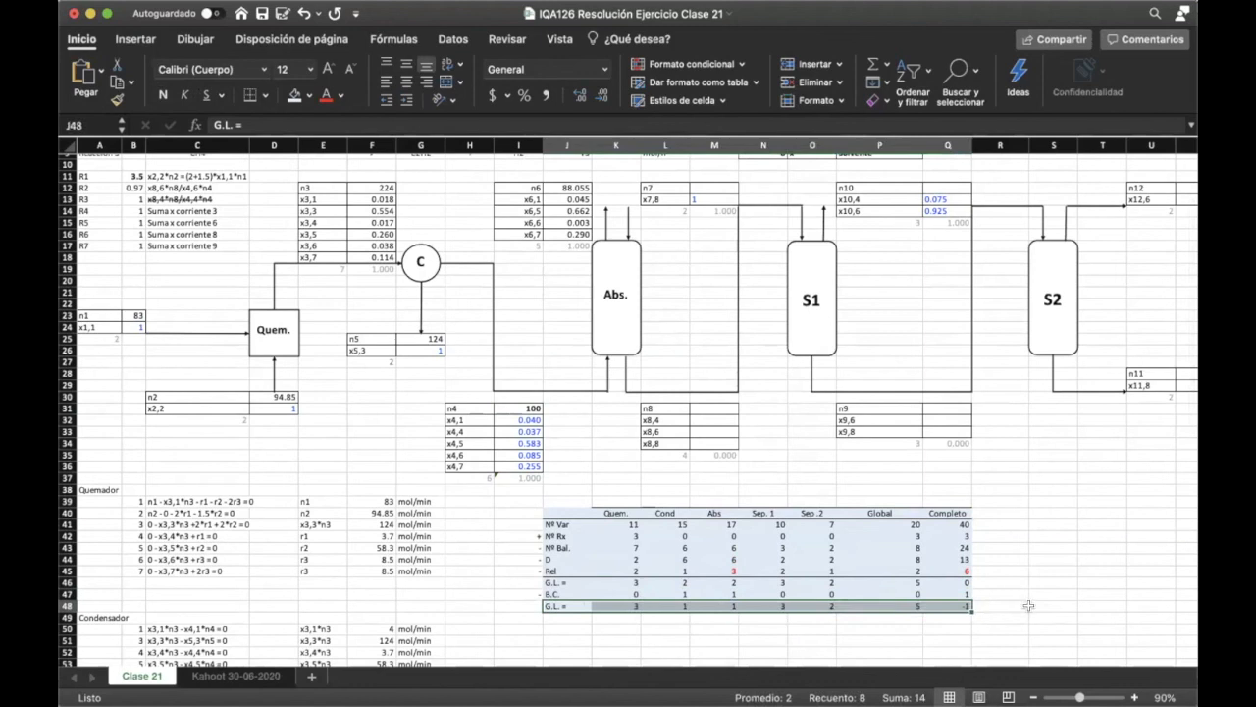
pyautogui.click(710, 545)
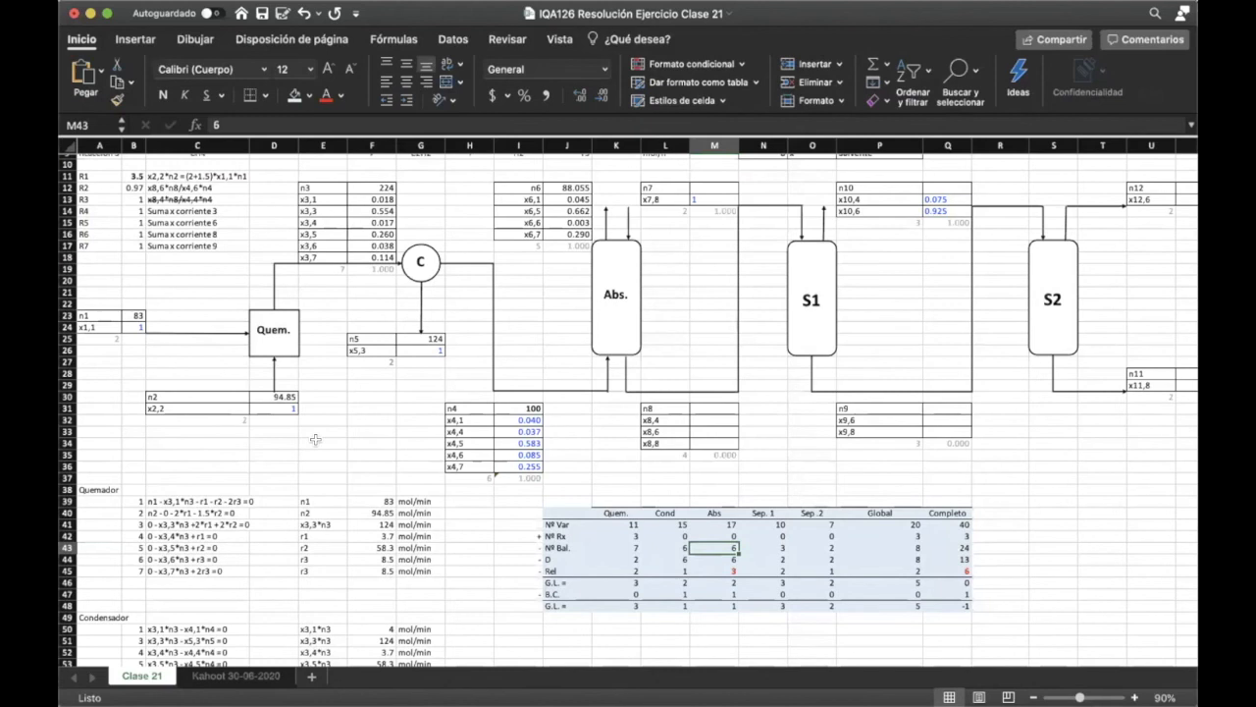
# - Calculate the n2 to n1 flow ratio in C26 with the formula =D30/B23
pyautogui.click(185, 352)
pyautogui.write('=')
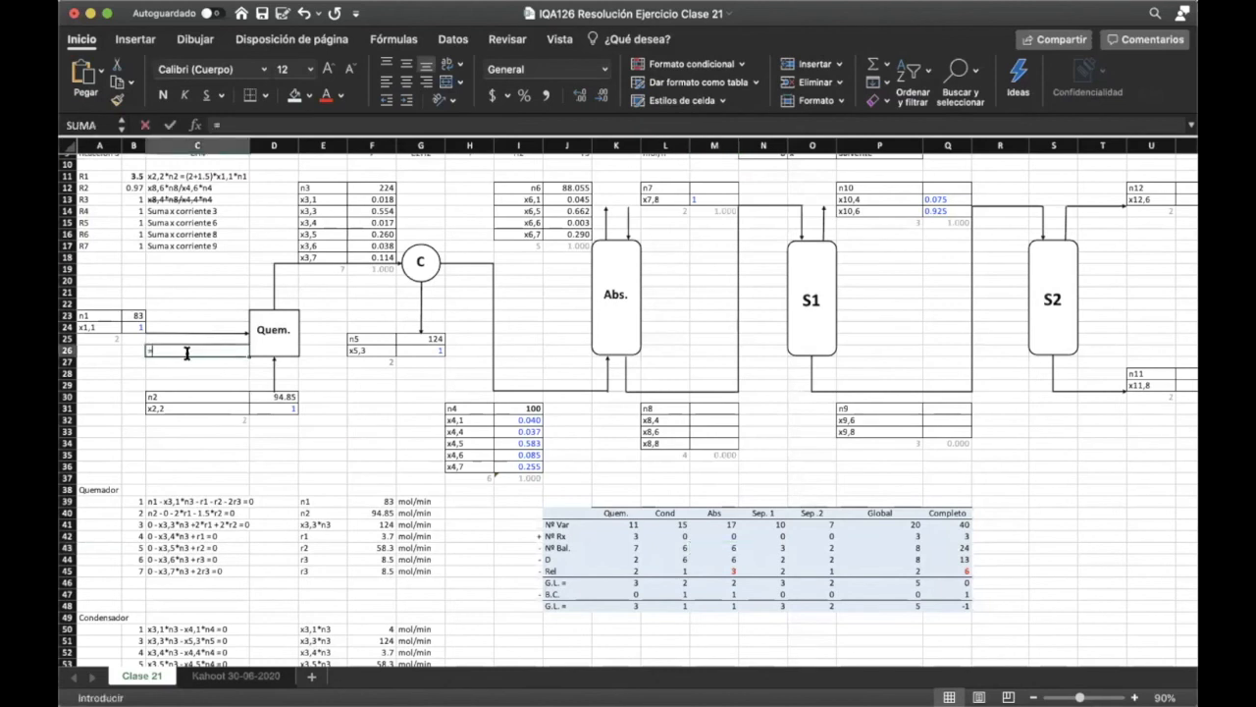
pyautogui.click(273, 396)
pyautogui.write('/')
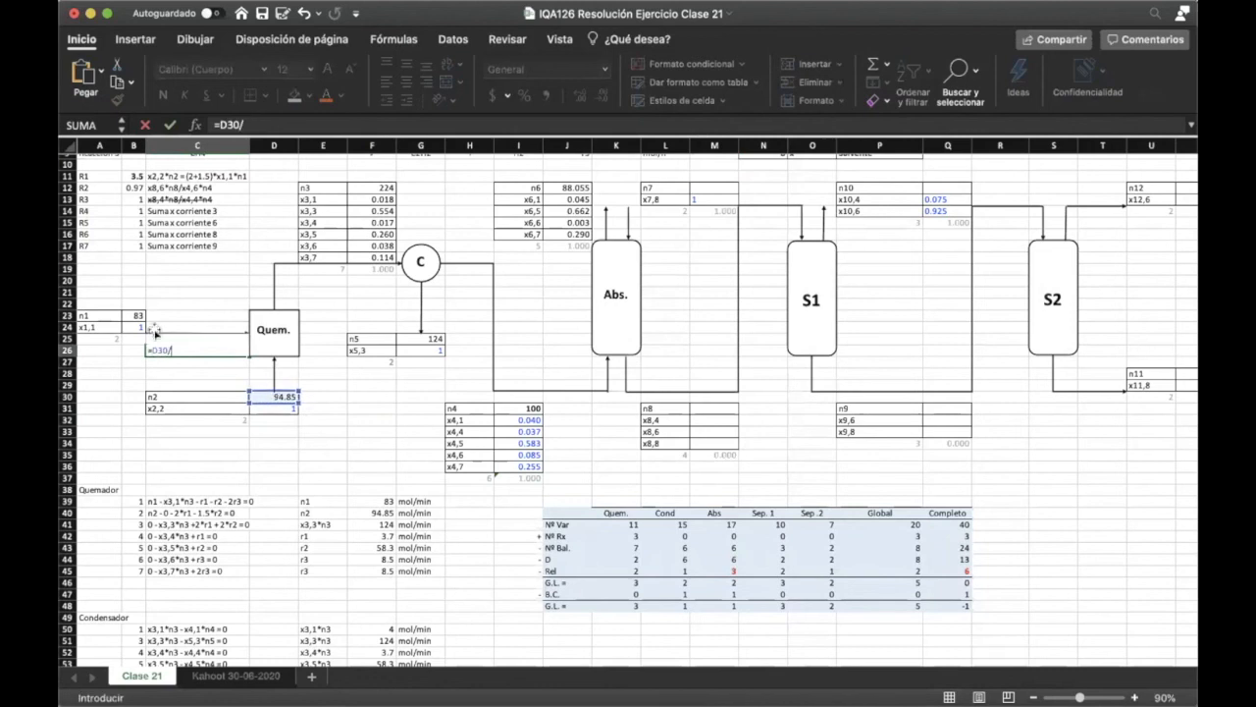
pyautogui.click(135, 315)
pyautogui.press('Return')
pyautogui.press('Up')
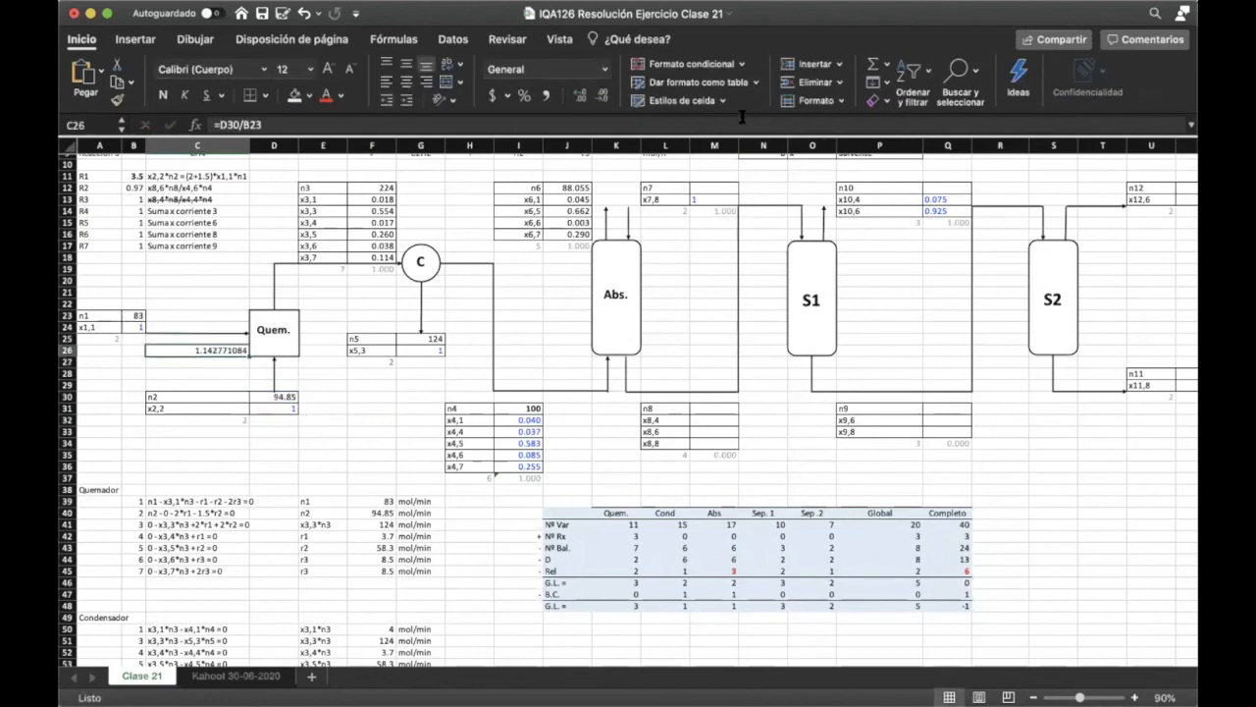
# - Format the ratio in C26 with three decimals, left alignment, bold text and a yellow fill
pyautogui.click(602, 96)
pyautogui.click(602, 96)
pyautogui.click(601, 96)
pyautogui.click(601, 96)
pyautogui.click(602, 96)
pyautogui.click(602, 96)
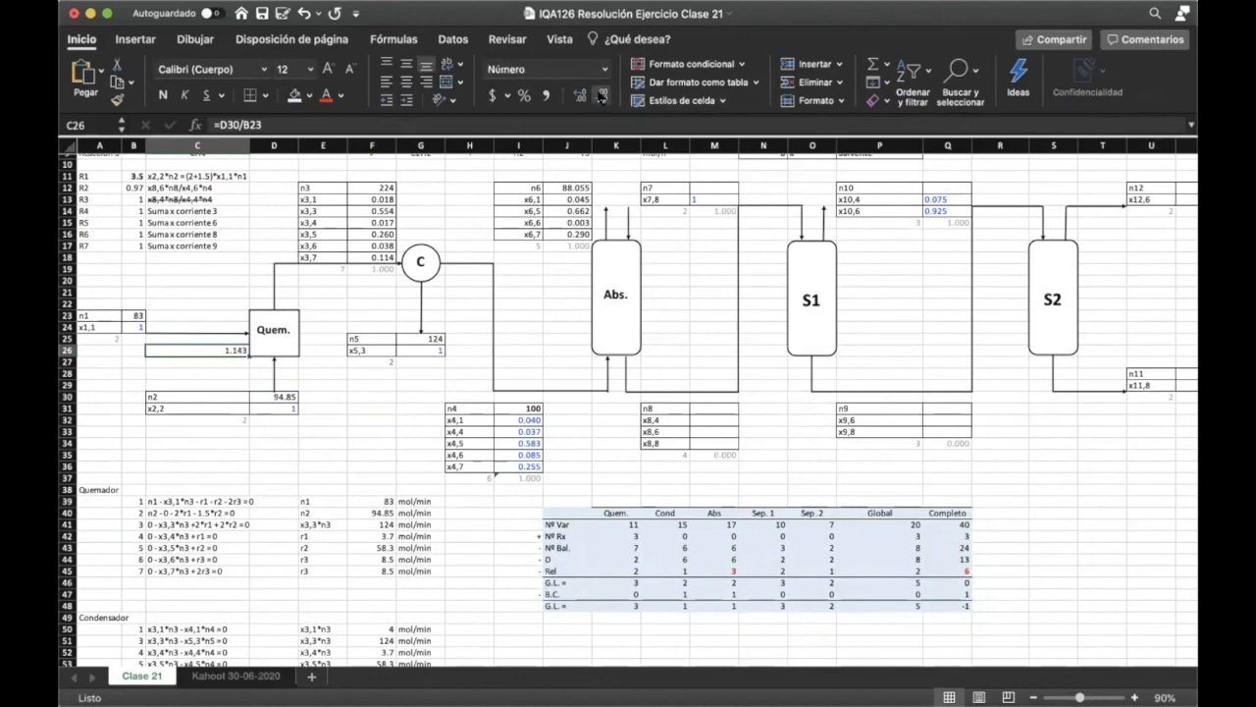
pyautogui.click(388, 84)
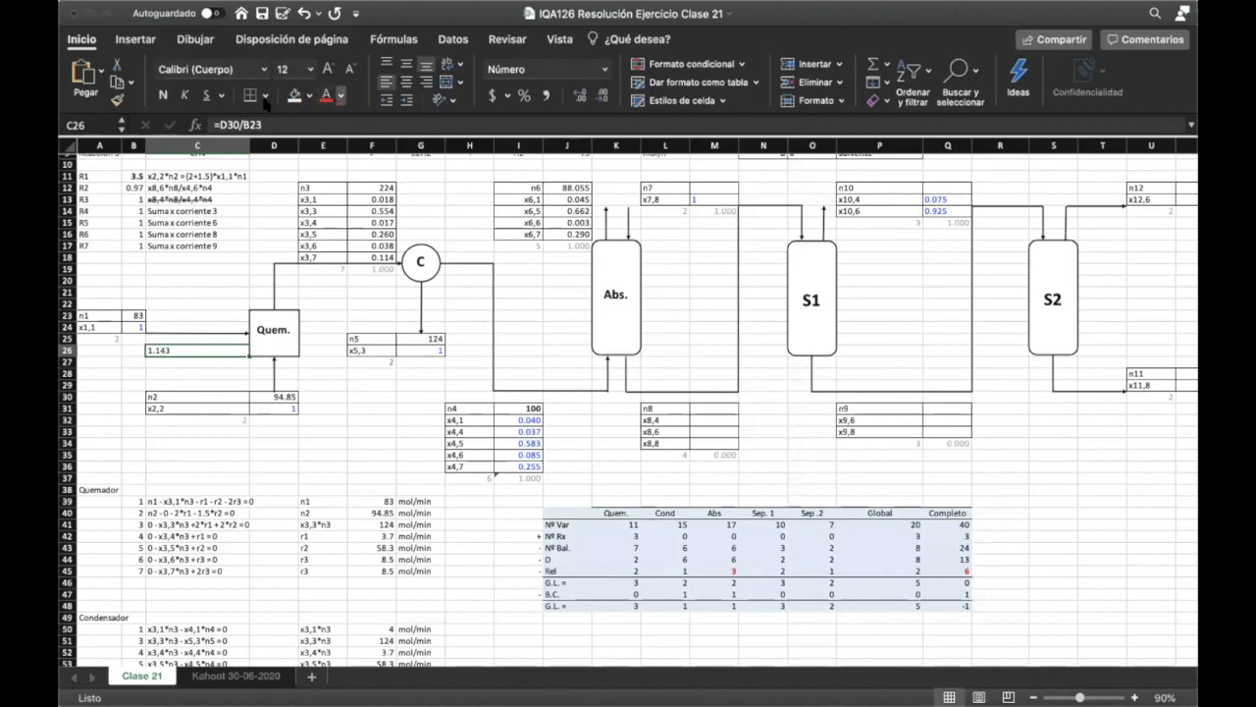
pyautogui.click(164, 96)
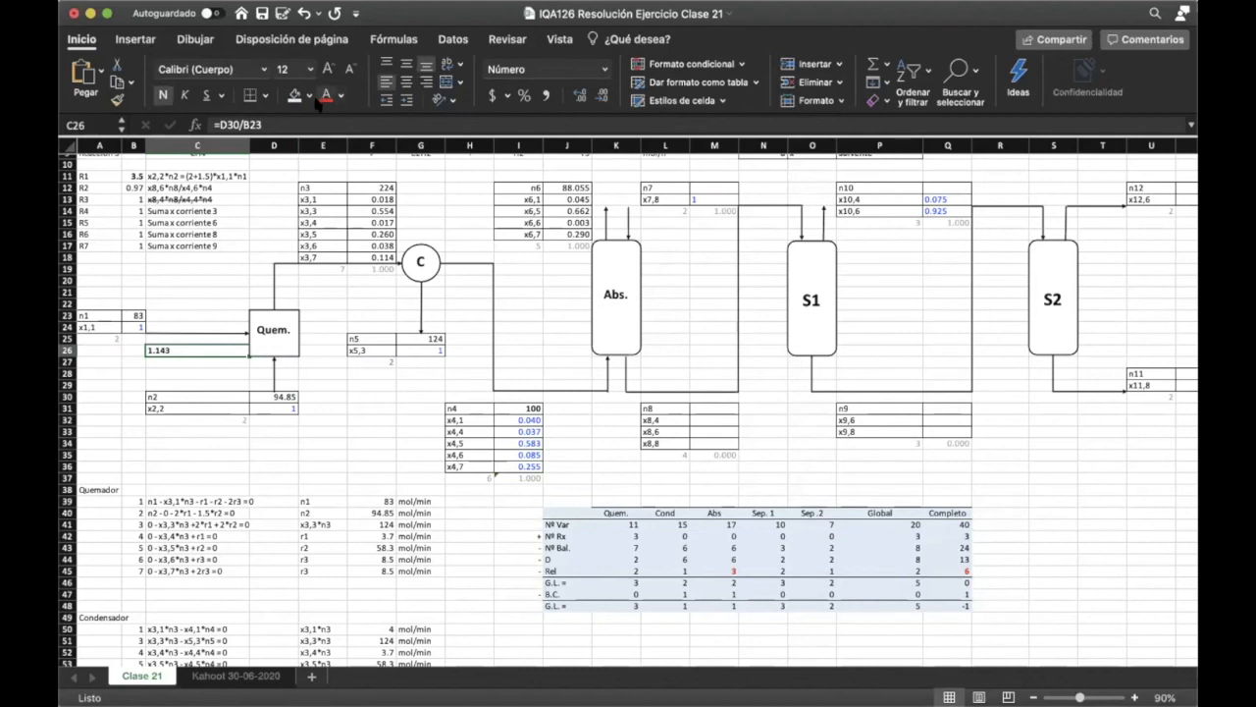
pyautogui.click(342, 283)
pyautogui.click(369, 432)
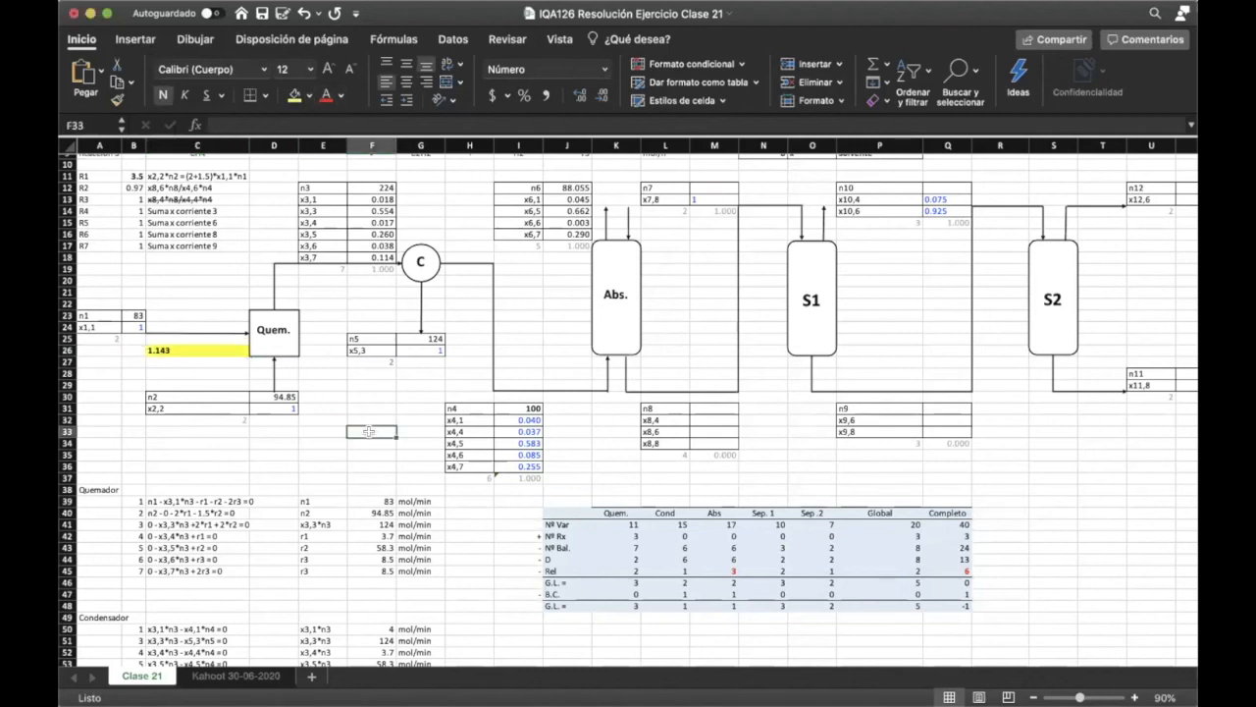
# - Move the highlighted ratio from C26 down to C27
pyautogui.click(191, 350)
pyautogui.moveTo(192, 351); pyautogui.dragTo(191, 362)
pyautogui.click(396, 439)
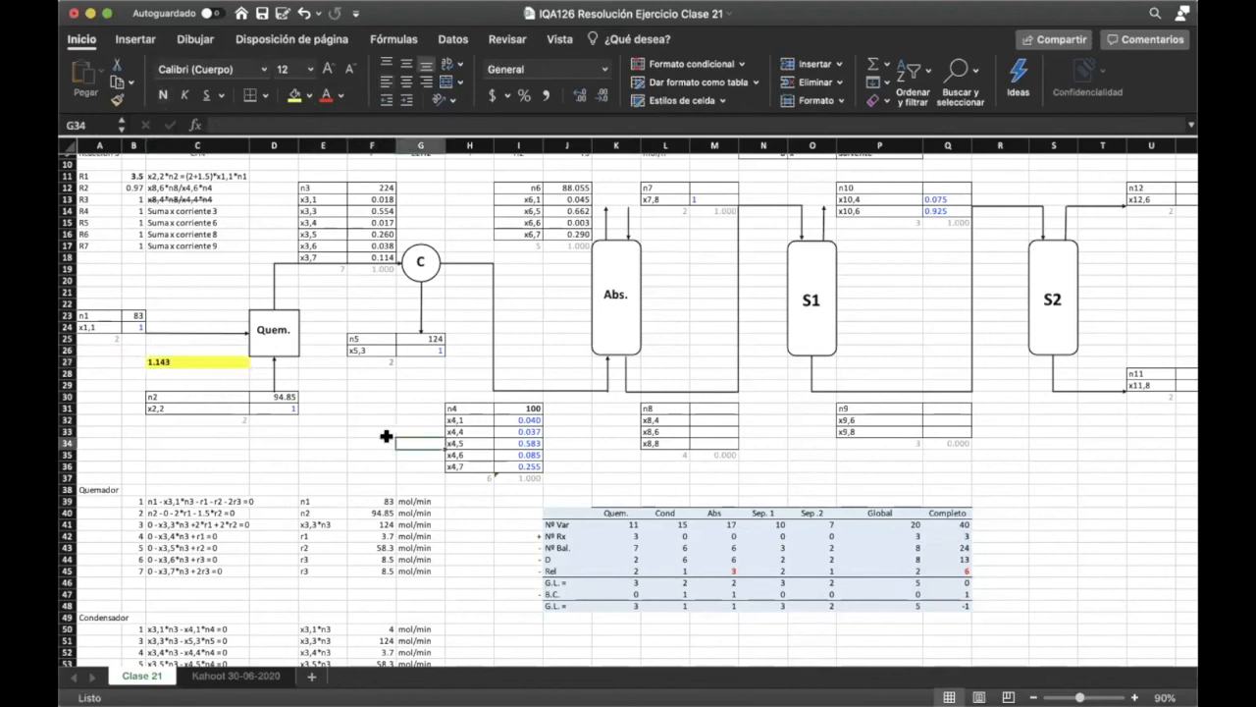
# - Label the ratio as P3 in B27, in bold with a yellow fill
pyautogui.click(201, 361)
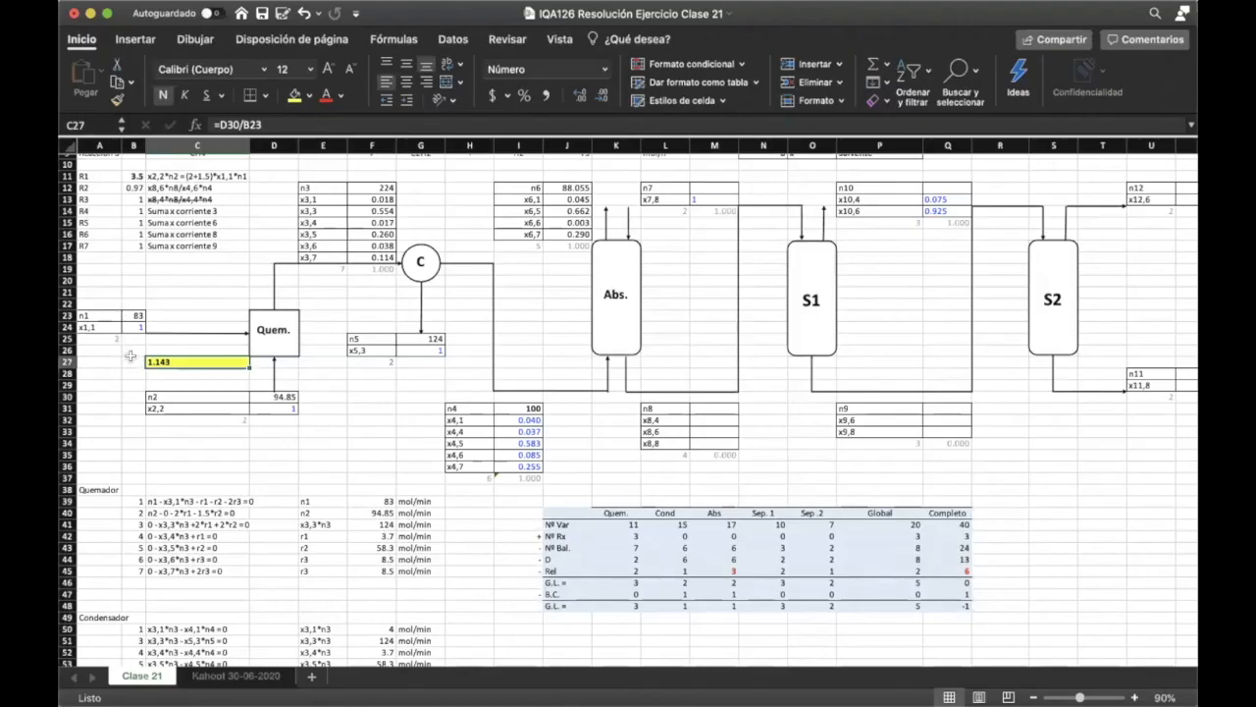
pyautogui.click(132, 361)
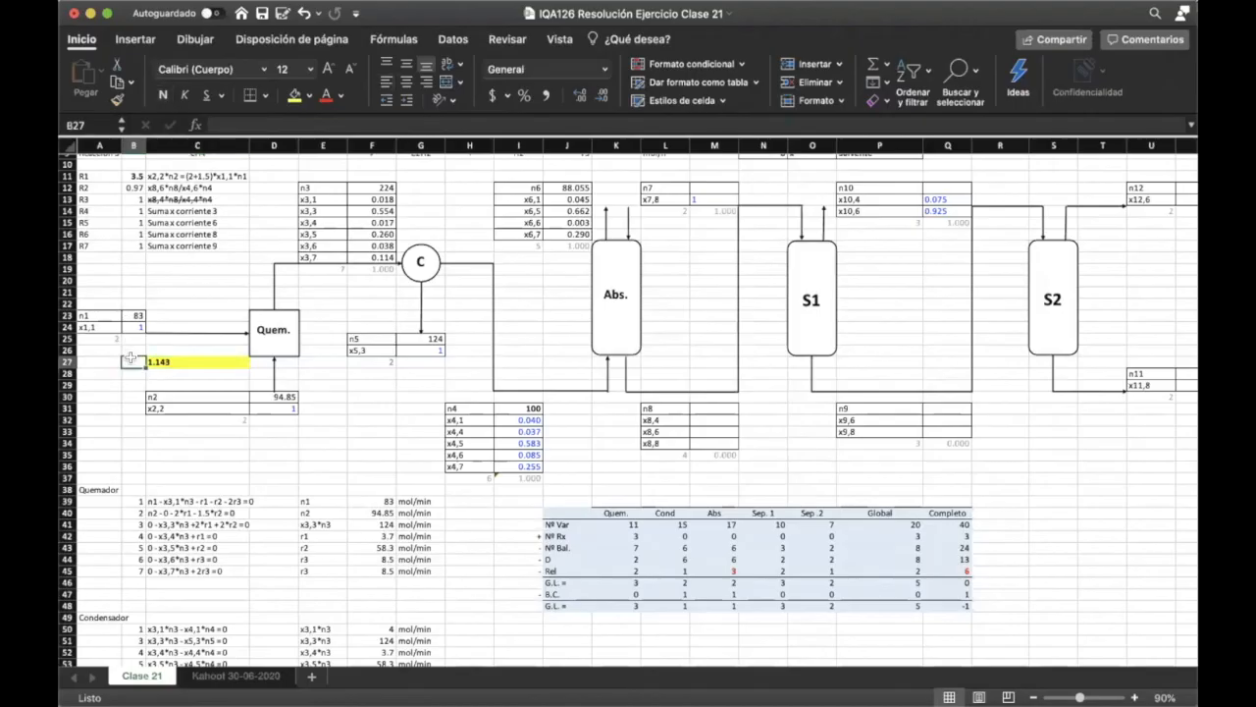
pyautogui.write('P3')
pyautogui.click(163, 95)
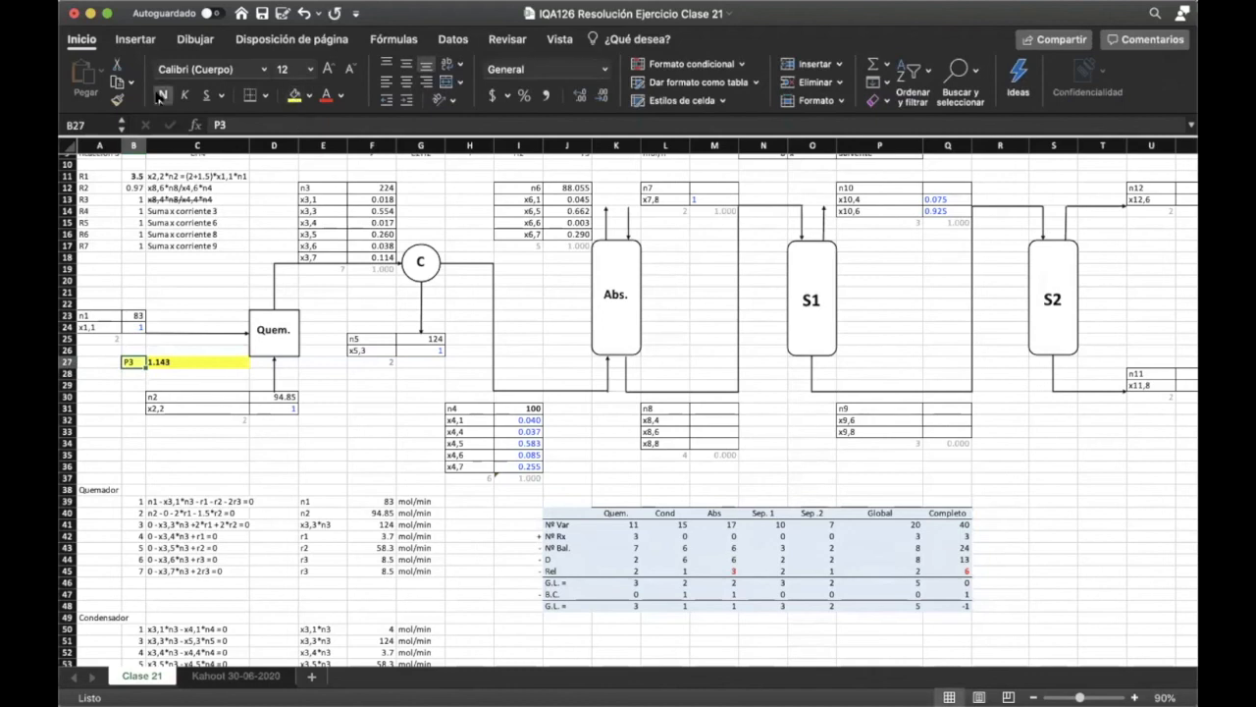
pyautogui.click(384, 429)
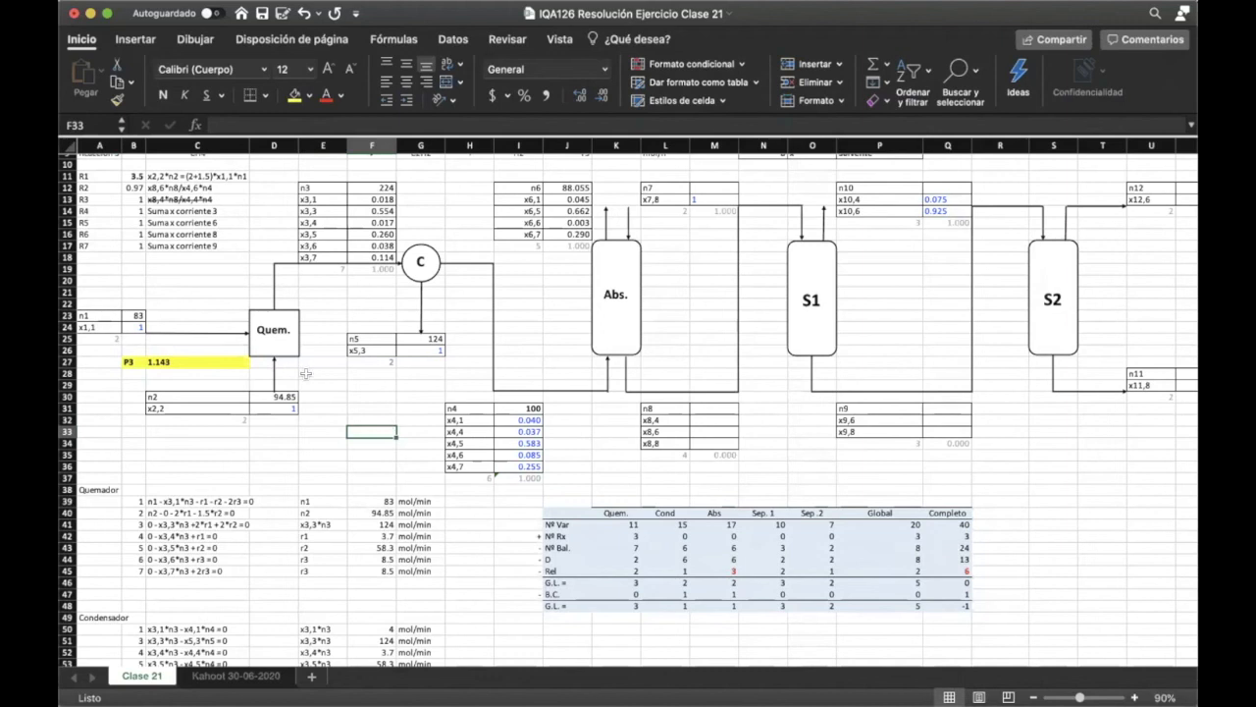
# - Trace the n1 formula in B23 and the n2 formula in D30 to their source cells in the Quemador balances
pyautogui.click(265, 401)
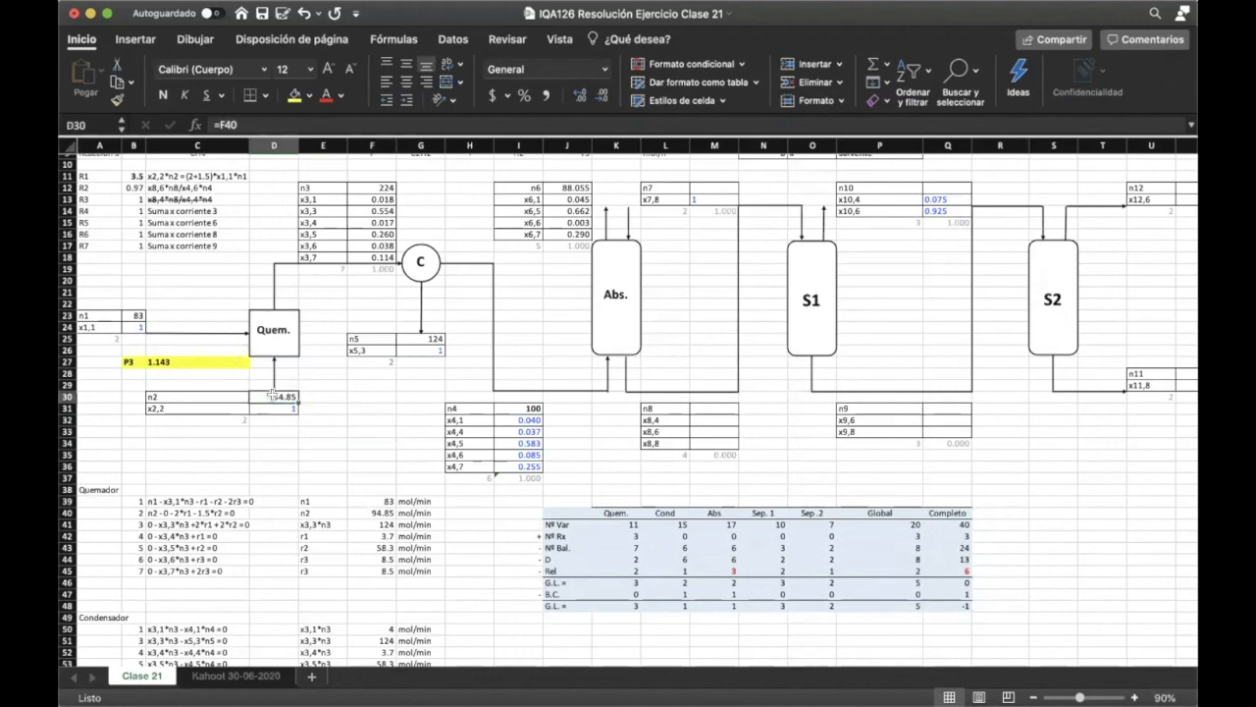
pyautogui.click(128, 312)
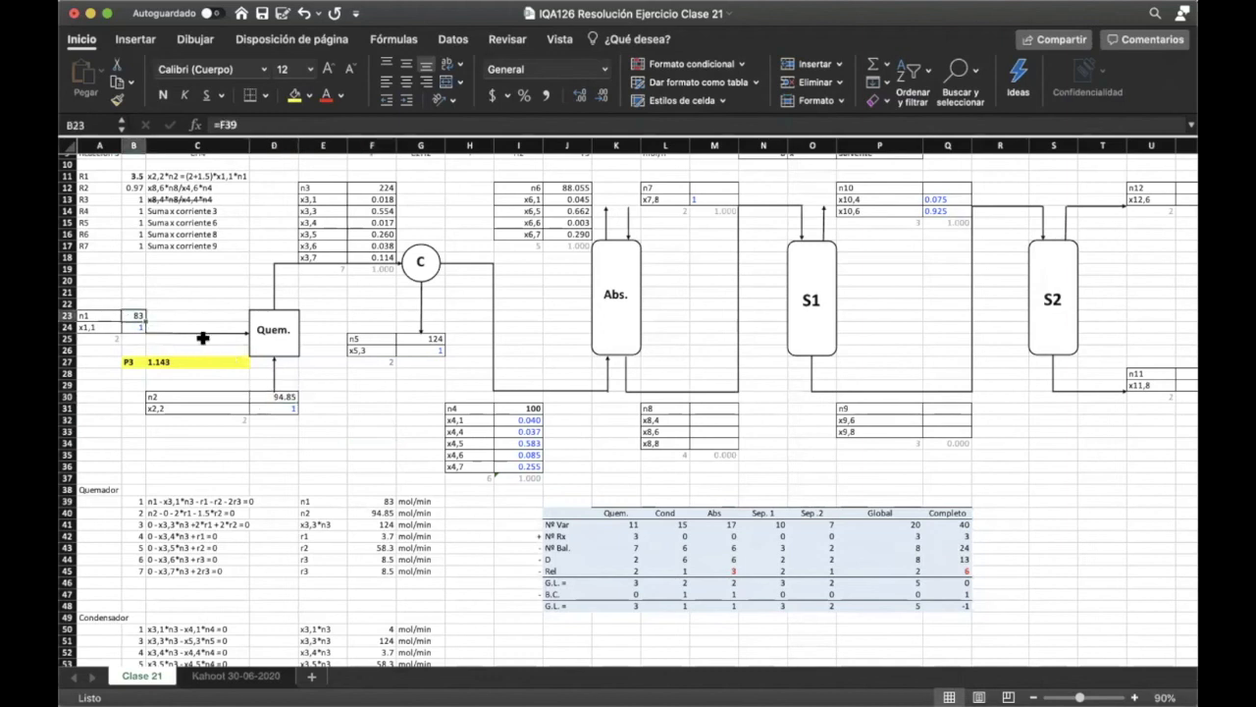
pyautogui.click(310, 125)
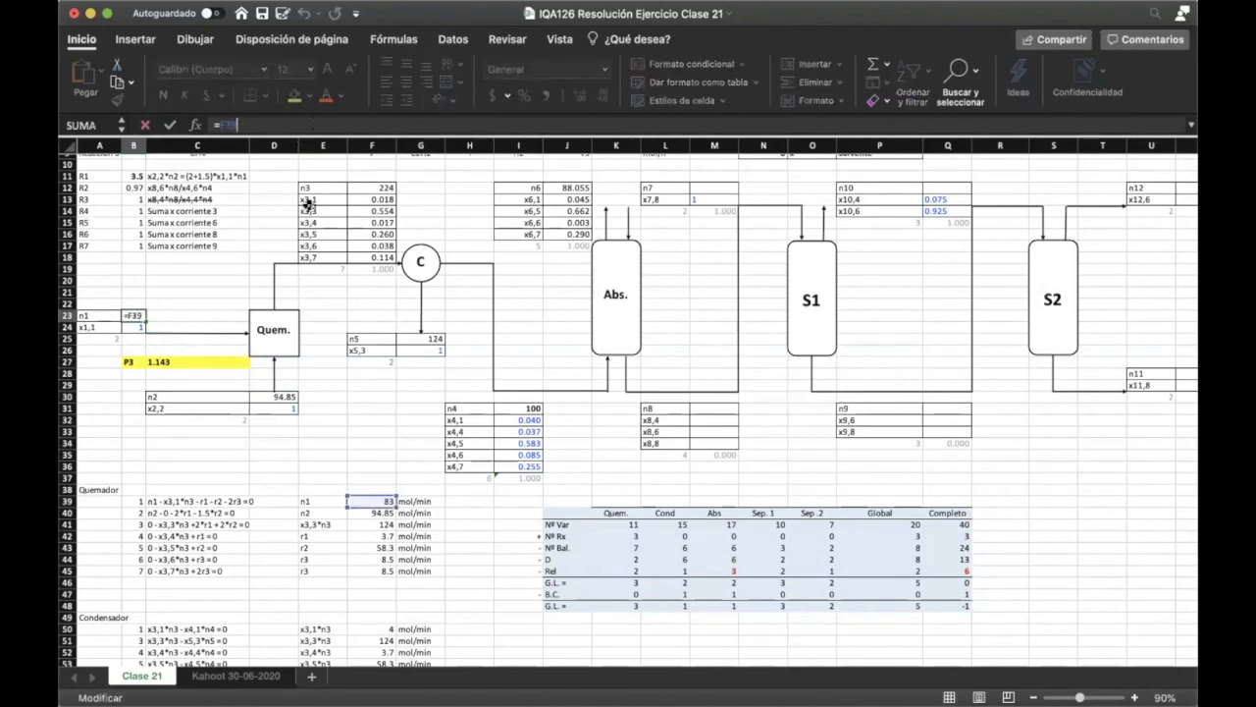
pyautogui.scroll(-3, 310, 373)
pyautogui.scroll(3, 310, 373)
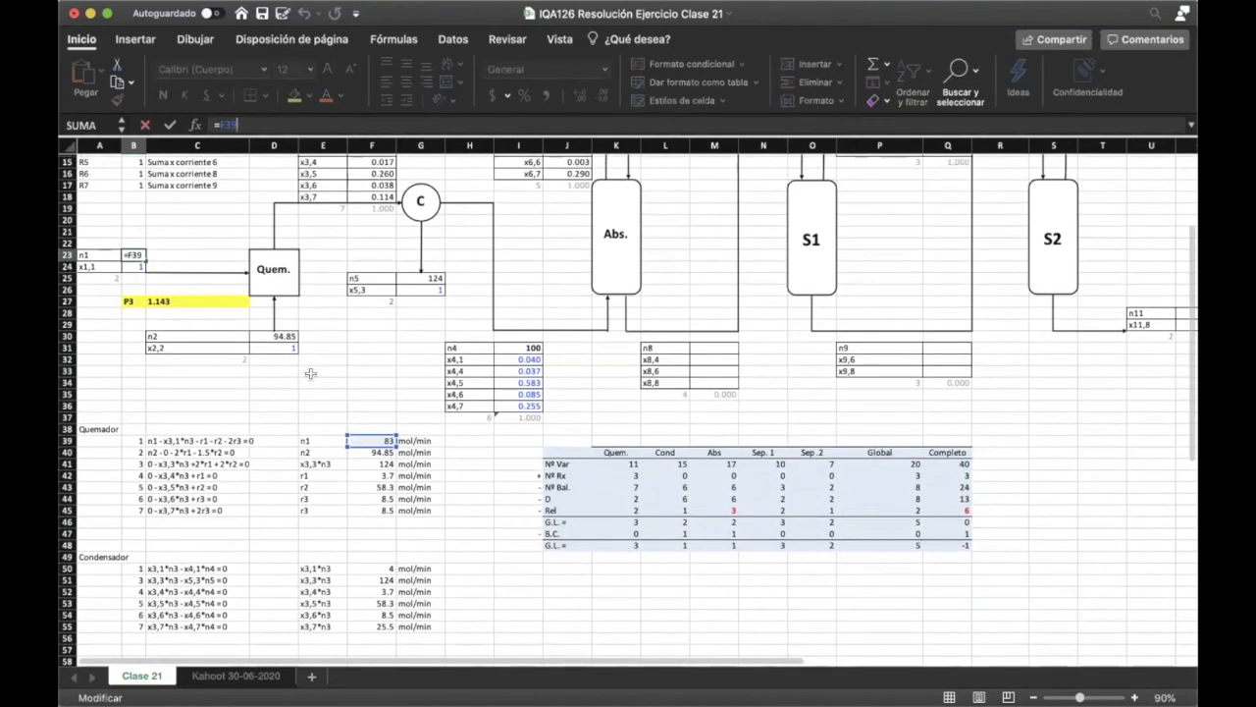
pyautogui.scroll(1, 310, 373)
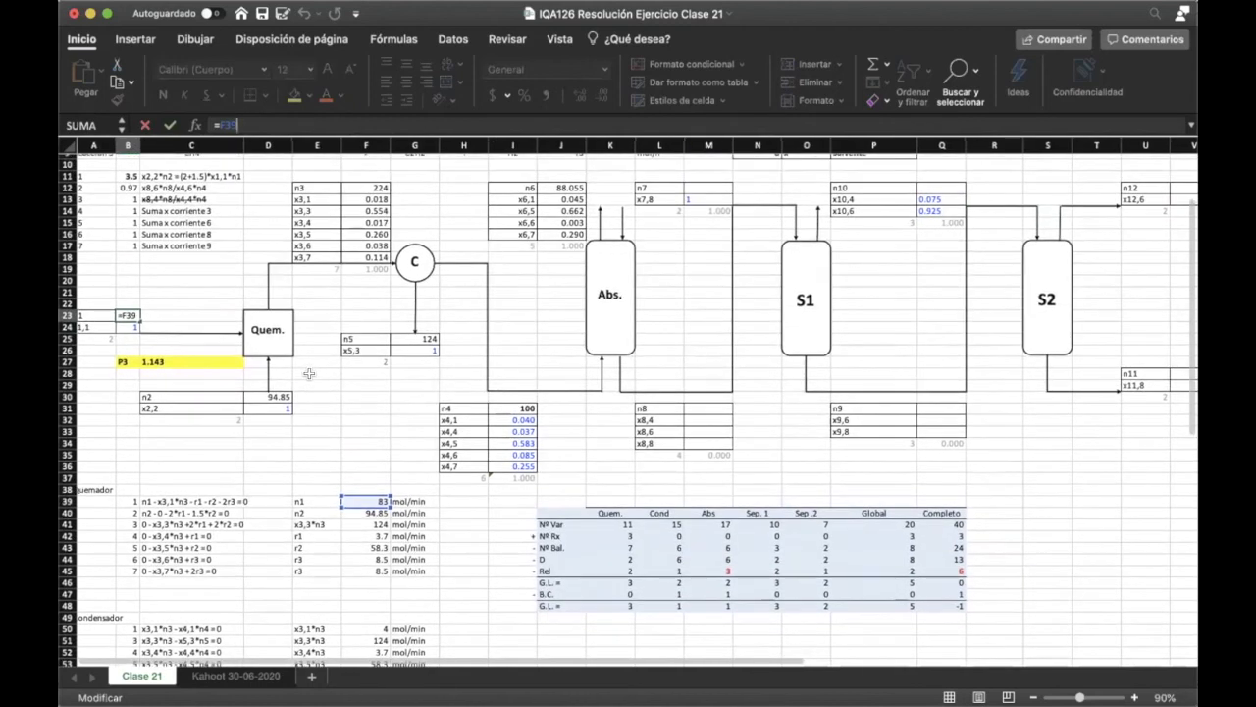
pyautogui.press('Return')
pyautogui.click(277, 396)
pyautogui.click(361, 119)
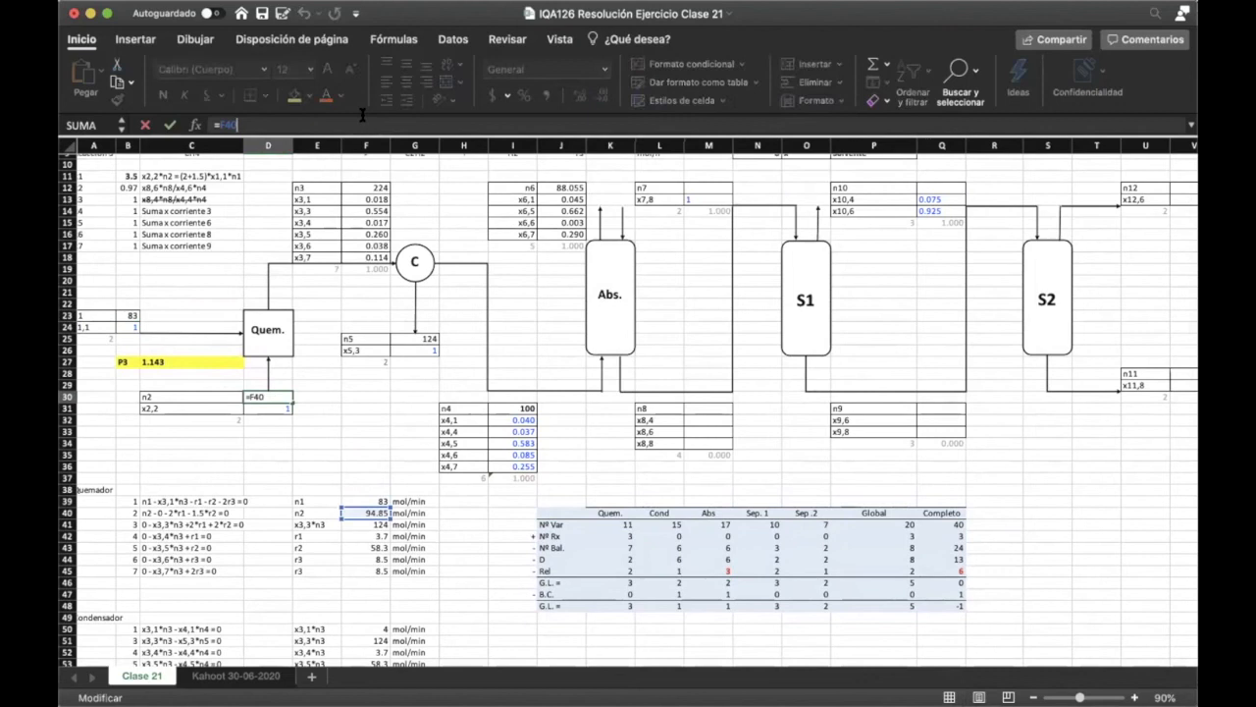
pyautogui.press('Return')
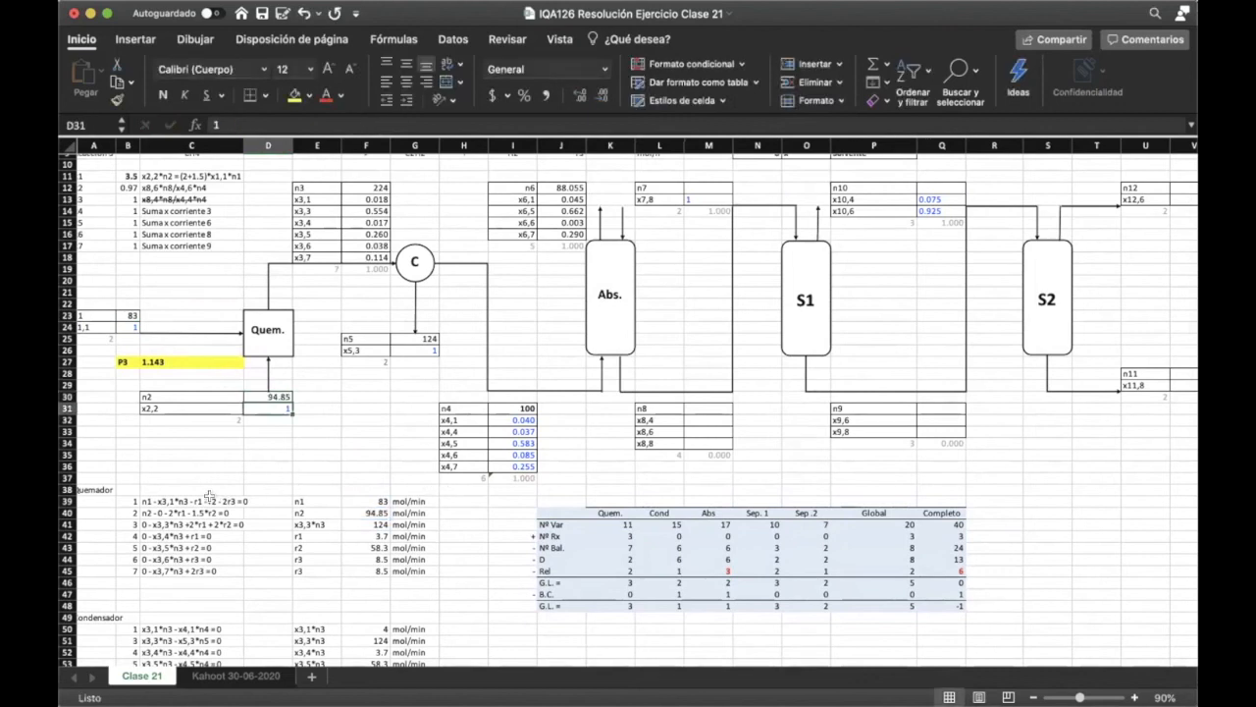
# - Review the Quemador balance equations in C39:C45 and inspect the n1 and n2 formulas in F39 and F40
pyautogui.moveTo(209, 498); pyautogui.dragTo(211, 569)
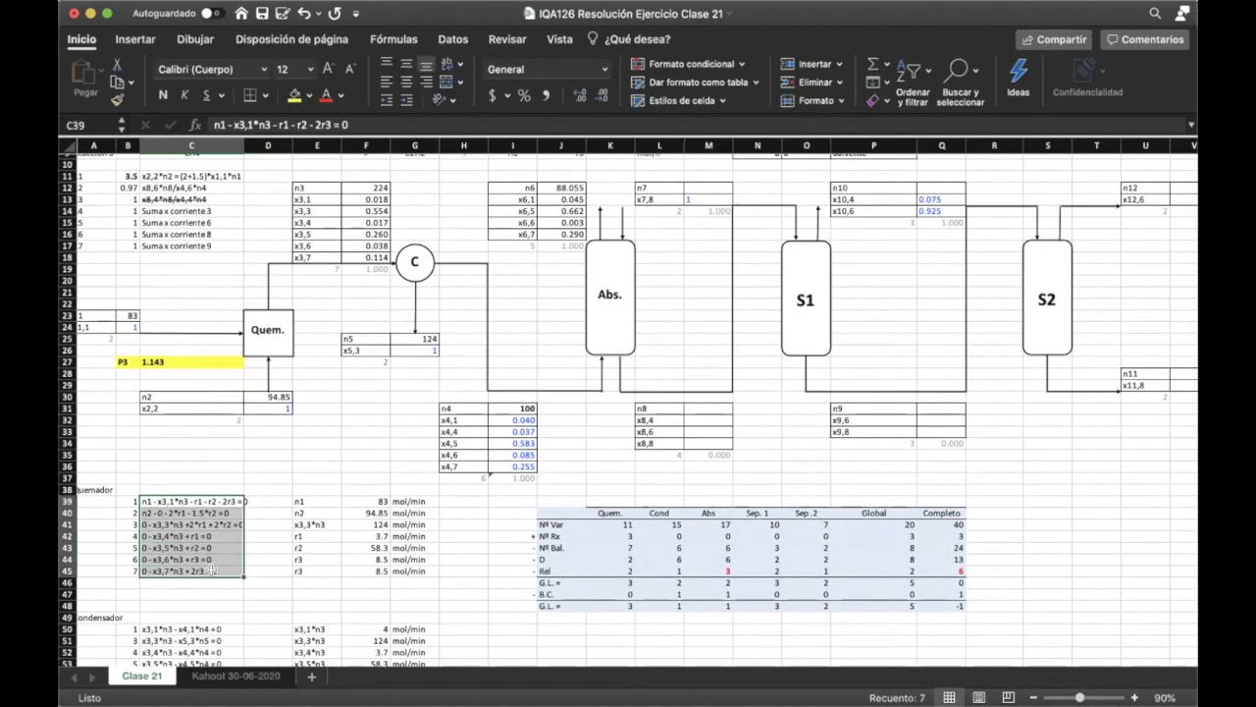
pyautogui.click(361, 501)
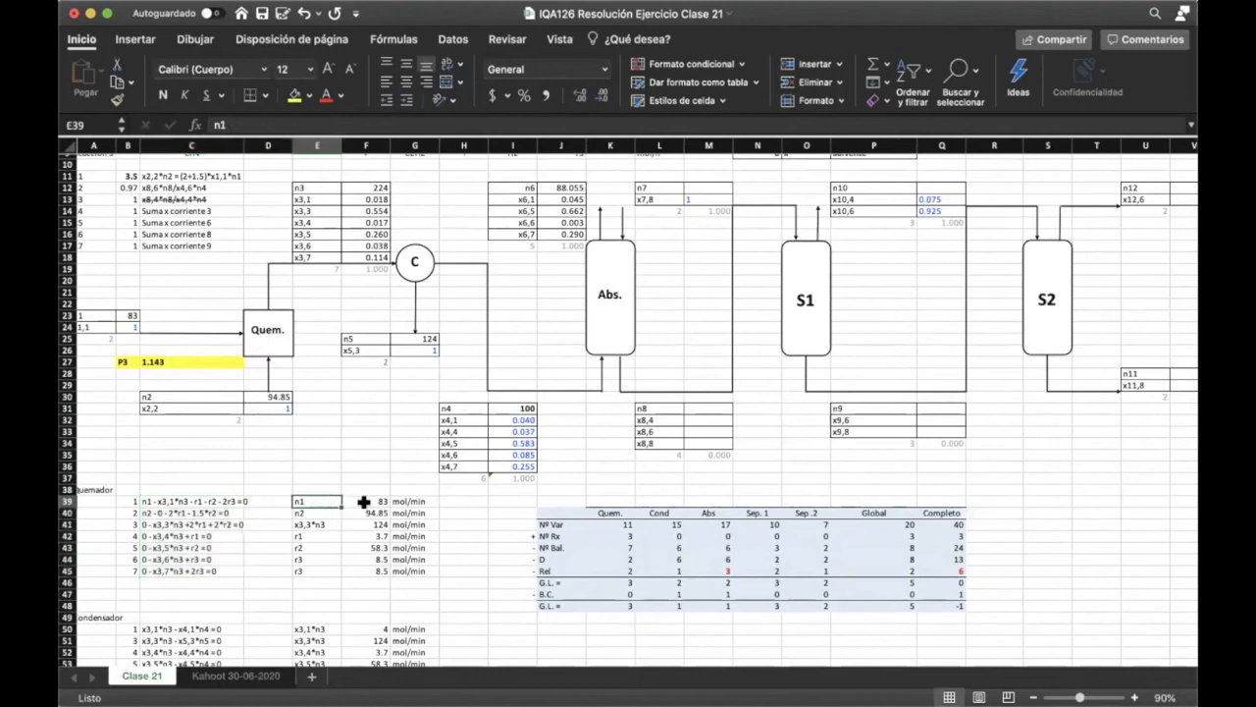
pyautogui.click(429, 125)
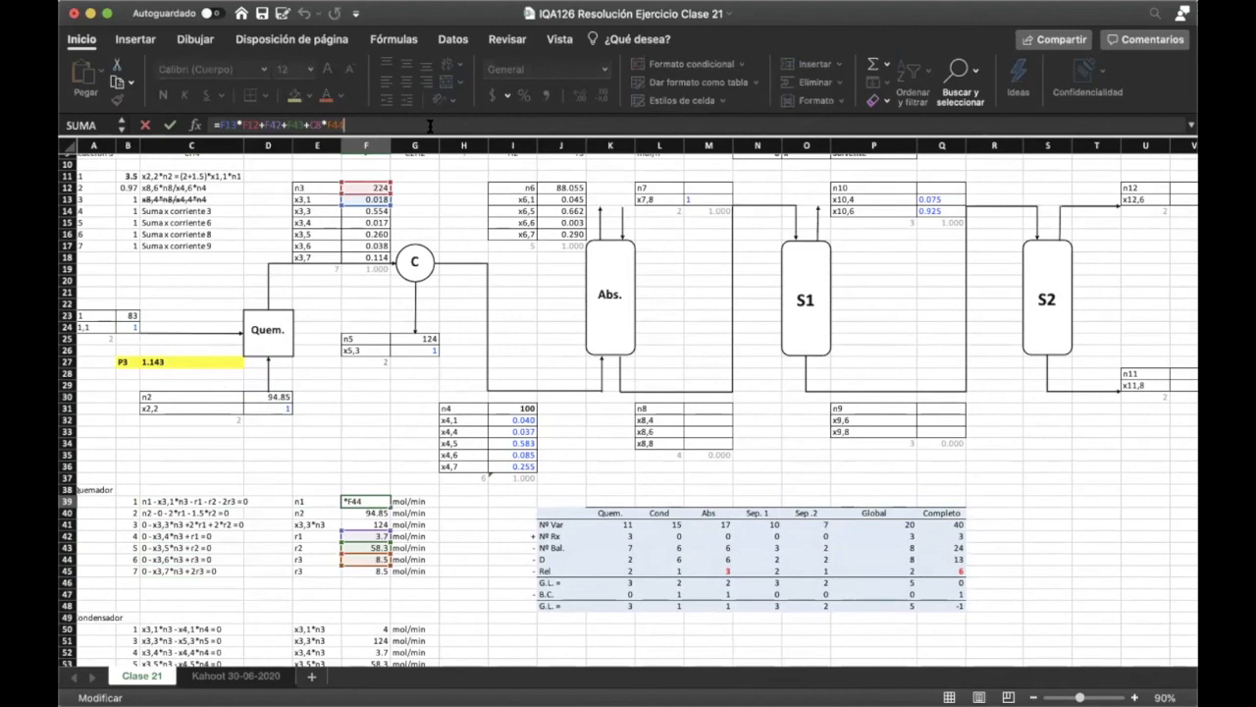
pyautogui.press('Return')
pyautogui.click(429, 126)
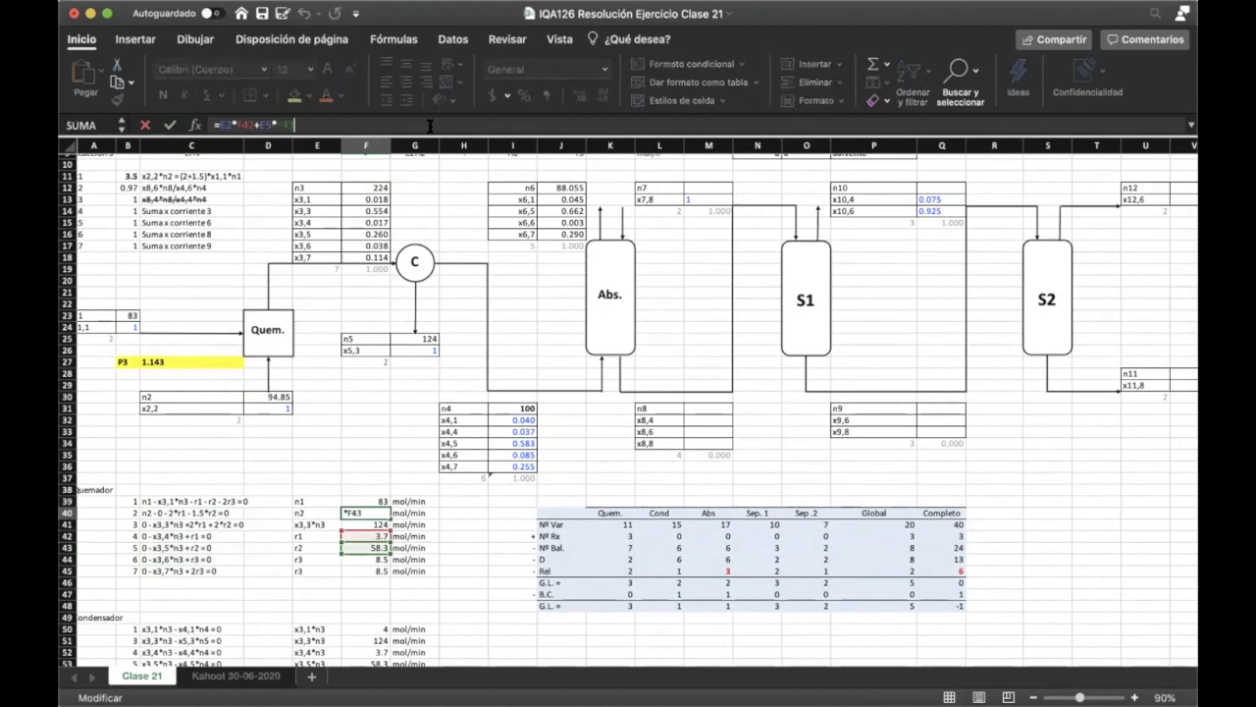
pyautogui.press('Return')
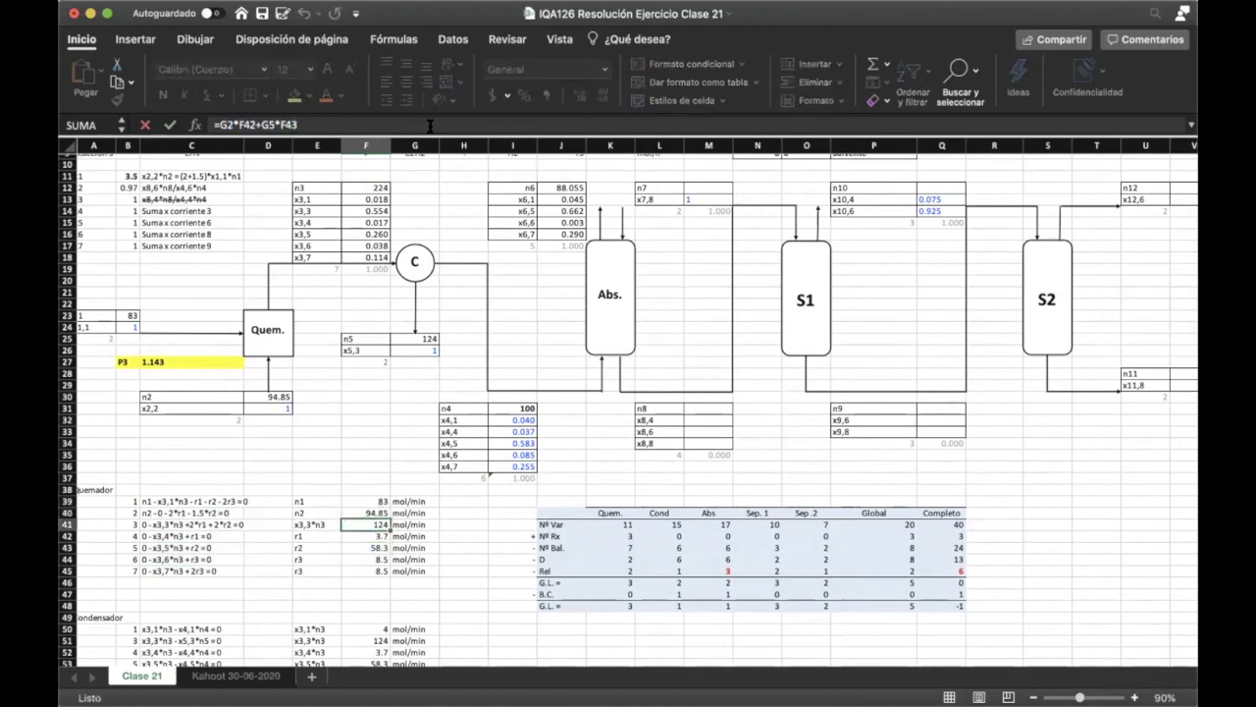
# - Check the x3,3*n3 formula in F41 against the water coefficients of Reactions 1 and 2
pyautogui.click(429, 126)
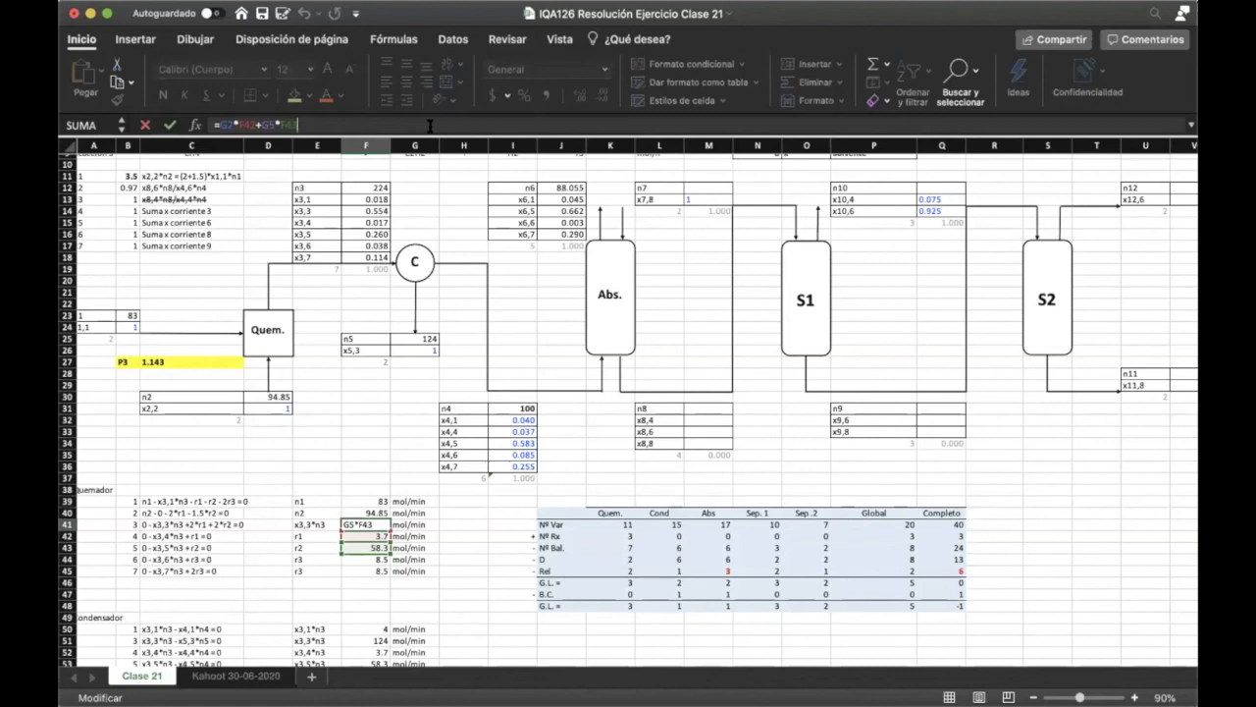
pyautogui.scroll(5, 609, 244)
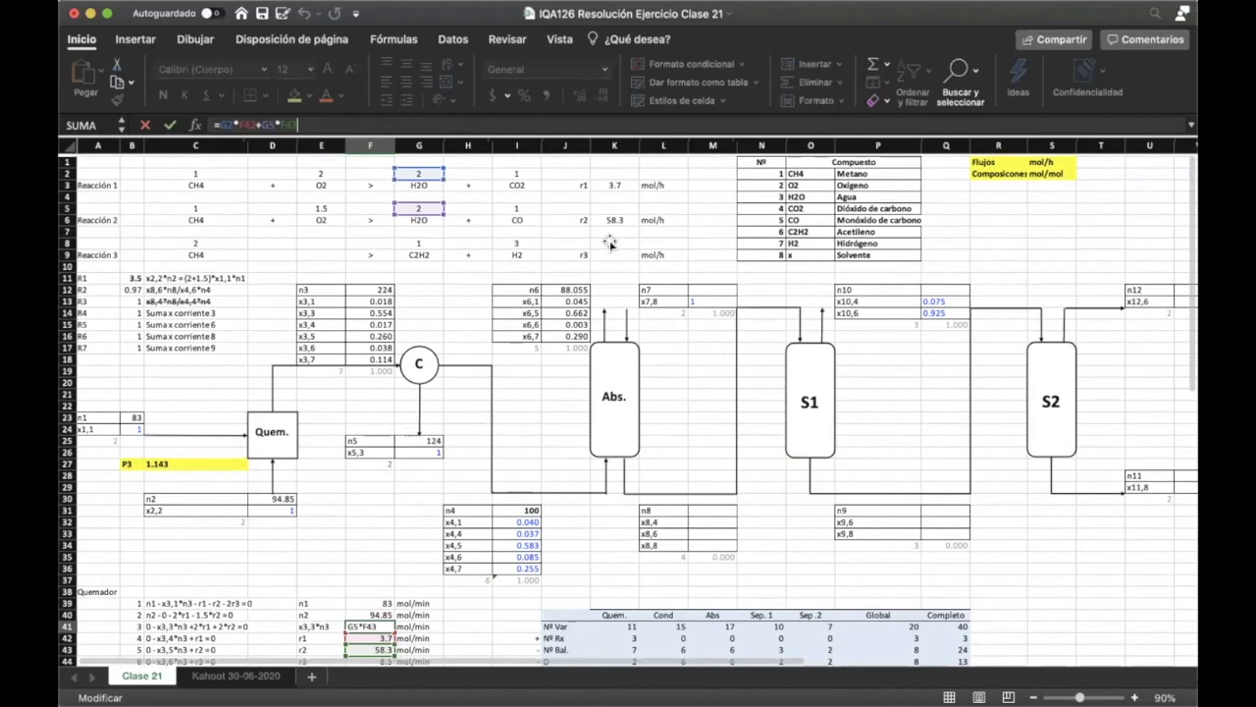
pyautogui.scroll(-5, 609, 243)
pyautogui.scroll(1, 610, 243)
pyautogui.hscroll(-1, 609, 244)
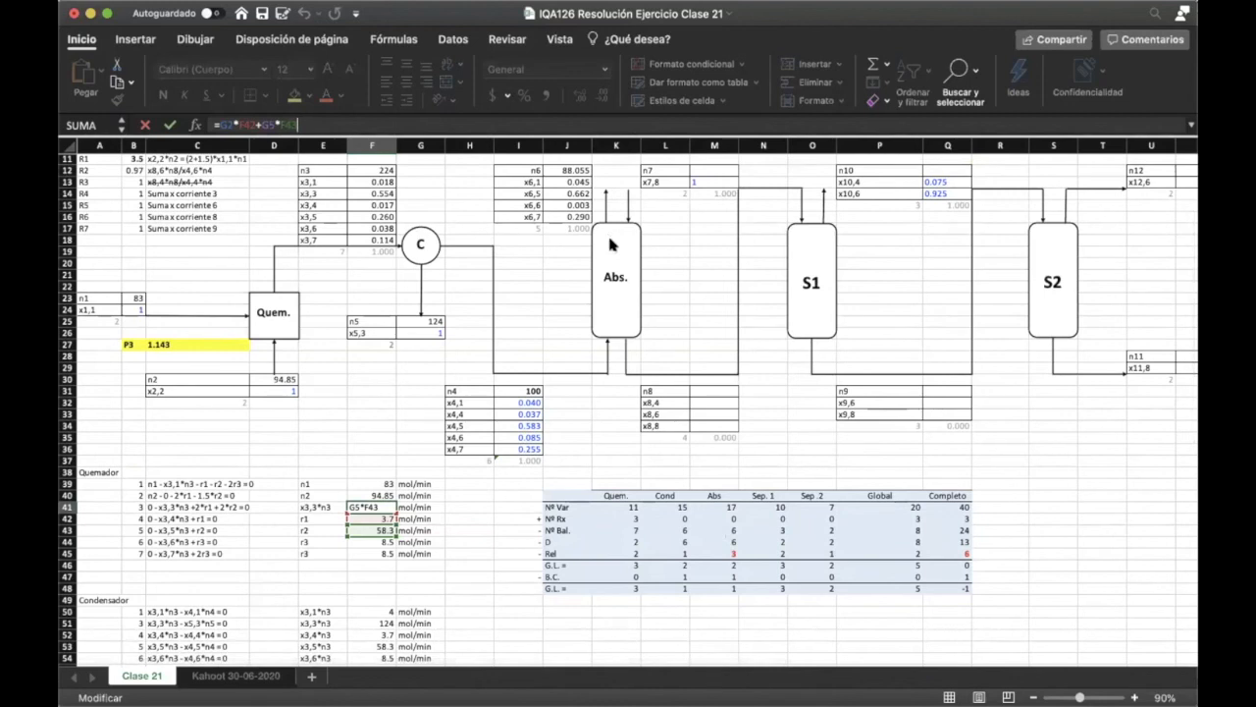
pyautogui.press('Return')
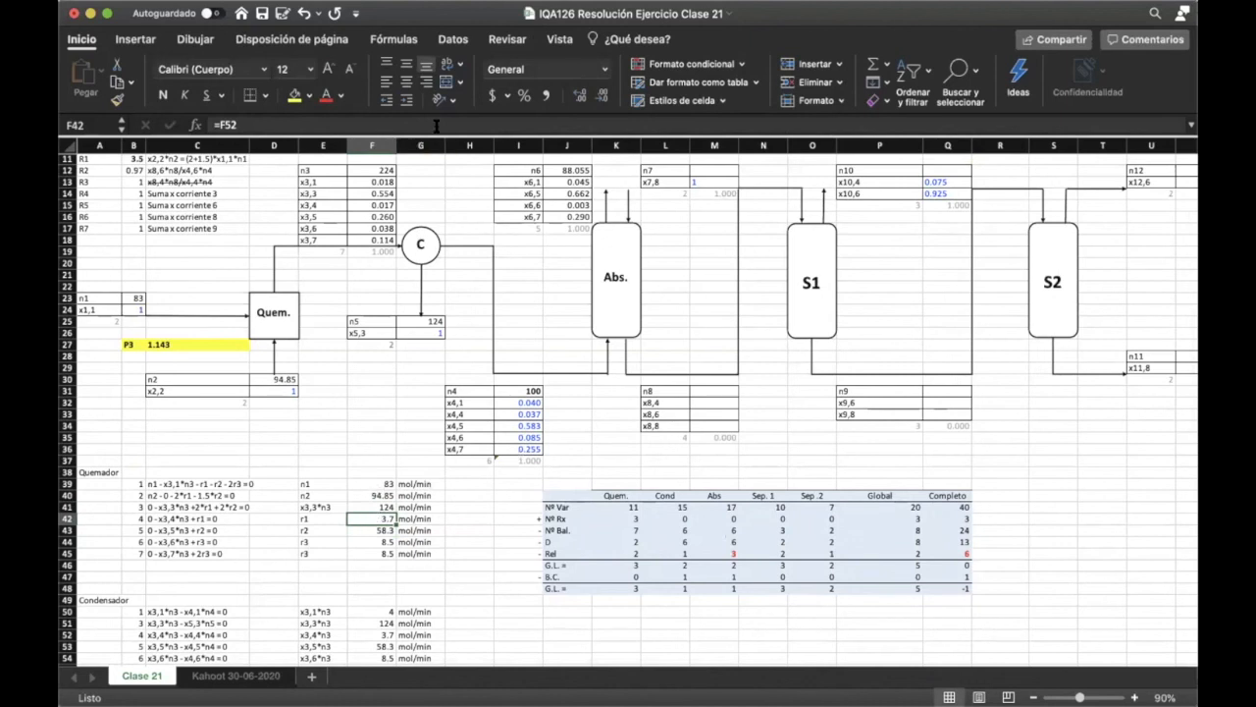
# - Trace the r1 formula in F42 to its source cell in the Condensador balances
pyautogui.click(435, 125)
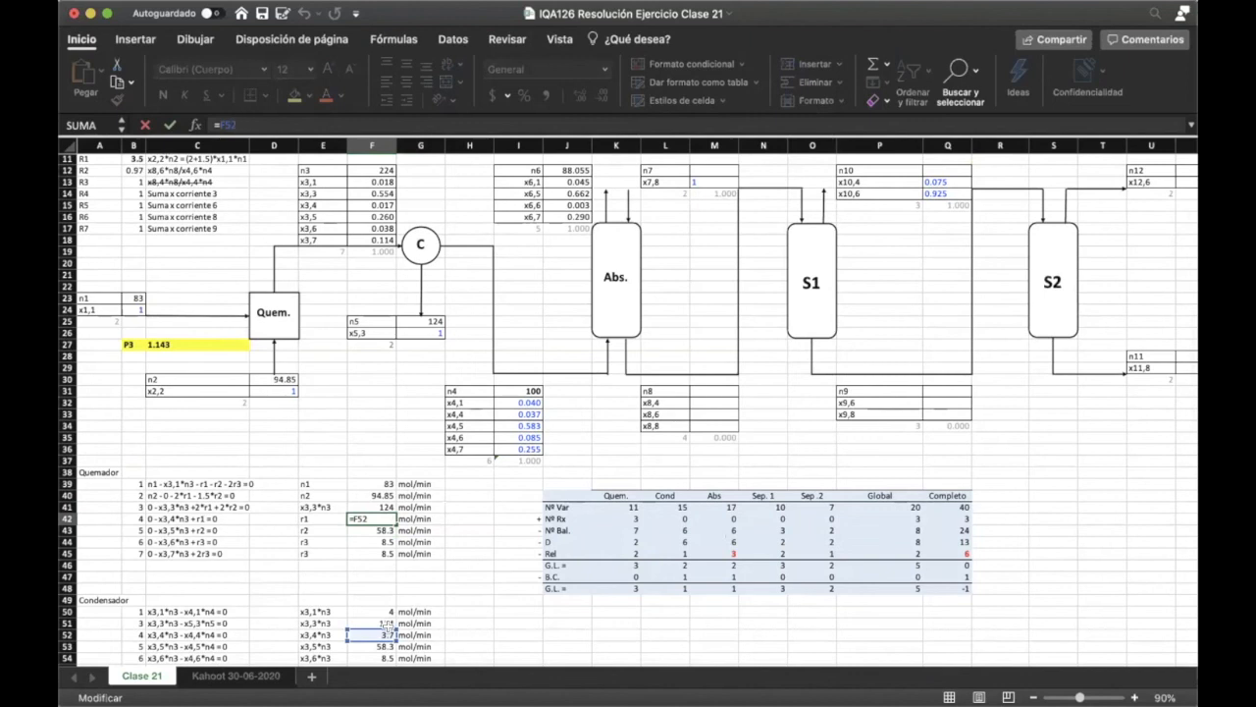
pyautogui.press('Return')
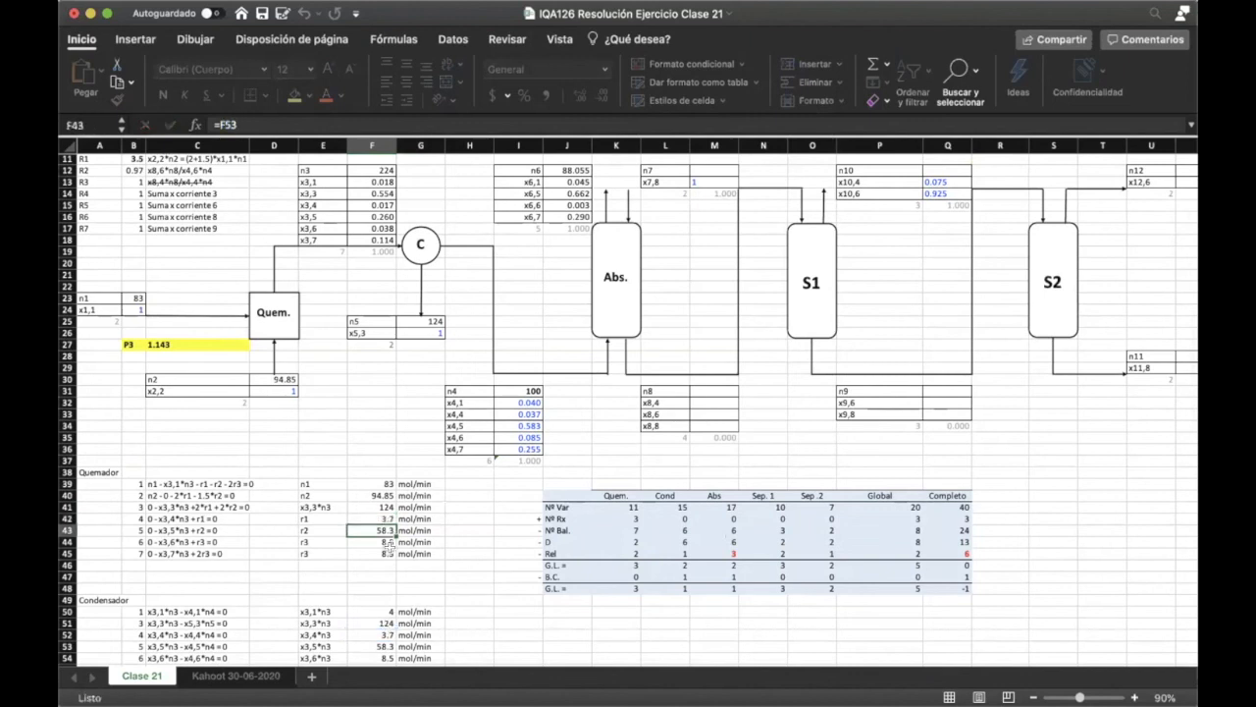
pyautogui.click(366, 519)
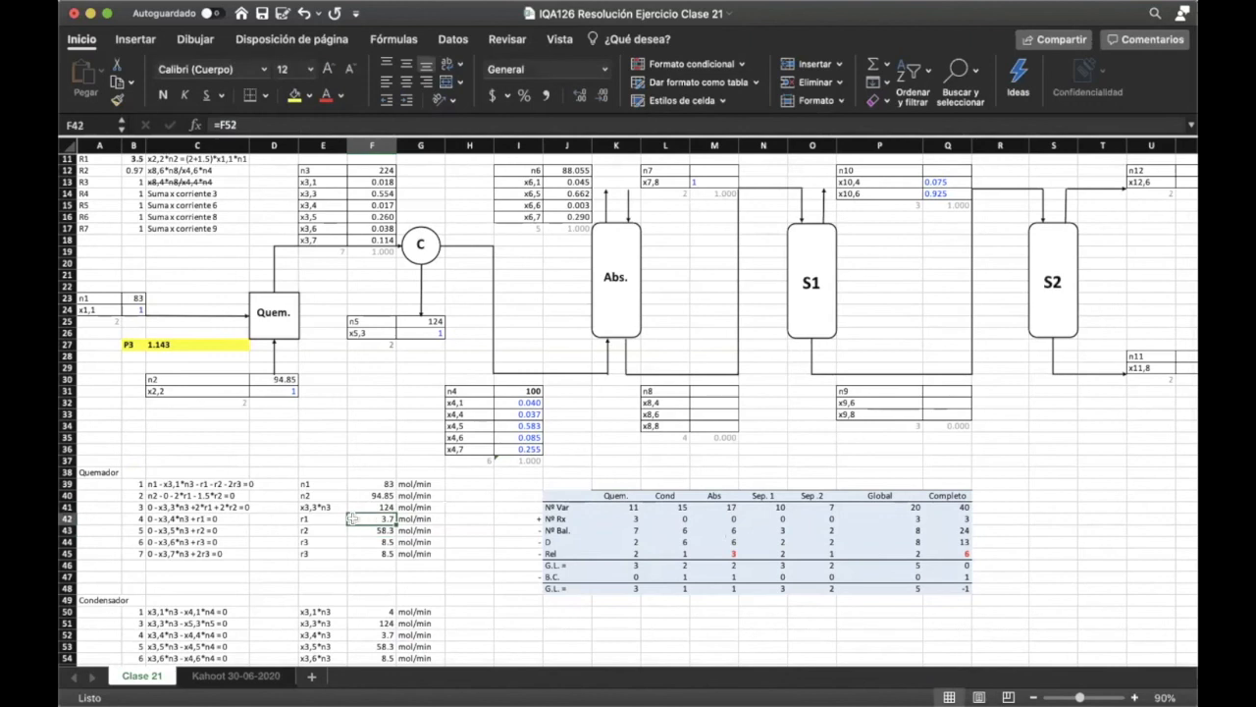
pyautogui.click(512, 126)
pyautogui.click(301, 460)
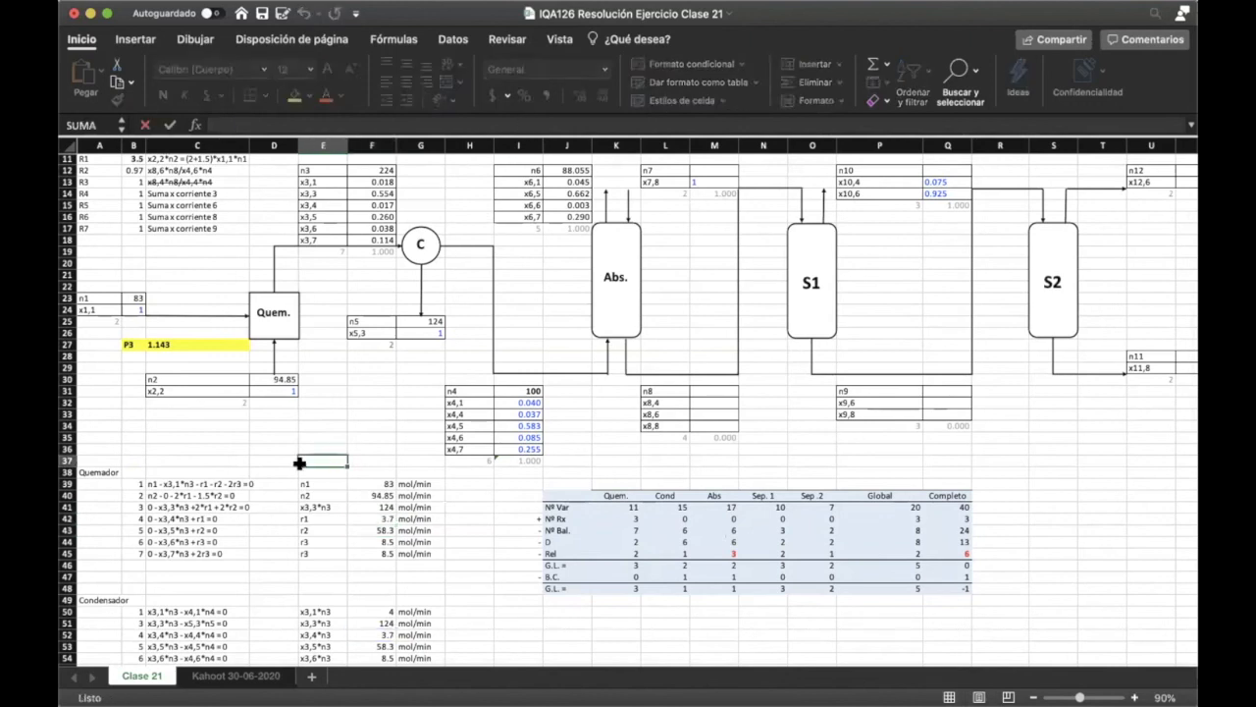
# - Review the fourth Quemador balance in row 42 against the reactions and its neighbouring r2 entry in E43
pyautogui.moveTo(132, 518); pyautogui.dragTo(265, 521)
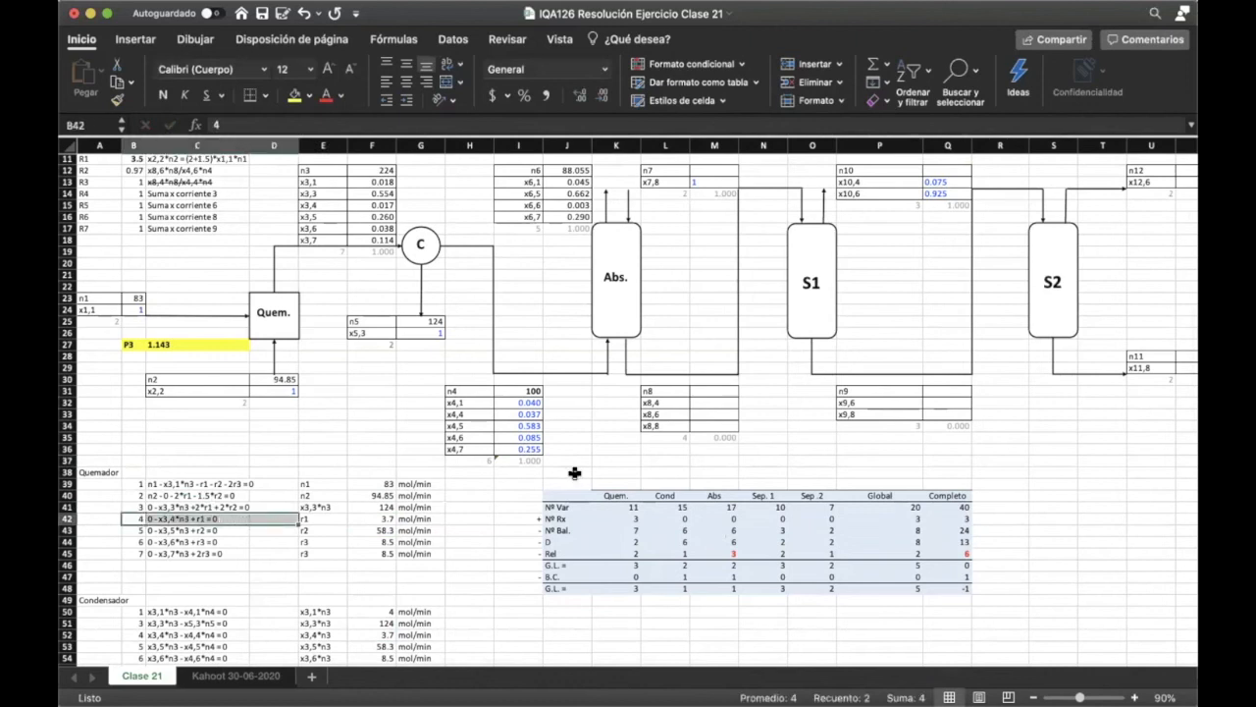
pyautogui.scroll(5, 574, 473)
pyautogui.scroll(-5, 574, 473)
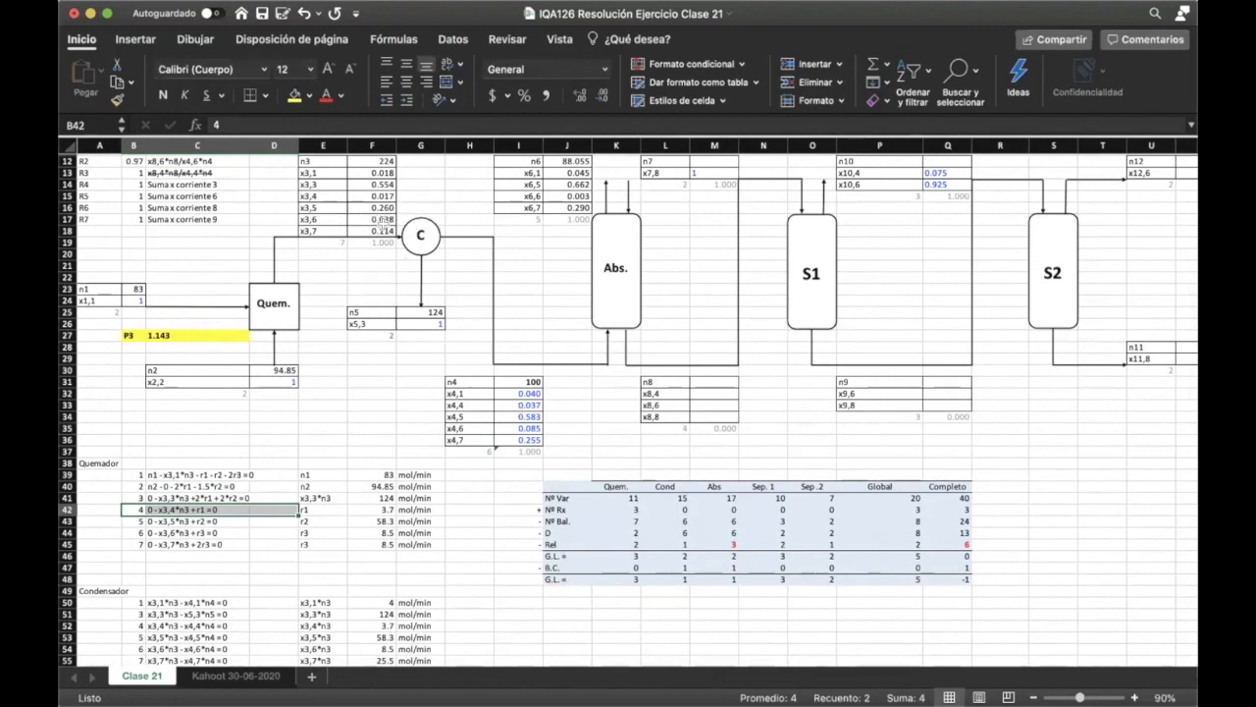
pyautogui.press('Tab')
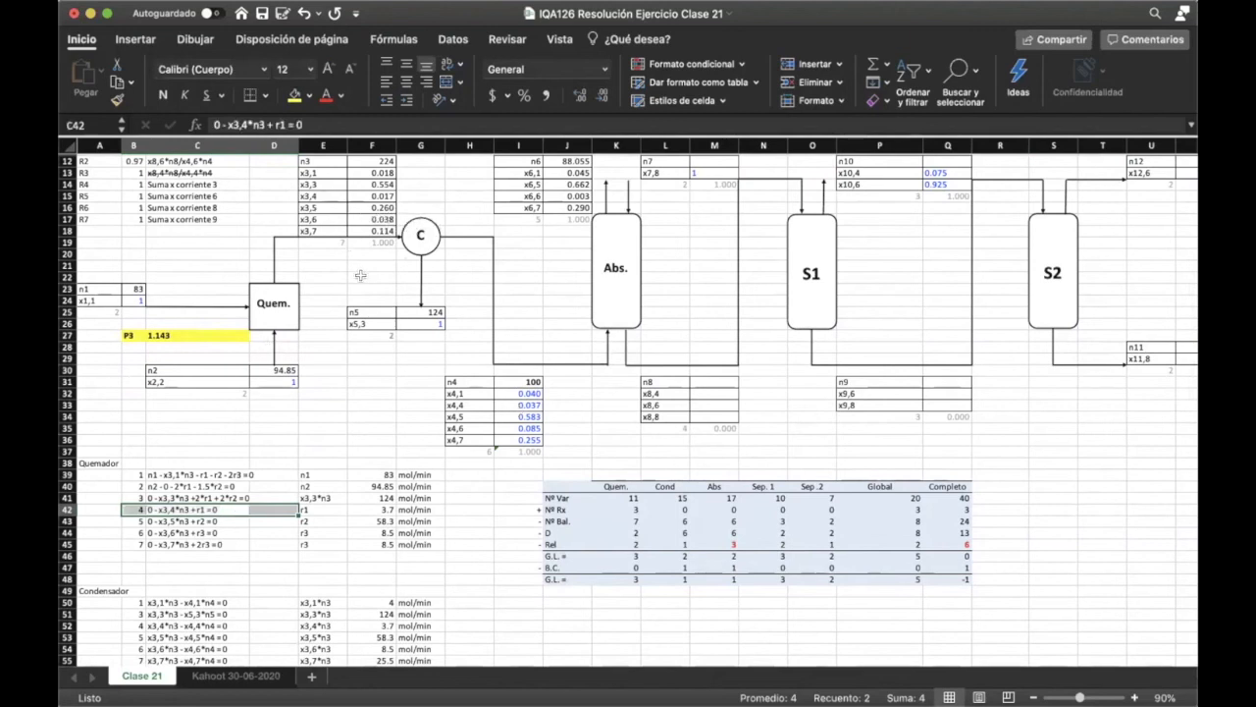
pyautogui.click(336, 524)
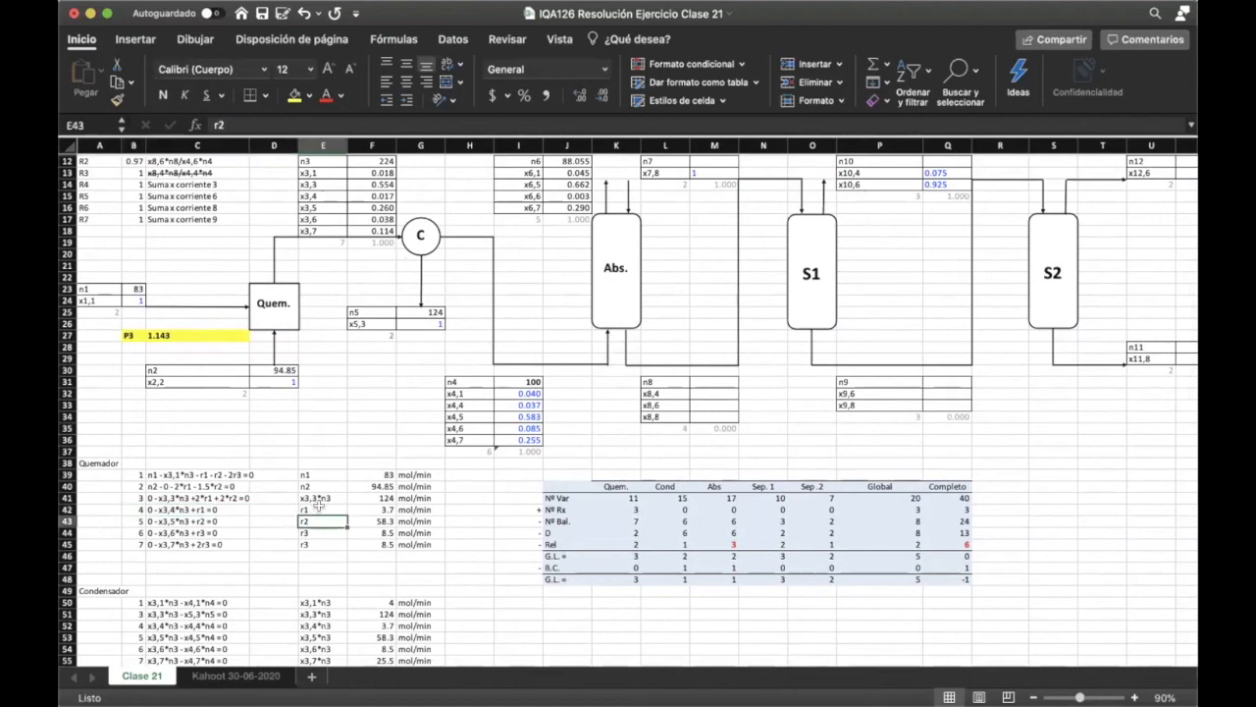
pyautogui.click(211, 507)
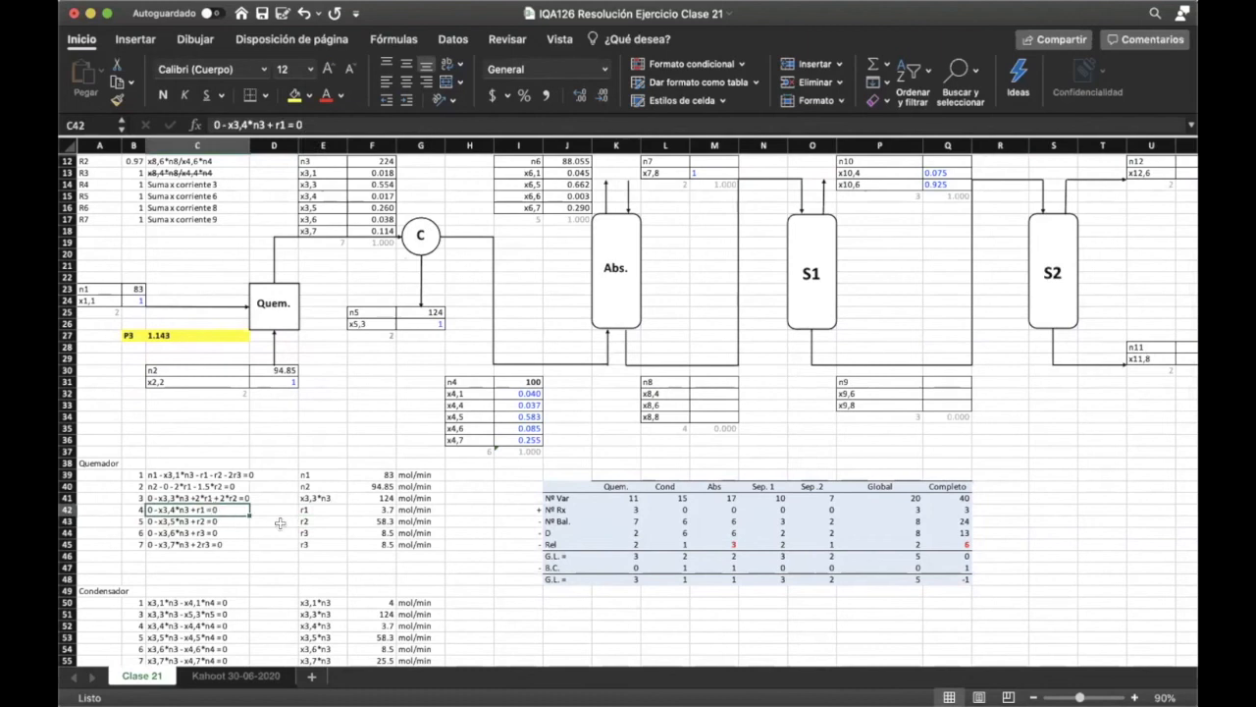
# - Go through the Condensador component flows in E50:E55, comparing them with the compound list and the flow diagram
pyautogui.scroll(-3, 280, 523)
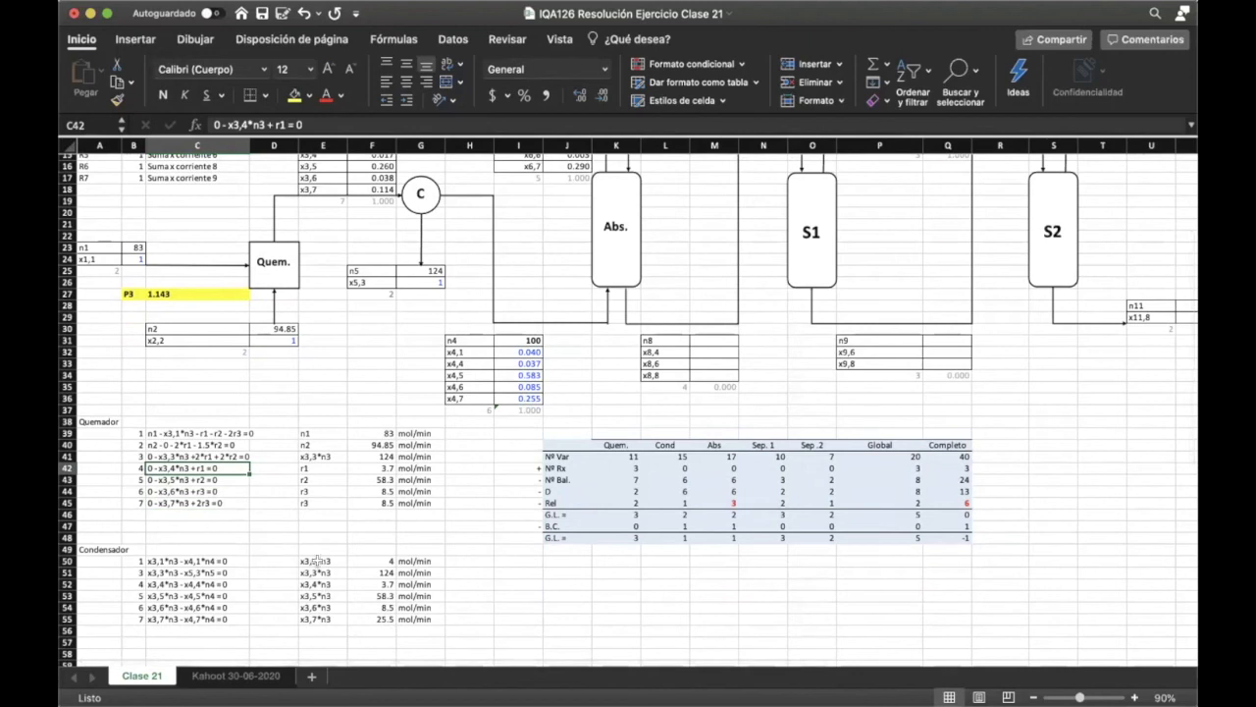
pyautogui.click(316, 562)
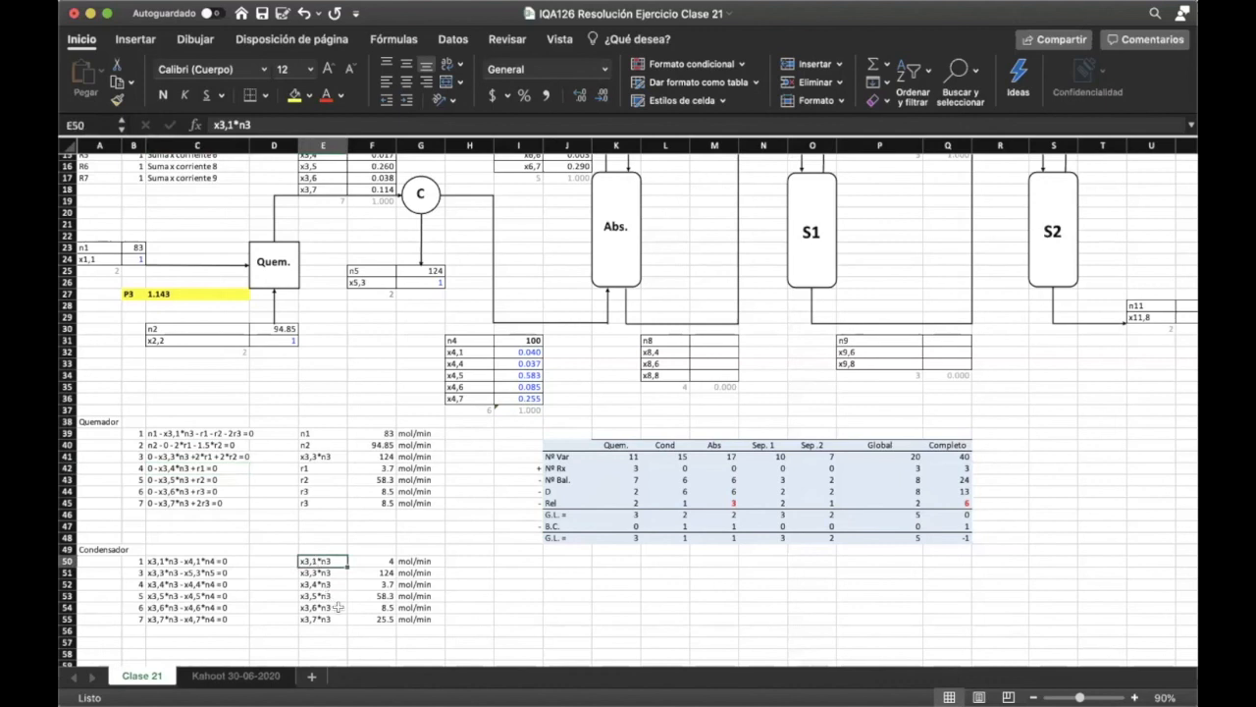
pyautogui.press('Down')
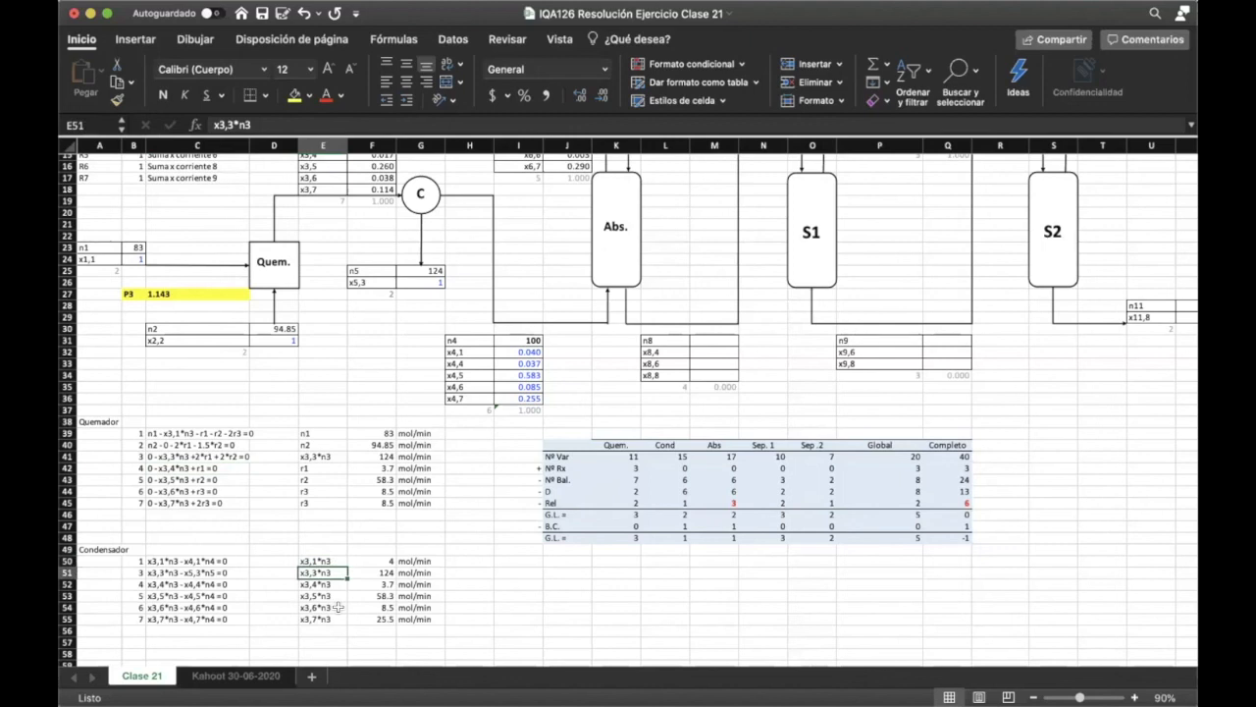
pyautogui.scroll(-1, 337, 608)
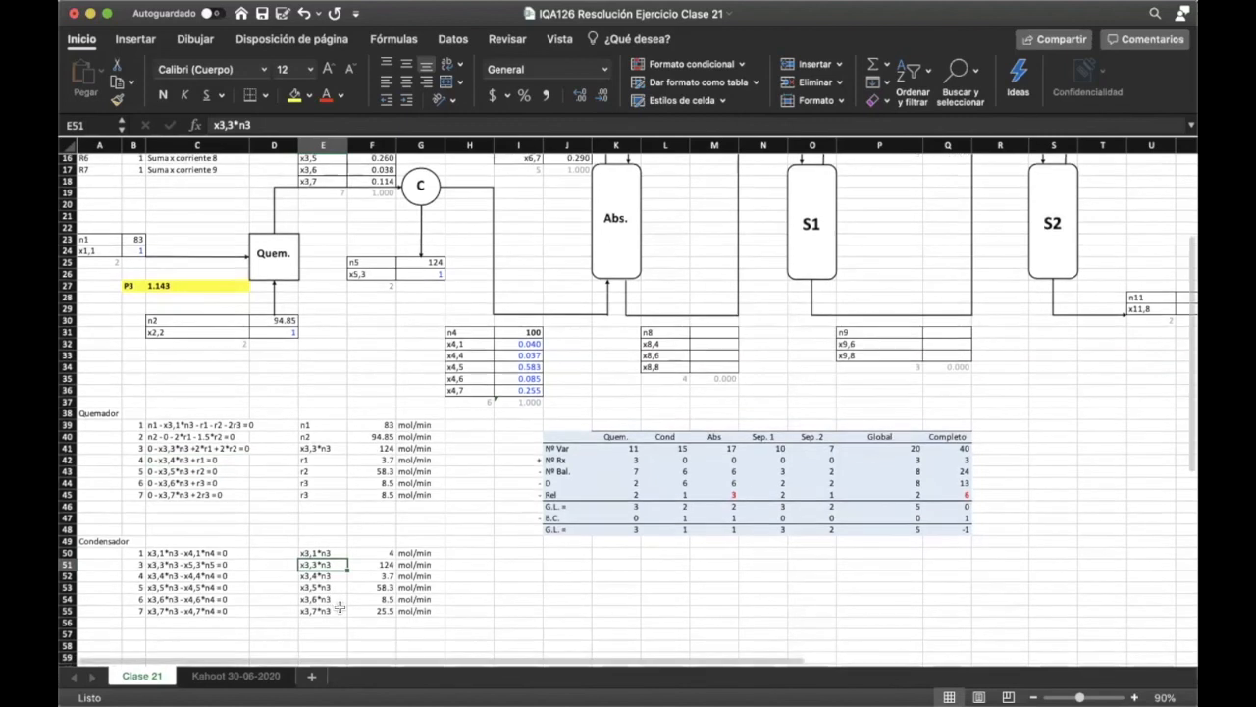
pyautogui.scroll(6, 338, 608)
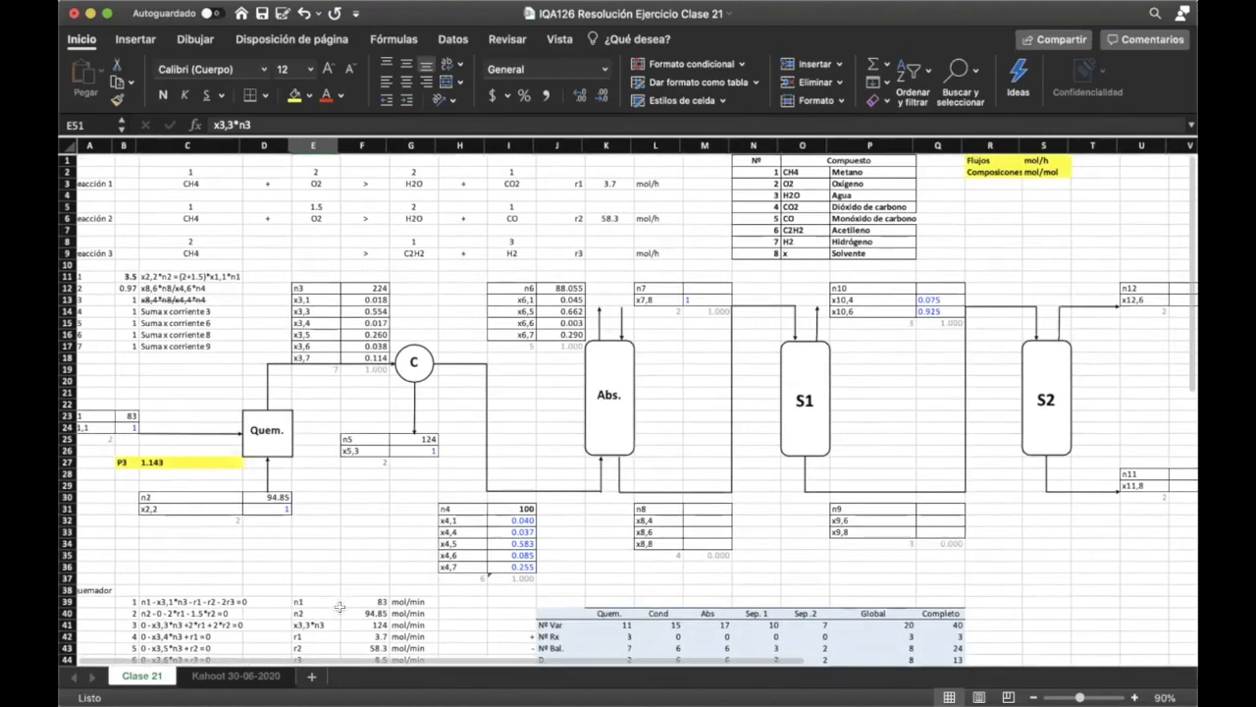
pyautogui.scroll(-2, 337, 607)
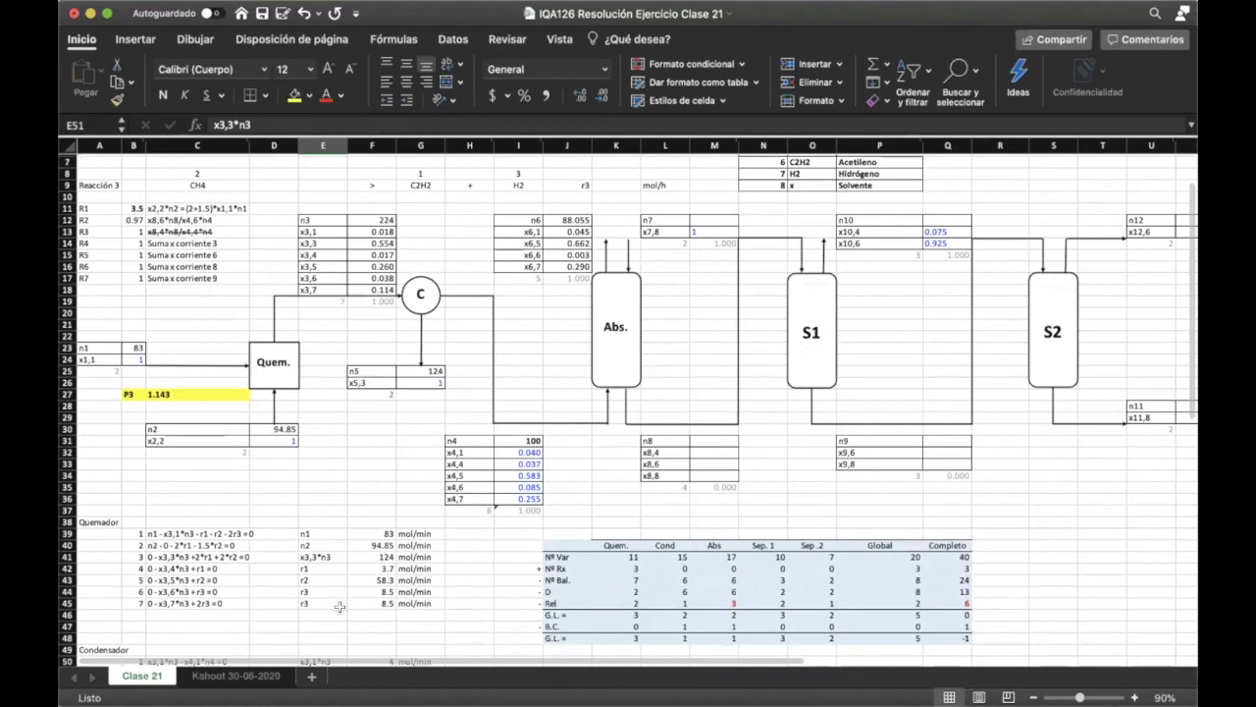
pyautogui.scroll(-5, 339, 608)
pyautogui.press('Down')
pyautogui.press('Down')
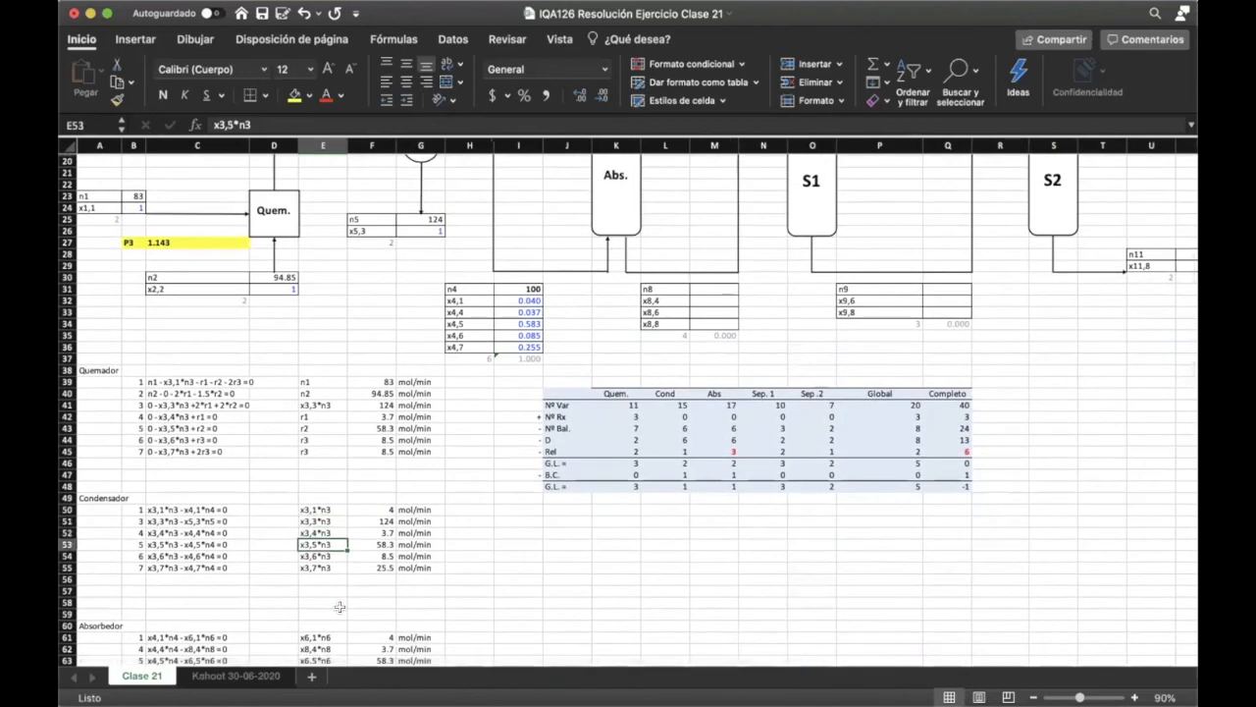
pyautogui.press('Down')
pyautogui.scroll(3, 338, 608)
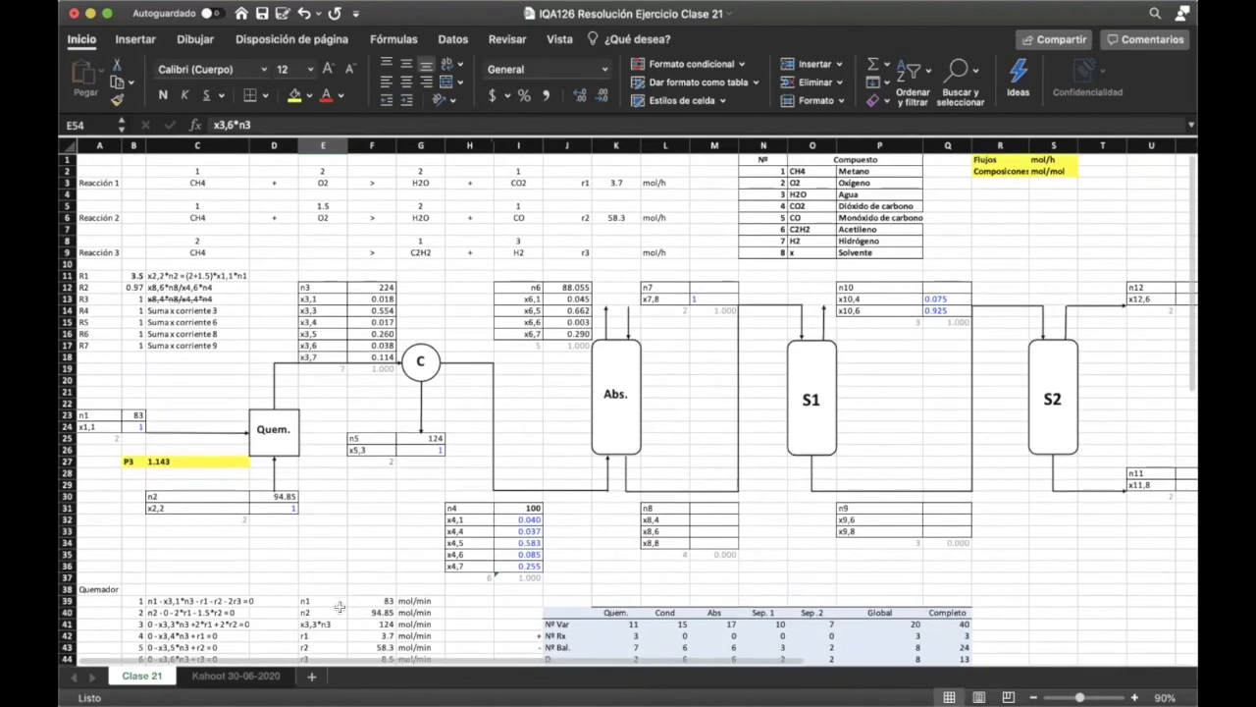
pyautogui.scroll(-3, 338, 608)
pyautogui.click(334, 574)
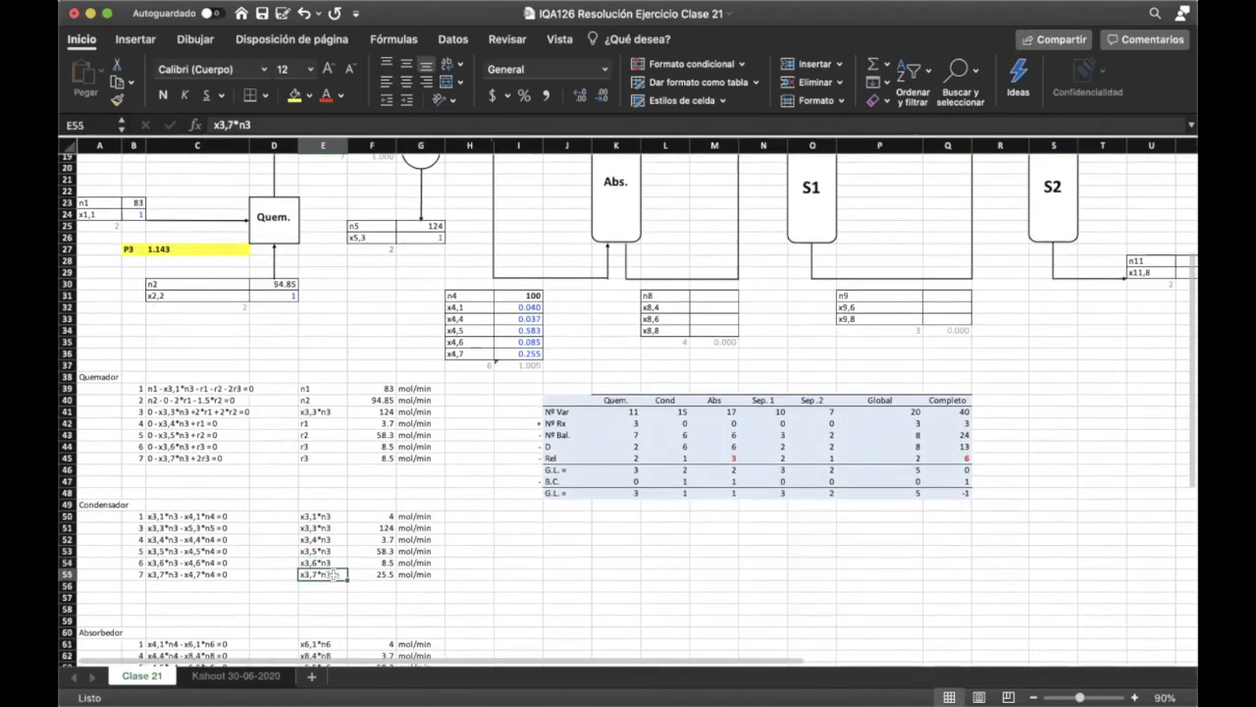
# - Trace the x3,7*n3 formula in F55 and the x3,1*n3 formula in F50 to the stream n4 data
pyautogui.click(365, 572)
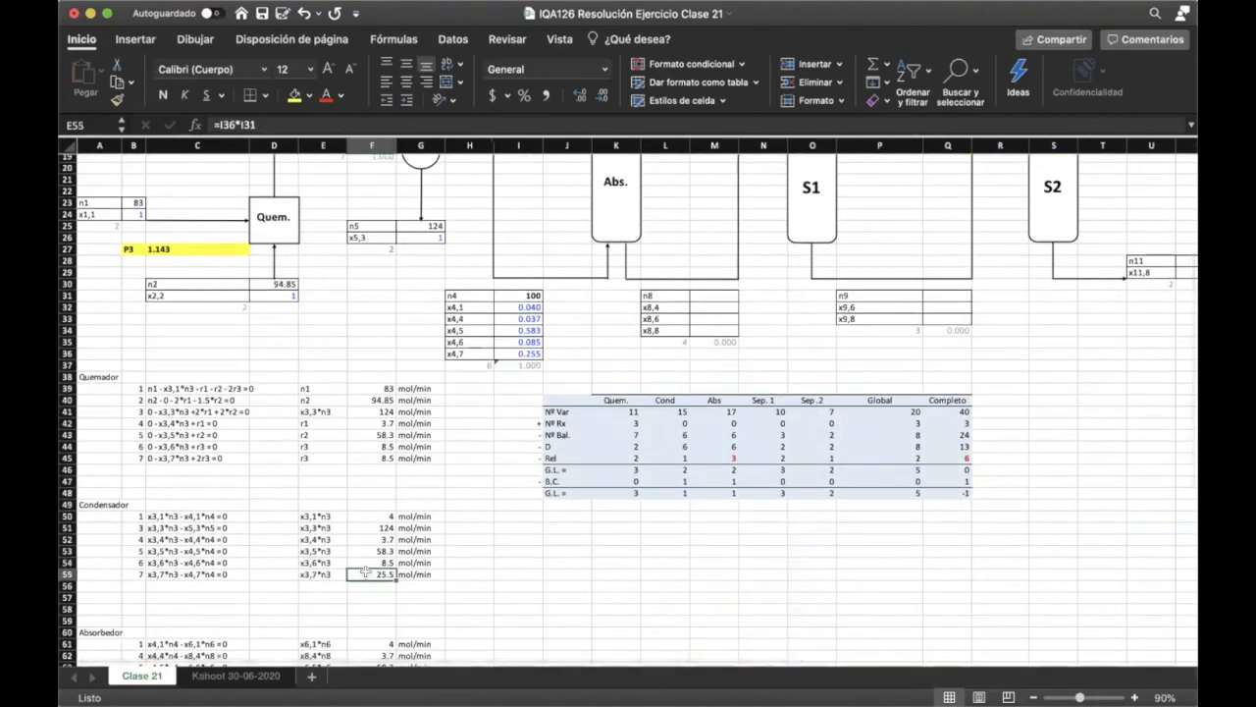
pyautogui.click(435, 122)
pyautogui.press('Return')
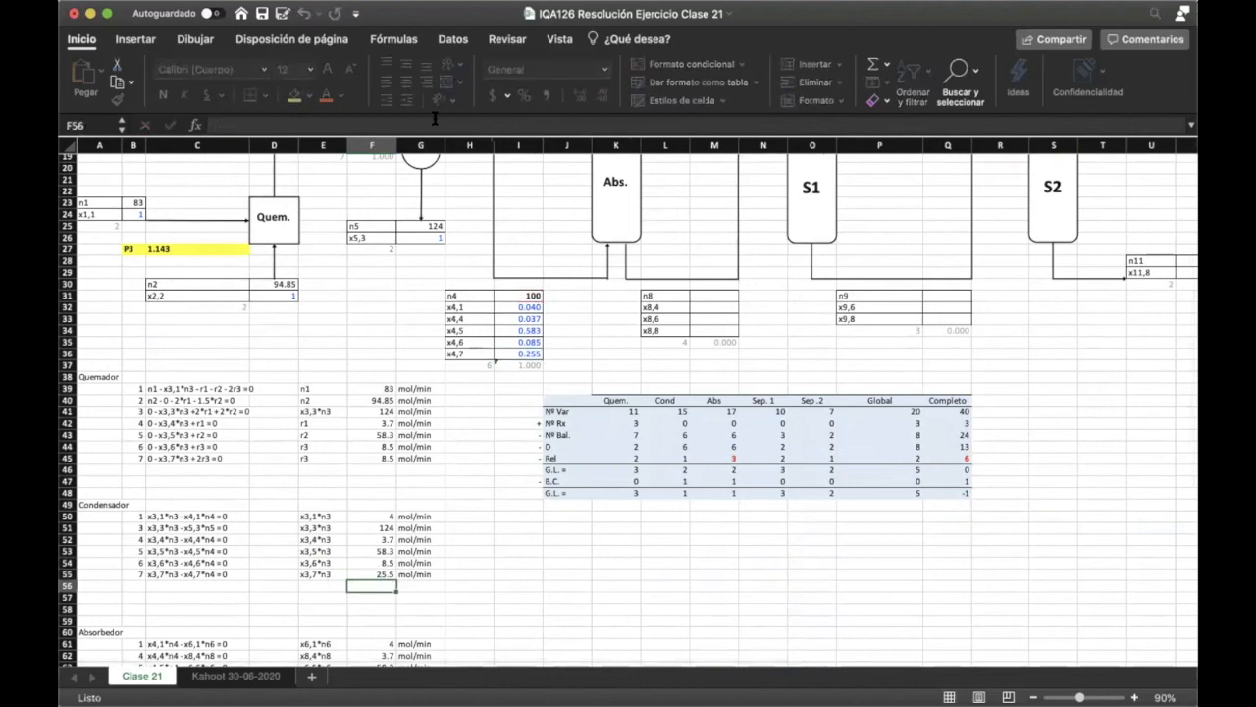
pyautogui.press('Up')
pyautogui.press('Up')
pyautogui.press('Up')
pyautogui.press('Up')
pyautogui.press('Up')
pyautogui.press('Up')
pyautogui.click(435, 121)
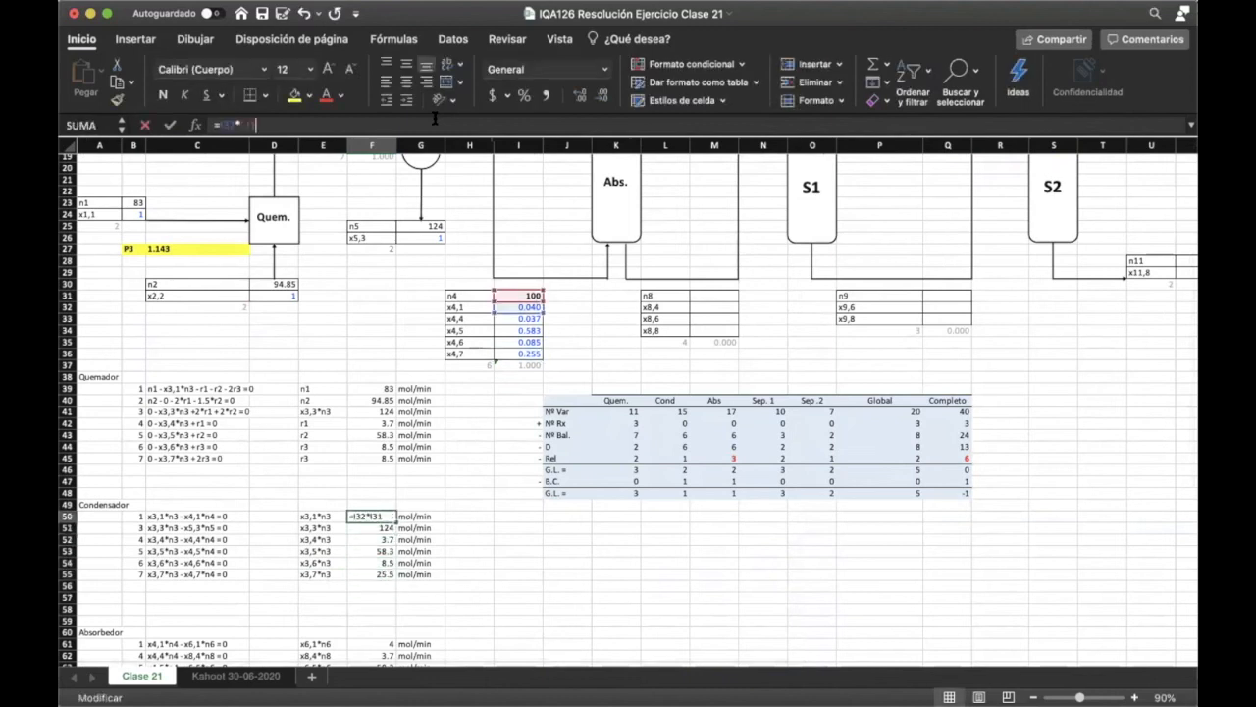
pyautogui.press('Return')
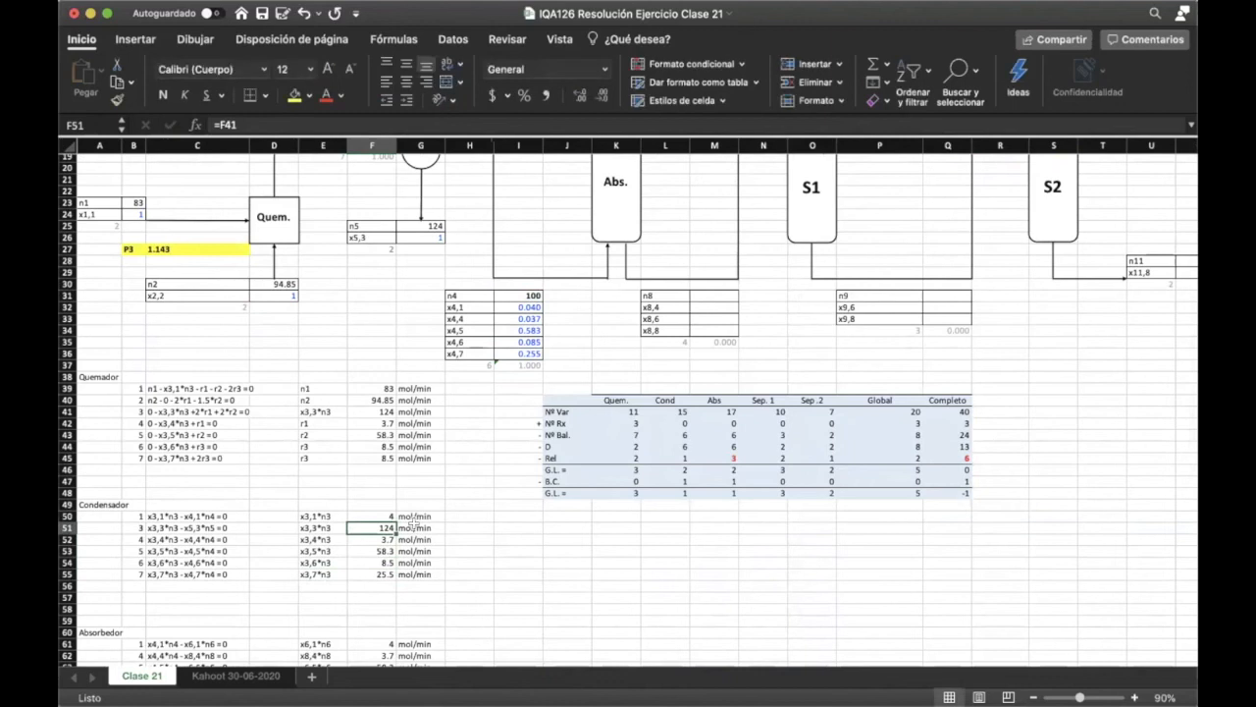
# - Compare the Condensador balances in rows 51 and 52 with the Quemador water balance in C41
pyautogui.moveTo(133, 540); pyautogui.dragTo(420, 539)
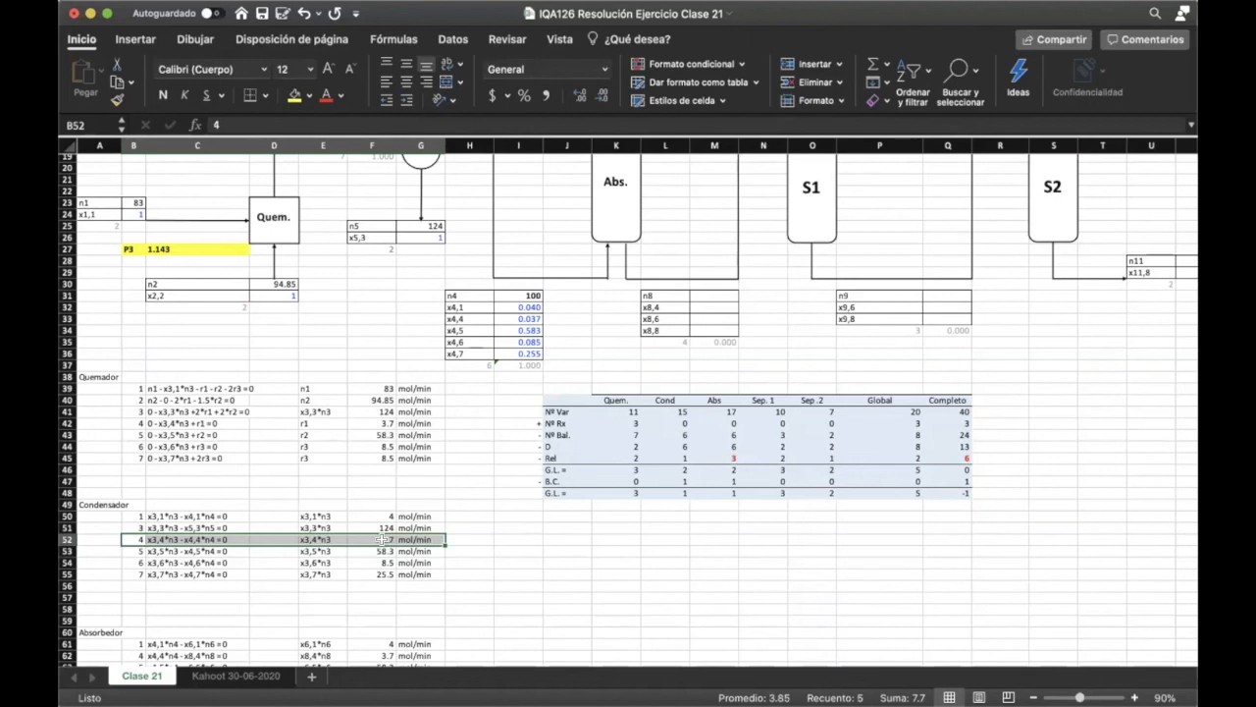
pyautogui.click(381, 539)
pyautogui.click(196, 412)
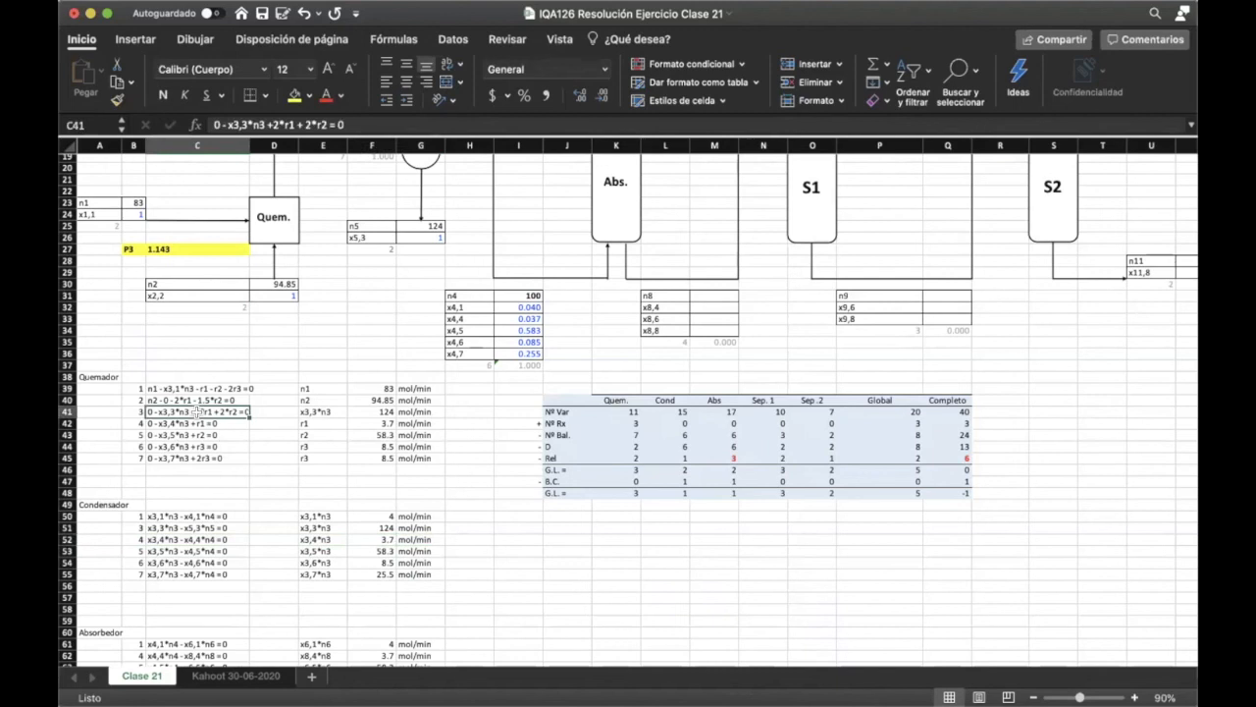
pyautogui.scroll(2, 197, 413)
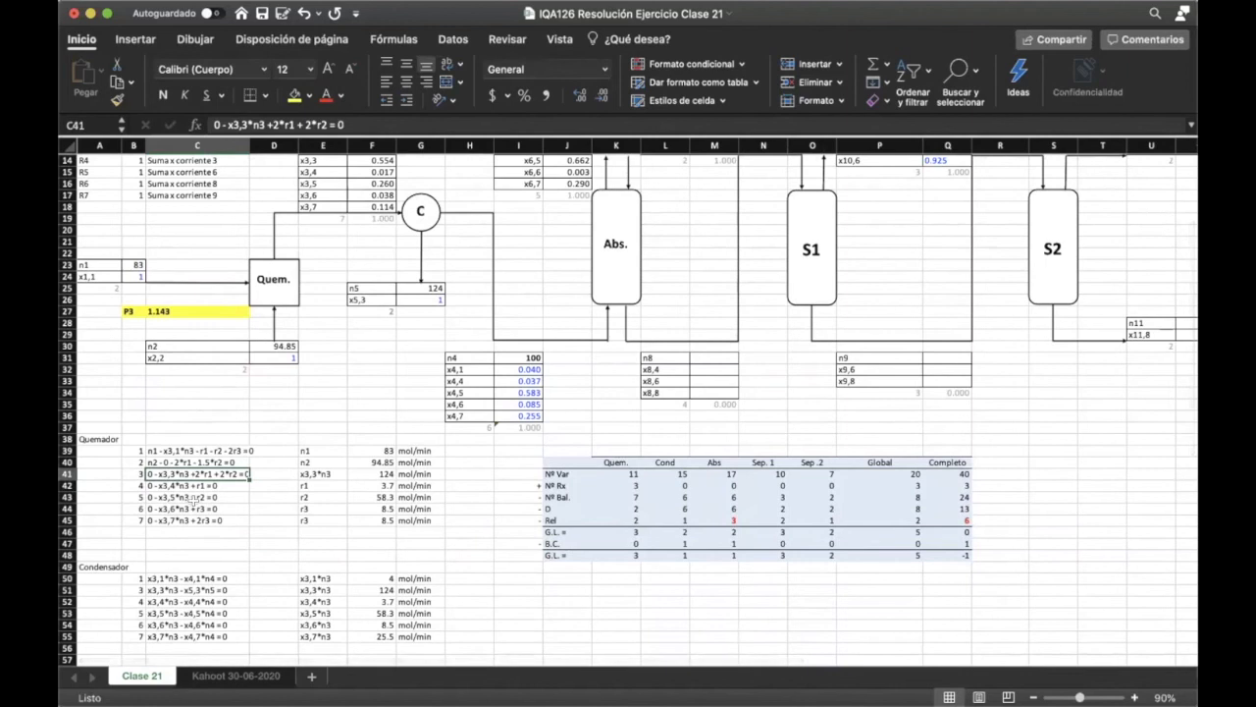
pyautogui.click(319, 590)
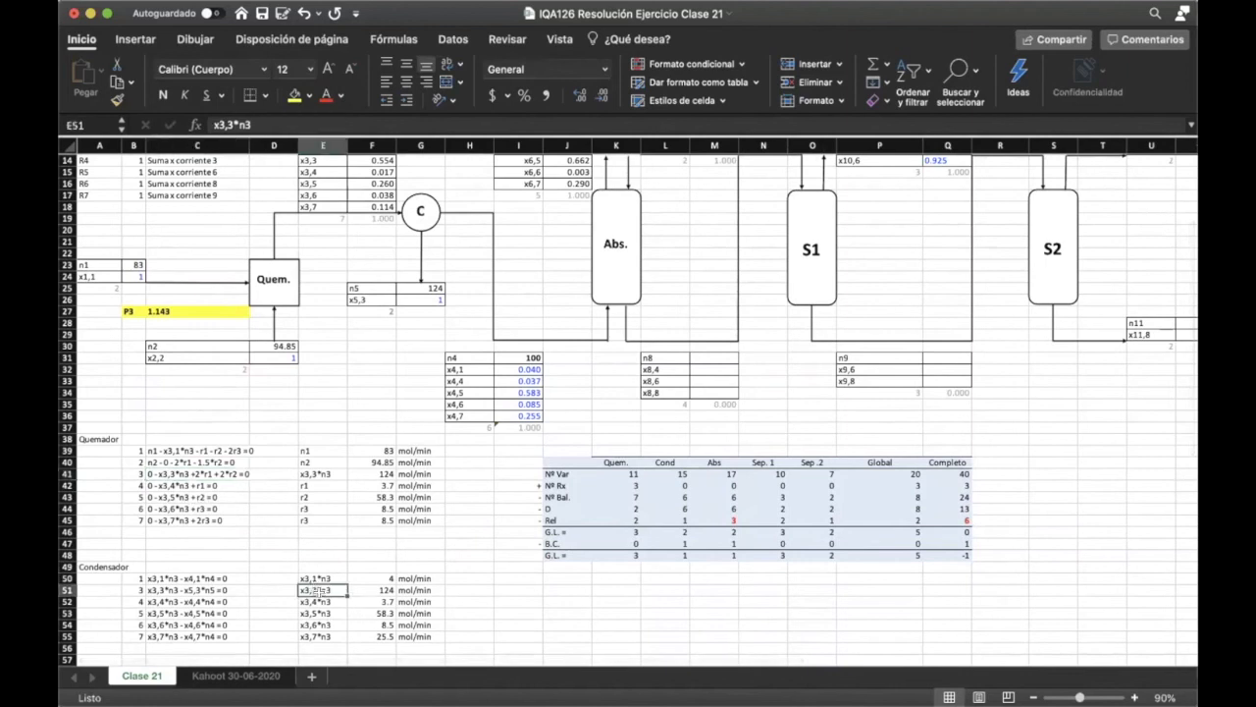
# - Review the row 42 Quemador balance and the F42 formula that gives r1
pyautogui.click(154, 485)
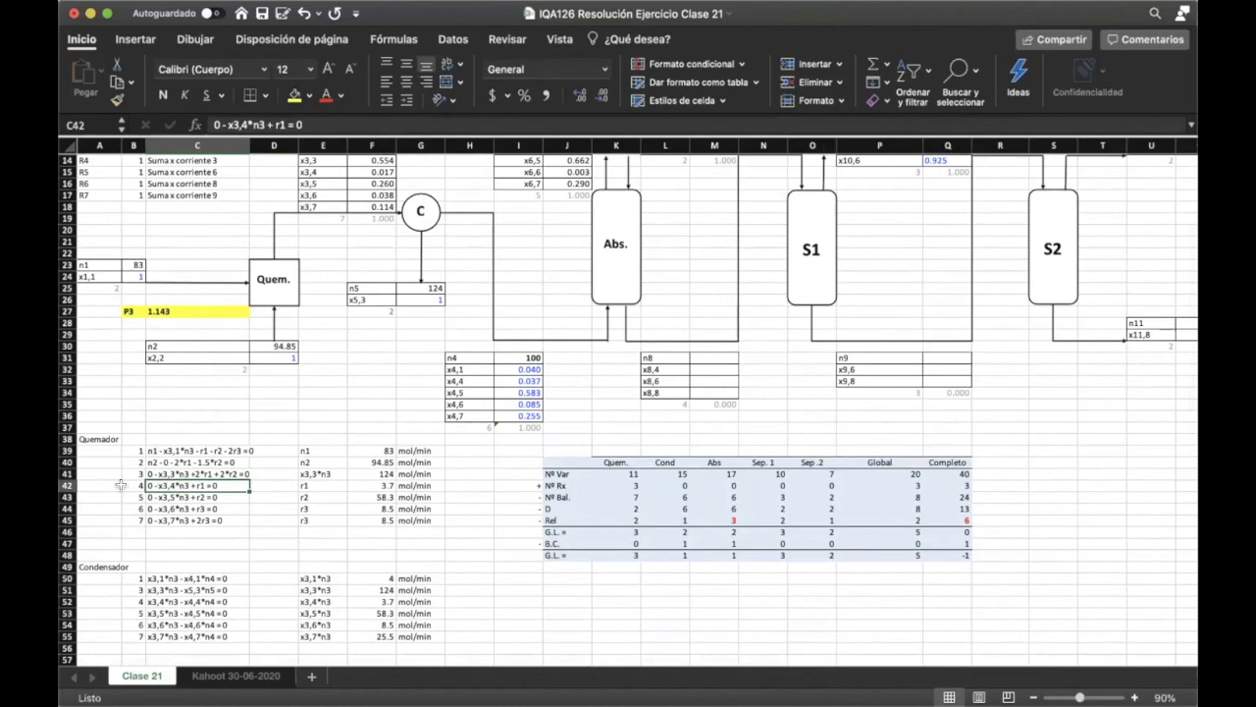
pyautogui.moveTo(123, 484); pyautogui.dragTo(373, 494)
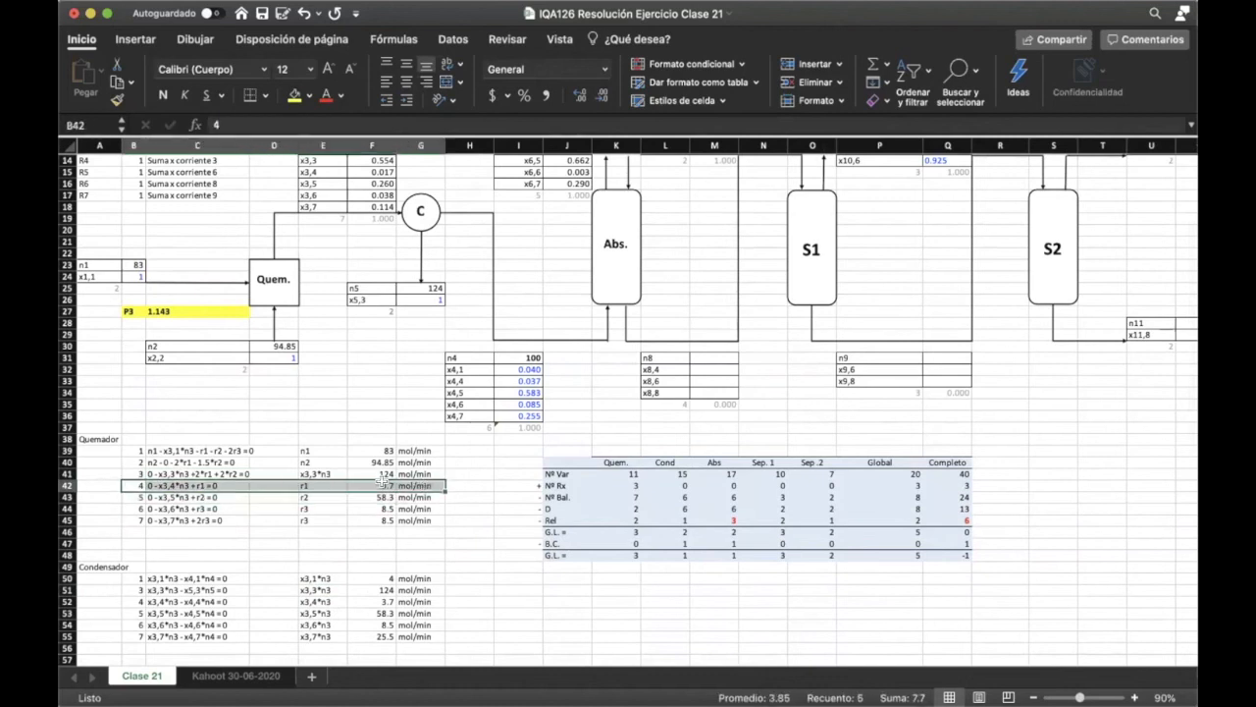
pyautogui.click(380, 483)
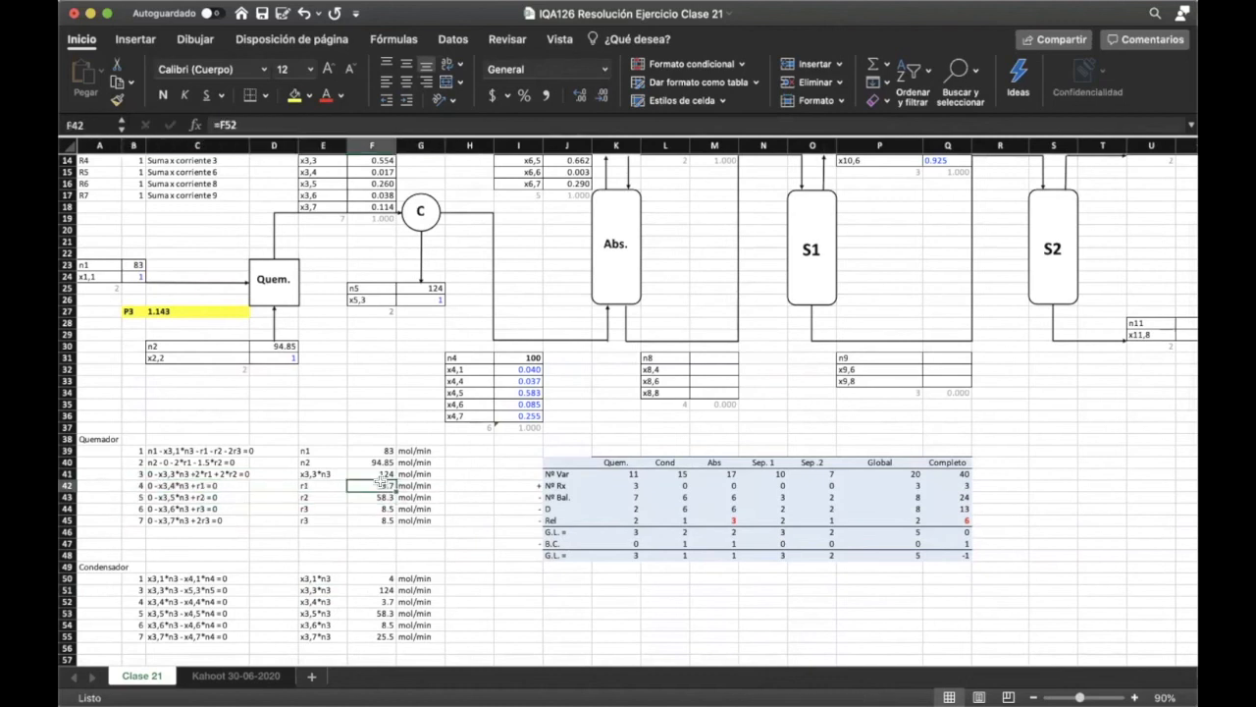
# - Trace the r2 formula in F43 to the Condensador flow in F53 and compare it with the reaction list
pyautogui.click(381, 497)
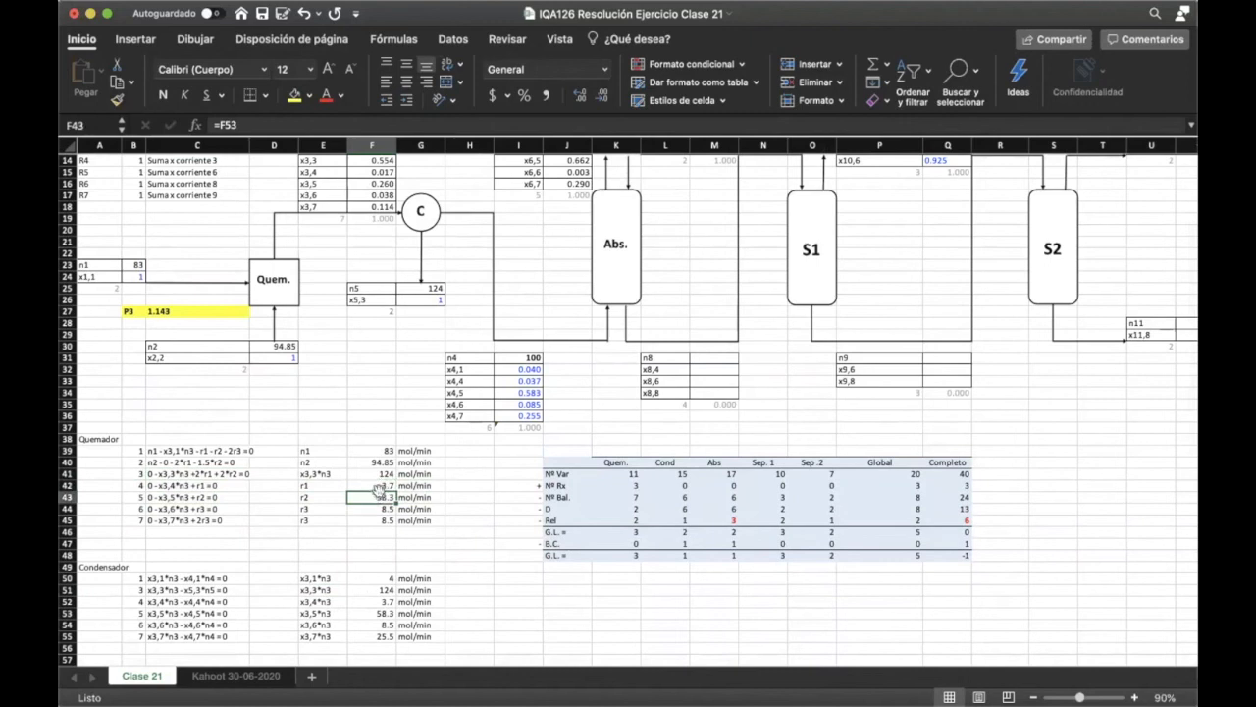
pyautogui.click(446, 124)
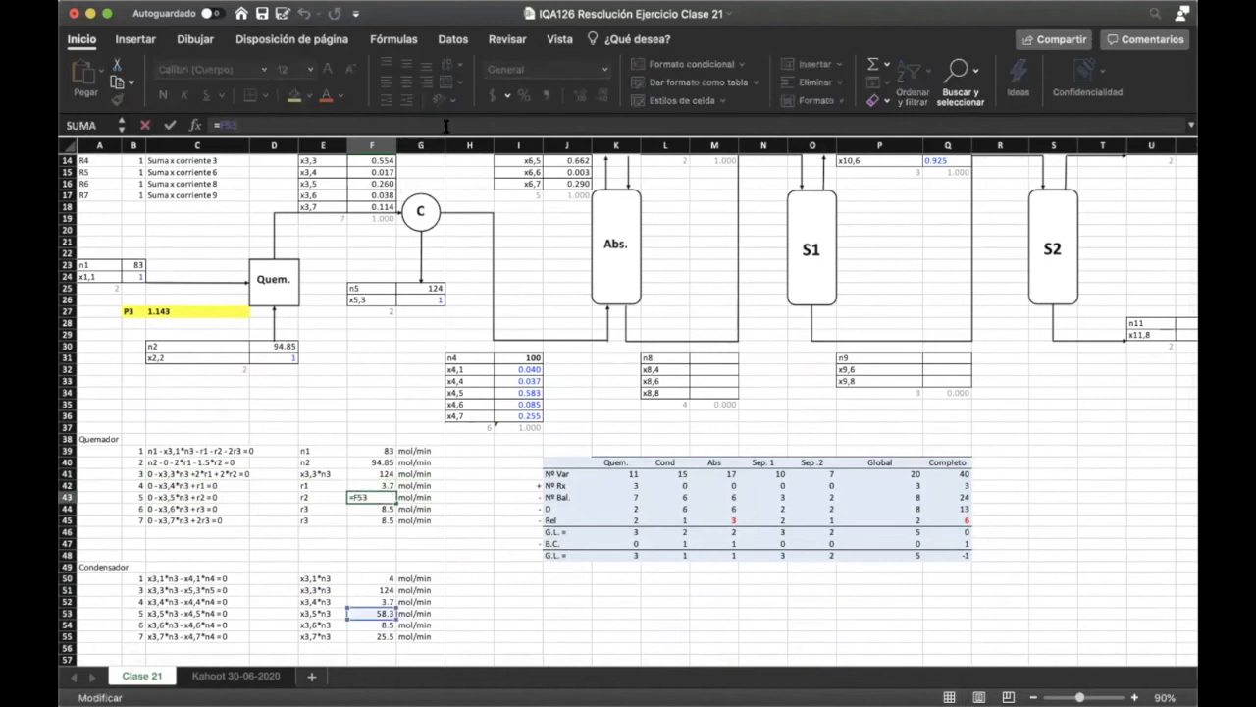
pyautogui.scroll(5, 517, 293)
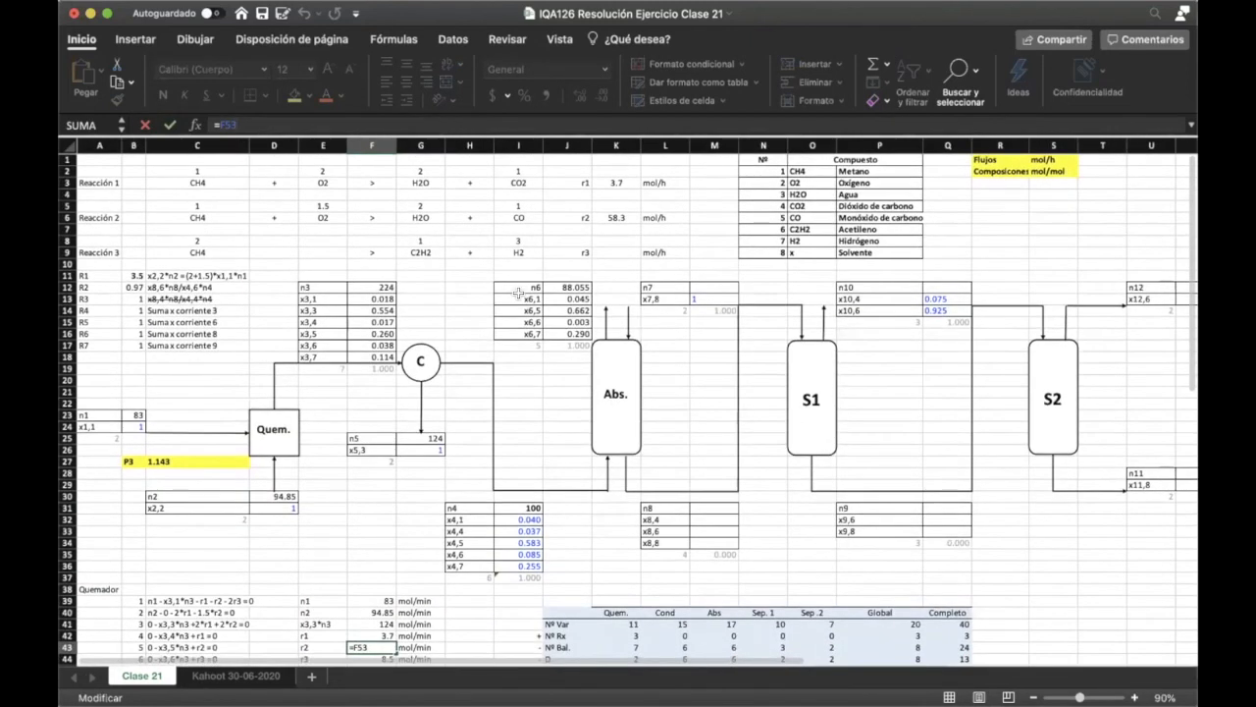
pyautogui.scroll(-10, 517, 292)
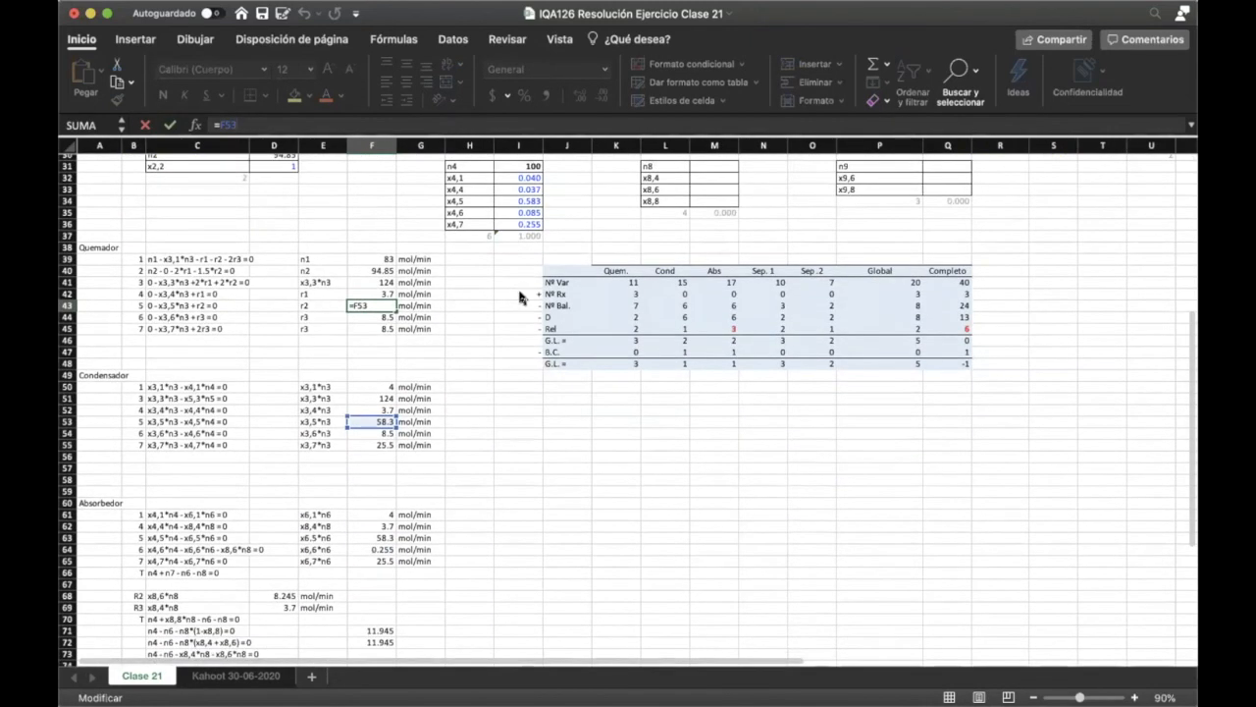
pyautogui.press('Return')
# - Trace the r3 formula in F44 to the x3,6*n3 flow in the Condensador balances
pyautogui.click(512, 125)
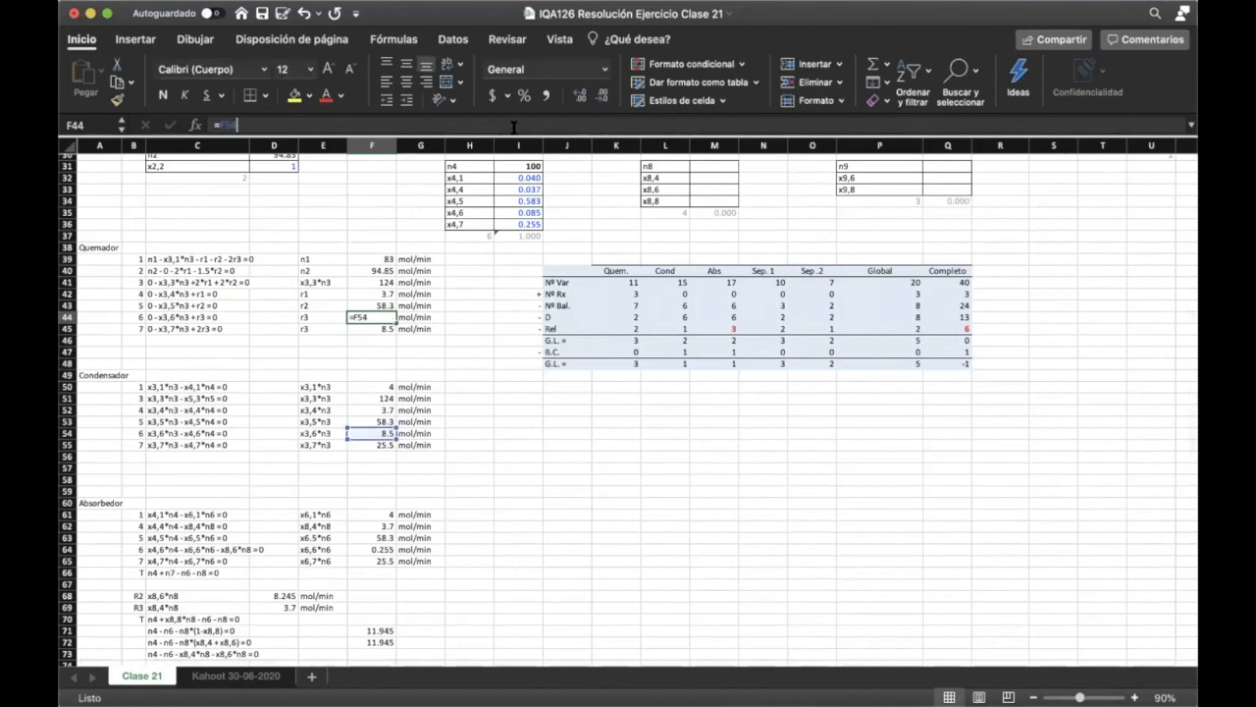
pyautogui.rightClick(488, 373)
pyautogui.click(455, 367)
pyautogui.rightClick(452, 364)
pyautogui.click(382, 417)
# - Check the second r3 formula in F45, F55/I8, against the row 45 hydrogen balance
pyautogui.scroll(4, 381, 415)
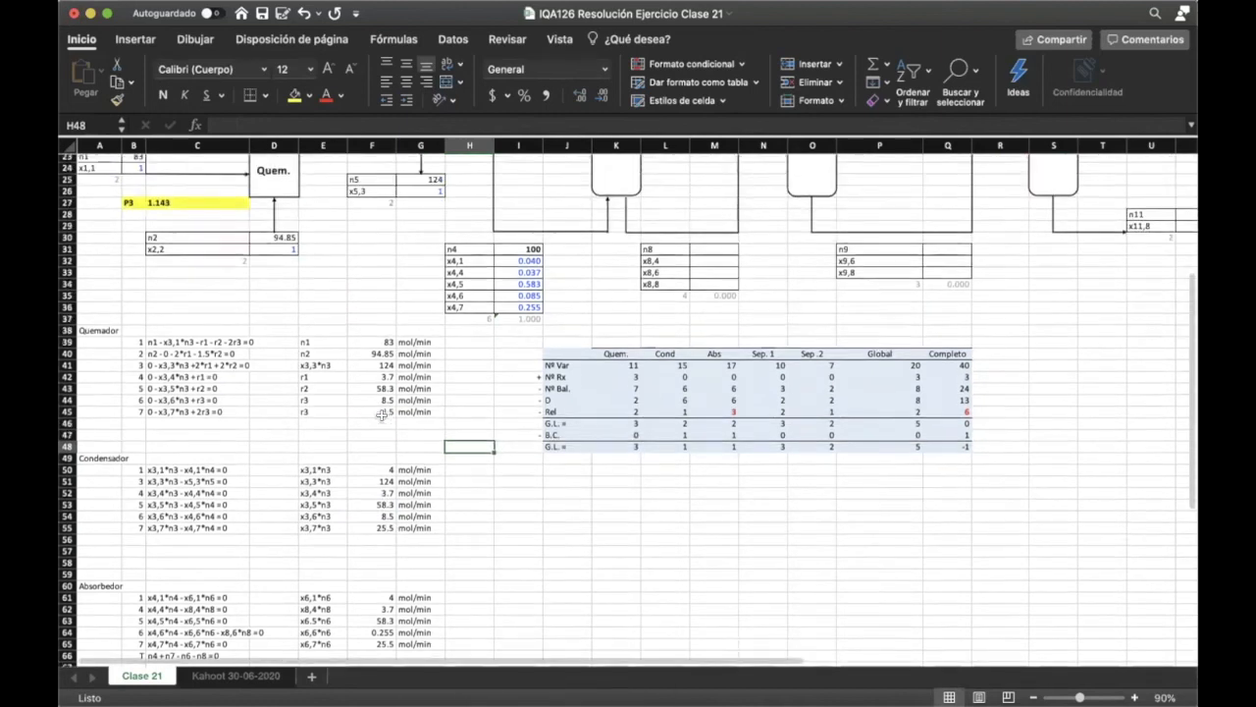
pyautogui.scroll(2, 381, 414)
pyautogui.click(356, 453)
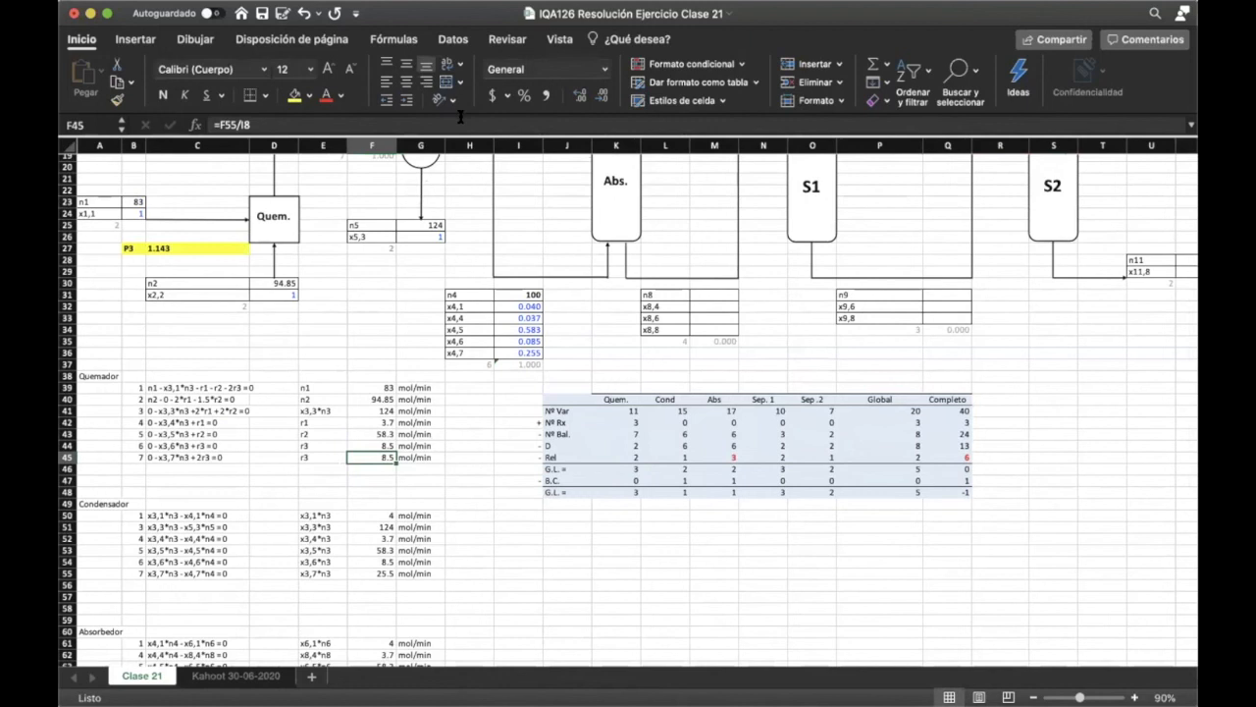
pyautogui.click(198, 454)
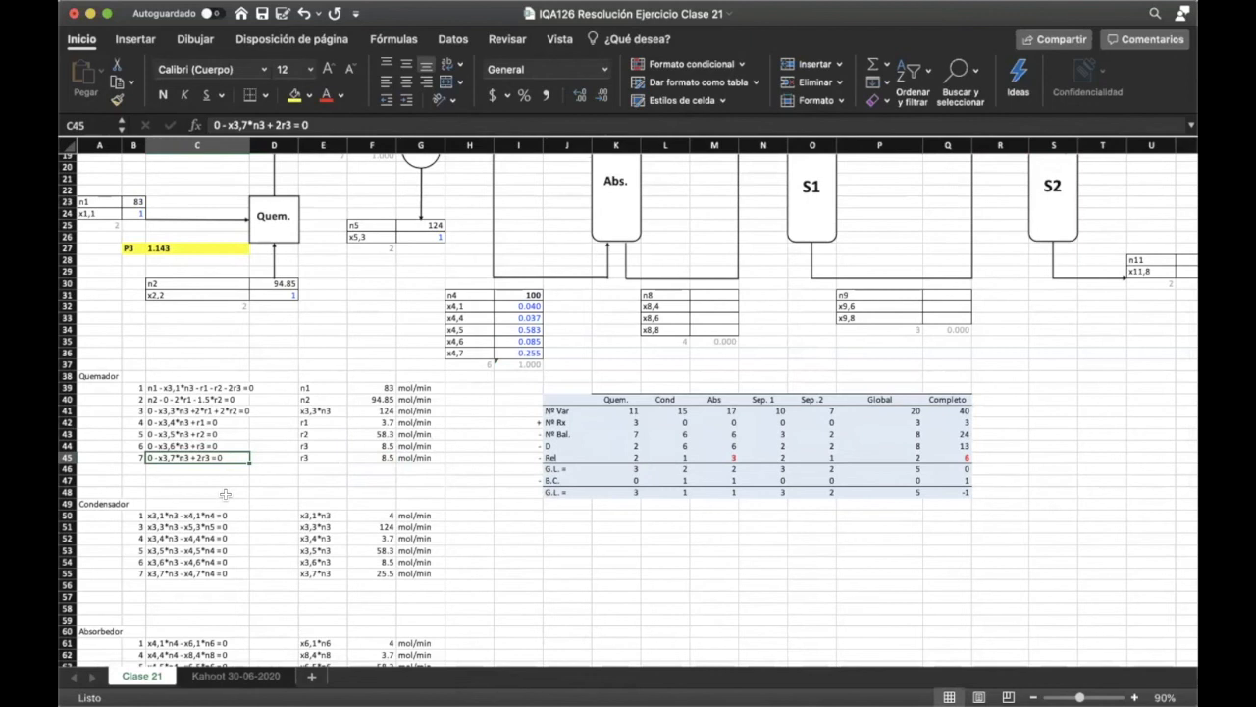
pyautogui.click(357, 456)
pyautogui.click(475, 118)
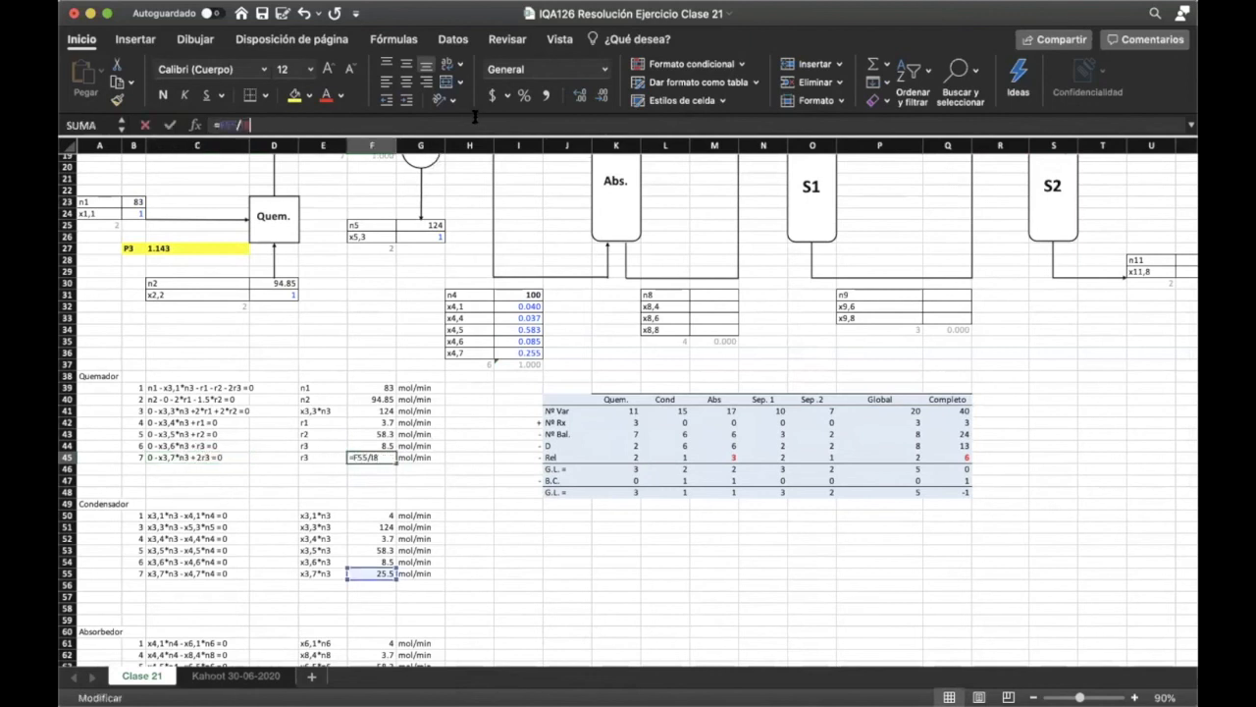
pyautogui.press('Return')
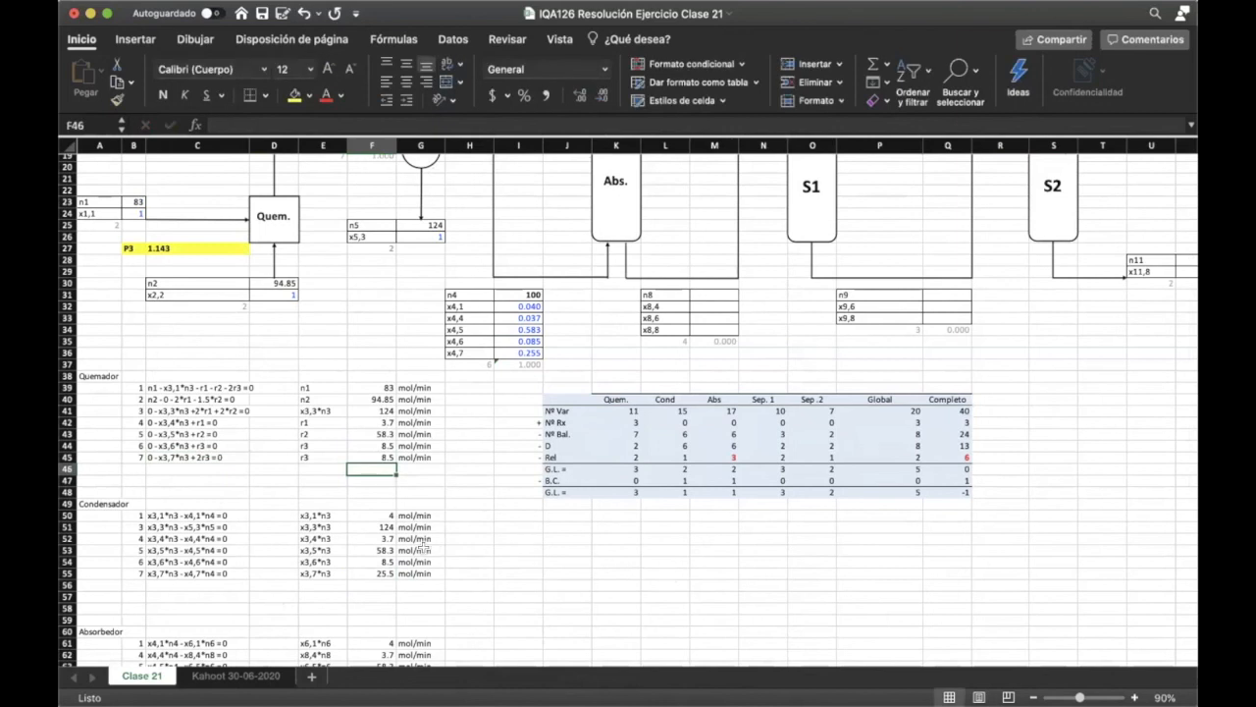
# - Considering the repeated r3 balance in row 45, set the Quem. number of balances in K43 to 6 in bold red
pyautogui.click(139, 456)
pyautogui.moveTo(152, 457); pyautogui.dragTo(422, 457)
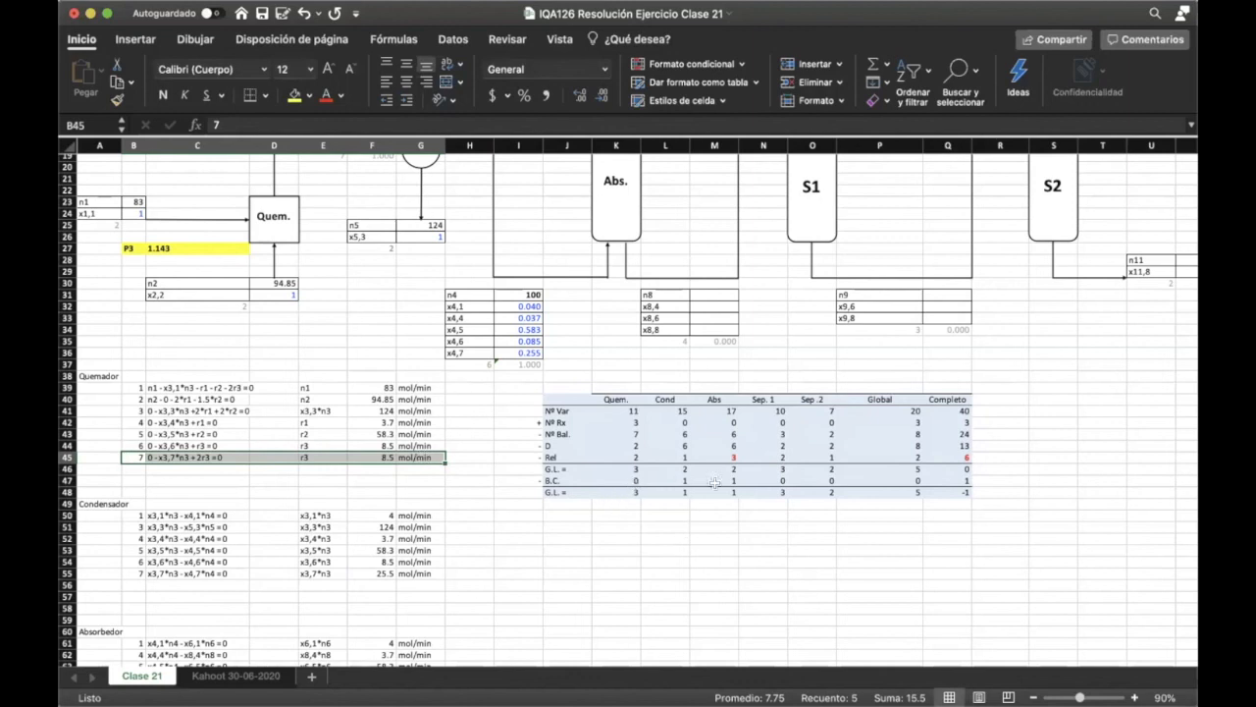
pyautogui.click(625, 435)
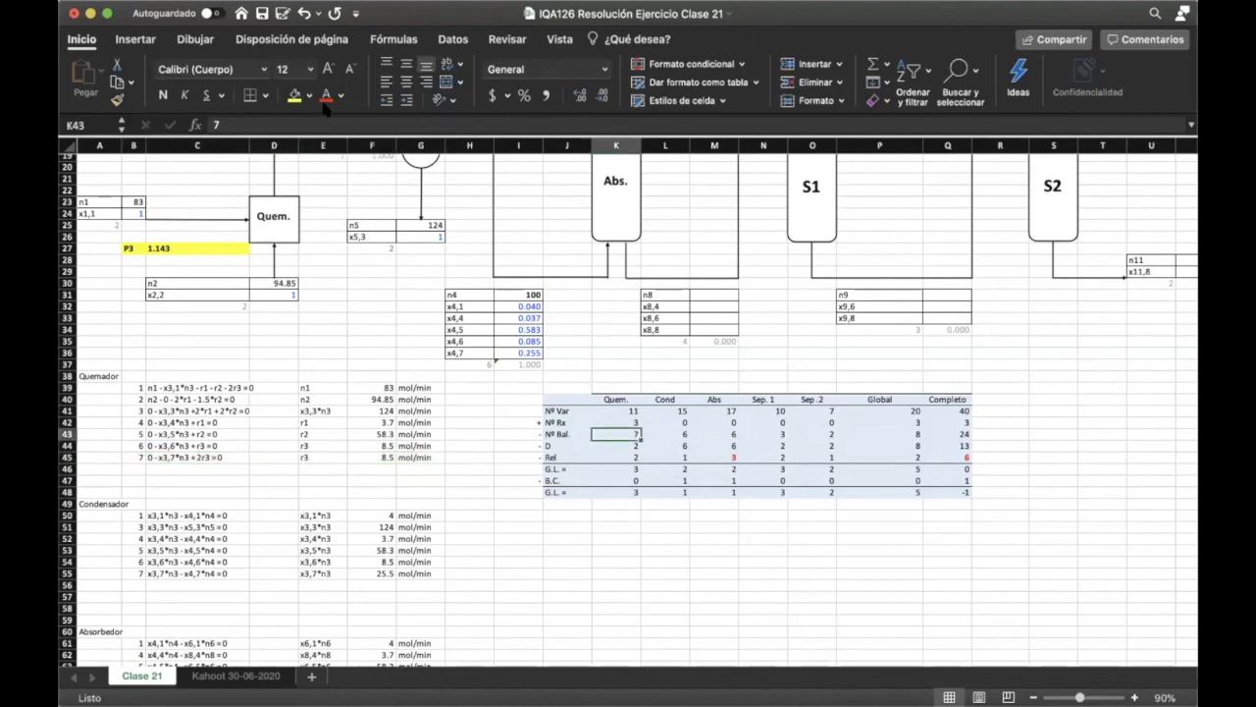
pyautogui.write('6')
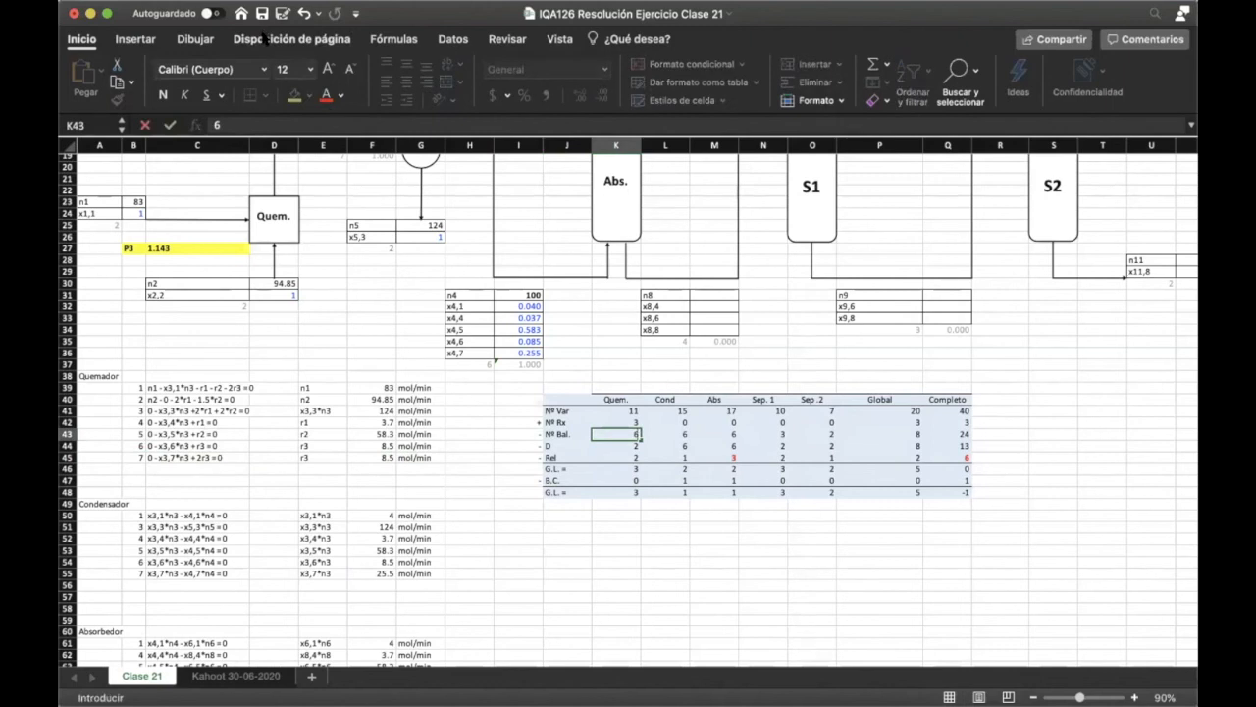
pyautogui.press('Return')
pyautogui.click(158, 94)
pyautogui.click(326, 96)
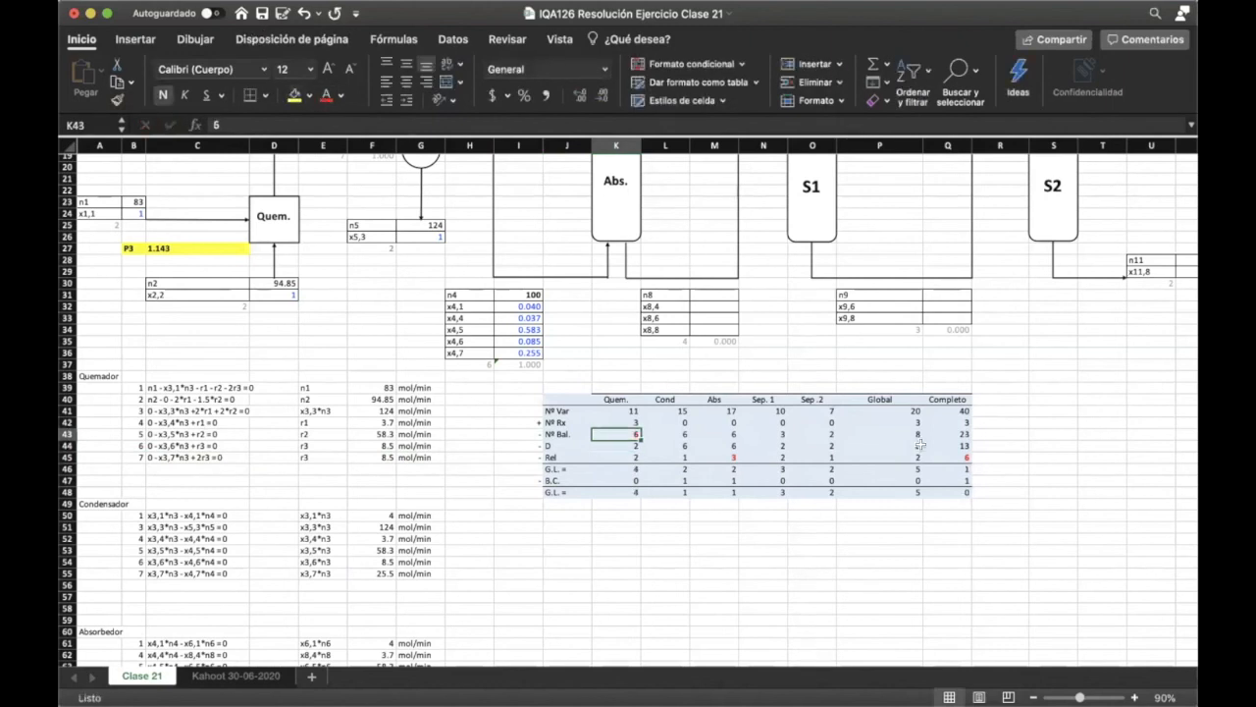
# - Check the Completo formulas in Q43 and Q48, and compare the two r3 results in F44:F45
pyautogui.click(963, 433)
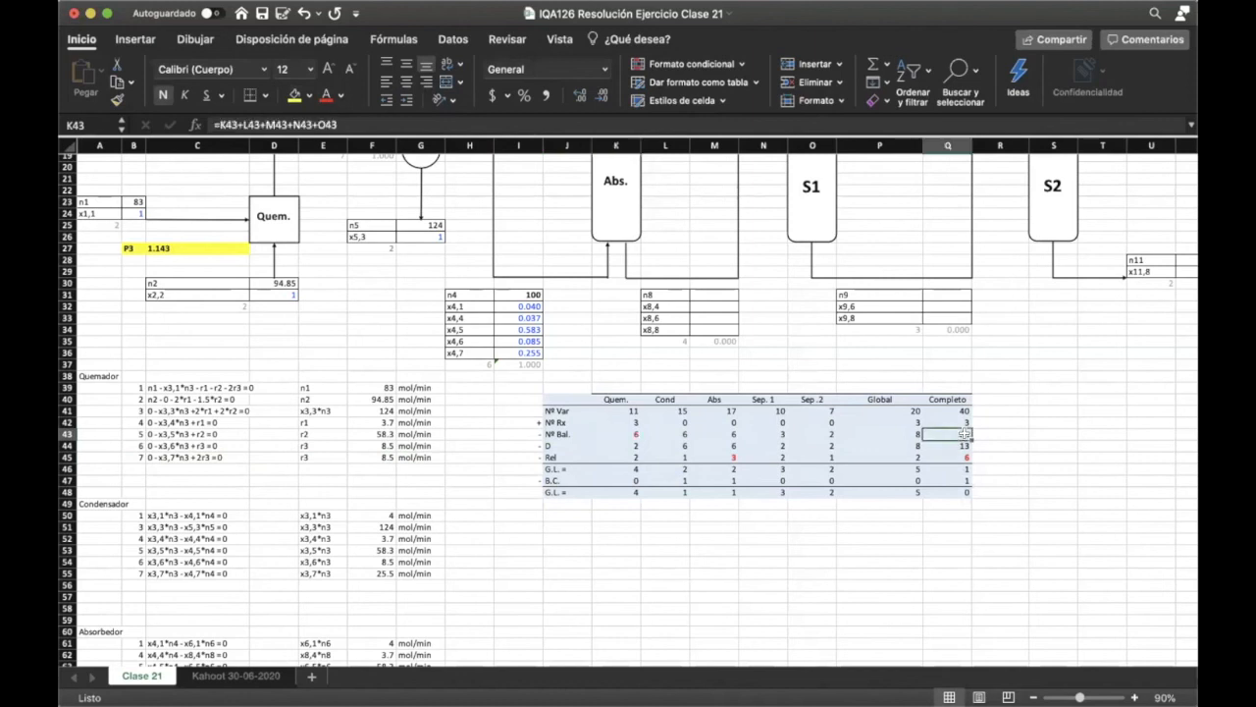
pyautogui.click(956, 494)
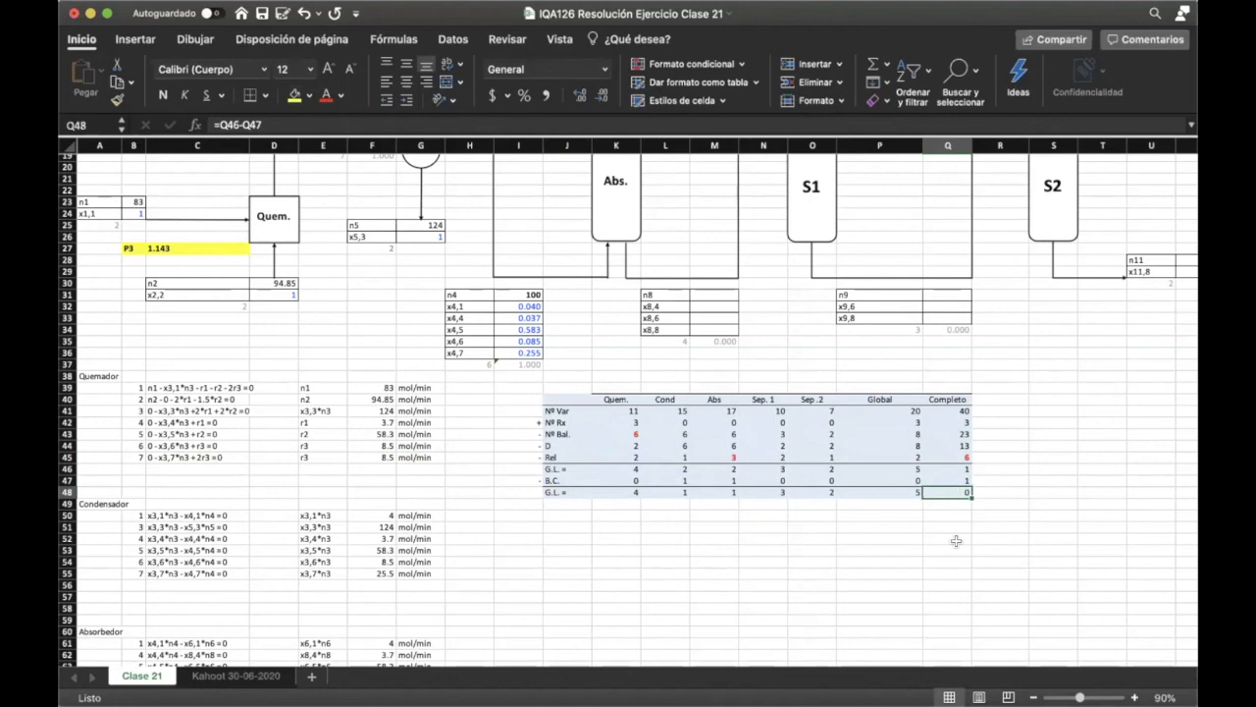
pyautogui.moveTo(368, 447); pyautogui.dragTo(414, 454)
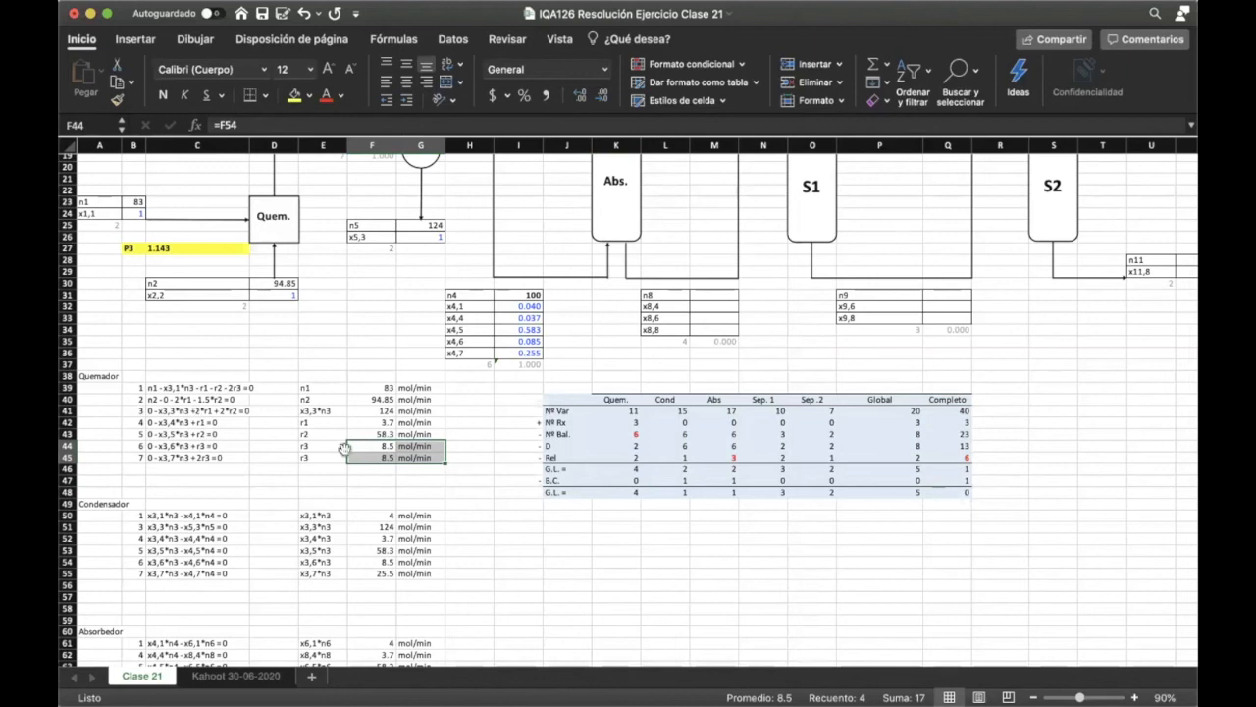
pyautogui.click(468, 467)
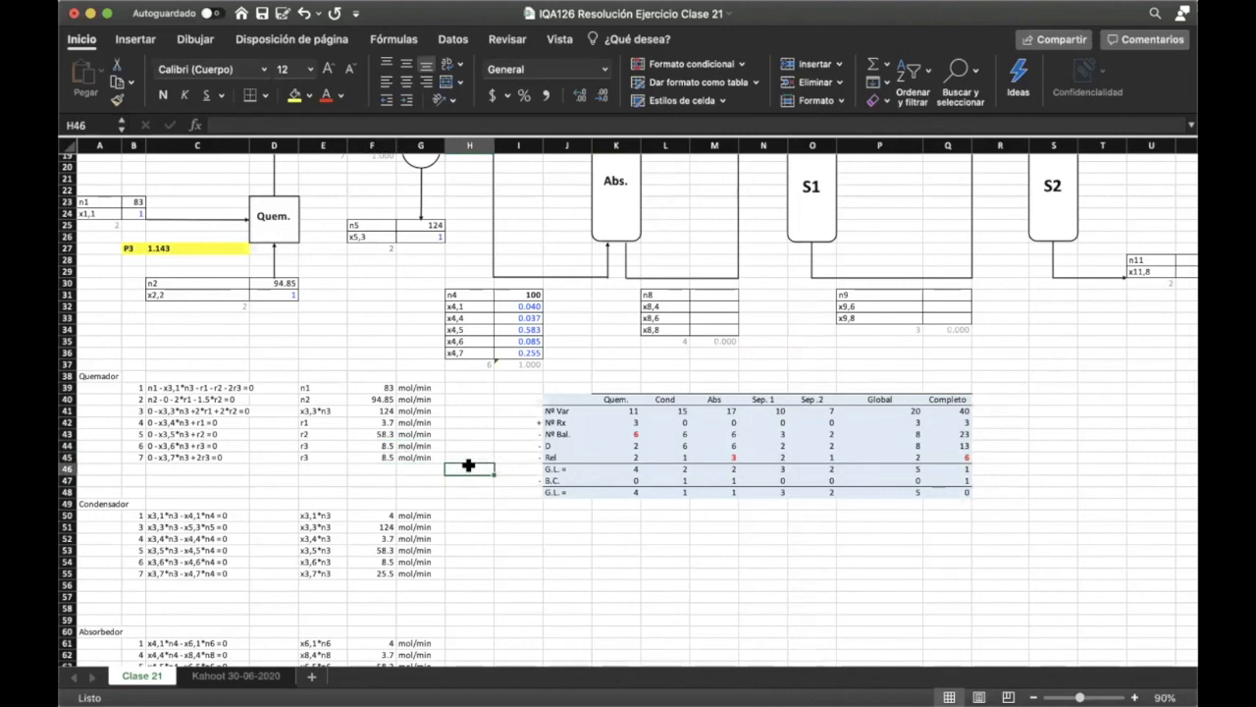
# - Check the n1 and n2 references in B23 and D30 and the P3 ratio beside the burner against the Quemador results
pyautogui.scroll(3, 469, 467)
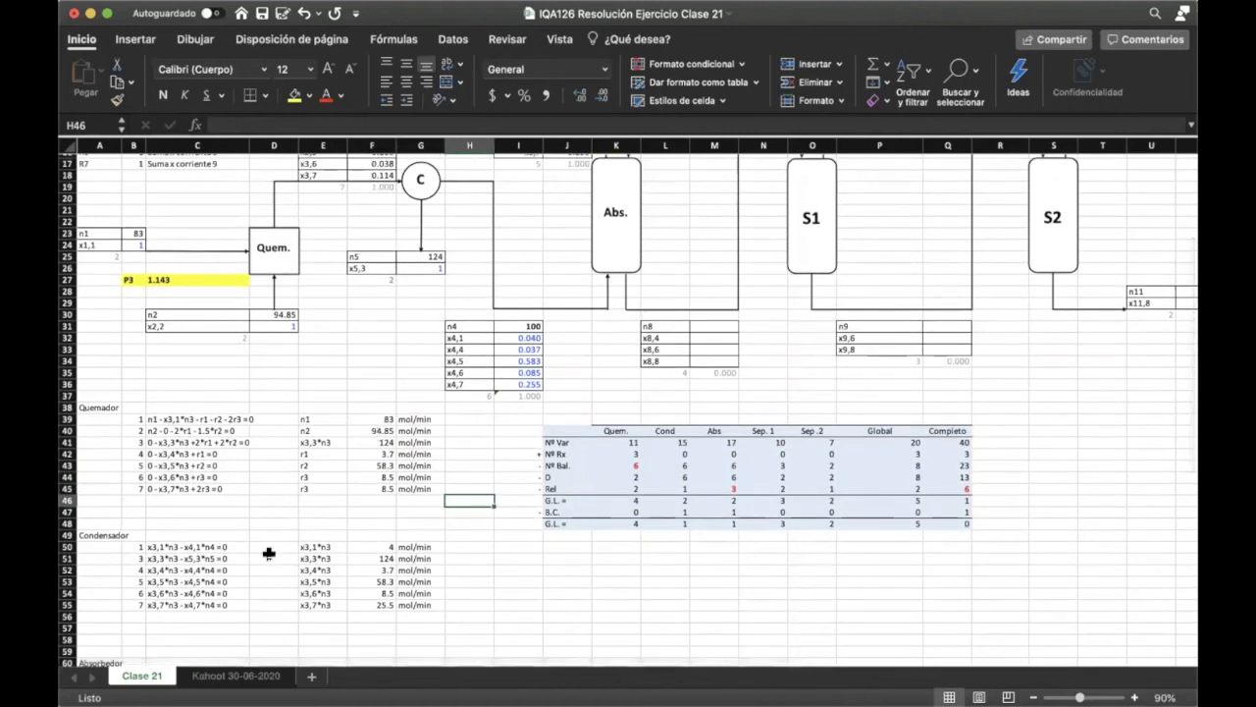
pyautogui.scroll(-5, 268, 553)
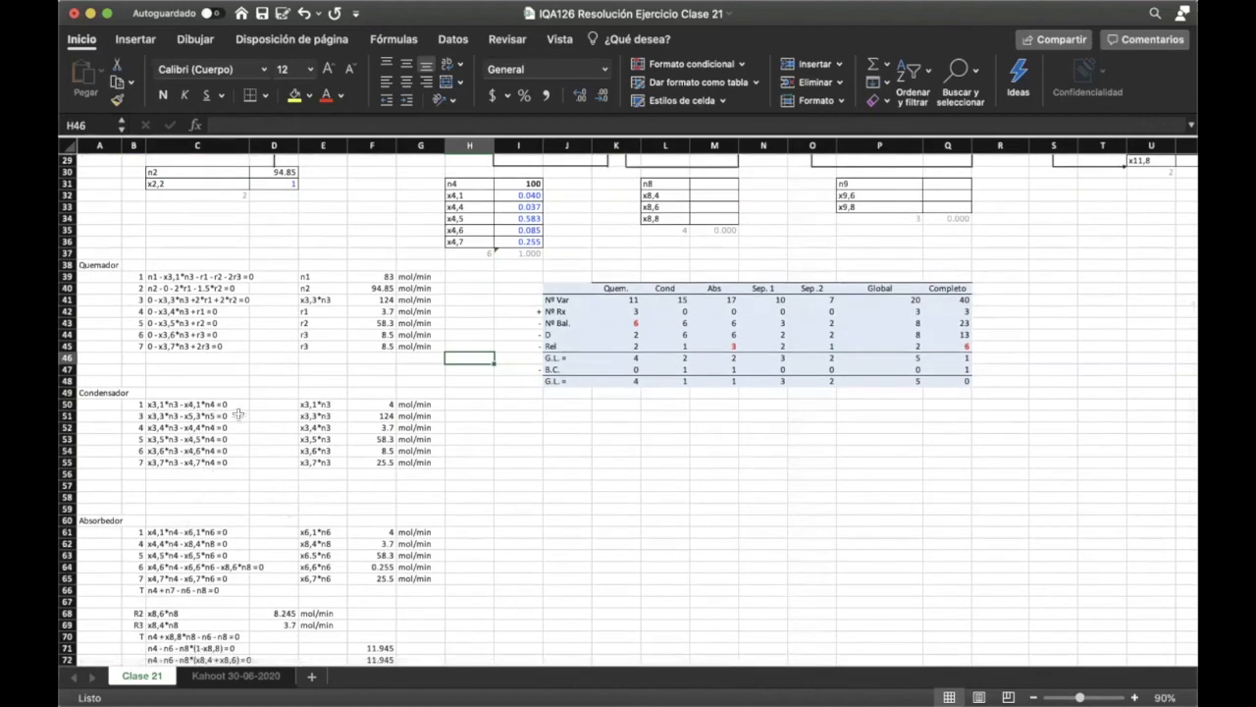
pyautogui.scroll(3, 238, 414)
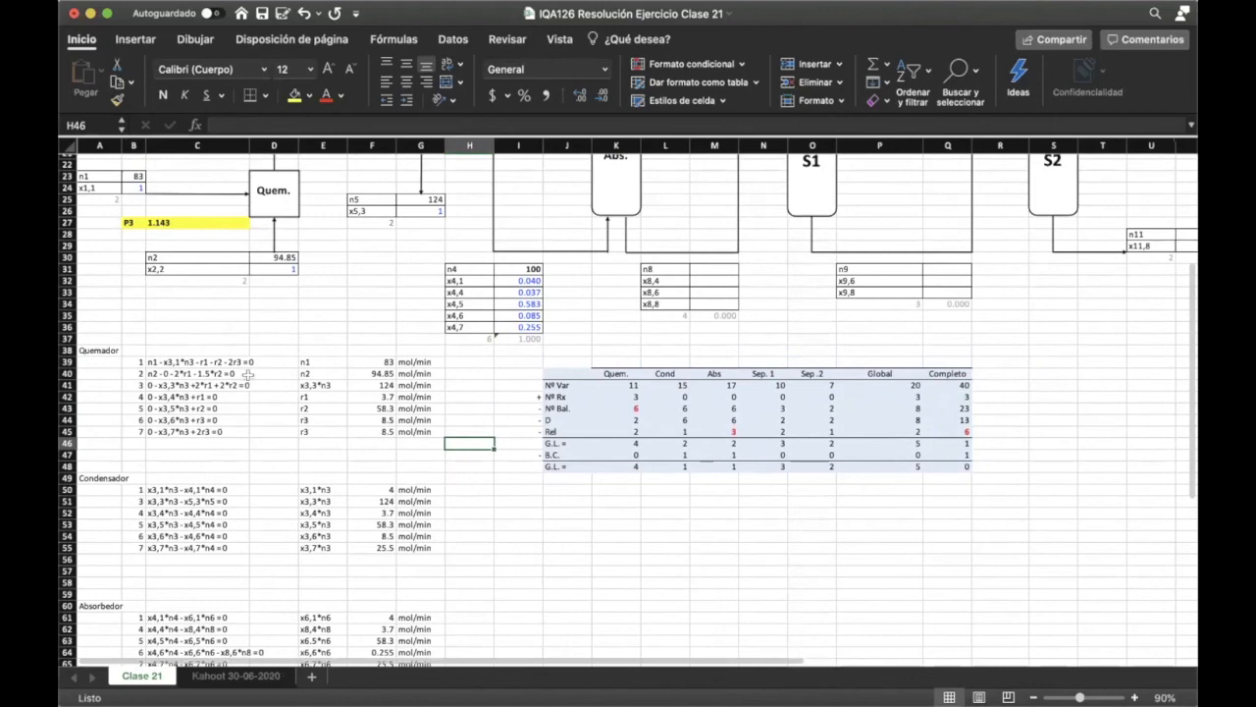
pyautogui.scroll(3, 276, 391)
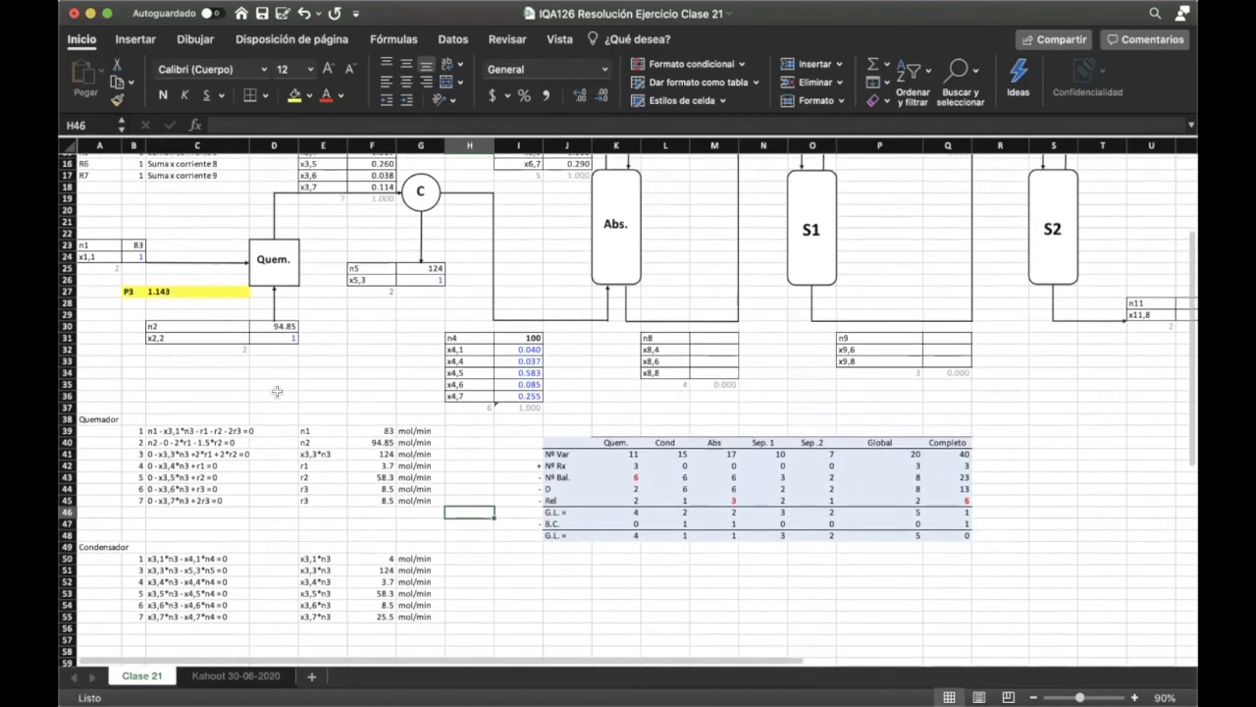
pyautogui.scroll(1, 276, 391)
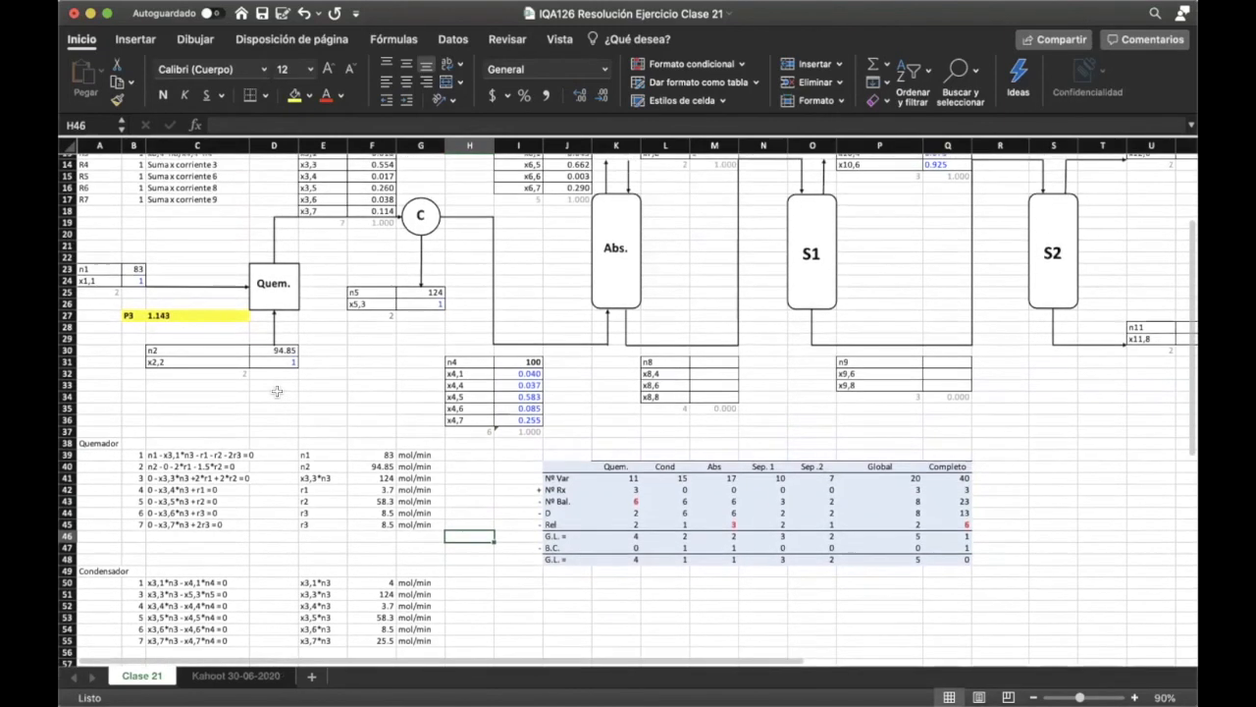
pyautogui.click(134, 268)
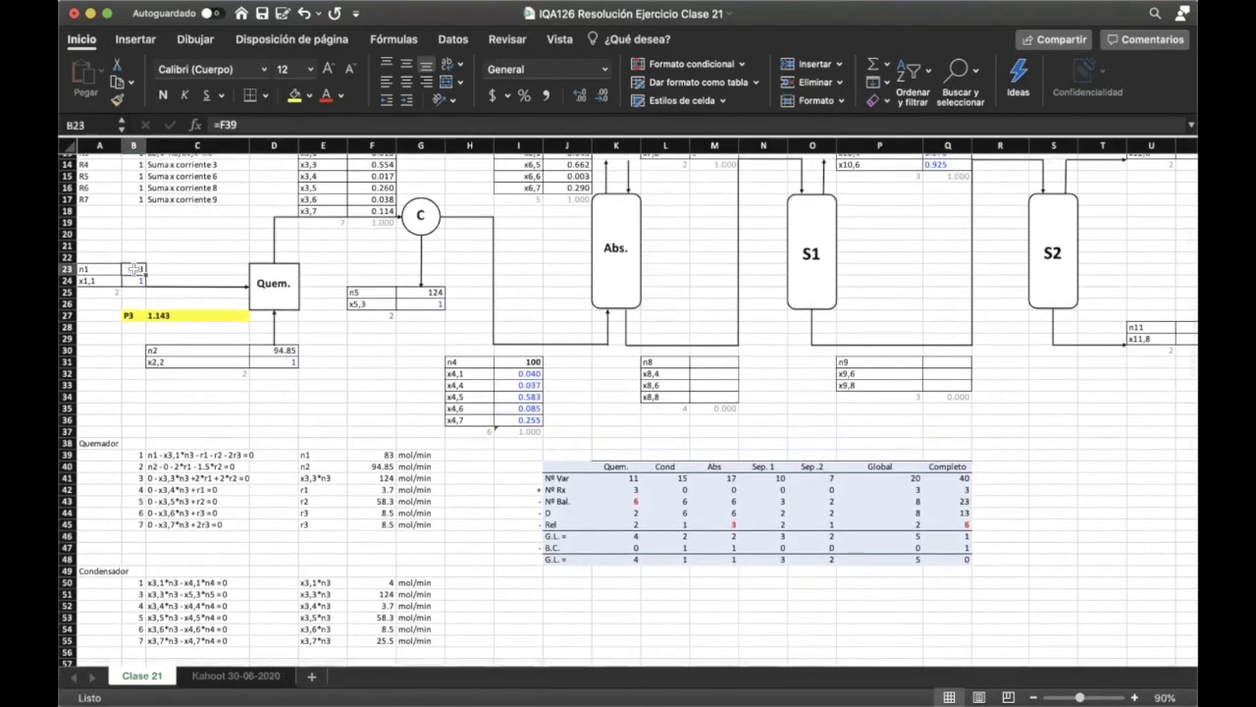
pyautogui.click(260, 350)
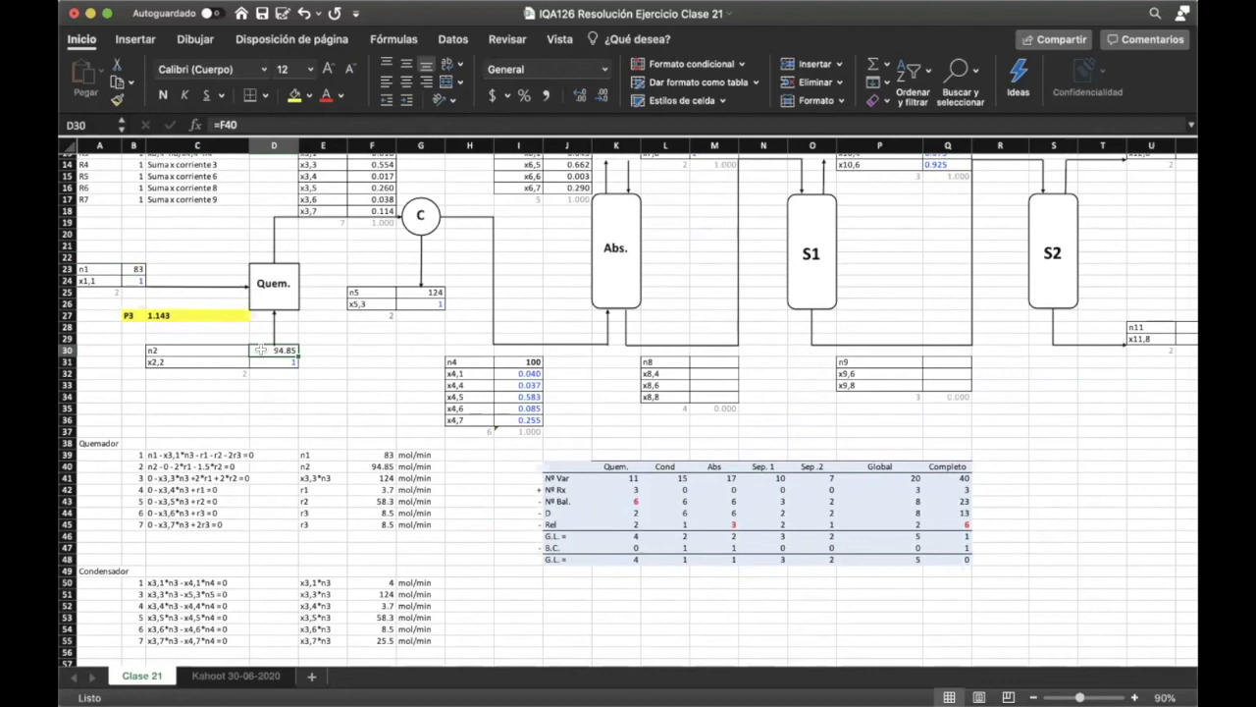
pyautogui.moveTo(135, 315); pyautogui.dragTo(182, 314)
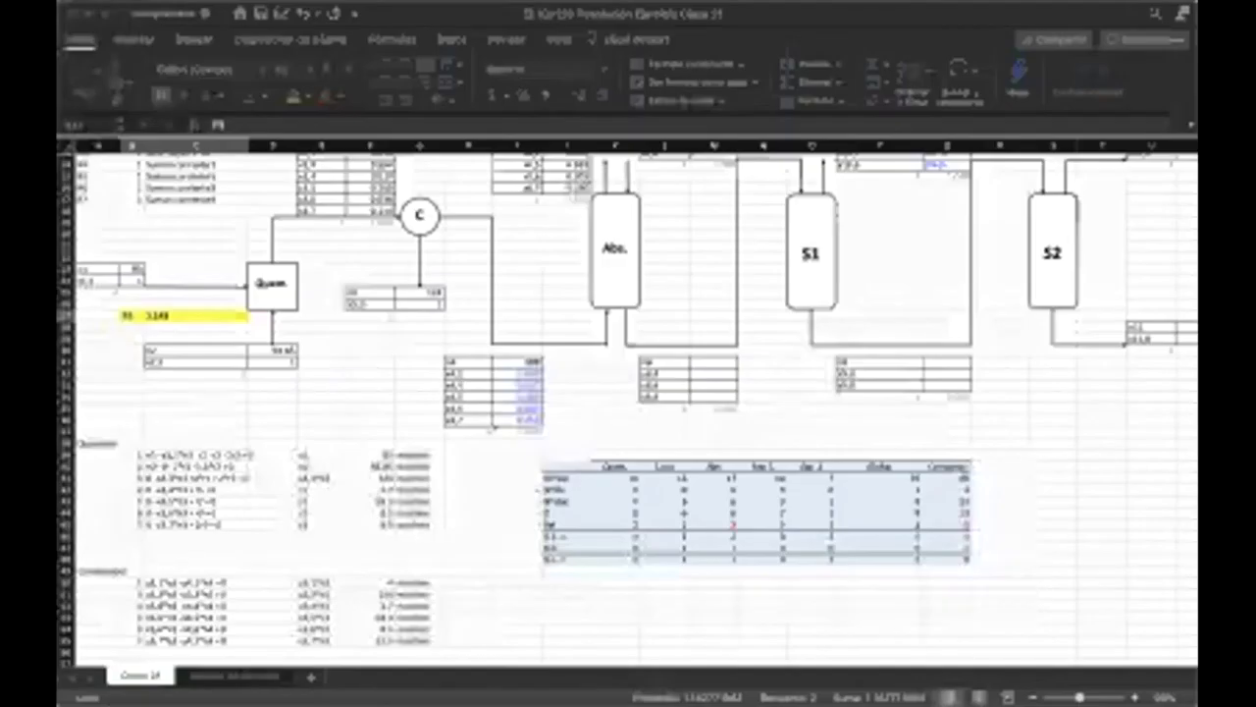
pyautogui.click(283, 389)
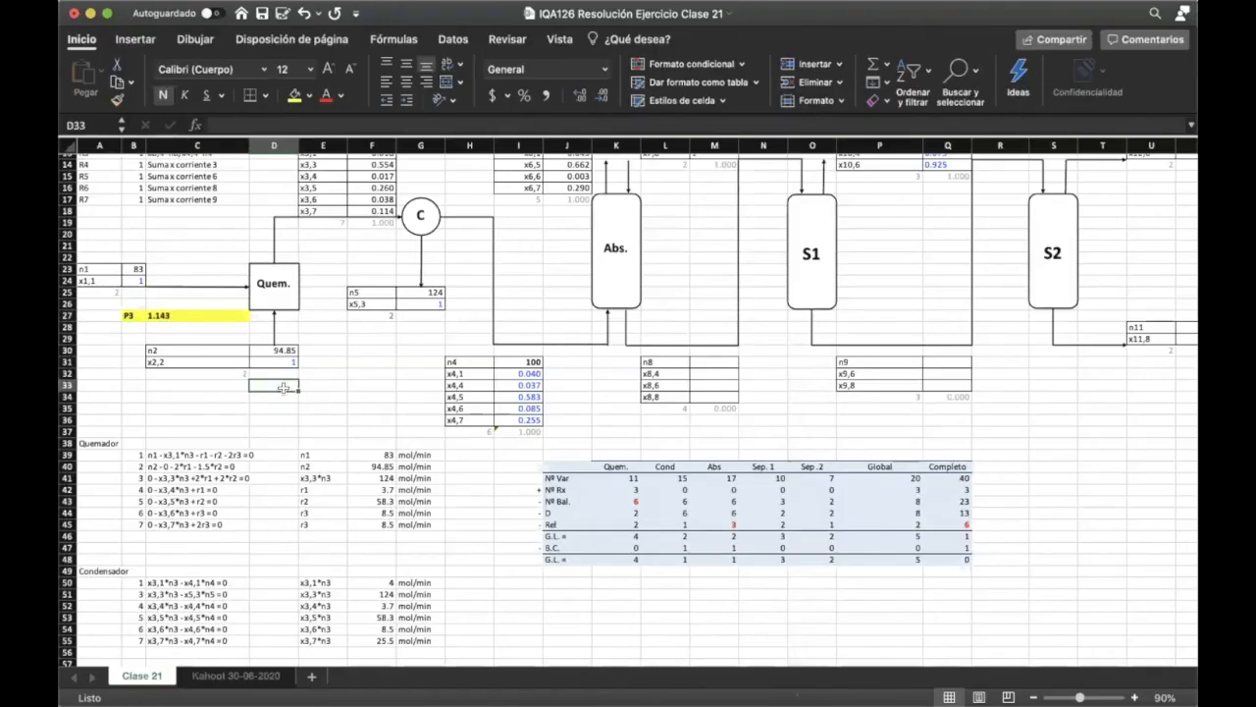
# - Trace n1 from B23 to the F39 formula and its stream 3 and reaction terms
pyautogui.click(139, 269)
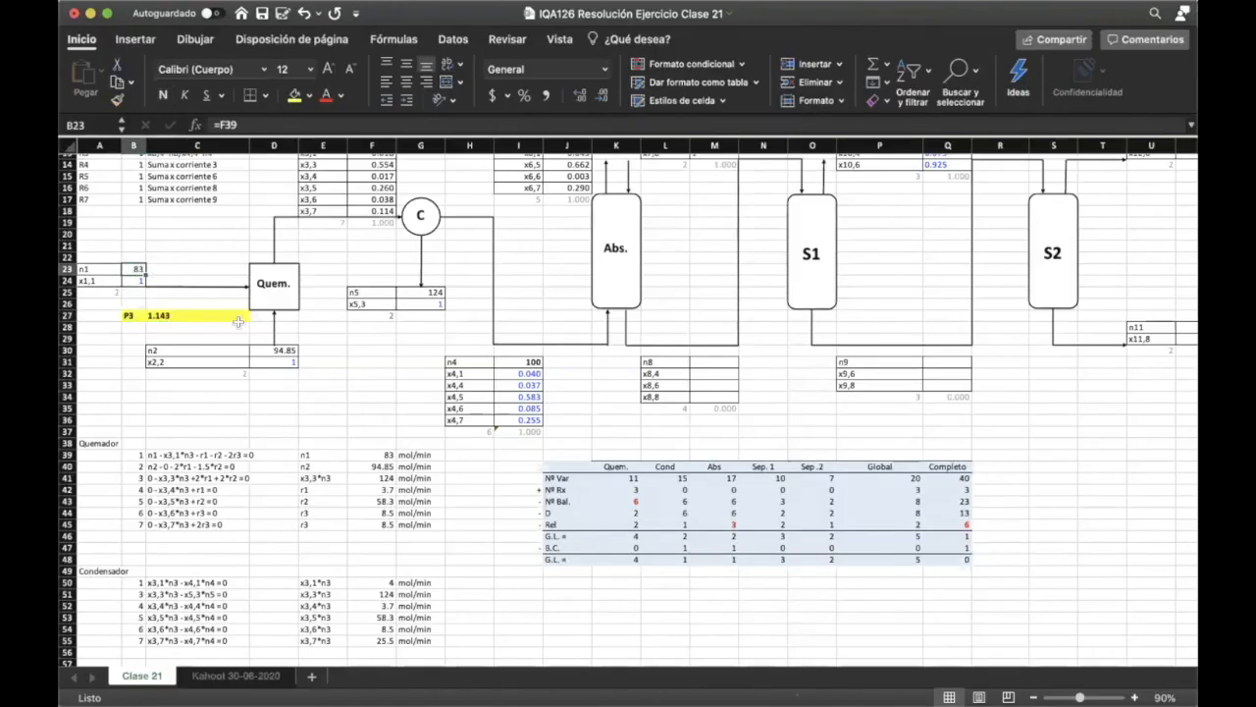
pyautogui.click(376, 454)
pyautogui.click(416, 128)
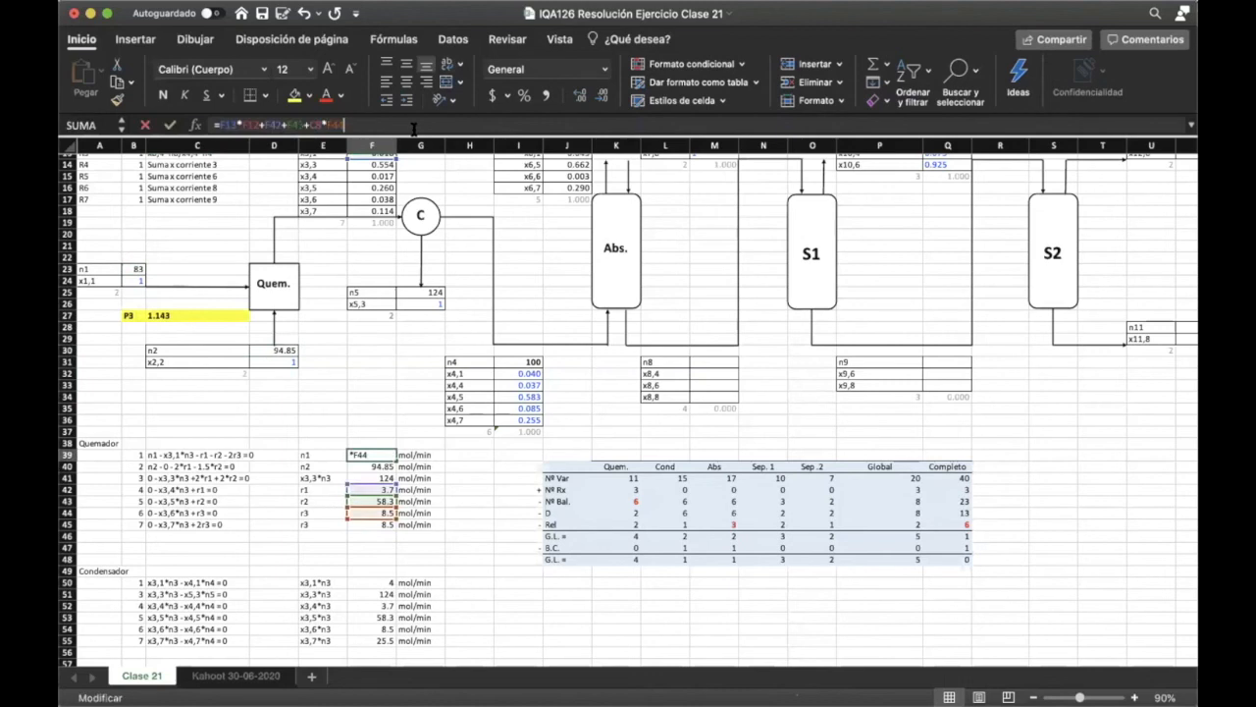
# - Review the n4 calculation basis in I31 and the P3 formula D30/B23 in C27
pyautogui.click(534, 361)
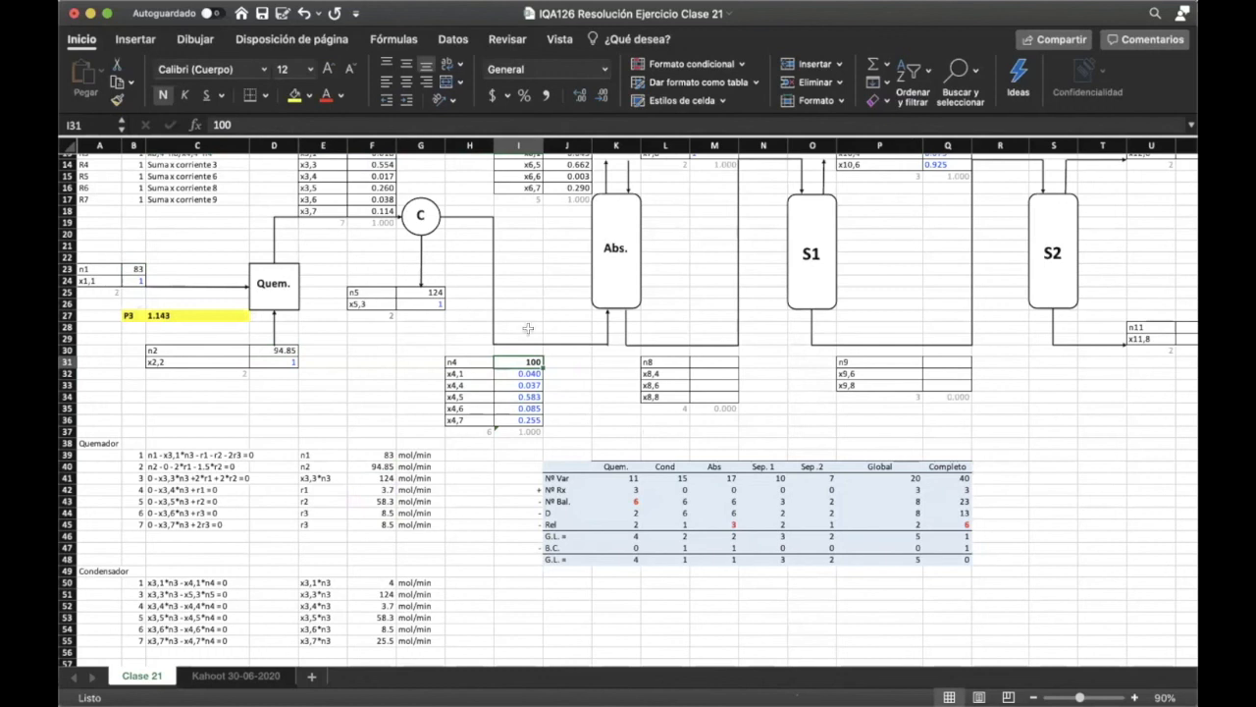
pyautogui.click(566, 381)
pyautogui.click(533, 361)
pyautogui.press('super+b')
pyautogui.click(167, 316)
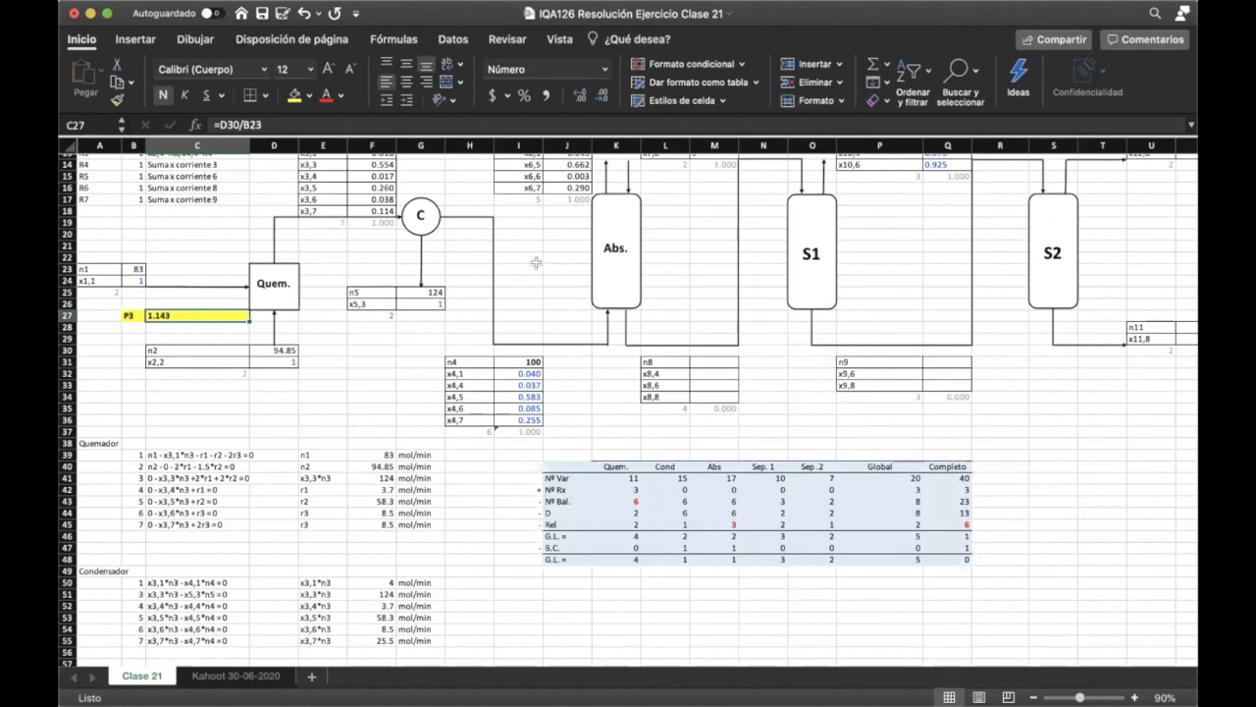
# - Check the n5 formula in G25 and trace its stream 3 references F14 and F12
pyautogui.click(432, 293)
pyautogui.scroll(2, 488, 178)
pyautogui.click(538, 124)
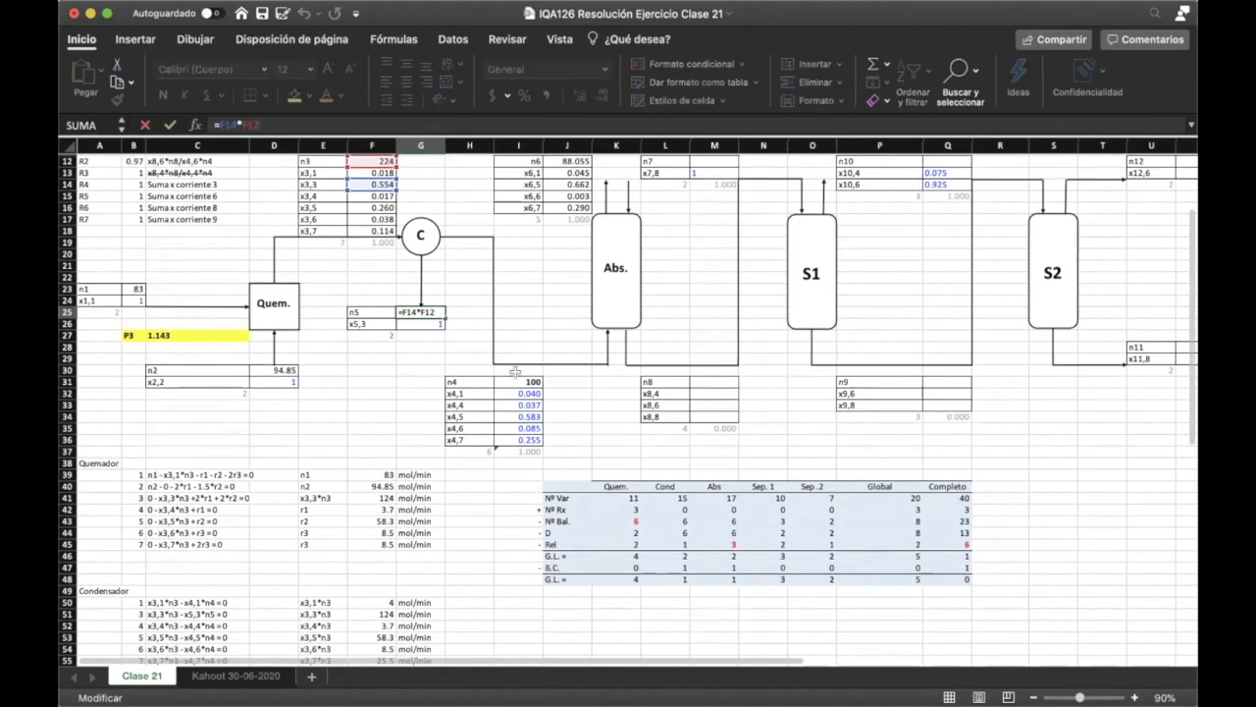
pyautogui.click(361, 392)
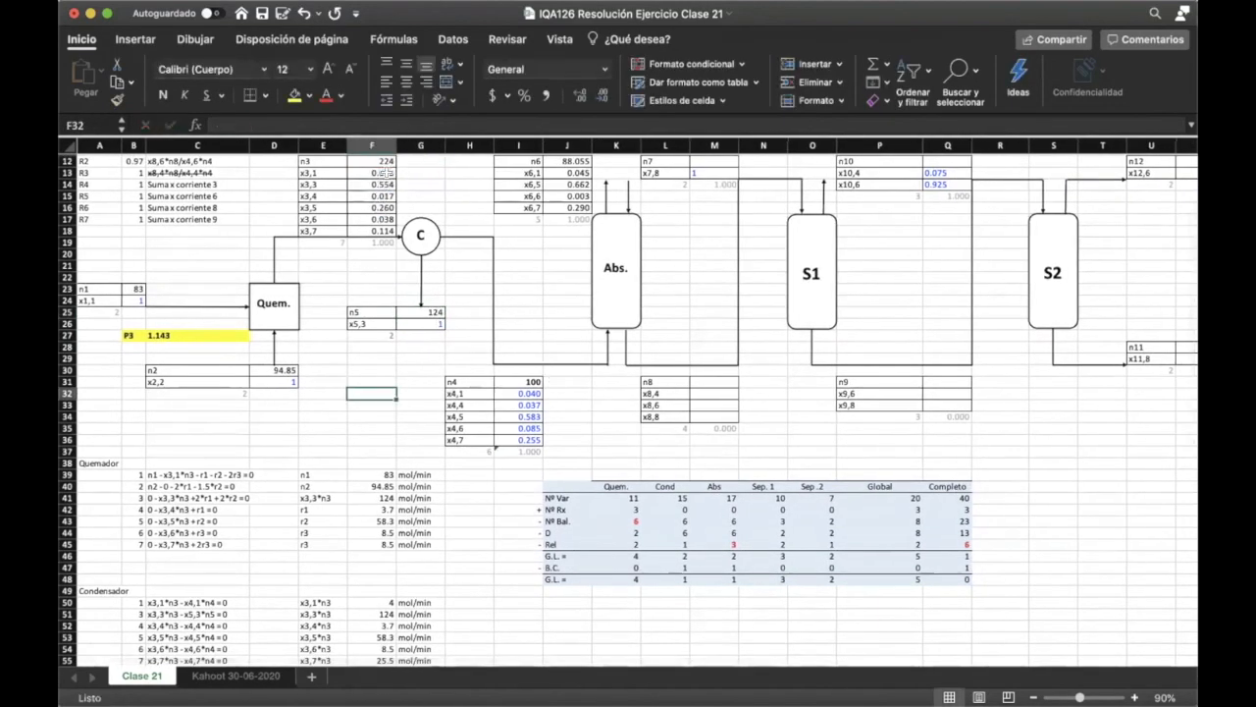
# - Trace the n3 total in F12 to the condenser component flows it sums in F50:F55
pyautogui.click(383, 172)
pyautogui.click(383, 160)
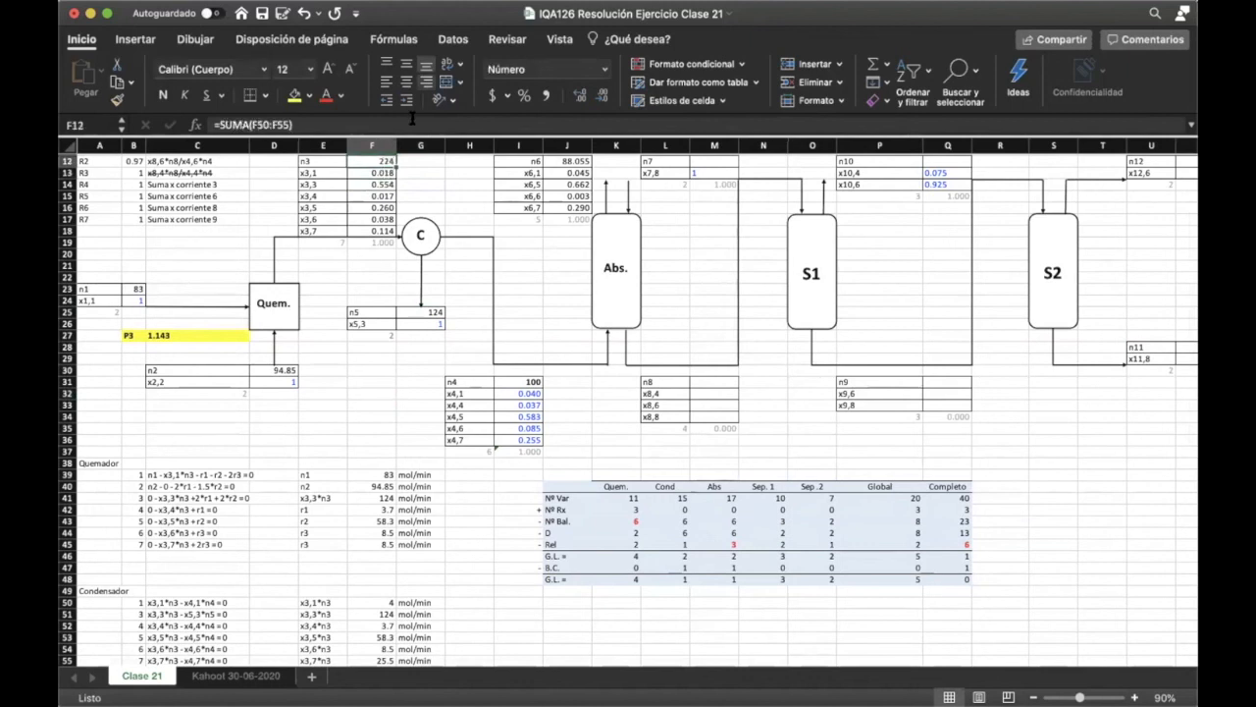
pyautogui.click(411, 118)
pyautogui.scroll(-5, 432, 542)
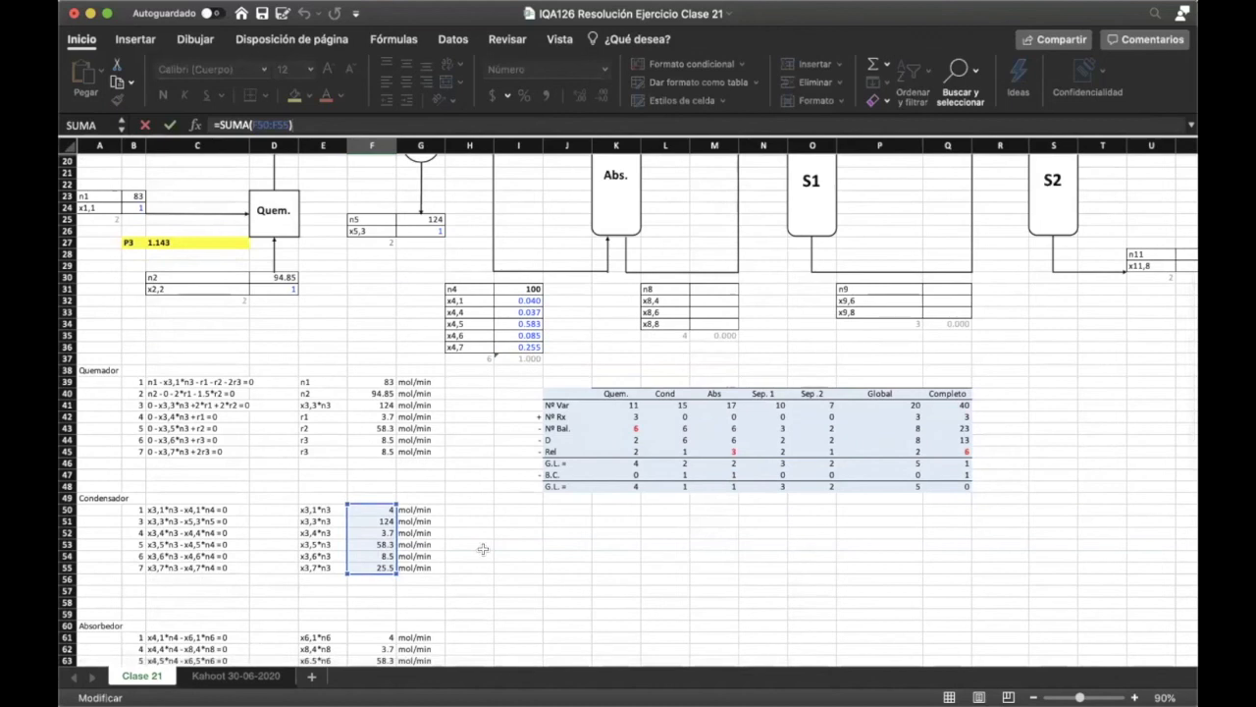
pyautogui.scroll(6, 483, 548)
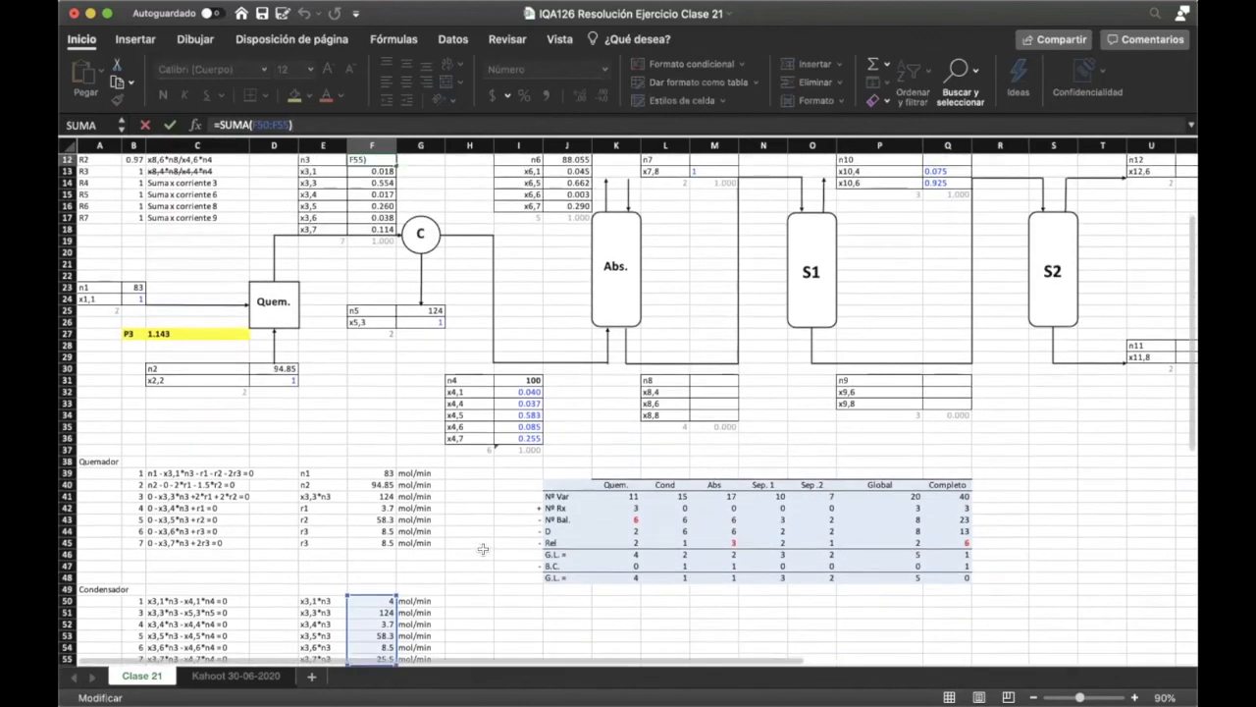
pyautogui.scroll(-1, 483, 549)
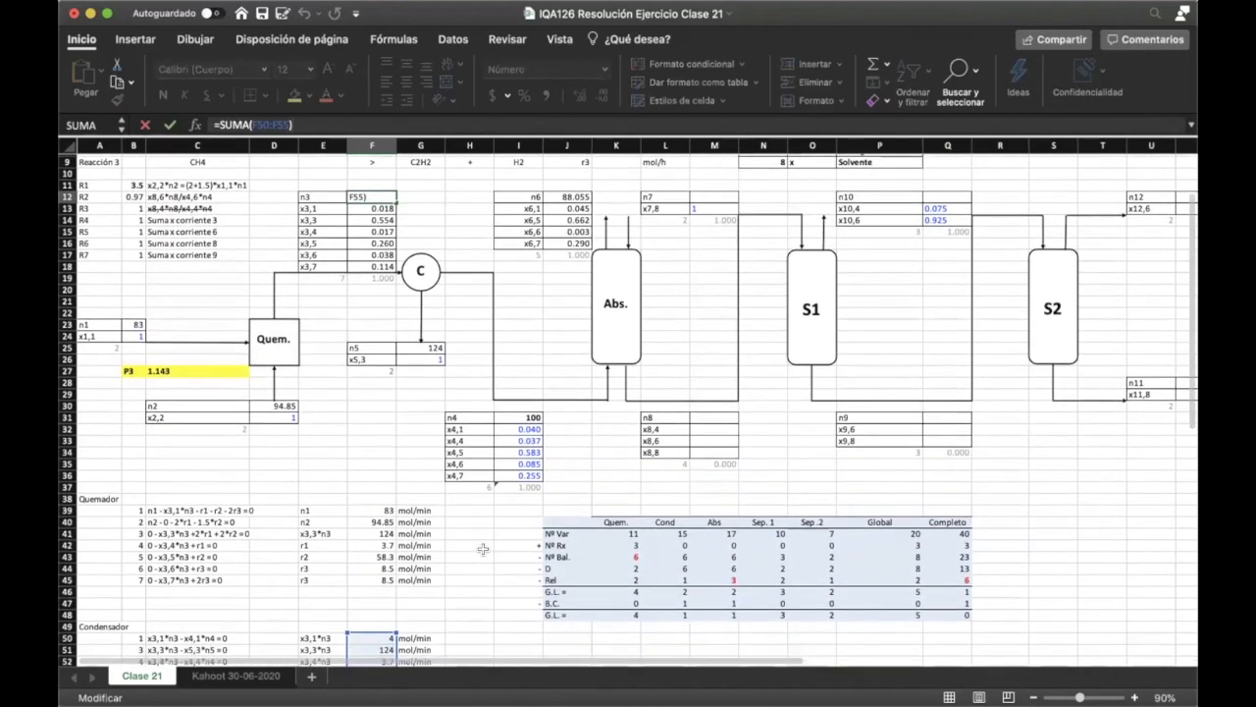
pyautogui.scroll(-6, 483, 548)
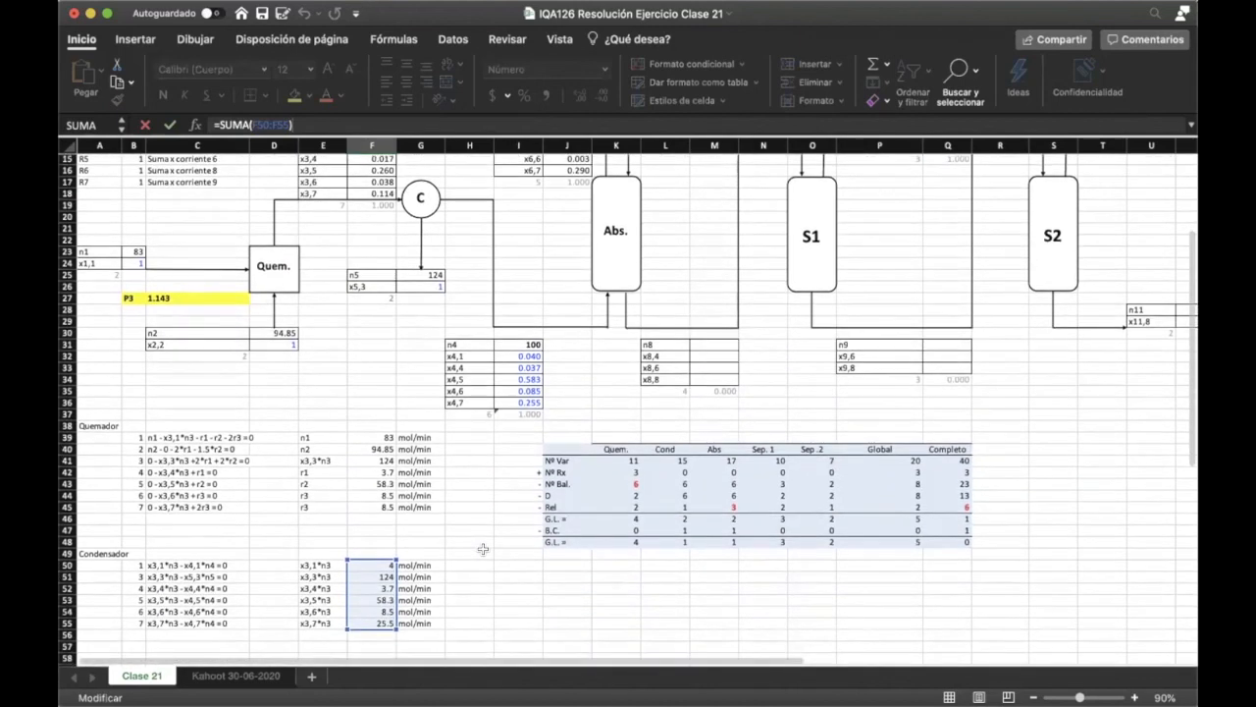
pyautogui.press('Escape')
pyautogui.scroll(5, 482, 555)
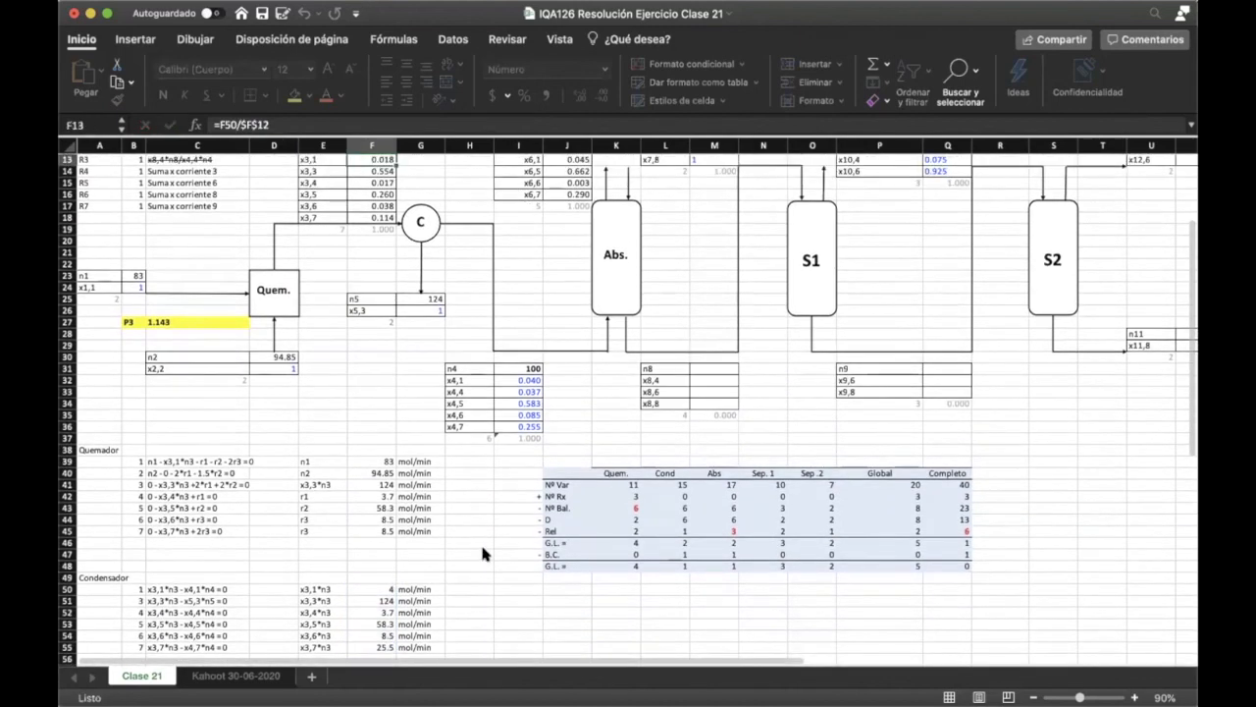
# - Inspect the condenser formulas in F50 and F51 and trace them to the stream 4 data and burner result
pyautogui.scroll(-6, 482, 554)
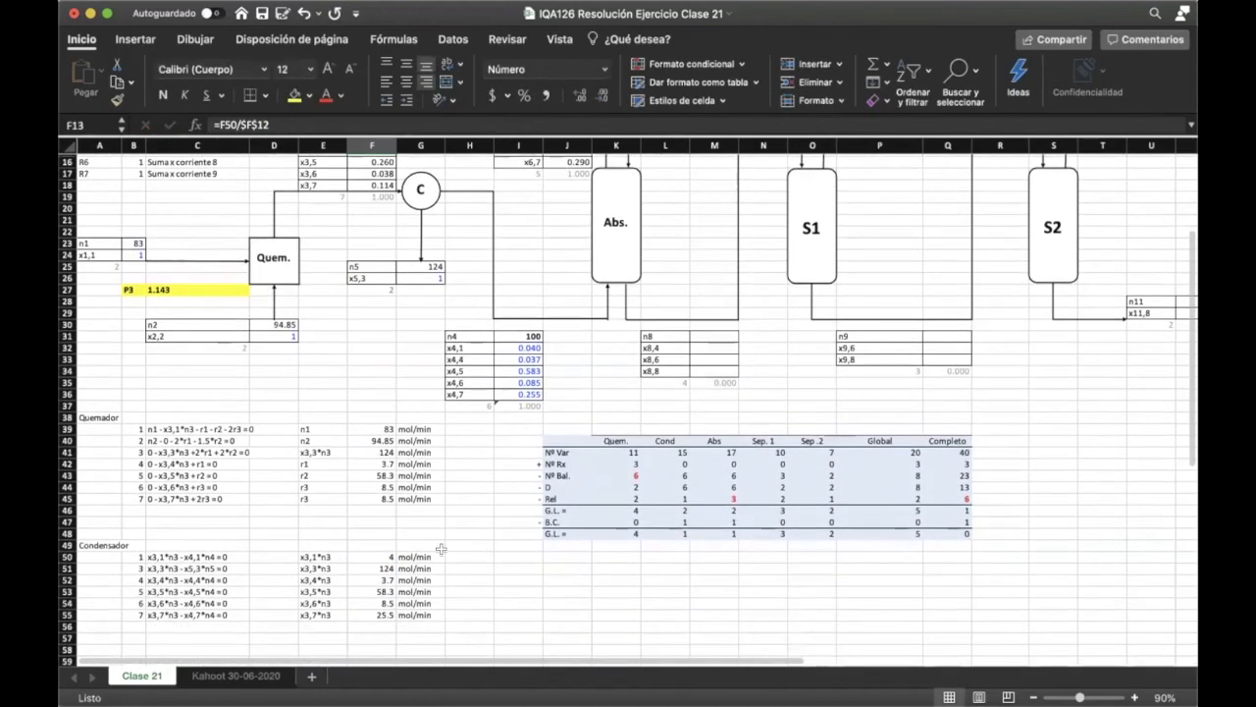
pyautogui.click(384, 555)
pyautogui.click(394, 125)
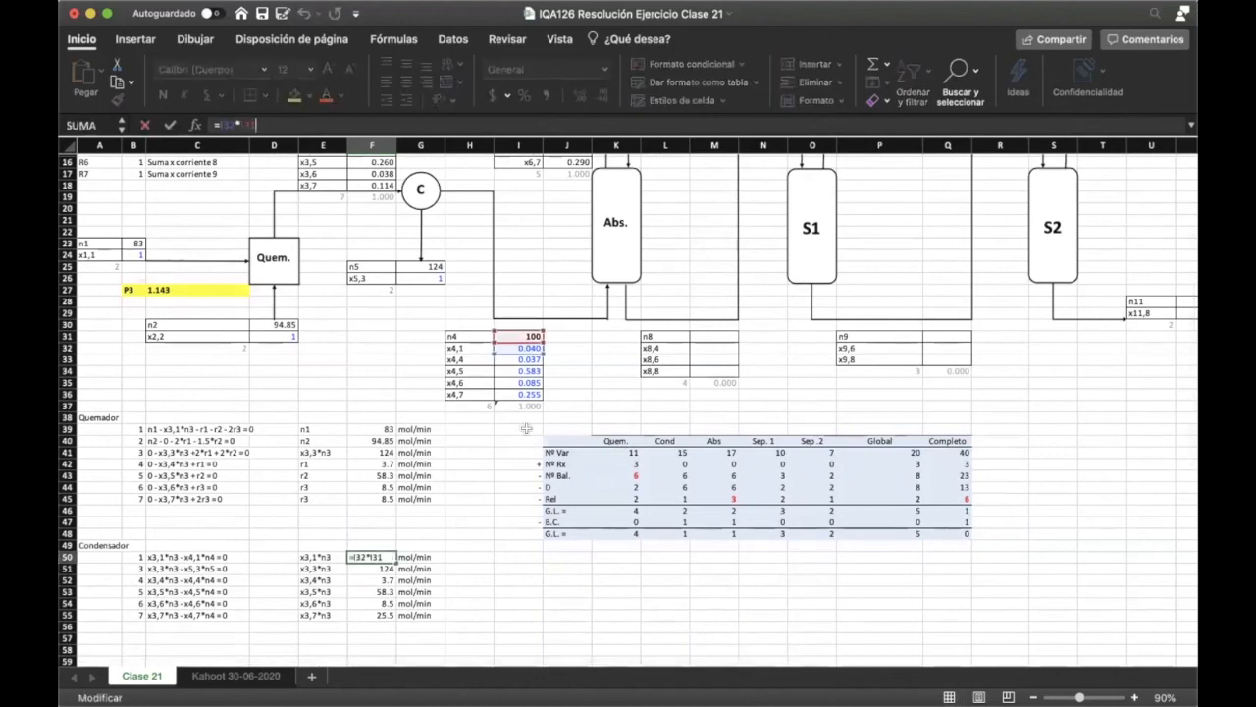
pyautogui.press('Return')
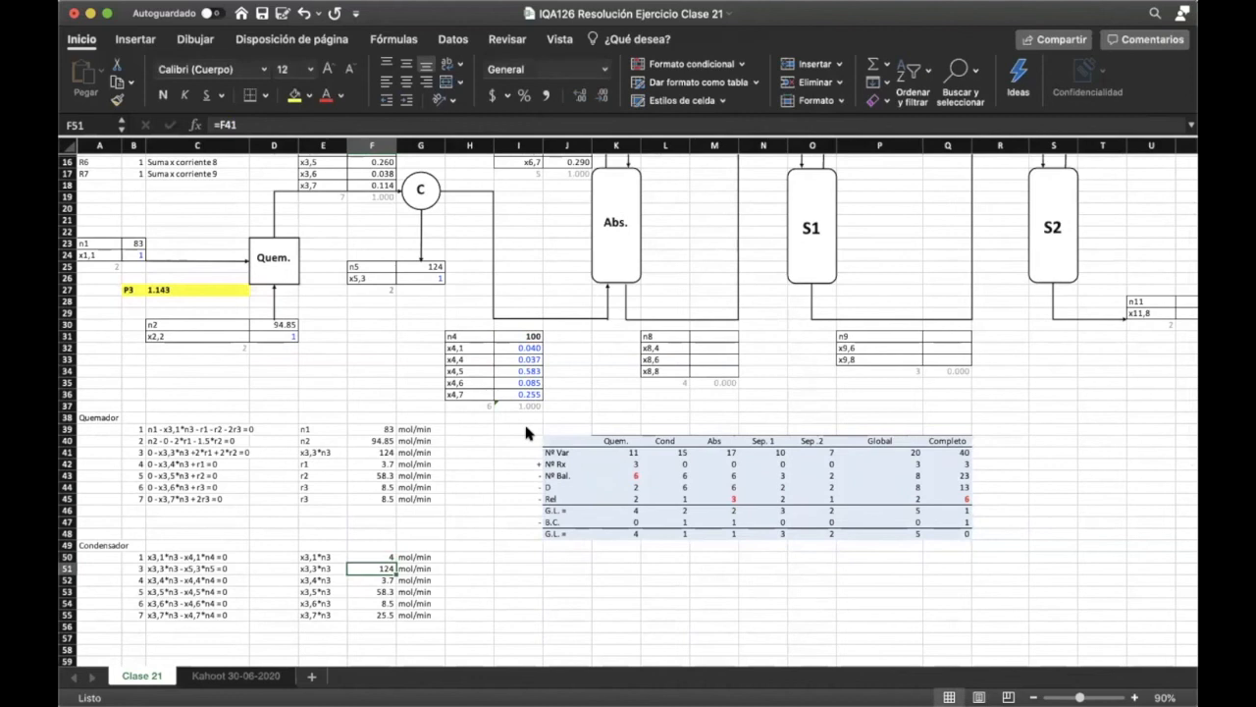
pyautogui.scroll(5, 525, 428)
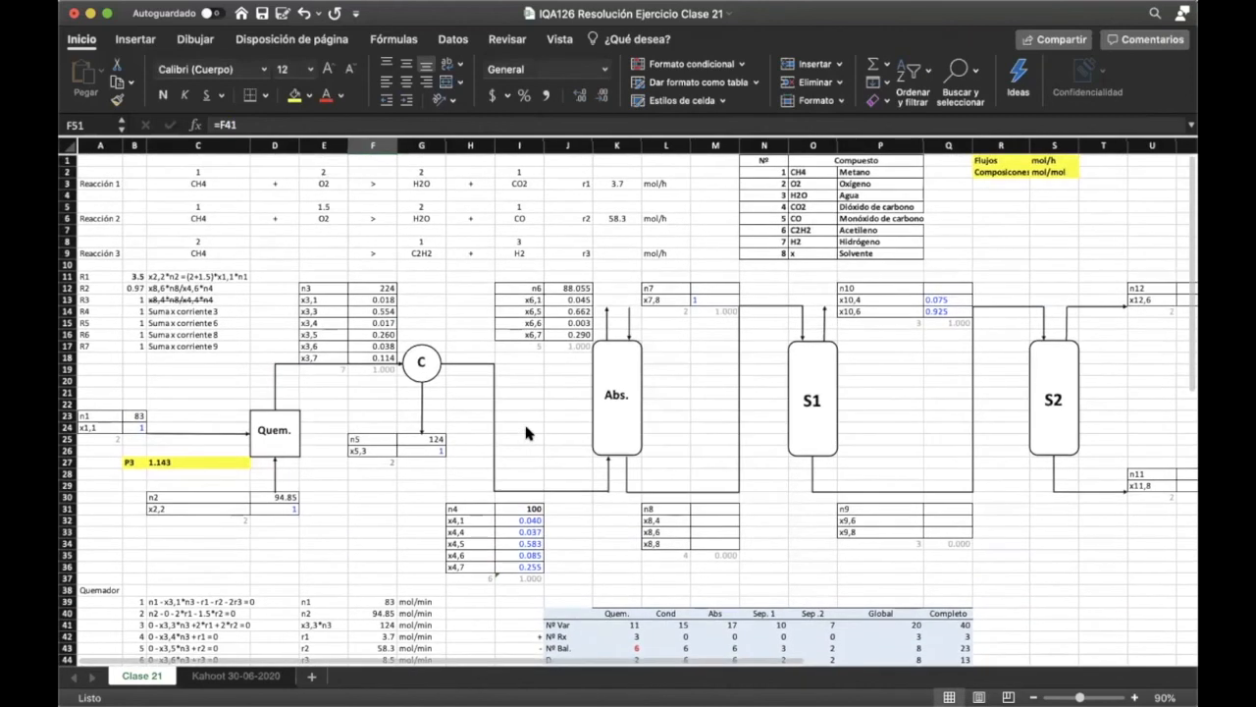
pyautogui.scroll(-5, 524, 420)
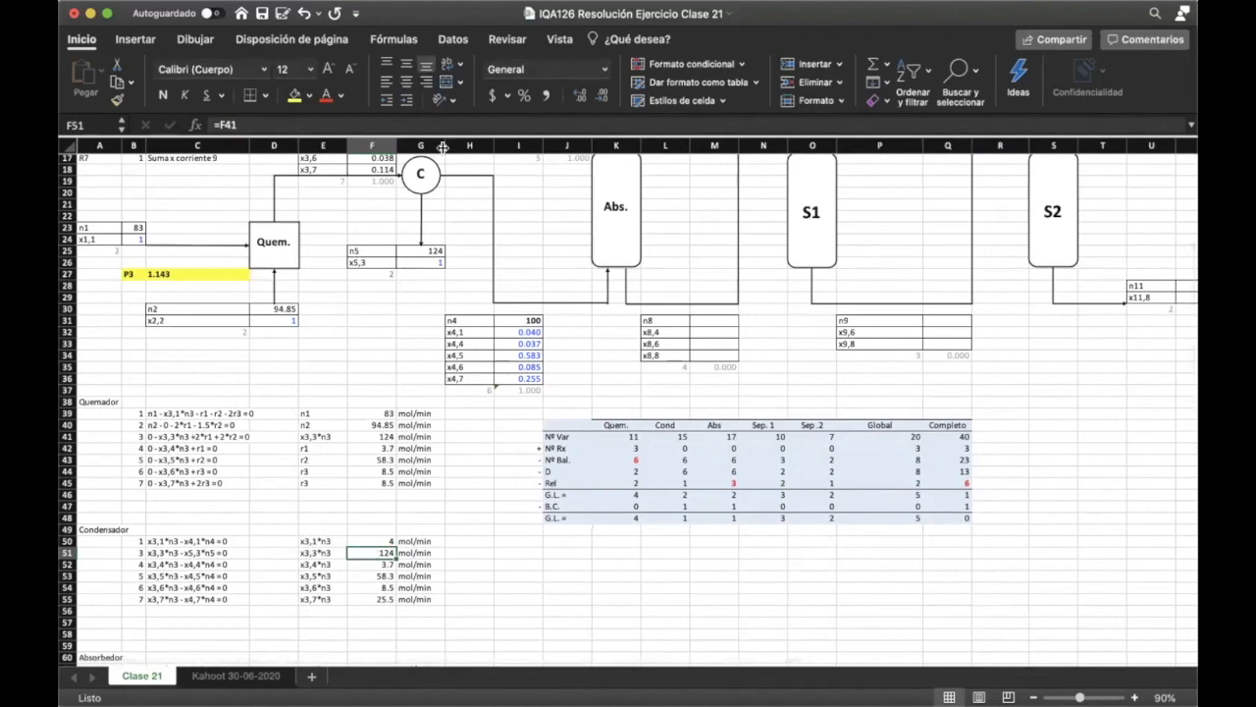
pyautogui.click(471, 124)
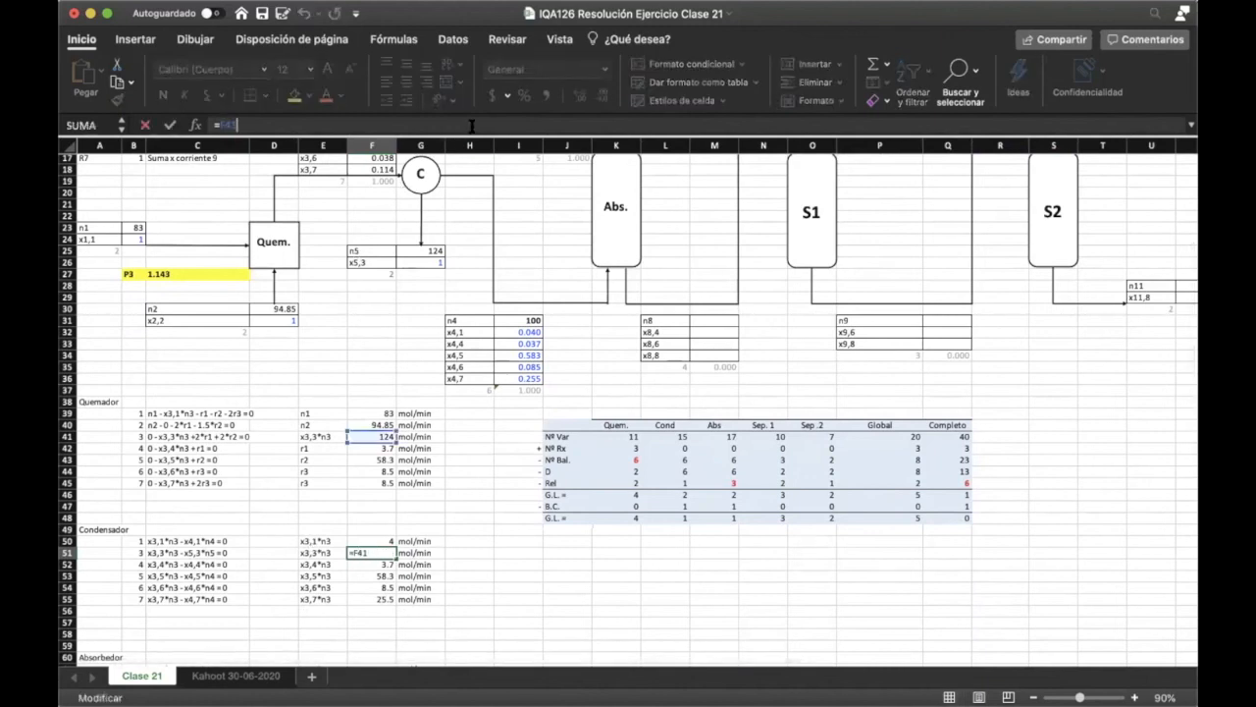
pyautogui.press('Return')
# - Review the burner's water balance in C41 with its E41 and F41 result, and compare it with n5 in G25
pyautogui.click(174, 432)
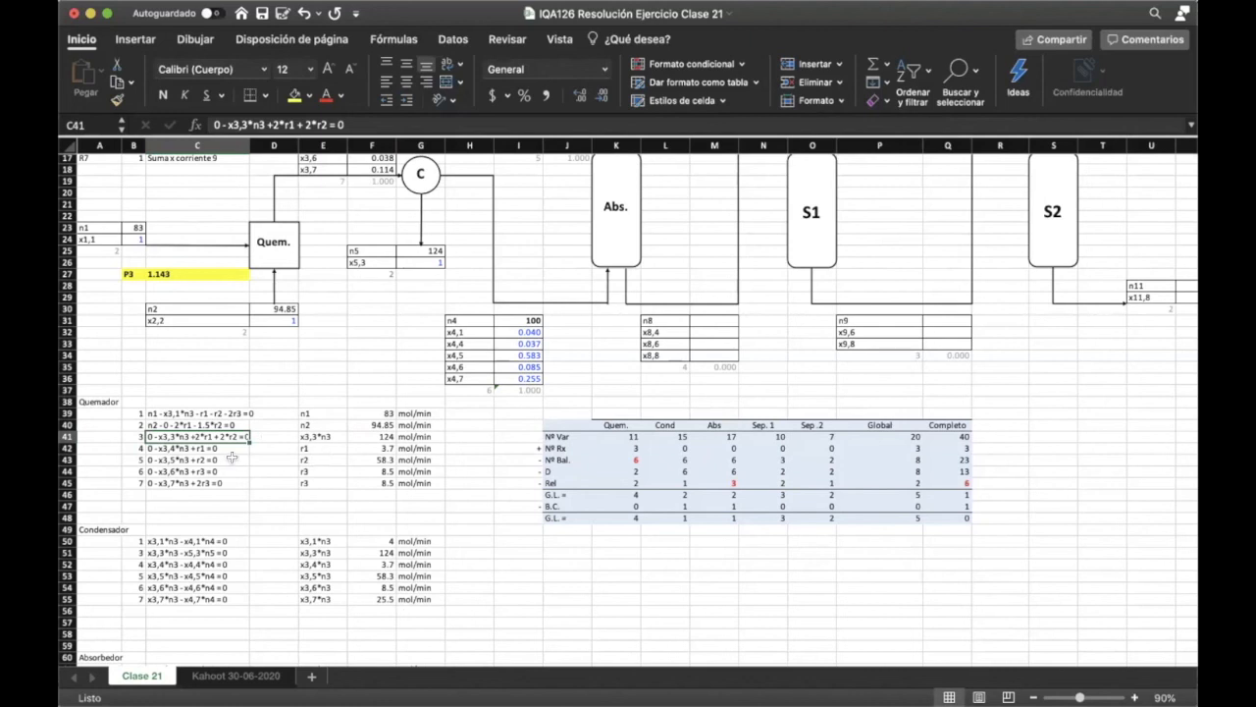
pyautogui.click(397, 125)
pyautogui.press('Return')
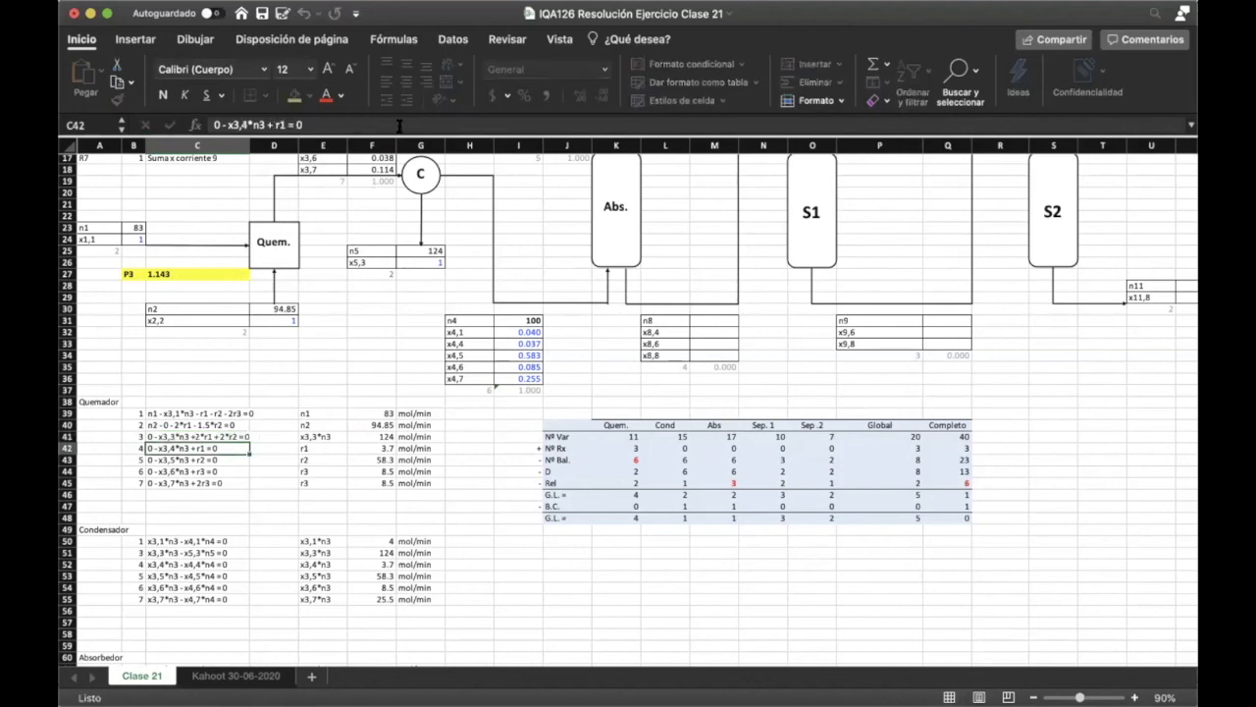
pyautogui.click(310, 433)
pyautogui.click(467, 122)
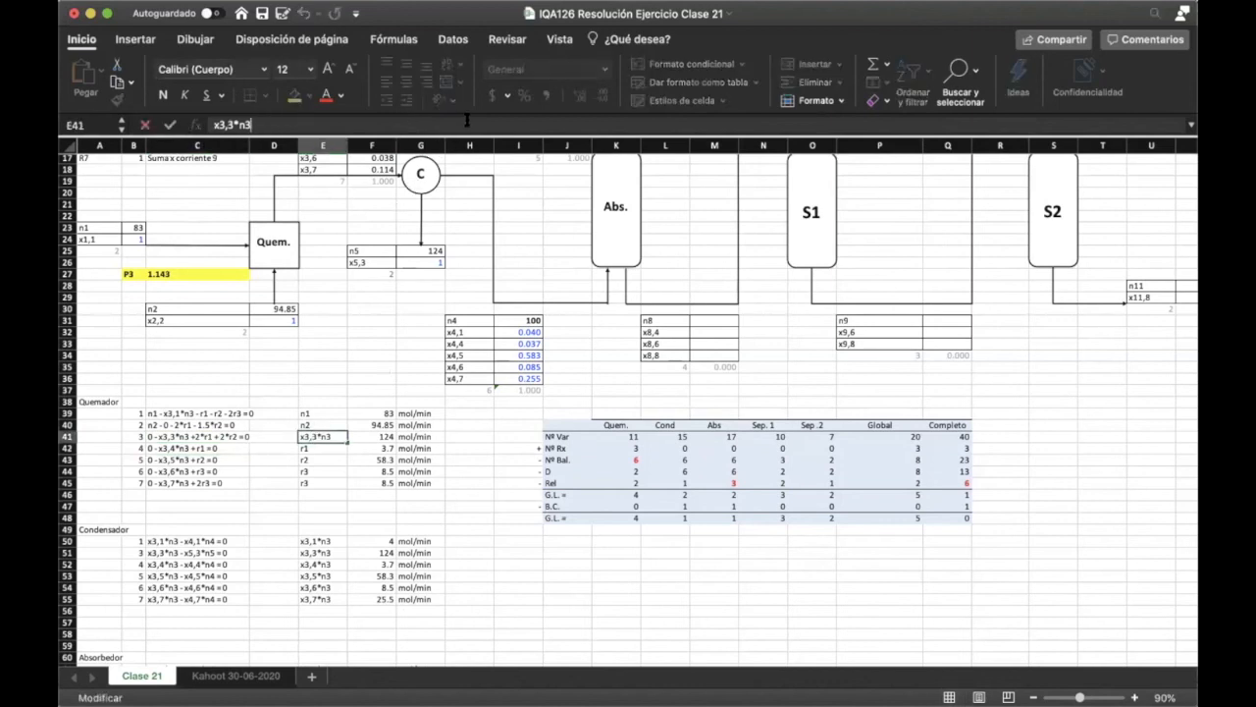
pyautogui.press('Return')
pyautogui.click(385, 436)
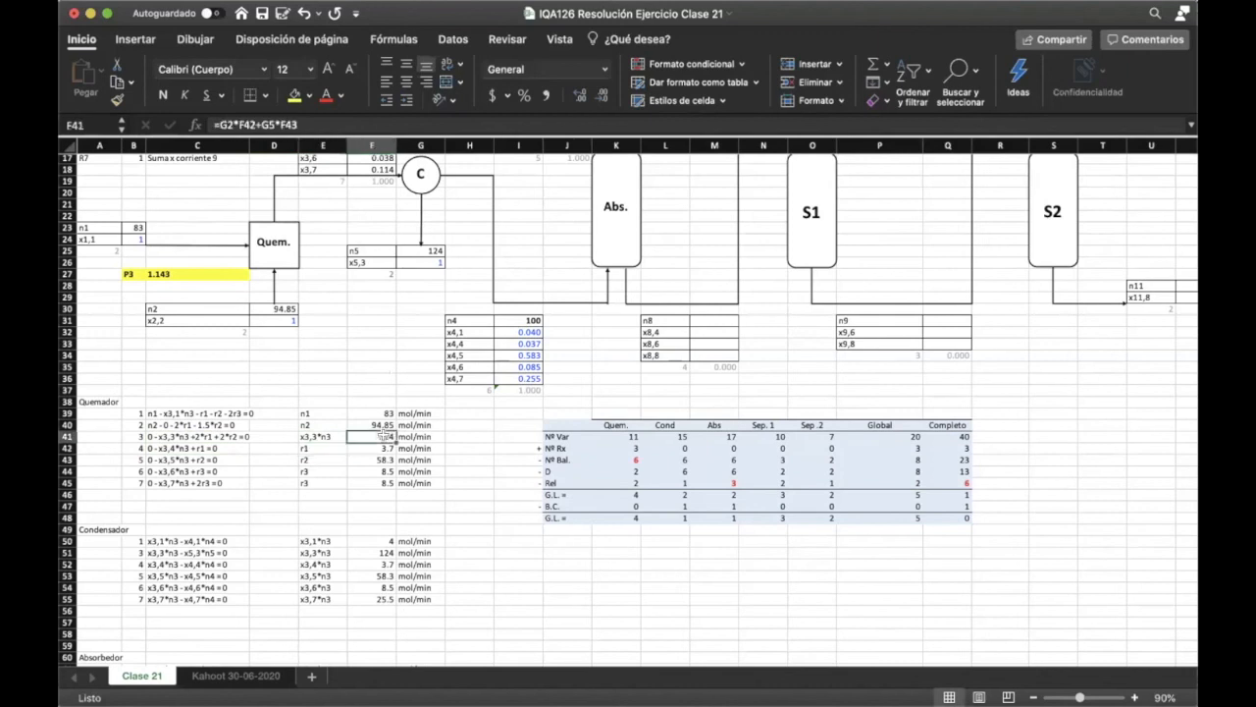
pyautogui.click(434, 252)
pyautogui.scroll(1, 440, 491)
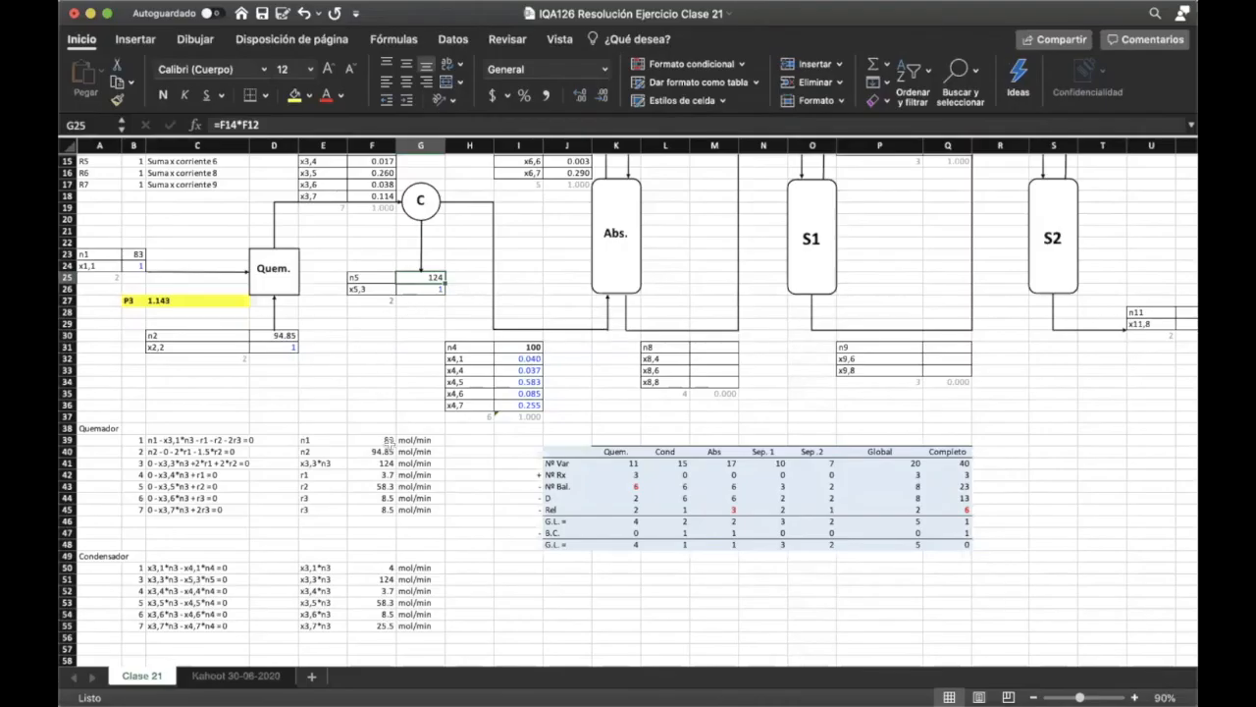
# - Try labelling the condenser's x3,3*n3 row P4 in H51 and highlighting E51:H51 in bold with yellow fill
pyautogui.click(462, 581)
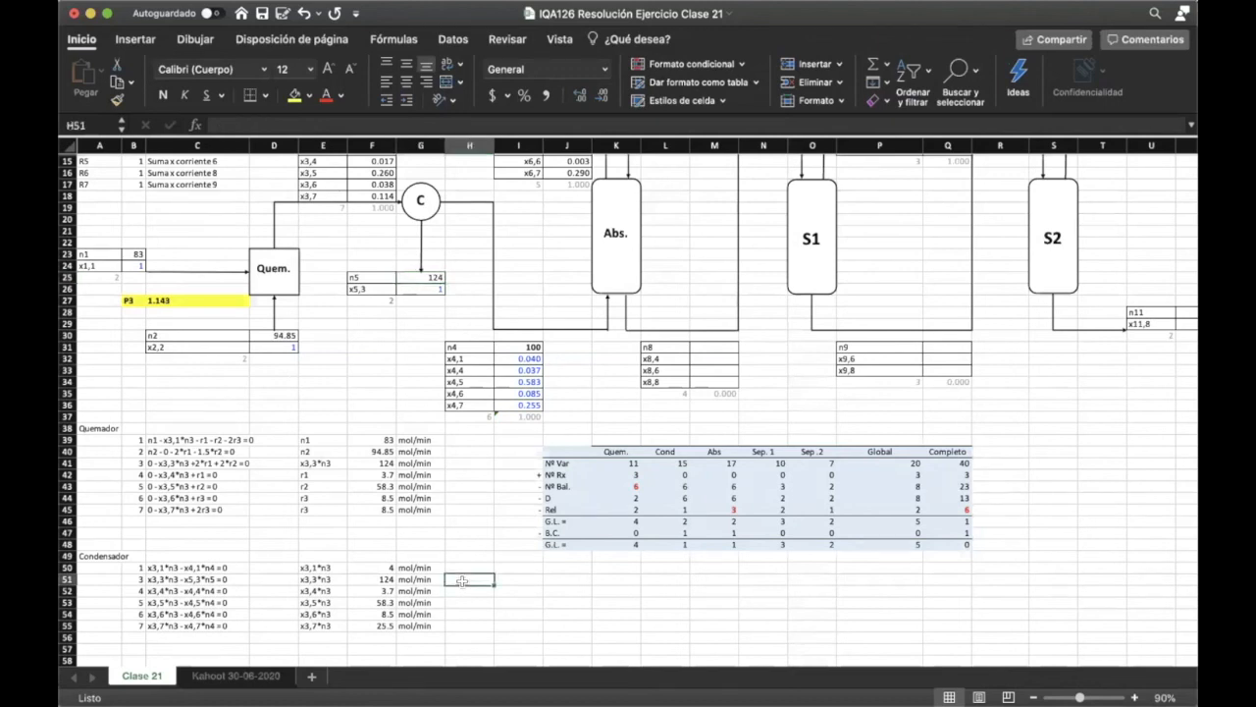
pyautogui.write('P4')
pyautogui.press('Return')
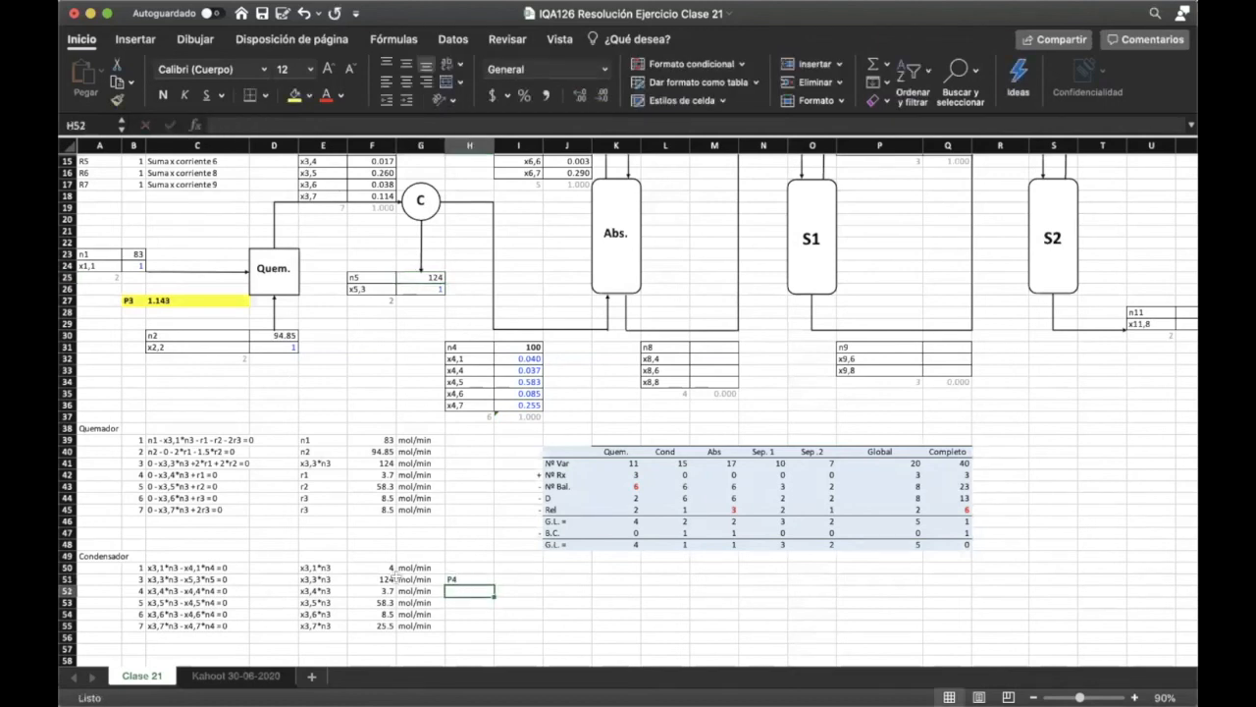
pyautogui.moveTo(319, 578); pyautogui.dragTo(472, 580)
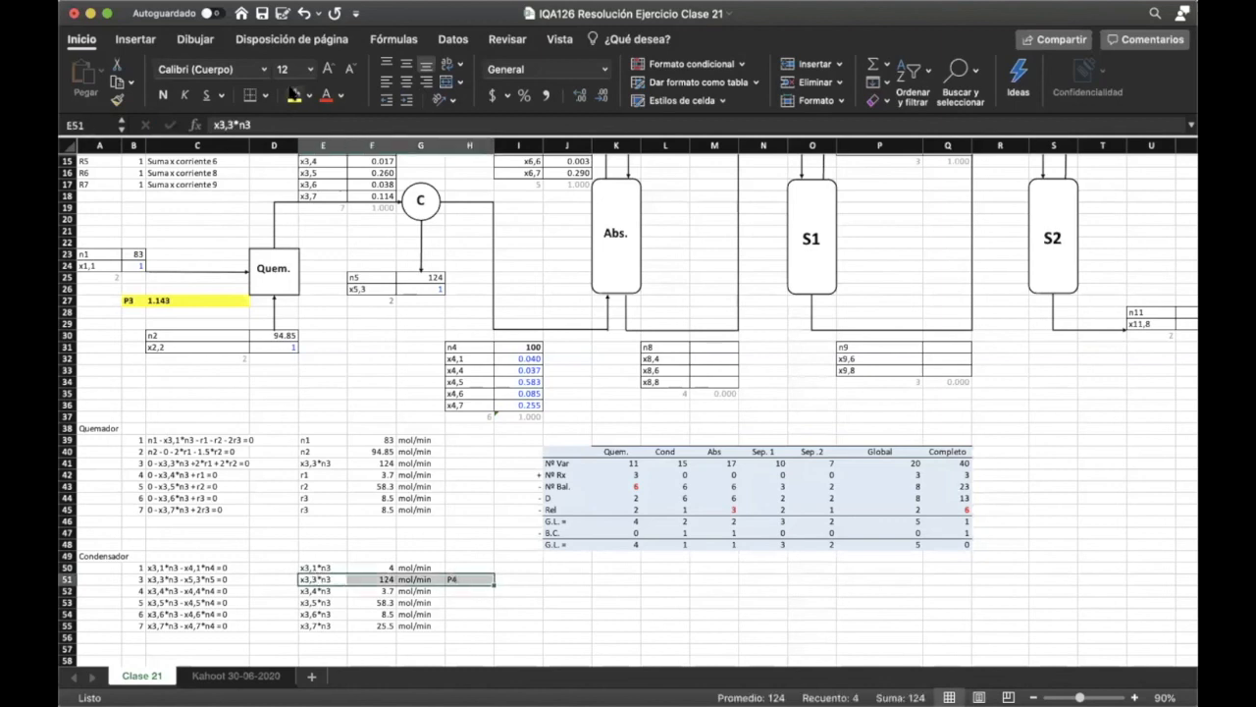
pyautogui.click(163, 94)
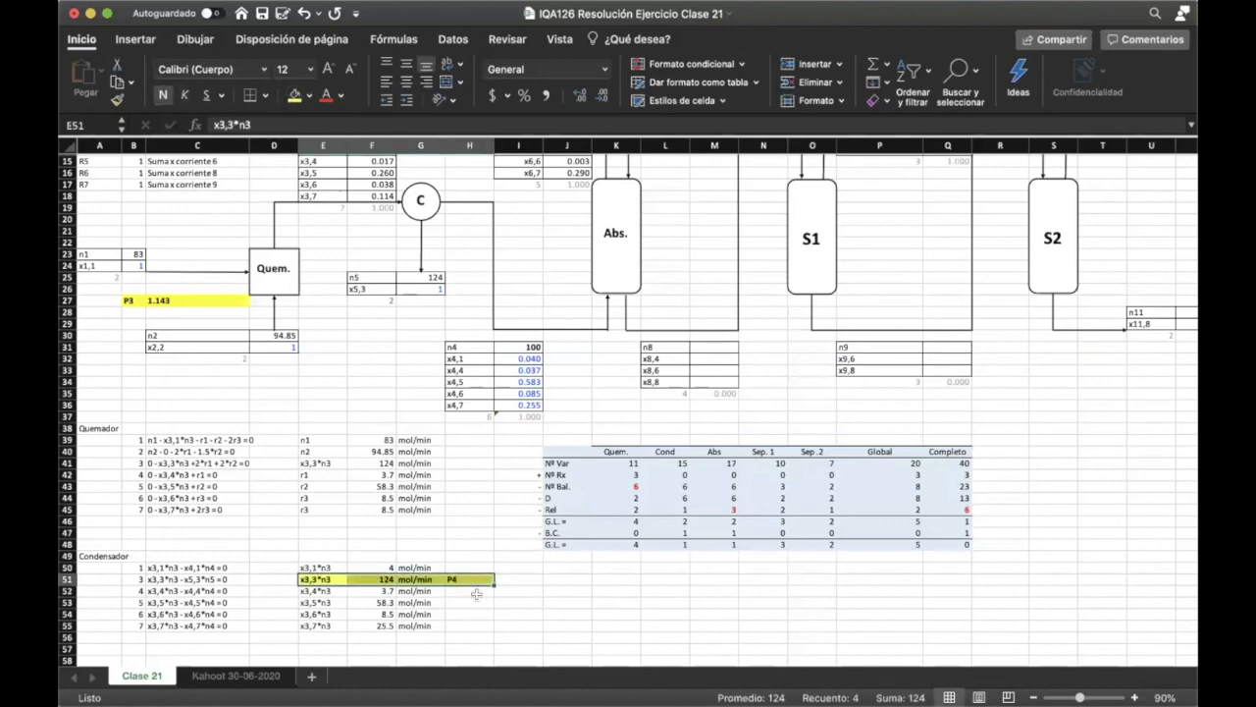
pyautogui.click(322, 579)
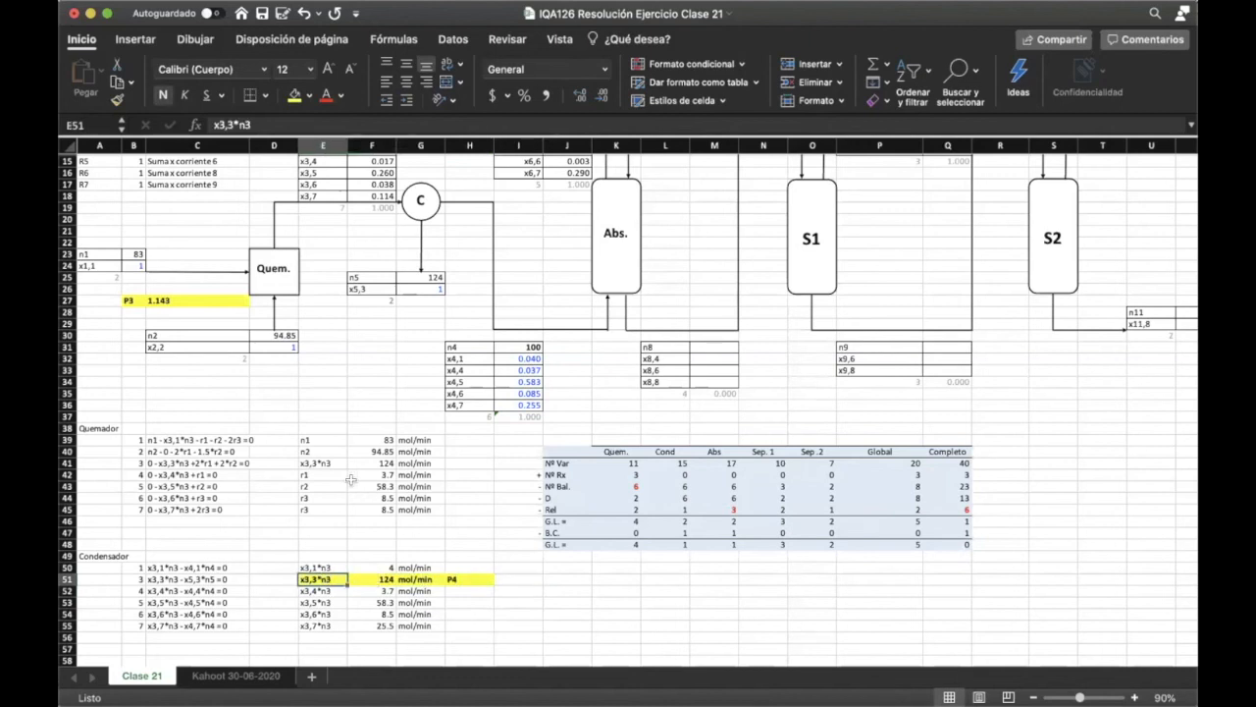
pyautogui.press('super+z')
pyautogui.press('super+z')
# - Make the burner's x3,3*n3 result in E41:G41 bold with yellow fill, and label it P4 in H41
pyautogui.moveTo(327, 465); pyautogui.dragTo(436, 463)
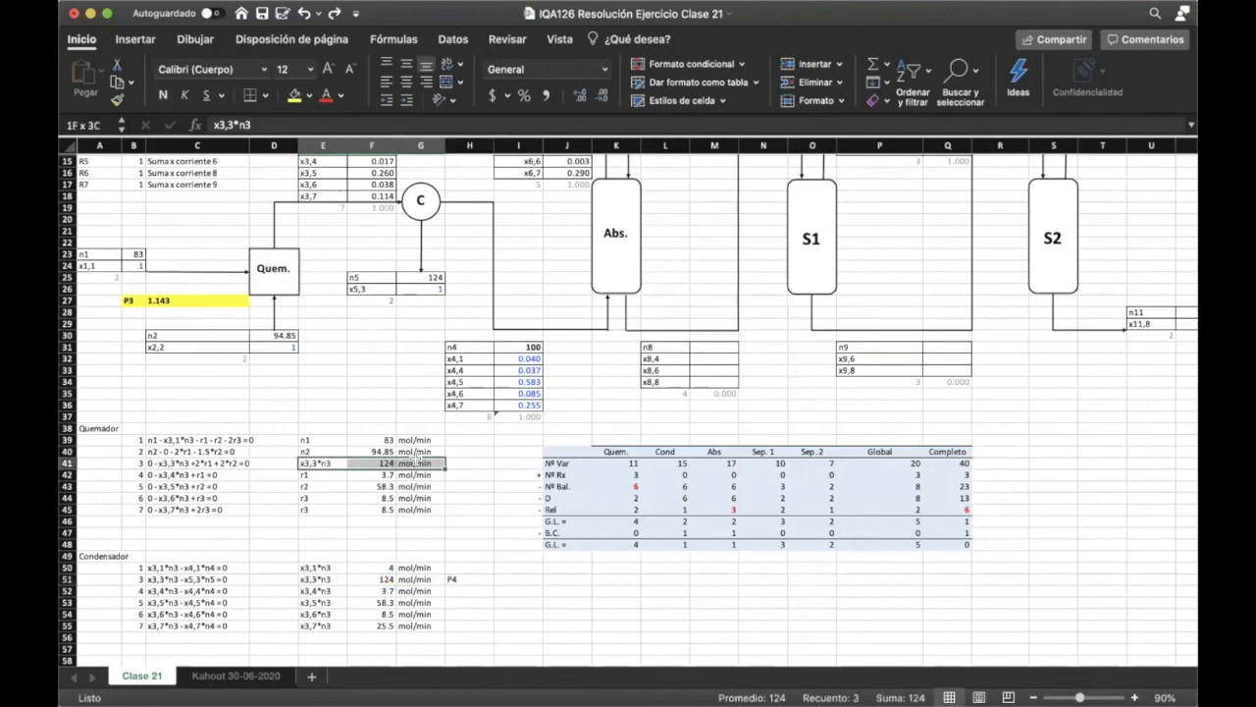
pyautogui.click(295, 95)
pyautogui.click(163, 95)
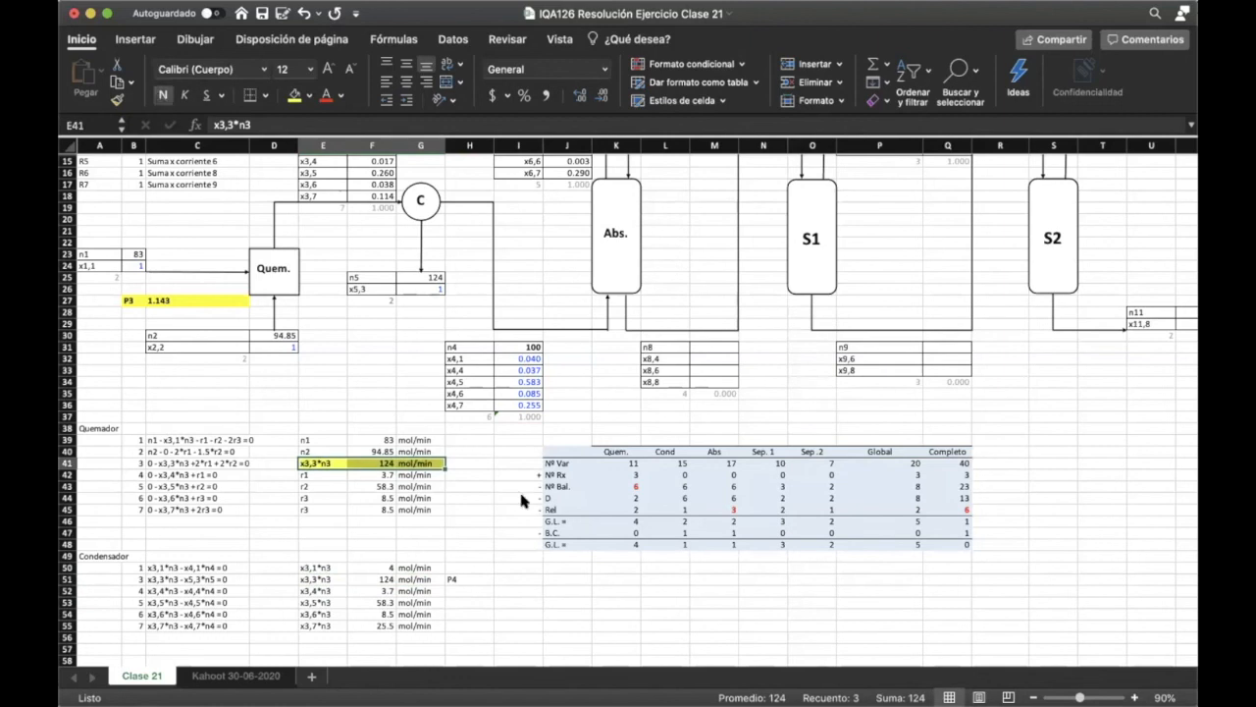
pyautogui.click(478, 463)
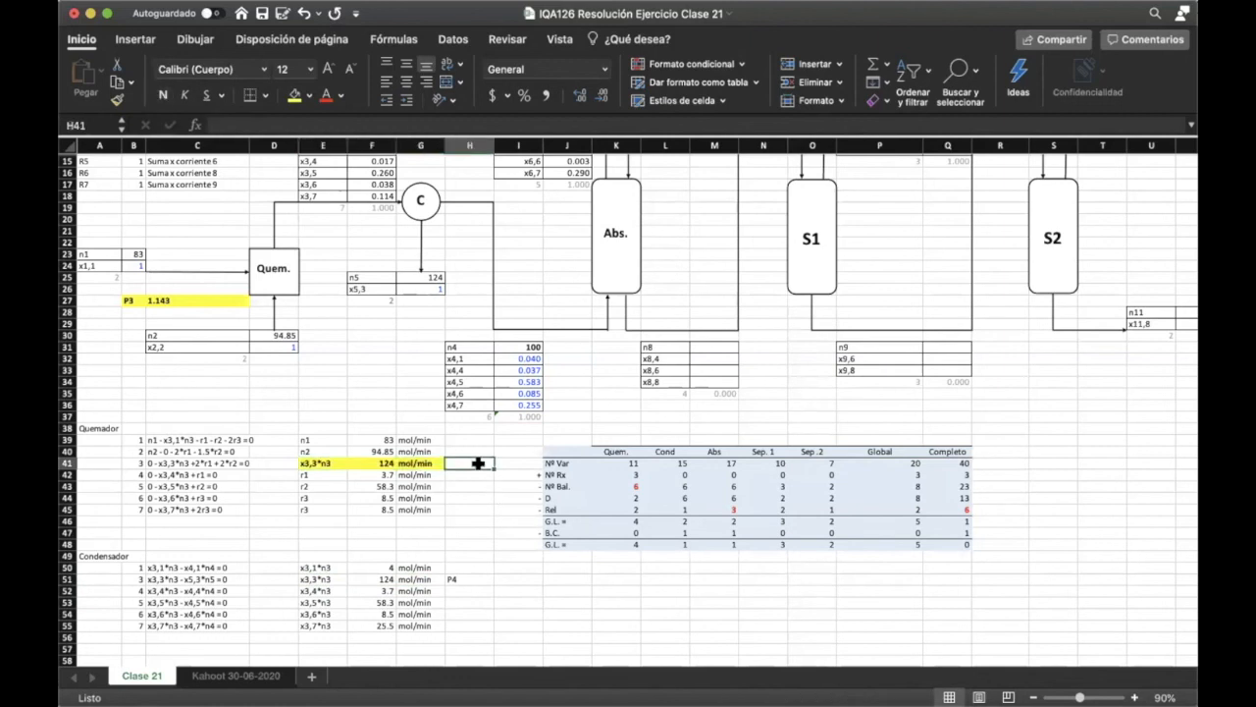
pyautogui.write('P4')
pyautogui.press('Return')
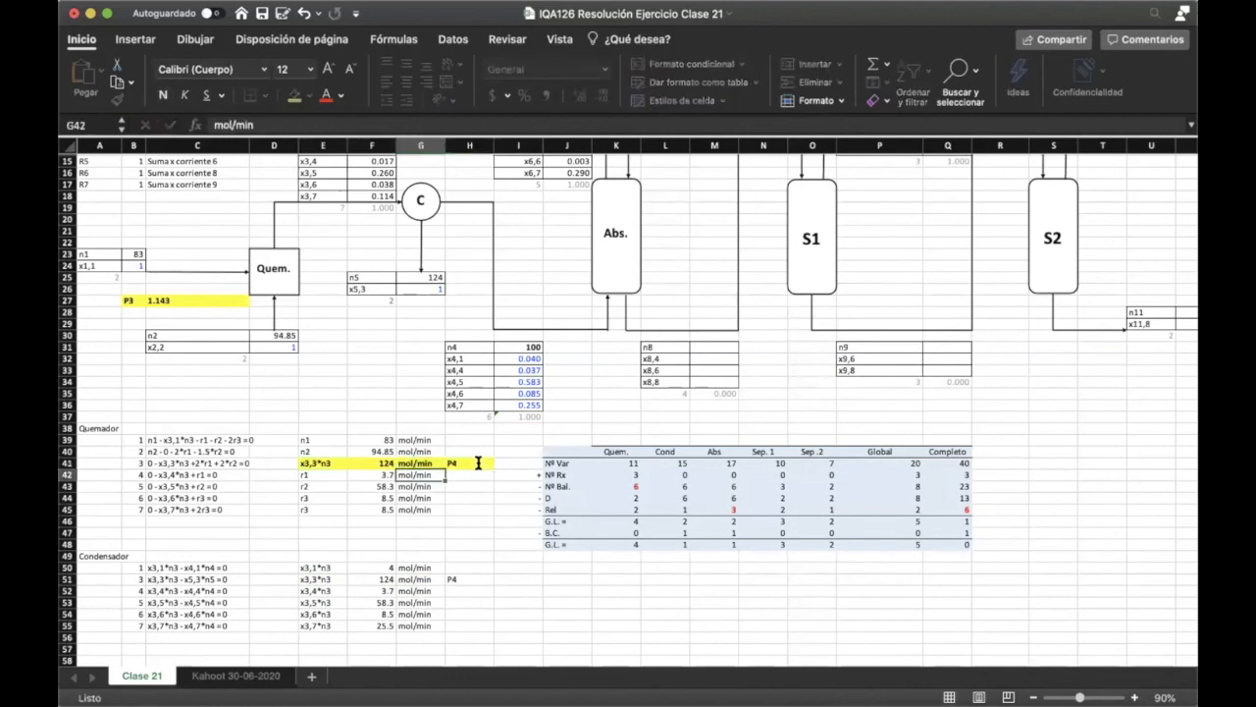
# - Clear the duplicate P4 label from H51 beside the condenser results
pyautogui.click(490, 564)
pyautogui.moveTo(486, 574); pyautogui.dragTo(489, 578)
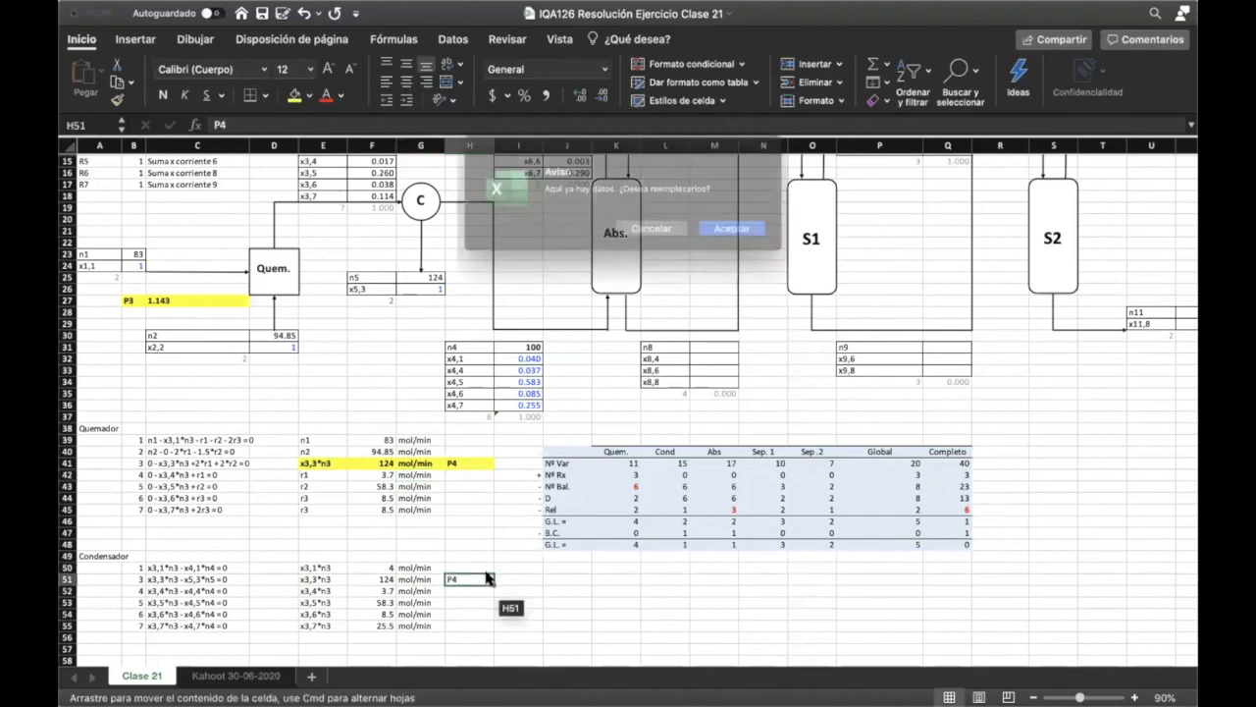
pyautogui.press('Escape')
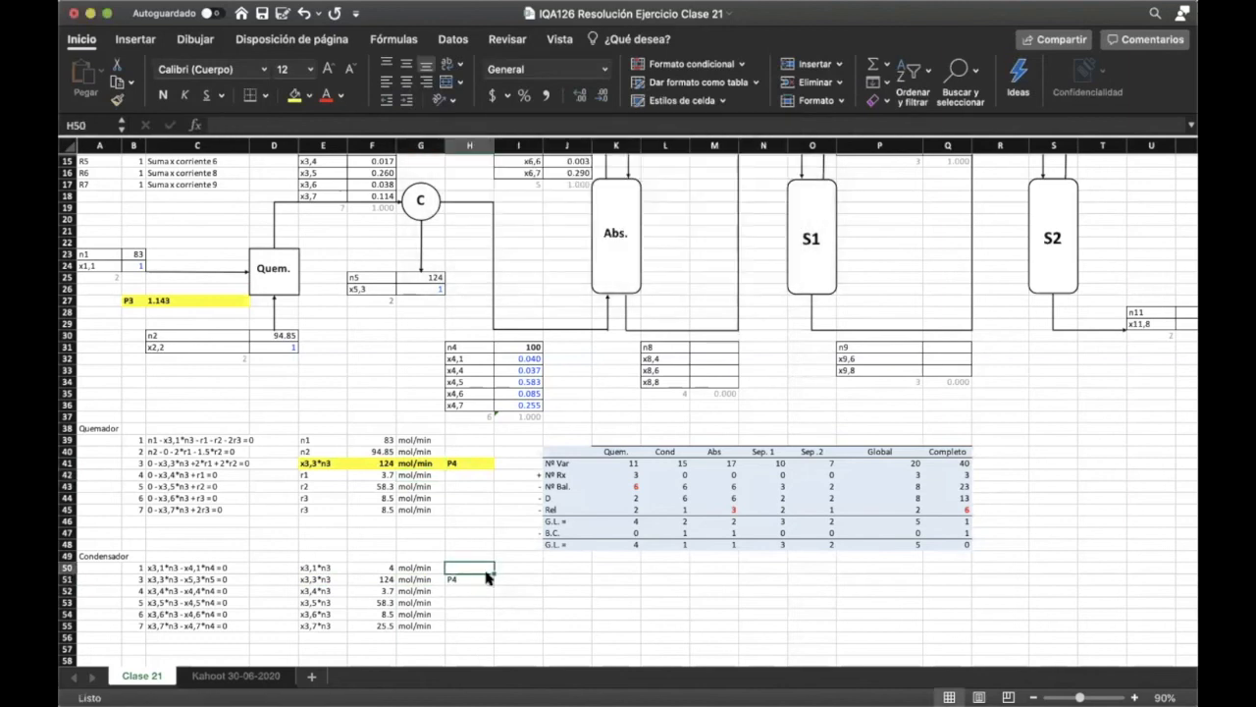
pyautogui.click(488, 578)
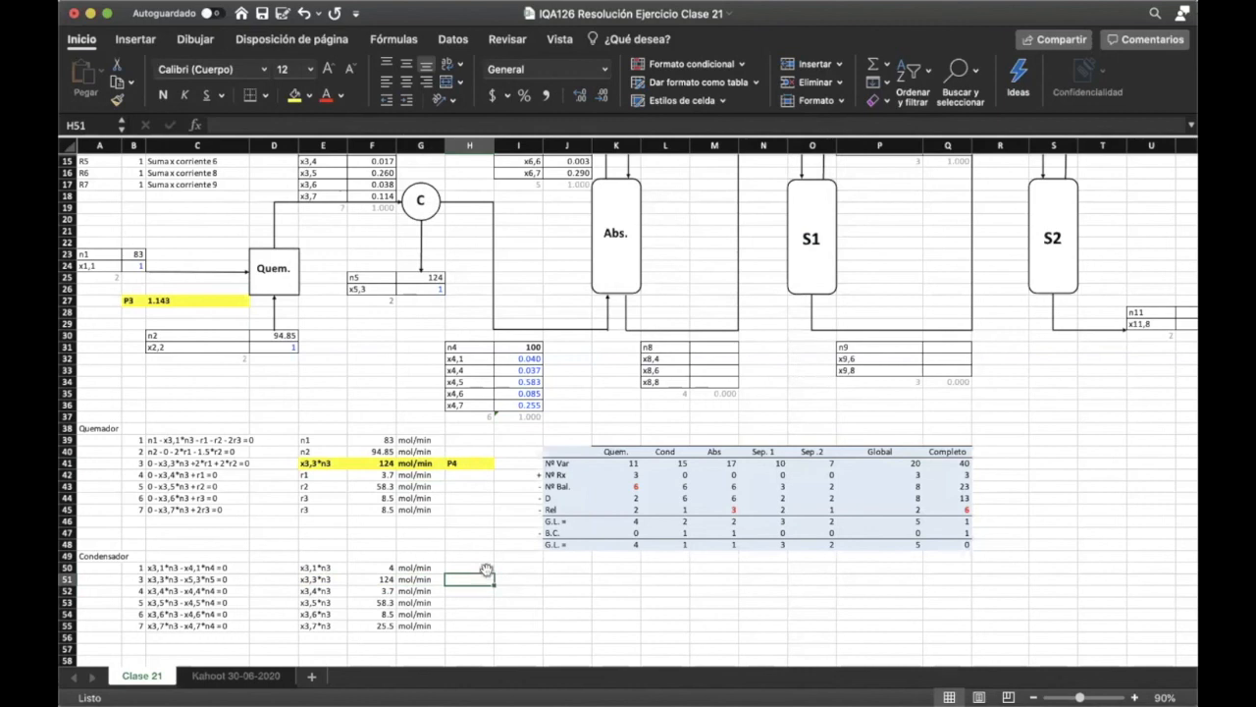
pyautogui.click(489, 534)
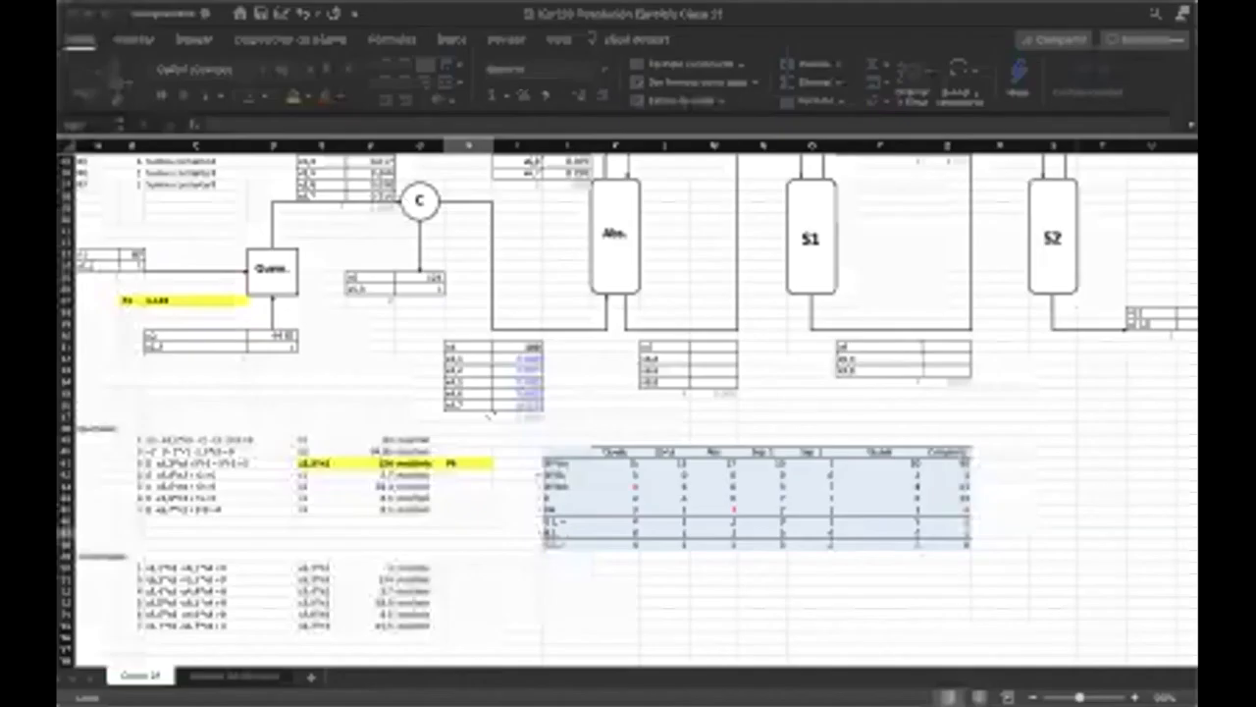
# - Examine the separator S2 outlet streams n12 and n11, selecting the n12 flow entry in U12:V12
pyautogui.scroll(5, 938, 261)
pyautogui.hscroll(3, 939, 261)
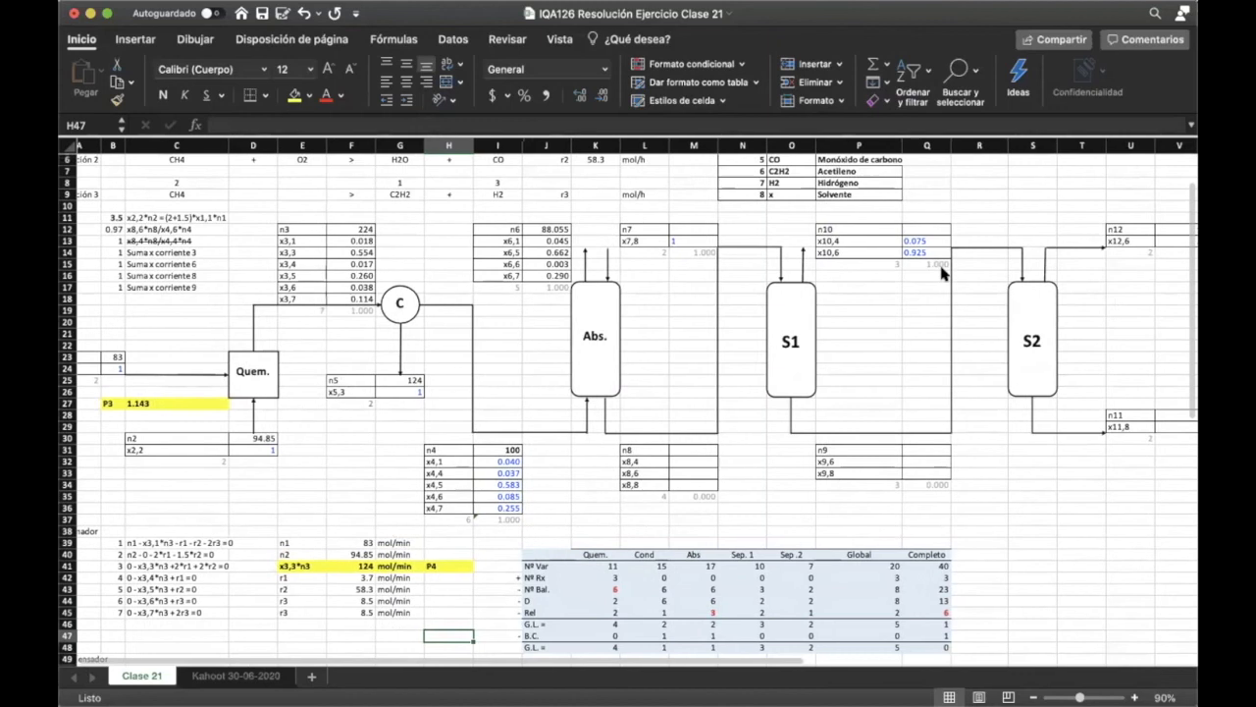
pyautogui.scroll(1, 943, 275)
pyautogui.hscroll(1, 942, 274)
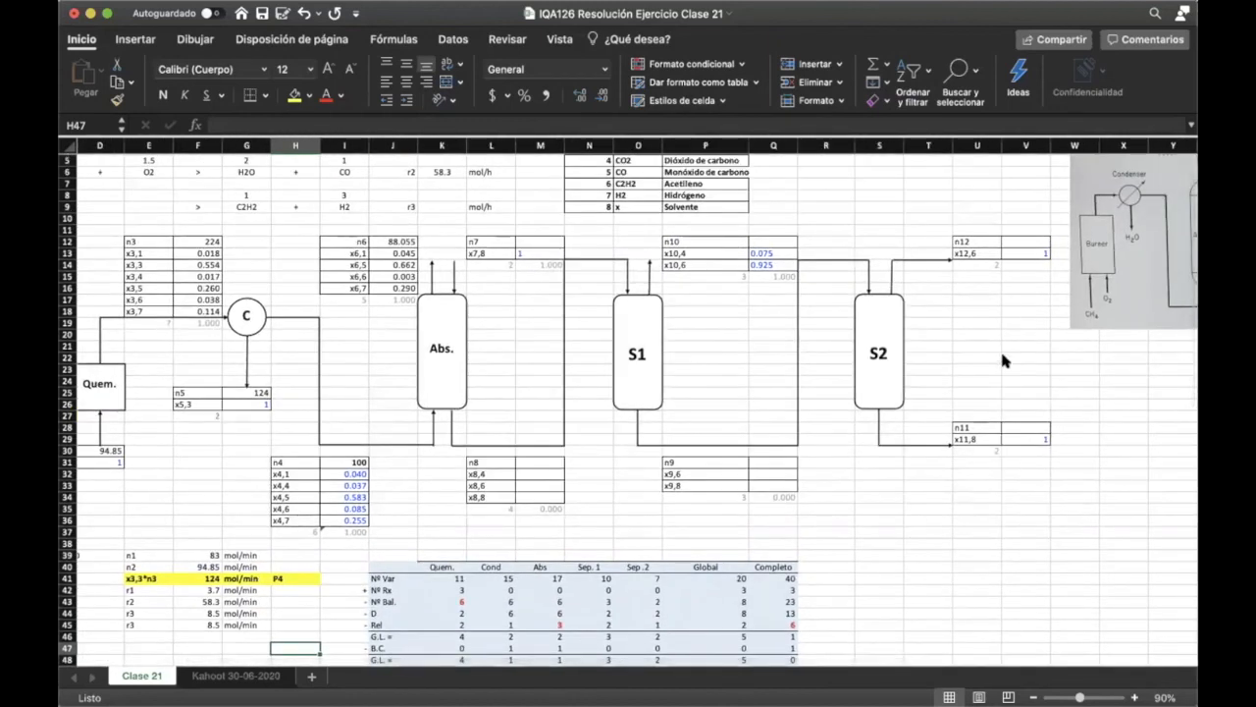
pyautogui.click(968, 233)
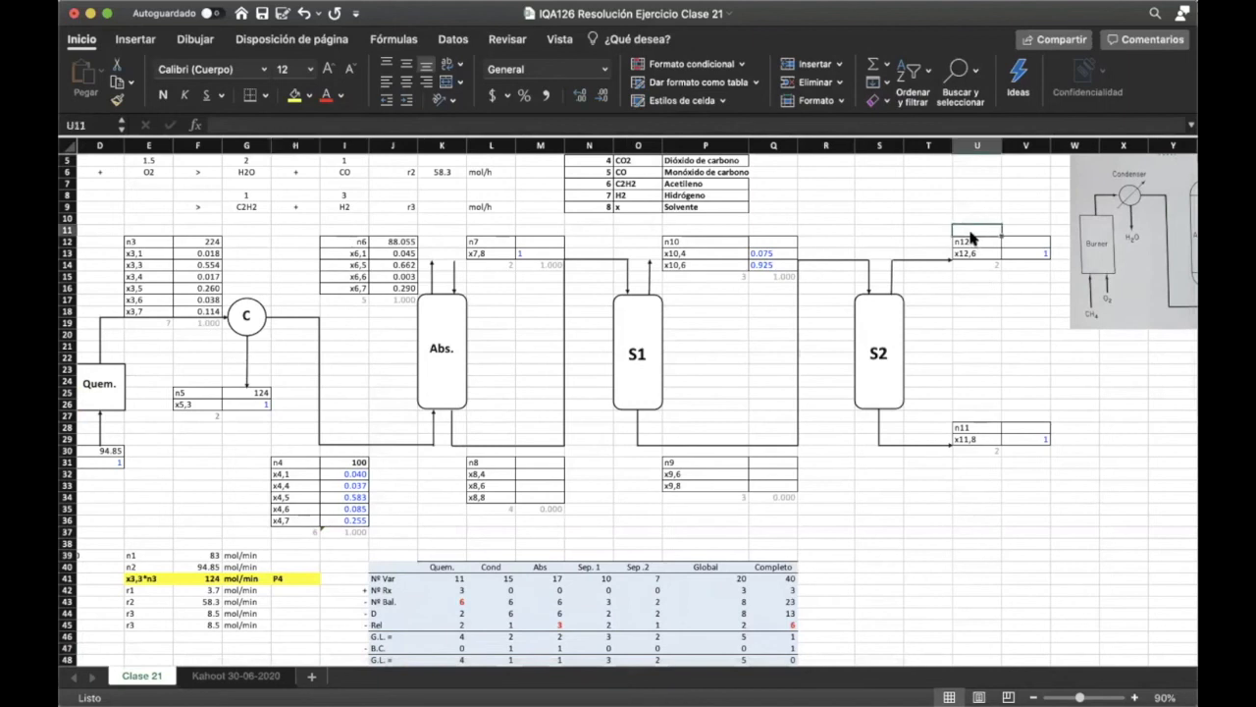
pyautogui.moveTo(969, 240); pyautogui.dragTo(1005, 243)
pyautogui.click(675, 236)
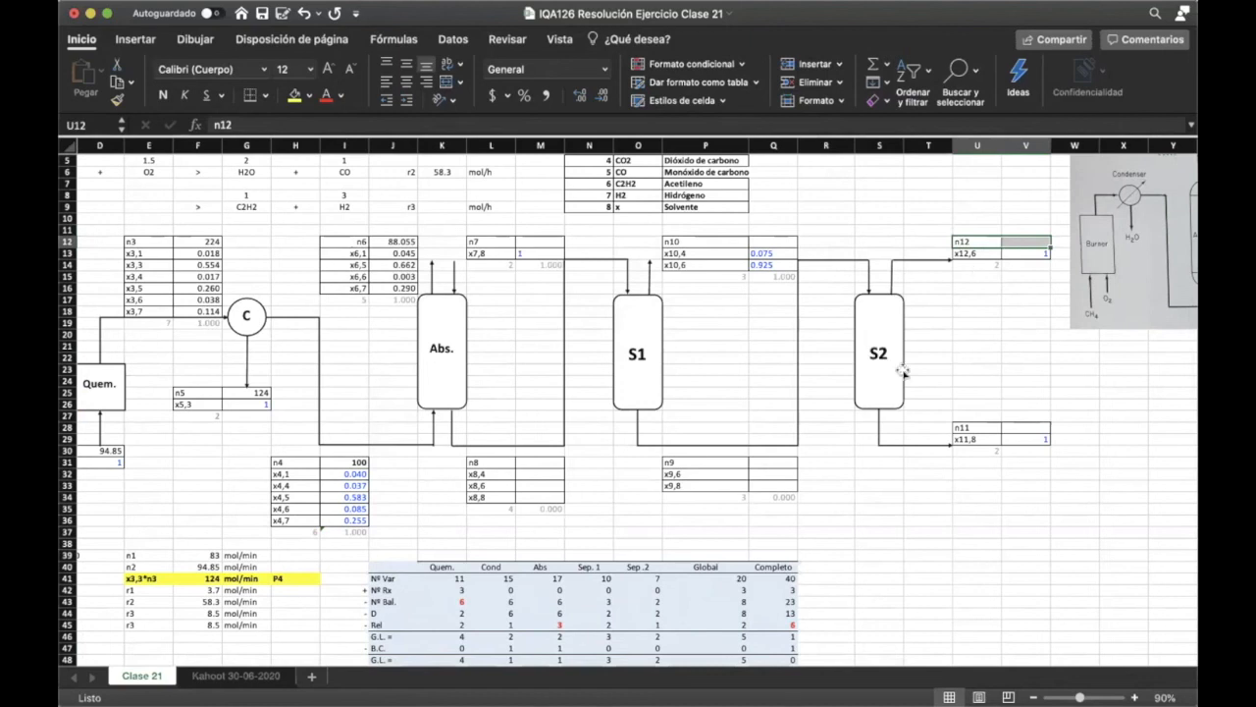
# - Inspect the absorber's x8,4*n8 formula in F62 and the stream n4 cells it references
pyautogui.scroll(-10, 873, 417)
pyautogui.hscroll(-3, 872, 417)
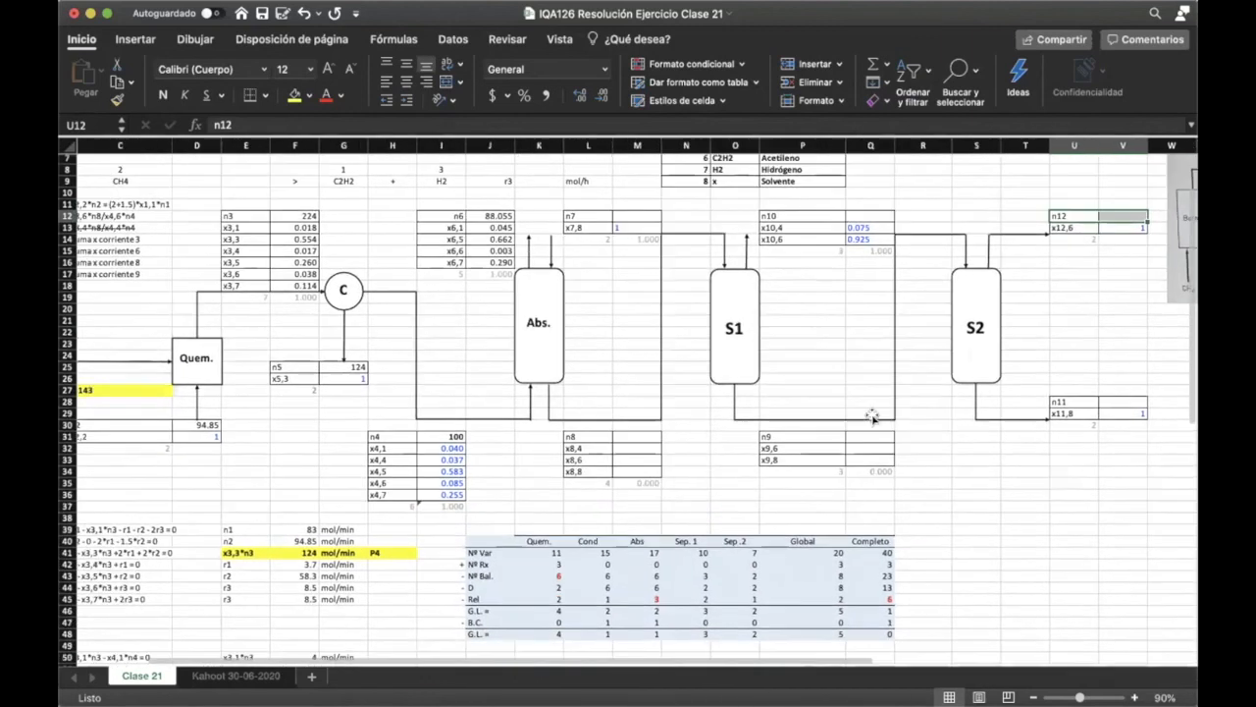
pyautogui.scroll(-1, 873, 417)
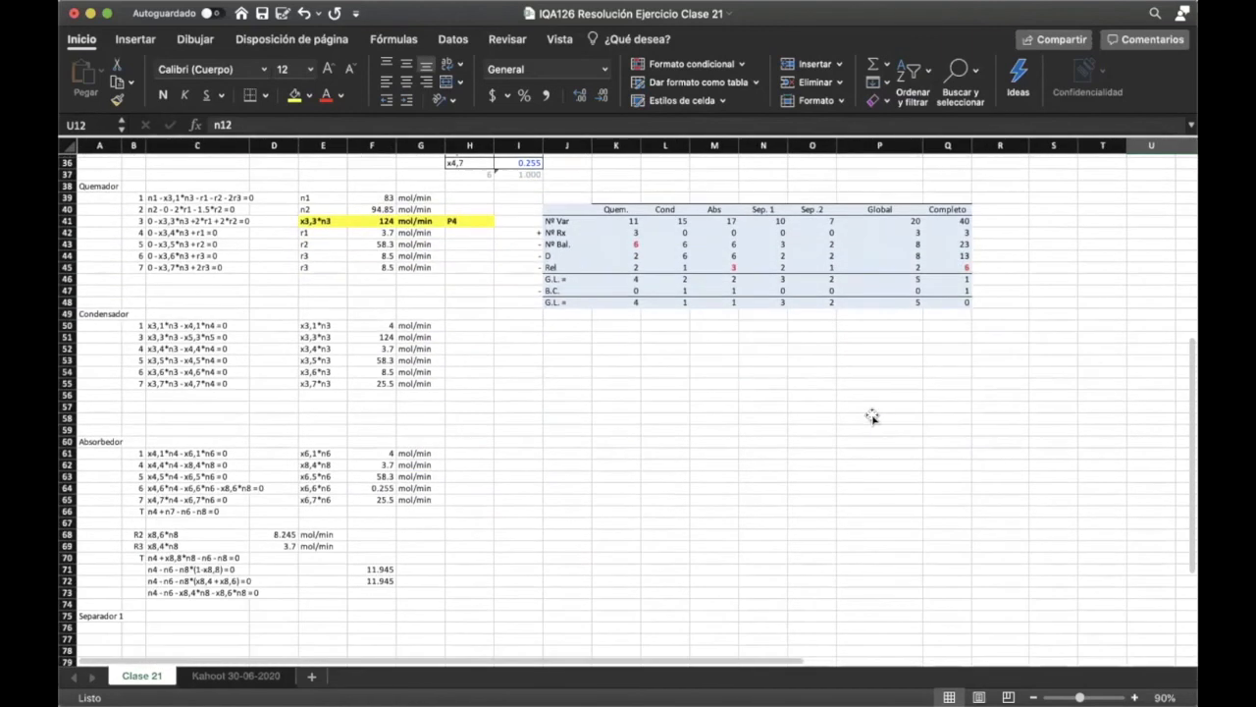
pyautogui.scroll(5, 873, 417)
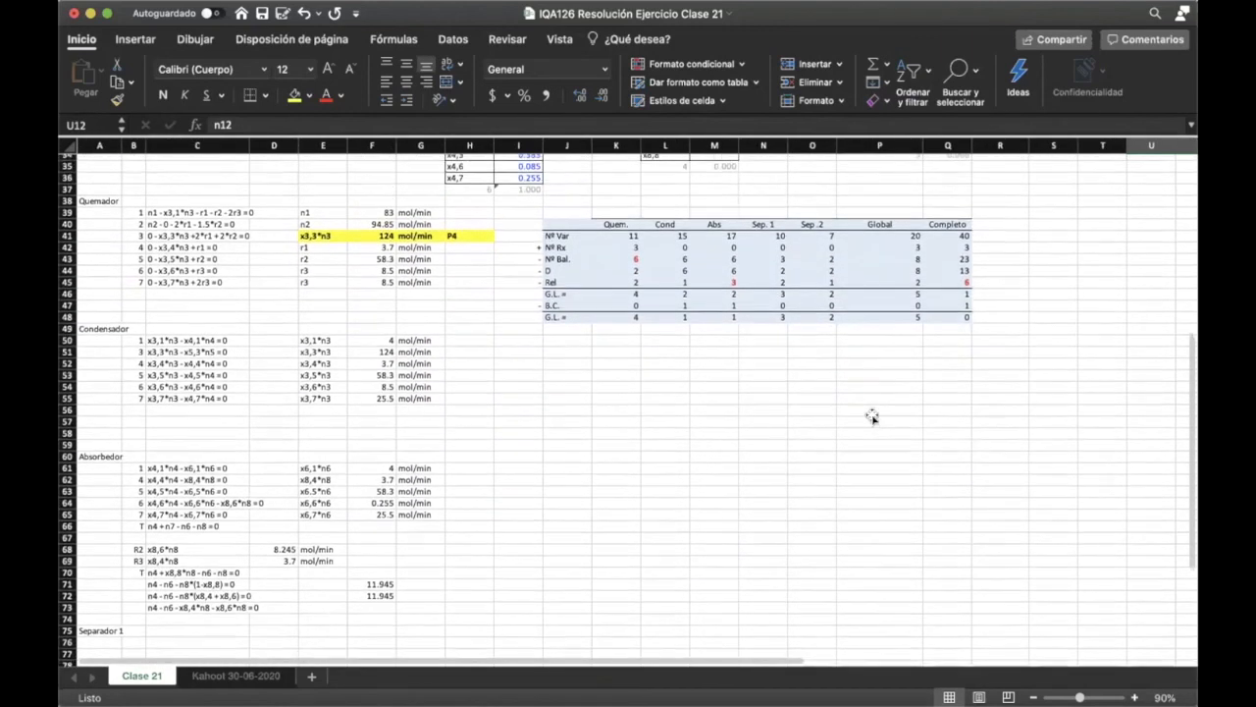
pyautogui.scroll(1, 873, 417)
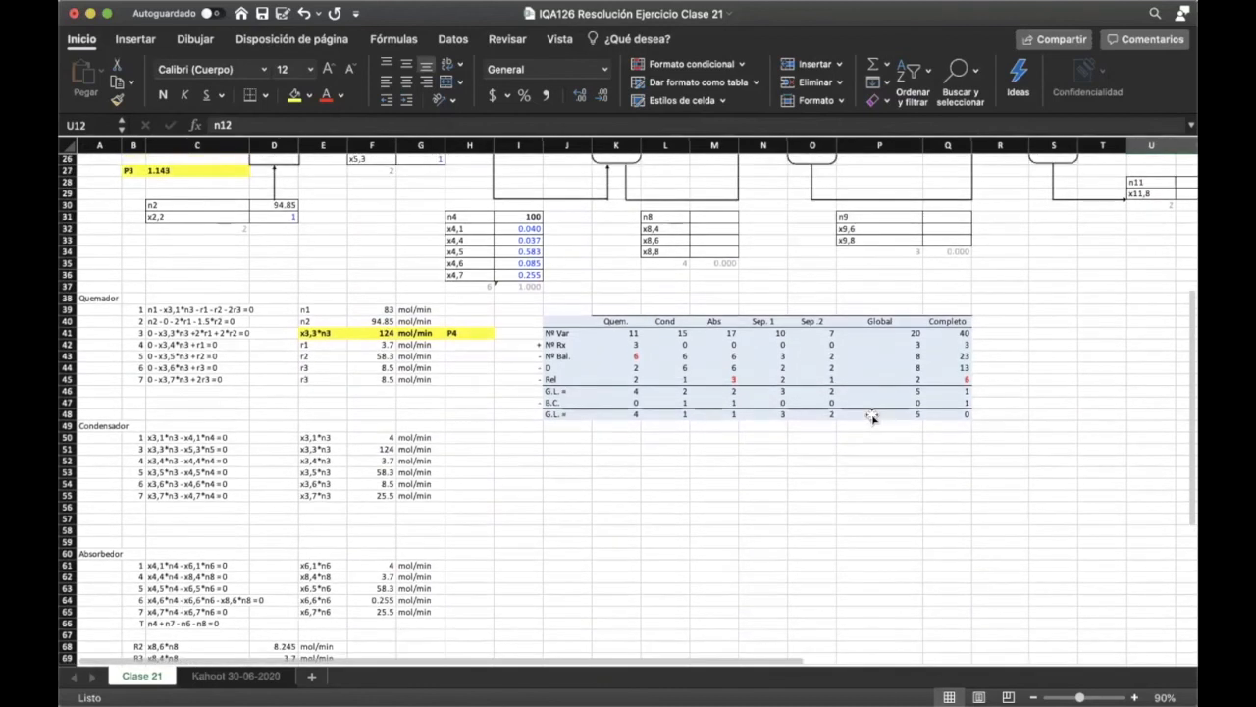
pyautogui.scroll(-1, 873, 417)
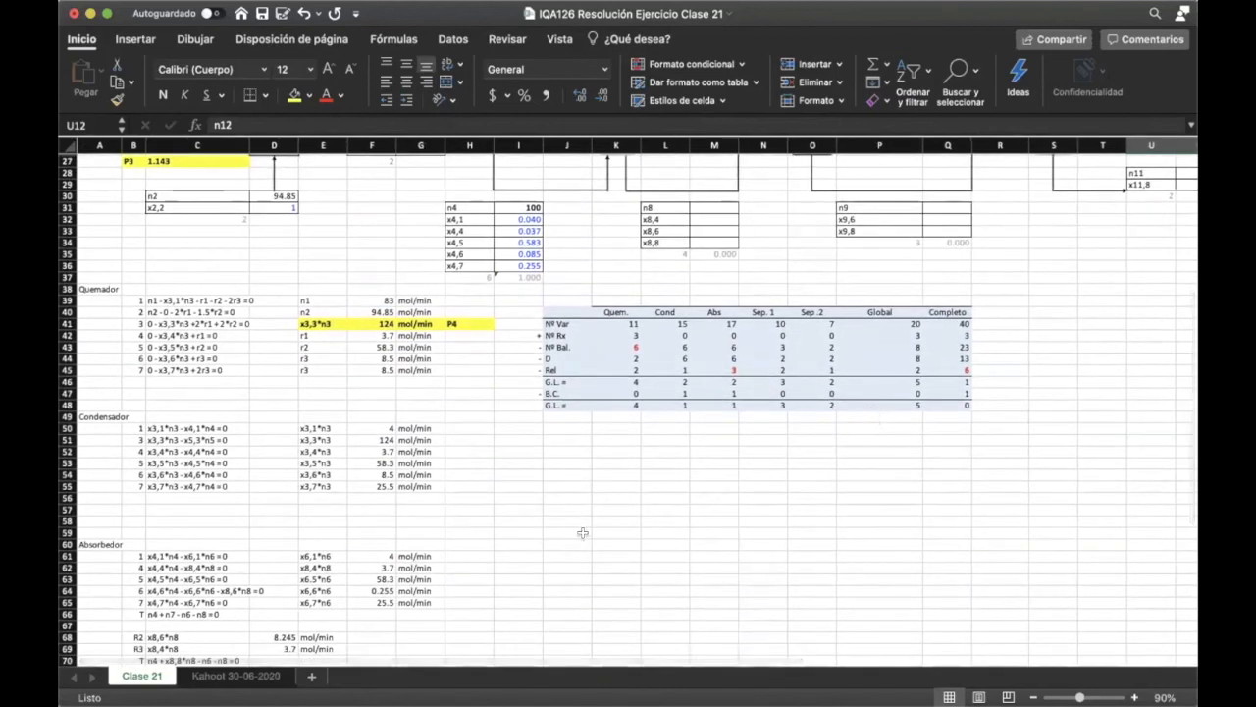
pyautogui.click(366, 567)
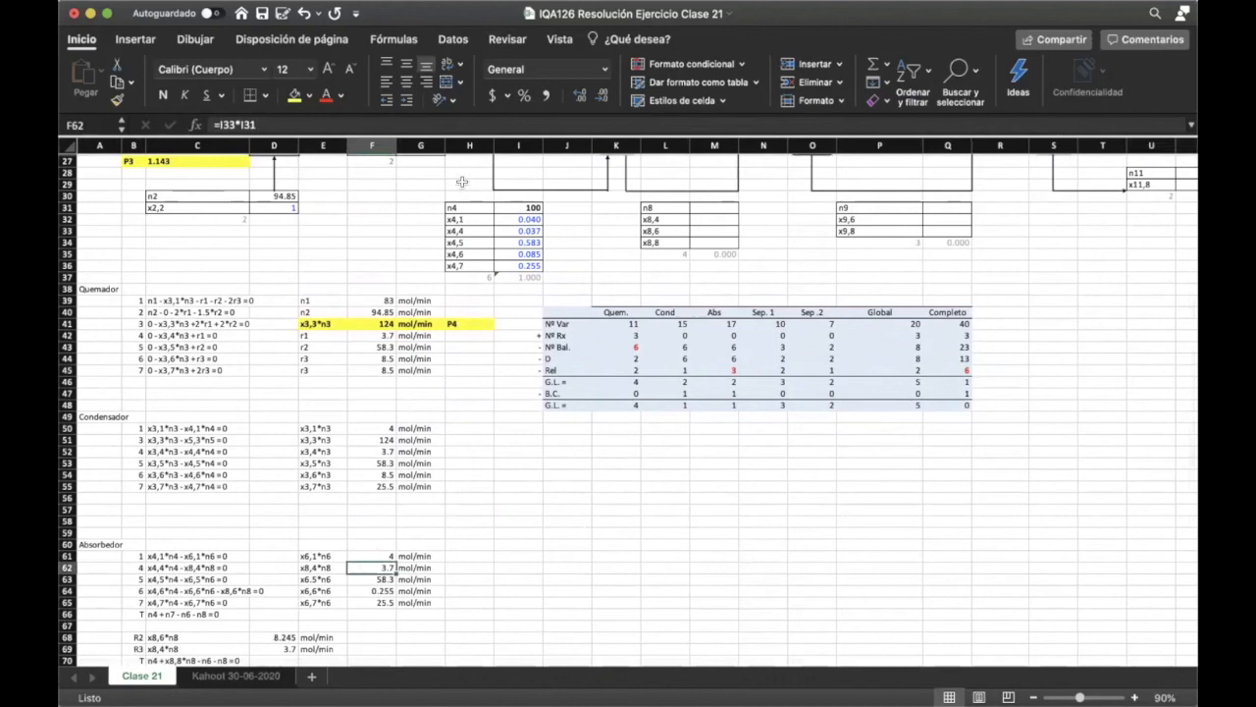
pyautogui.click(520, 125)
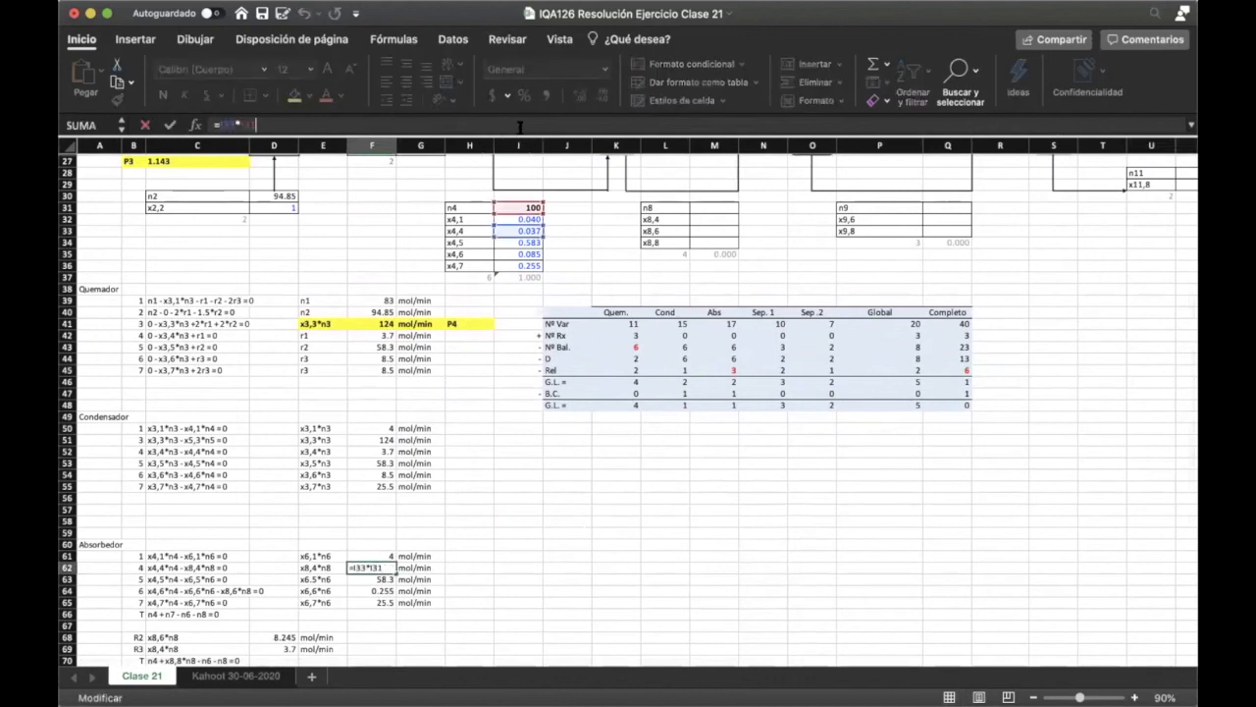
pyautogui.press('Return')
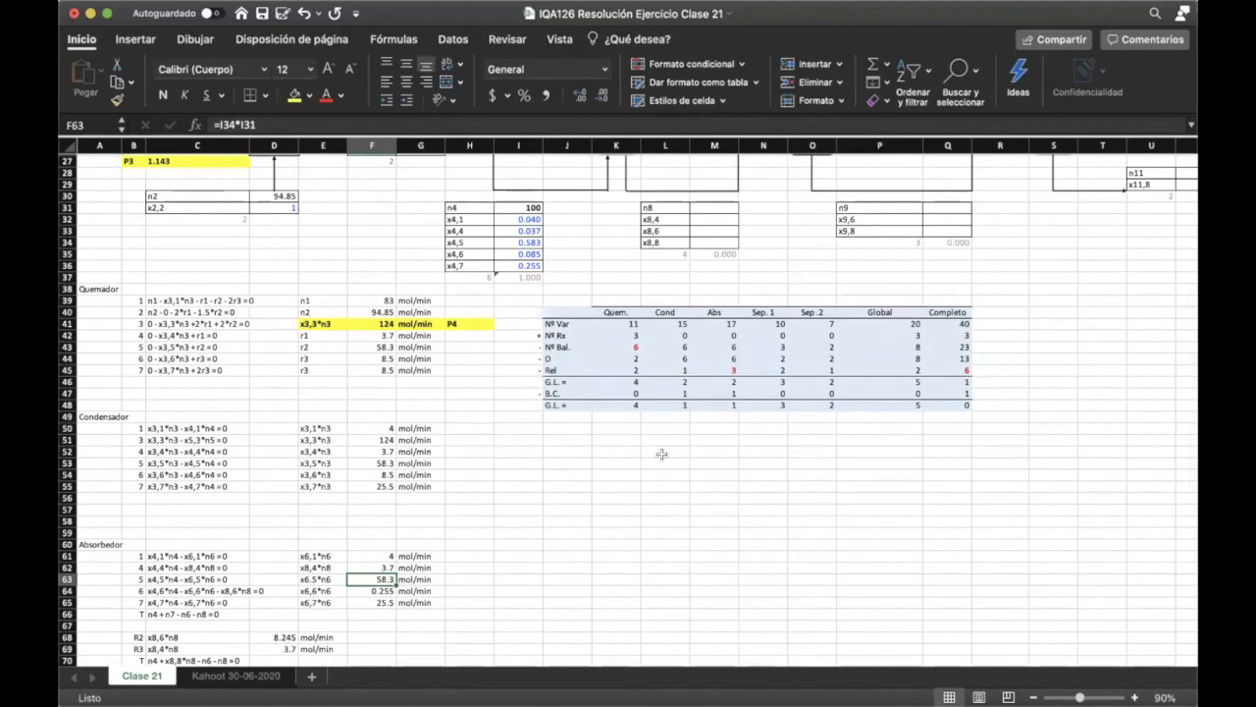
pyautogui.scroll(1, 662, 453)
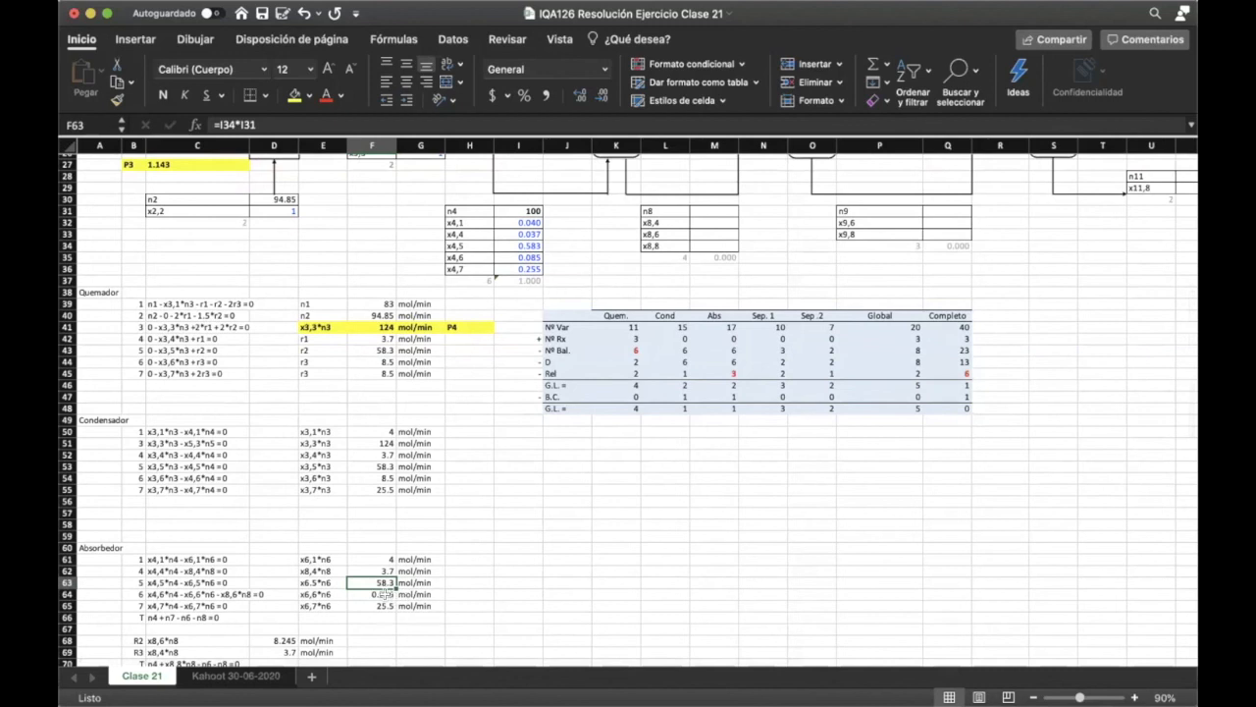
pyautogui.click(557, 568)
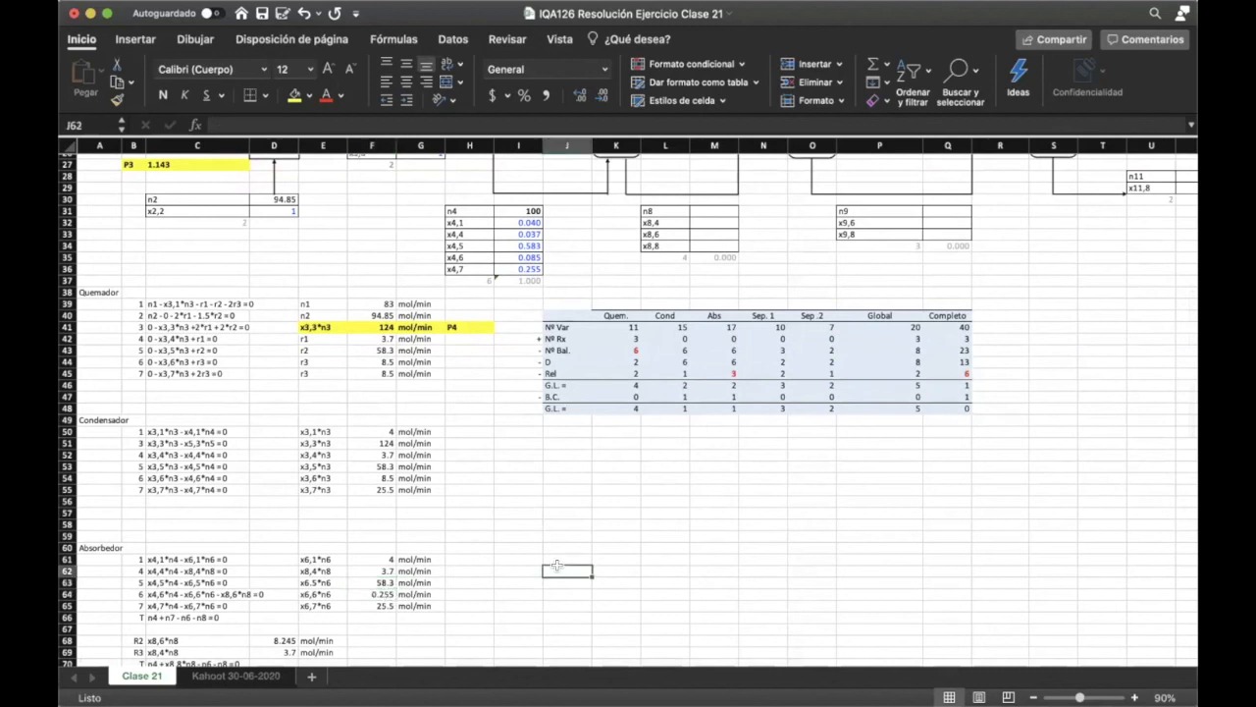
# - Check the absorber's R2 and R3 results for x8,6*n8 and x8,4*n8 in D68 and D69
pyautogui.scroll(-4, 556, 565)
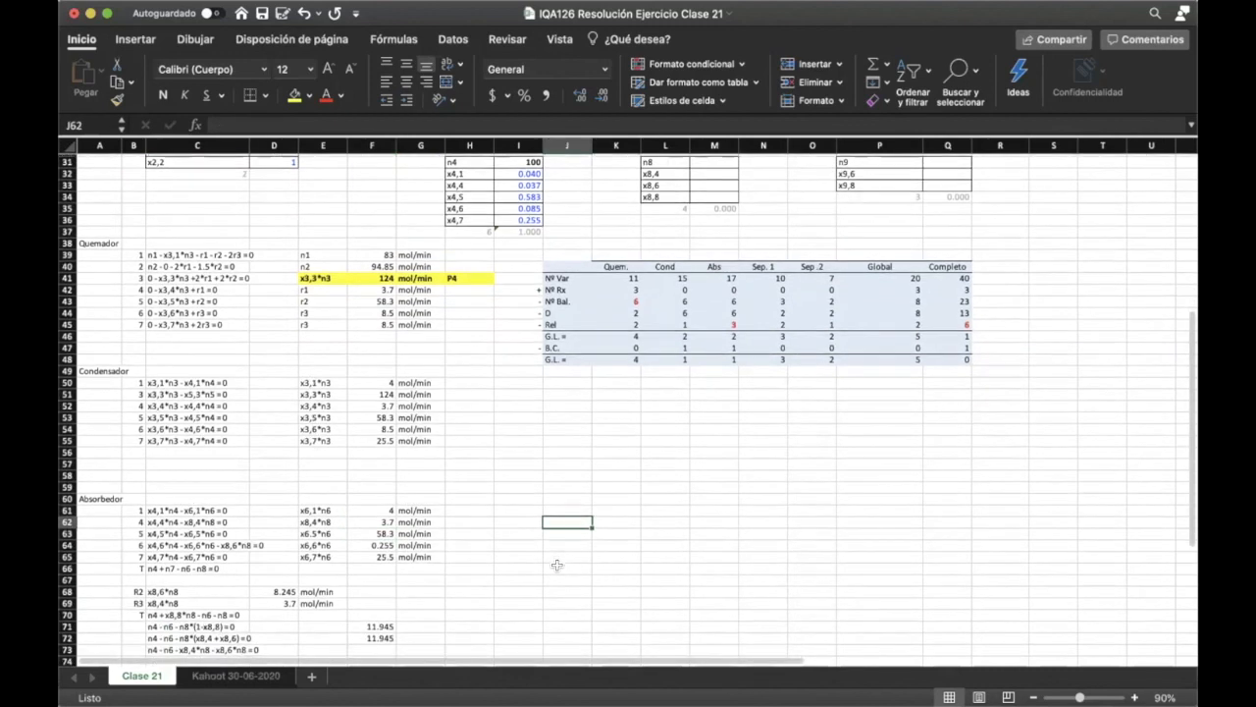
pyautogui.scroll(-1, 557, 565)
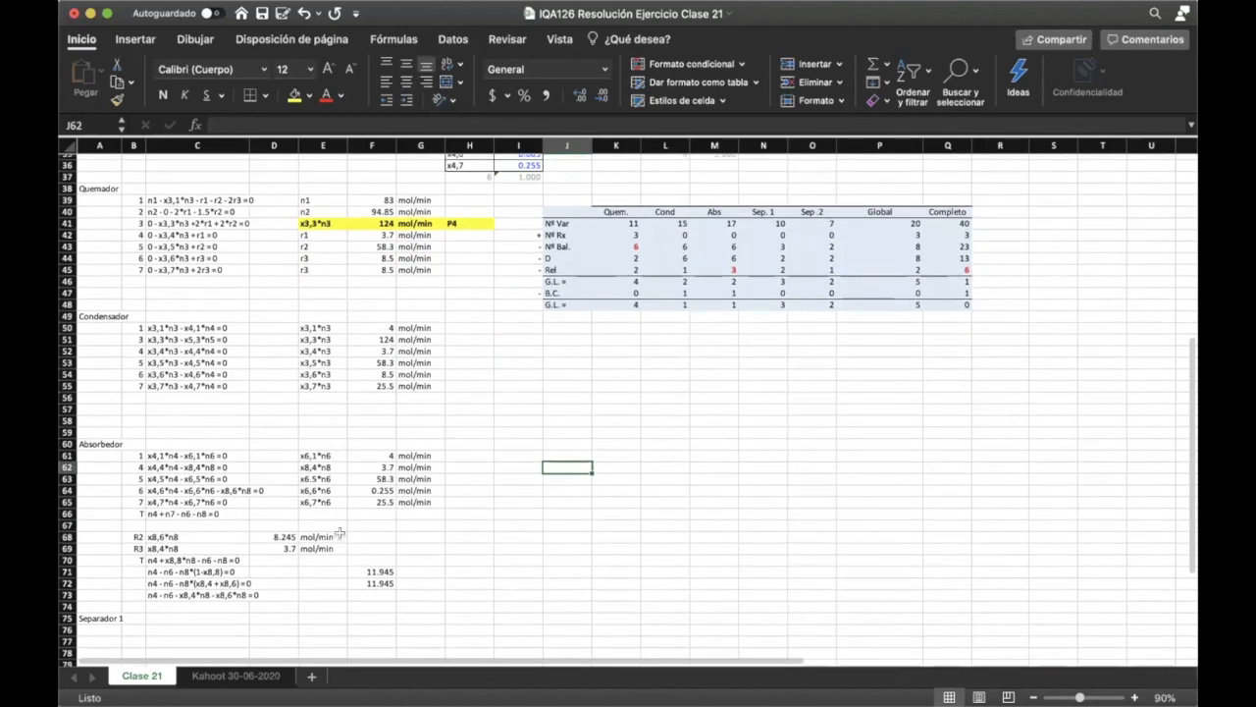
pyautogui.click(283, 537)
pyautogui.click(283, 549)
pyautogui.scroll(3, 428, 556)
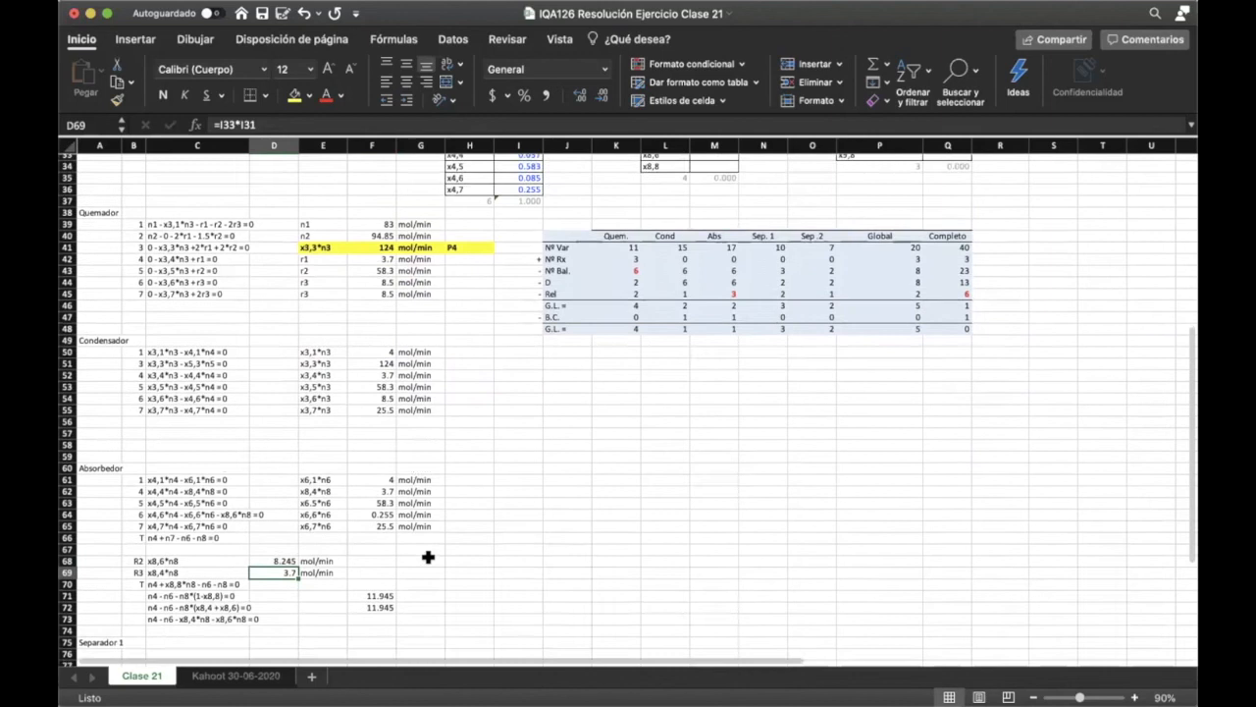
# - Review the flowsheet's unsolved streams, including the n7 flow in M12, against the burner, condenser and absorber balances
pyautogui.scroll(10, 428, 556)
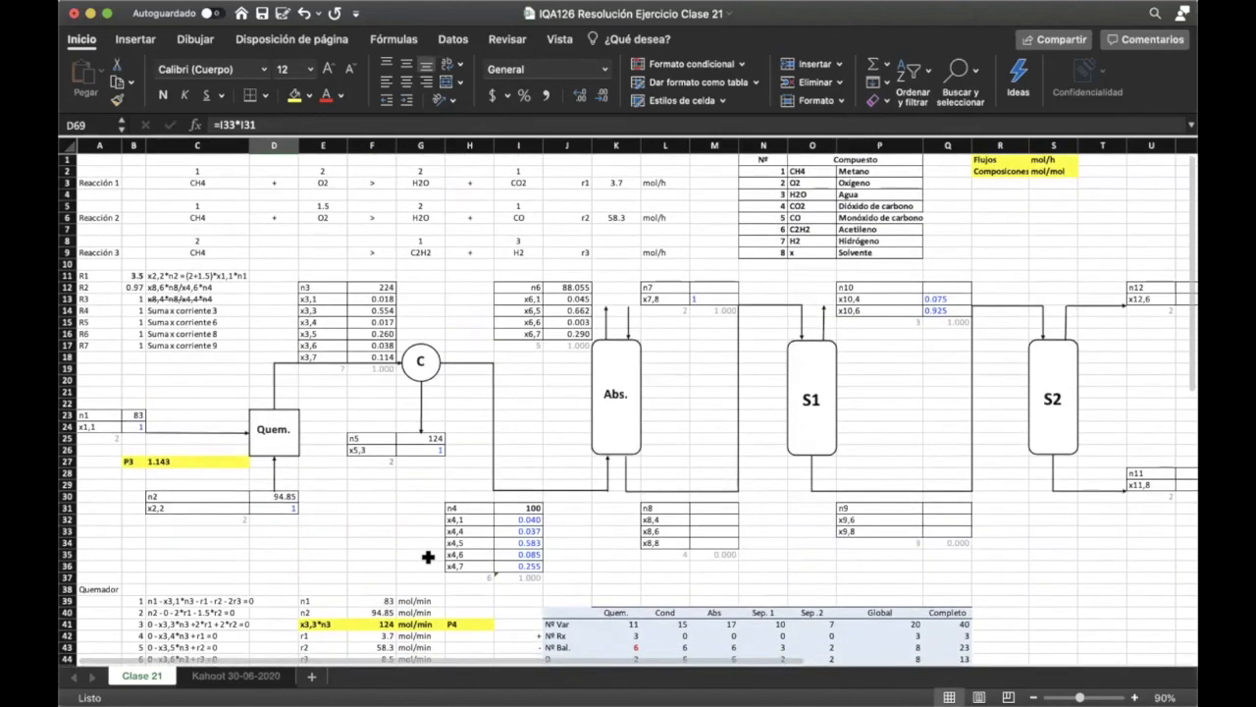
pyautogui.scroll(-5, 428, 557)
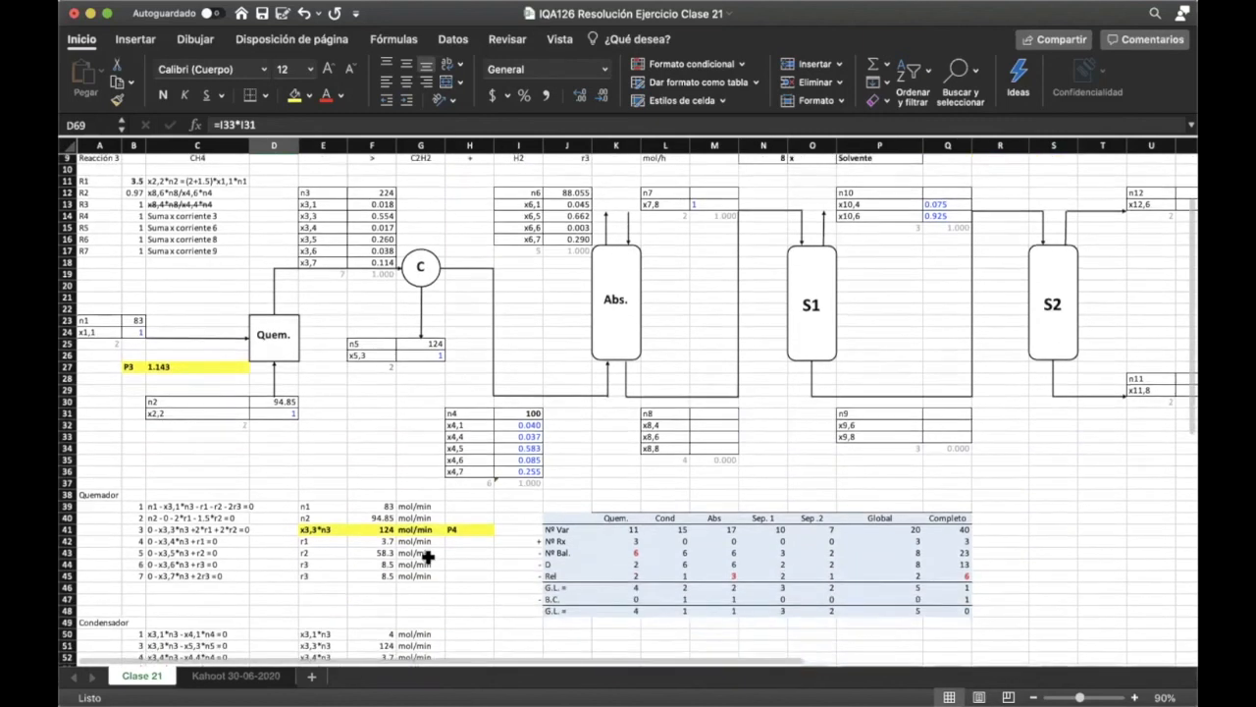
pyautogui.scroll(2, 428, 557)
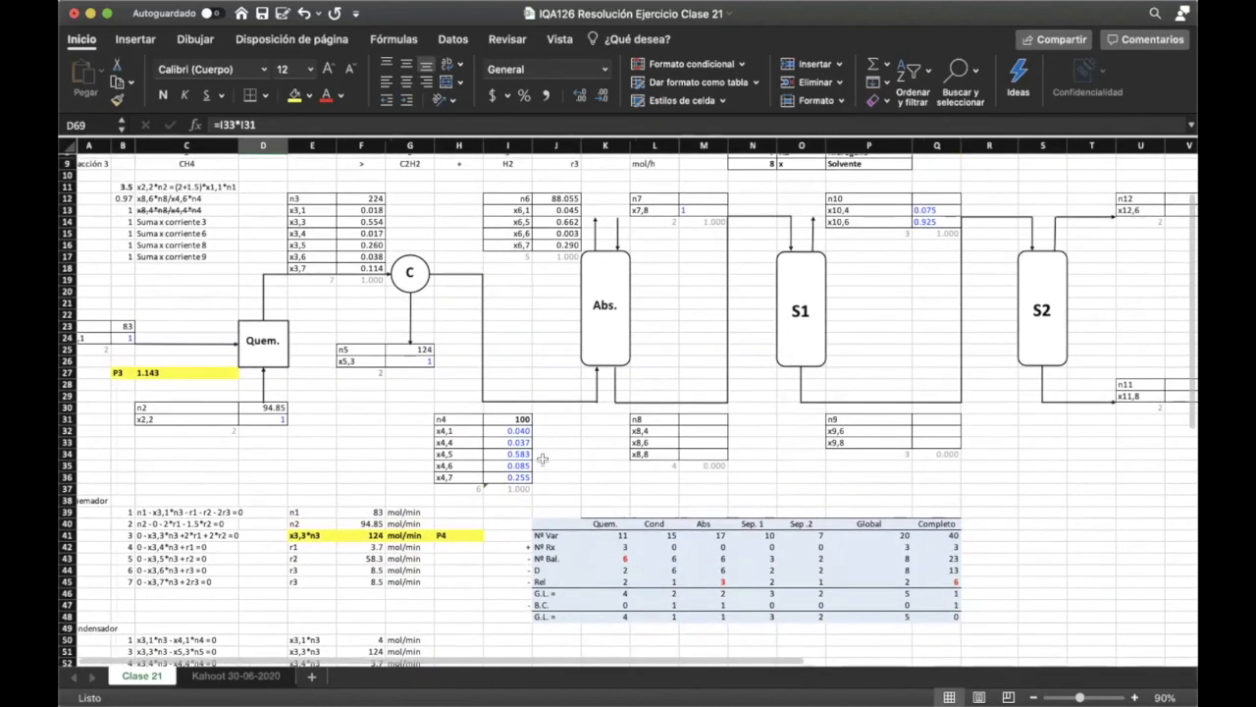
pyautogui.click(709, 200)
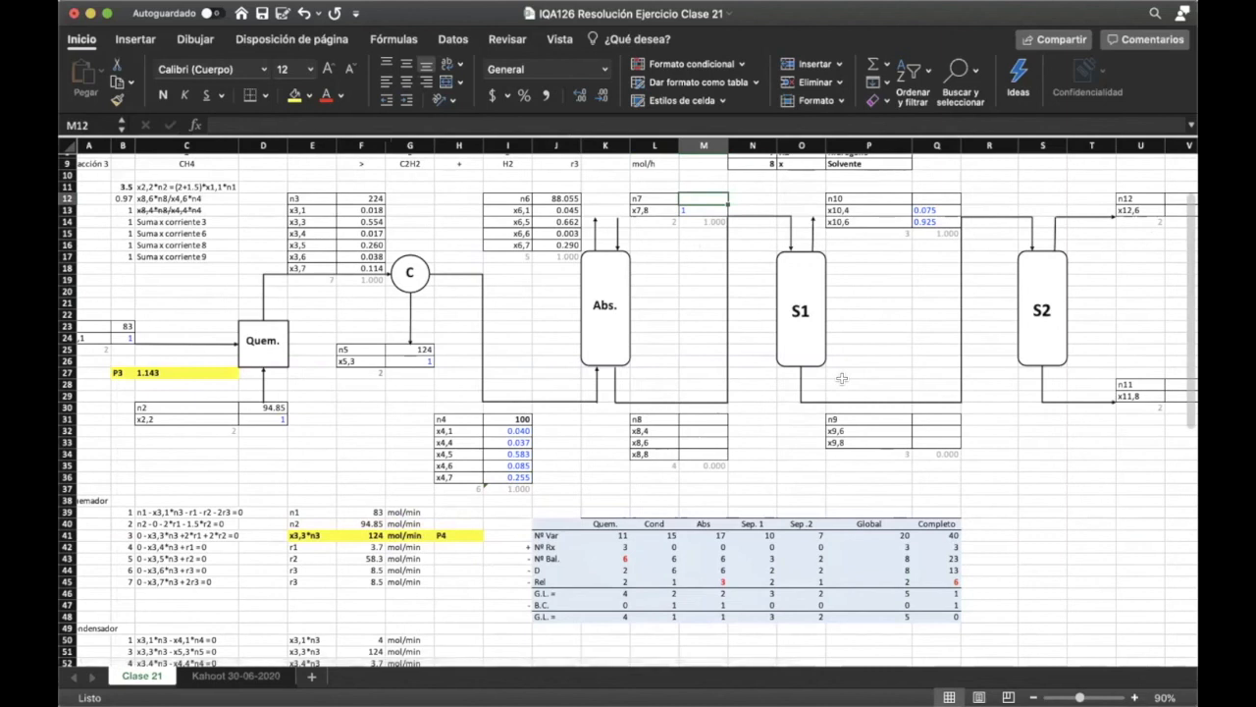
pyautogui.scroll(-2, 841, 378)
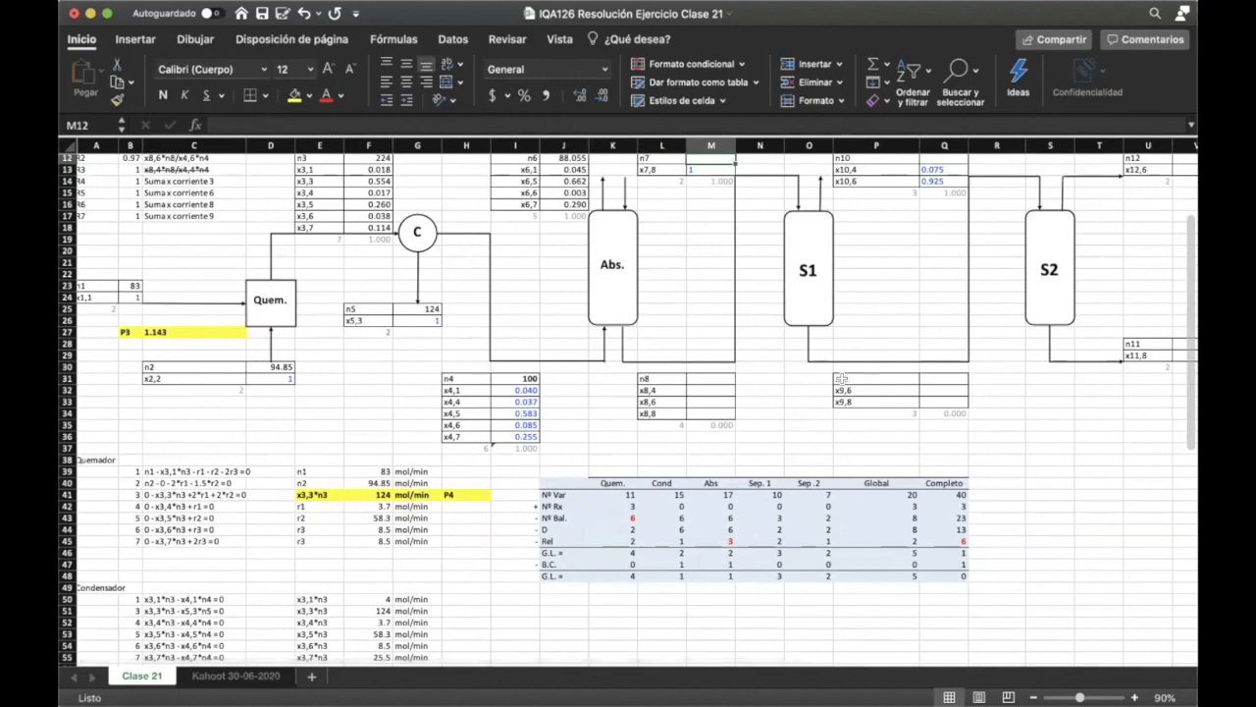
pyautogui.scroll(-10, 841, 378)
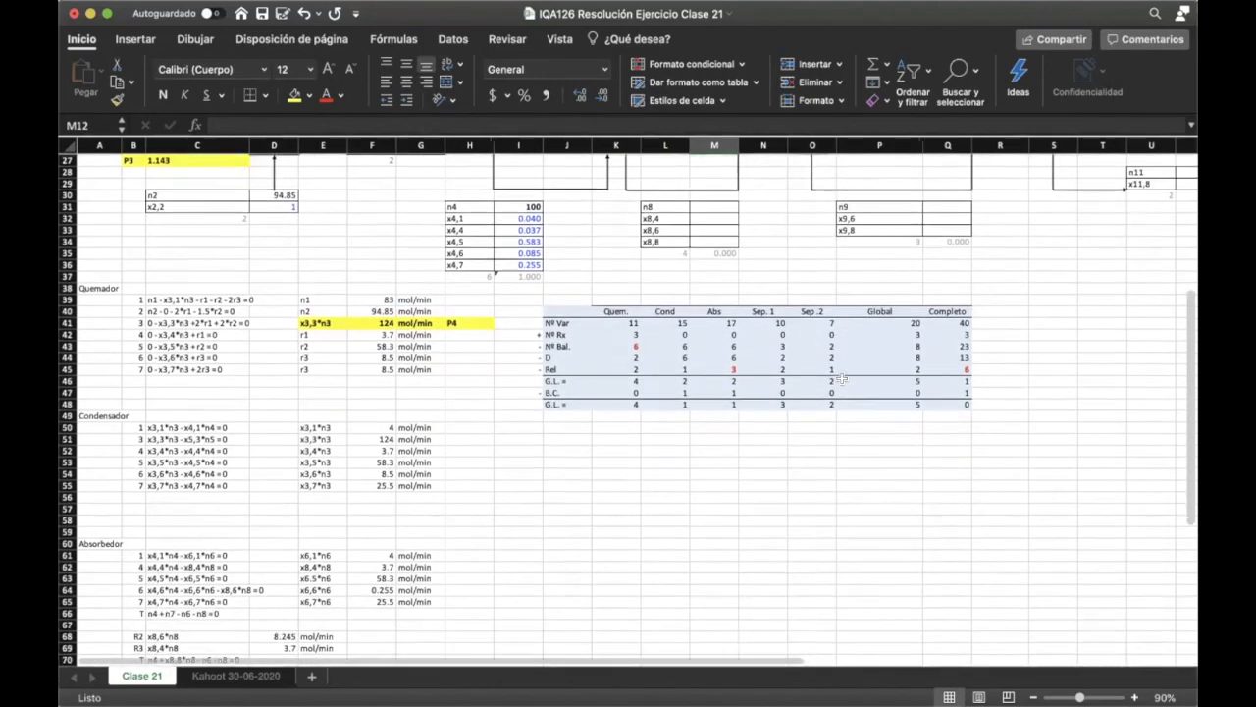
pyautogui.scroll(-2, 841, 378)
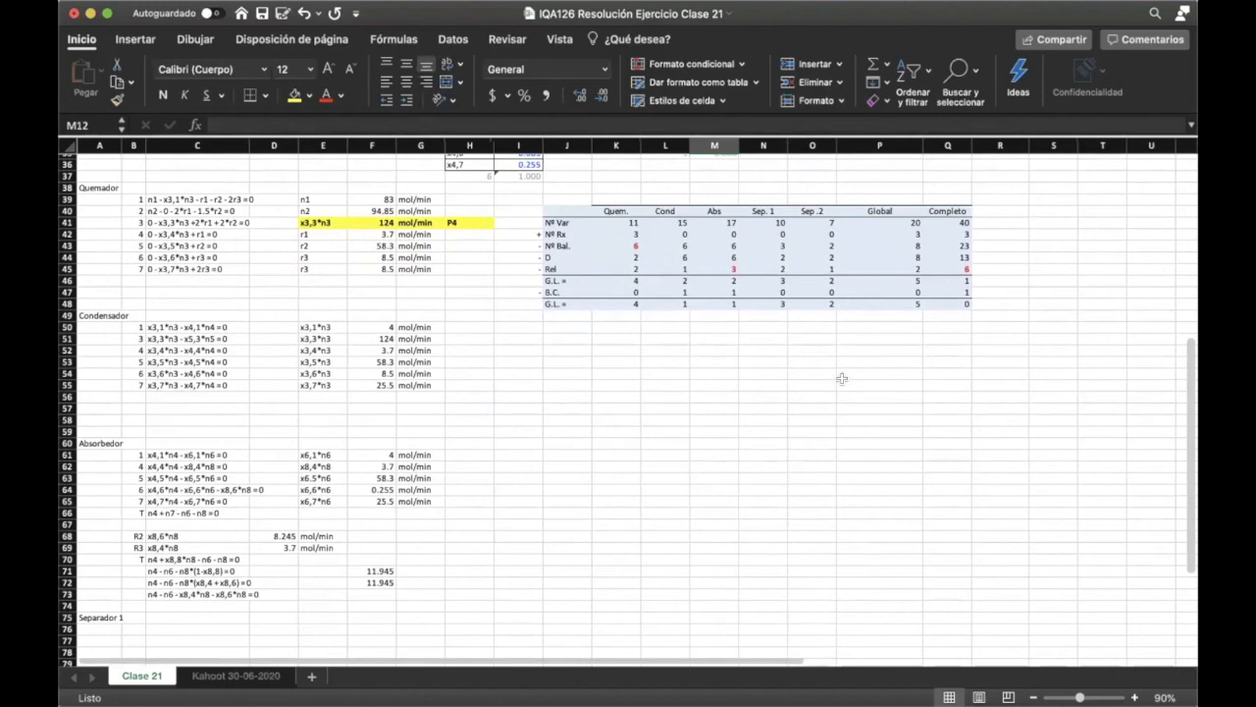
# - Save the workbook with the completed balance results
pyautogui.scroll(17, 841, 378)
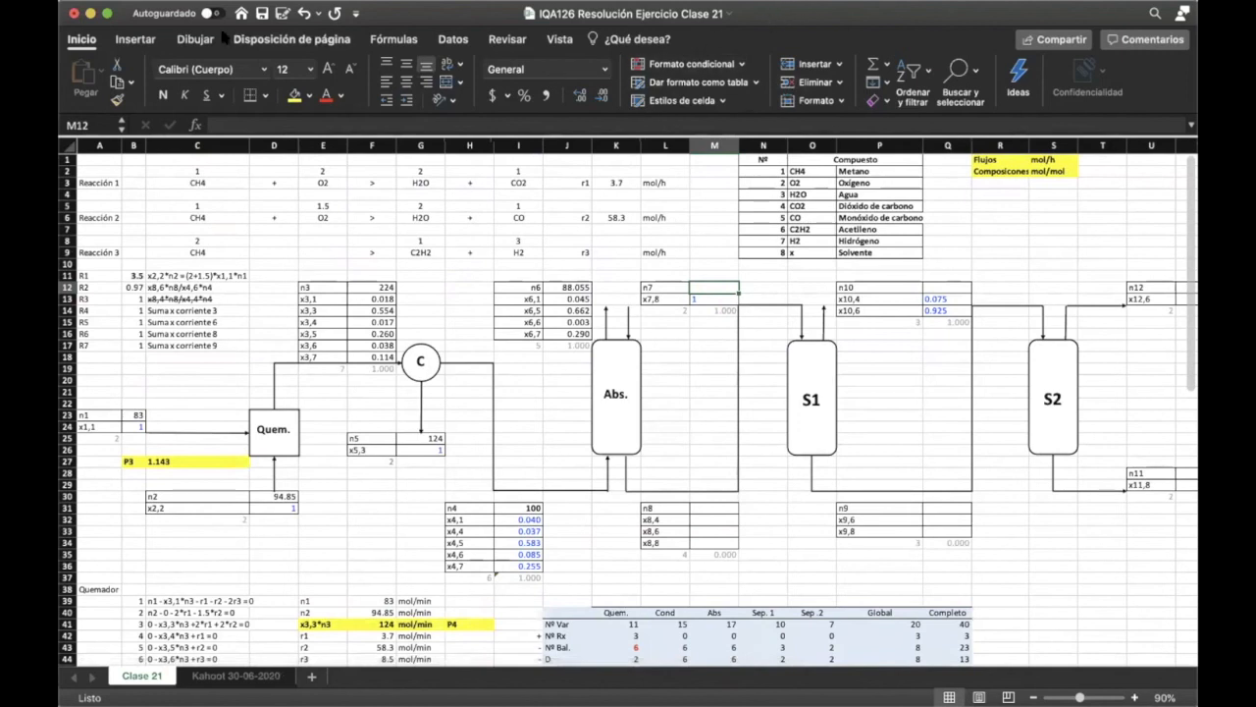
pyautogui.click(261, 14)
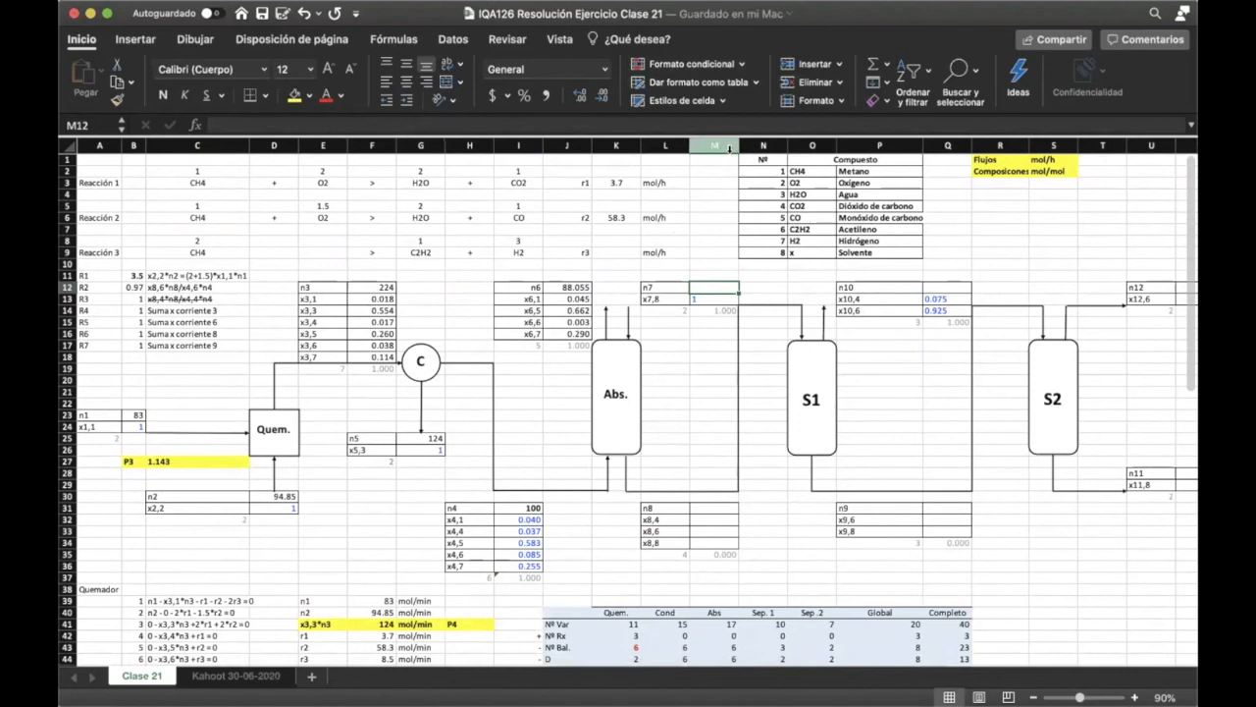